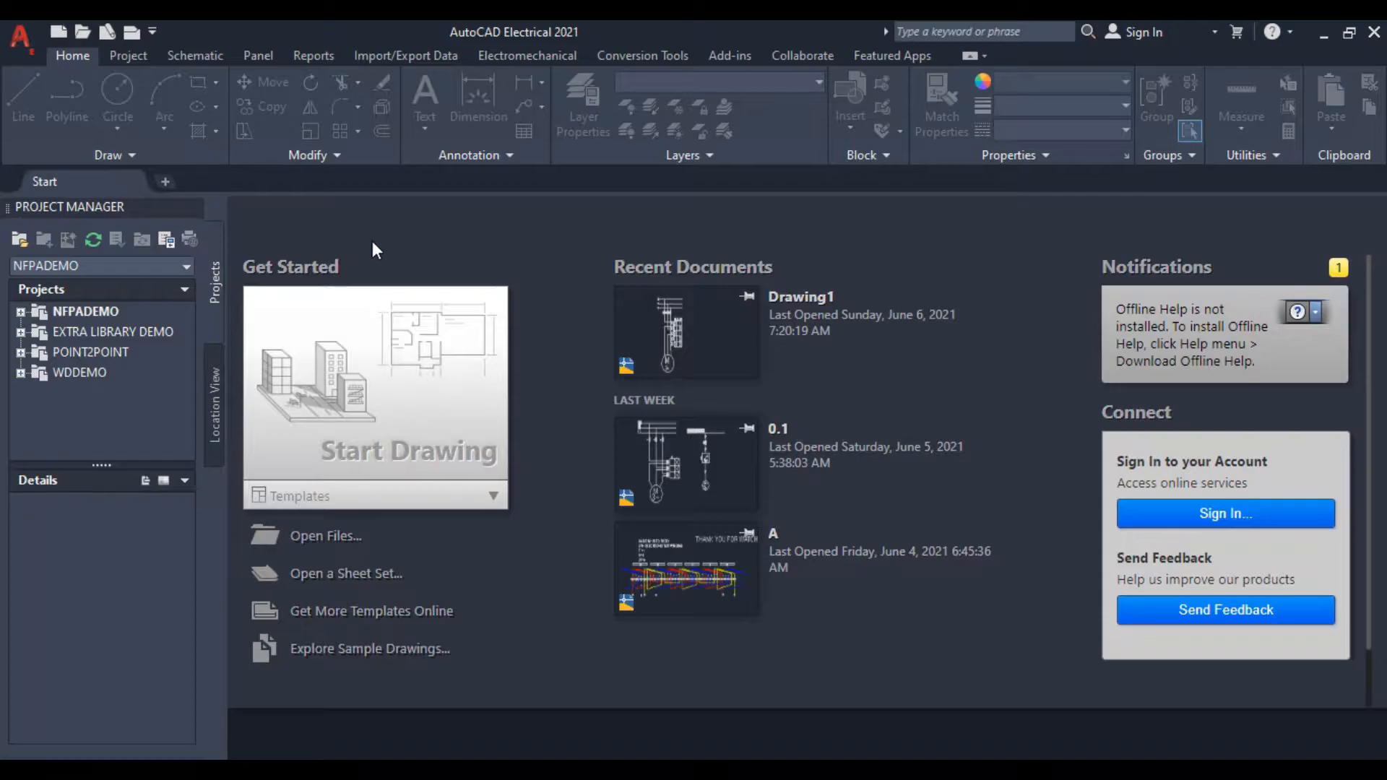
# Create a new drawing and draw a horizontal line near the upper middle of the drawing area
pyautogui.click(166, 182)
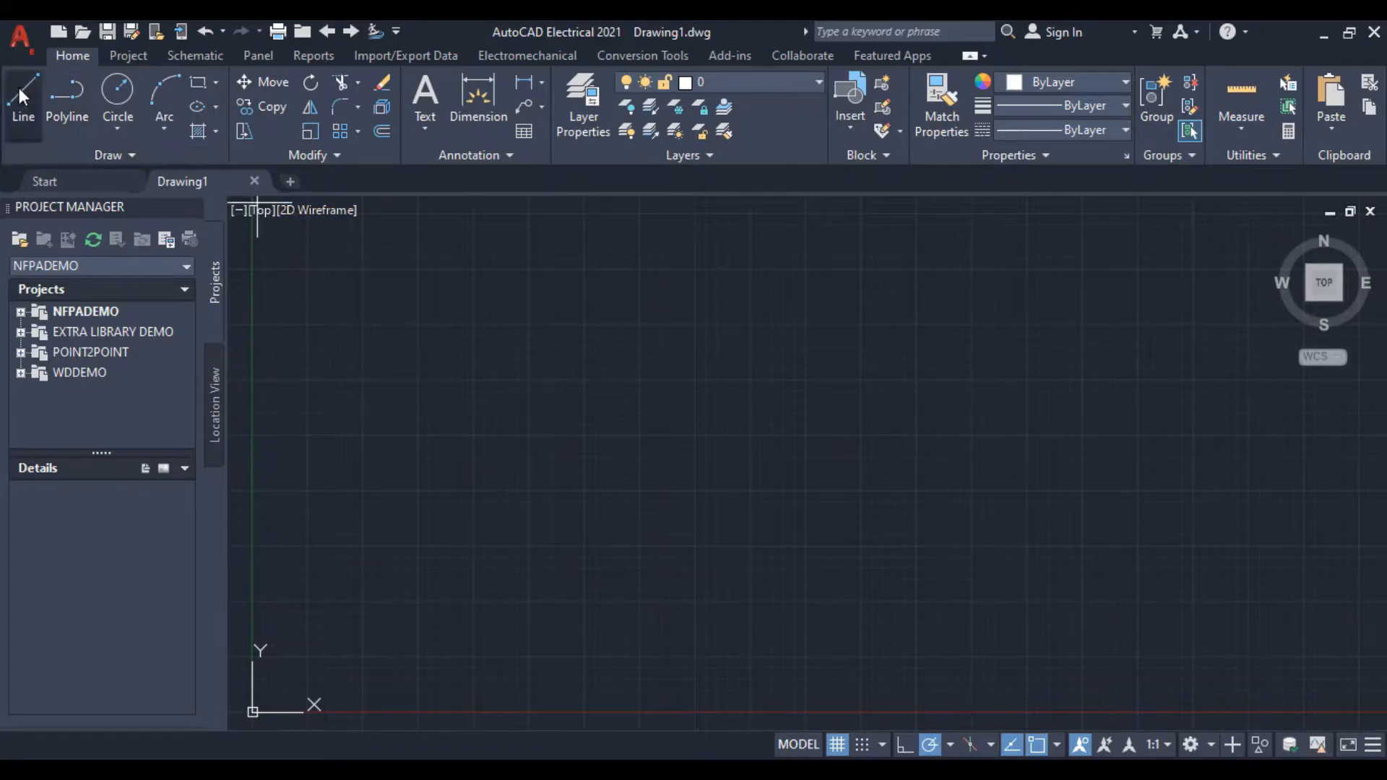
pyautogui.click(643, 238)
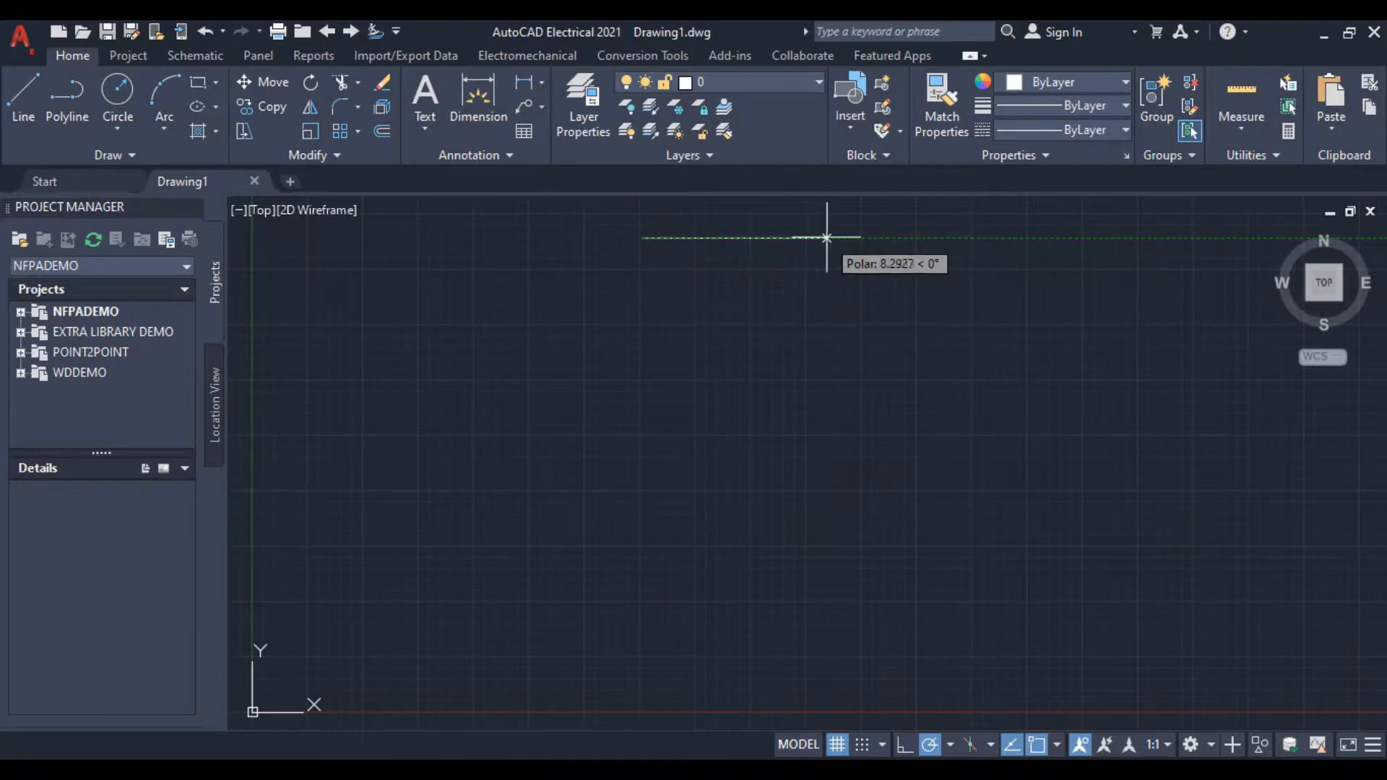
pyautogui.click(859, 238)
pyautogui.rightClick(776, 303)
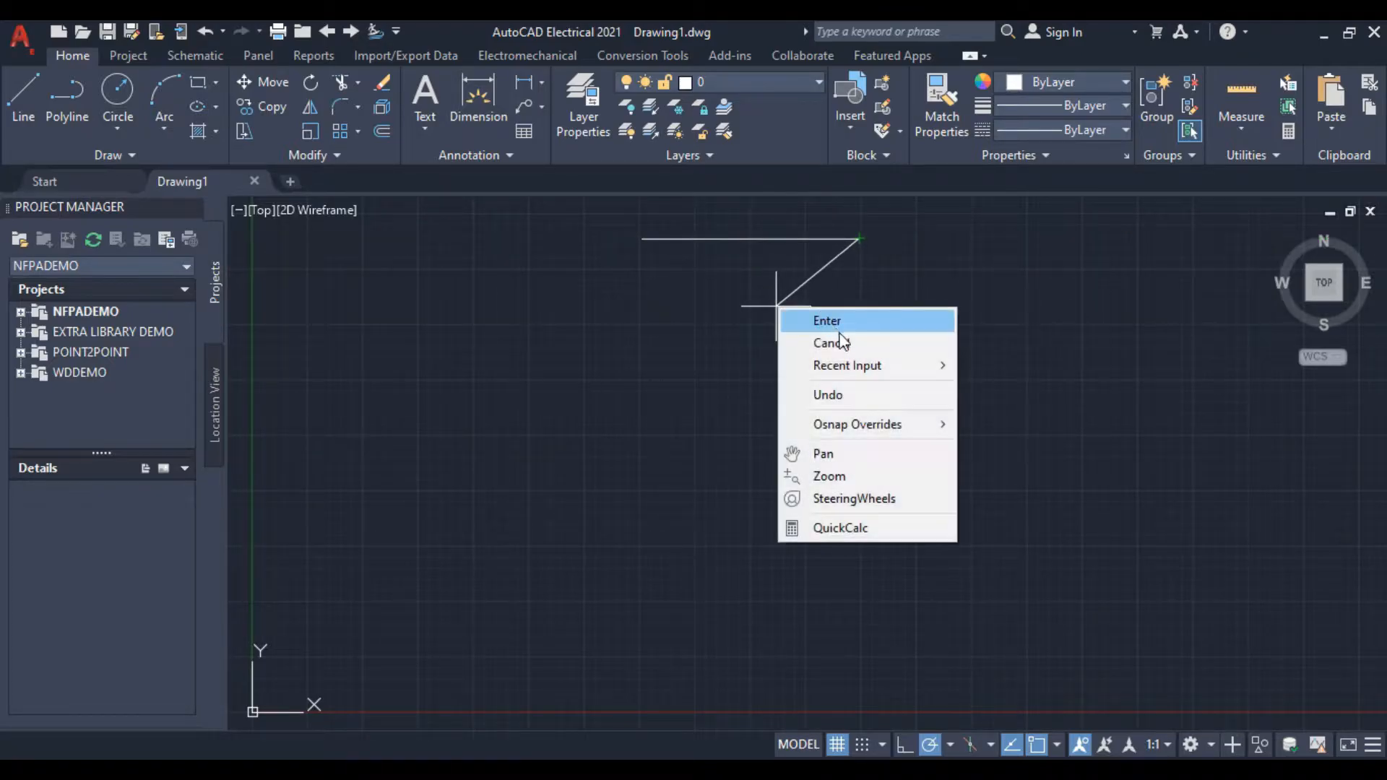
pyautogui.click(802, 316)
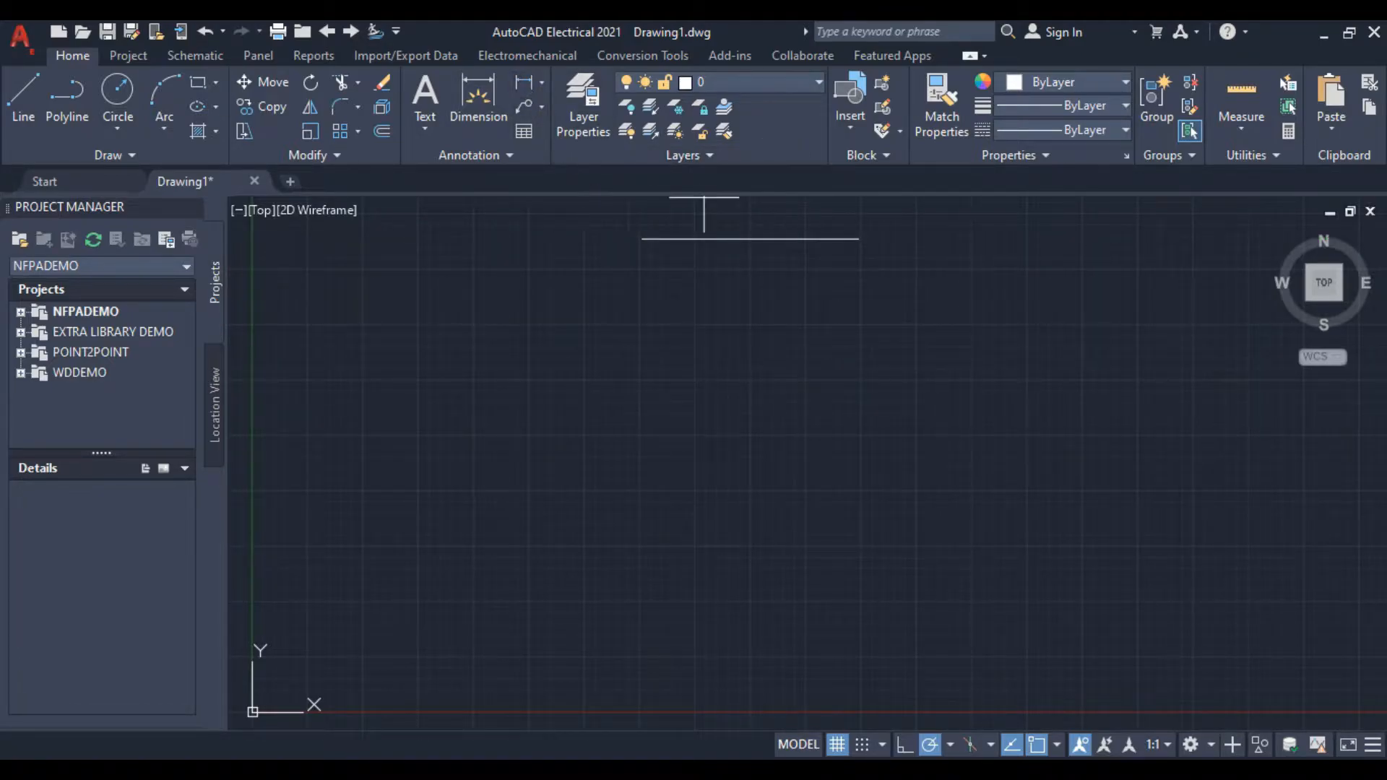
# Place a vertical linear dimension just below the line's left end and copy it directly beneath as a second spacing guide
pyautogui.click(642, 267)
pyautogui.click(554, 266)
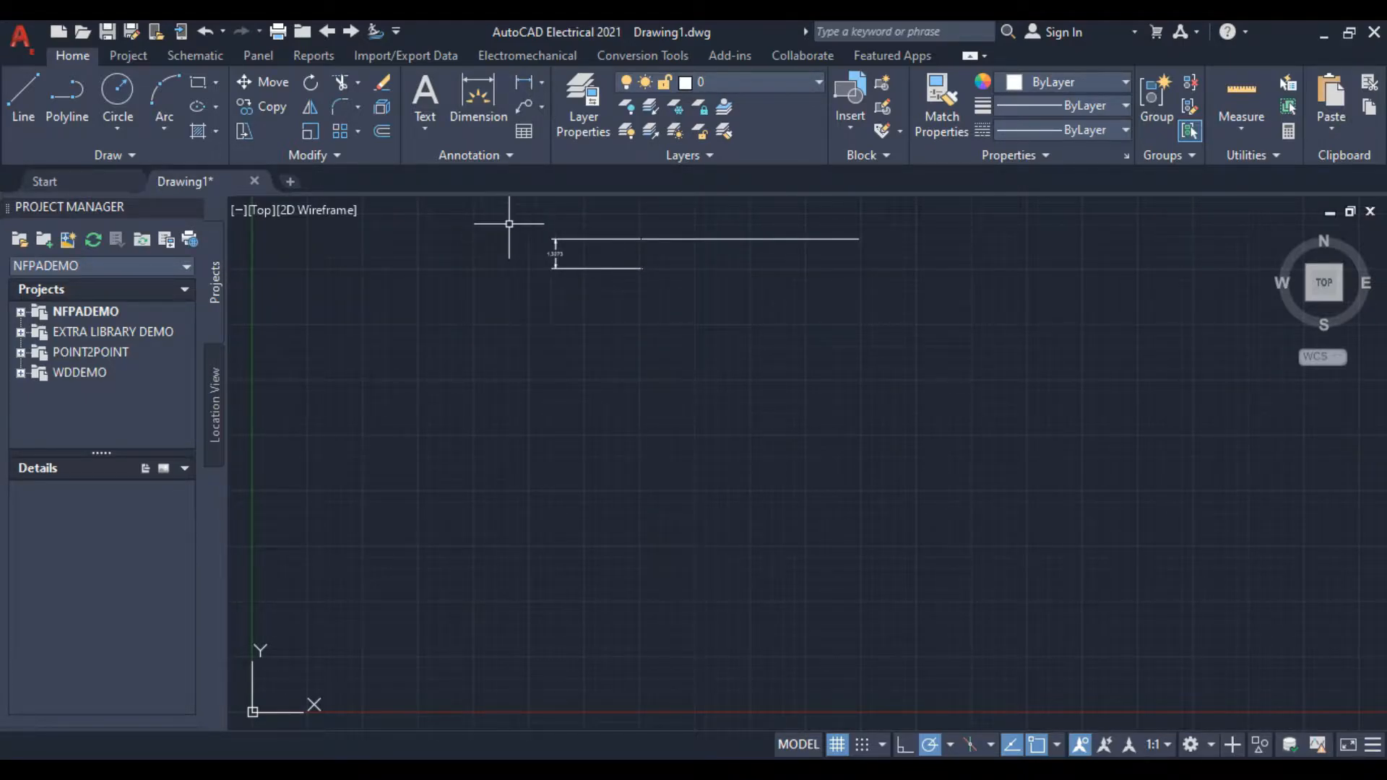
pyautogui.click(582, 238)
pyautogui.rightClick(509, 236)
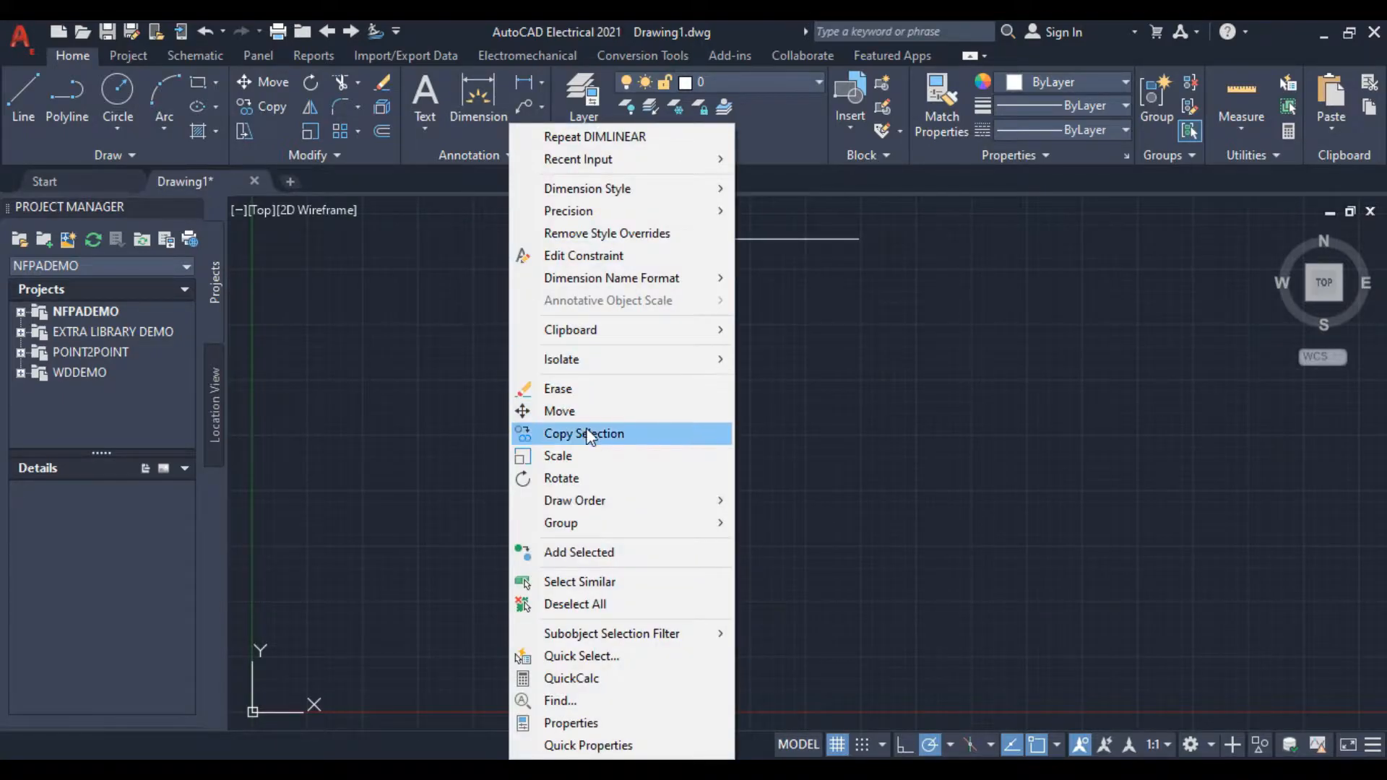
pyautogui.click(589, 434)
pyautogui.click(642, 238)
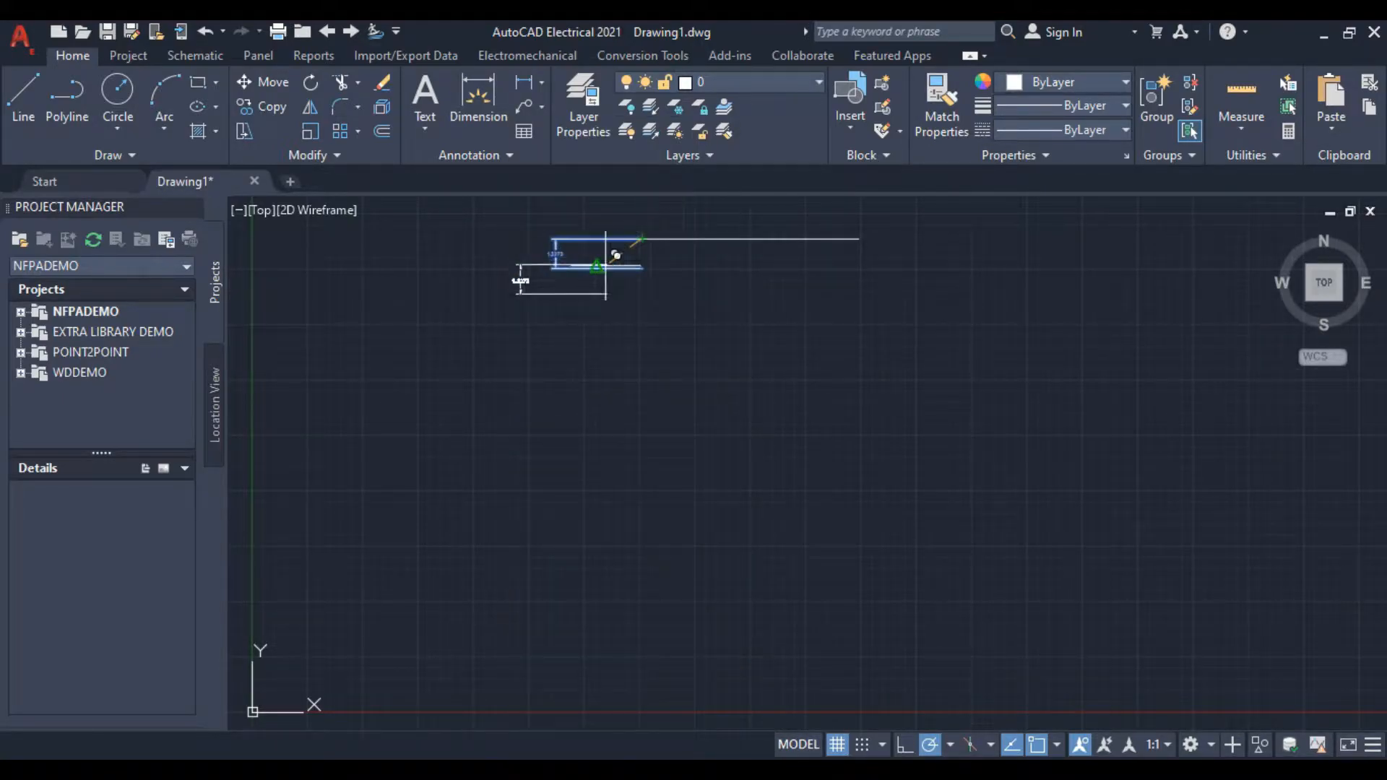
pyautogui.rightClick(491, 269)
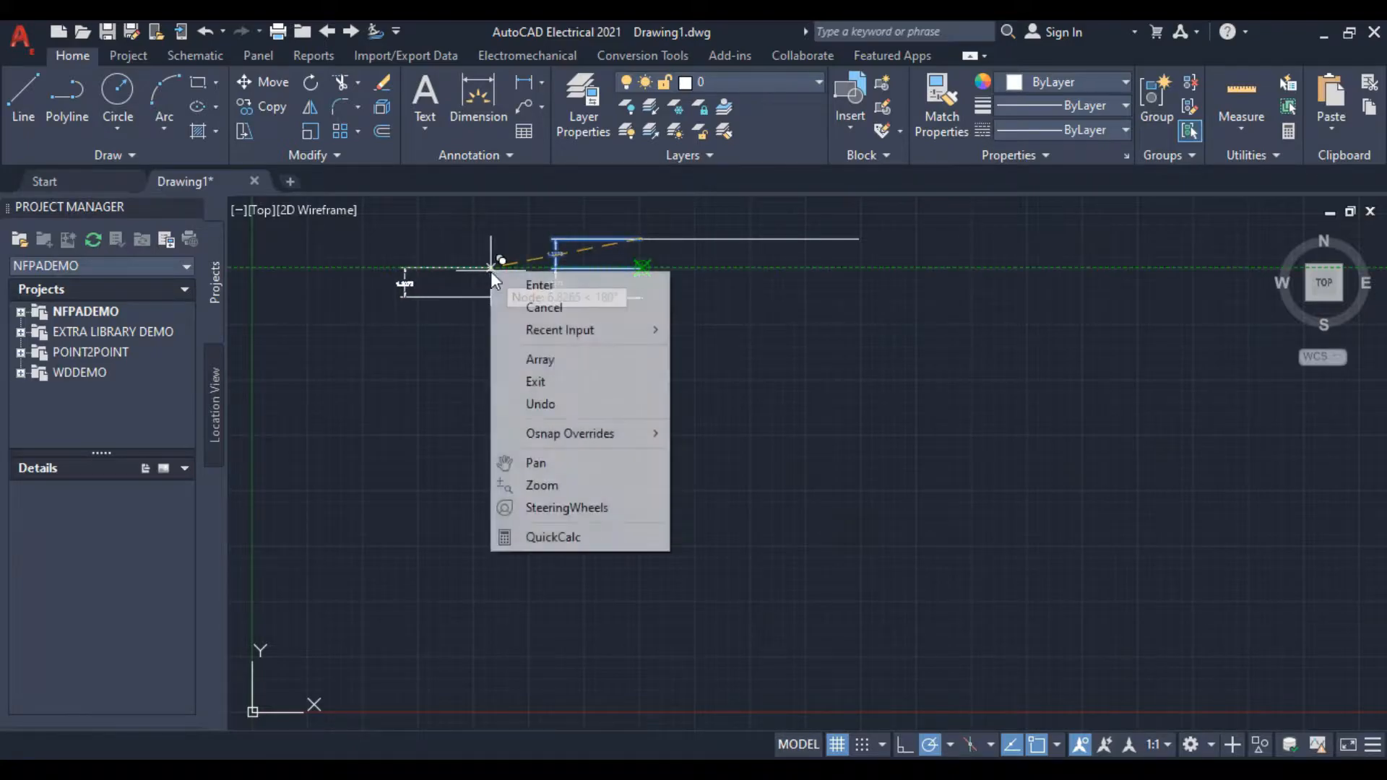
pyautogui.click(553, 309)
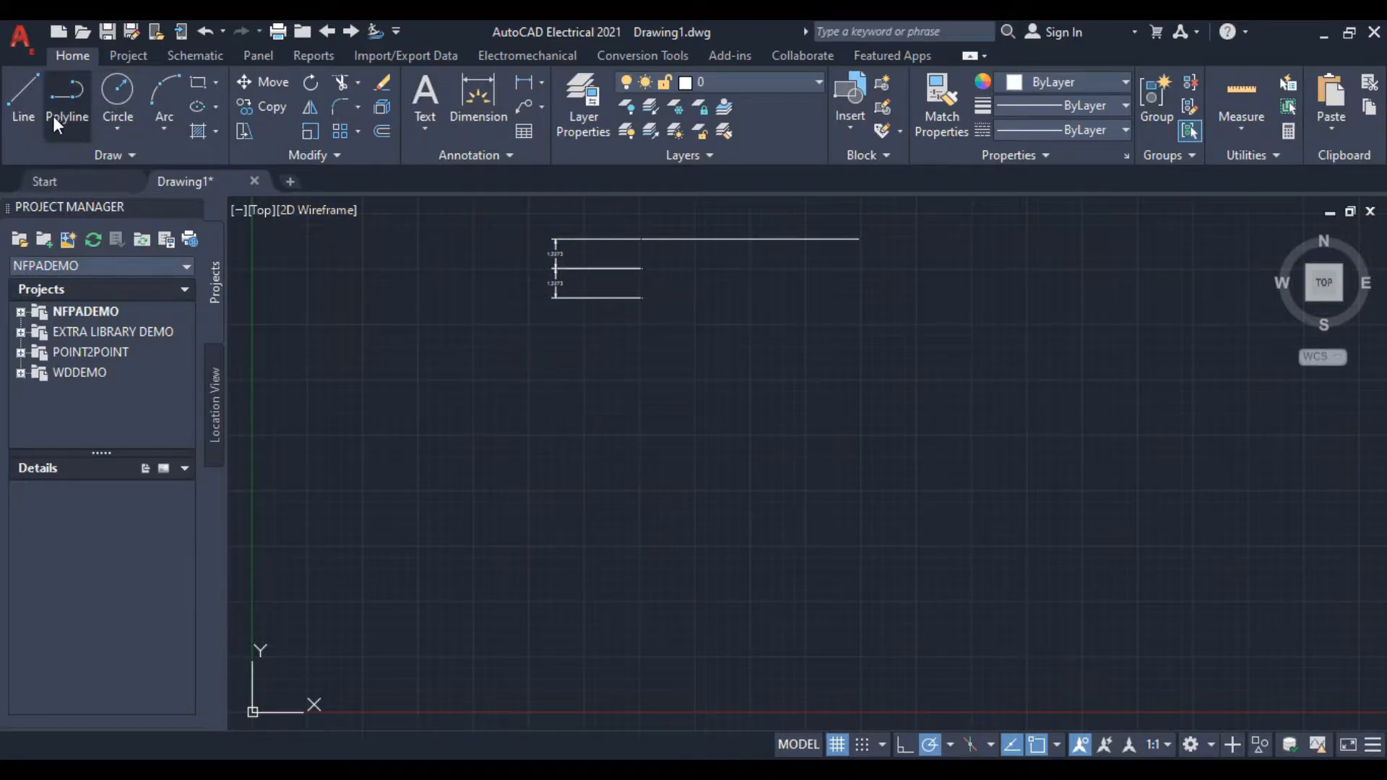
pyautogui.click(22, 110)
pyautogui.rightClick(544, 245)
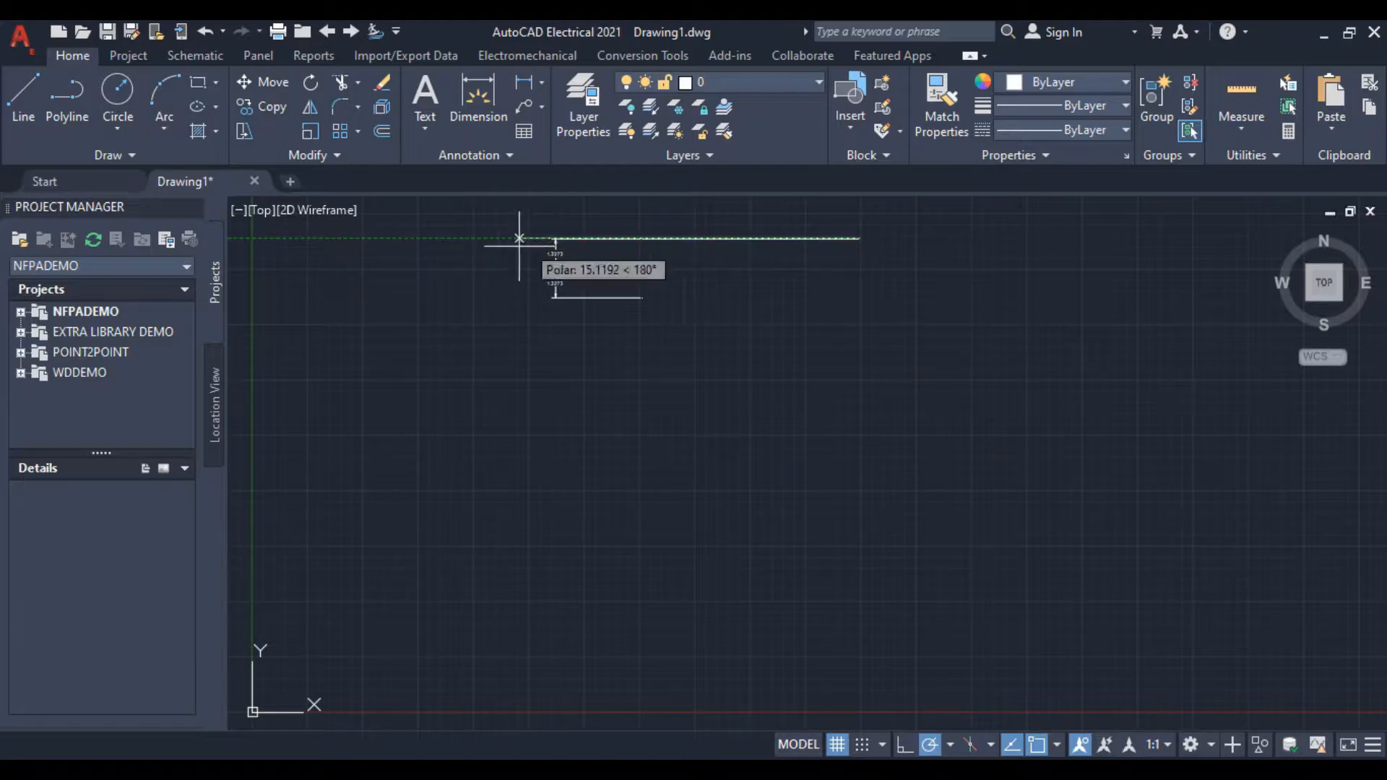
pyautogui.rightClick(566, 311)
pyautogui.click(607, 350)
# Copy the horizontal line from its left end to the lower ends of both spacing dimensions, making three parallel lines
pyautogui.click(715, 238)
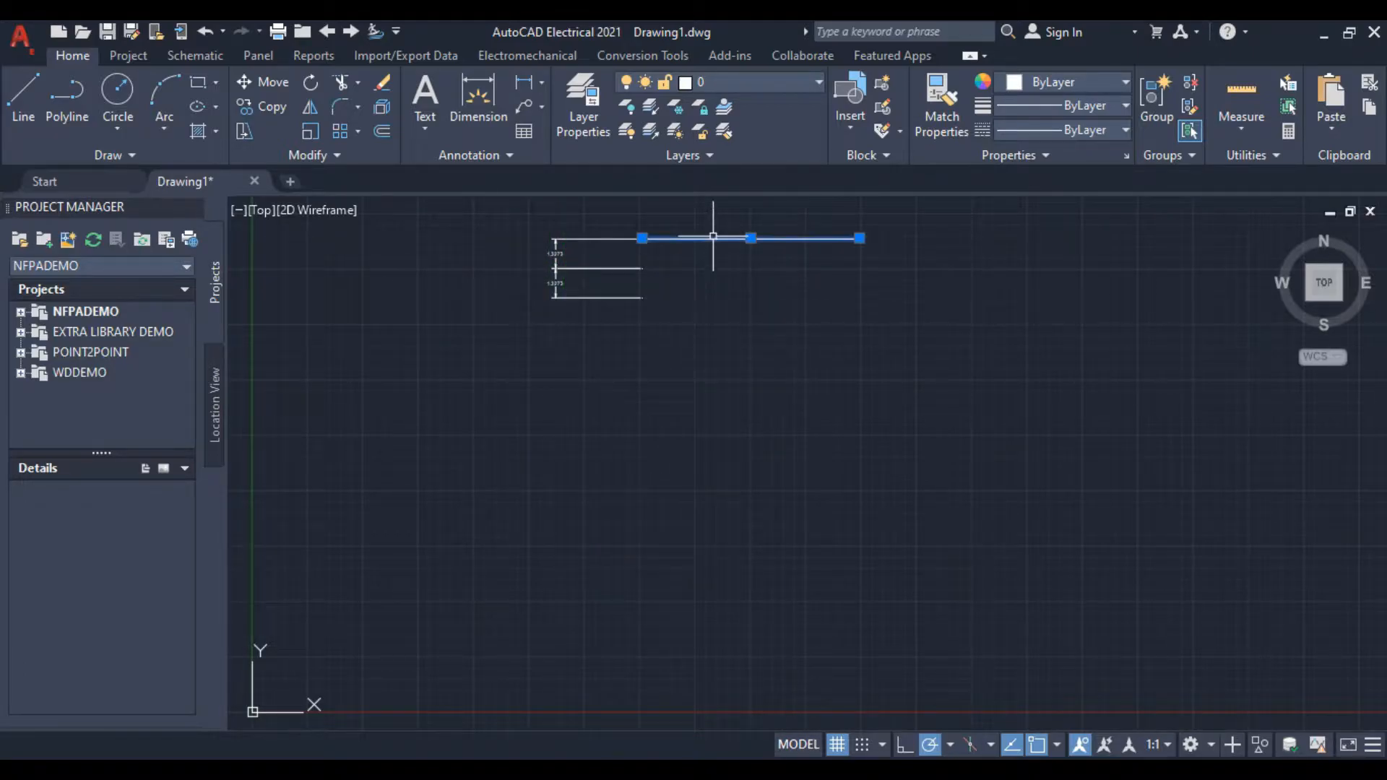
pyautogui.rightClick(362, 300)
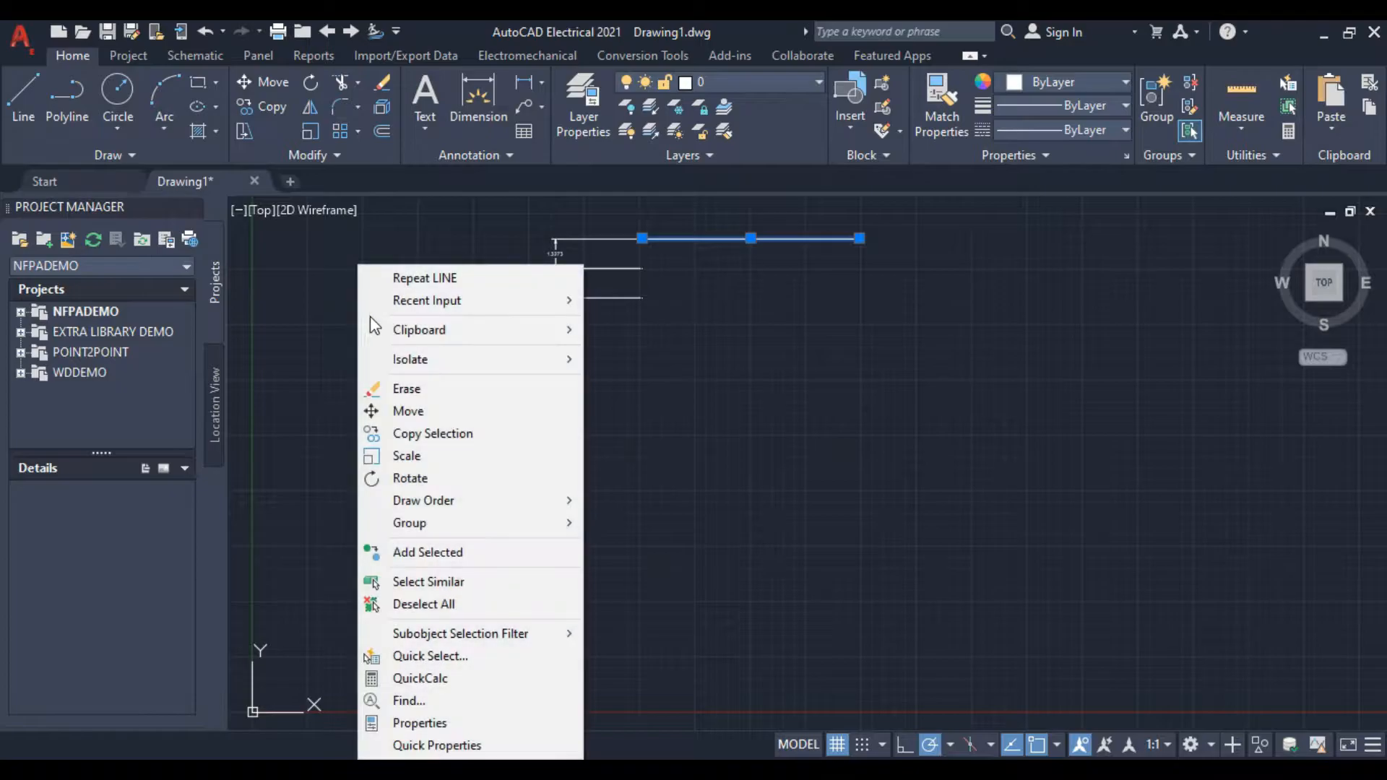
pyautogui.click(433, 433)
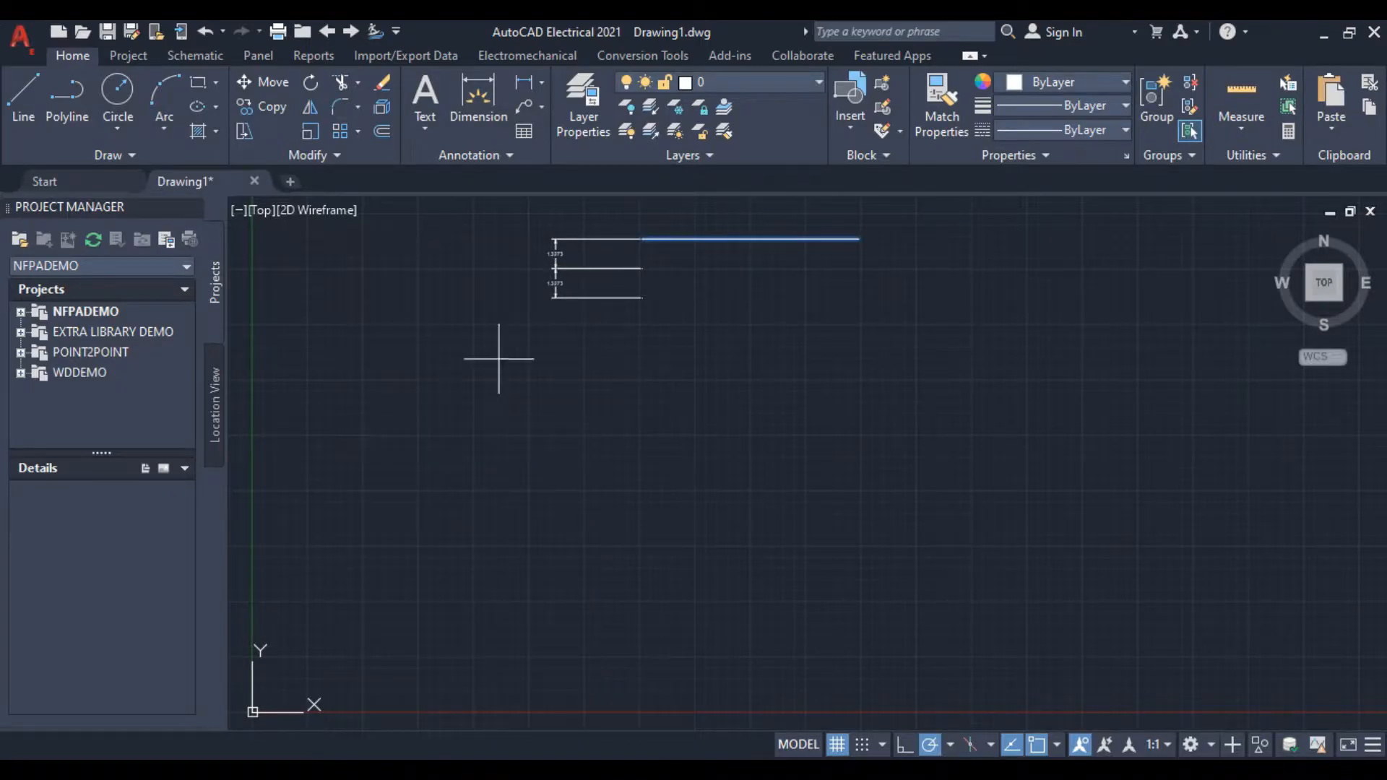
pyautogui.click(643, 238)
pyautogui.click(642, 268)
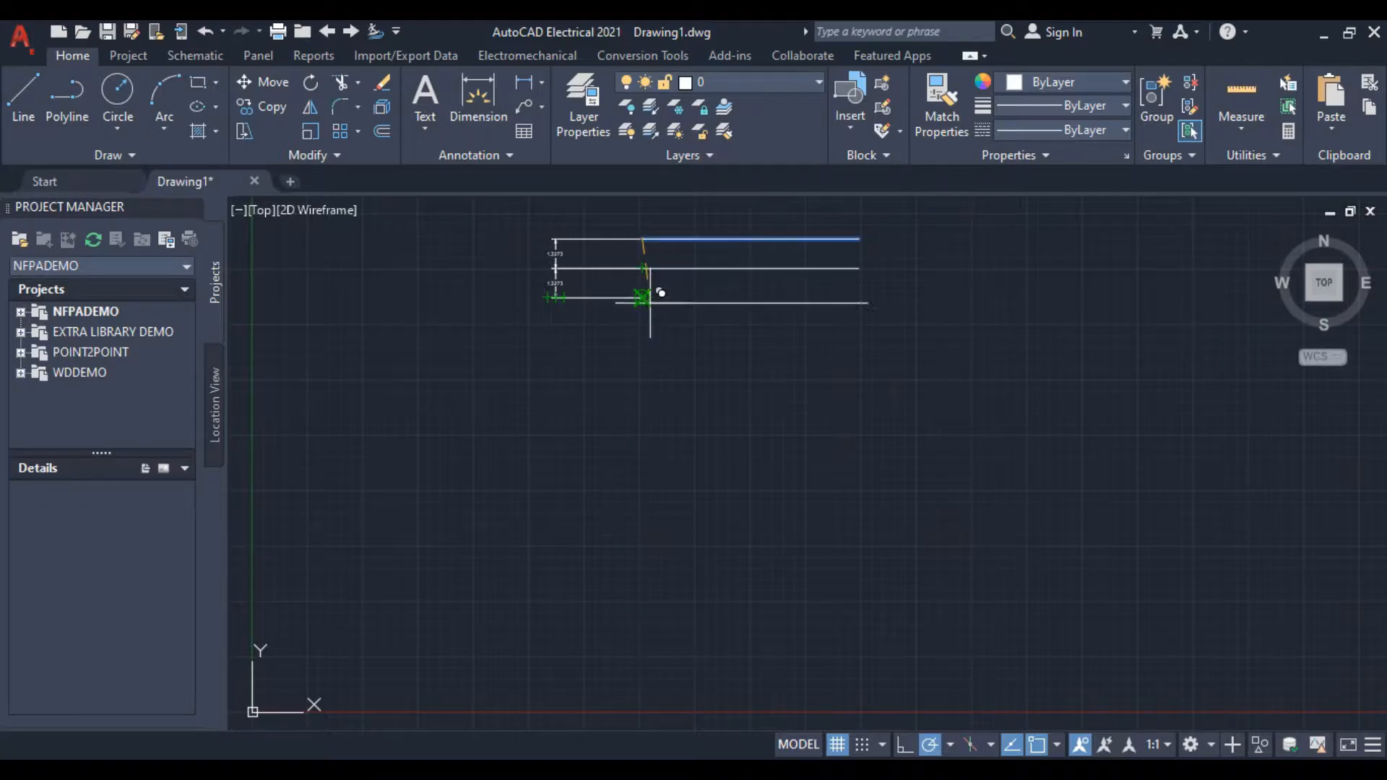
pyautogui.rightClick(481, 361)
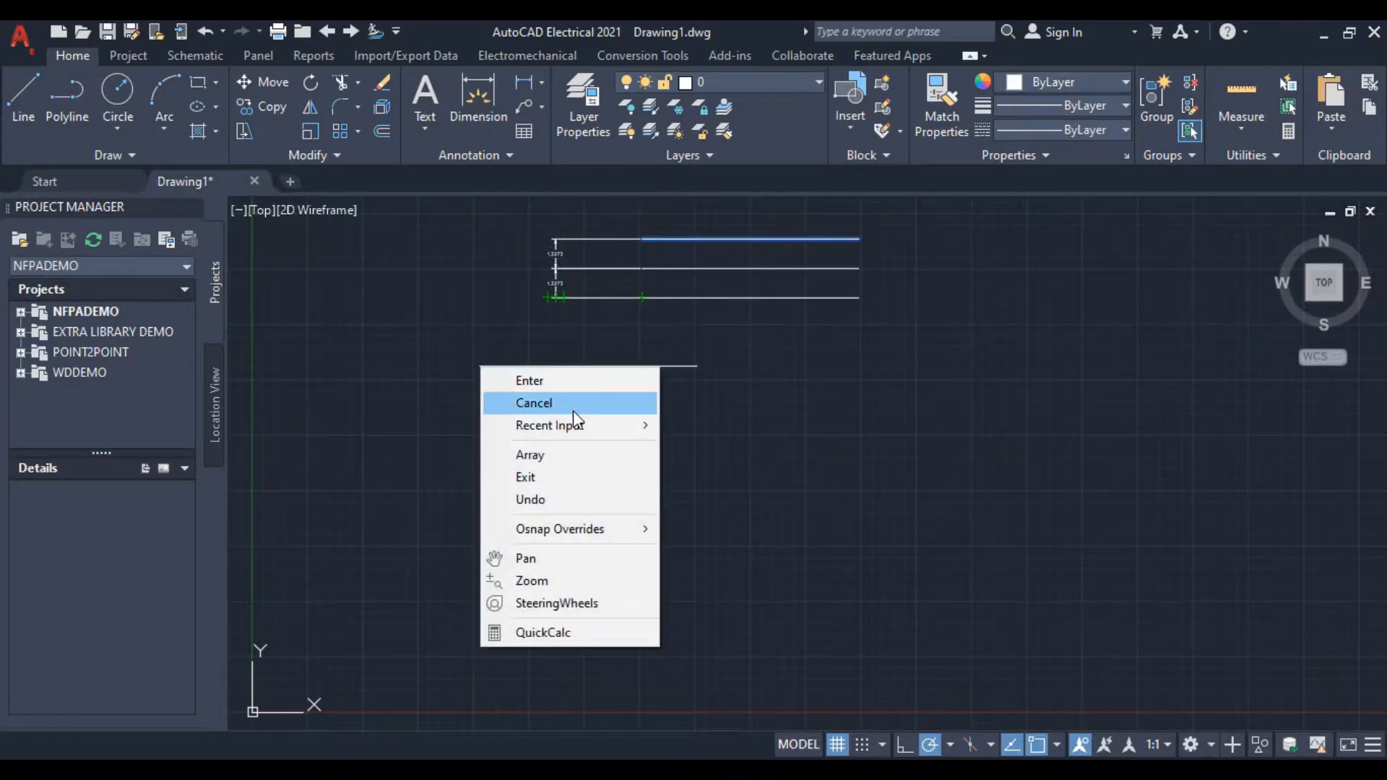
pyautogui.click(548, 404)
# Erase both vertical spacing dimensions at the left of the three horizontal lines
pyautogui.moveTo(492, 220); pyautogui.dragTo(659, 404)
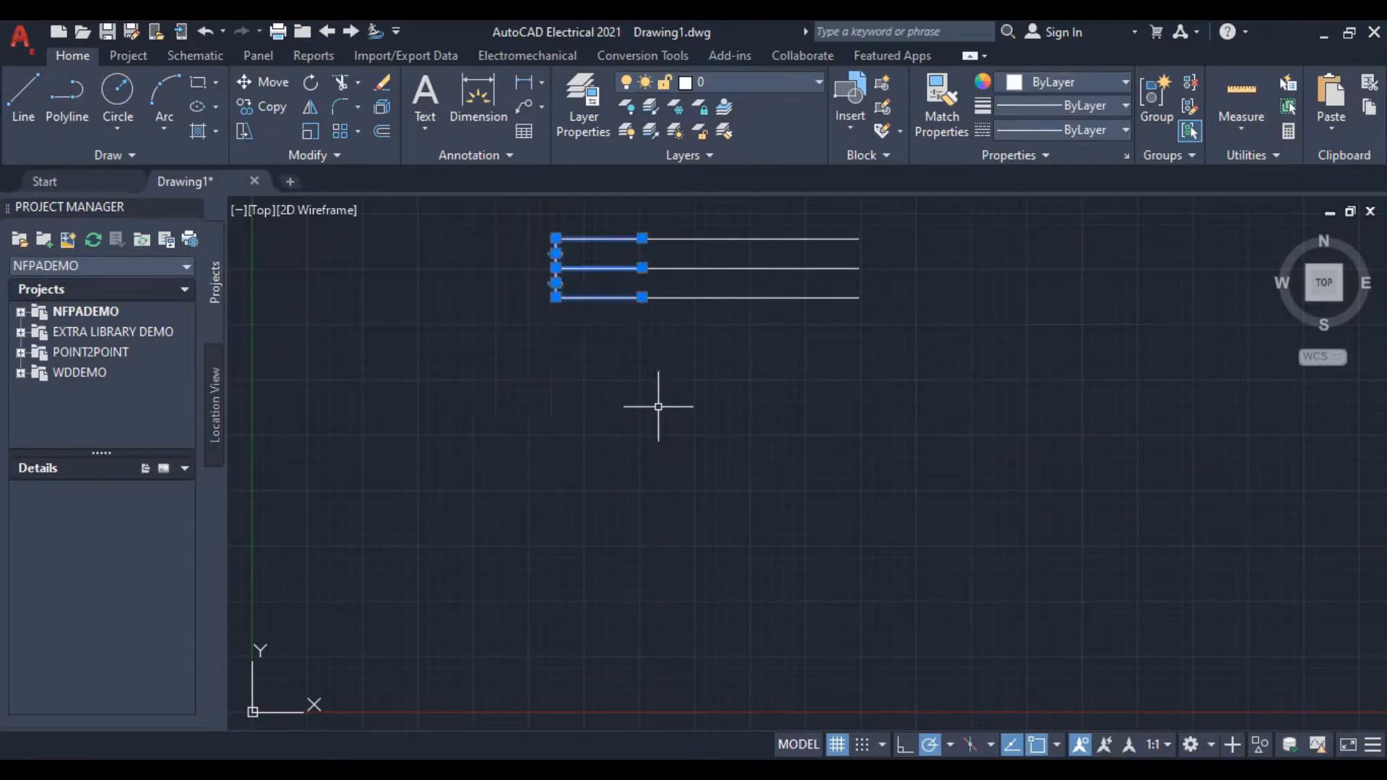
pyautogui.rightClick(441, 299)
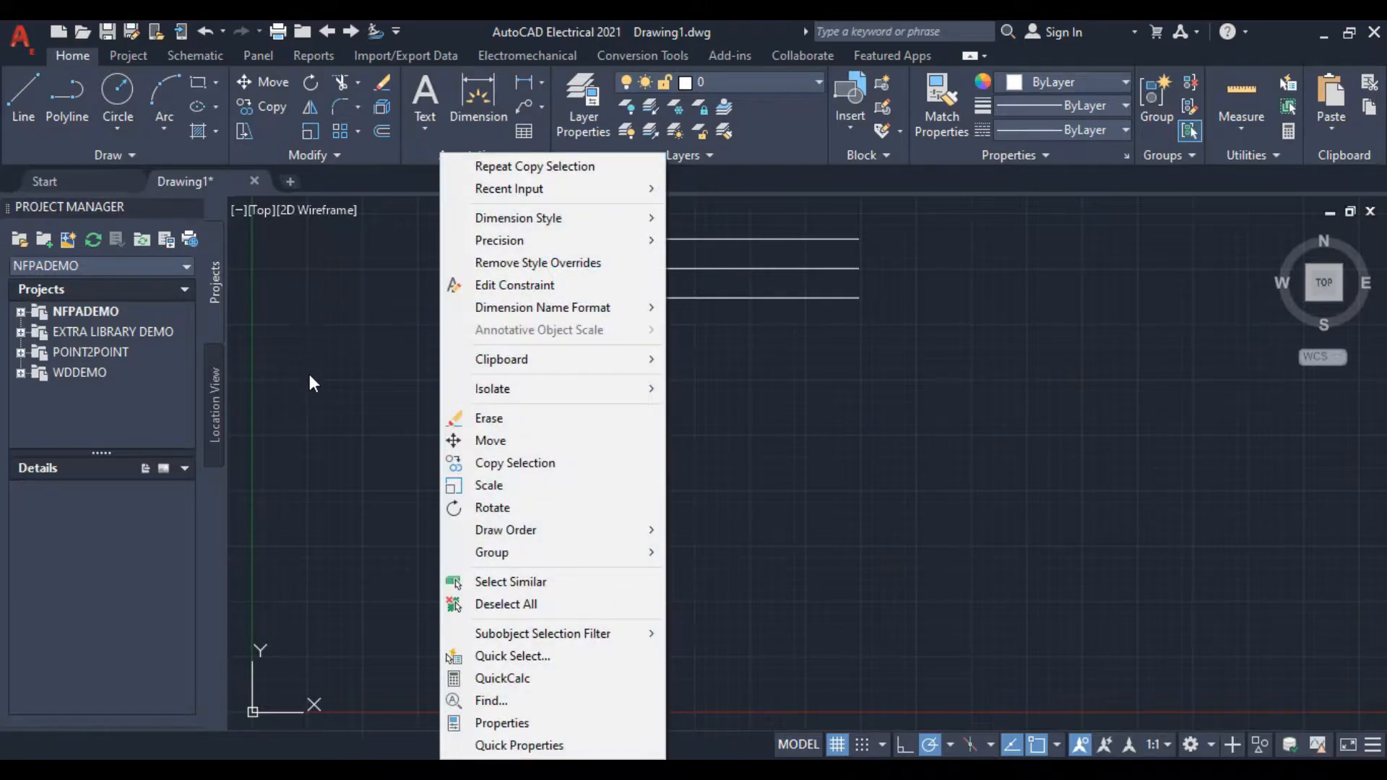
pyautogui.click(518, 420)
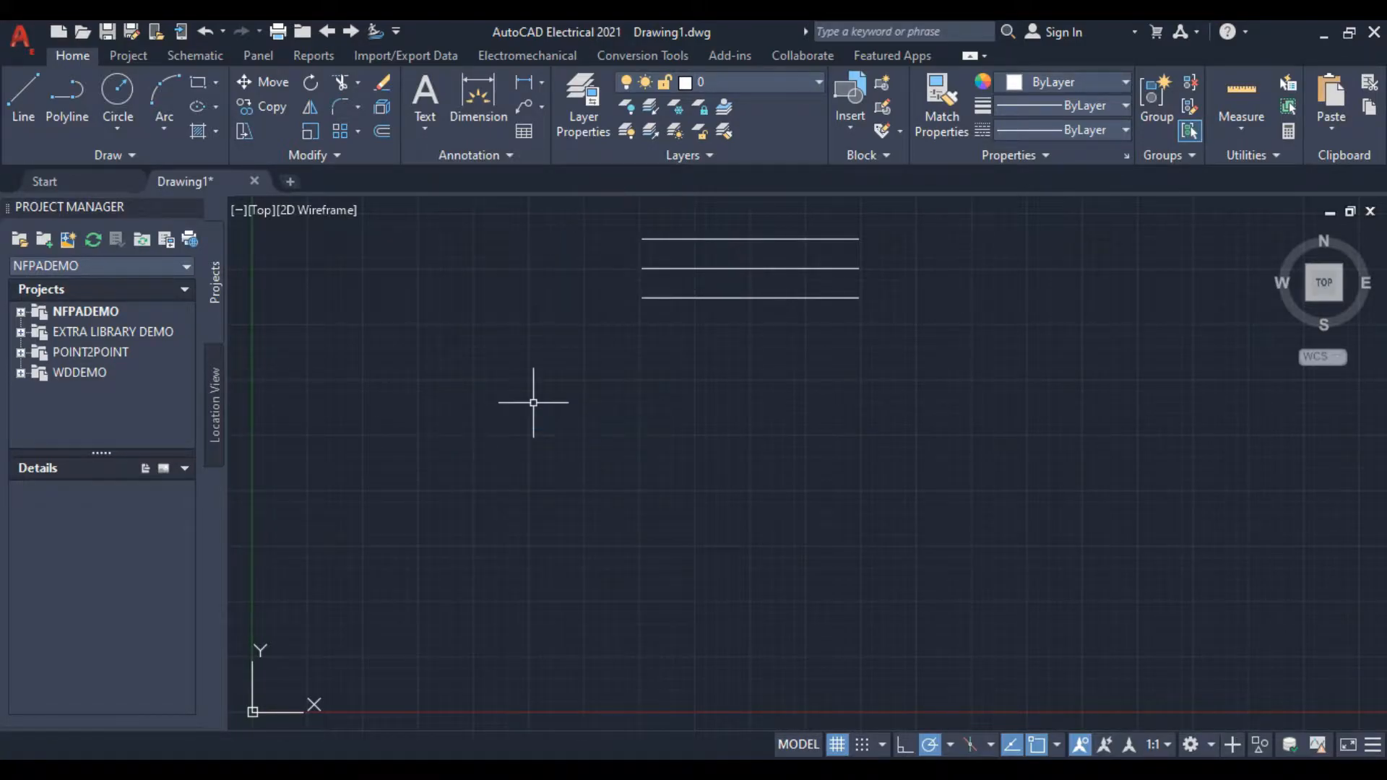
# Draw a vertical line from the top horizontal line, a quarter along from its left end, down past the bottom line
pyautogui.click(12, 105)
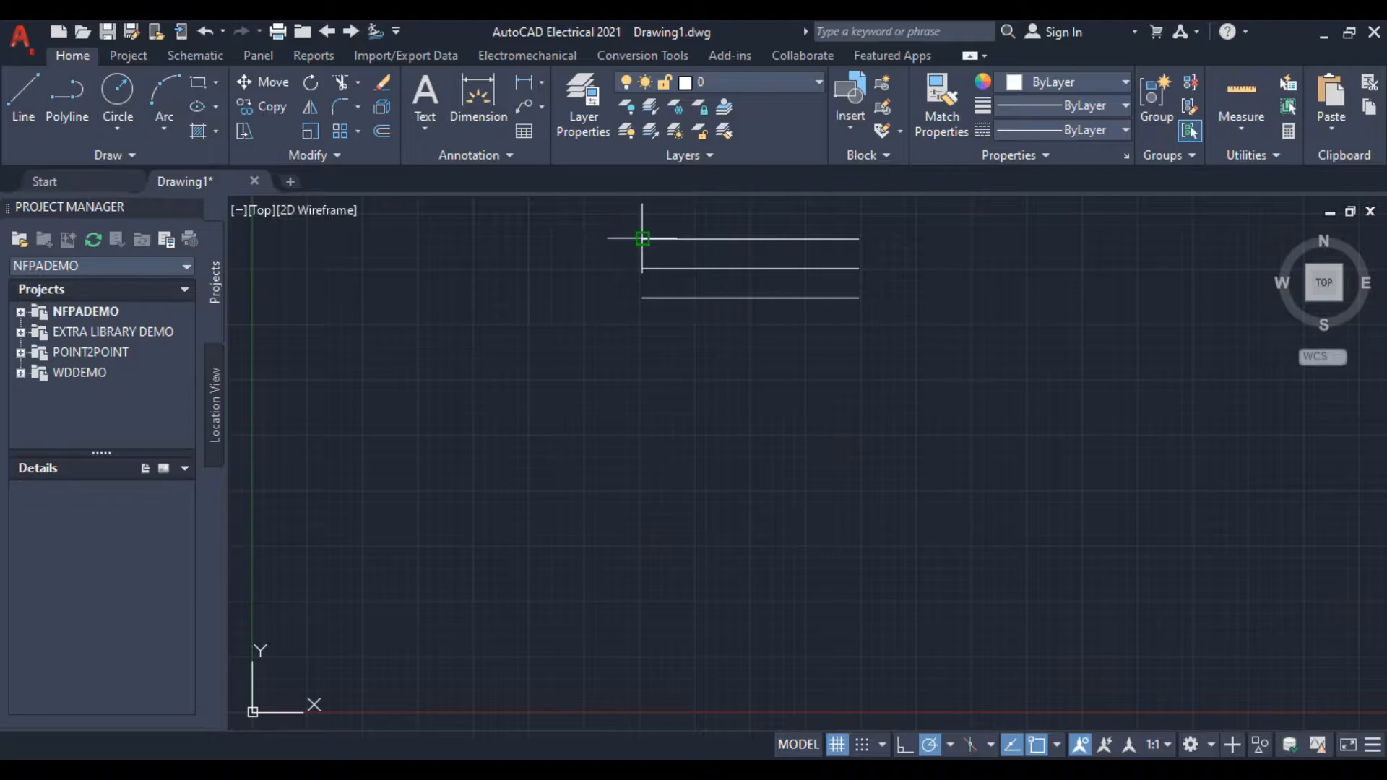
pyautogui.click(696, 238)
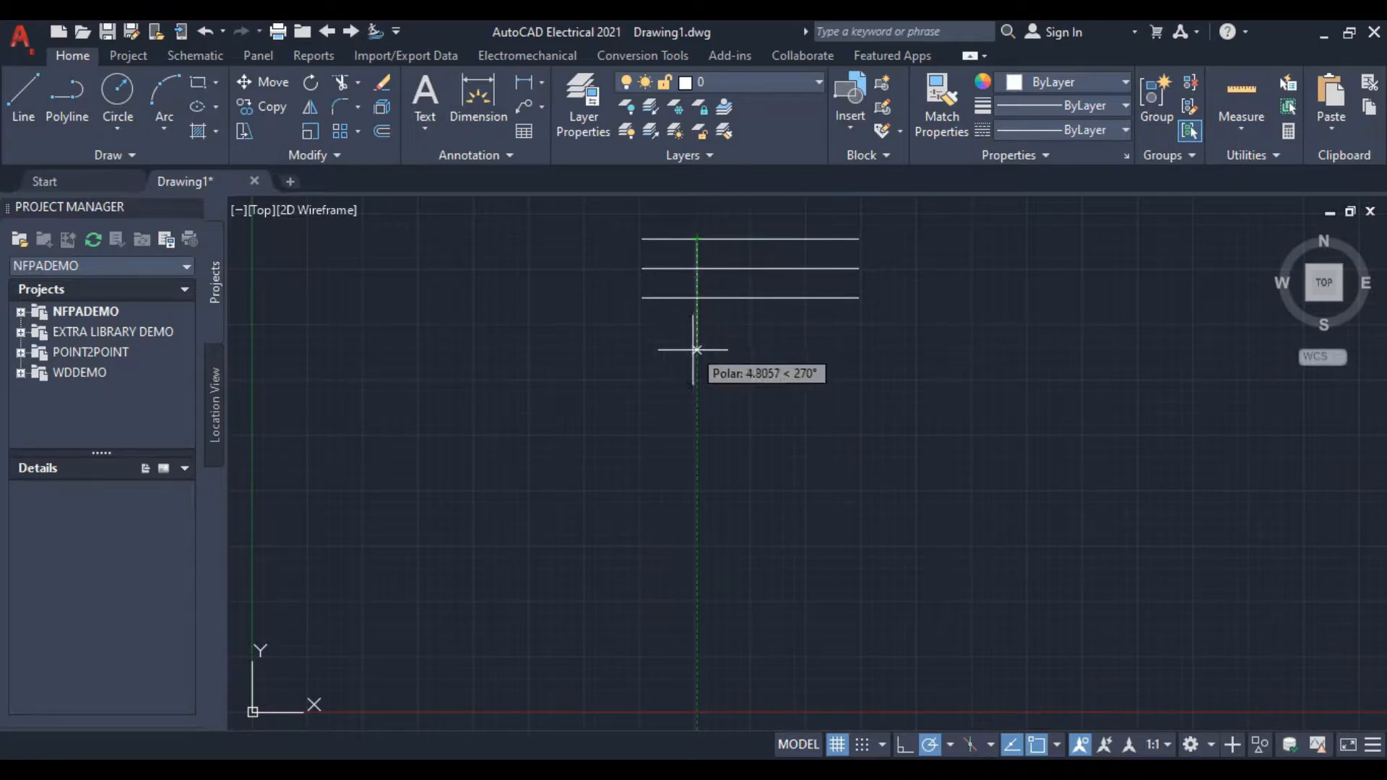
pyautogui.click(698, 379)
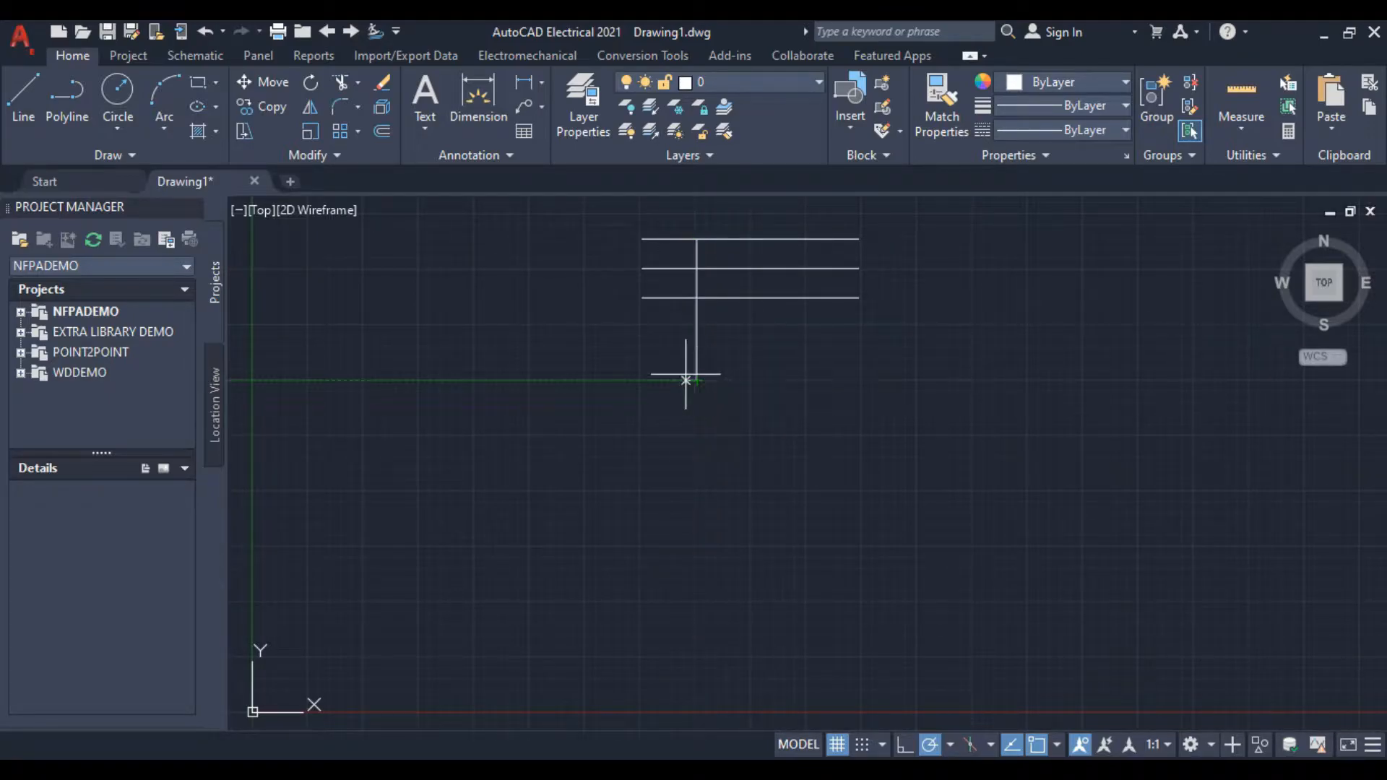
pyautogui.rightClick(598, 345)
pyautogui.click(650, 383)
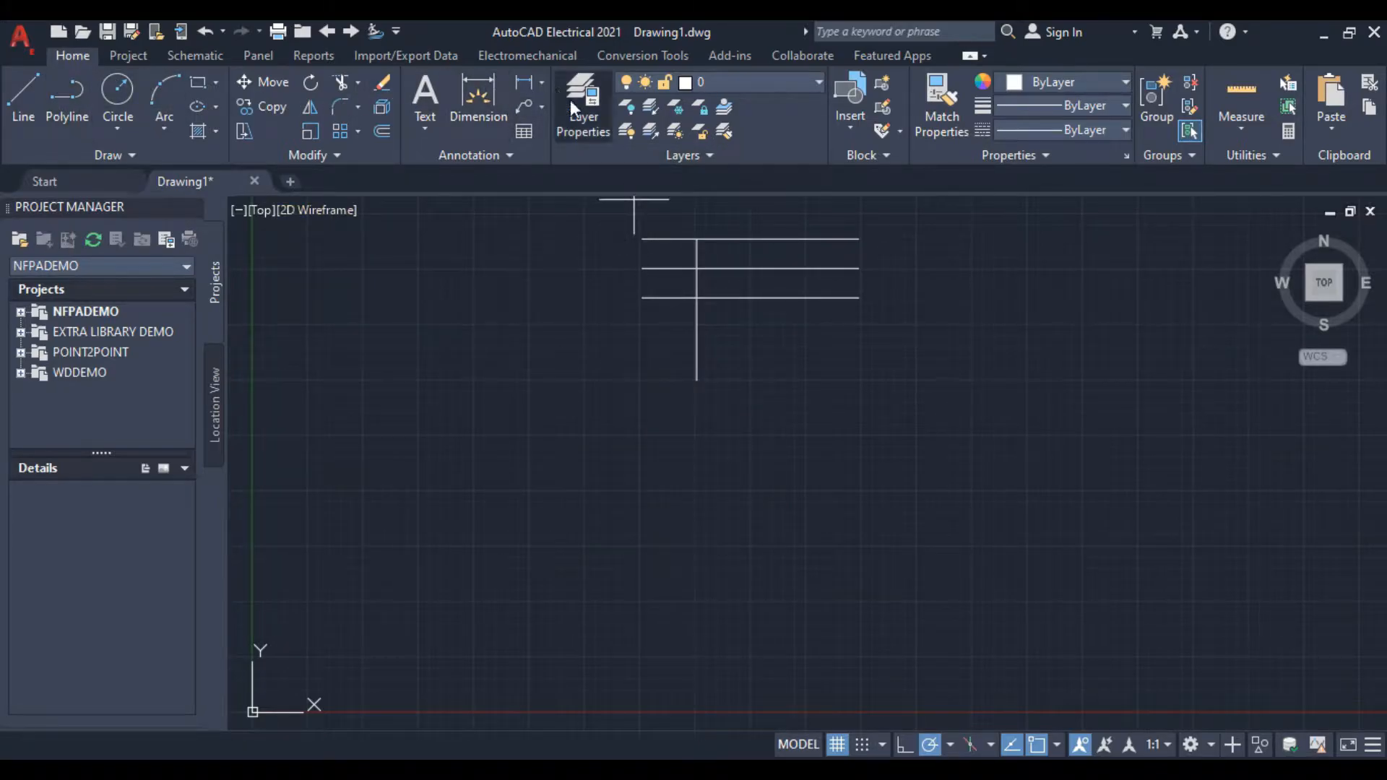
pyautogui.click(523, 83)
pyautogui.click(697, 268)
pyautogui.click(751, 268)
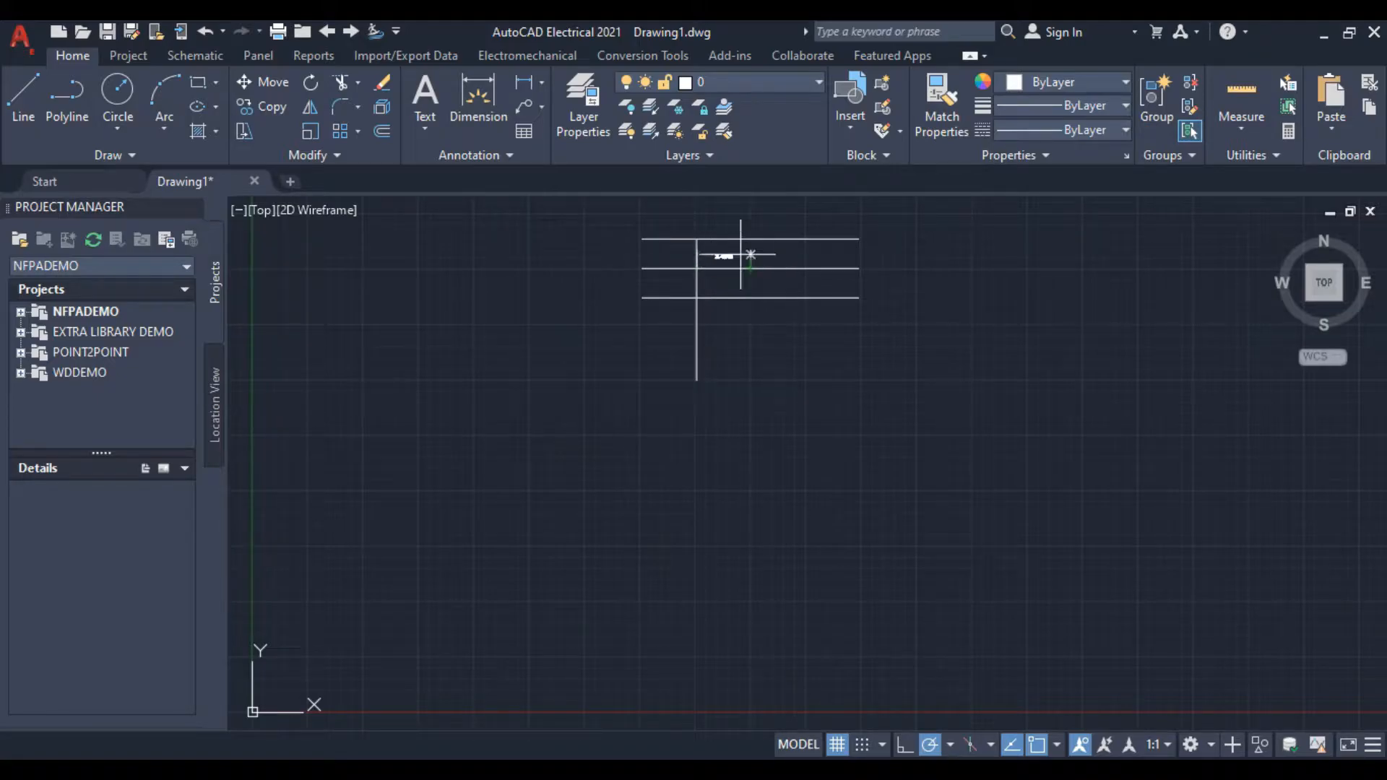
pyautogui.rightClick(730, 217)
pyautogui.click(766, 229)
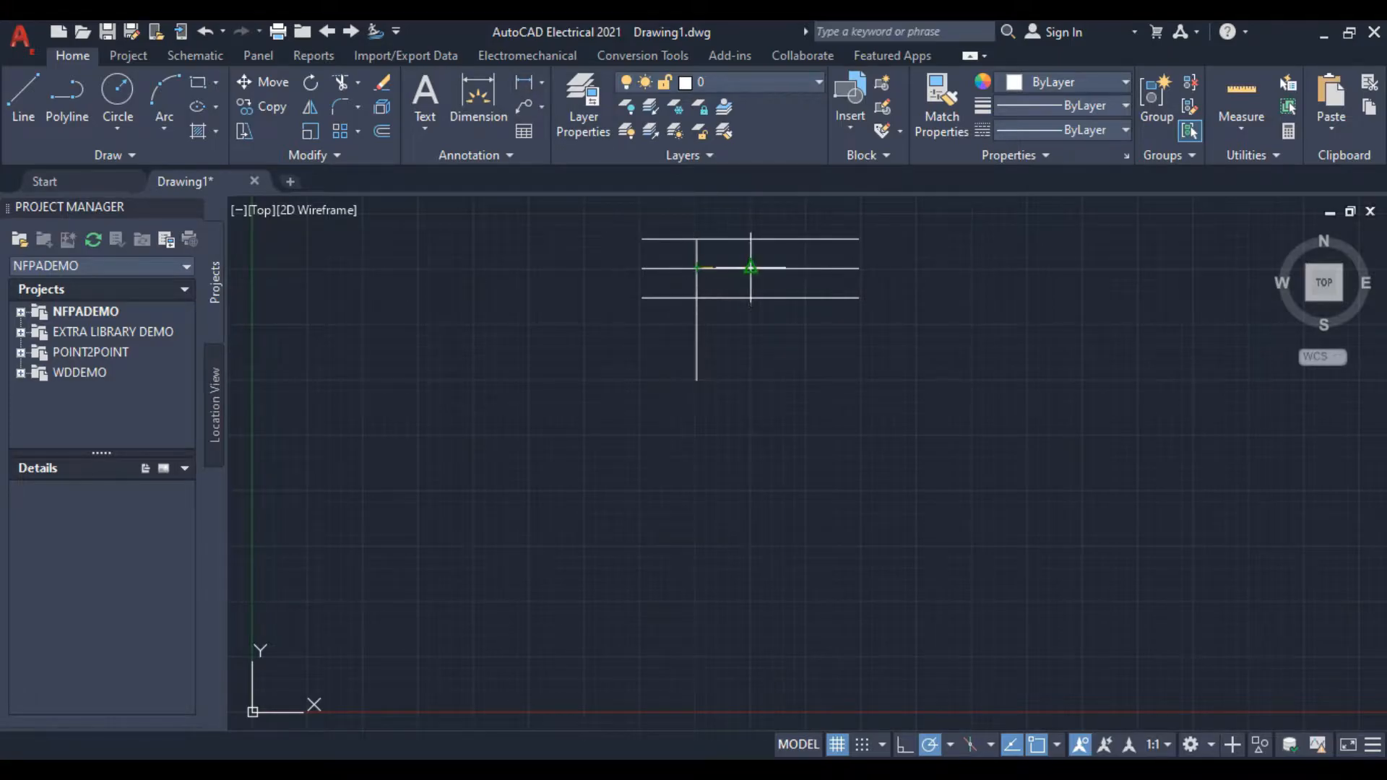
# Dimension horizontally from the vertical line to the middle line's midpoint, then copy that dimension from the midpoint to the bottom line as a guide
pyautogui.click(749, 215)
pyautogui.click(745, 215)
pyautogui.rightClick(587, 229)
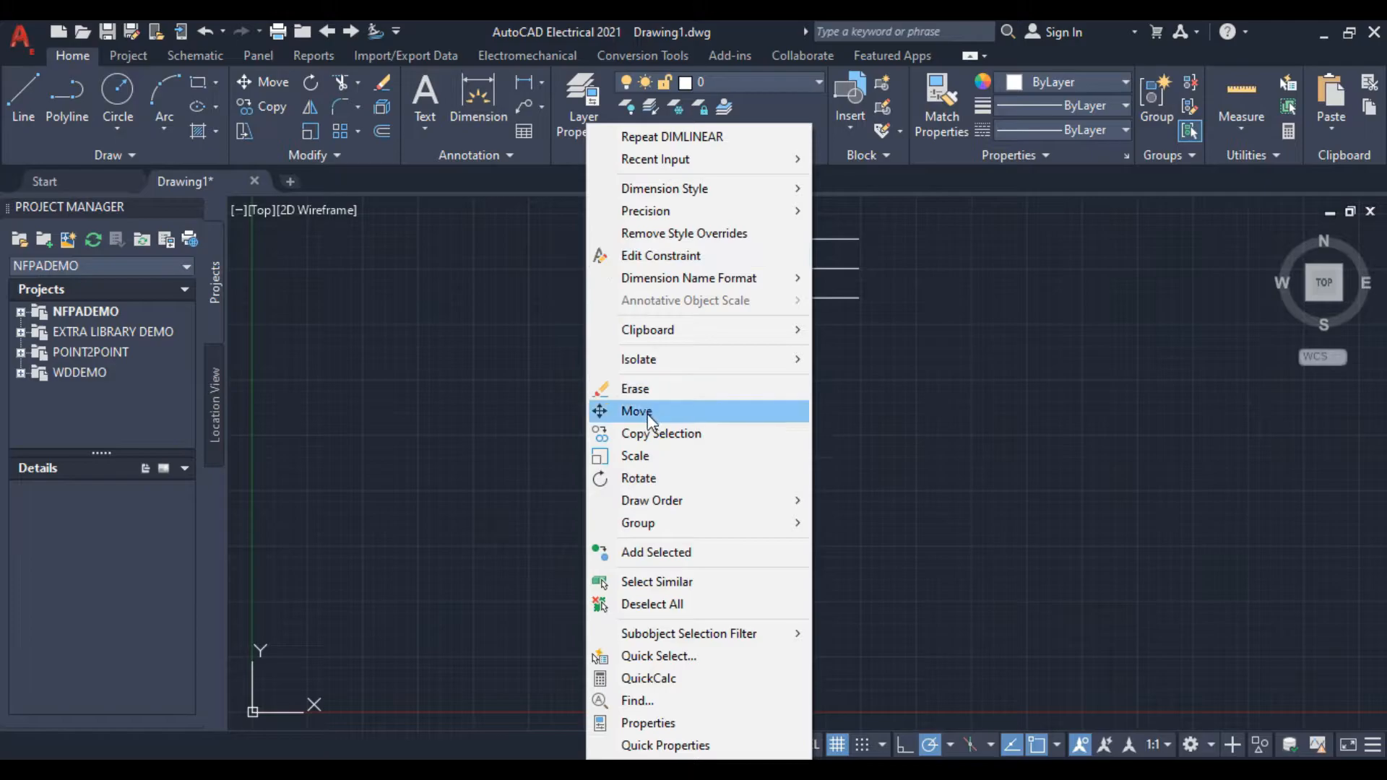
pyautogui.click(656, 434)
pyautogui.click(751, 268)
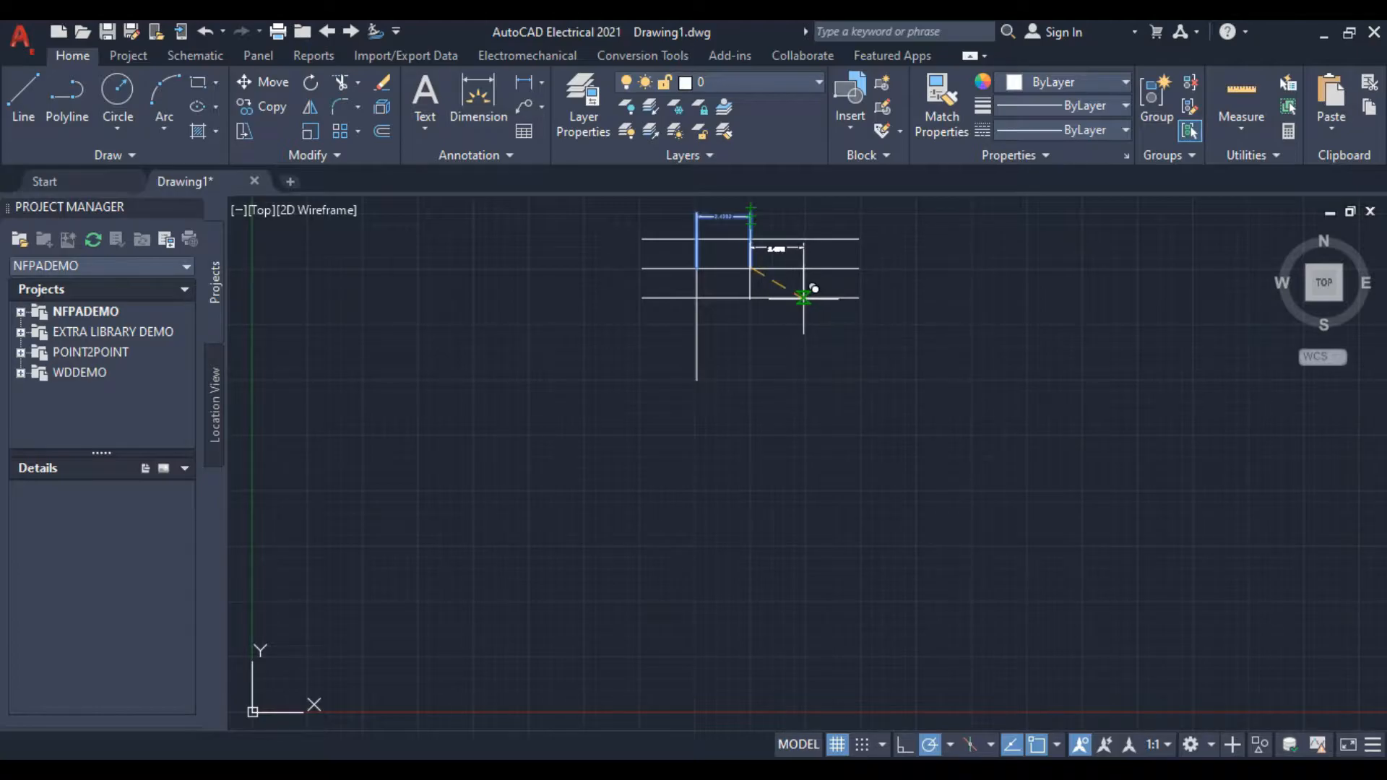
pyautogui.click(805, 296)
pyautogui.rightClick(611, 404)
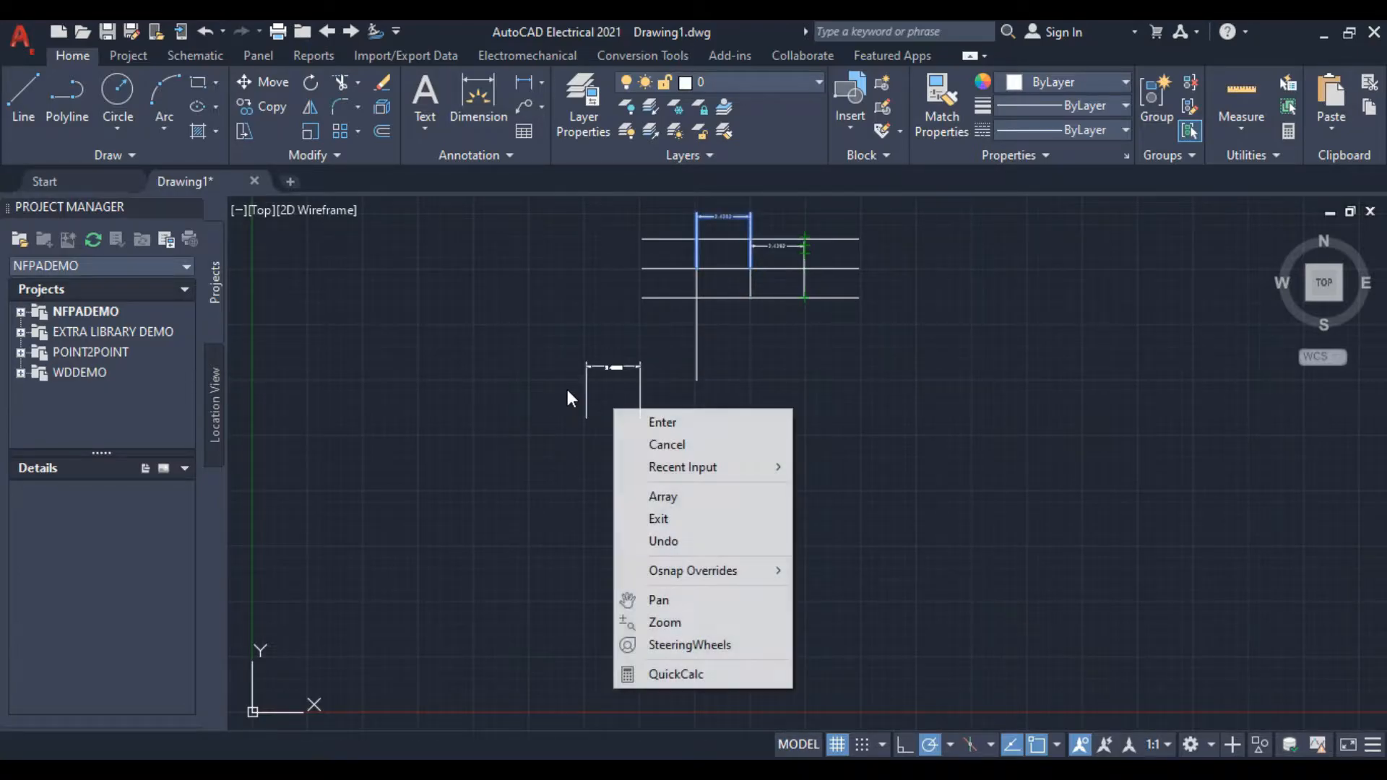
pyautogui.click(668, 444)
# Draw a second vertical line from the middle horizontal line's midpoint down to the level of the first vertical line's lower end
pyautogui.click(32, 89)
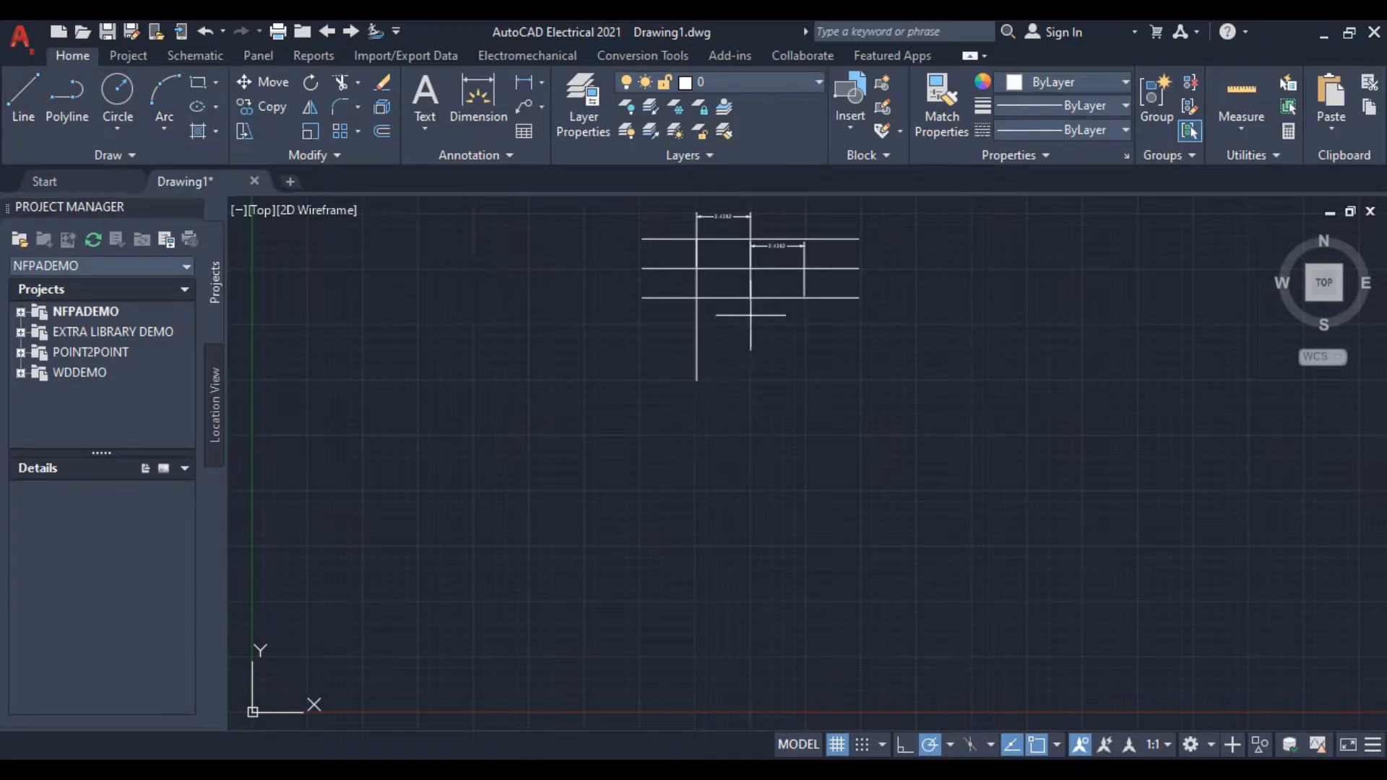
pyautogui.click(750, 270)
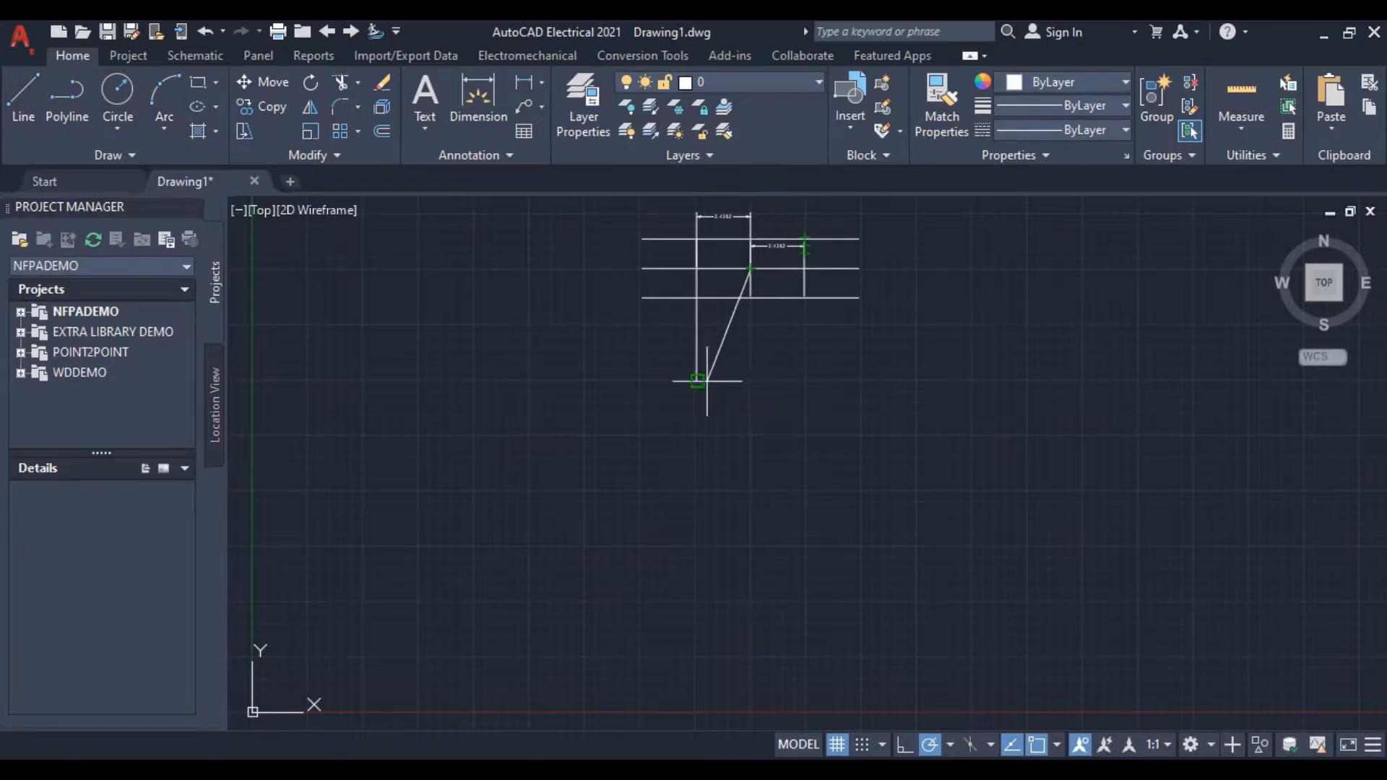
pyautogui.click(751, 381)
pyautogui.rightClick(596, 369)
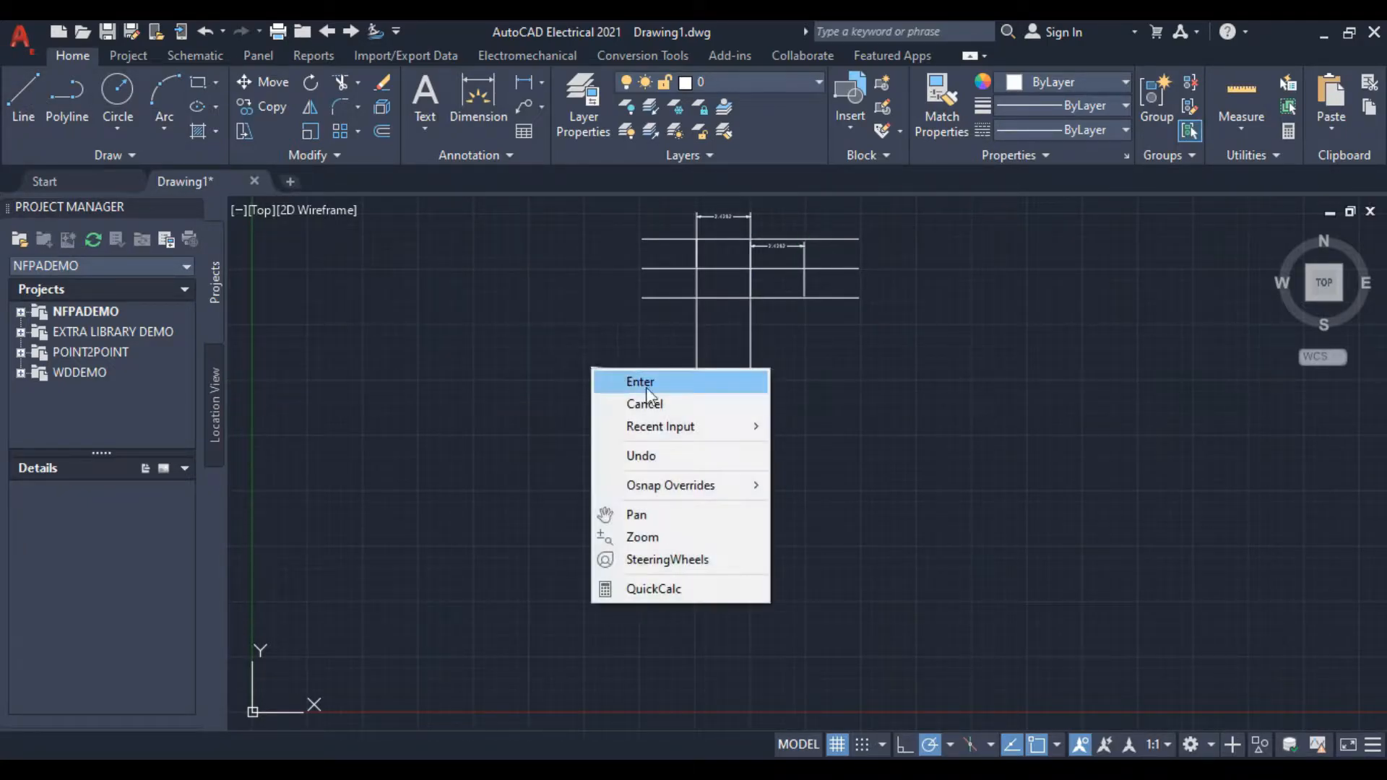
pyautogui.click(628, 400)
# Draw a third vertical line from the bottom horizontal line at the copied dimension's end down to the same level as the others
pyautogui.click(22, 94)
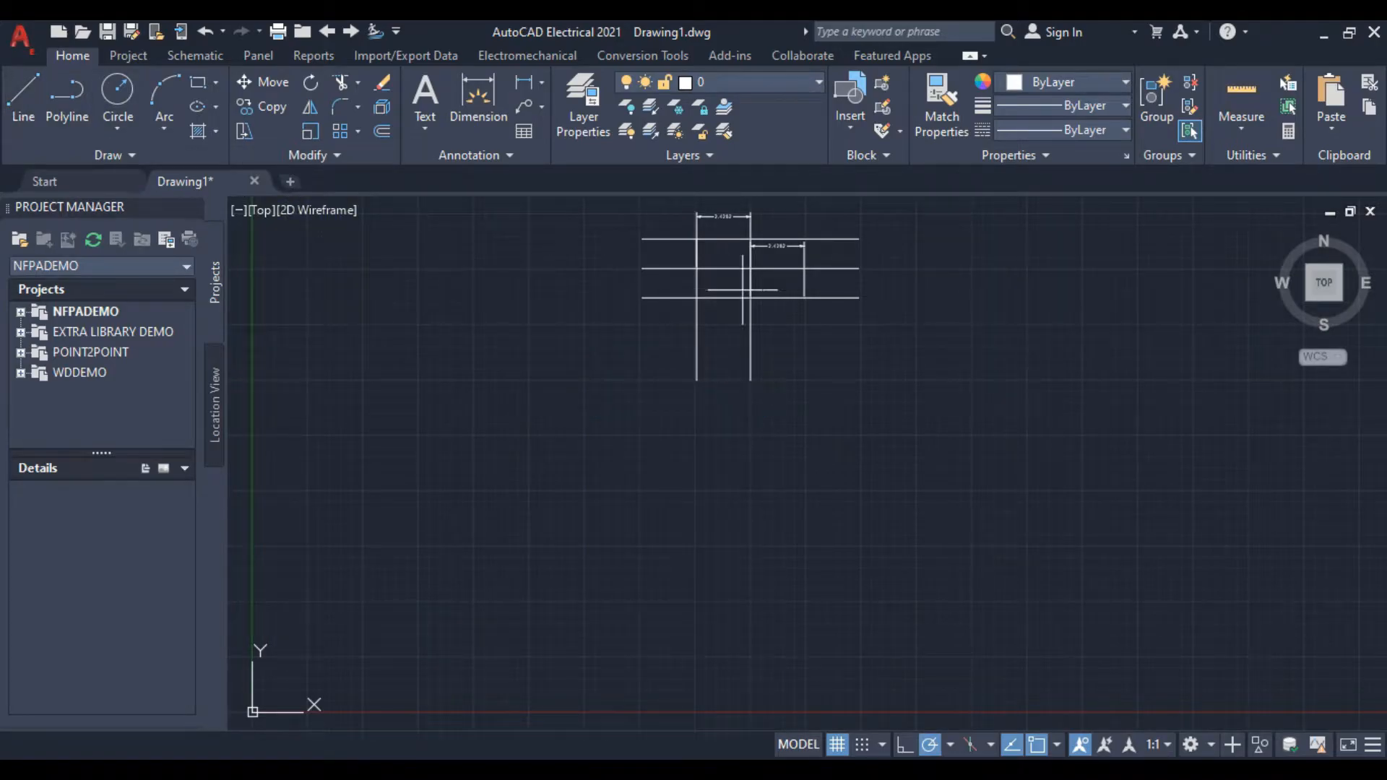
pyautogui.click(790, 298)
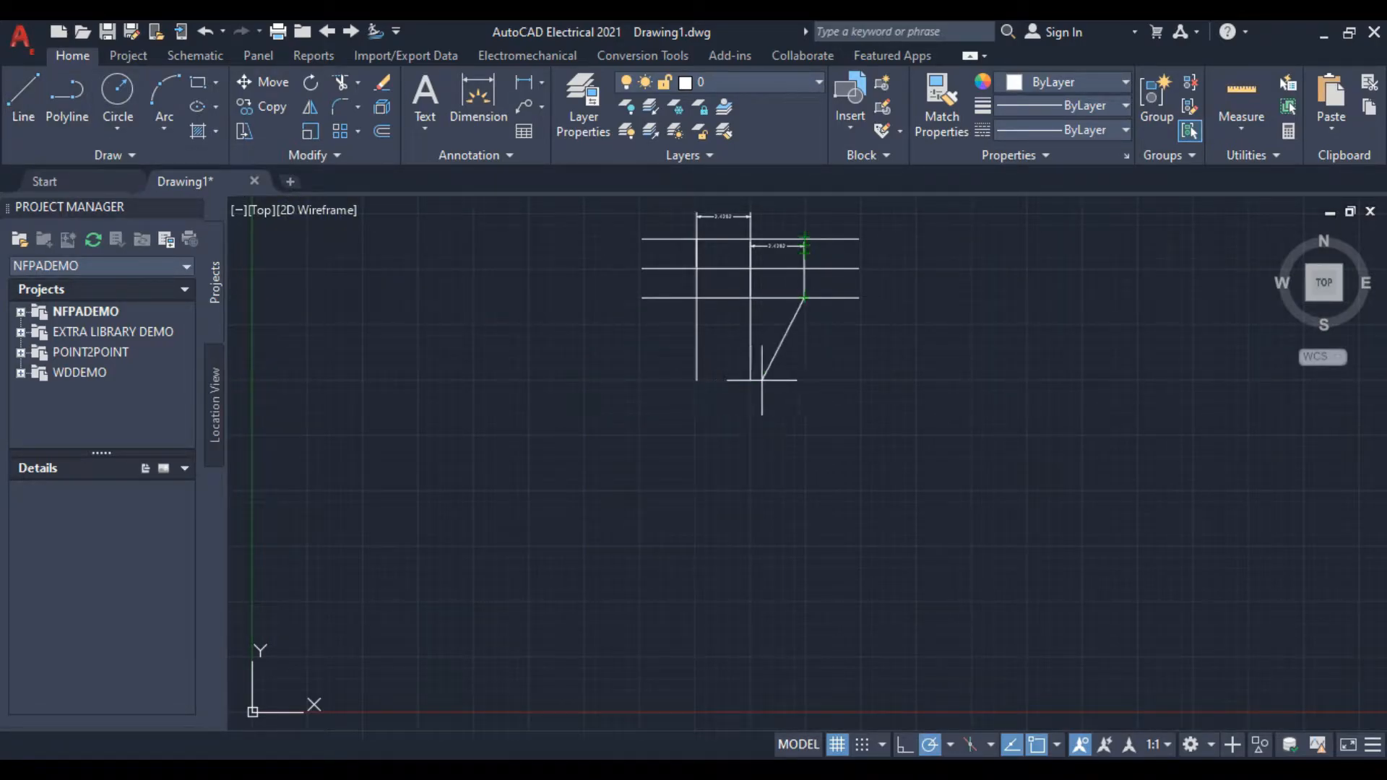
pyautogui.click(807, 380)
pyautogui.rightClick(513, 363)
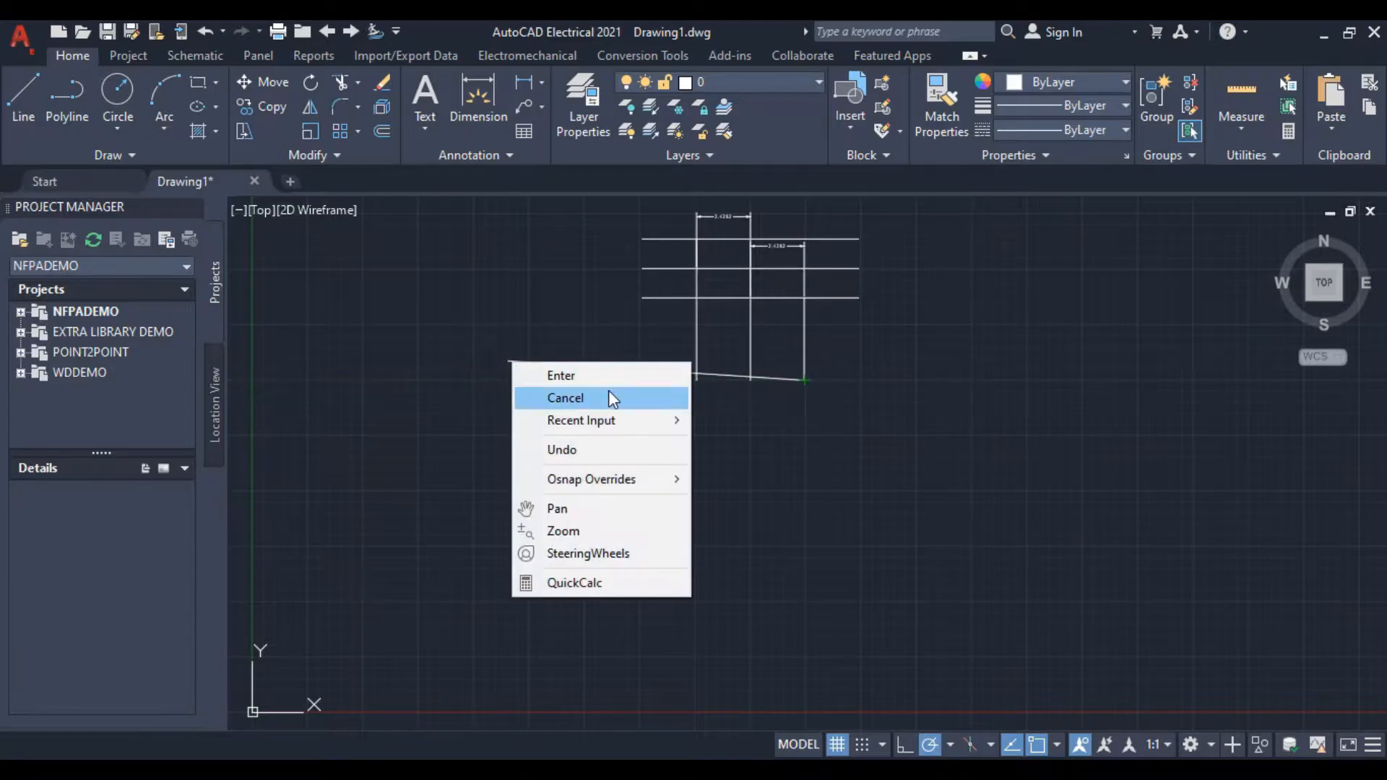
pyautogui.click(607, 396)
# Erase the two guide dimensions above the vertical branch lines
pyautogui.click(791, 246)
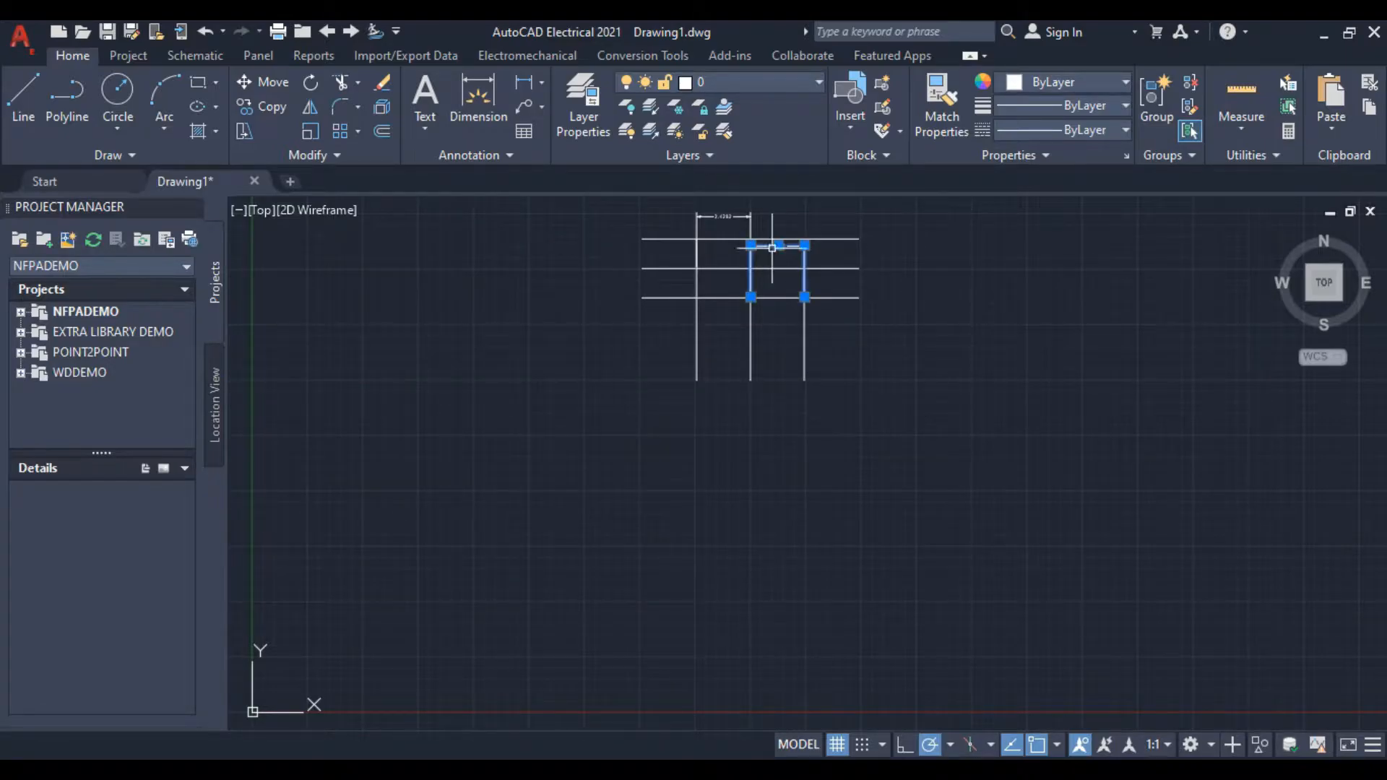
pyautogui.click(730, 215)
pyautogui.rightClick(983, 268)
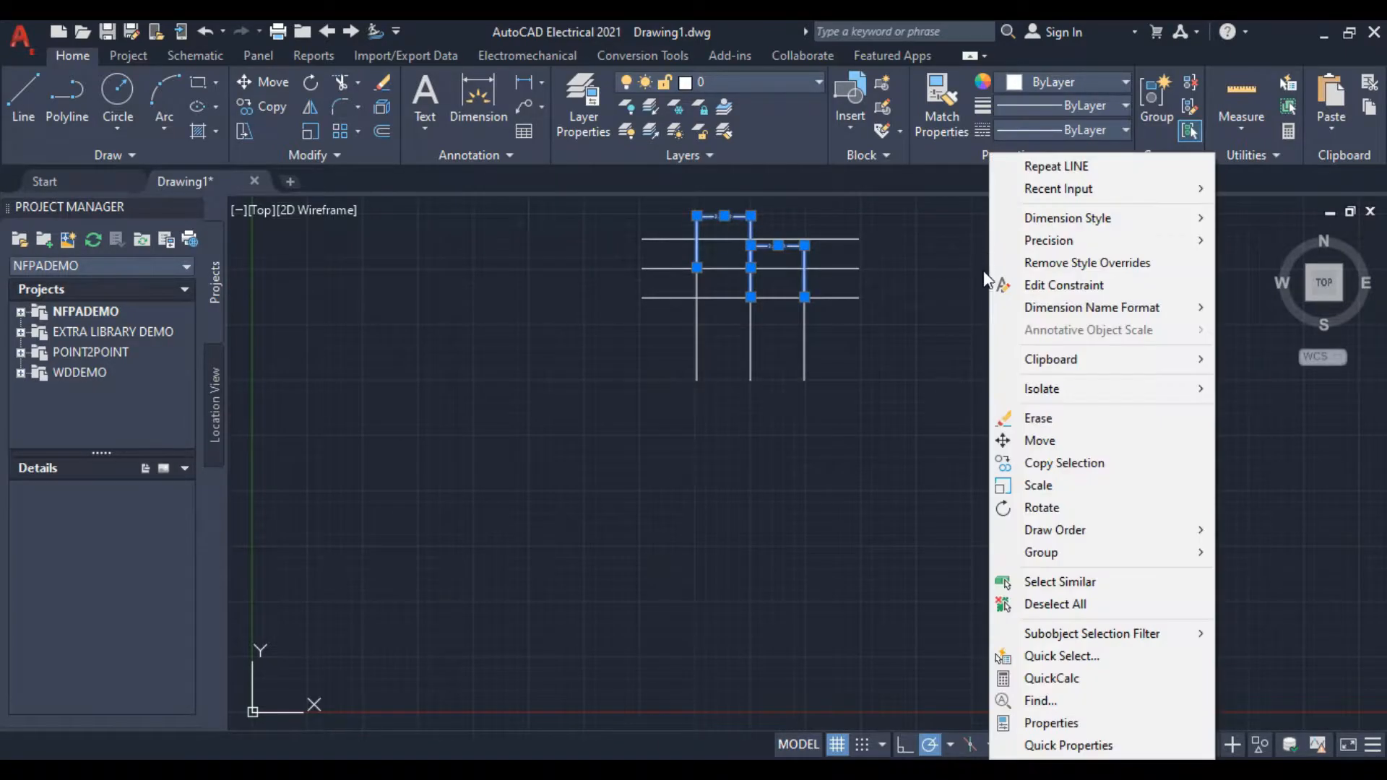
pyautogui.click(1040, 418)
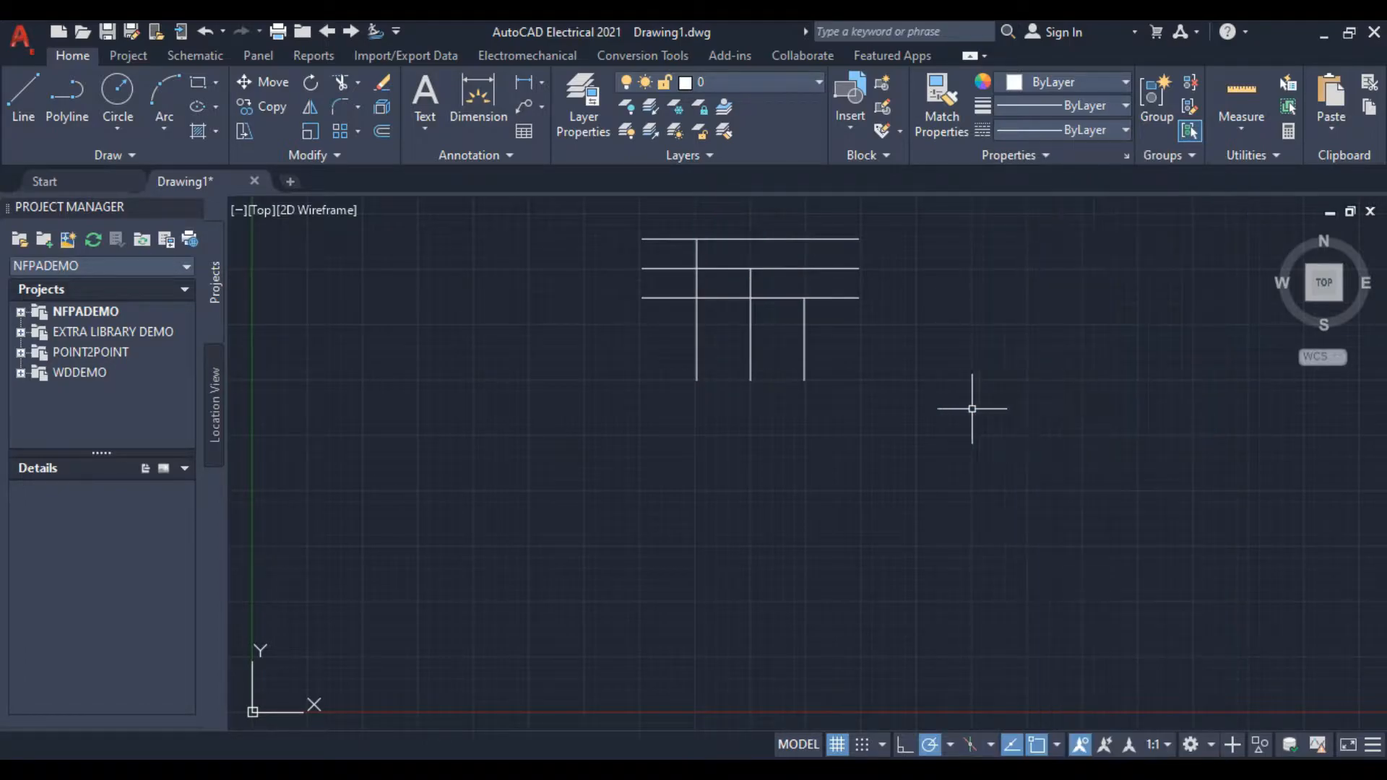
# Place the single-line text label R to the left of the top horizontal line
pyautogui.moveTo(678, 386); pyautogui.dragTo(650, 438, button='middle')
pyautogui.scroll(2, 576, 301)
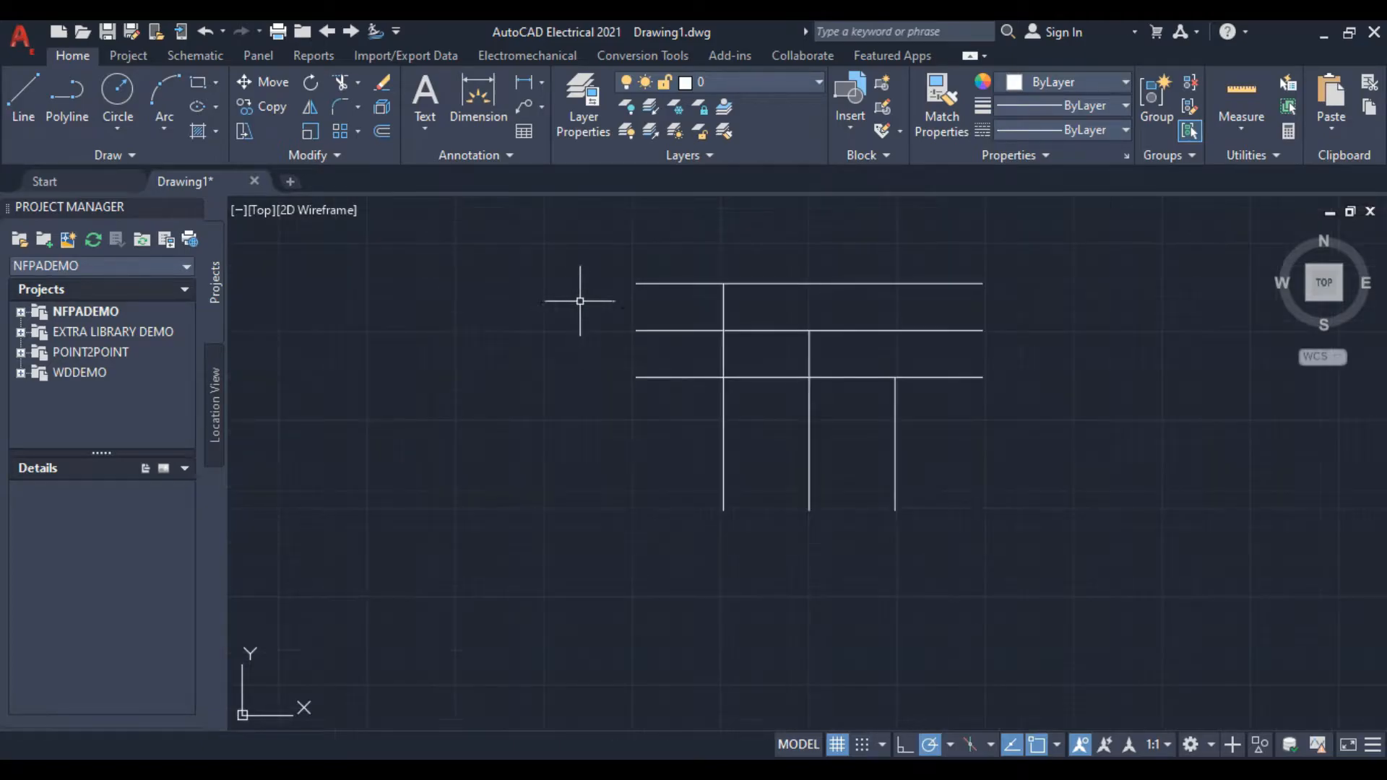
pyautogui.click(435, 127)
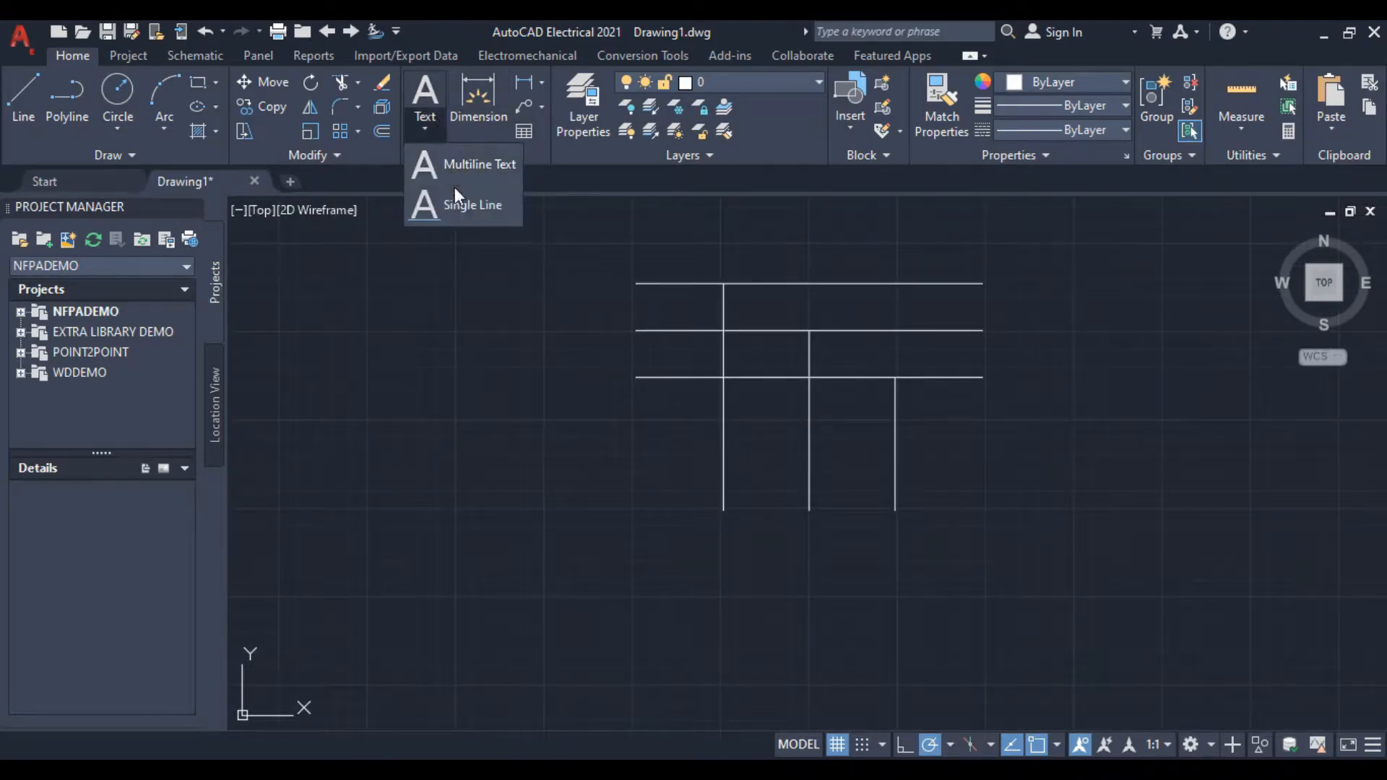
pyautogui.click(458, 207)
pyautogui.scroll(3, 643, 300)
pyautogui.moveTo(600, 266); pyautogui.dragTo(697, 376, button='middle')
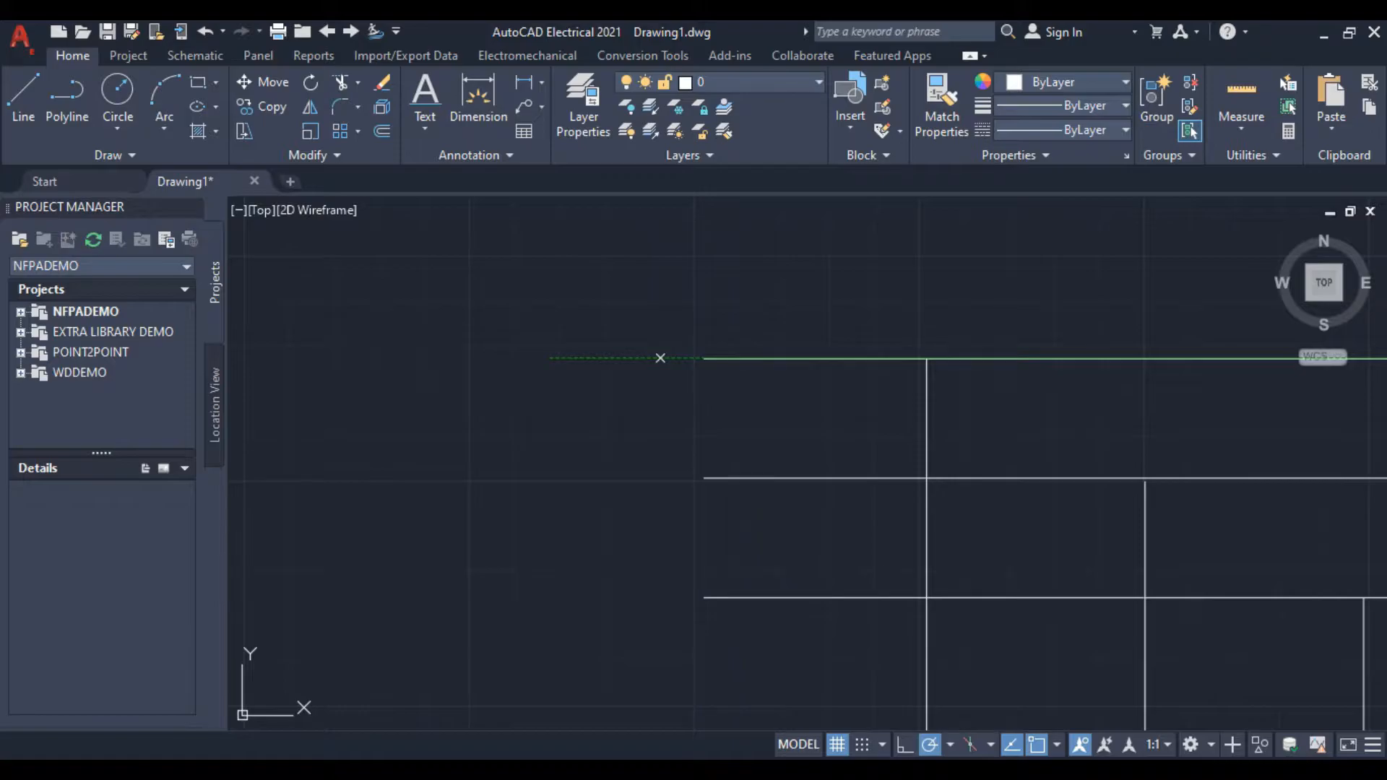
pyautogui.press('Return')
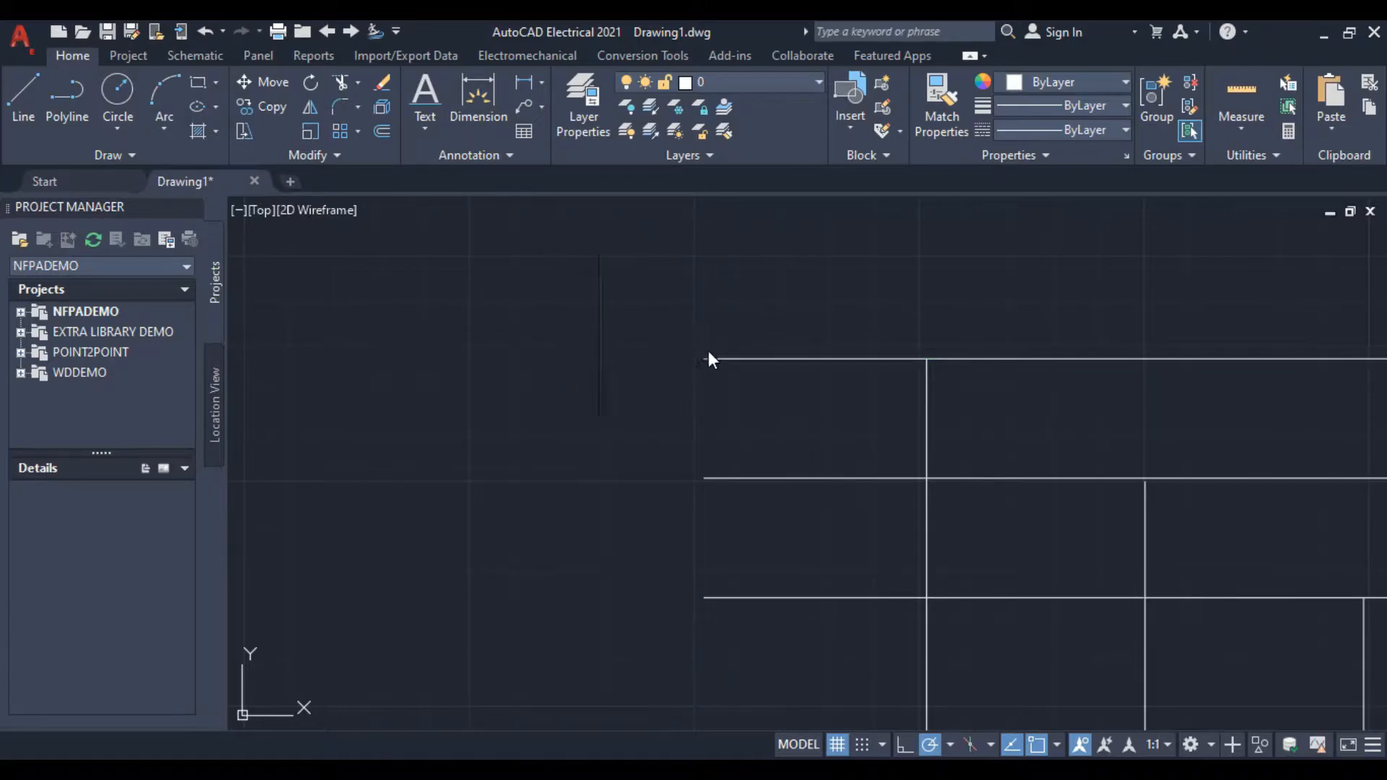
pyautogui.click(530, 365)
pyautogui.write('R')
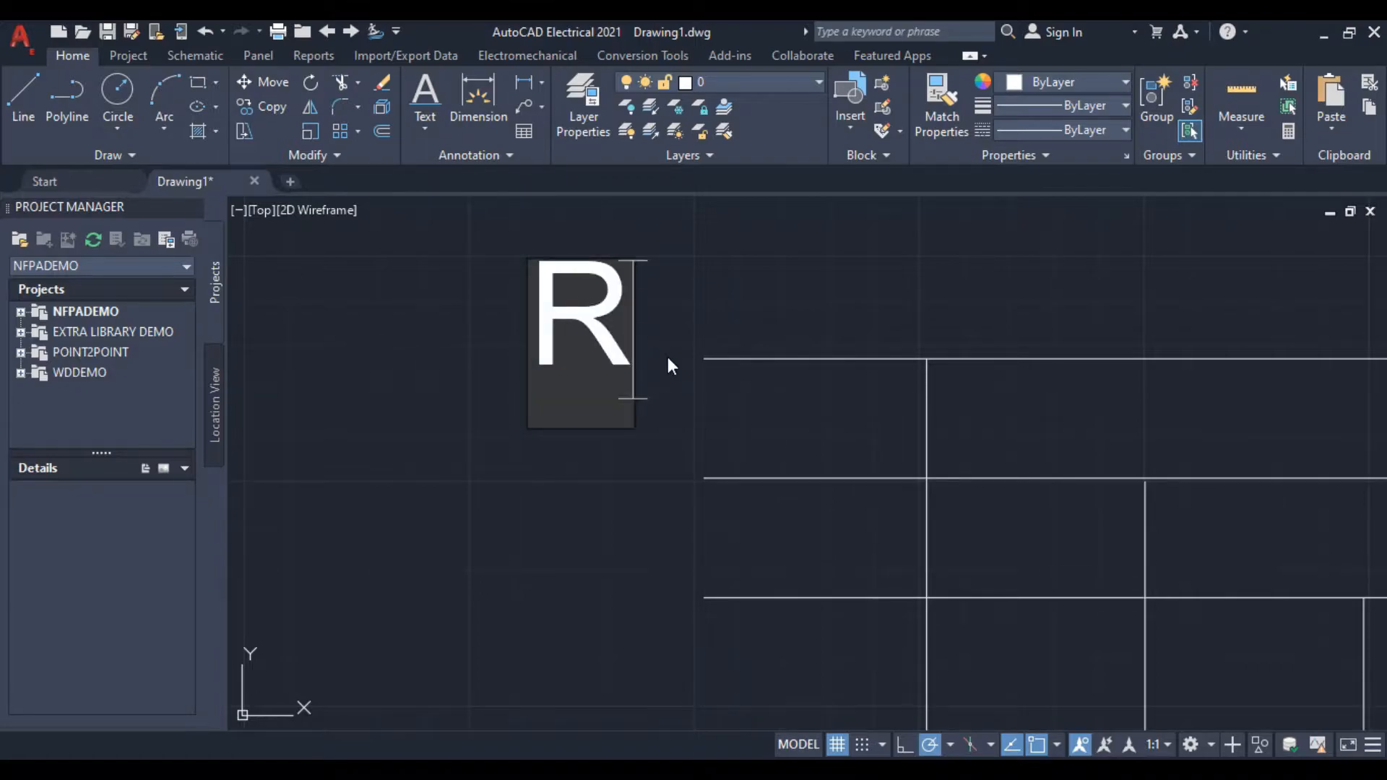
pyautogui.press('Return')
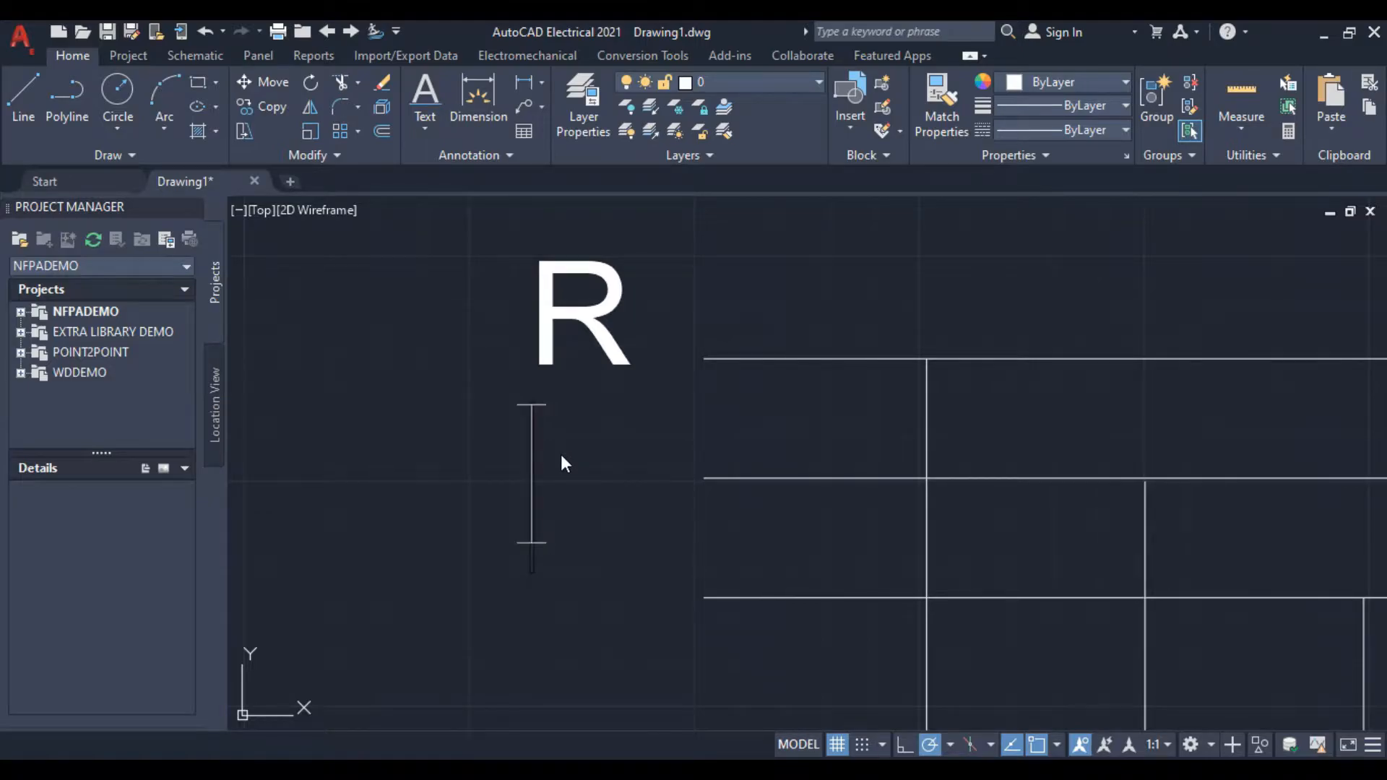
# Add the separate single-line text labels S and T below the R
pyautogui.write('S')
pyautogui.press('Return')
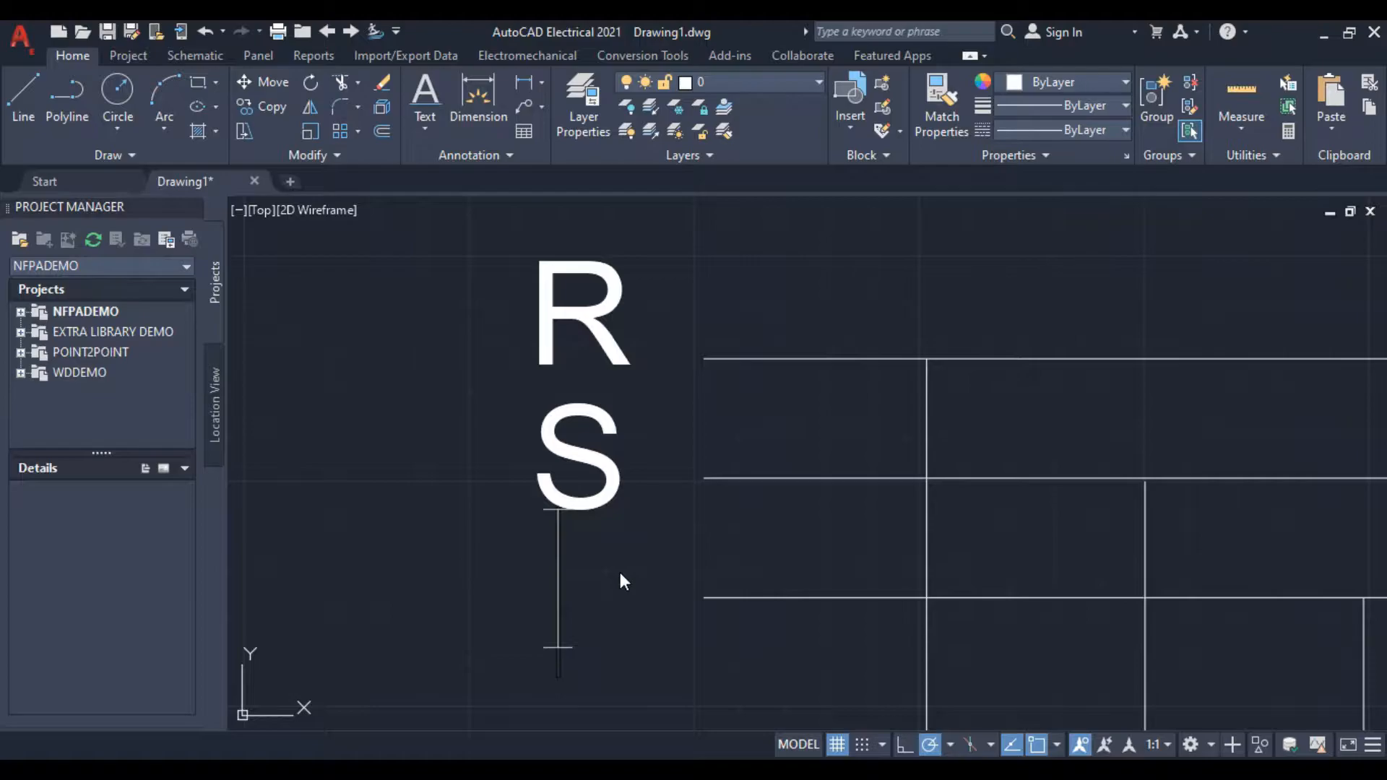
pyautogui.write('T')
pyautogui.press('Return')
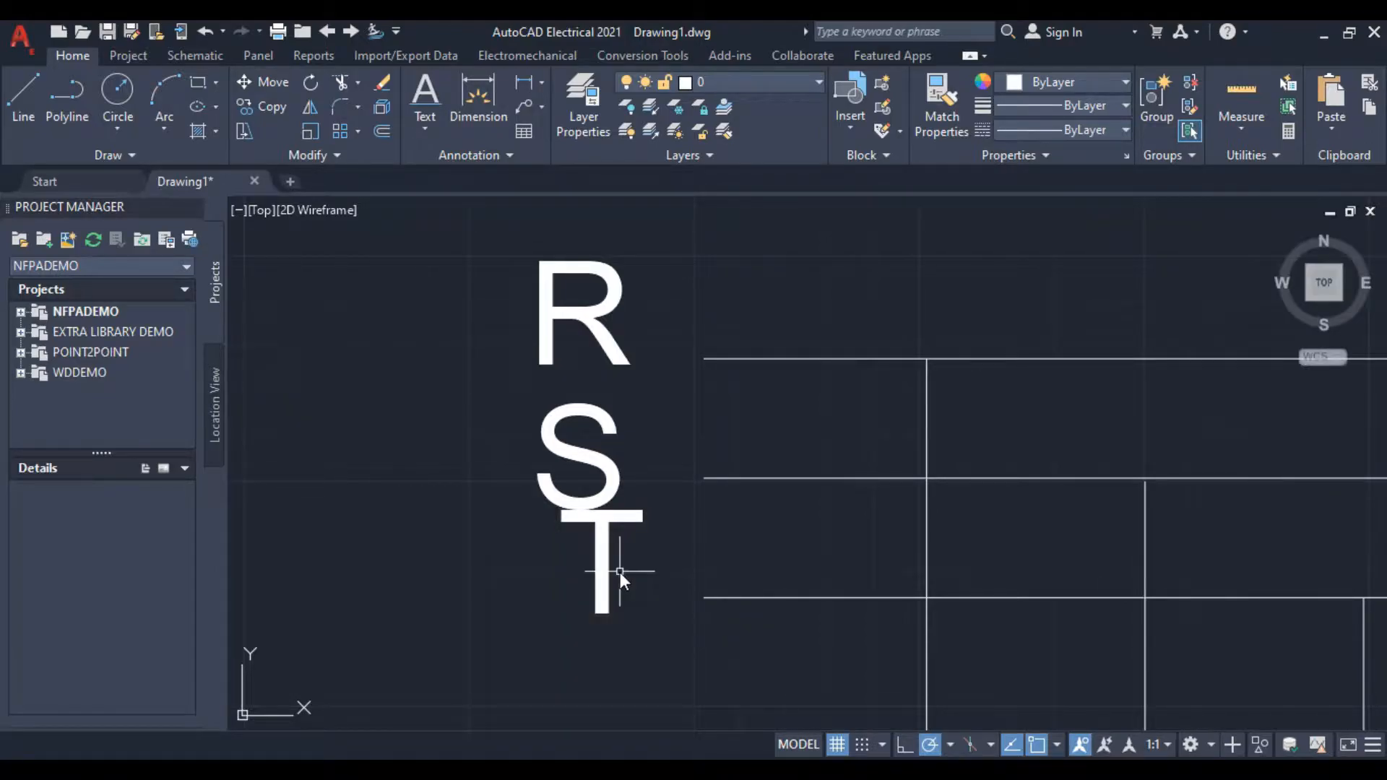
# Move labels R and S next to the left ends of the top and middle horizontal lines, each at its line's level
pyautogui.click(542, 360)
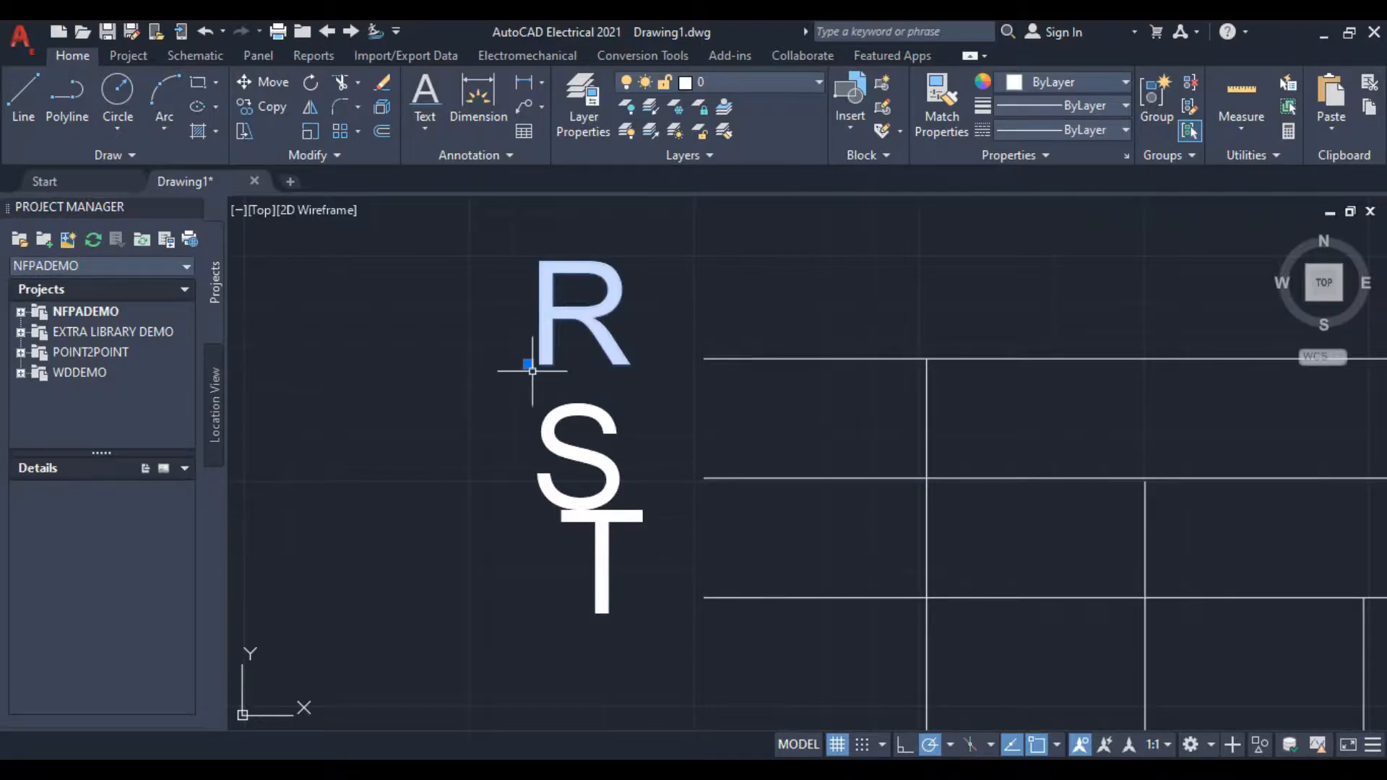
pyautogui.click(529, 364)
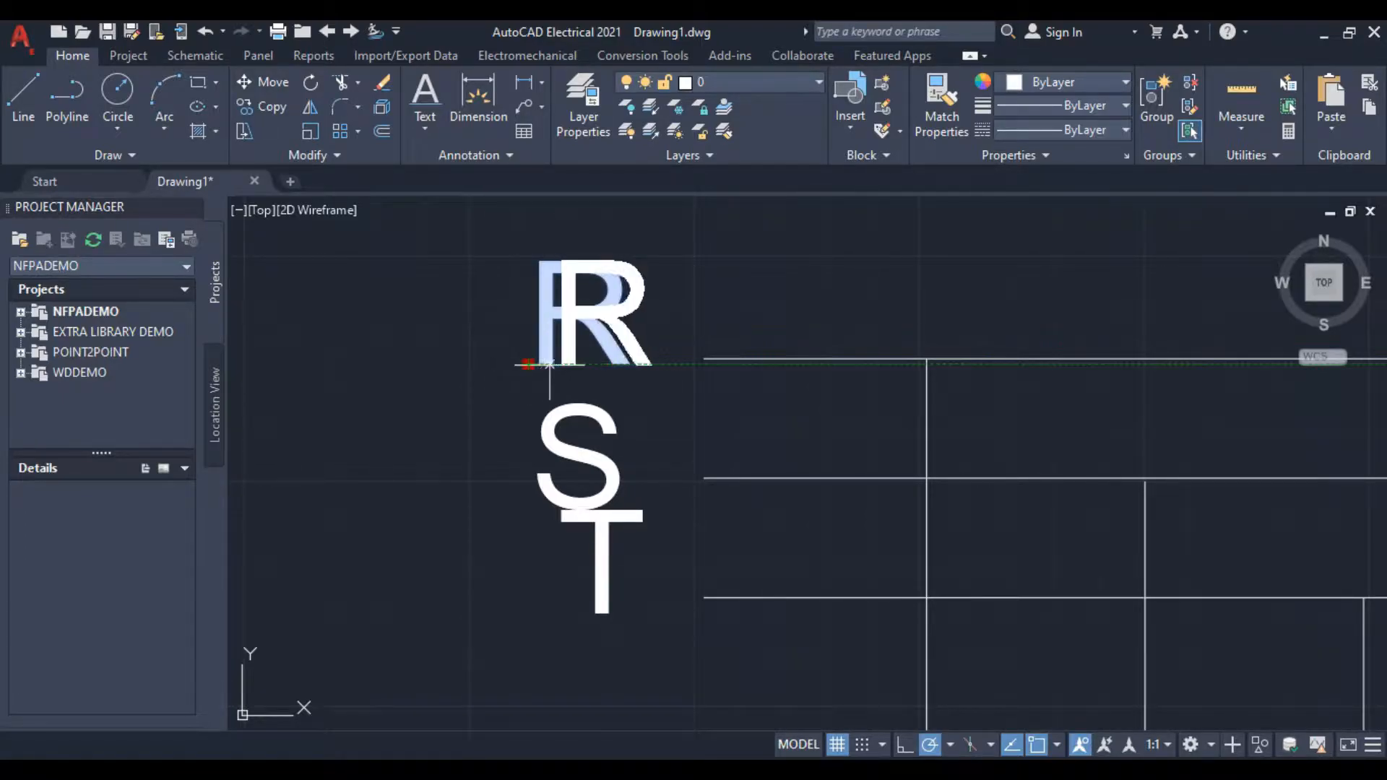
pyautogui.click(596, 358)
pyautogui.click(607, 470)
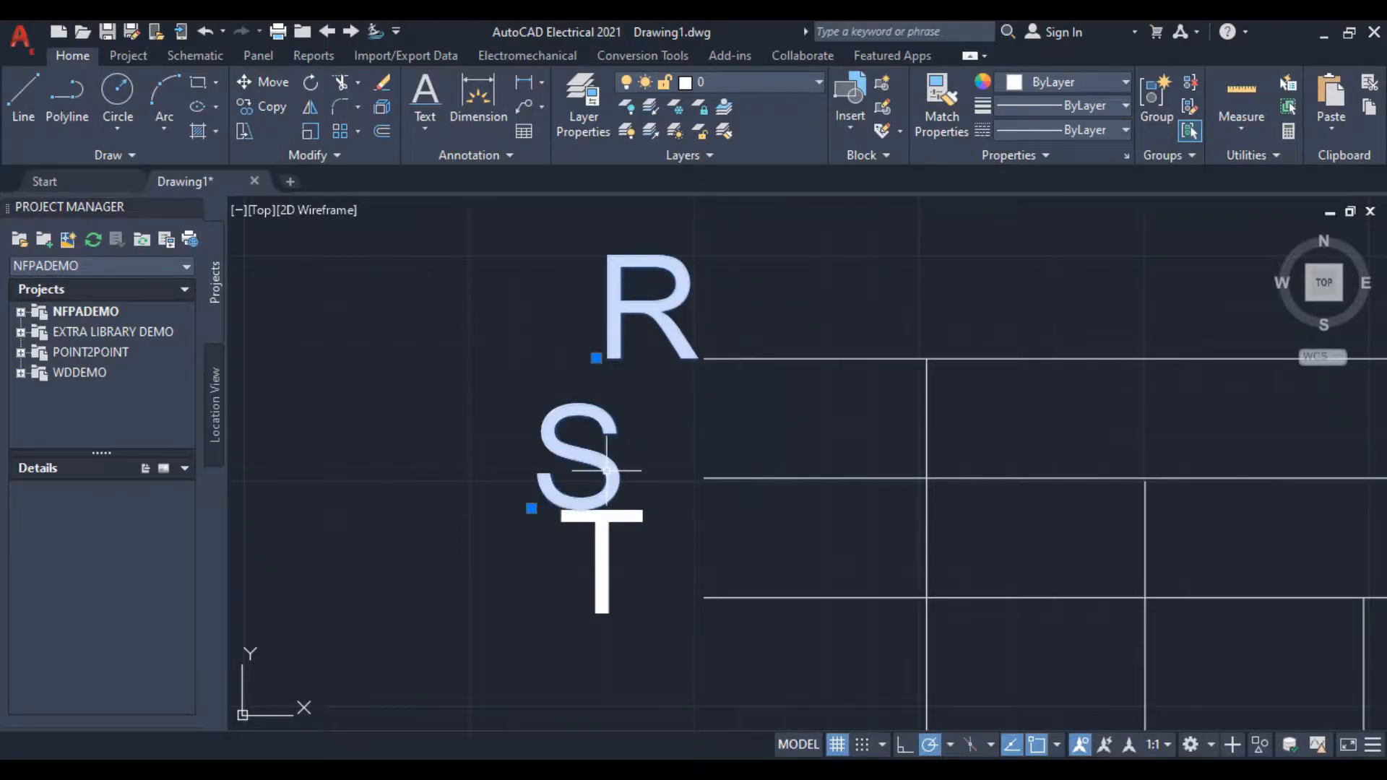
pyautogui.click(531, 507)
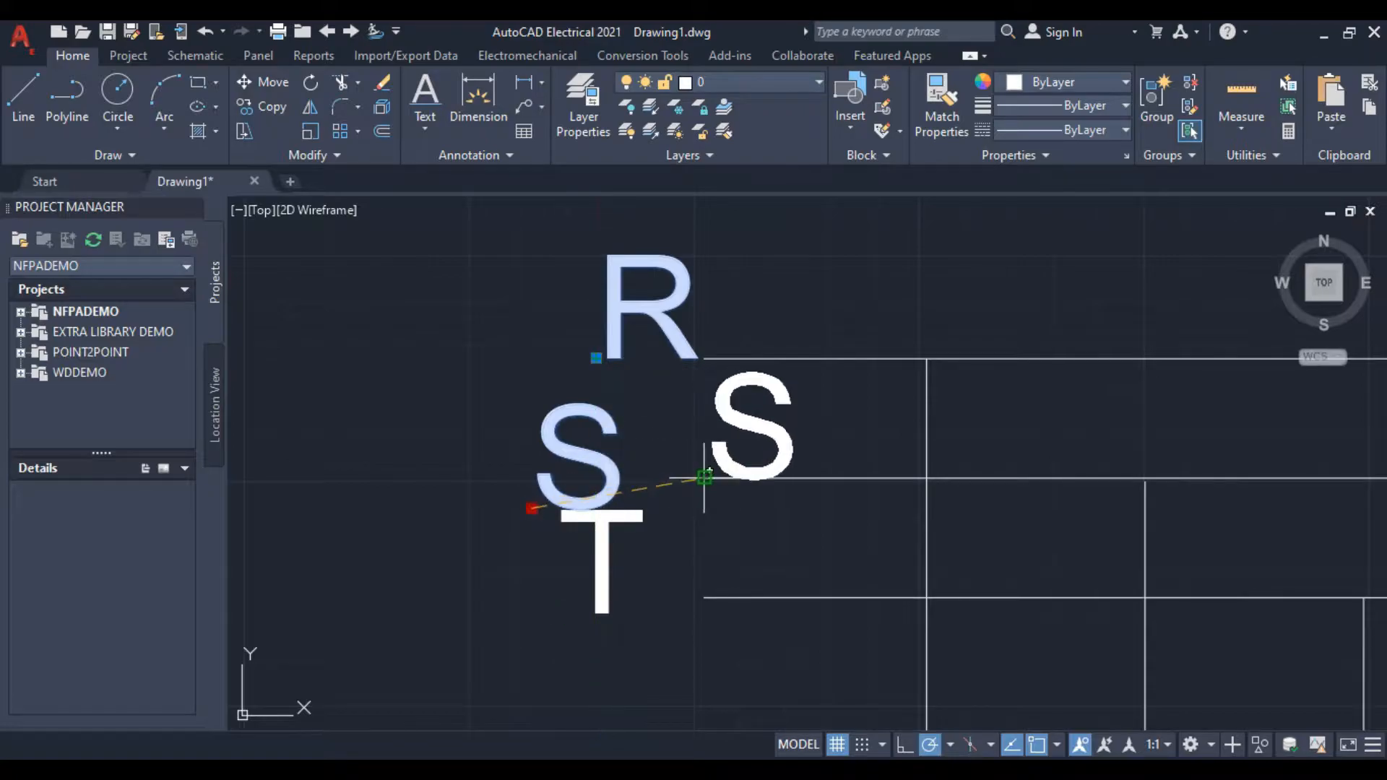
pyautogui.click(597, 478)
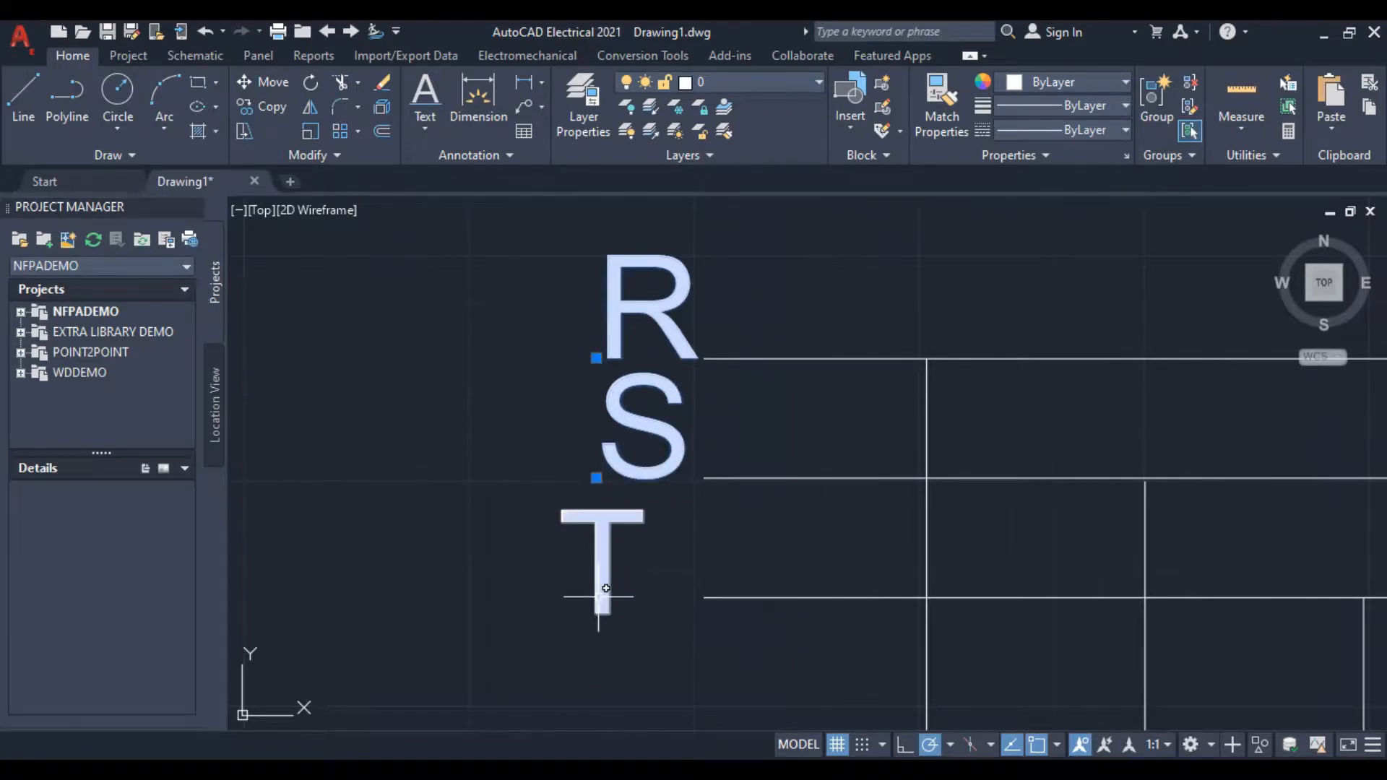
# Move label T next to the left end of the bottom horizontal line, vertically aligned under R and S
pyautogui.click(603, 603)
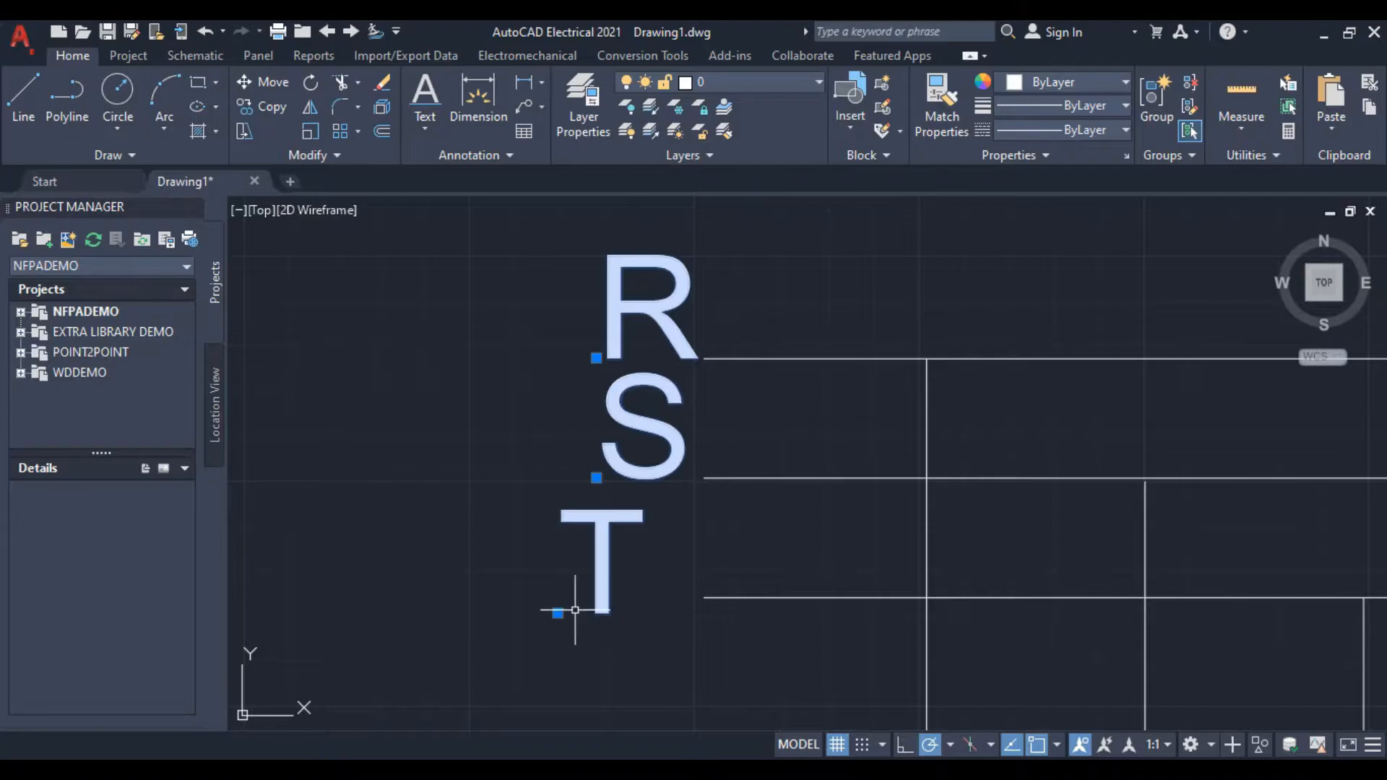
pyautogui.click(558, 613)
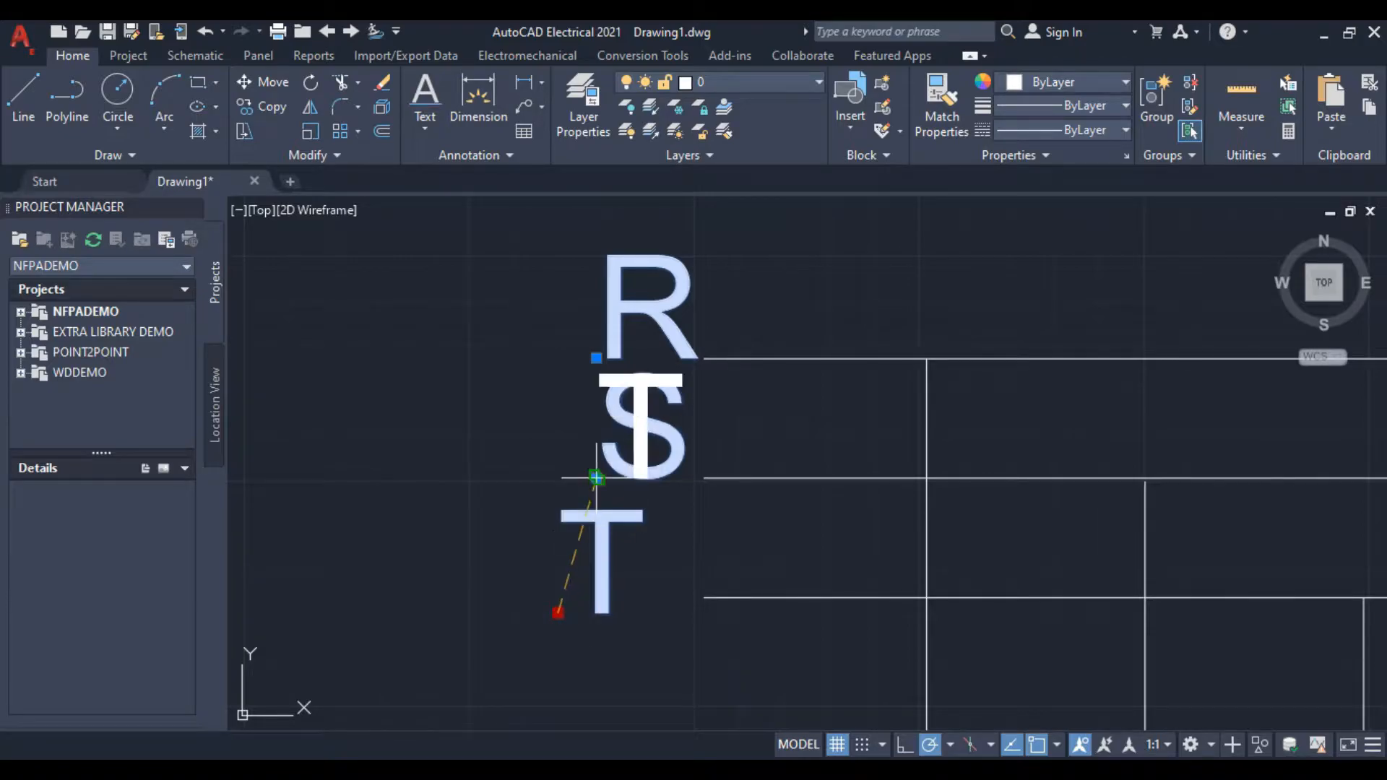
pyautogui.click(595, 599)
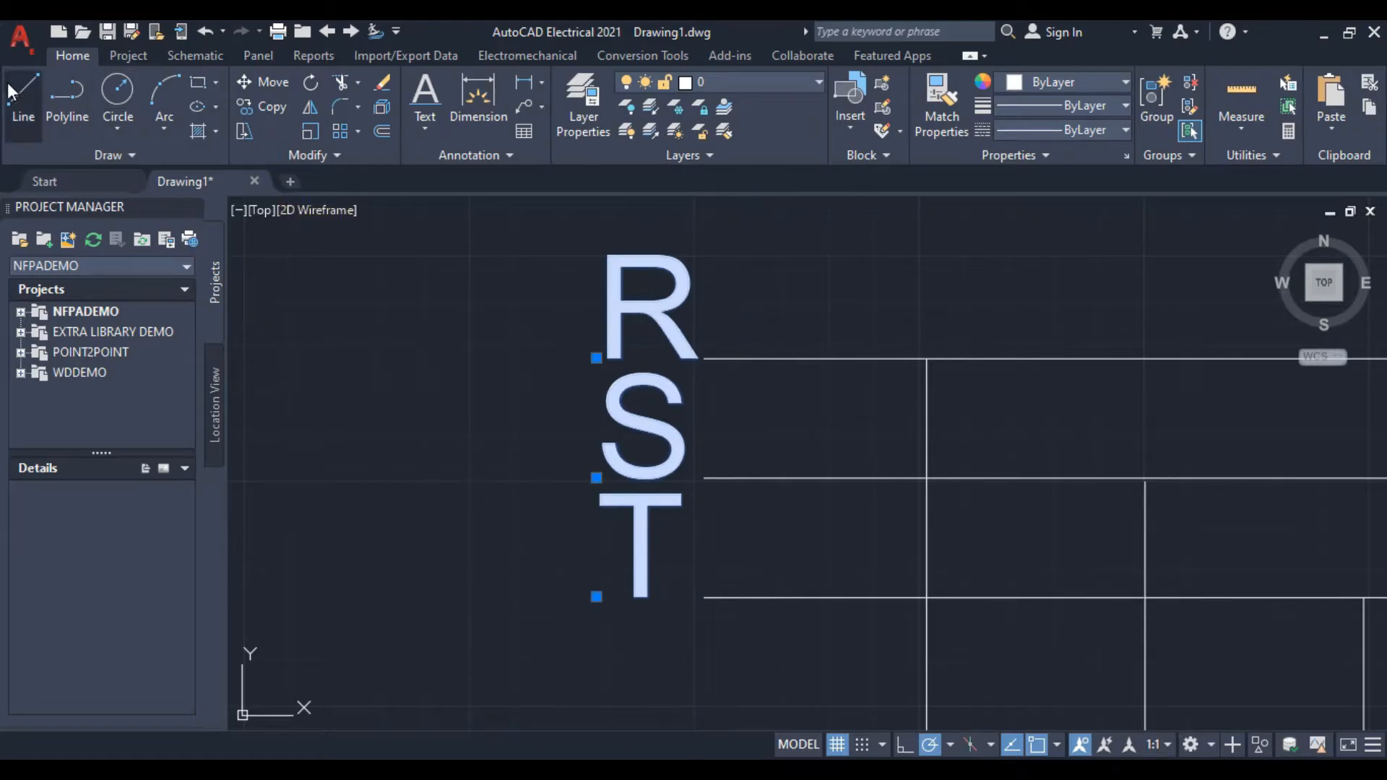
pyautogui.press('Escape')
pyautogui.scroll(-5, 834, 560)
pyautogui.moveTo(914, 571)
pyautogui.mouseDown(button='middle')
pyautogui.moveTo(771, 533)
pyautogui.moveTo(357, 280)
pyautogui.mouseUp(button='middle')
pyautogui.moveTo(523, 376); pyautogui.dragTo(841, 487, button='middle')
pyautogui.rightClick(560, 483)
pyautogui.click(631, 519)
# Draw a tall rectangle to the right of the branch lines, with its top edge level with their lower ends
pyautogui.moveTo(879, 576); pyautogui.dragTo(814, 554, button='middle')
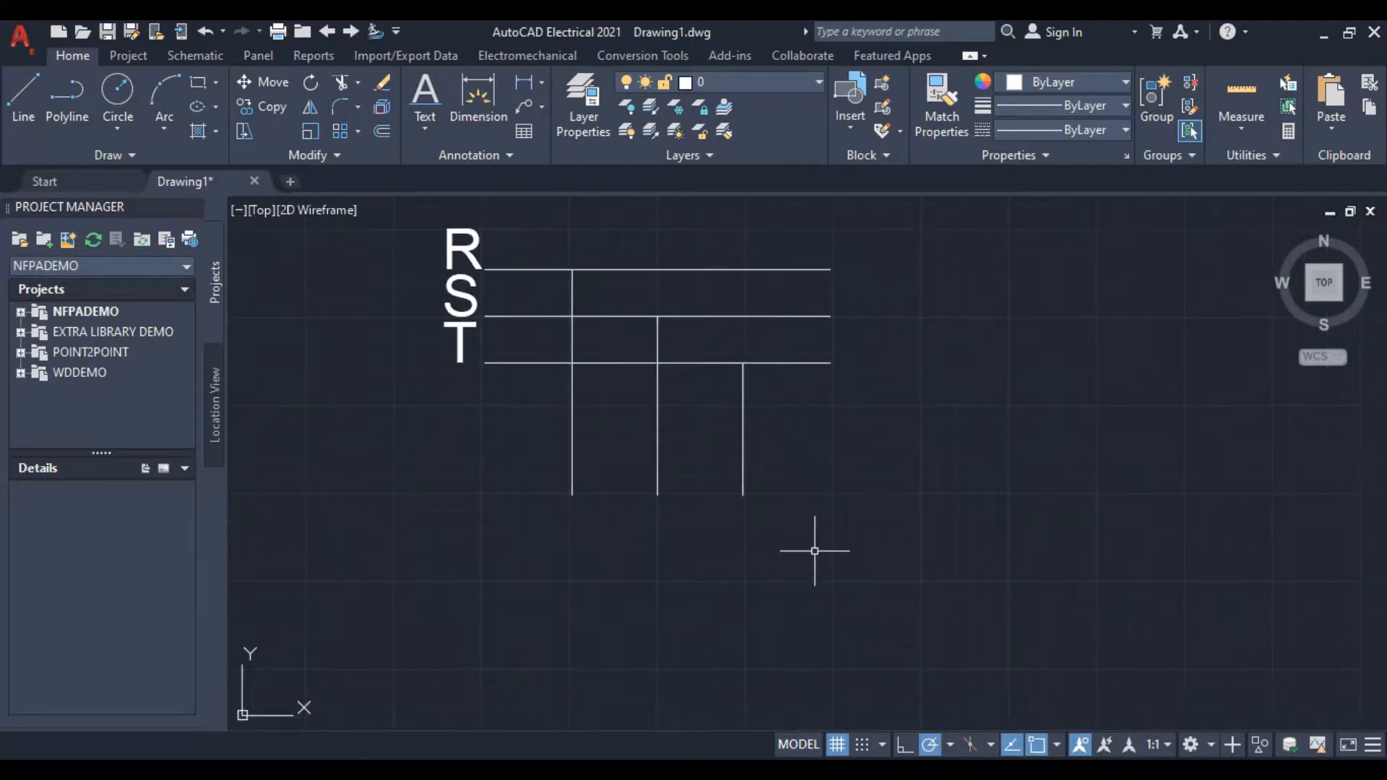
pyautogui.moveTo(723, 558); pyautogui.dragTo(705, 547, button='middle')
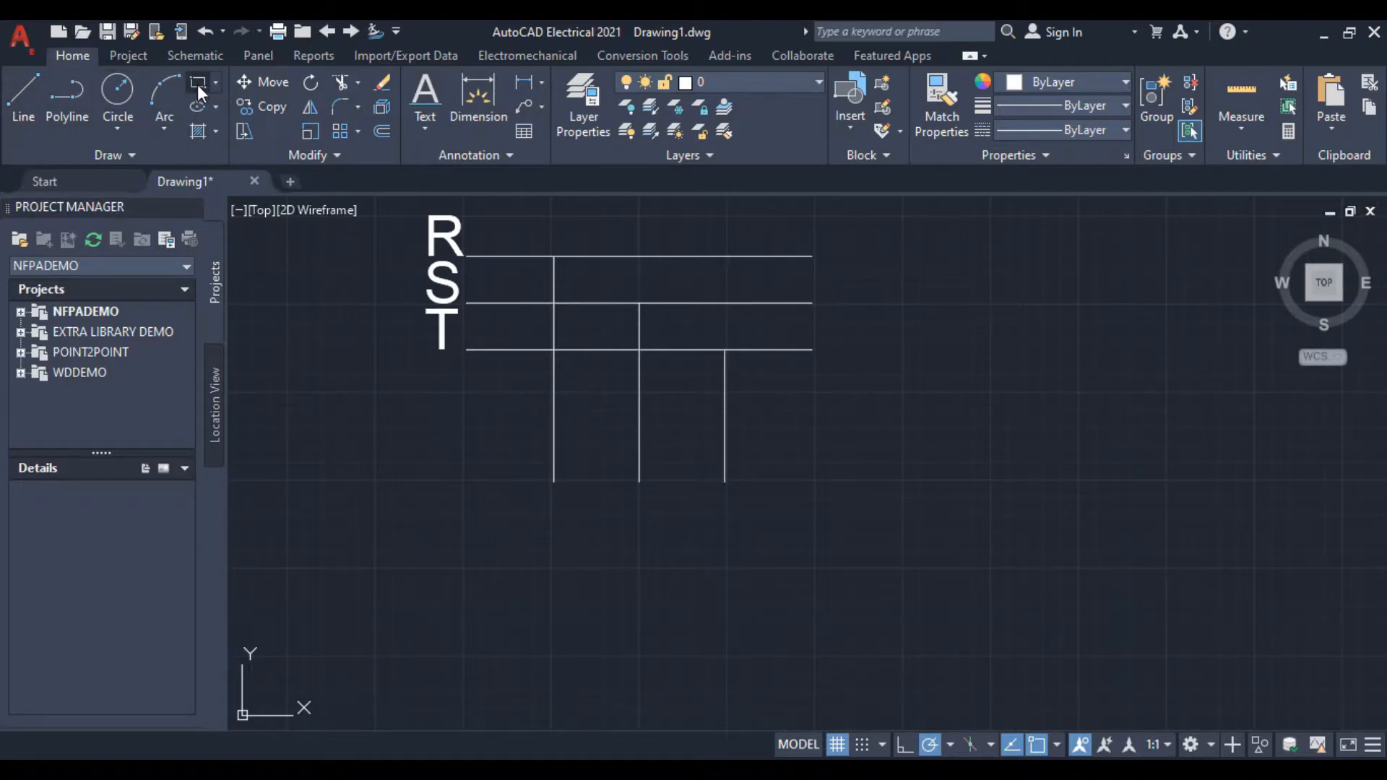
pyautogui.click(726, 480)
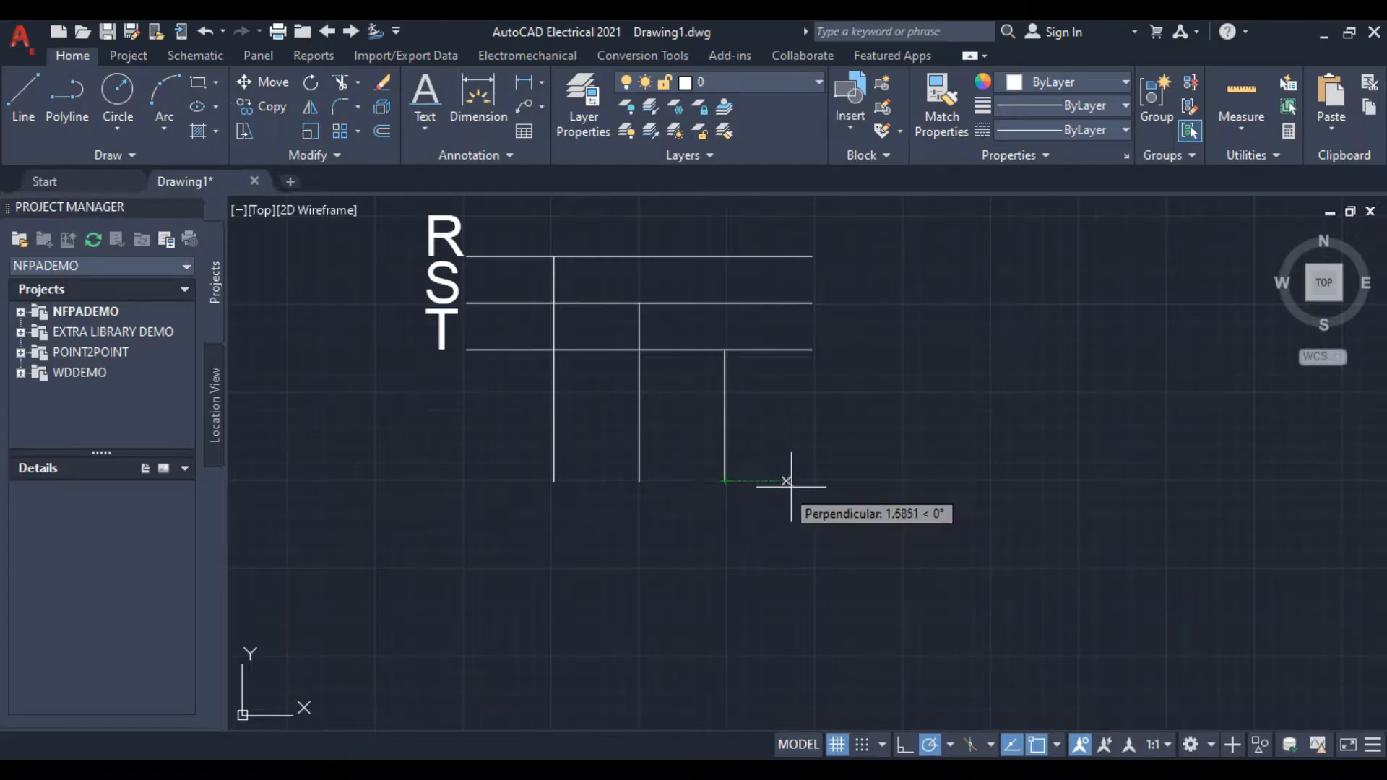
pyautogui.click(904, 481)
pyautogui.moveTo(1031, 583); pyautogui.dragTo(975, 529, button='middle')
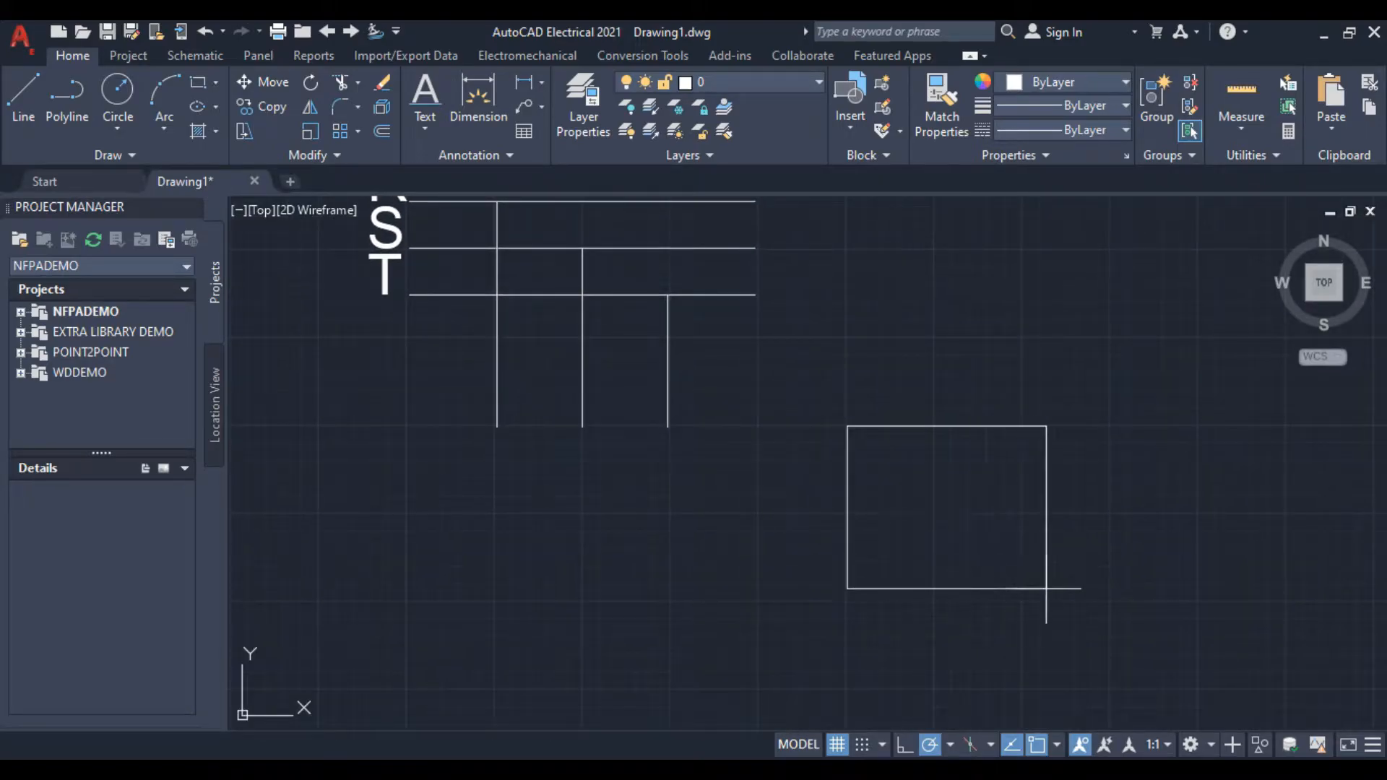
pyautogui.moveTo(1100, 650); pyautogui.dragTo(1045, 461, button='middle')
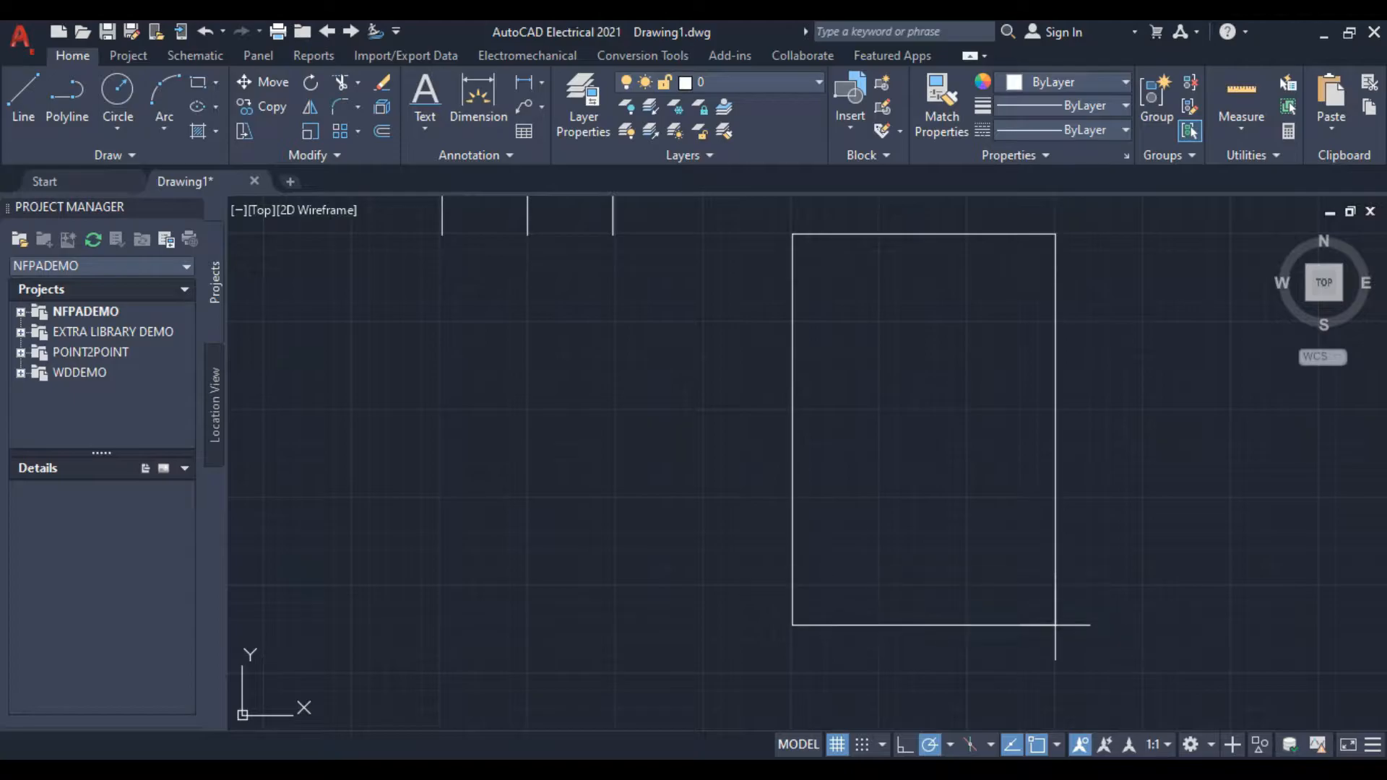
pyautogui.moveTo(1055, 625); pyautogui.dragTo(1070, 559, button='middle')
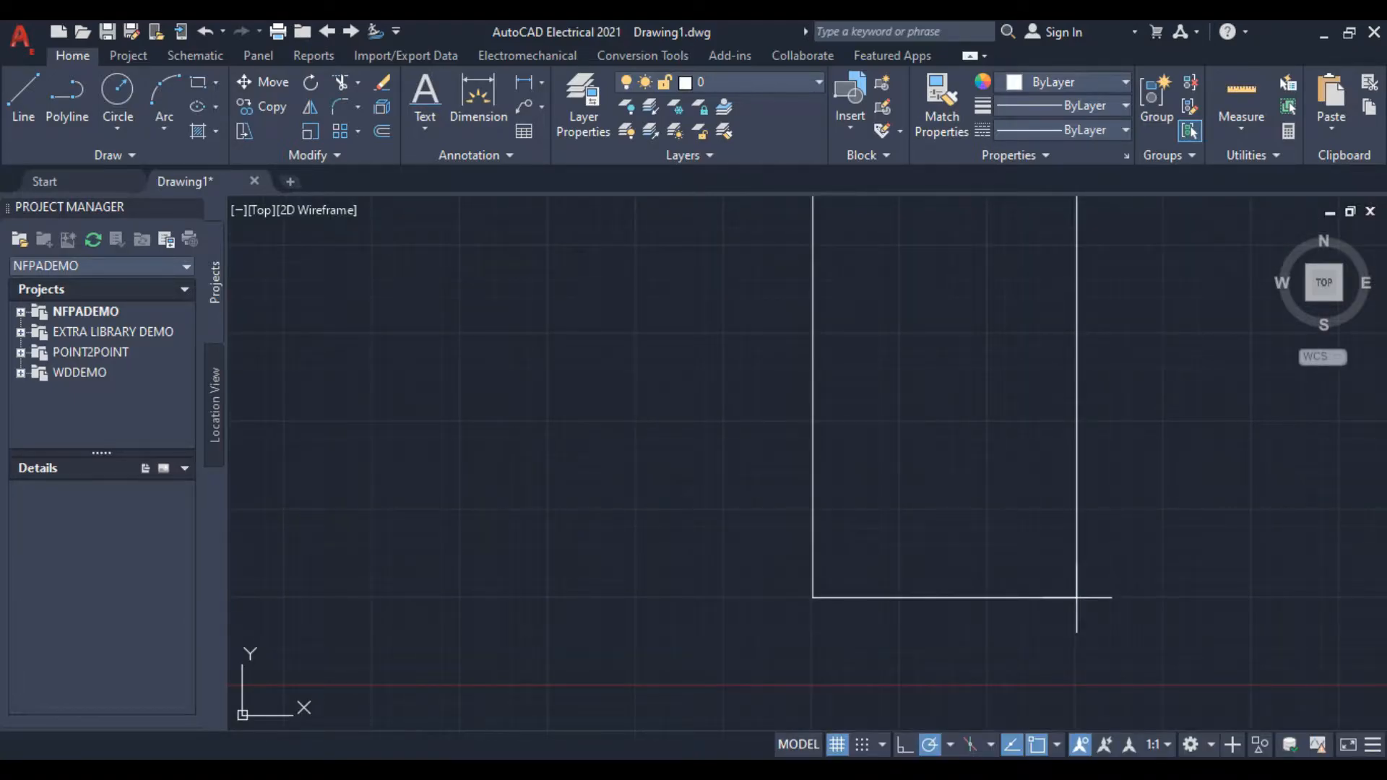
pyautogui.moveTo(1078, 682); pyautogui.dragTo(1108, 556, button='middle')
pyautogui.moveTo(1108, 650); pyautogui.dragTo(1117, 529, button='middle')
pyautogui.click(1123, 616)
# Move the rectangle straight up until its top edge lies slightly below the level of the bottom horizontal line
pyautogui.moveTo(721, 393); pyautogui.dragTo(469, 550, button='middle')
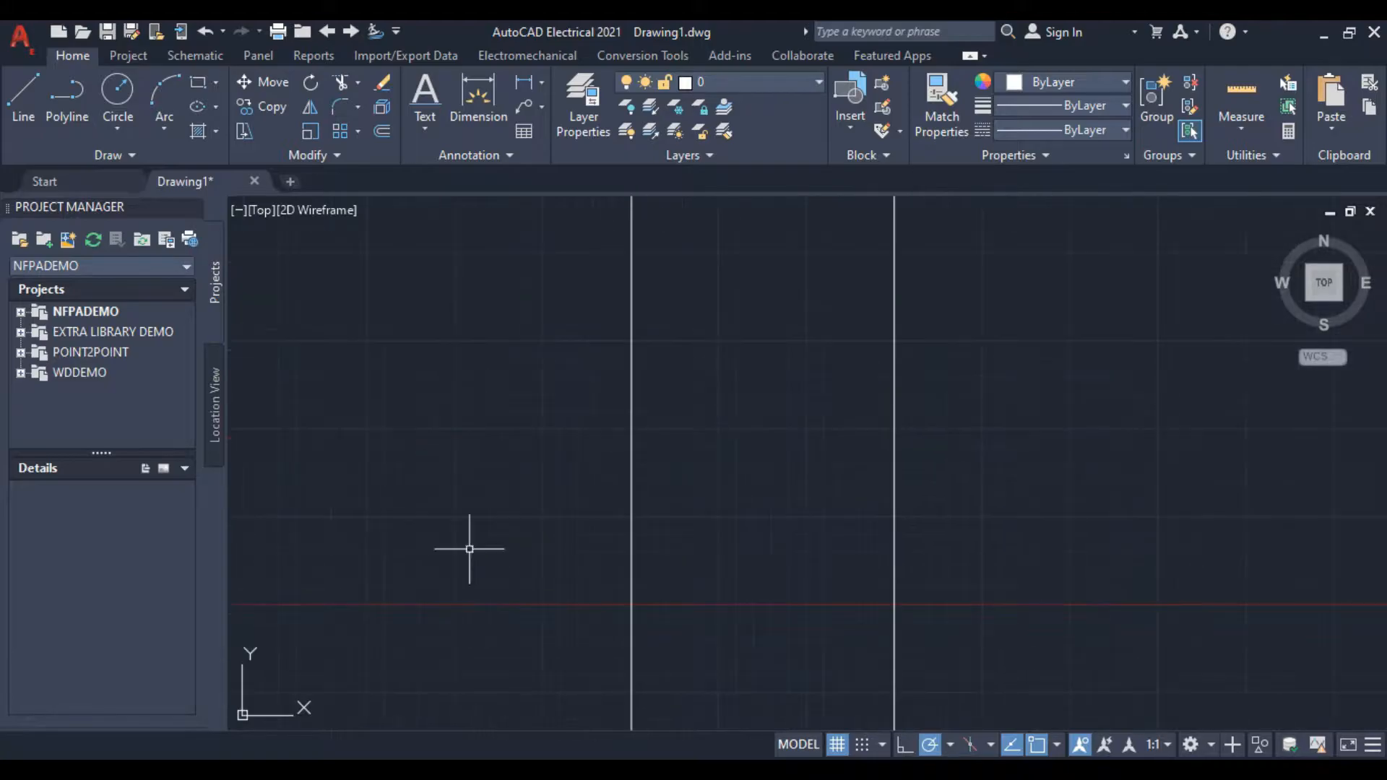
pyautogui.click(893, 417)
pyautogui.rightClick(871, 425)
pyautogui.click(923, 415)
pyautogui.moveTo(817, 335); pyautogui.dragTo(836, 554, button='middle')
pyautogui.click(782, 385)
pyautogui.click(783, 291)
pyautogui.scroll(-4, 750, 380)
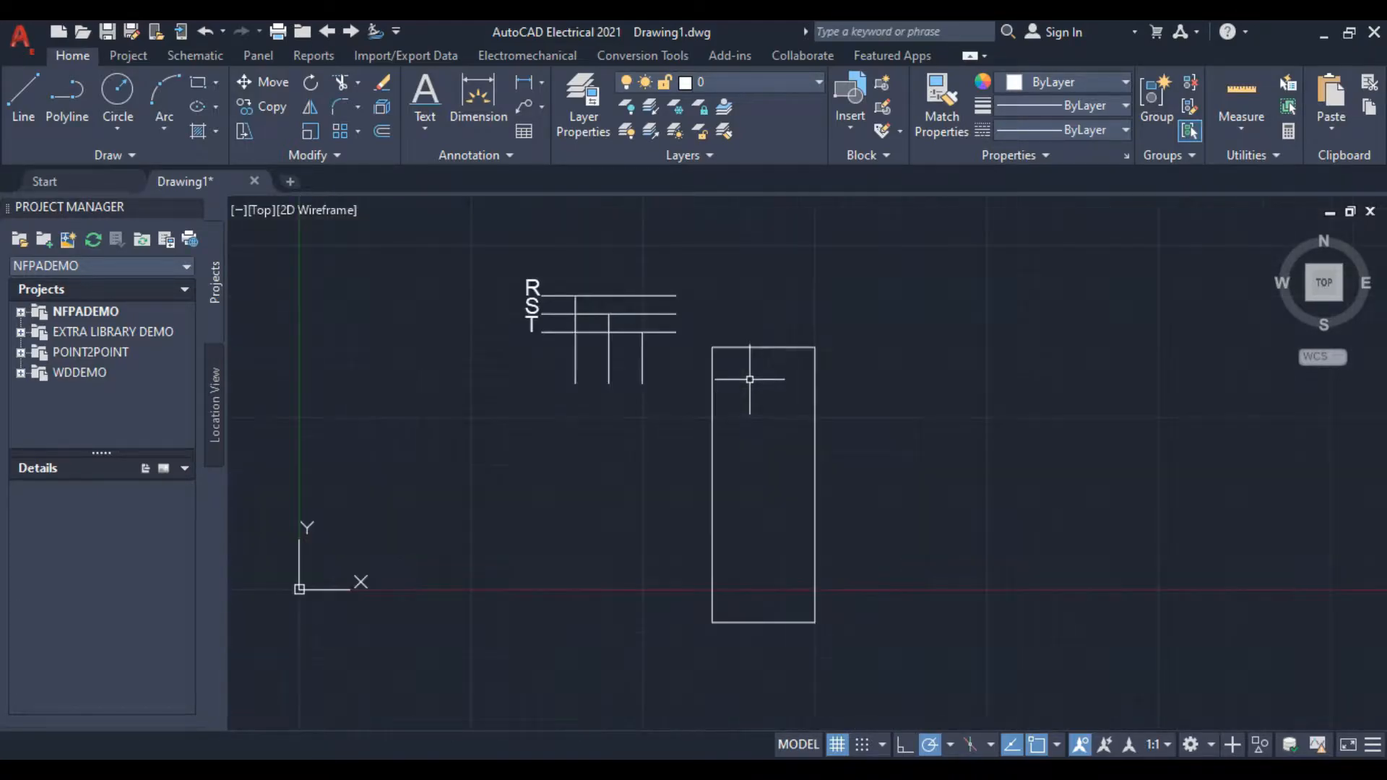
# Move the labelled lines and the rectangle together further up from the origin, using the top horizontal line's left end as base point
pyautogui.click(695, 304)
pyautogui.click(879, 660)
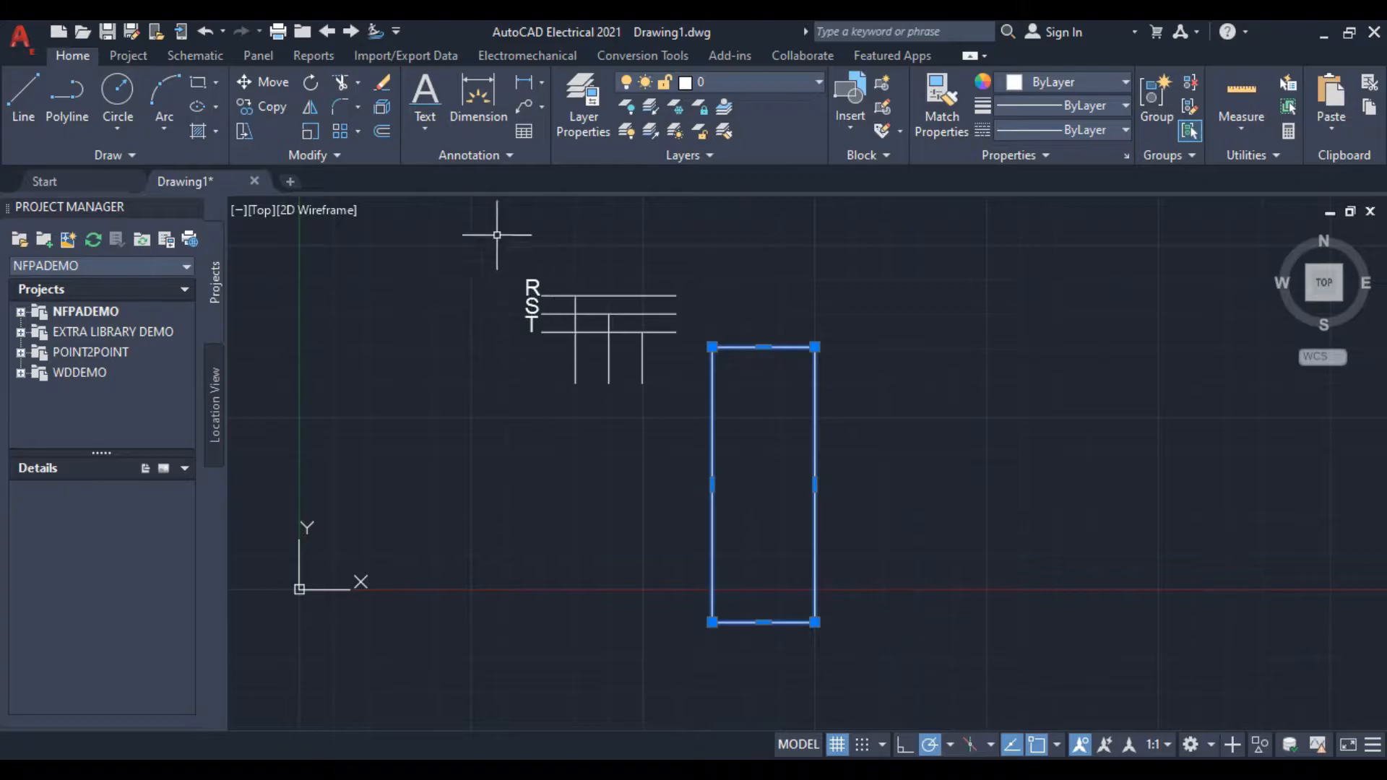
pyautogui.click(478, 209)
pyautogui.rightClick(616, 454)
pyautogui.click(512, 481)
pyautogui.click(458, 223)
pyautogui.click(967, 705)
pyautogui.rightClick(589, 497)
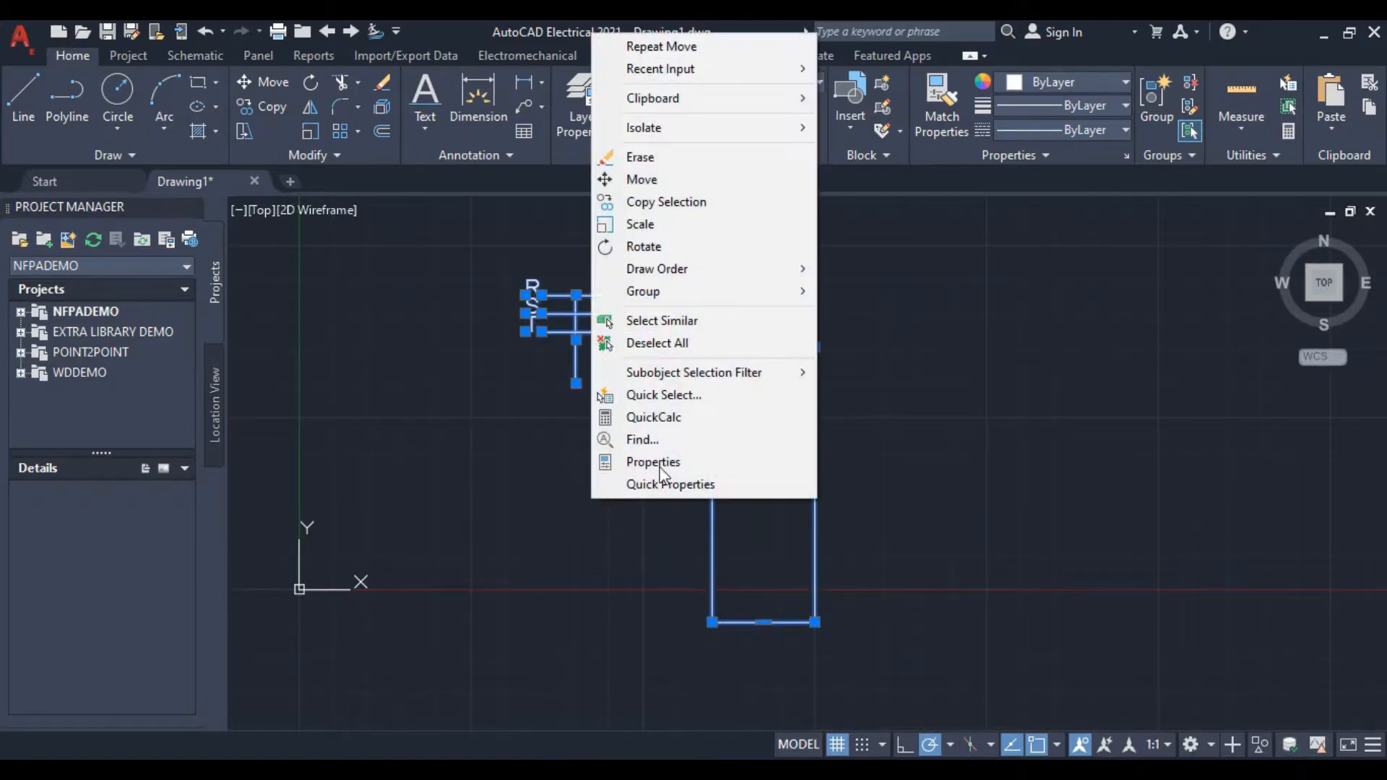
pyautogui.click(642, 184)
pyautogui.click(542, 295)
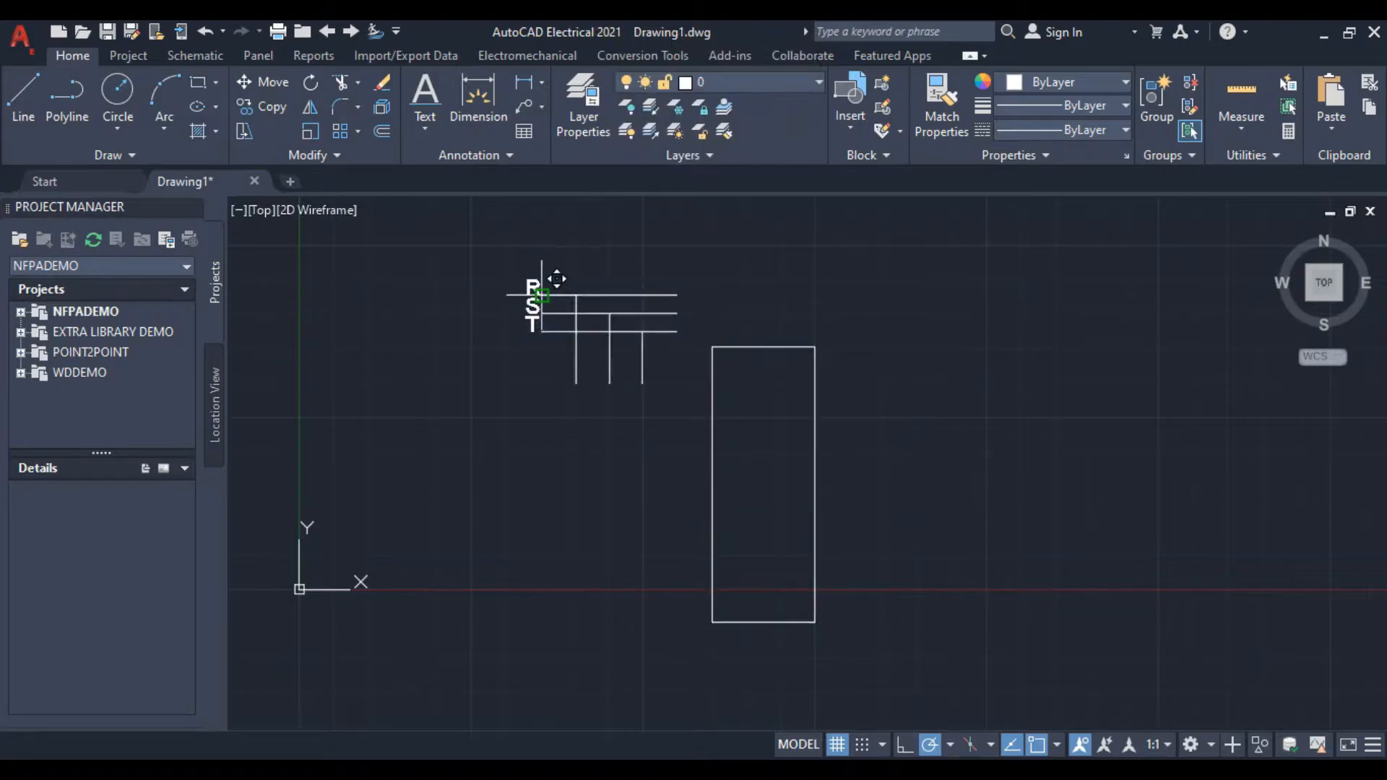
pyautogui.moveTo(702, 315); pyautogui.dragTo(648, 641, button='middle')
pyautogui.moveTo(621, 263); pyautogui.dragTo(620, 398, button='middle')
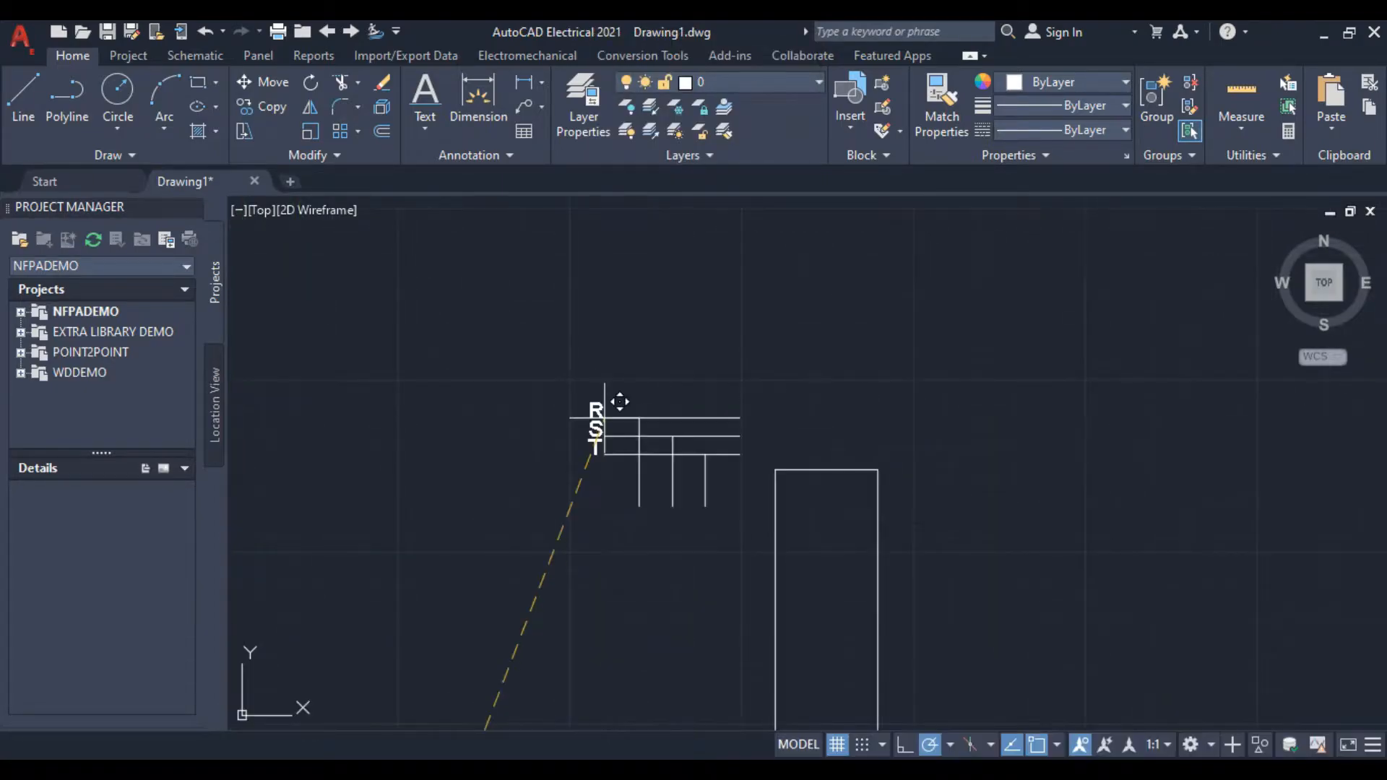
pyautogui.click(578, 277)
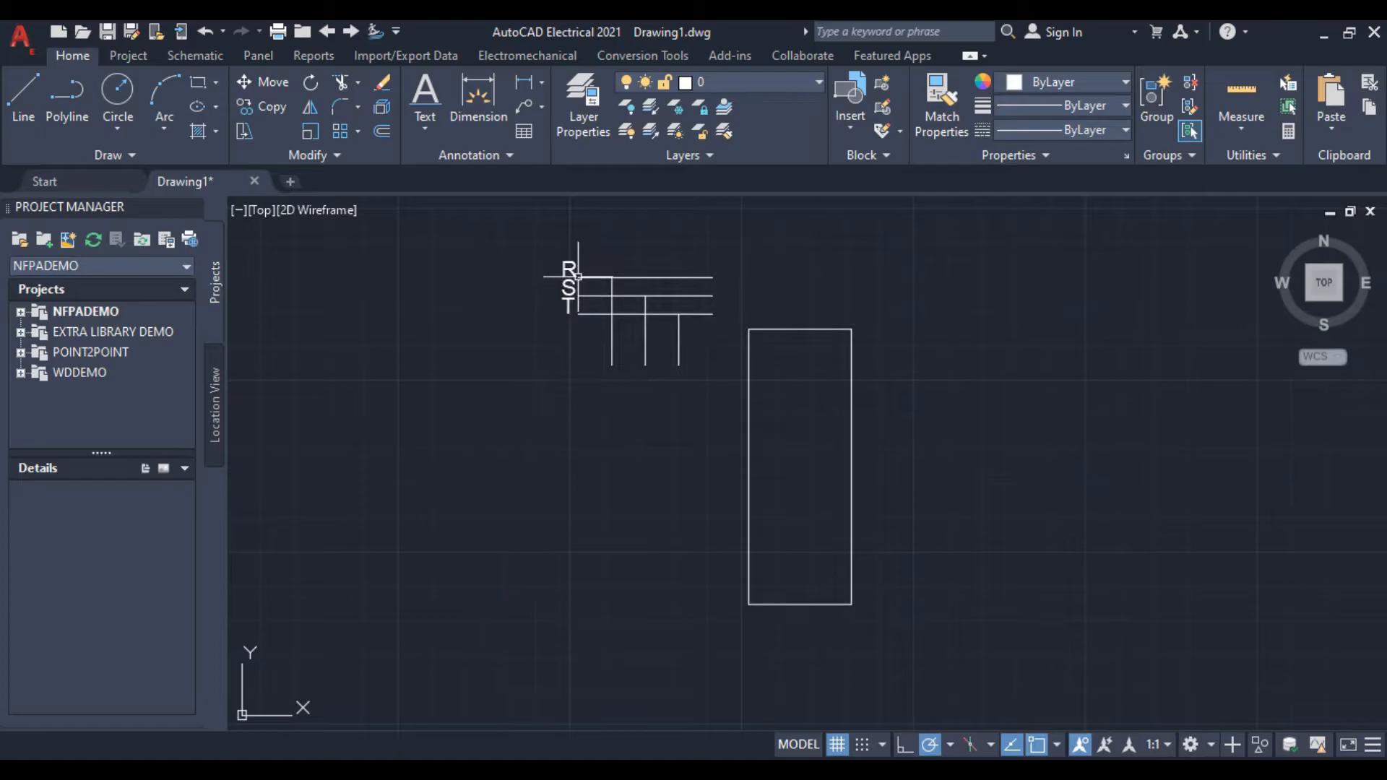
# Move the tall rectangle straight down from its upper-left corner until its top edge lies slightly below the branch lines' lower ends
pyautogui.moveTo(729, 290); pyautogui.dragTo(961, 651)
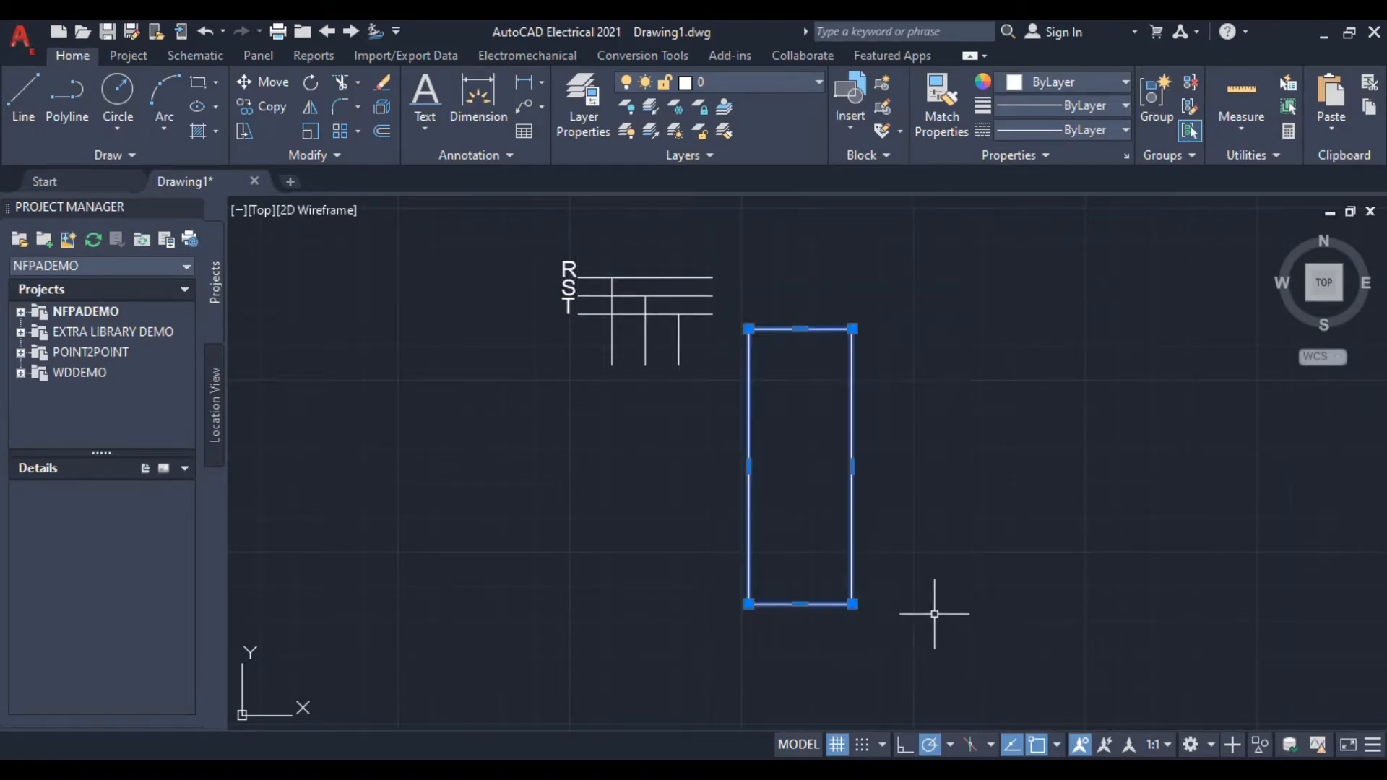
pyautogui.rightClick(803, 331)
pyautogui.click(872, 411)
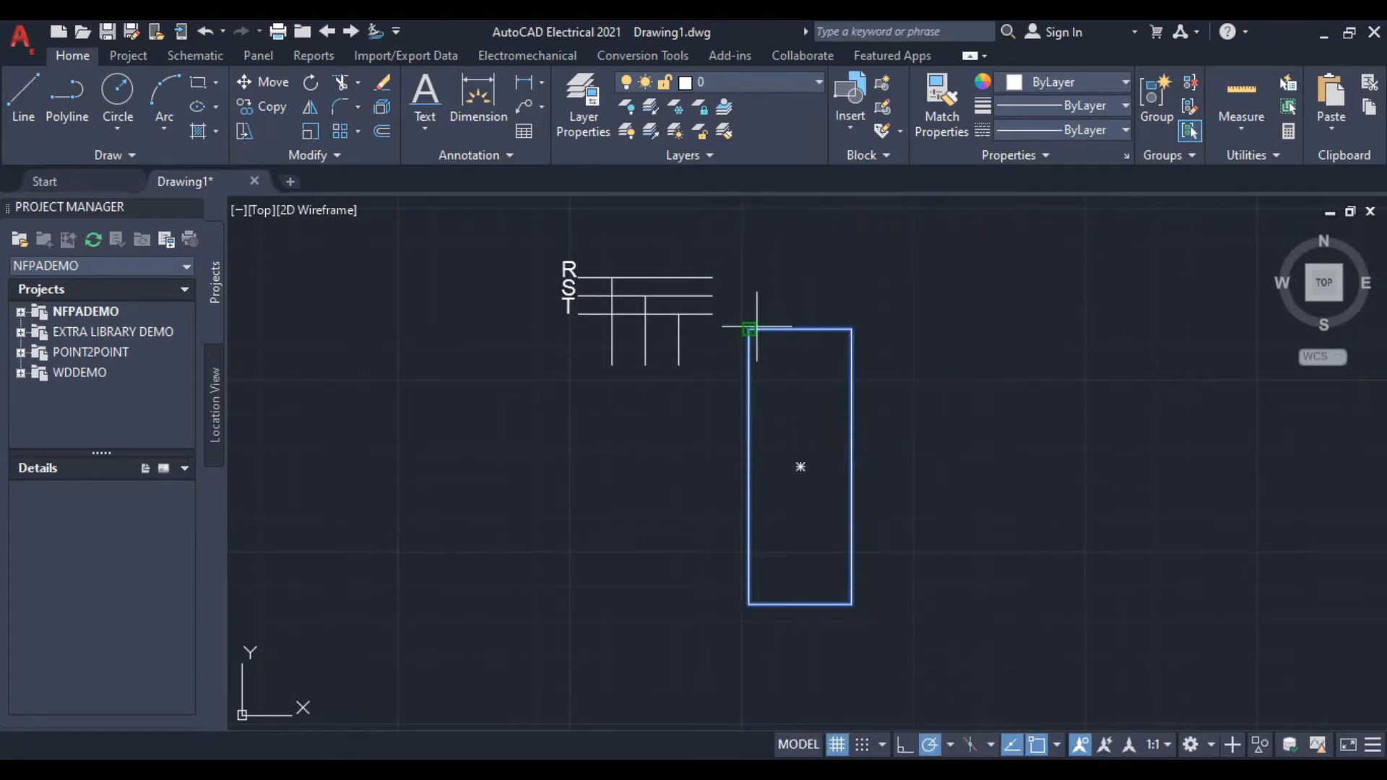
pyautogui.scroll(3, 757, 327)
pyautogui.click(735, 331)
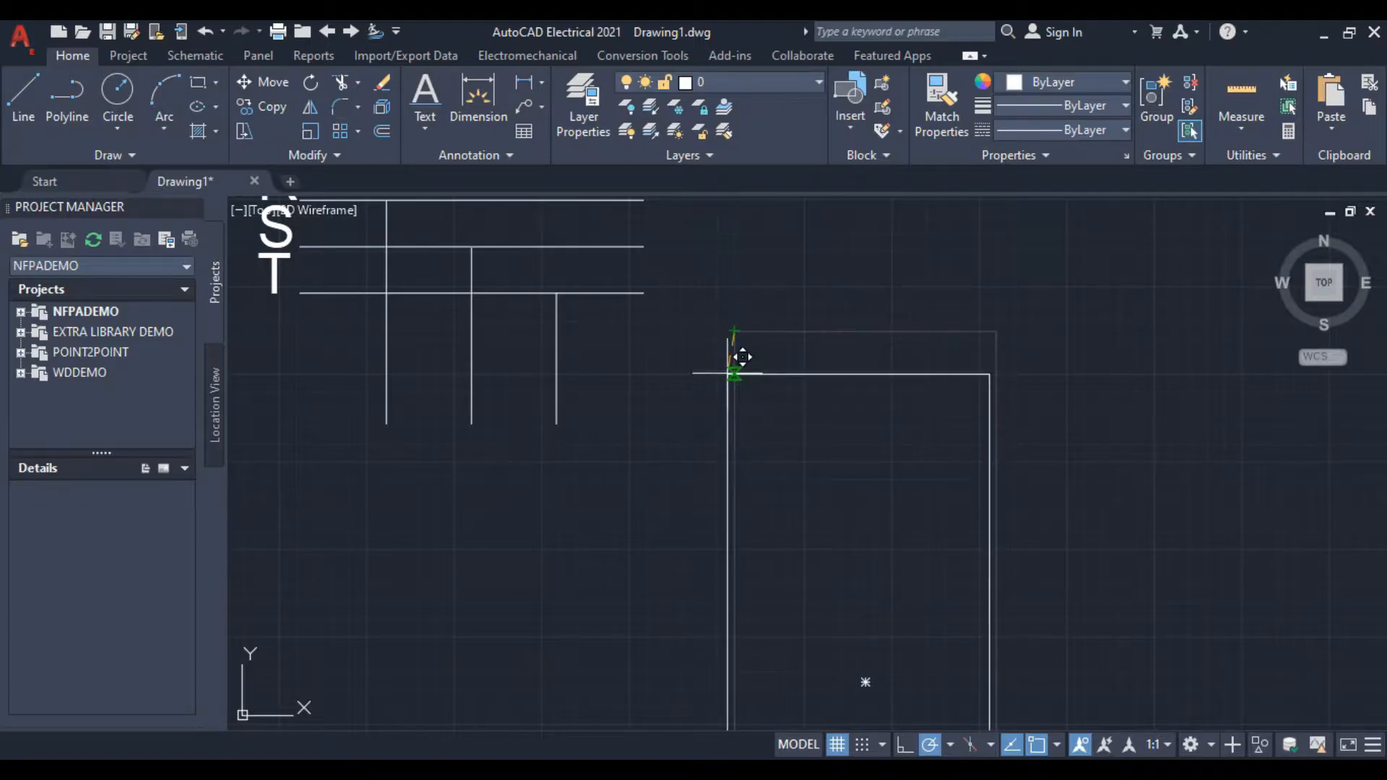
pyautogui.click(734, 464)
# Draw a horizontal line across the rectangle from side to side, about one eighth of its height below the top edge
pyautogui.moveTo(662, 573); pyautogui.dragTo(619, 397, button='middle')
pyautogui.scroll(-2, 621, 375)
pyautogui.click(633, 334)
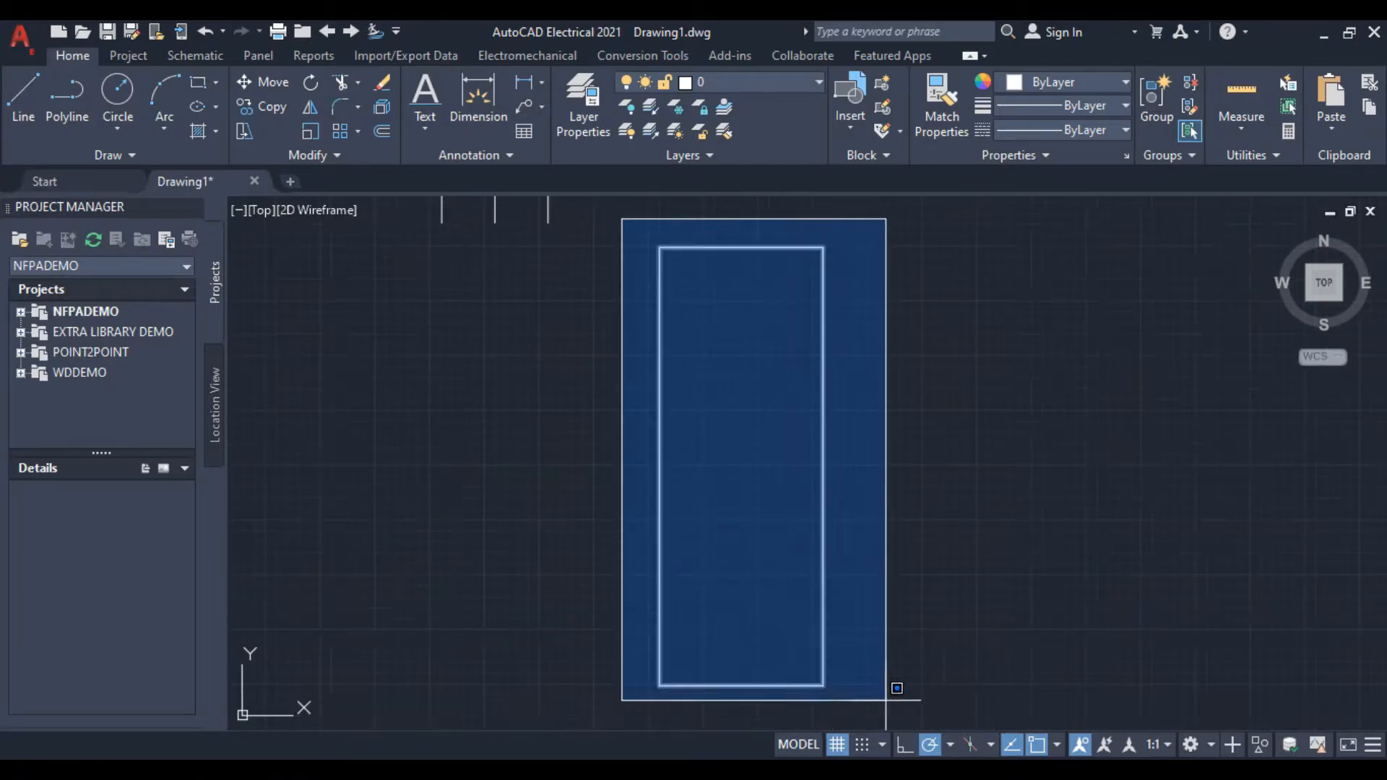
pyautogui.click(889, 685)
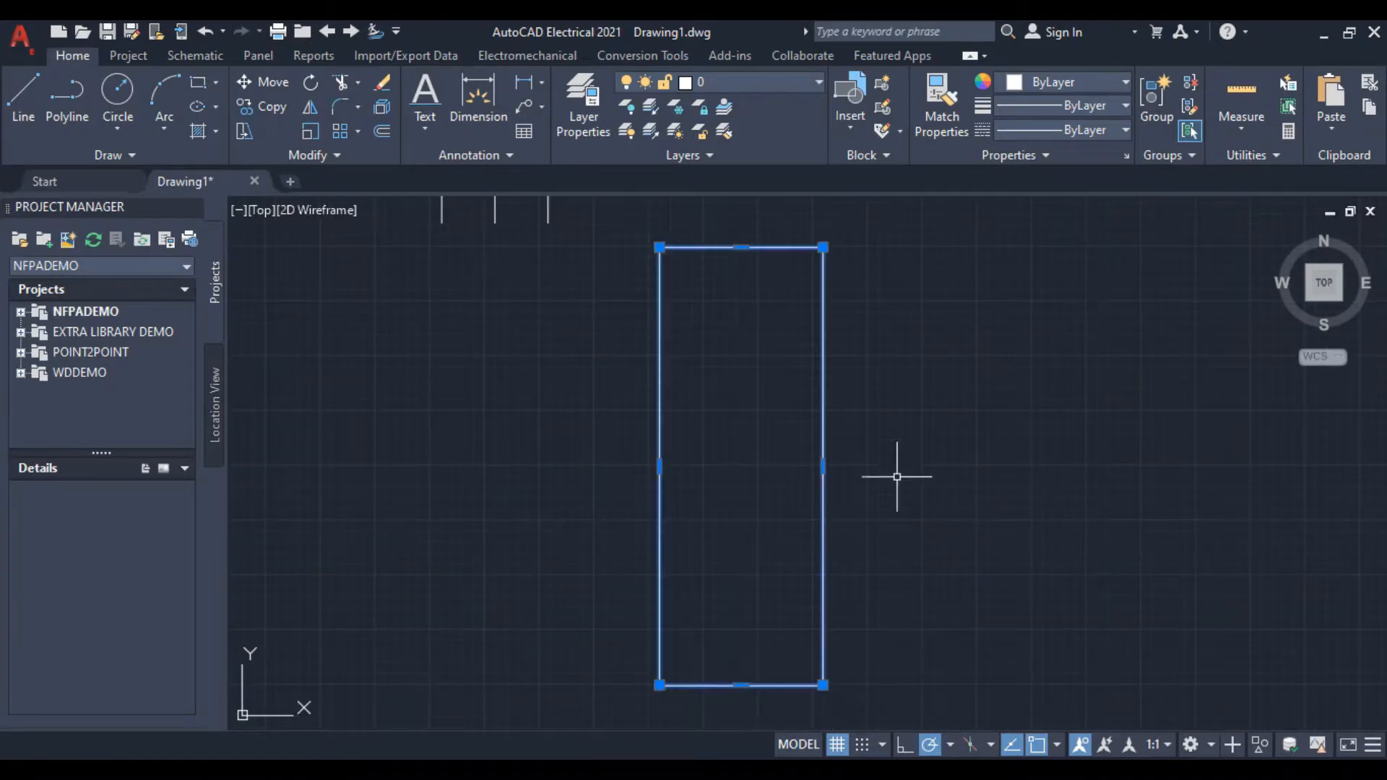
pyautogui.click(23, 95)
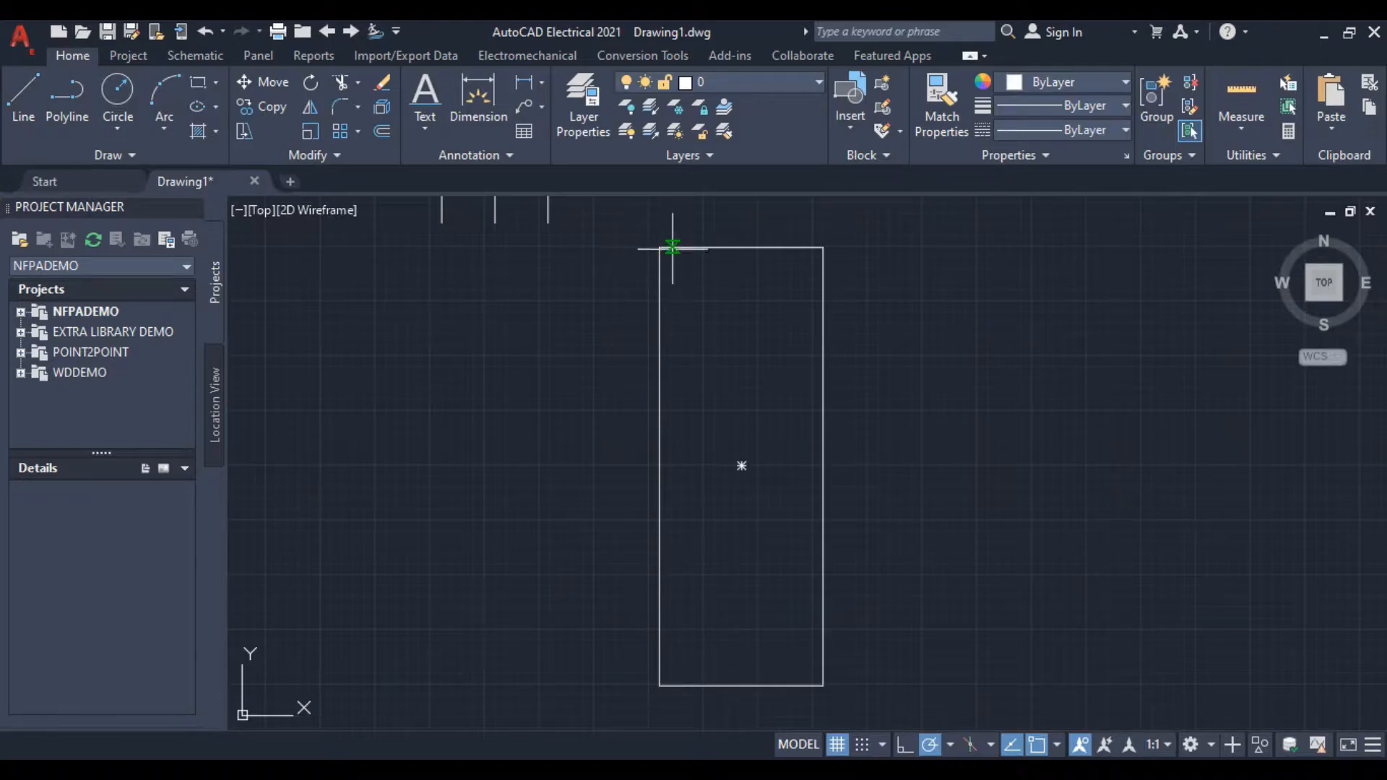
pyautogui.click(659, 300)
pyautogui.click(823, 300)
pyautogui.rightClick(511, 333)
pyautogui.click(547, 368)
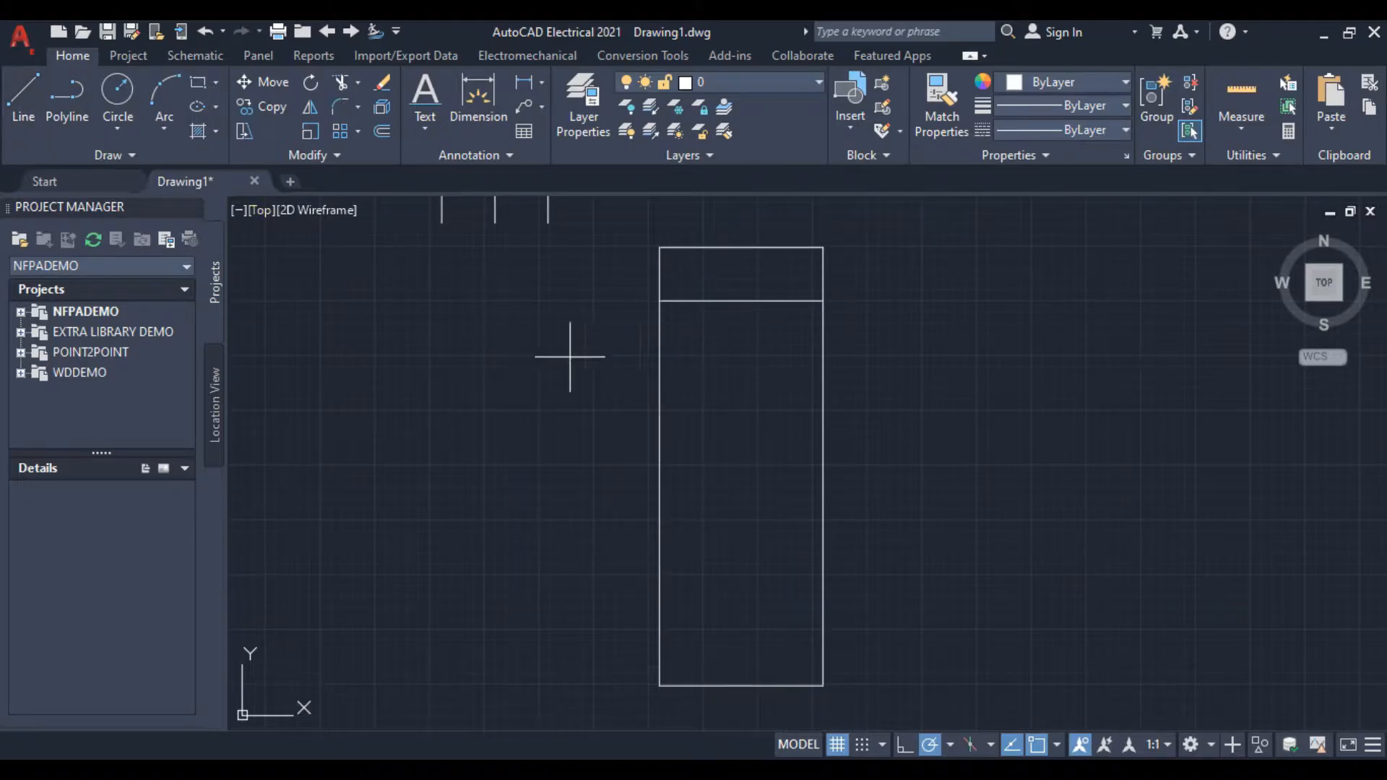
# Copy the horizontal line six times straight down at even spacing from its left end, dividing the rectangle into eight rows
pyautogui.rightClick(683, 323)
pyautogui.click(744, 360)
pyautogui.click(716, 300)
pyautogui.rightClick(575, 334)
pyautogui.click(649, 433)
pyautogui.click(659, 300)
pyautogui.click(660, 355)
pyautogui.click(659, 410)
pyautogui.click(659, 467)
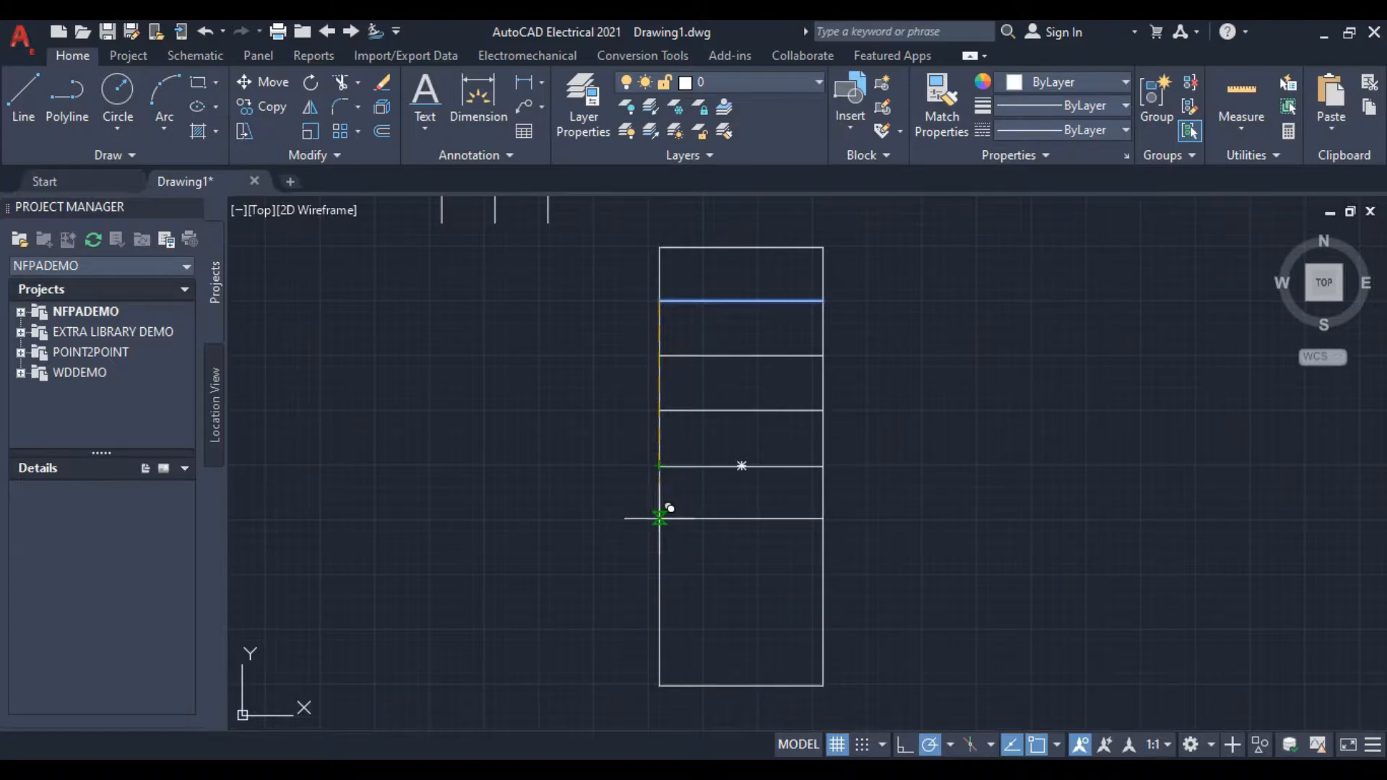
pyautogui.click(659, 518)
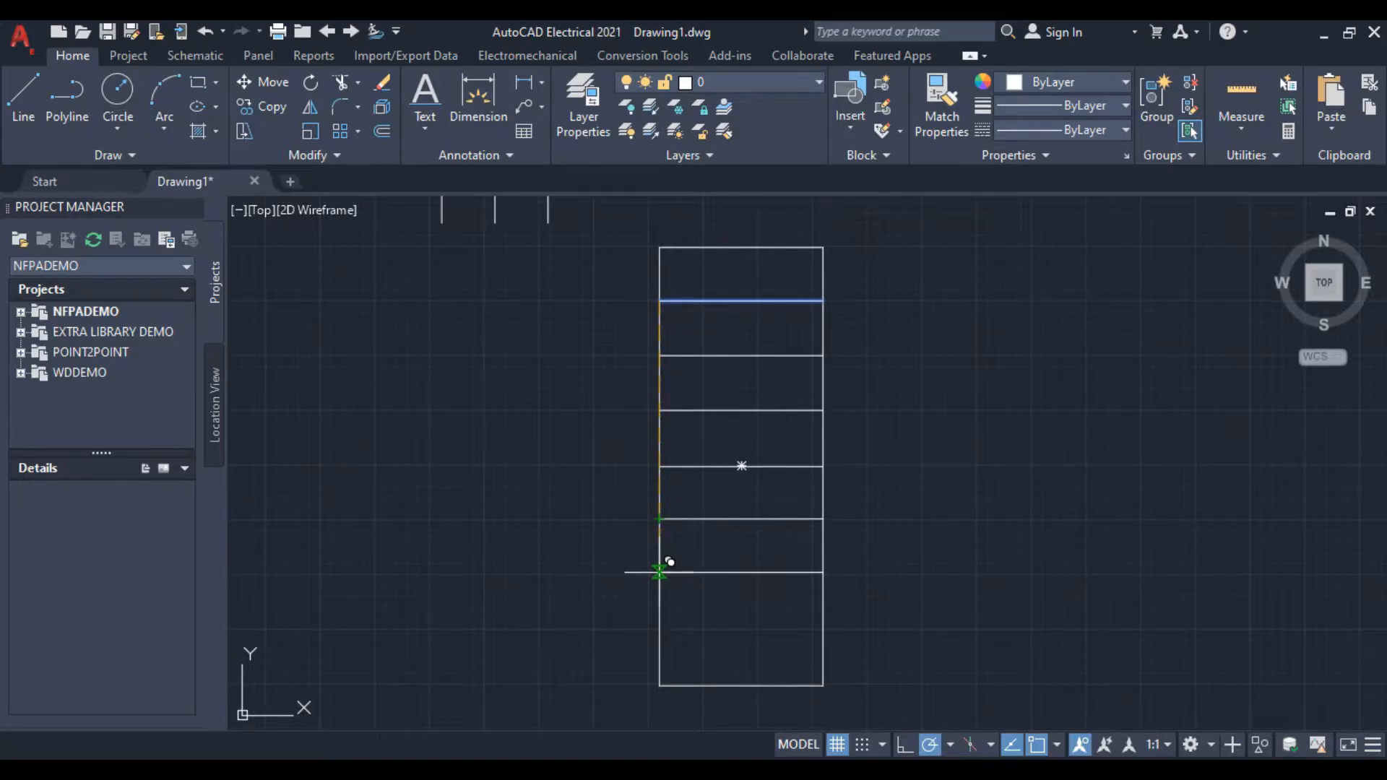
pyautogui.click(660, 575)
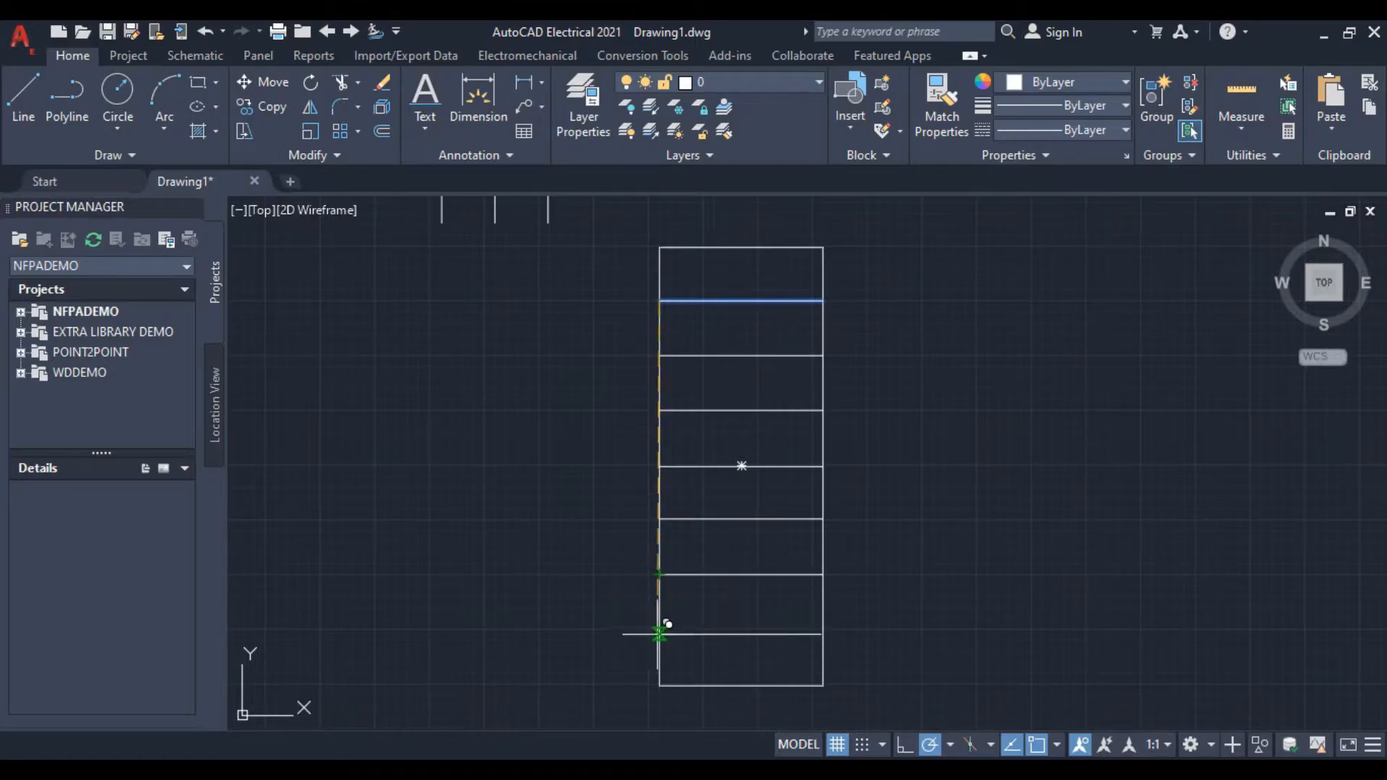
pyautogui.click(660, 630)
pyautogui.rightClick(483, 515)
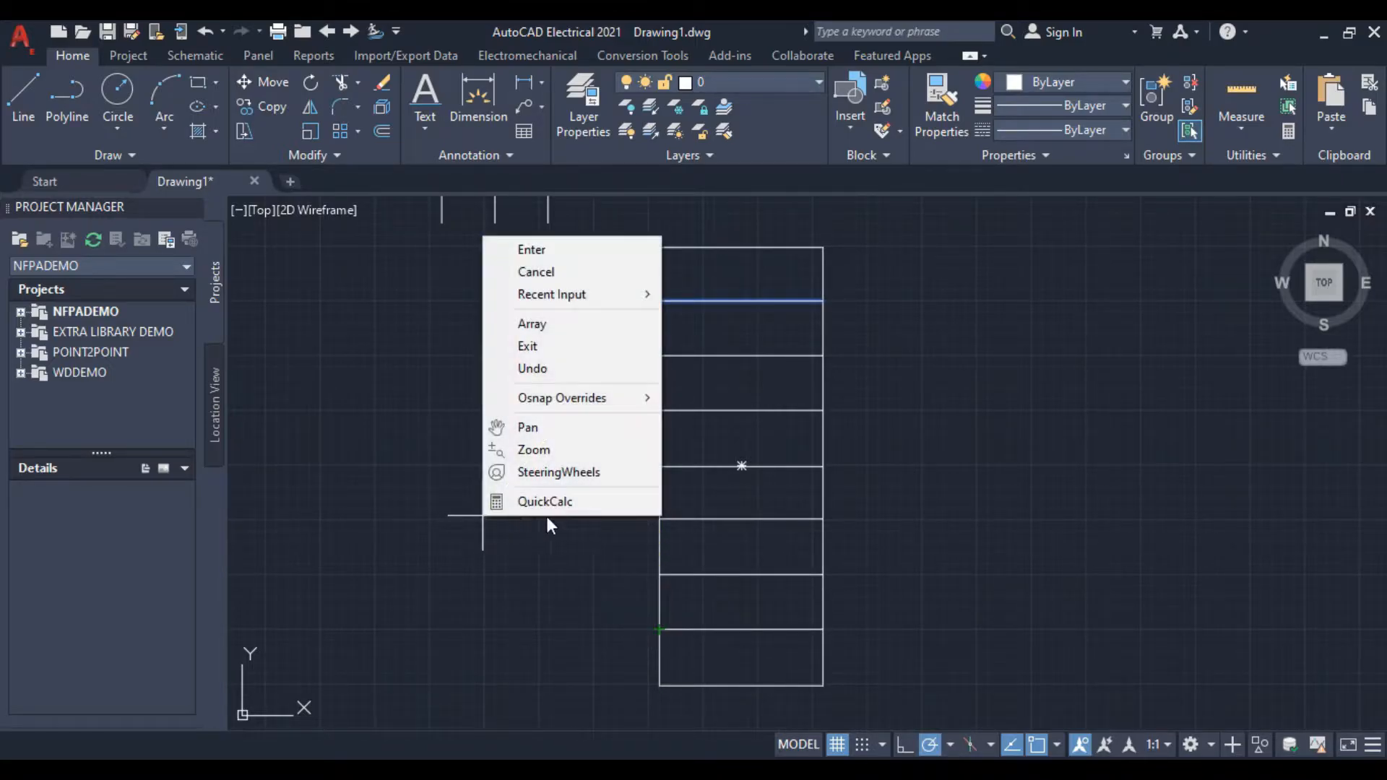
pyautogui.click(536, 272)
# Move the rectangle and all its row lines slightly left, using the midpoint of the top edge as base point
pyautogui.click(616, 226)
pyautogui.click(915, 692)
pyautogui.rightClick(921, 474)
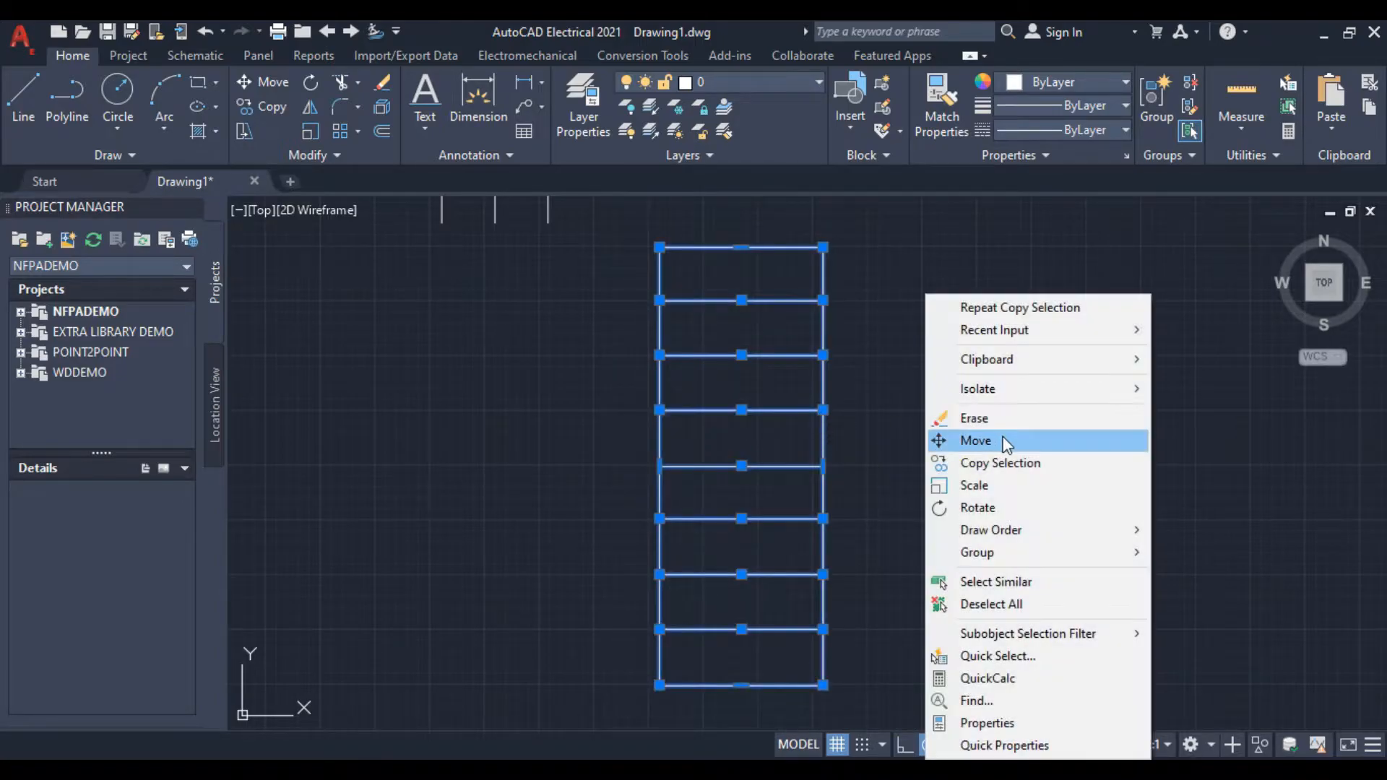
pyautogui.click(1007, 443)
pyautogui.click(742, 248)
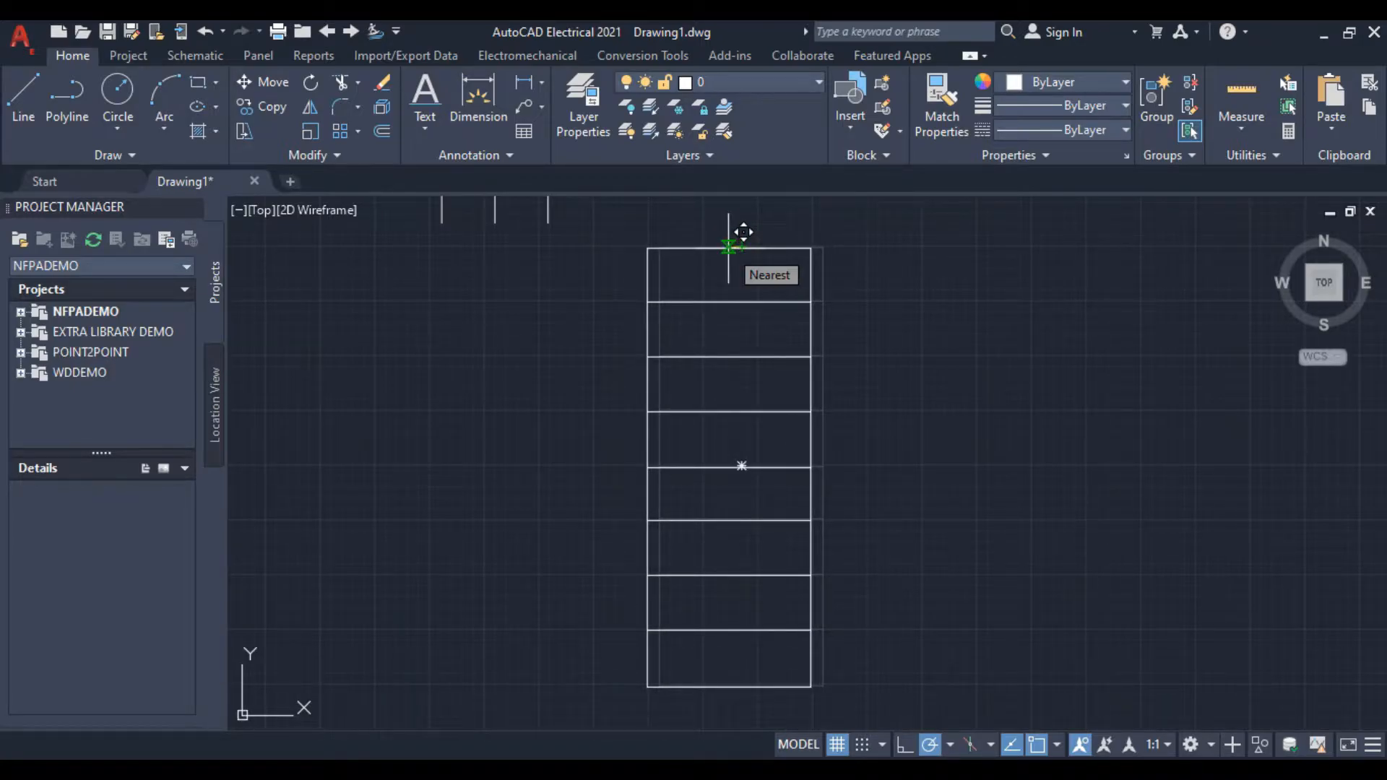
pyautogui.click(730, 247)
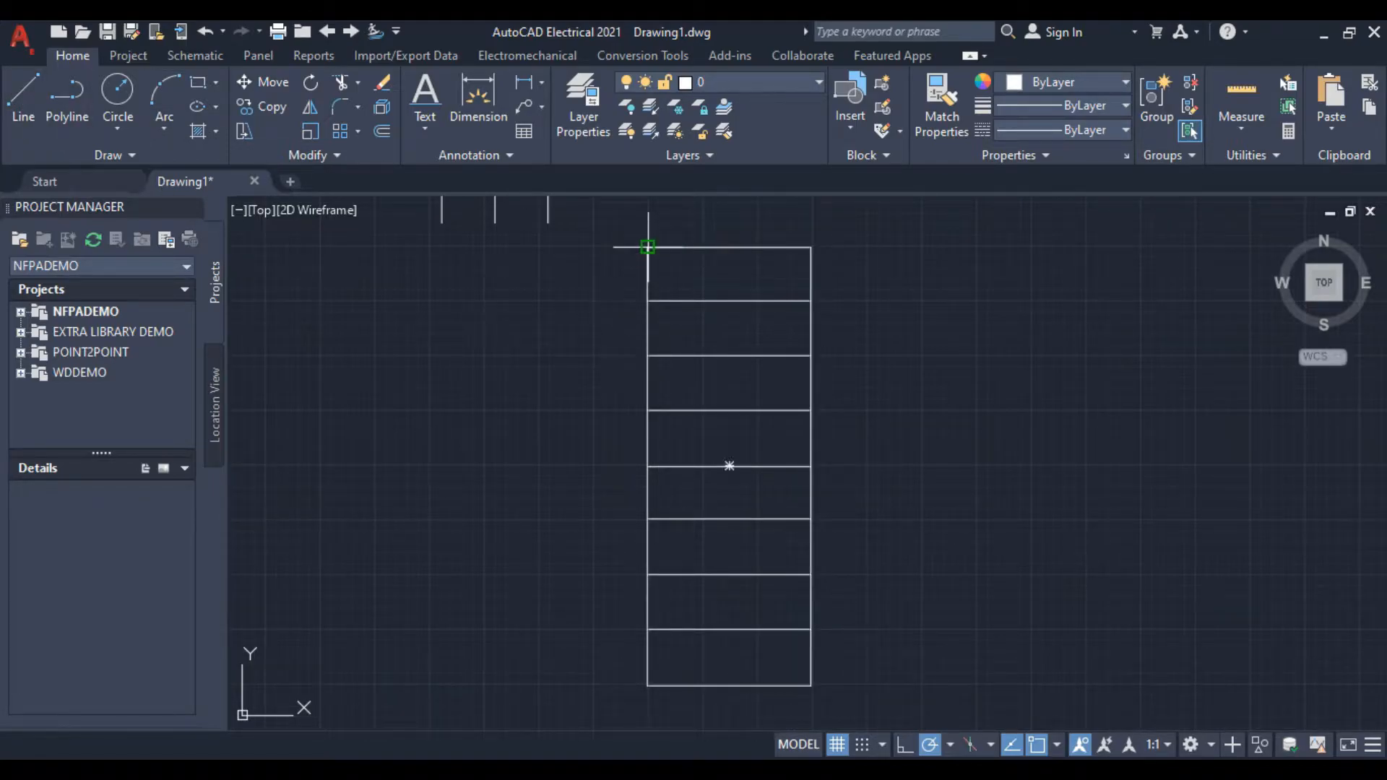
# Draw a vertical line from the rectangle's top edge to its bottom edge, about one third of the width from the left side
pyautogui.click(703, 247)
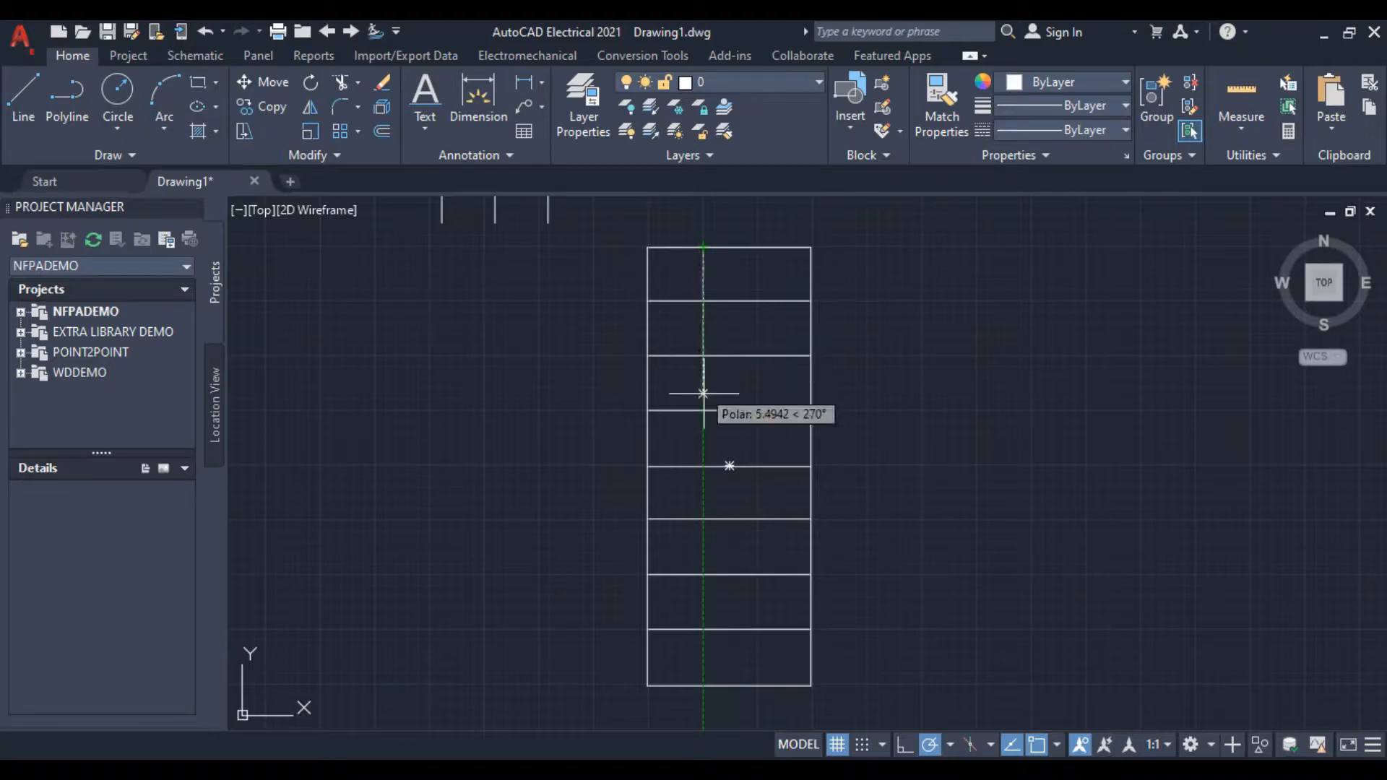
pyautogui.click(702, 686)
pyautogui.rightClick(453, 432)
pyautogui.click(619, 466)
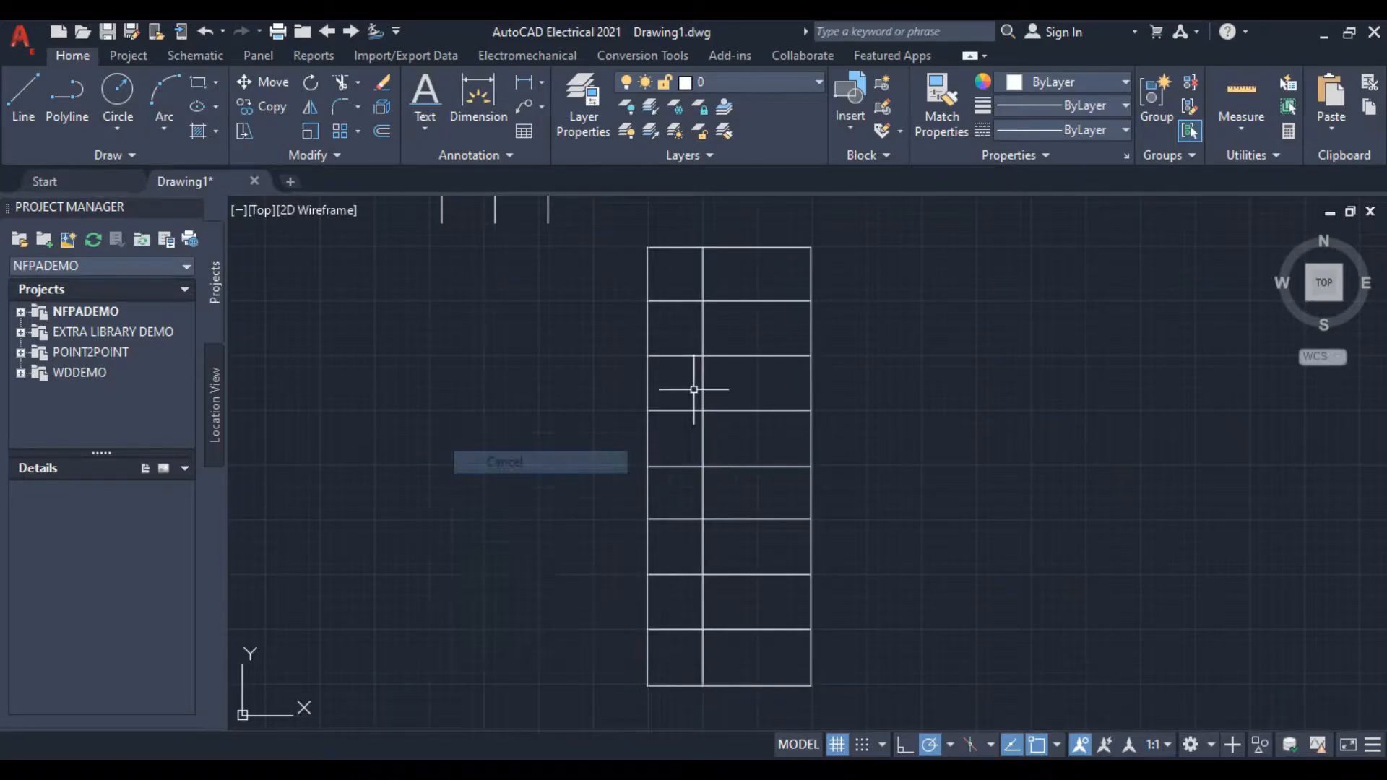
# Copy the vertical line once to the right along the top edge, dividing the rectangle into three columns of equal width
pyautogui.click(706, 389)
pyautogui.rightClick(568, 372)
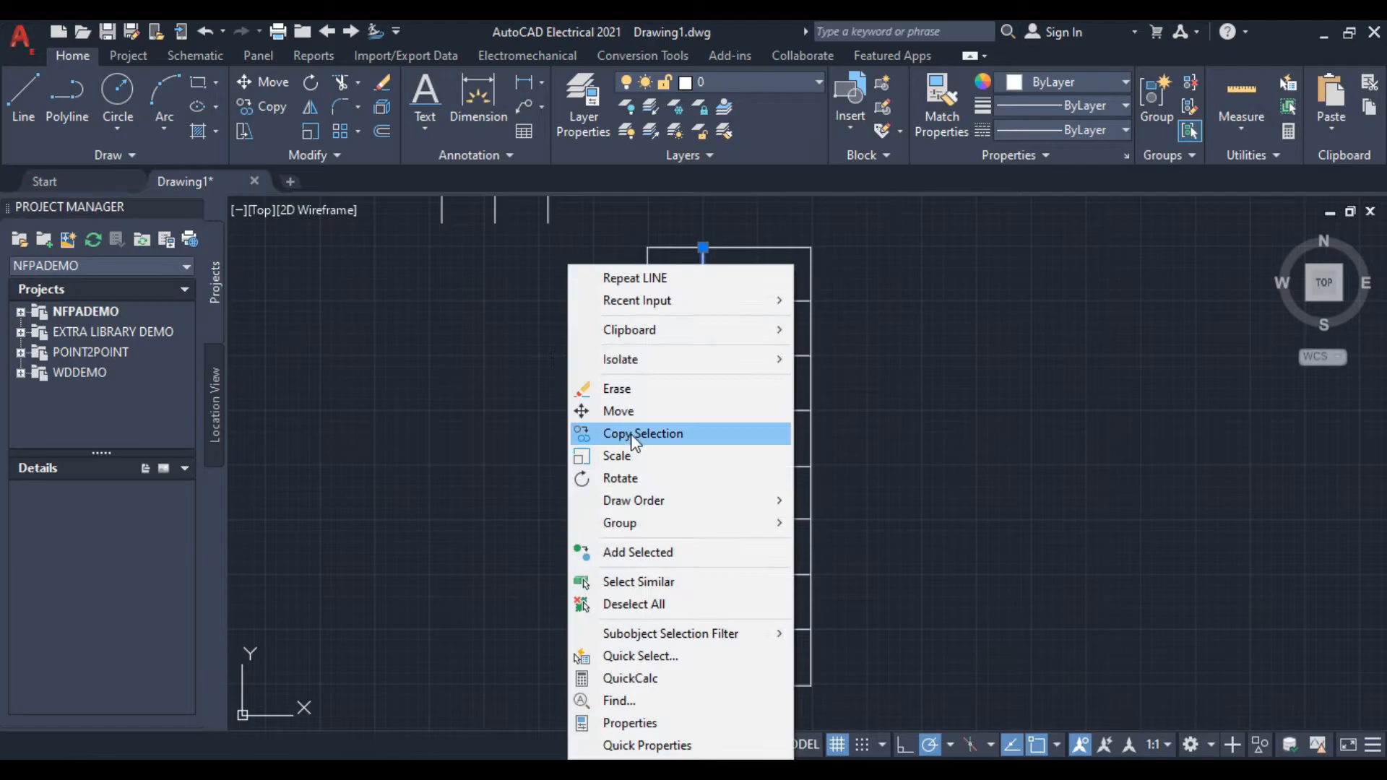
pyautogui.click(645, 432)
pyautogui.click(703, 247)
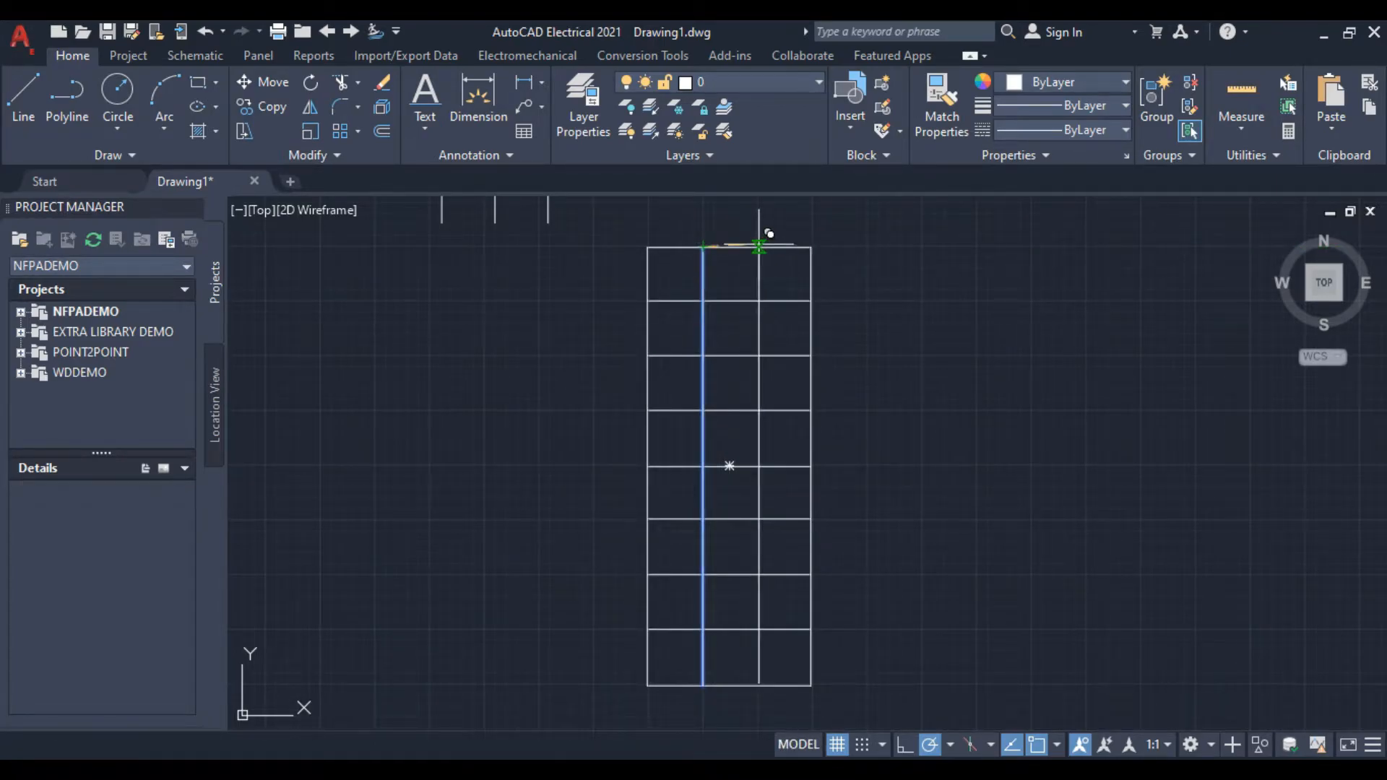
pyautogui.click(765, 238)
pyautogui.rightClick(495, 320)
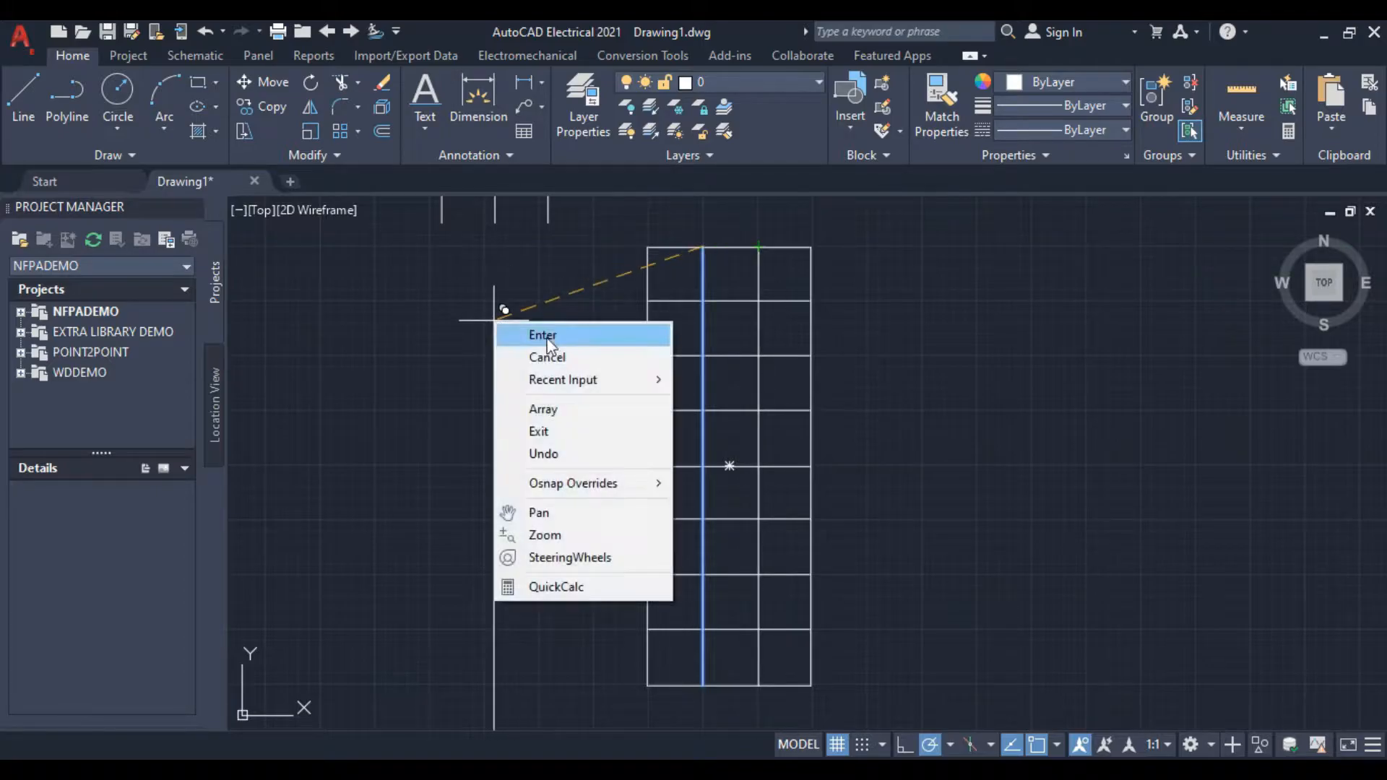
pyautogui.click(543, 357)
pyautogui.moveTo(573, 350)
pyautogui.mouseDown(button='middle')
pyautogui.moveTo(561, 477)
pyautogui.moveTo(490, 211)
pyautogui.moveTo(536, 337)
pyautogui.moveTo(560, 375)
pyautogui.moveTo(595, 375)
pyautogui.mouseUp(button='middle')
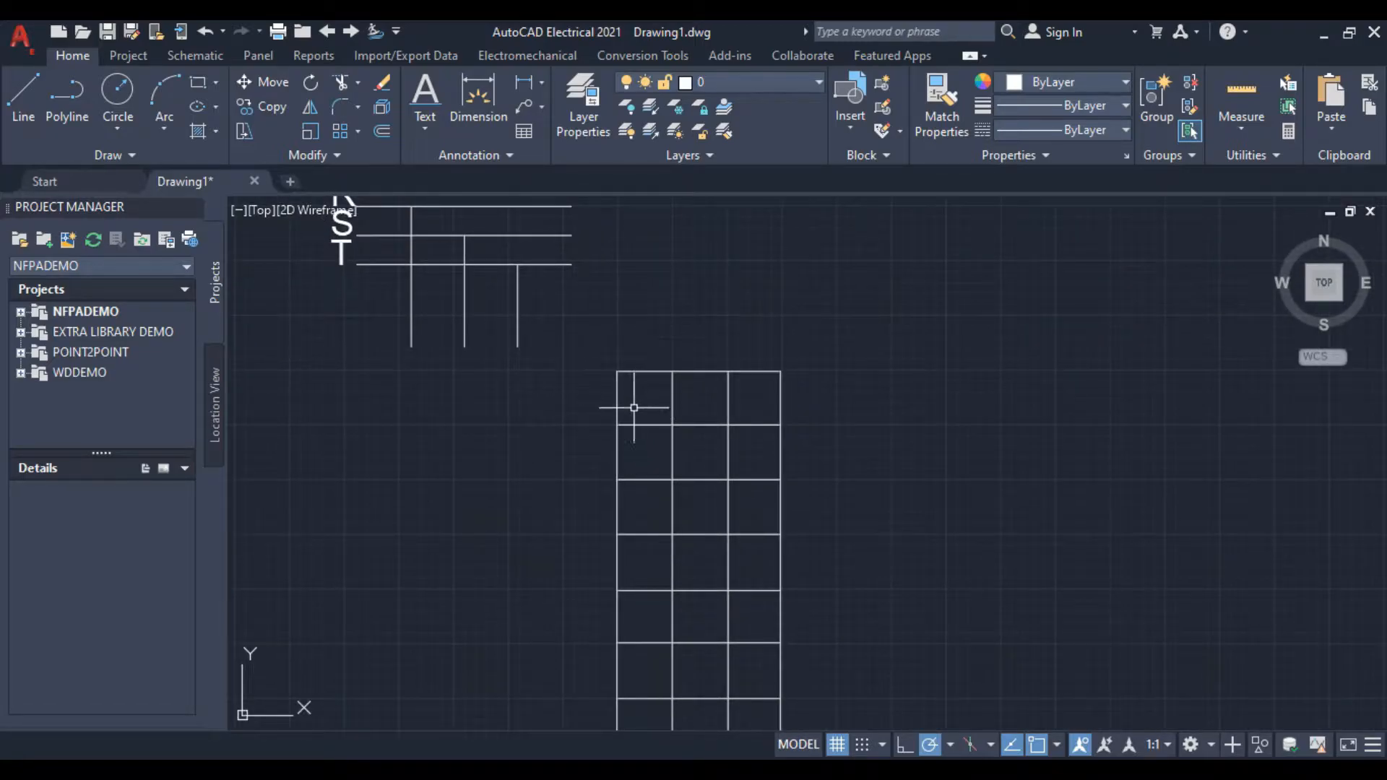
pyautogui.moveTo(641, 418)
pyautogui.mouseDown(button='middle')
pyautogui.moveTo(583, 307)
pyautogui.moveTo(625, 406)
pyautogui.mouseUp(button='middle')
pyautogui.scroll(2, 610, 339)
pyautogui.scroll(-2, 613, 335)
pyautogui.moveTo(614, 334); pyautogui.dragTo(632, 443, button='middle')
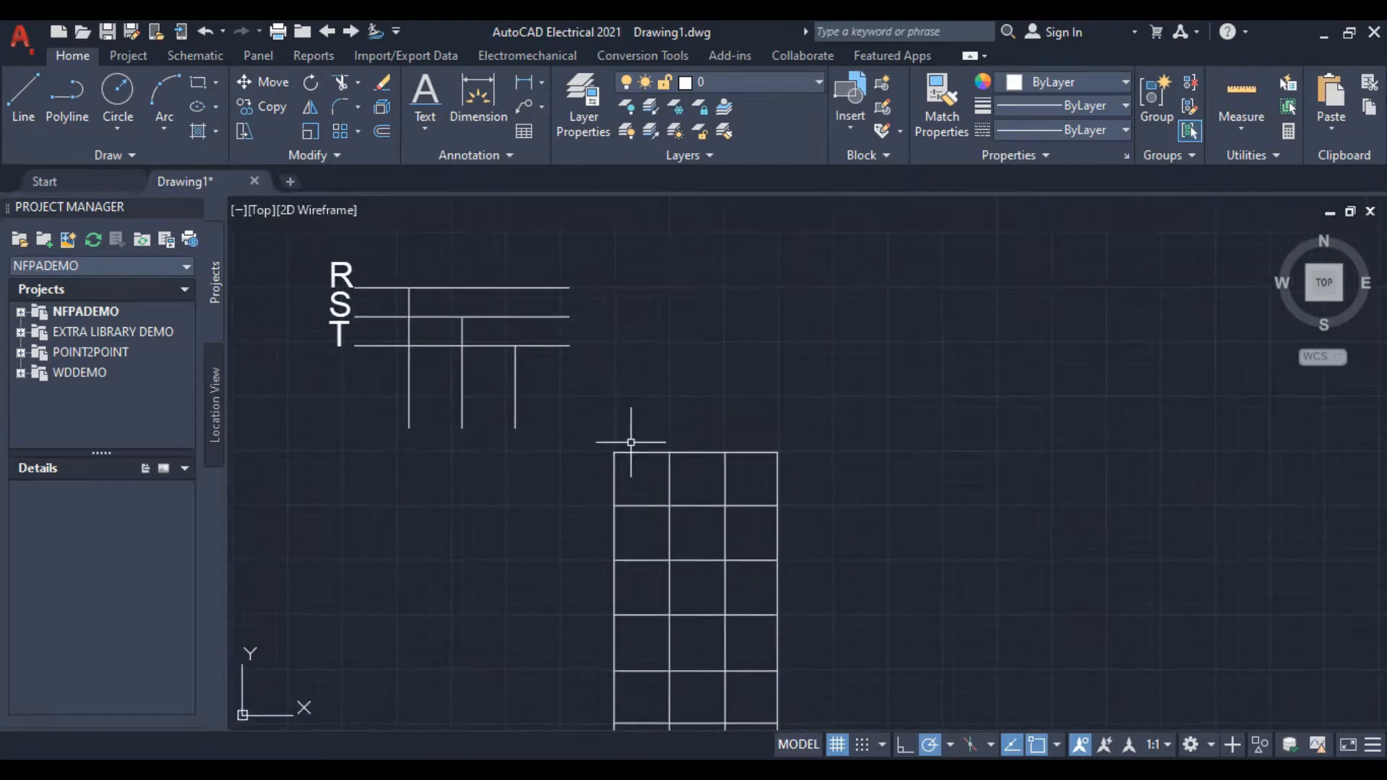
pyautogui.scroll(2, 630, 437)
pyautogui.scroll(4, 646, 441)
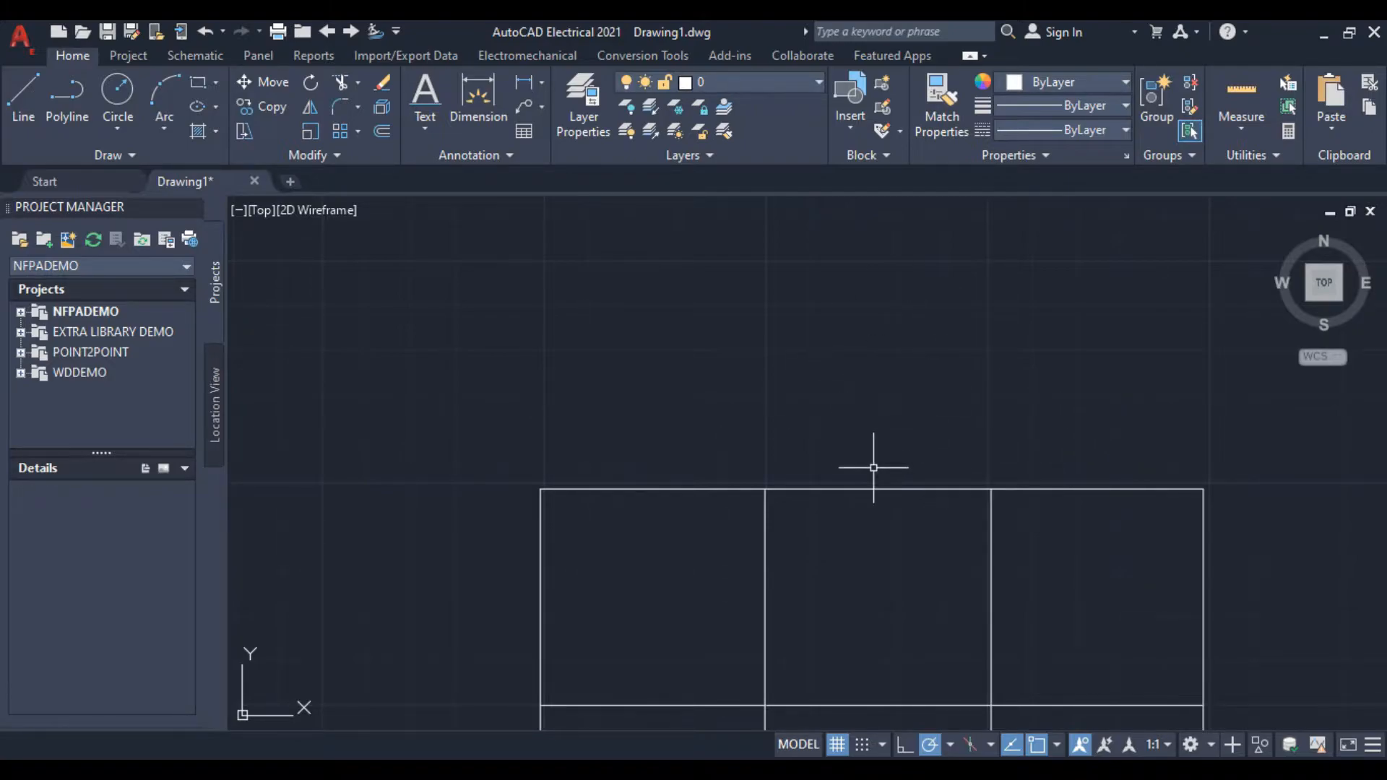
pyautogui.scroll(-4, 771, 424)
pyautogui.moveTo(772, 421); pyautogui.dragTo(763, 465, button='middle')
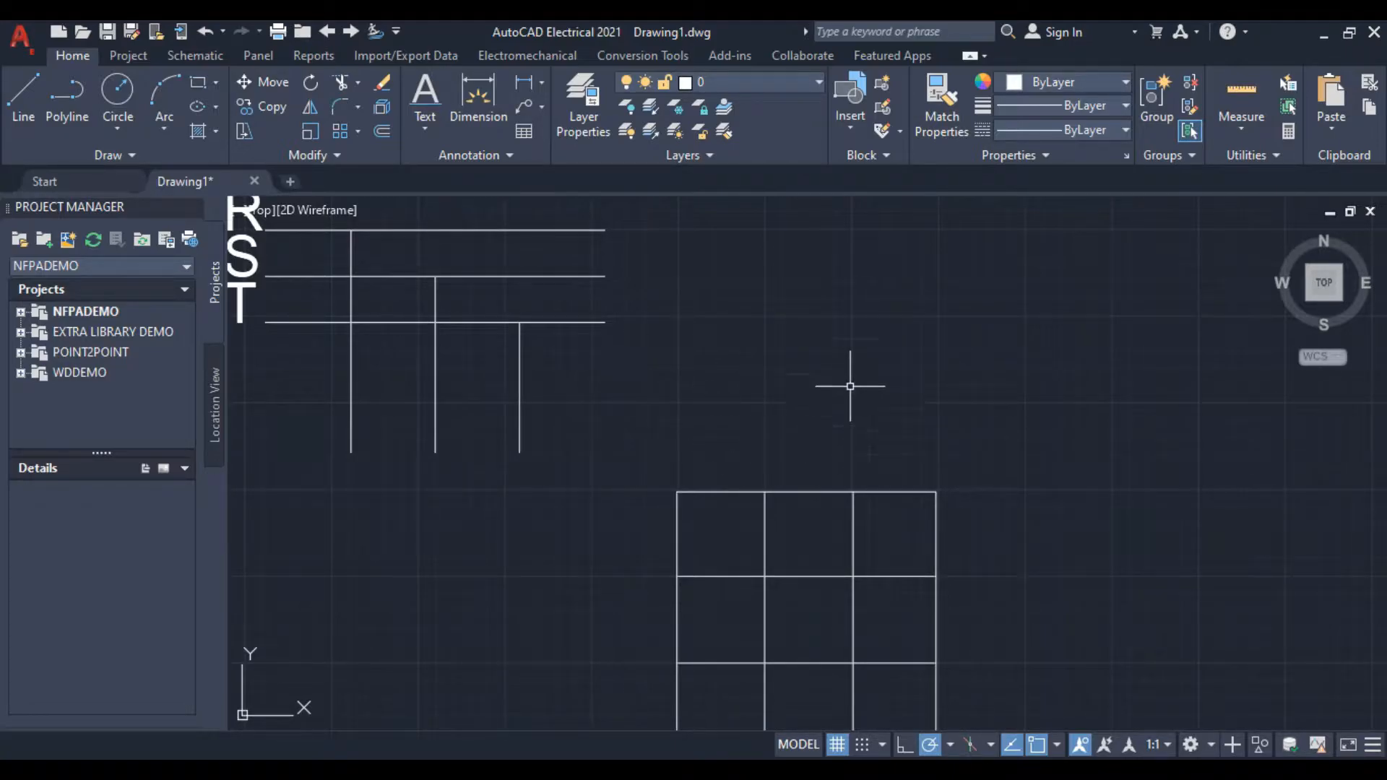
# Draw a small Y-shaped star symbol from three short lines in the empty space above the grid
pyautogui.click(36, 84)
pyautogui.click(819, 386)
pyautogui.click(819, 345)
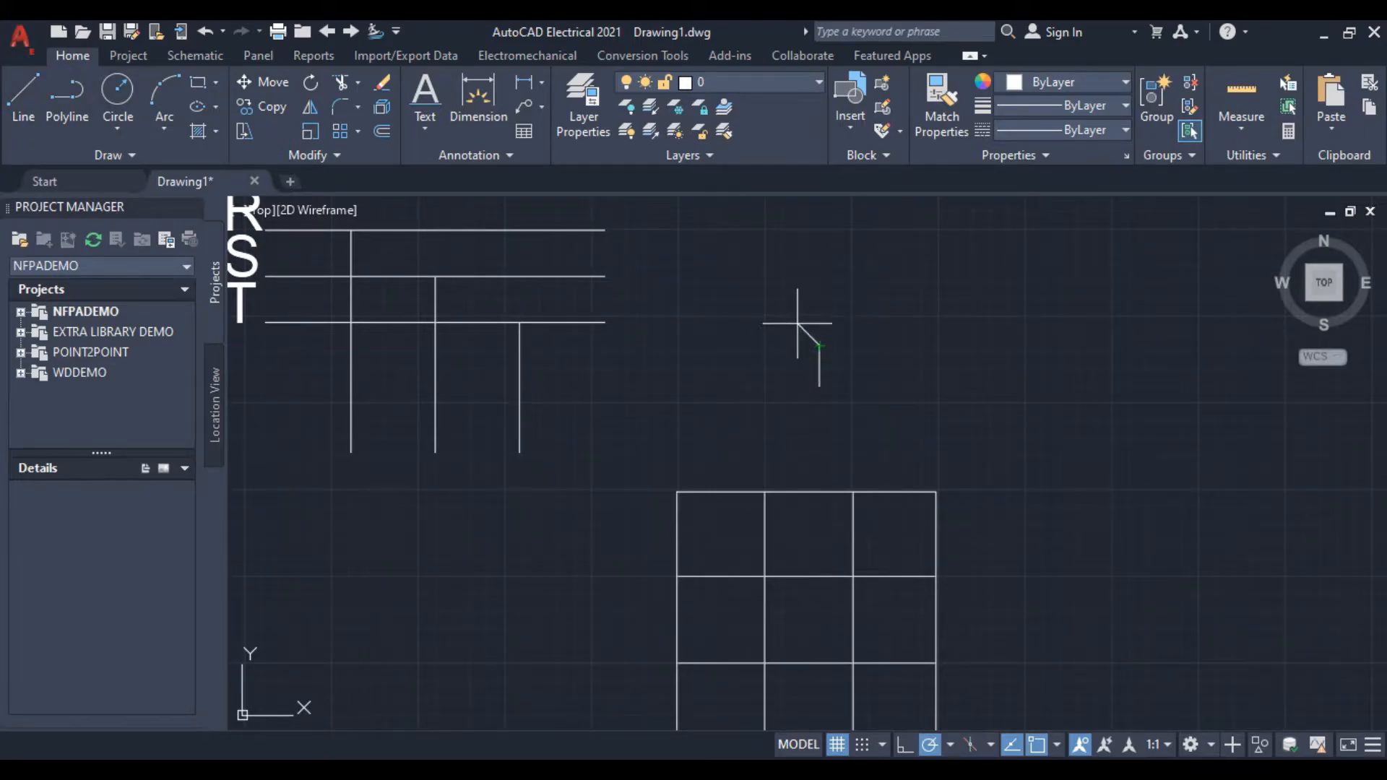
pyautogui.click(798, 324)
pyautogui.rightClick(799, 323)
pyautogui.click(839, 362)
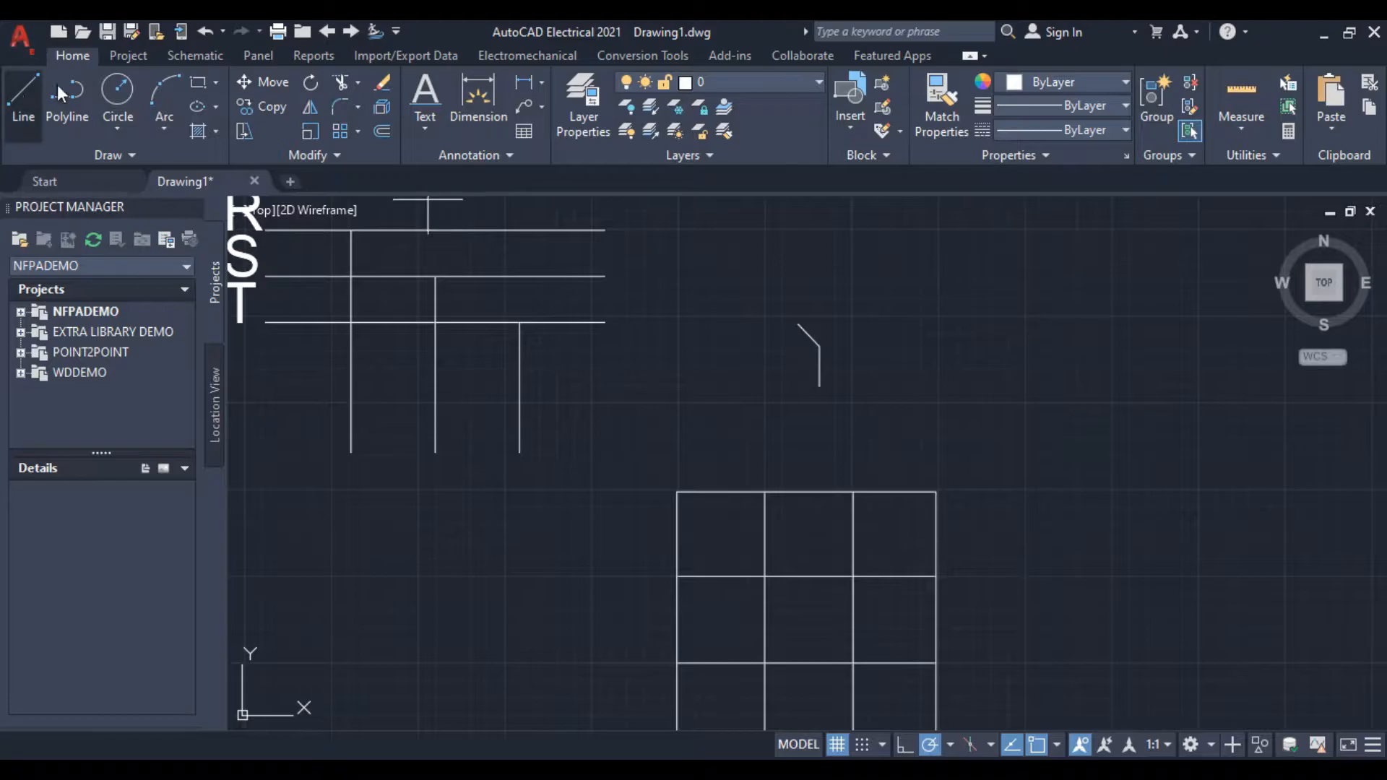
pyautogui.click(819, 345)
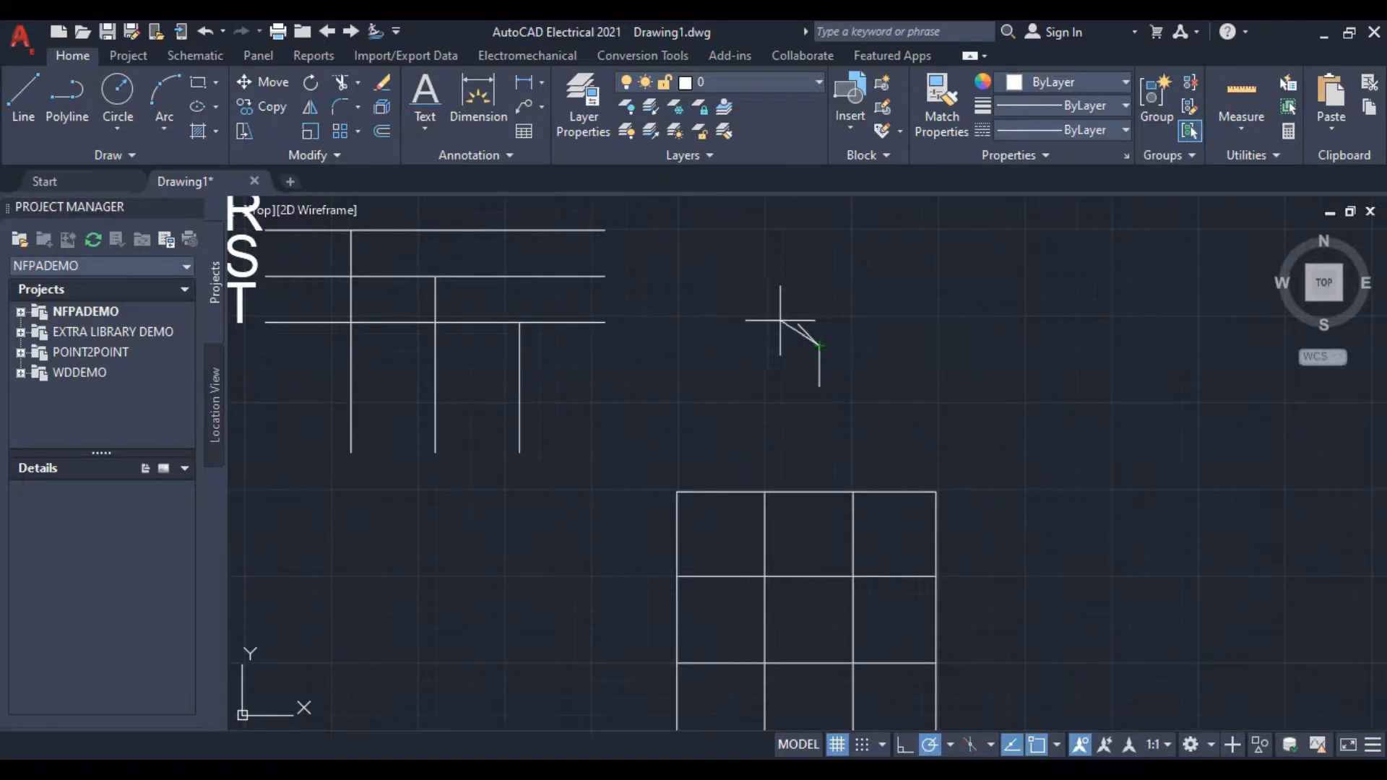
pyautogui.click(830, 311)
pyautogui.rightClick(830, 311)
pyautogui.click(880, 345)
# Erase all lines of the Y-shaped symbol above the grid
pyautogui.click(774, 289)
pyautogui.click(882, 434)
pyautogui.rightClick(844, 294)
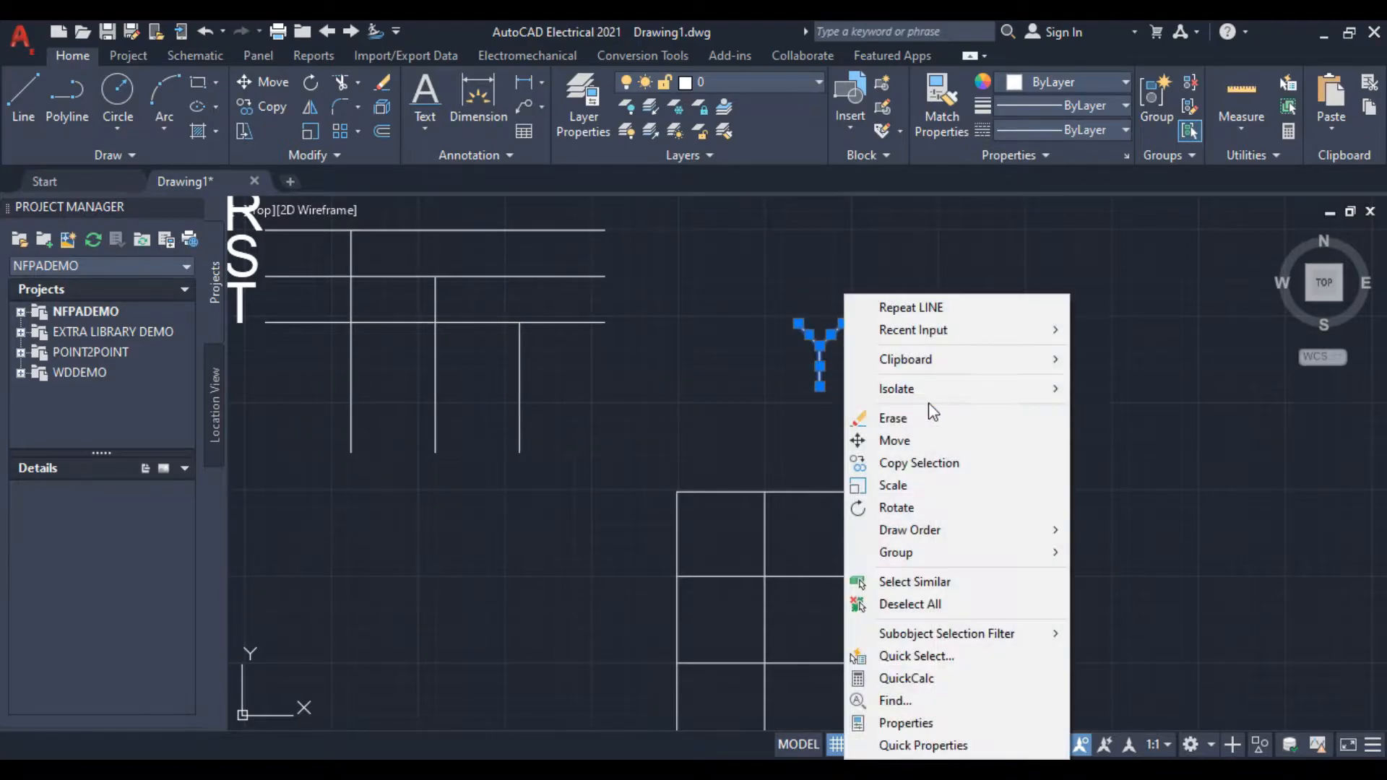
pyautogui.click(930, 418)
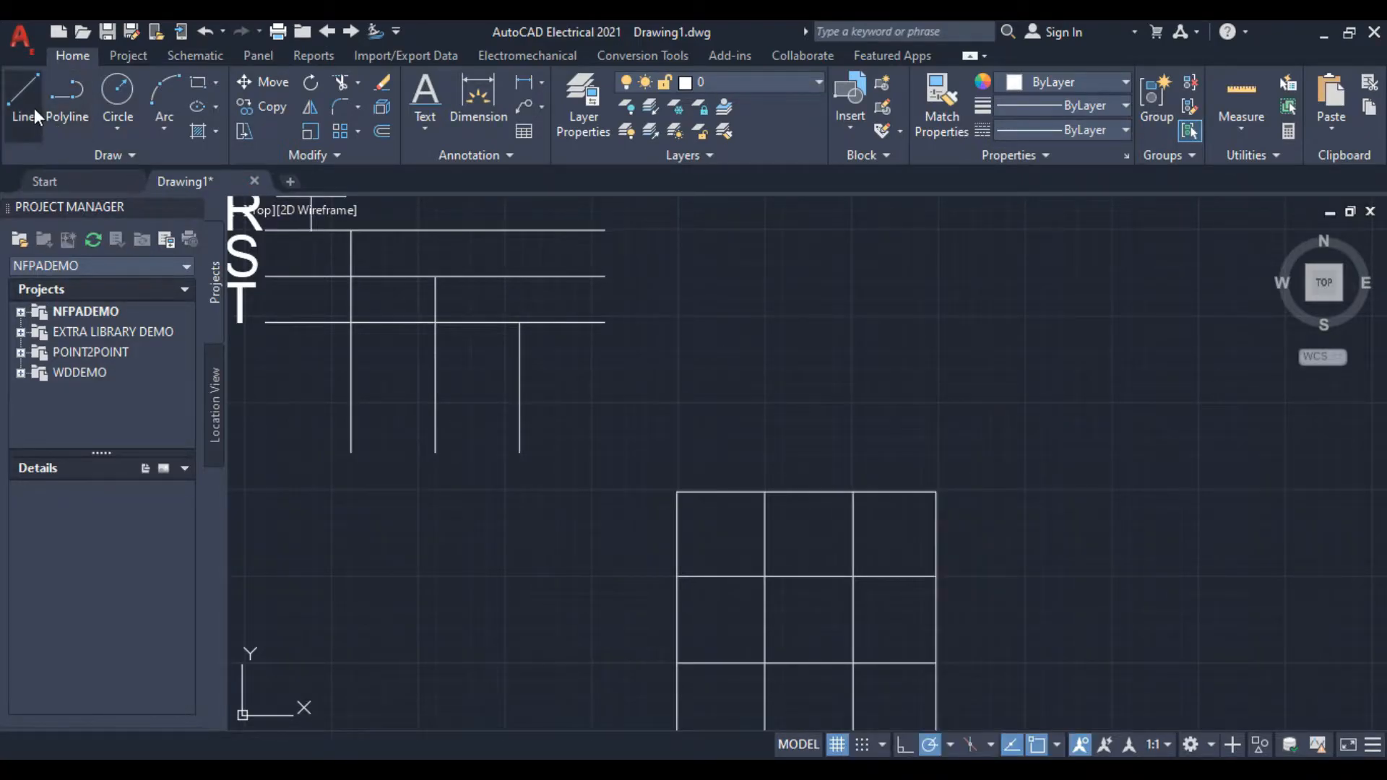
# Draw a small delta triangle with a horizontal base from connected lines above the grid
pyautogui.click(811, 405)
pyautogui.click(860, 405)
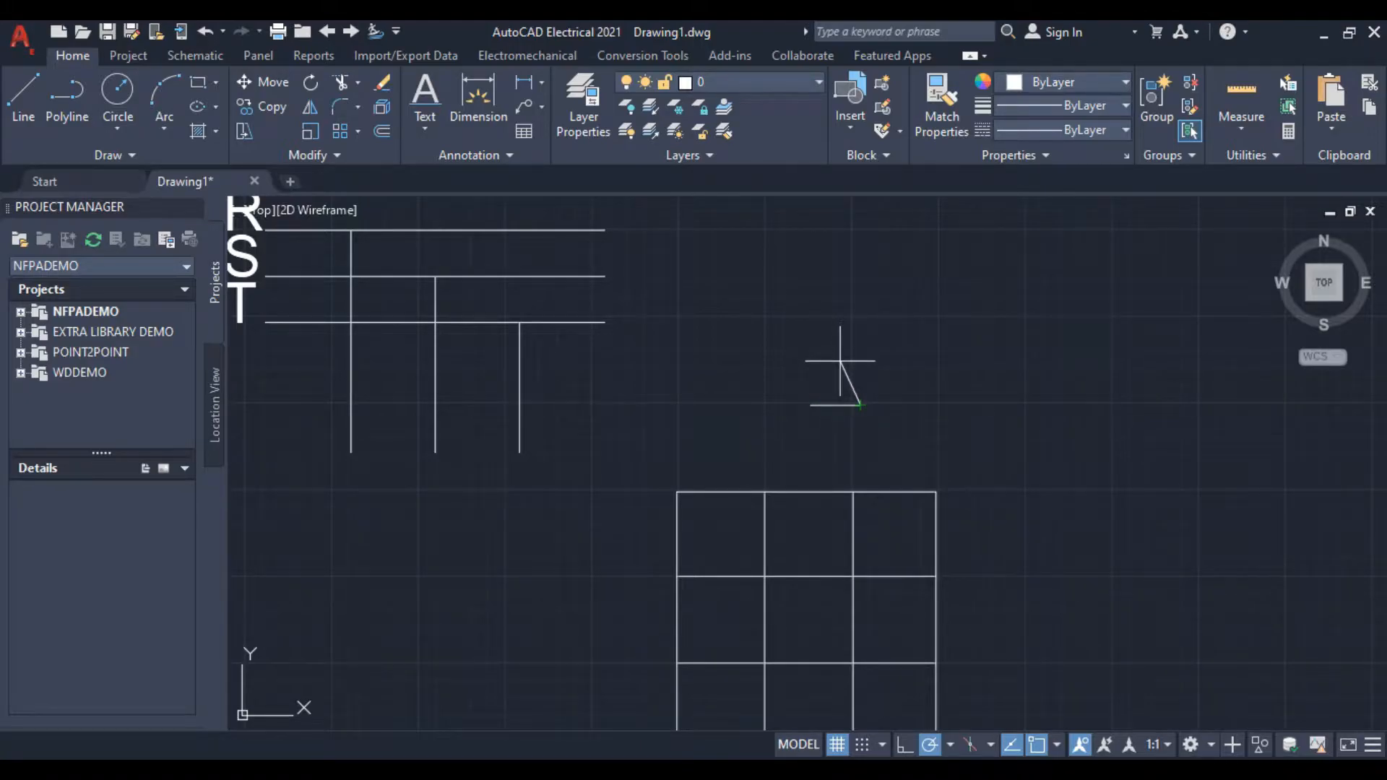
pyautogui.click(841, 364)
pyautogui.rightClick(811, 404)
pyautogui.click(838, 439)
# Erase the small delta triangle above the grid
pyautogui.click(752, 324)
pyautogui.click(898, 446)
pyautogui.rightClick(888, 371)
pyautogui.click(938, 422)
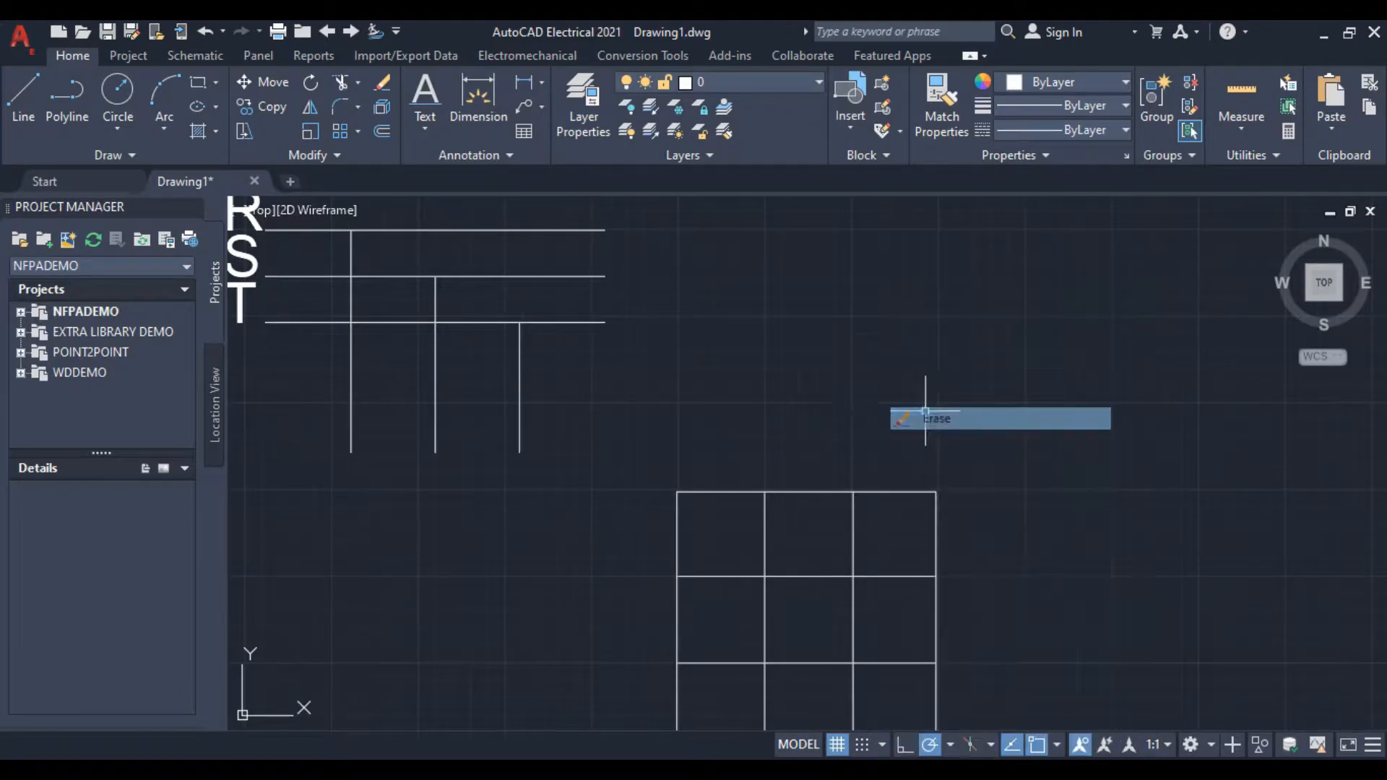
# Add the text "0" just above the first column of the grid
pyautogui.click(421, 92)
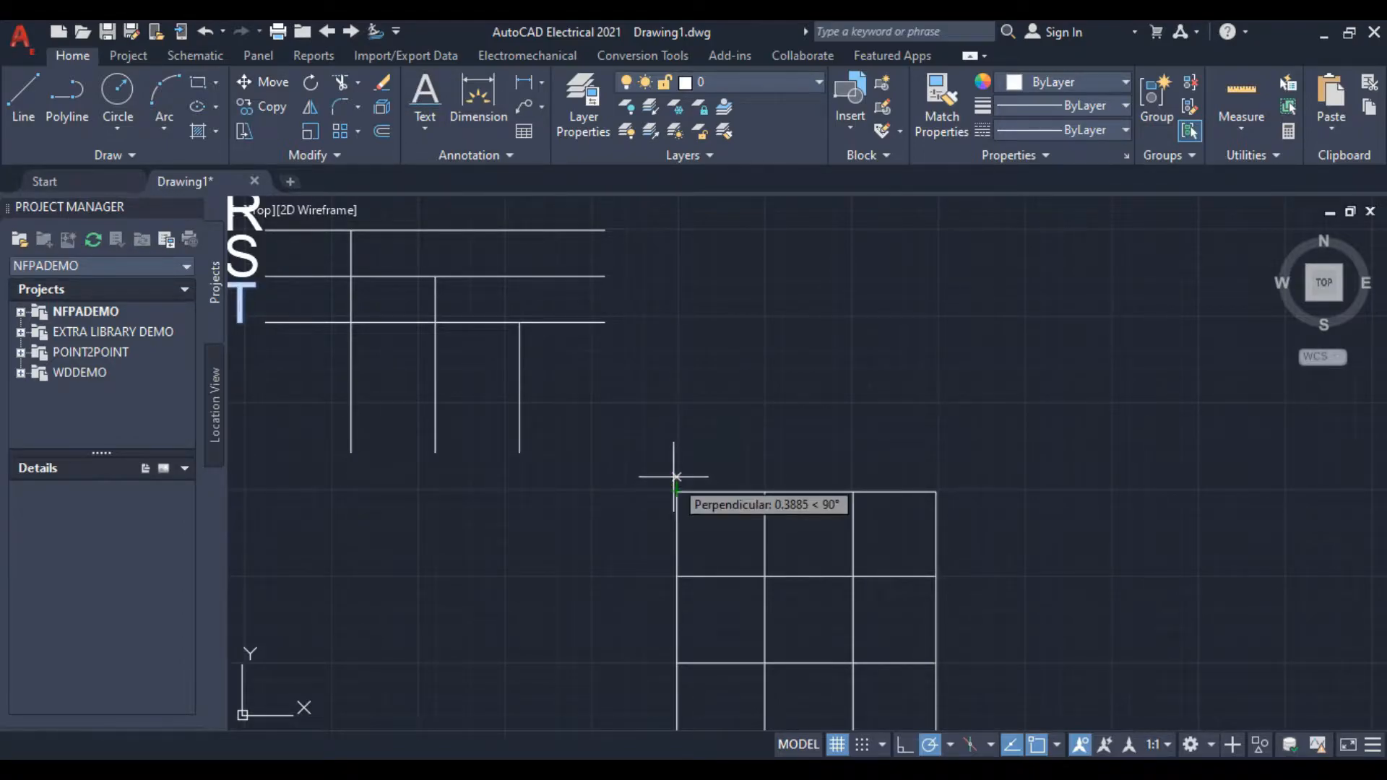
pyautogui.click(735, 469)
pyautogui.press('Return')
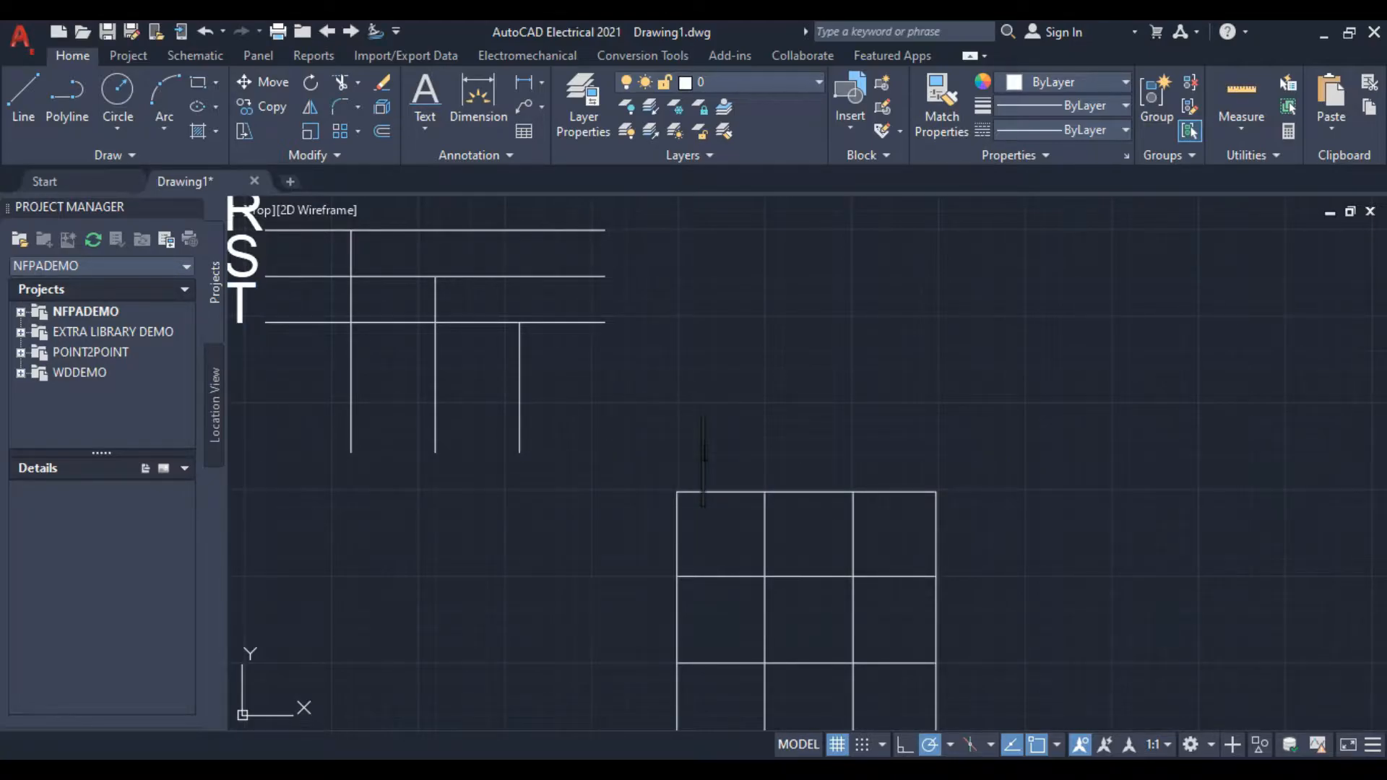
pyautogui.write(')')
pyautogui.press('BackSpace')
pyautogui.write('0')
pyautogui.press('Return')
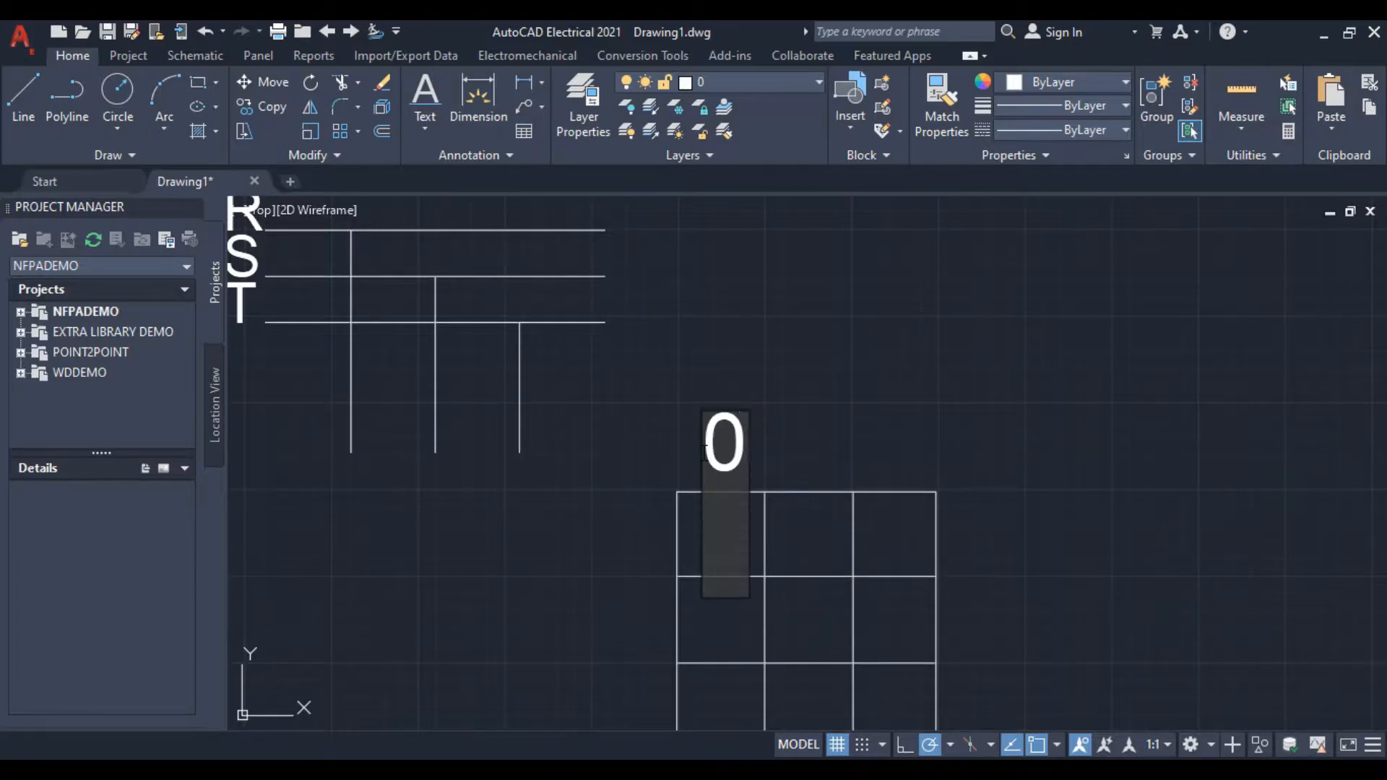
pyautogui.press('Return')
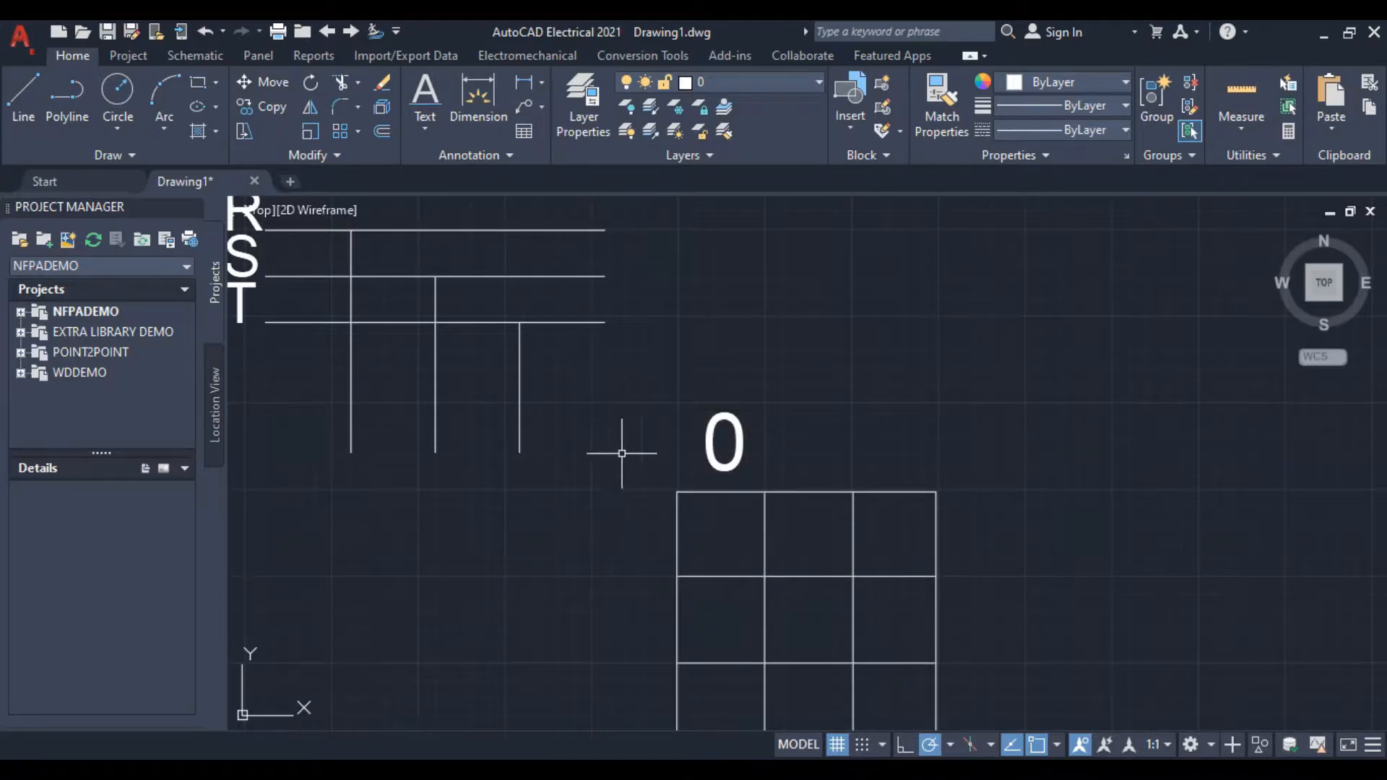
pyautogui.moveTo(729, 475); pyautogui.dragTo(553, 488, button='middle')
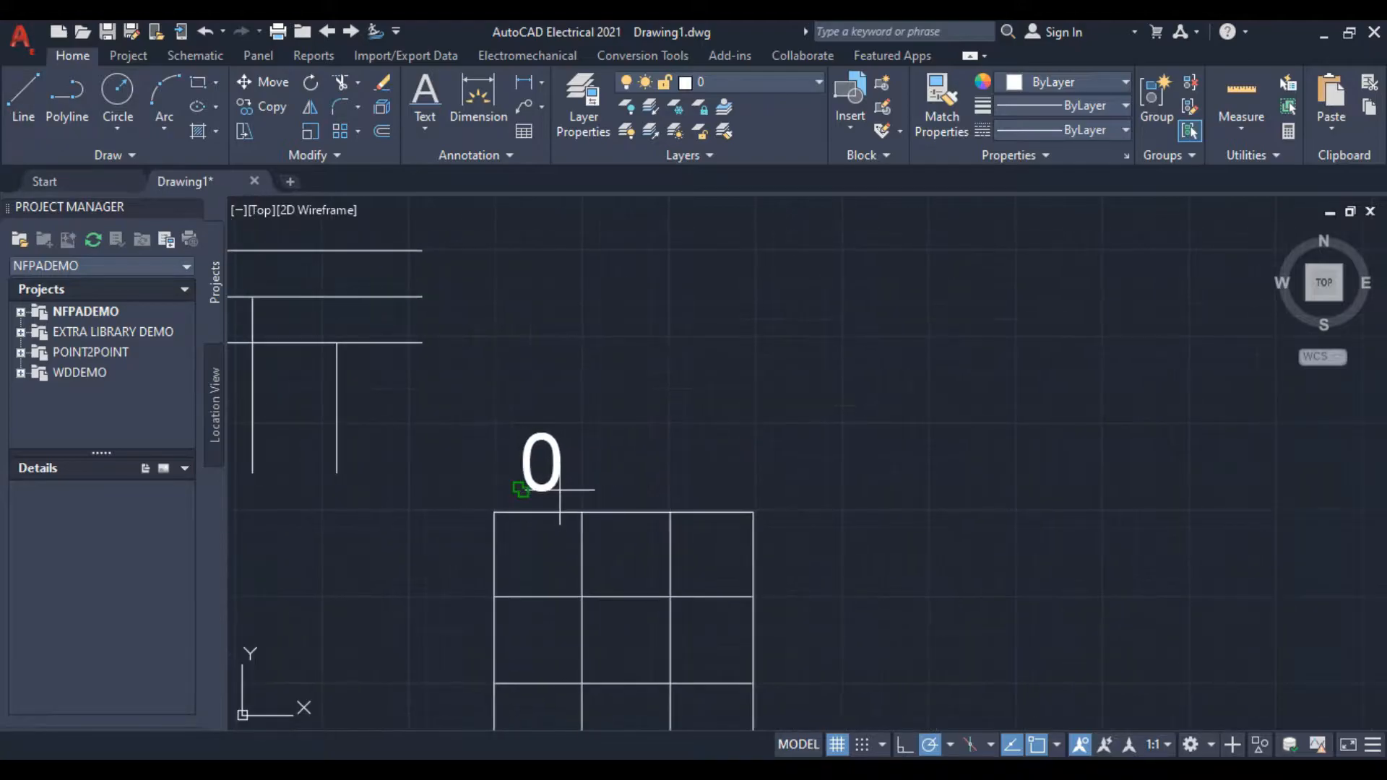
# Draw a Y-shaped star symbol from three short lines just above the grid's second column, level with the "0" heading
pyautogui.scroll(2, 555, 487)
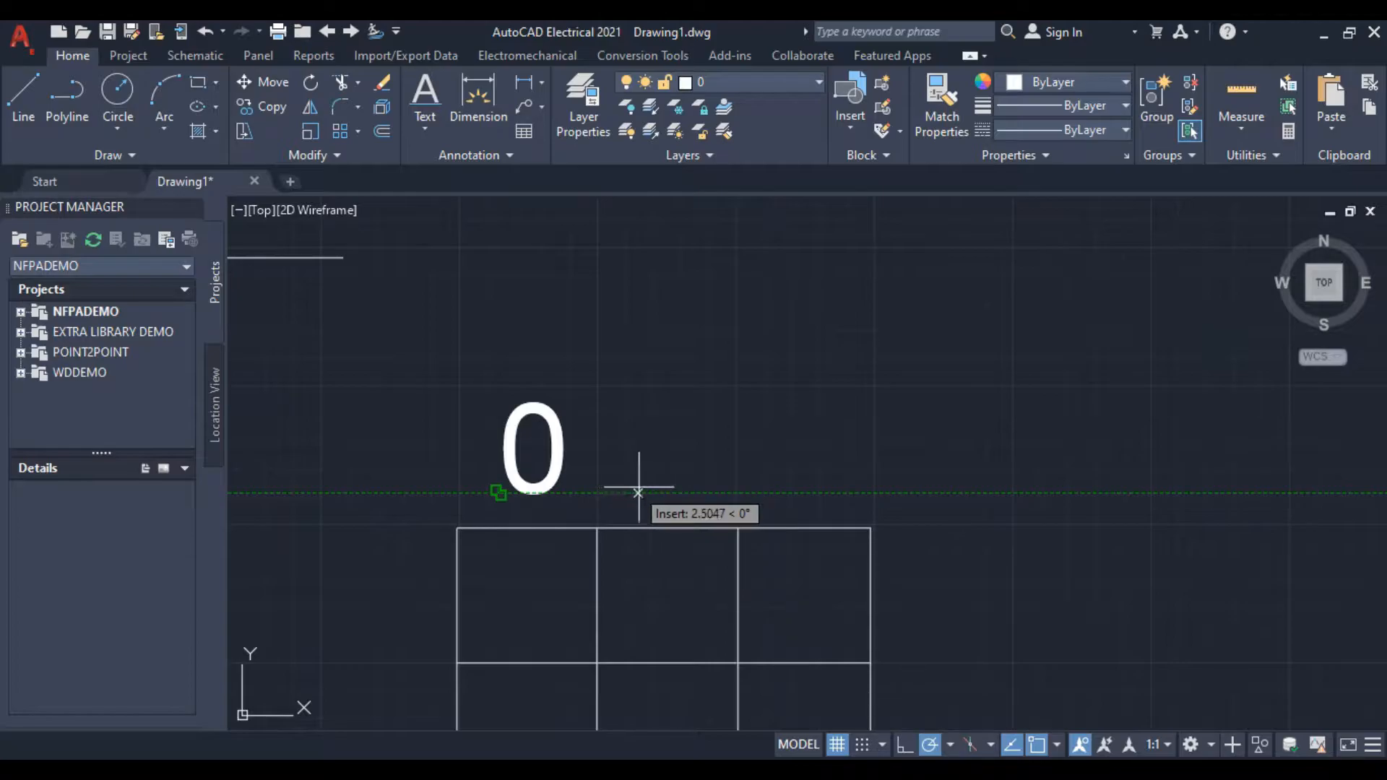
pyautogui.click(668, 493)
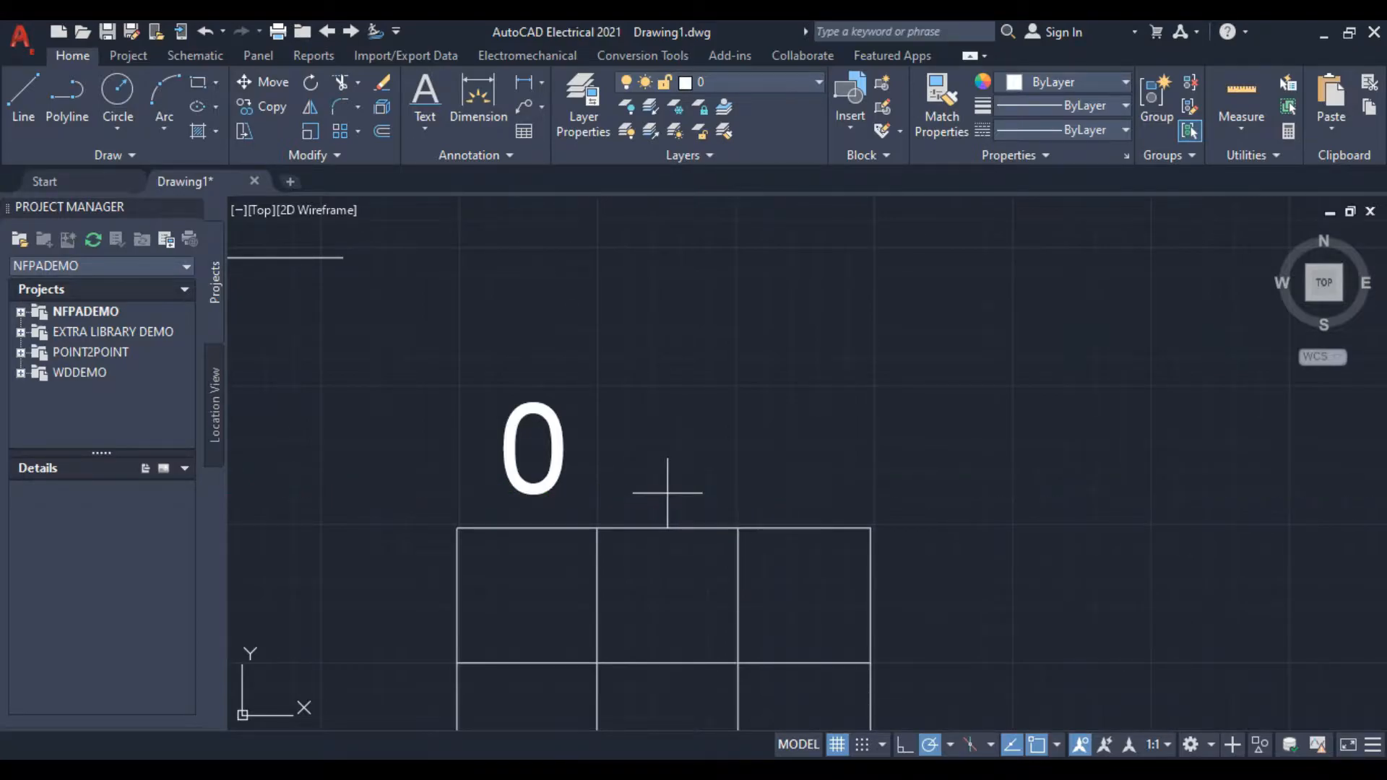
pyautogui.click(667, 434)
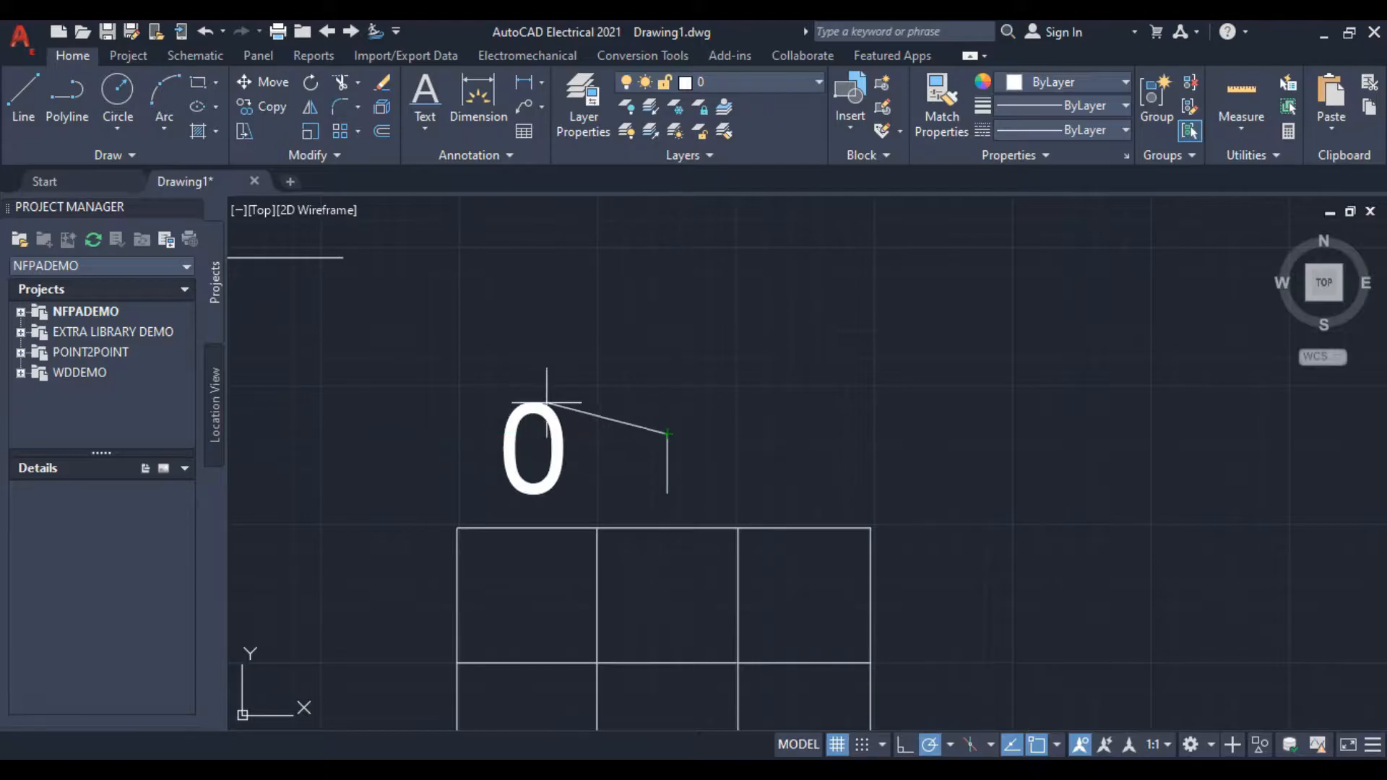
pyautogui.click(639, 402)
pyautogui.rightClick(639, 401)
pyautogui.click(706, 441)
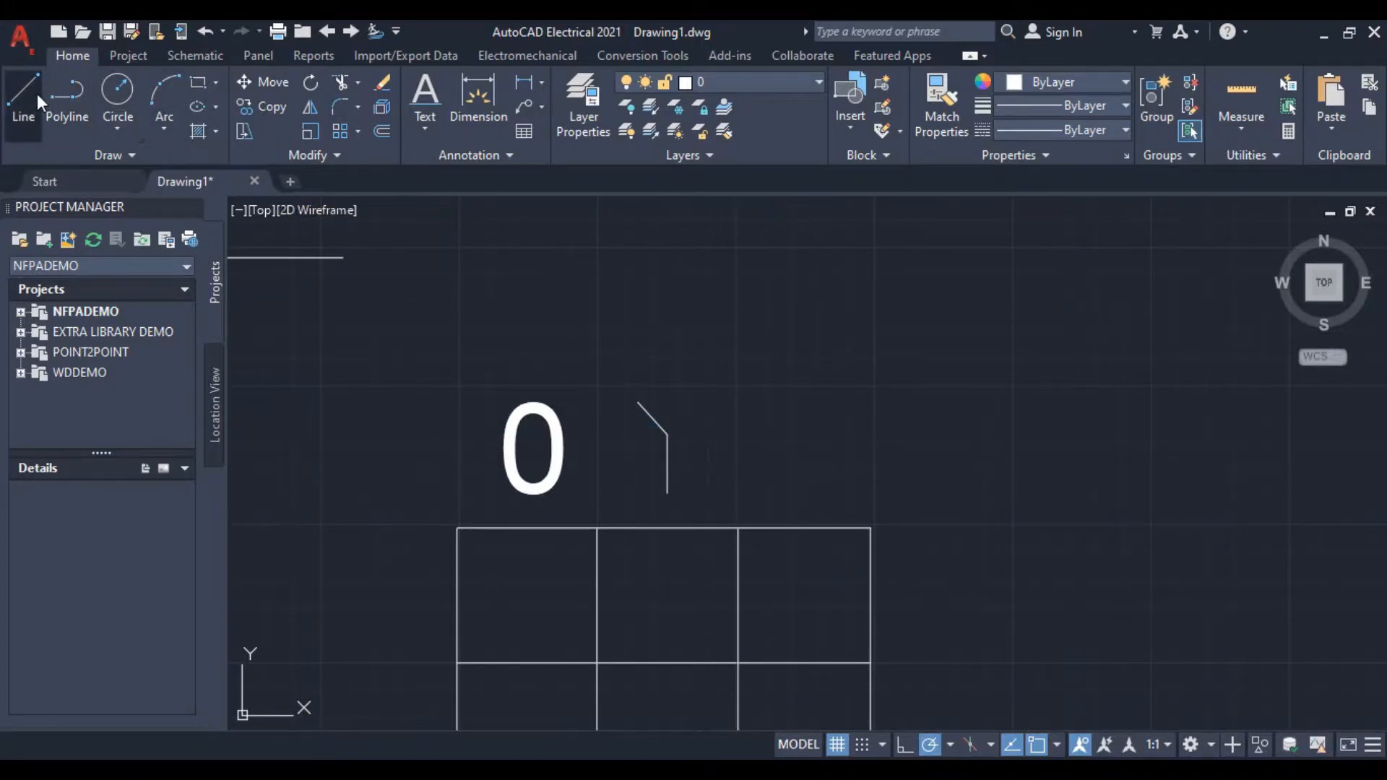
pyautogui.click(668, 433)
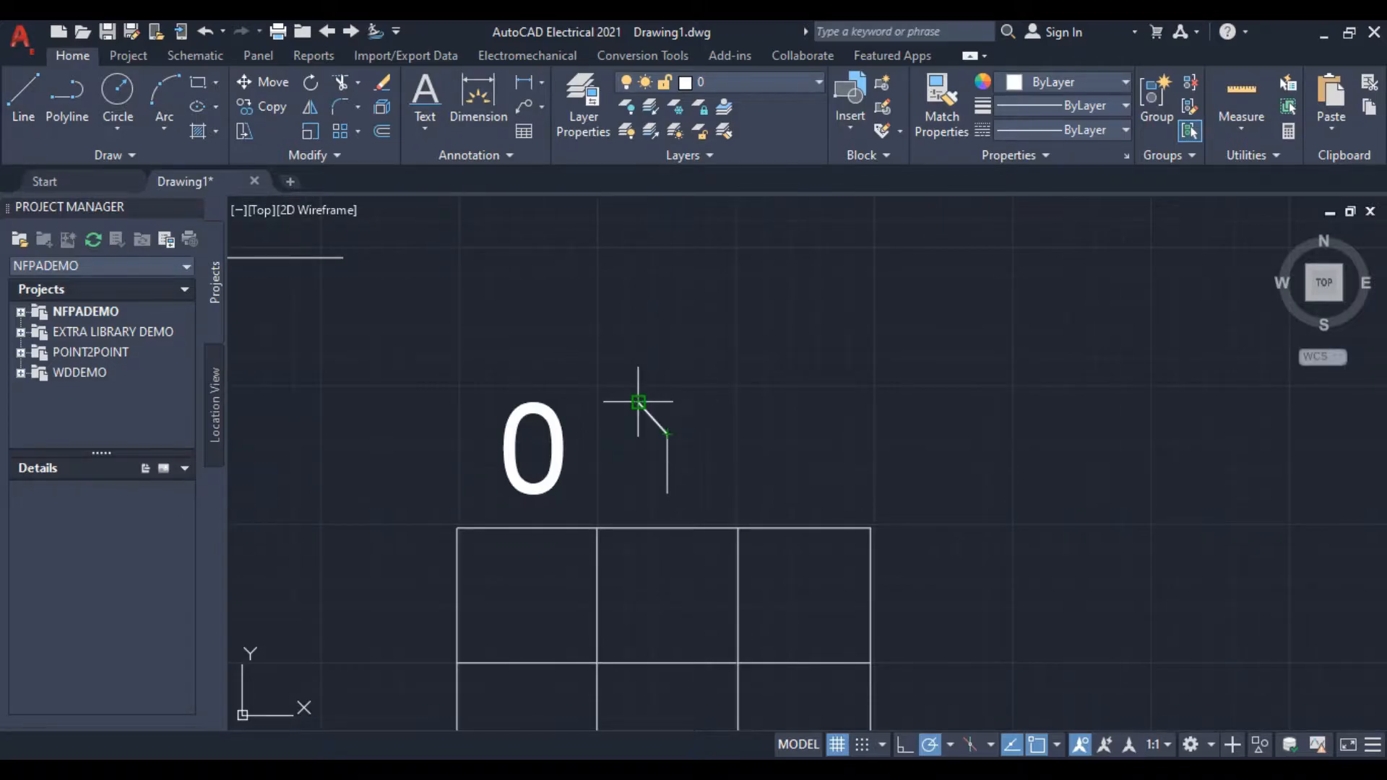
pyautogui.click(701, 402)
pyautogui.rightClick(695, 395)
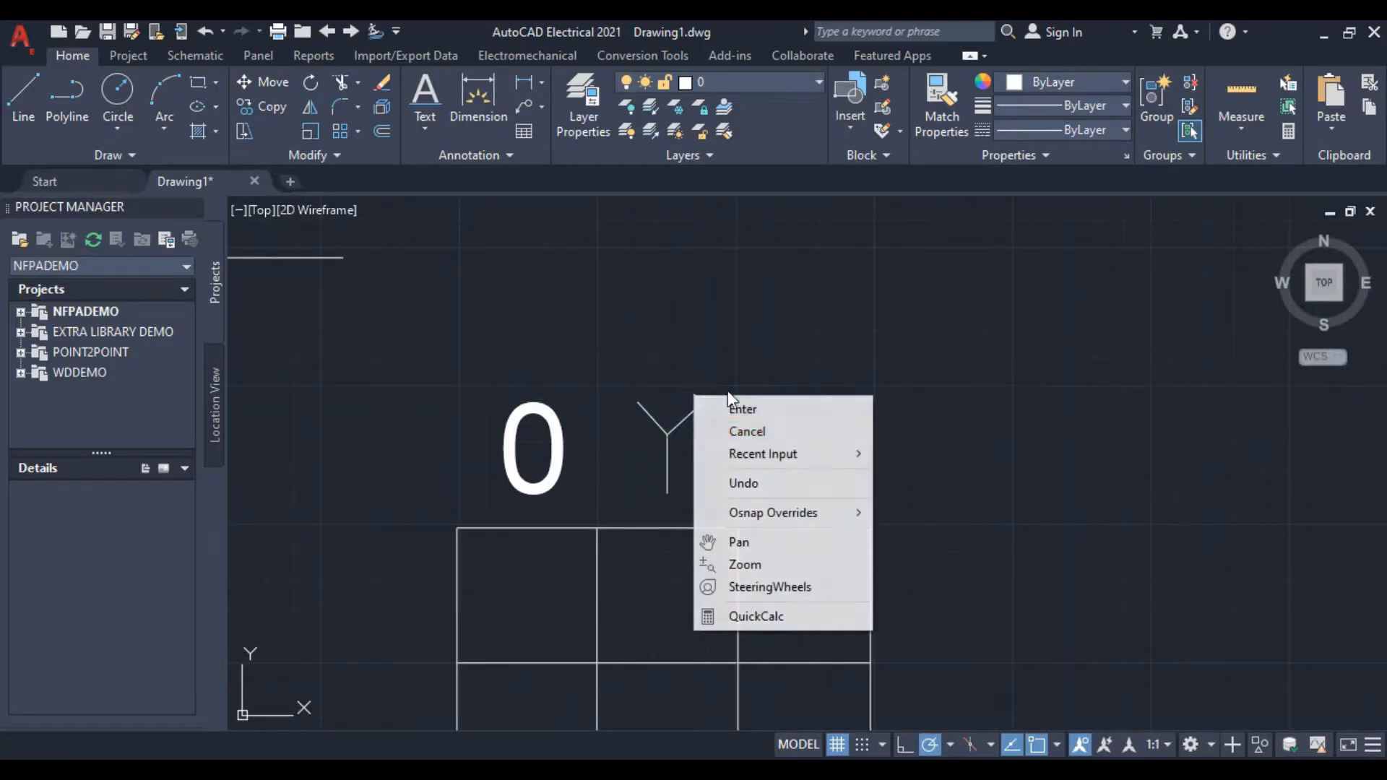
pyautogui.click(792, 437)
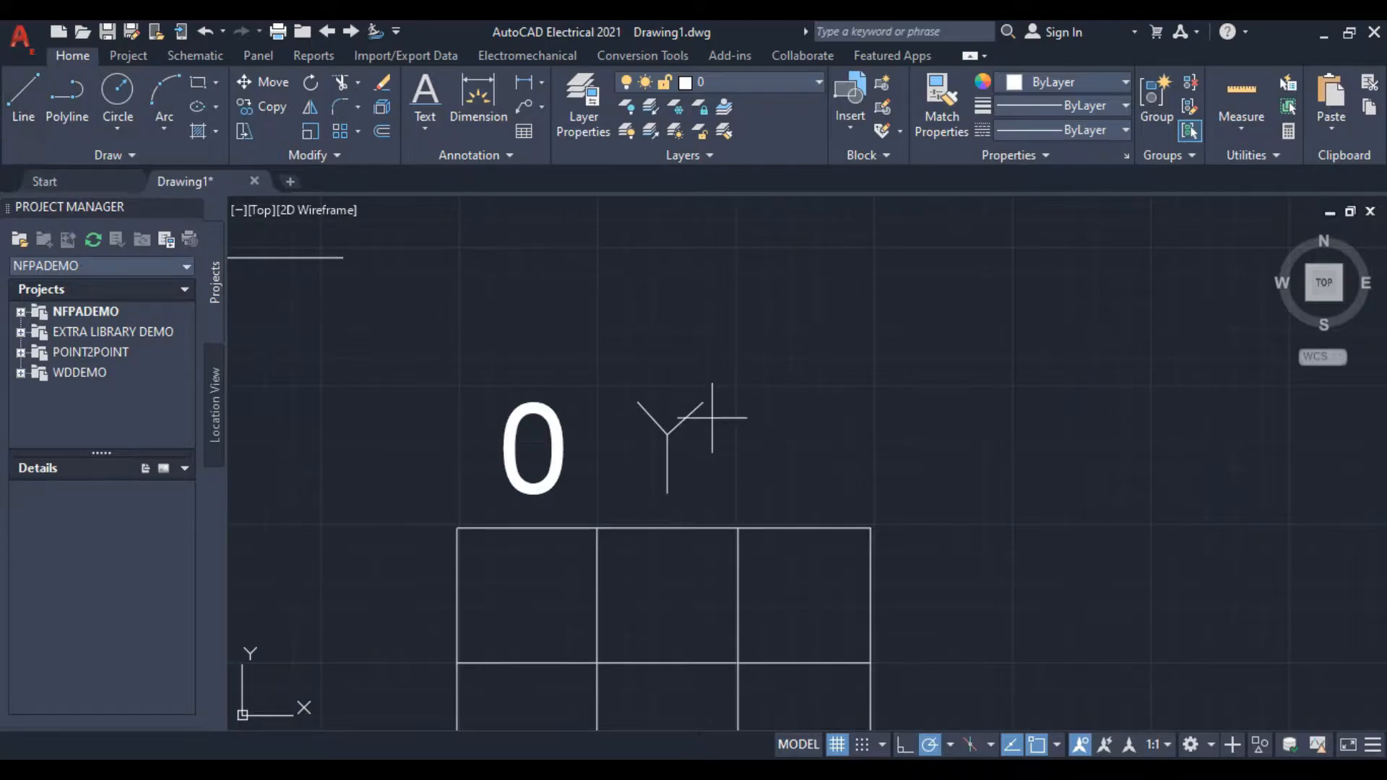
# Draw a small triangle with a horizontal base from connected lines just above the grid's third column
pyautogui.moveTo(887, 476); pyautogui.dragTo(688, 453, button='middle')
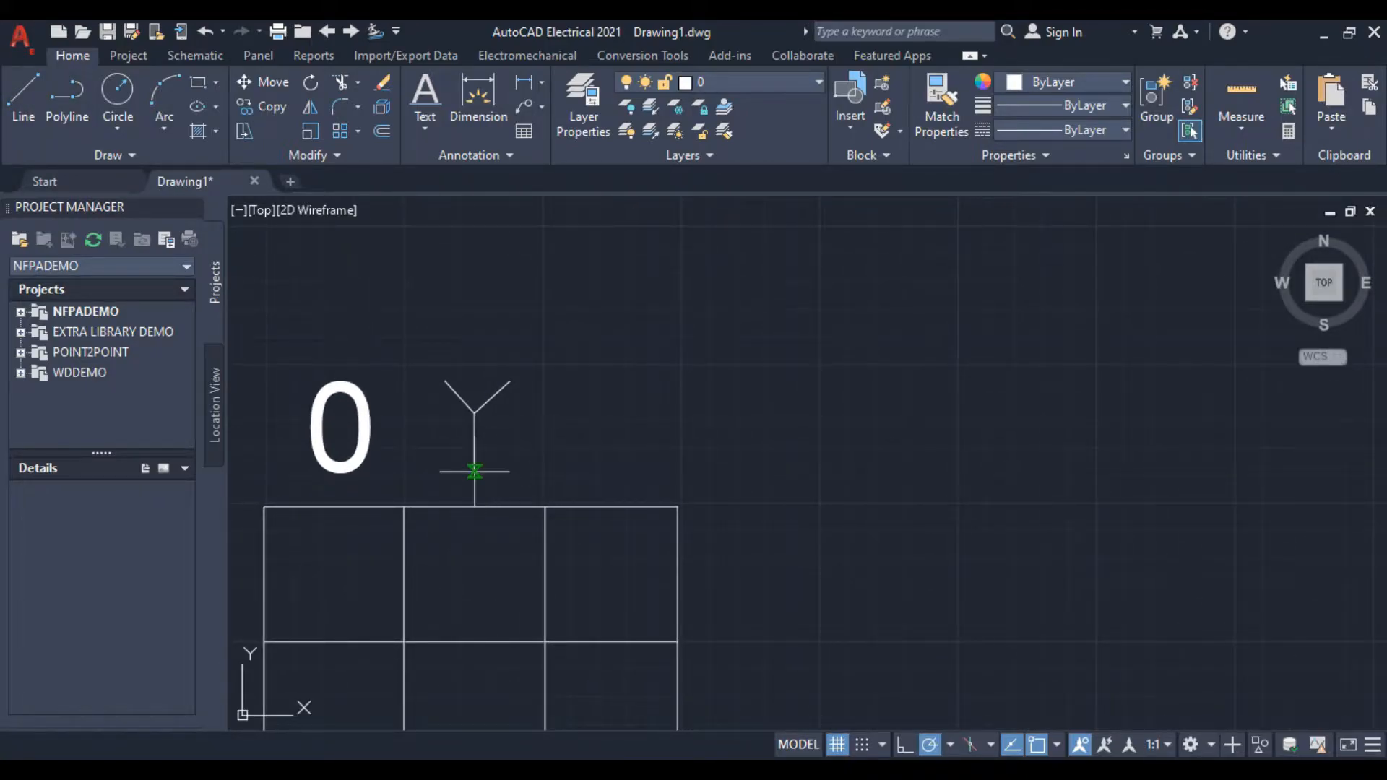
pyautogui.click(573, 474)
pyautogui.click(654, 473)
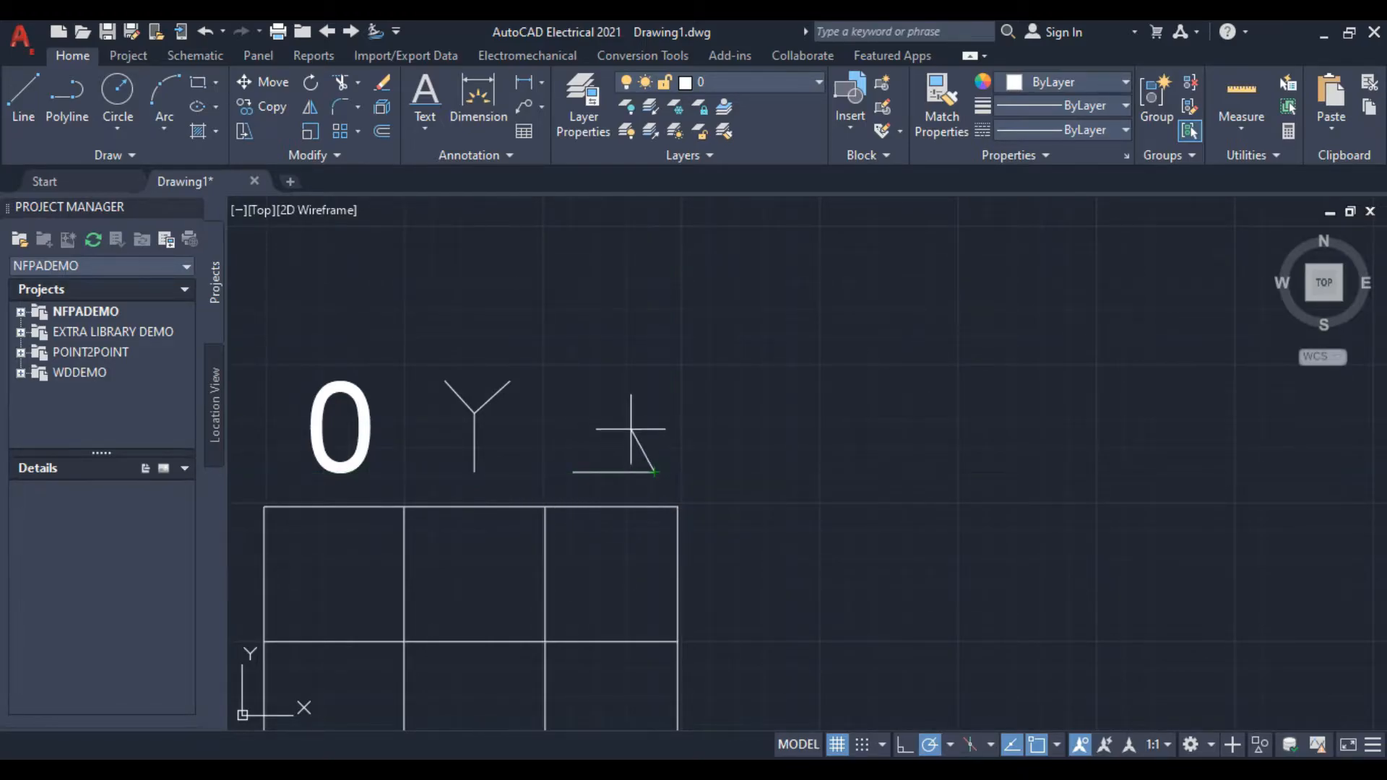
pyautogui.click(618, 405)
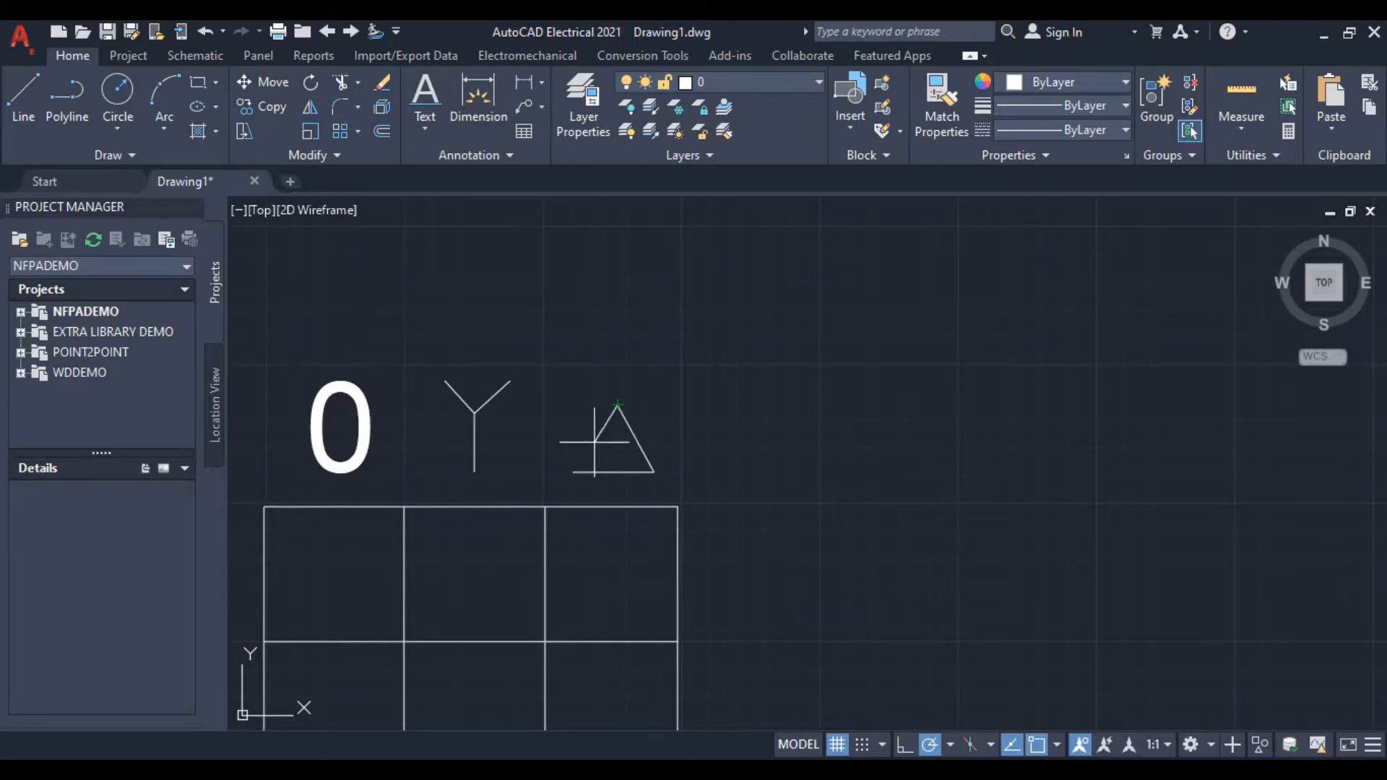
pyautogui.click(576, 462)
pyautogui.rightClick(598, 406)
pyautogui.click(712, 444)
# Try to adjust the triangle's apex, and erase its two slanted sides so only the horizontal base is left
pyautogui.click(626, 415)
pyautogui.click(617, 404)
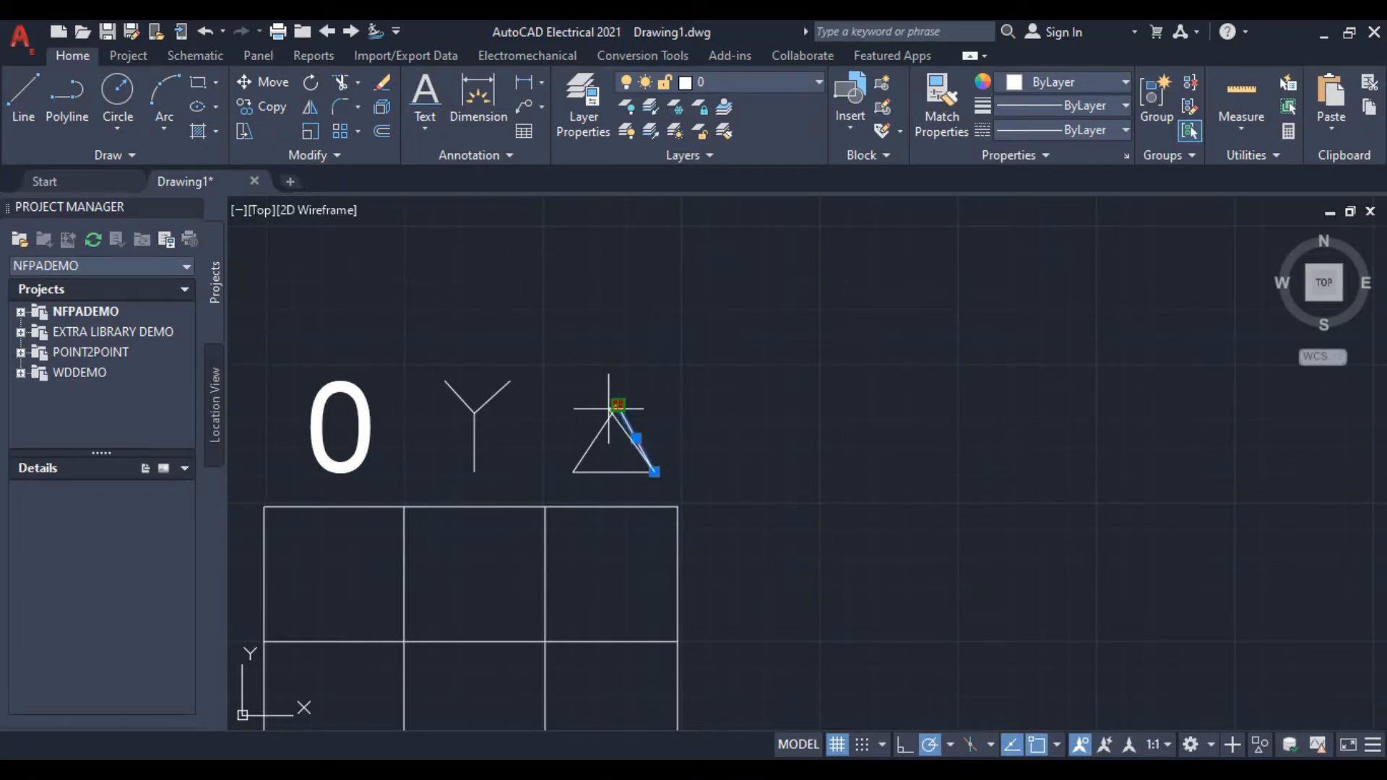
pyautogui.click(618, 404)
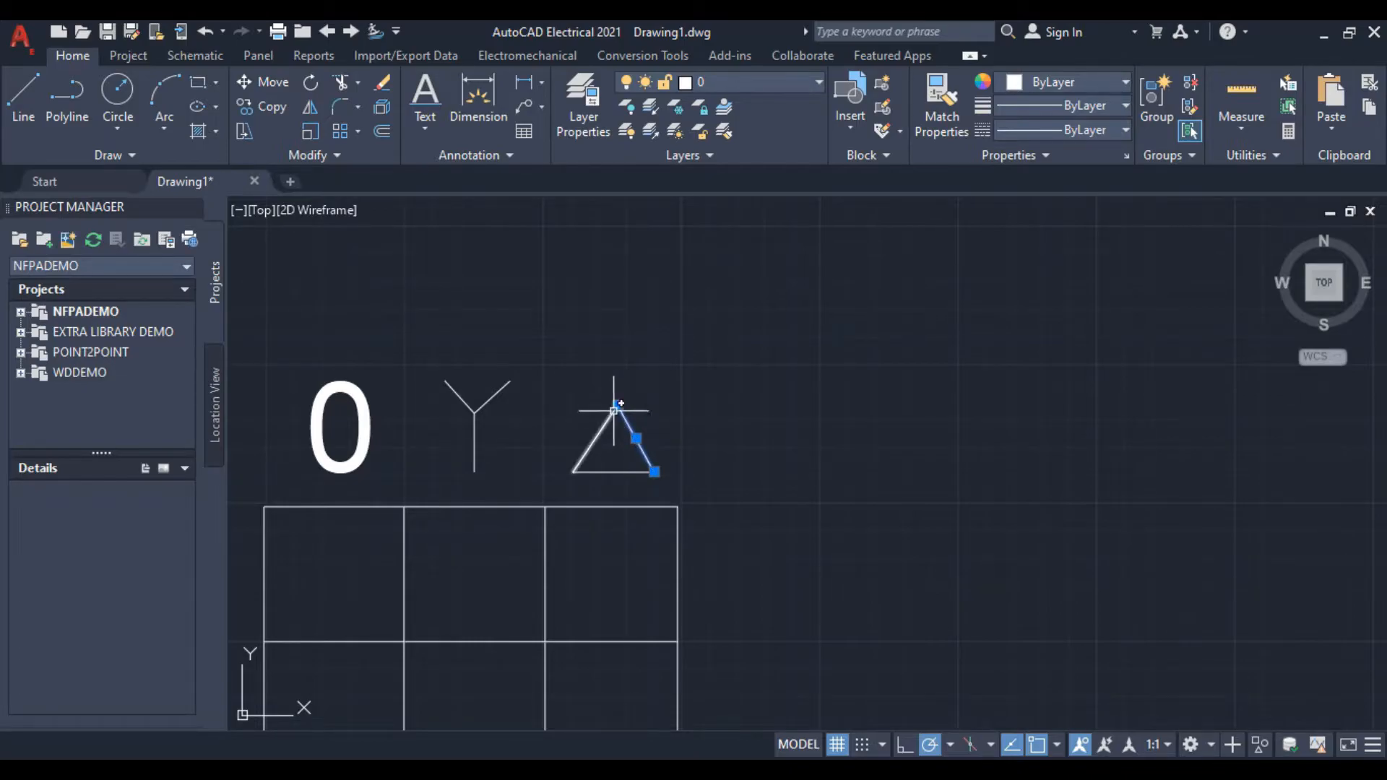
pyautogui.click(607, 420)
pyautogui.rightClick(615, 375)
pyautogui.click(687, 415)
# Draw a new slanted line from the left end of the triangle's base up to apex height
pyautogui.click(25, 94)
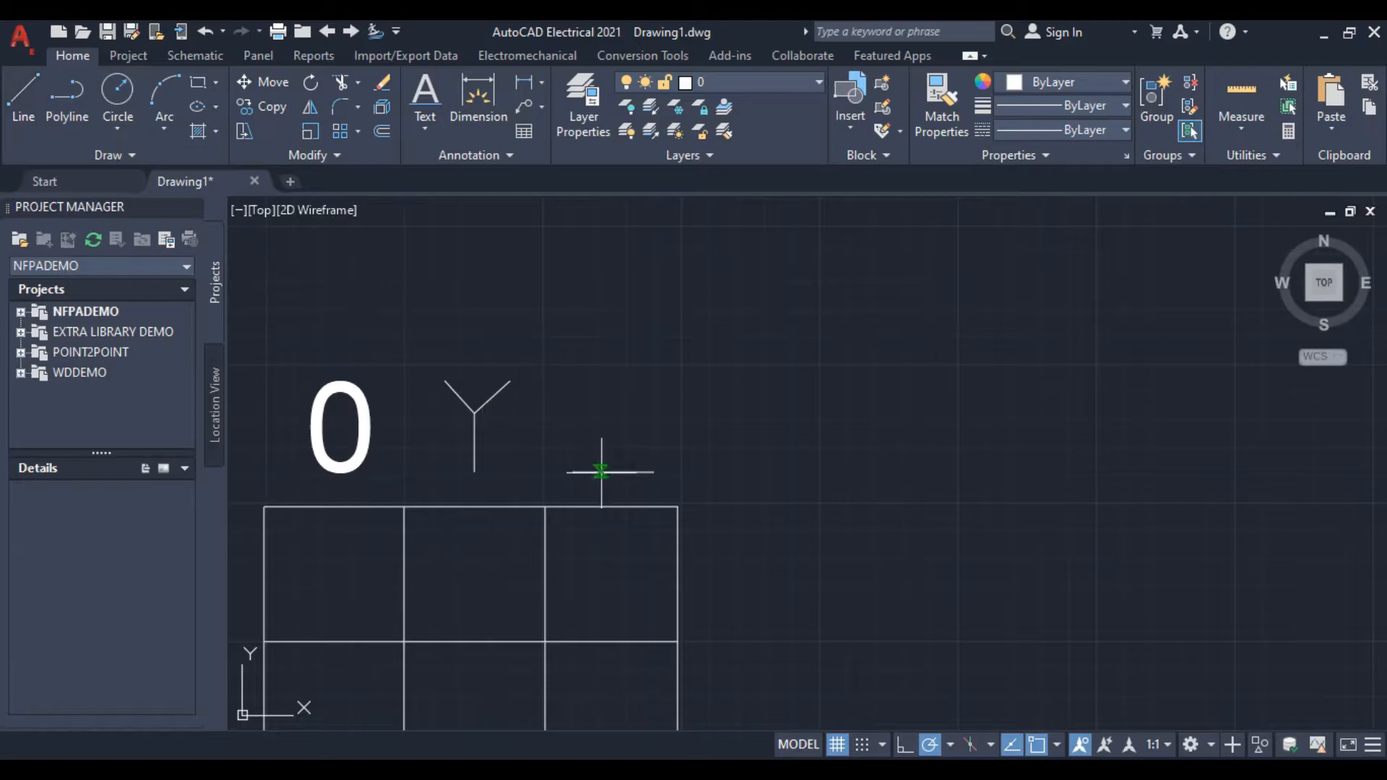
pyautogui.click(573, 472)
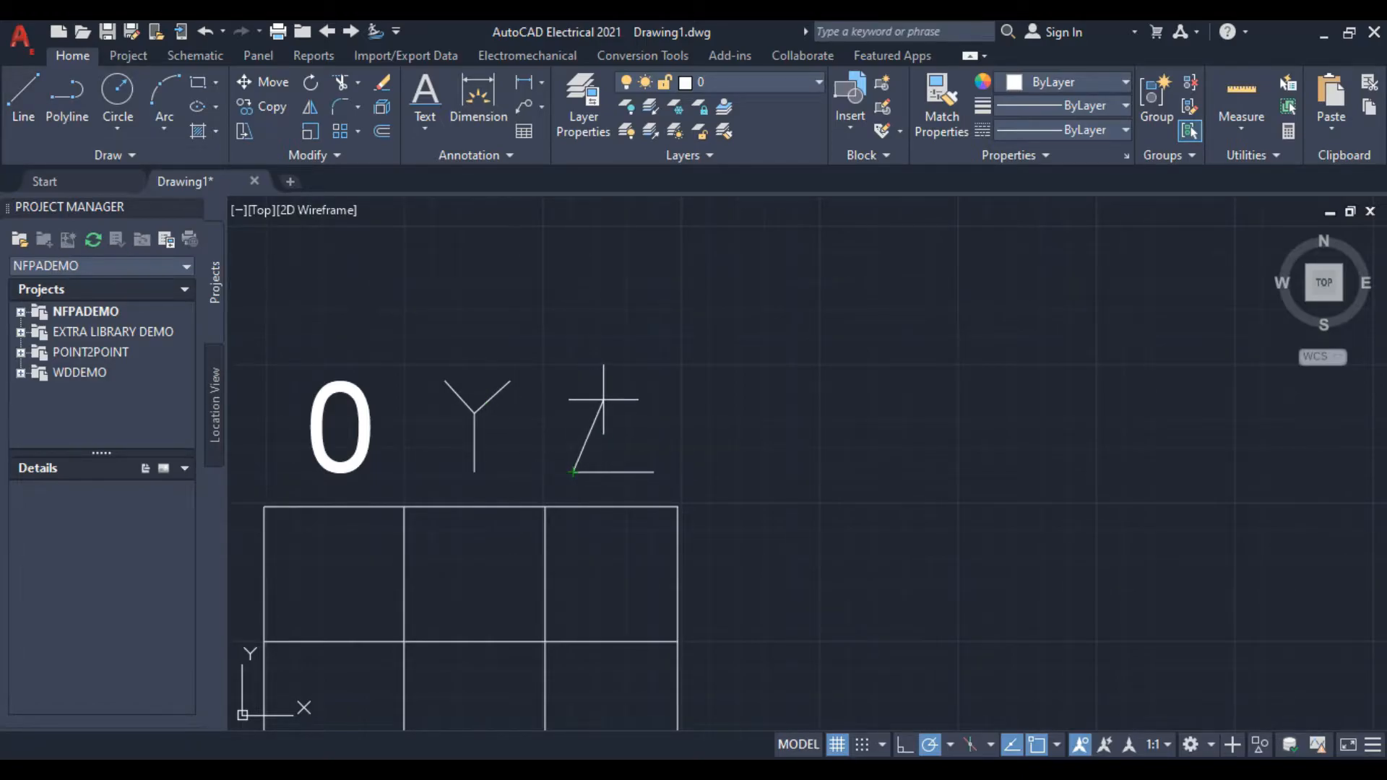
pyautogui.rightClick(610, 399)
pyautogui.click(650, 434)
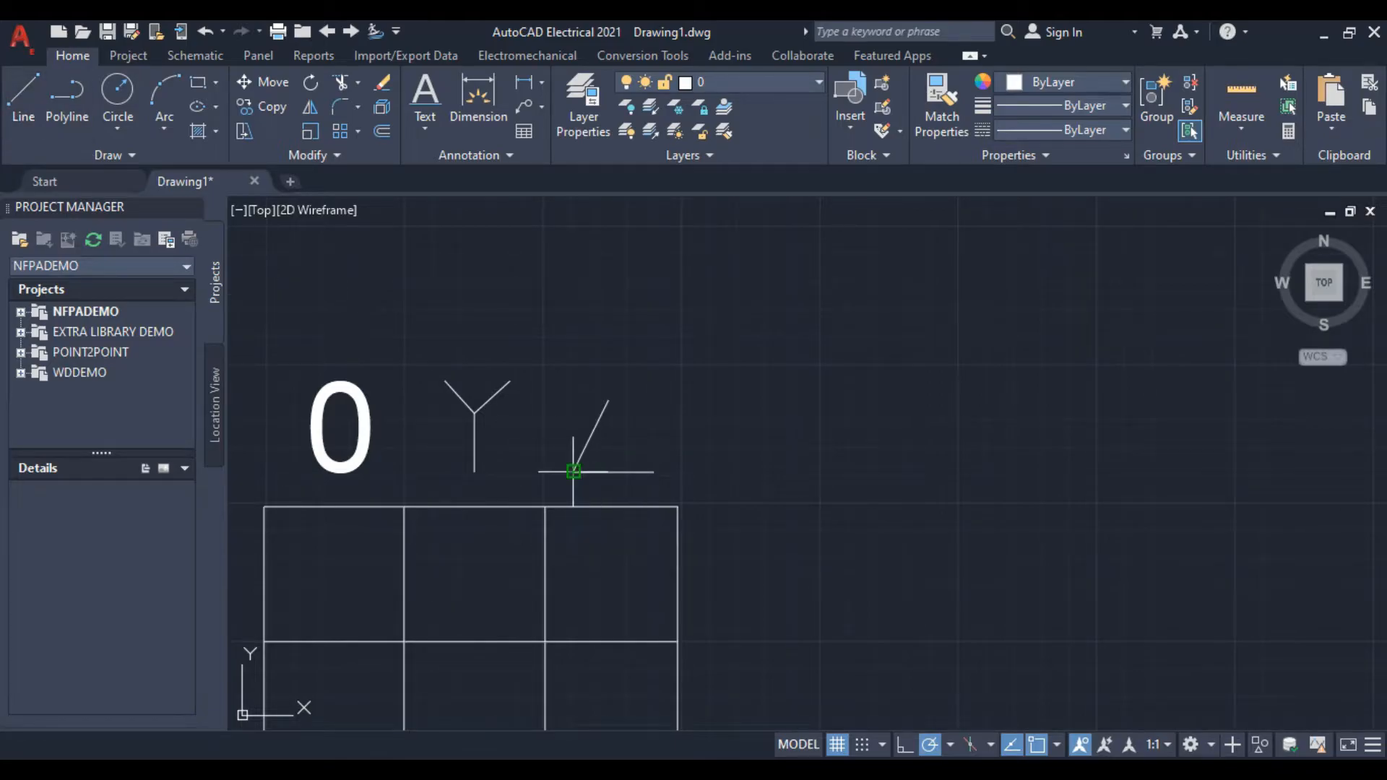
# Draw a vertical guide line up from the base's midpoint and attach the slanted side's upper end to it
pyautogui.click(613, 471)
pyautogui.rightClick(615, 377)
pyautogui.click(665, 412)
pyautogui.click(596, 427)
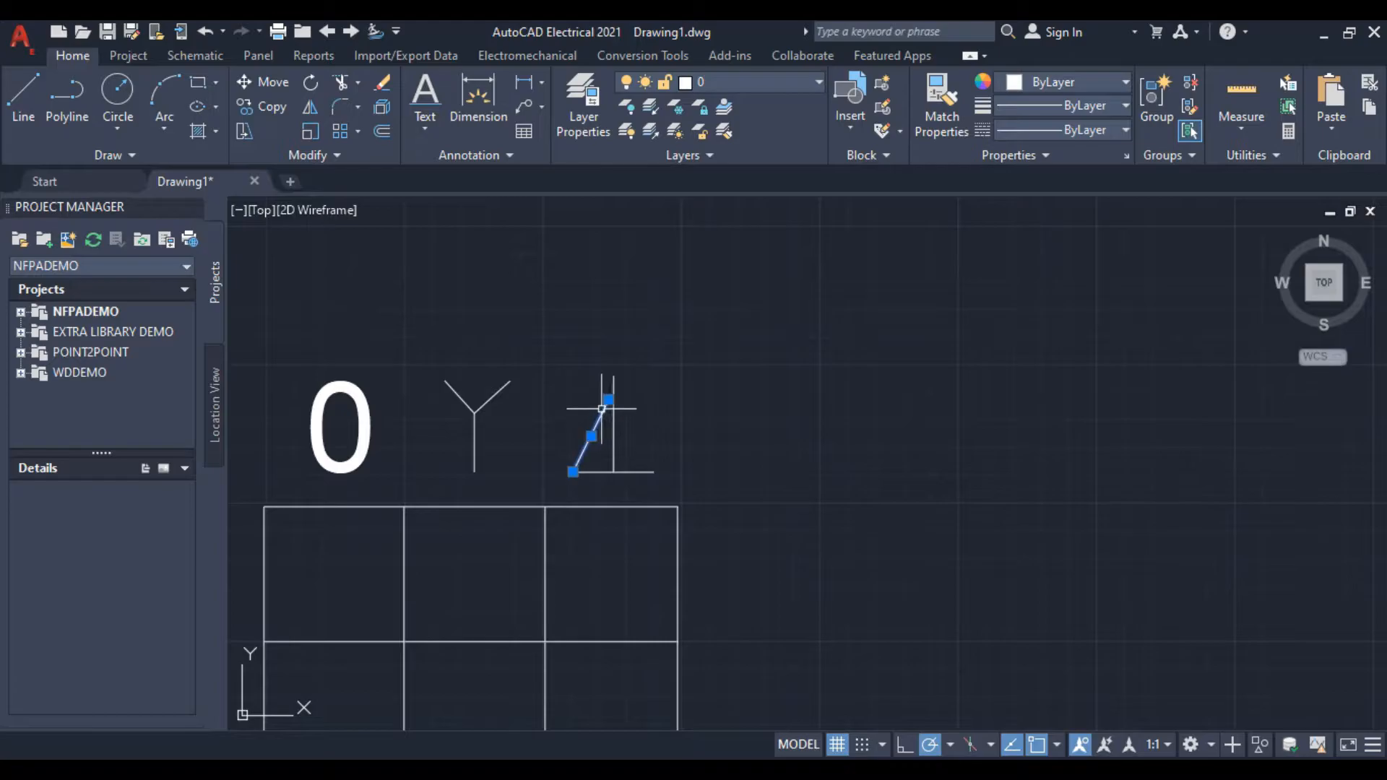
pyautogui.click(613, 400)
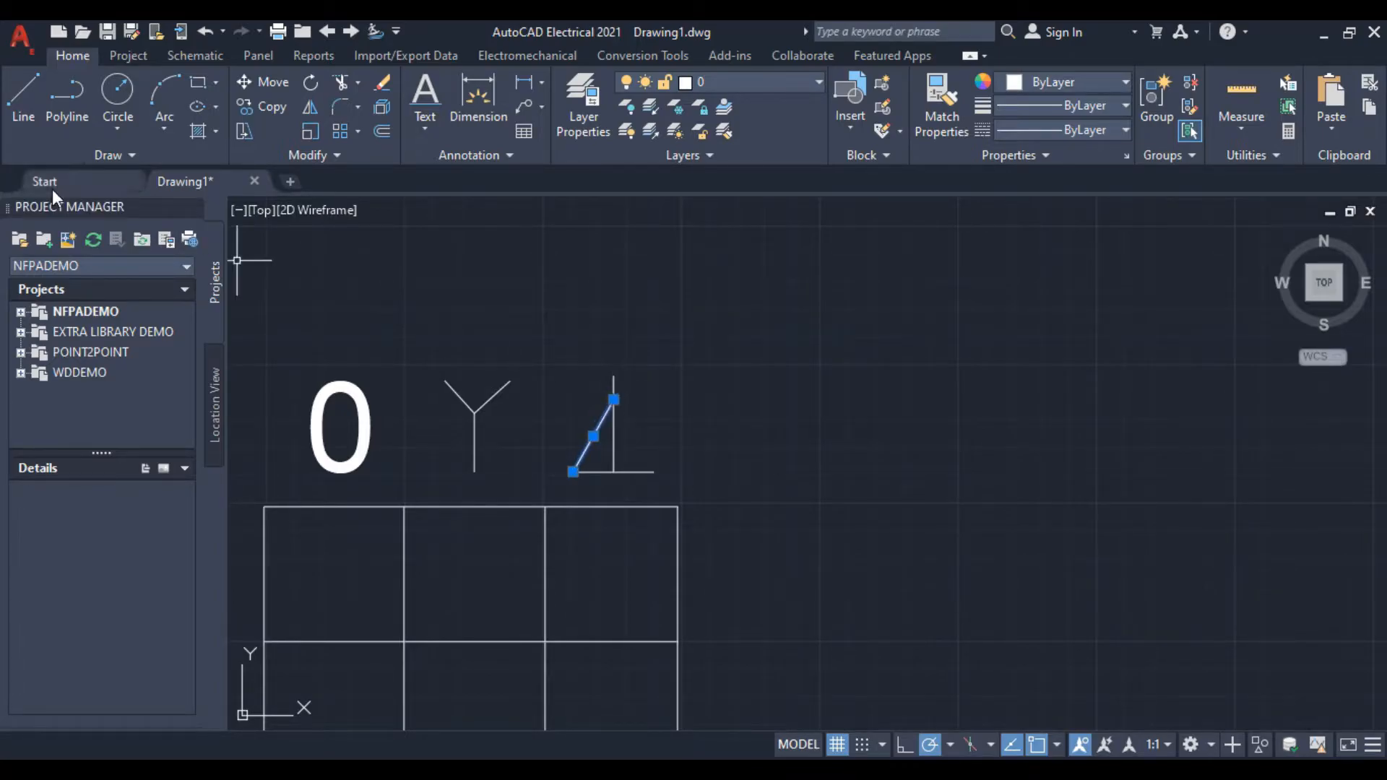
# Close the triangle with a line from the base's right end to the apex, and erase the vertical guide line
pyautogui.click(32, 131)
pyautogui.click(653, 473)
pyautogui.click(613, 400)
pyautogui.rightClick(700, 433)
pyautogui.click(761, 463)
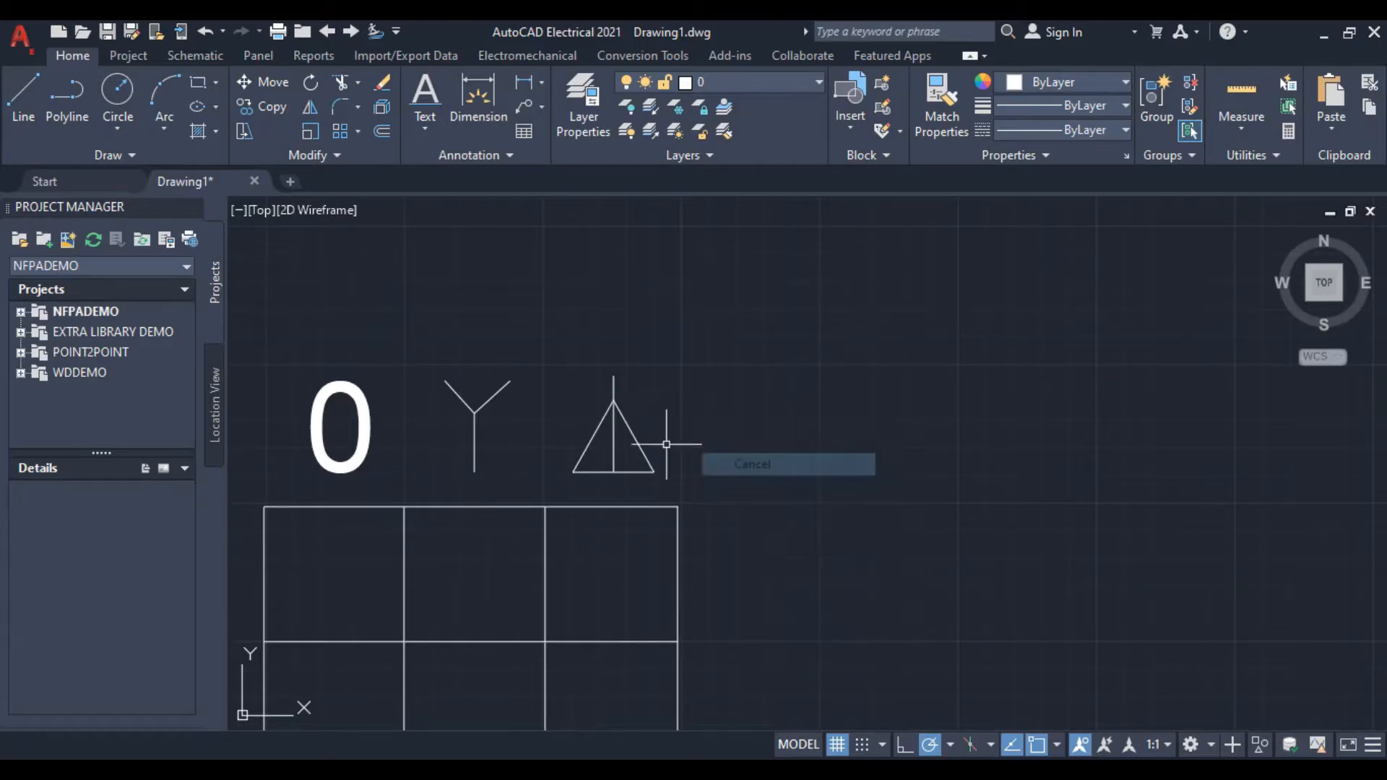
pyautogui.rightClick(723, 365)
pyautogui.click(753, 393)
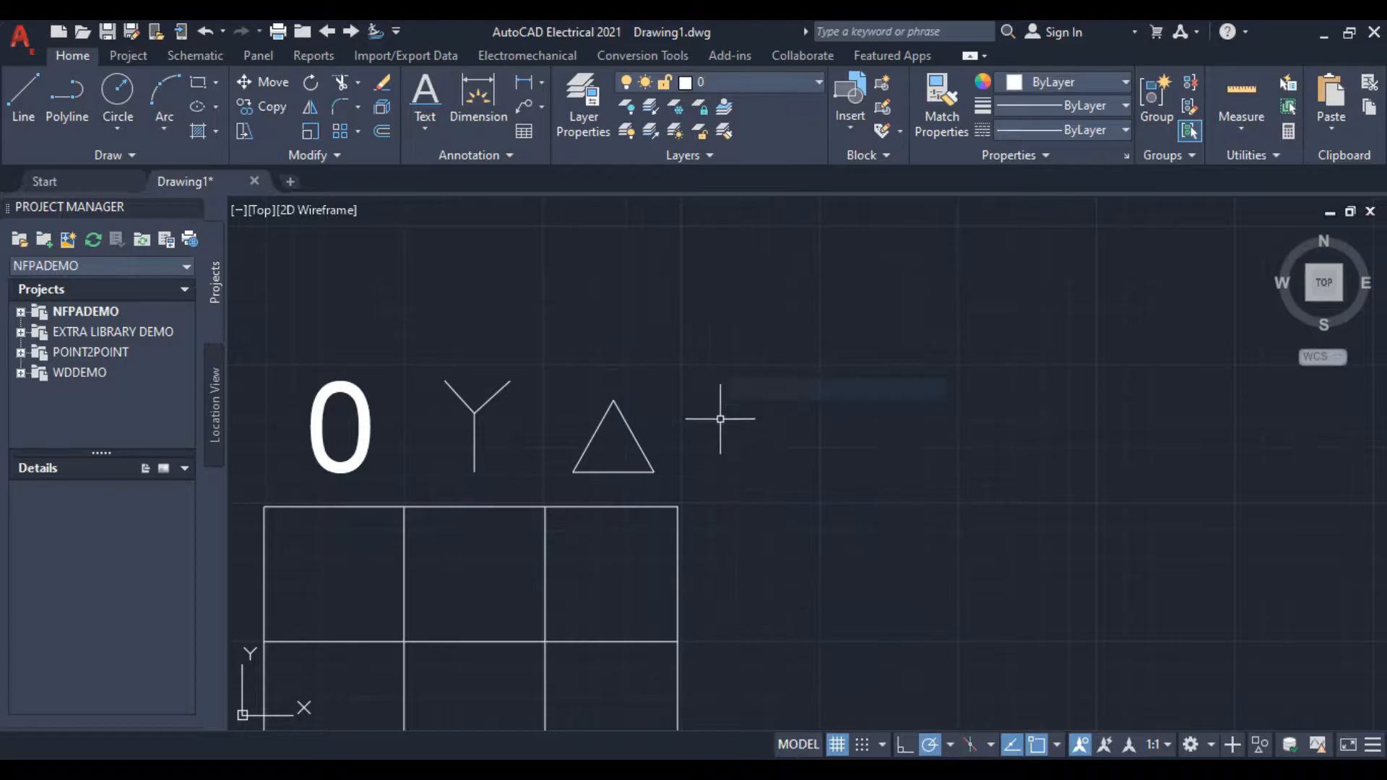
# Draw both diagonals corner to corner in the first-row cell of the Y column to form a cross
pyautogui.scroll(-4, 704, 438)
pyautogui.scroll(-2, 783, 539)
pyautogui.moveTo(743, 546); pyautogui.dragTo(767, 411, button='middle')
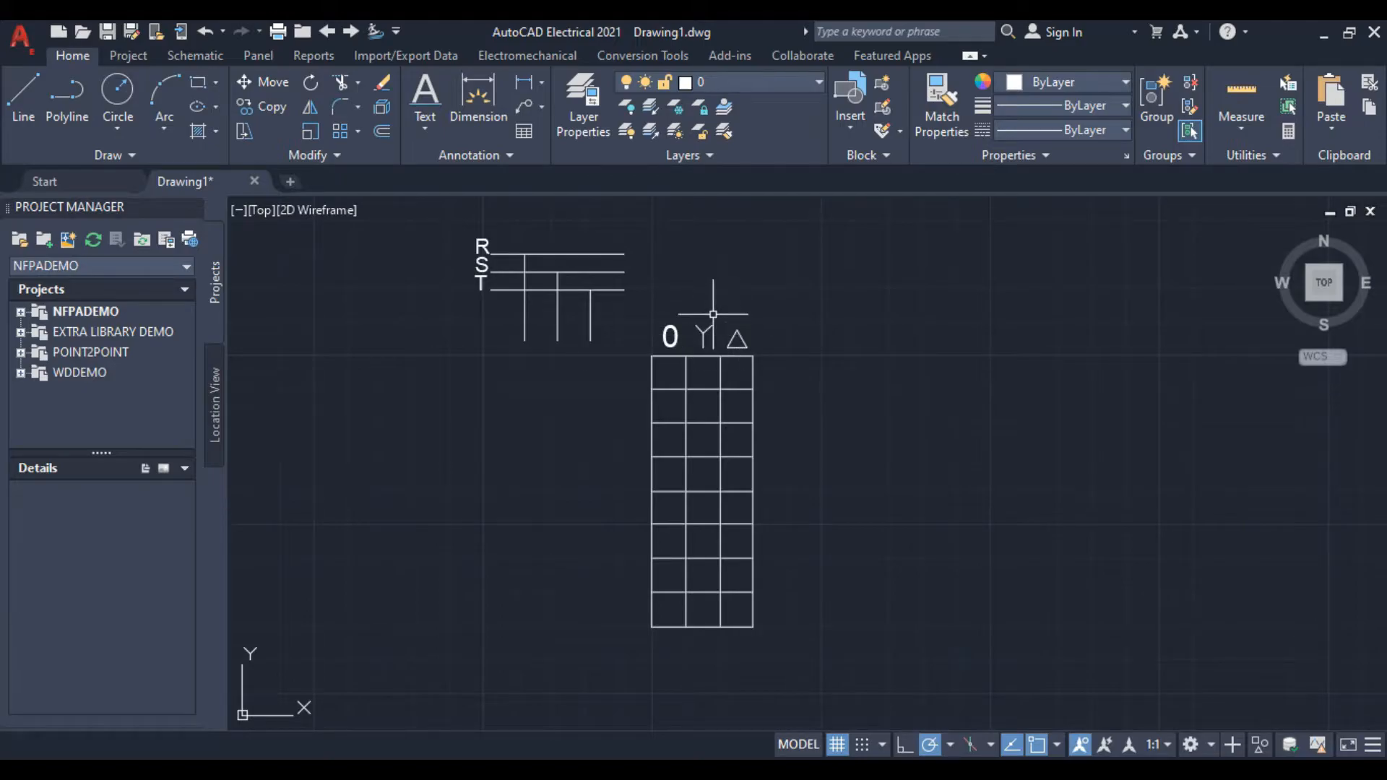
pyautogui.scroll(2, 709, 316)
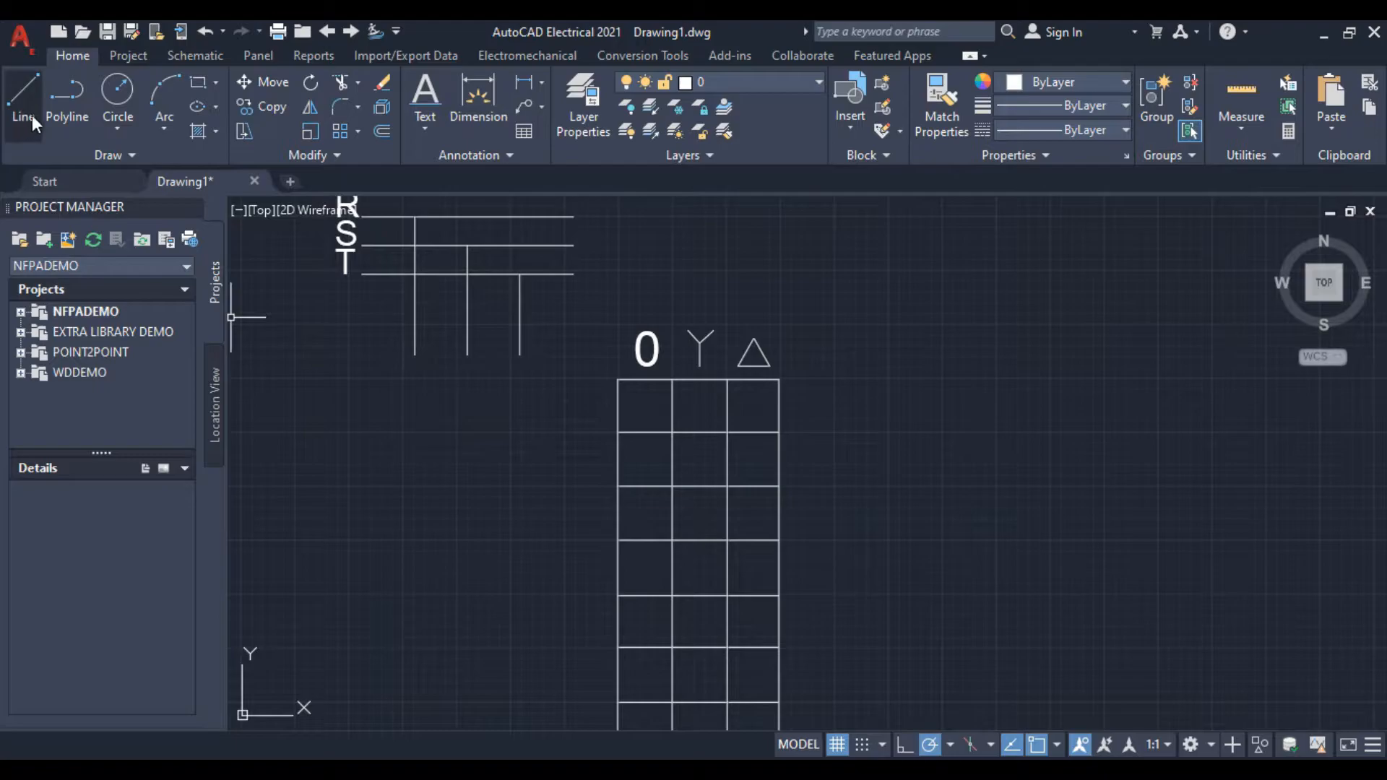
pyautogui.scroll(2, 676, 509)
pyautogui.moveTo(688, 394); pyautogui.dragTo(623, 513, button='middle')
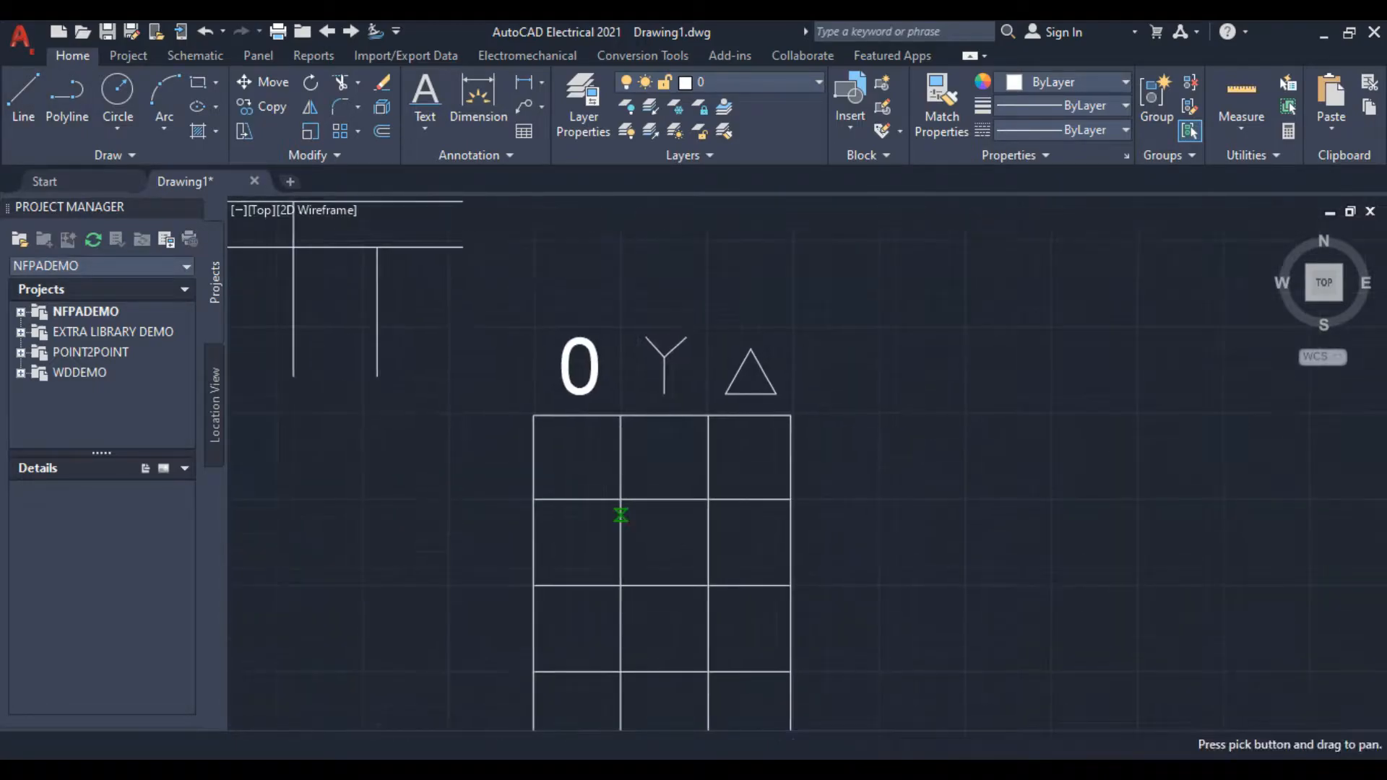
pyautogui.click(621, 498)
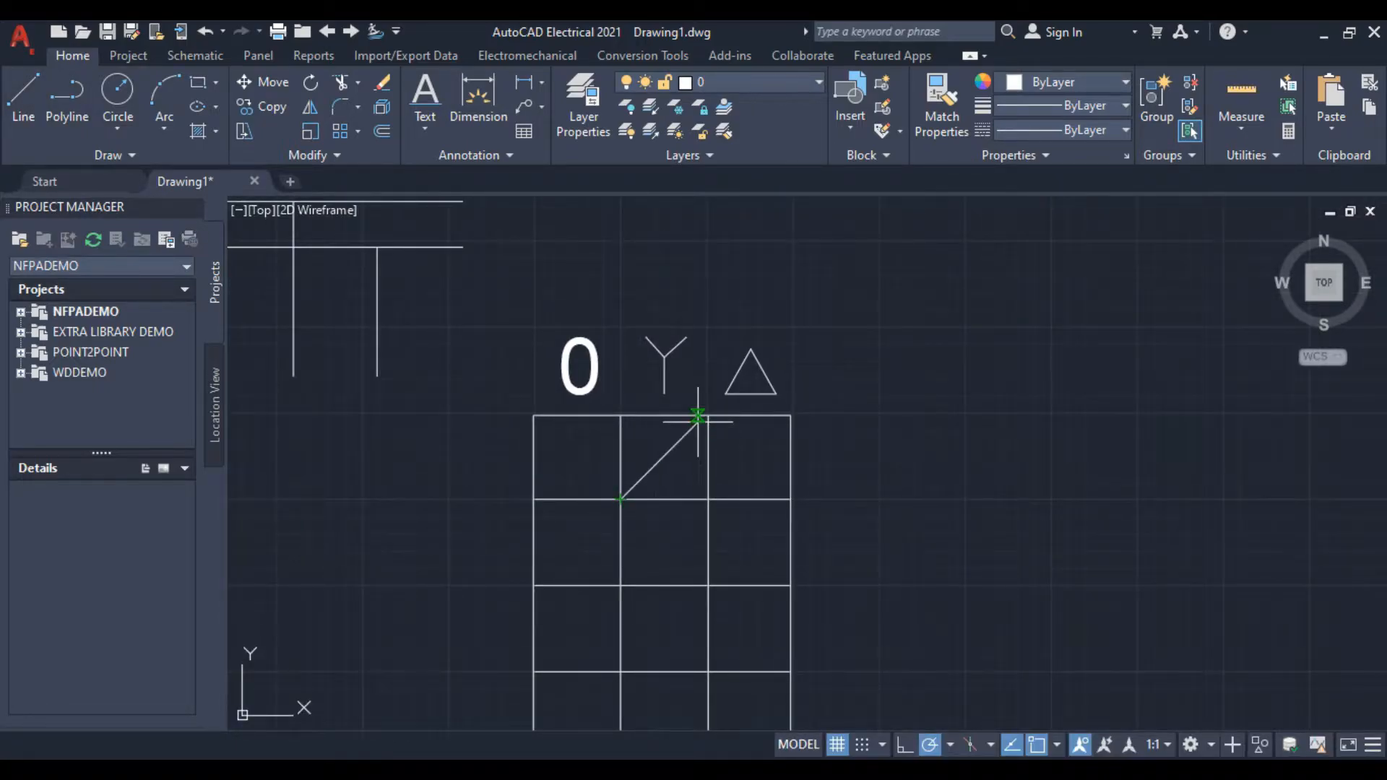
pyautogui.rightClick(762, 423)
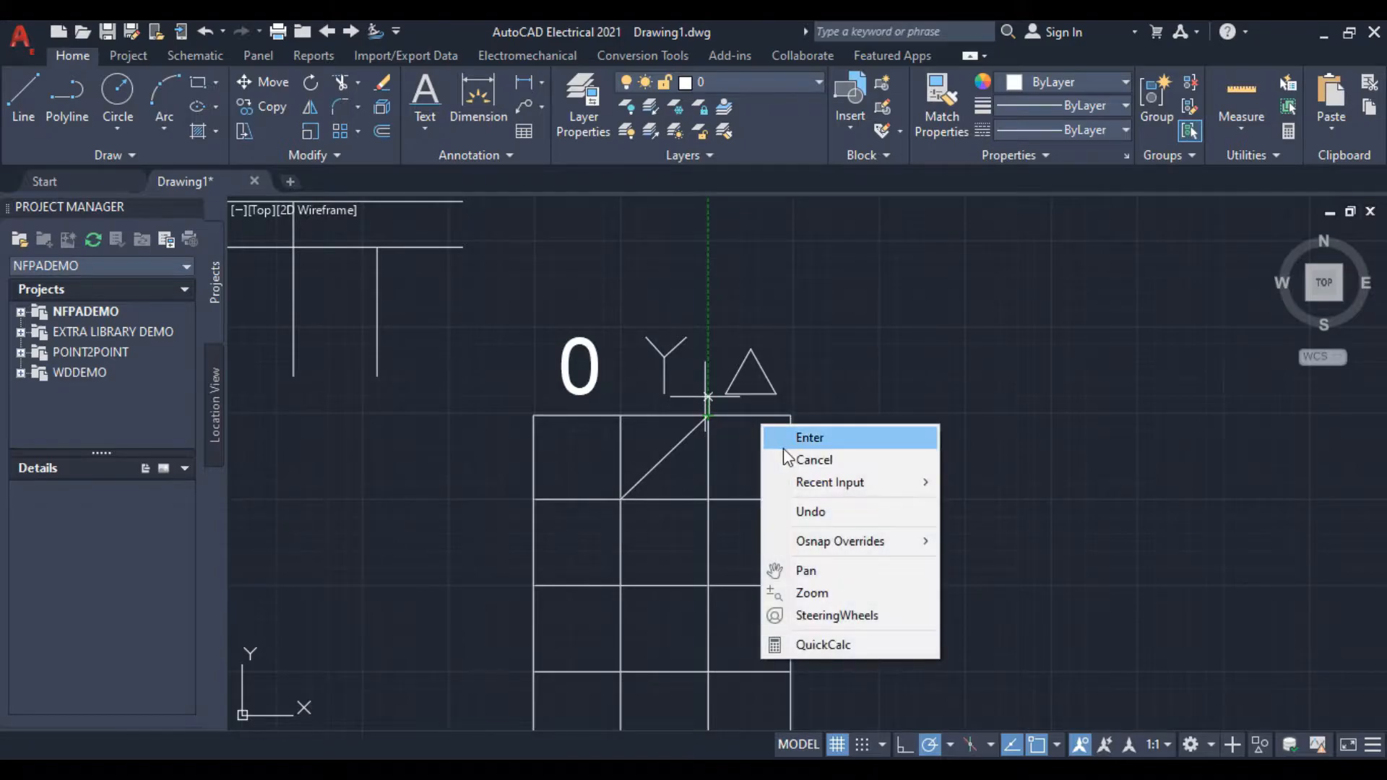
pyautogui.click(798, 459)
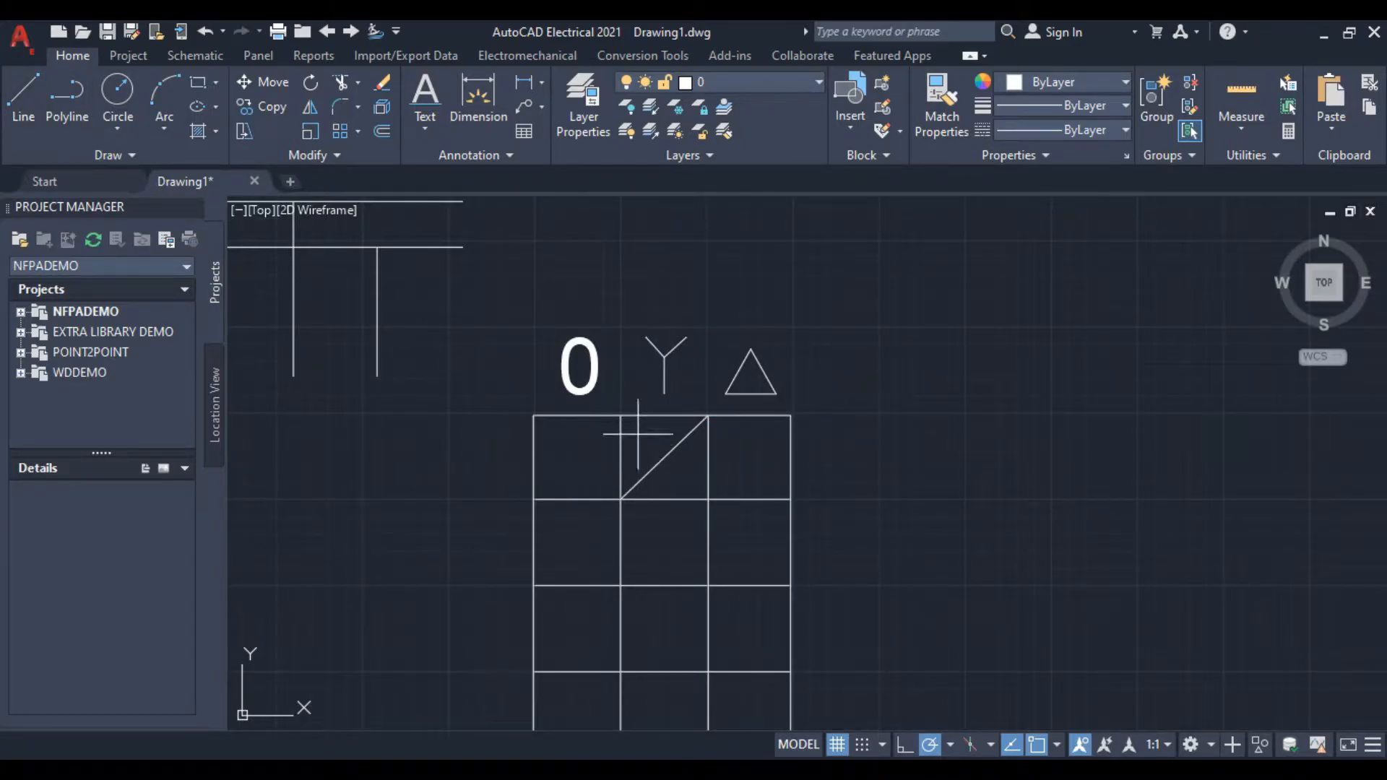
pyautogui.click(621, 416)
pyautogui.click(708, 499)
pyautogui.rightClick(486, 385)
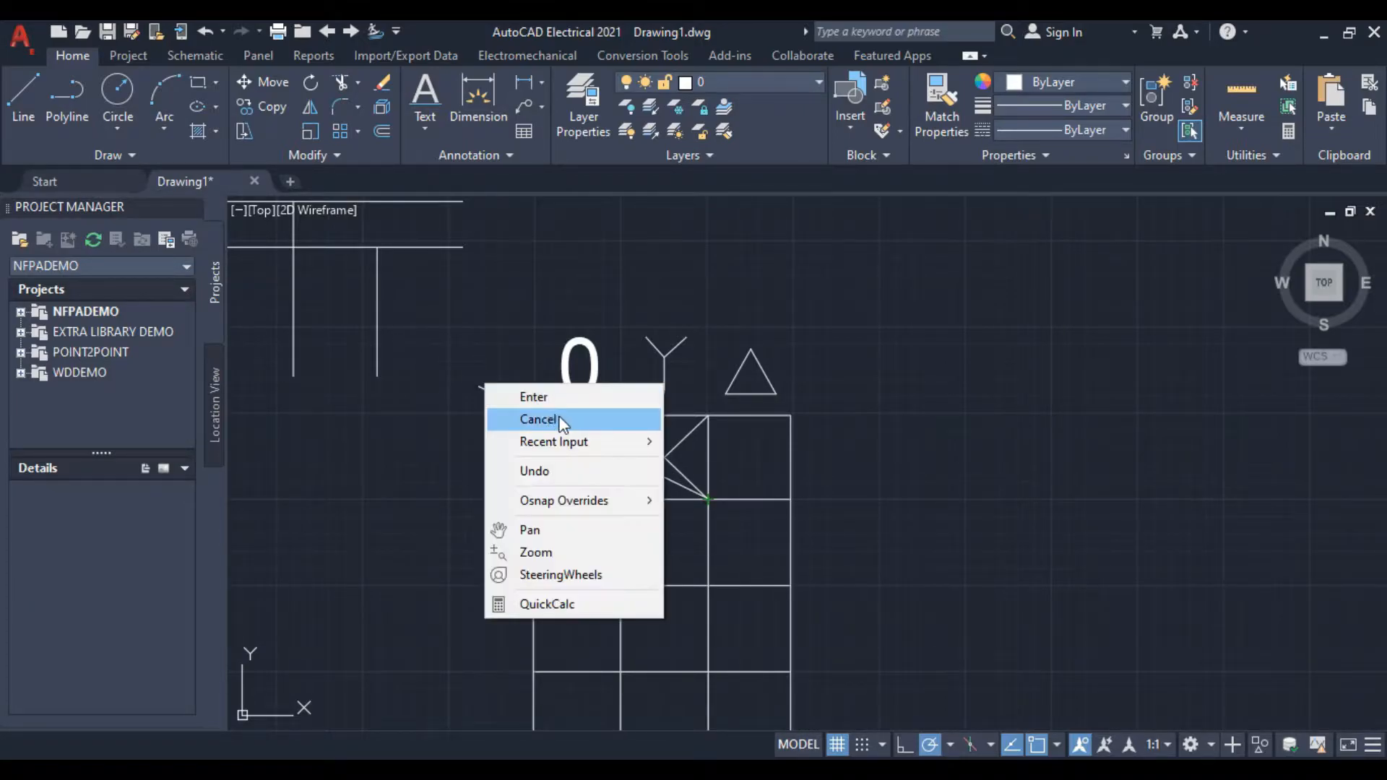
pyautogui.click(542, 415)
# Cross the first-row cell of the delta column with two corner-to-corner diagonal lines
pyautogui.moveTo(677, 481); pyautogui.dragTo(610, 470, button='middle')
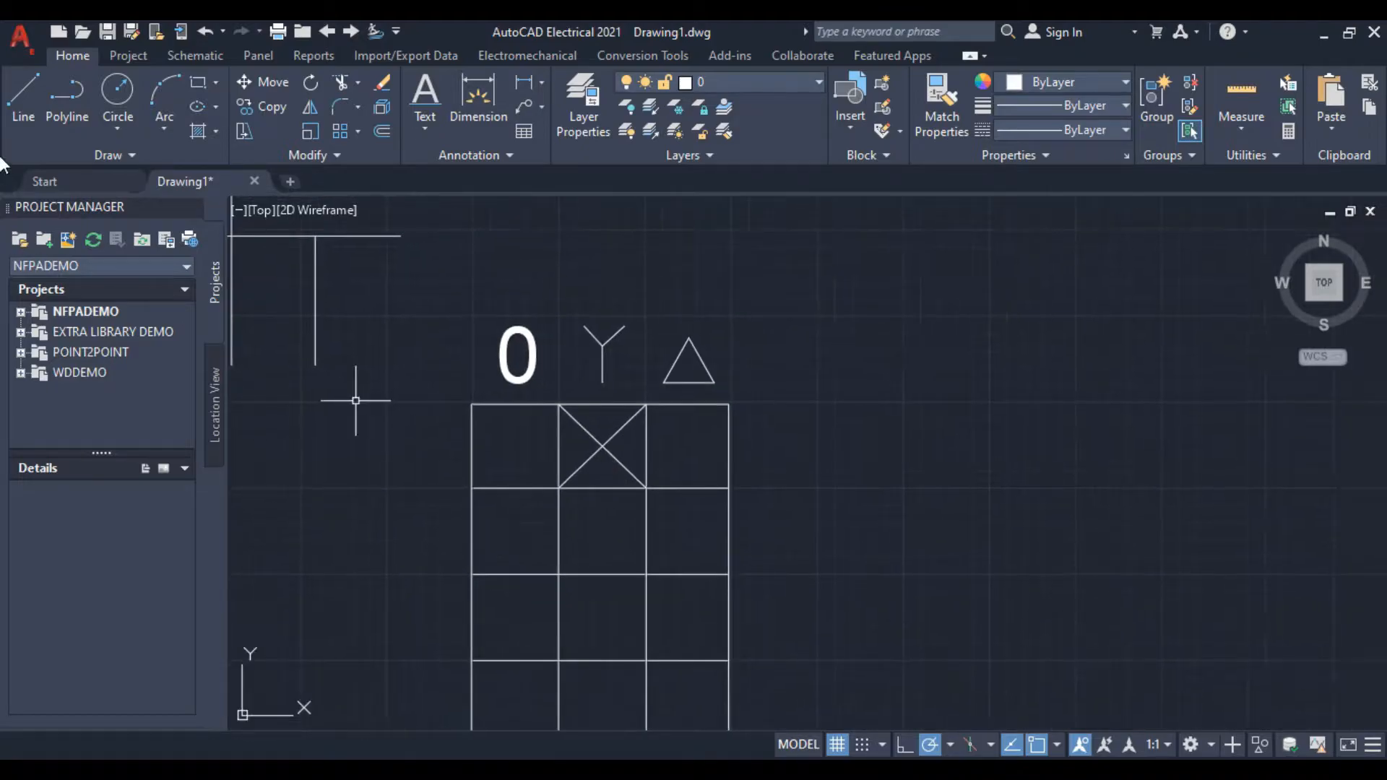
pyautogui.click(61, 121)
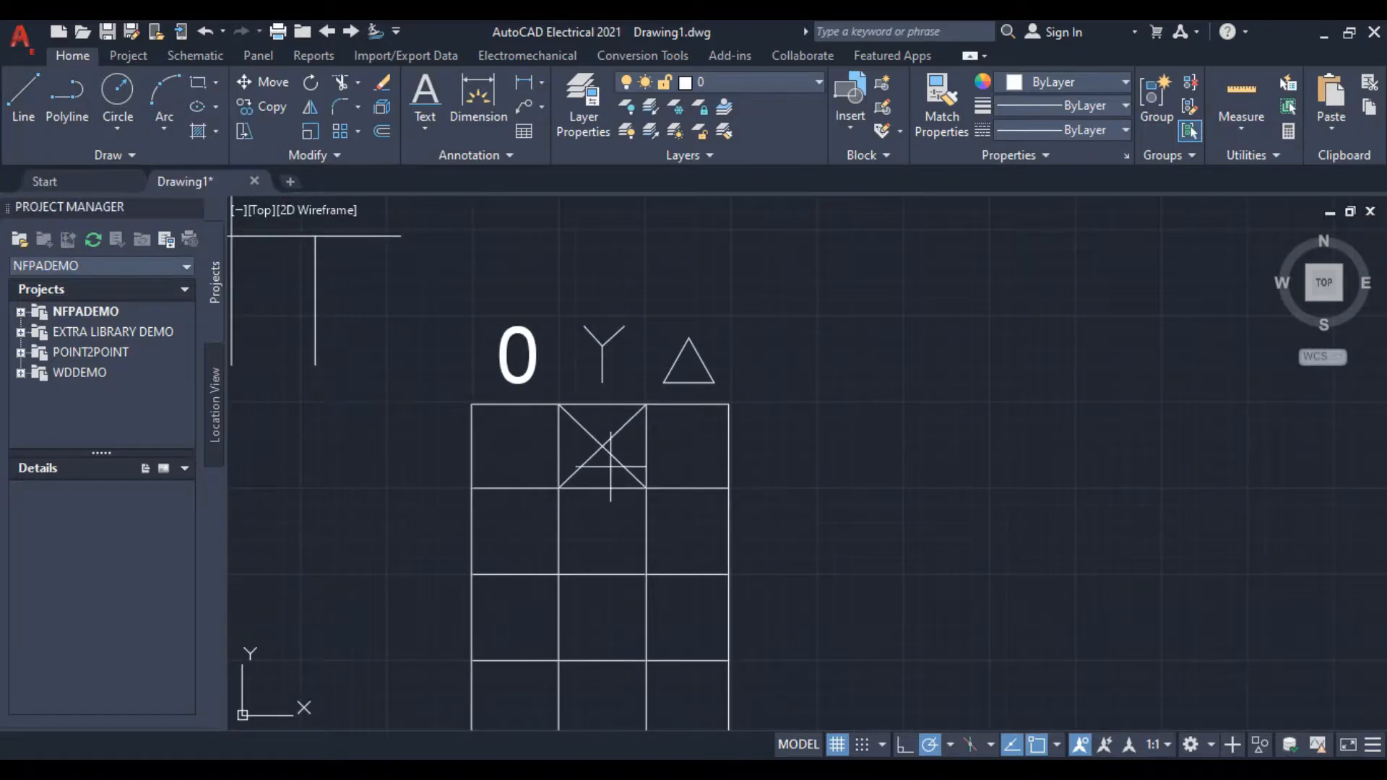
pyautogui.click(647, 489)
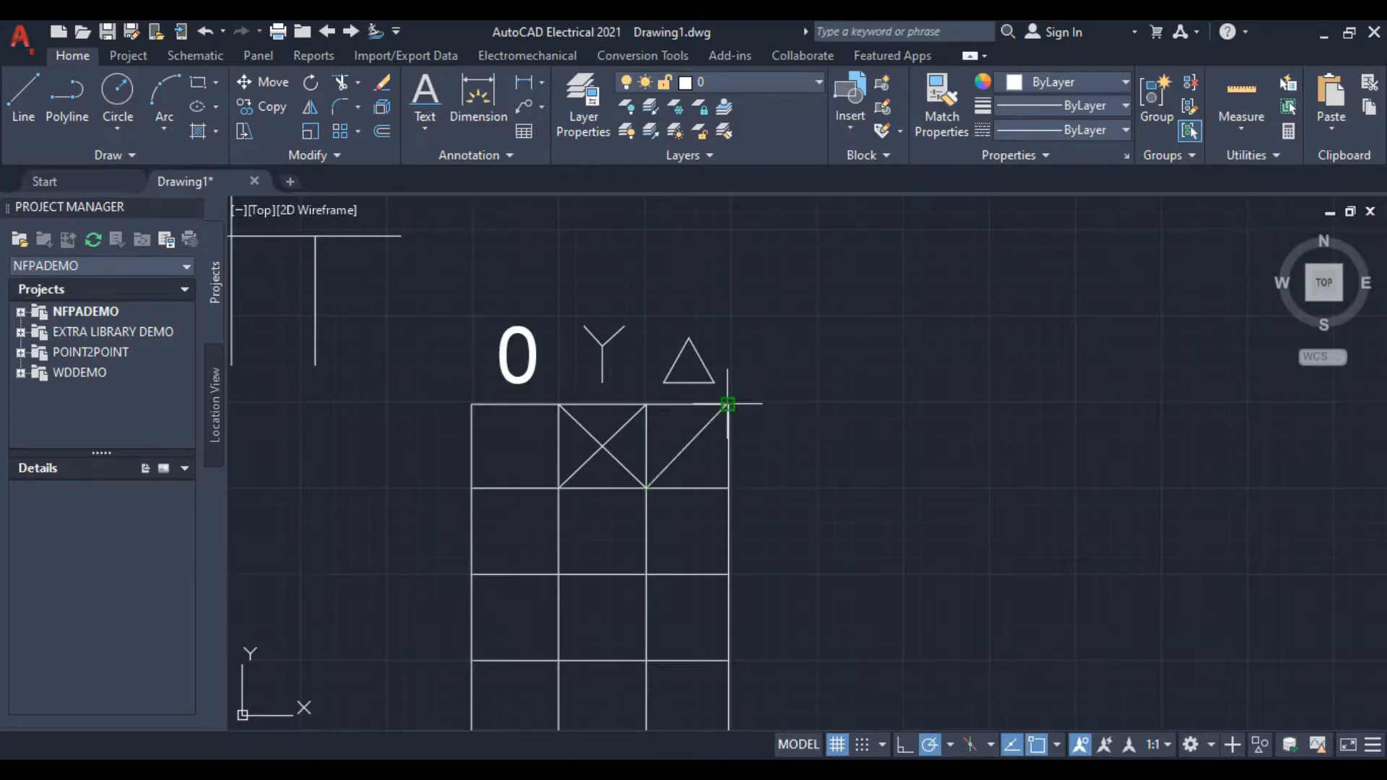
pyautogui.rightClick(792, 431)
pyautogui.click(802, 460)
pyautogui.click(647, 405)
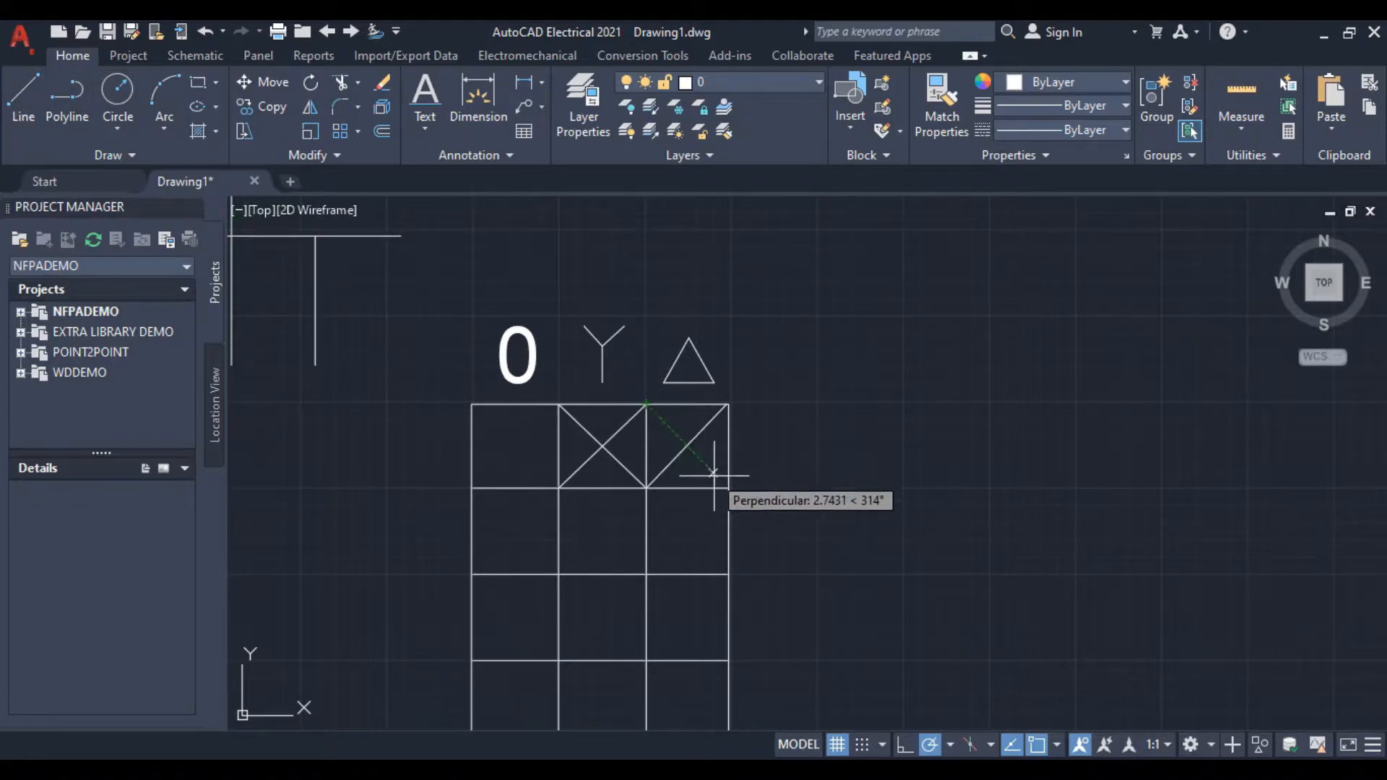
pyautogui.click(728, 488)
pyautogui.rightClick(789, 431)
pyautogui.click(873, 466)
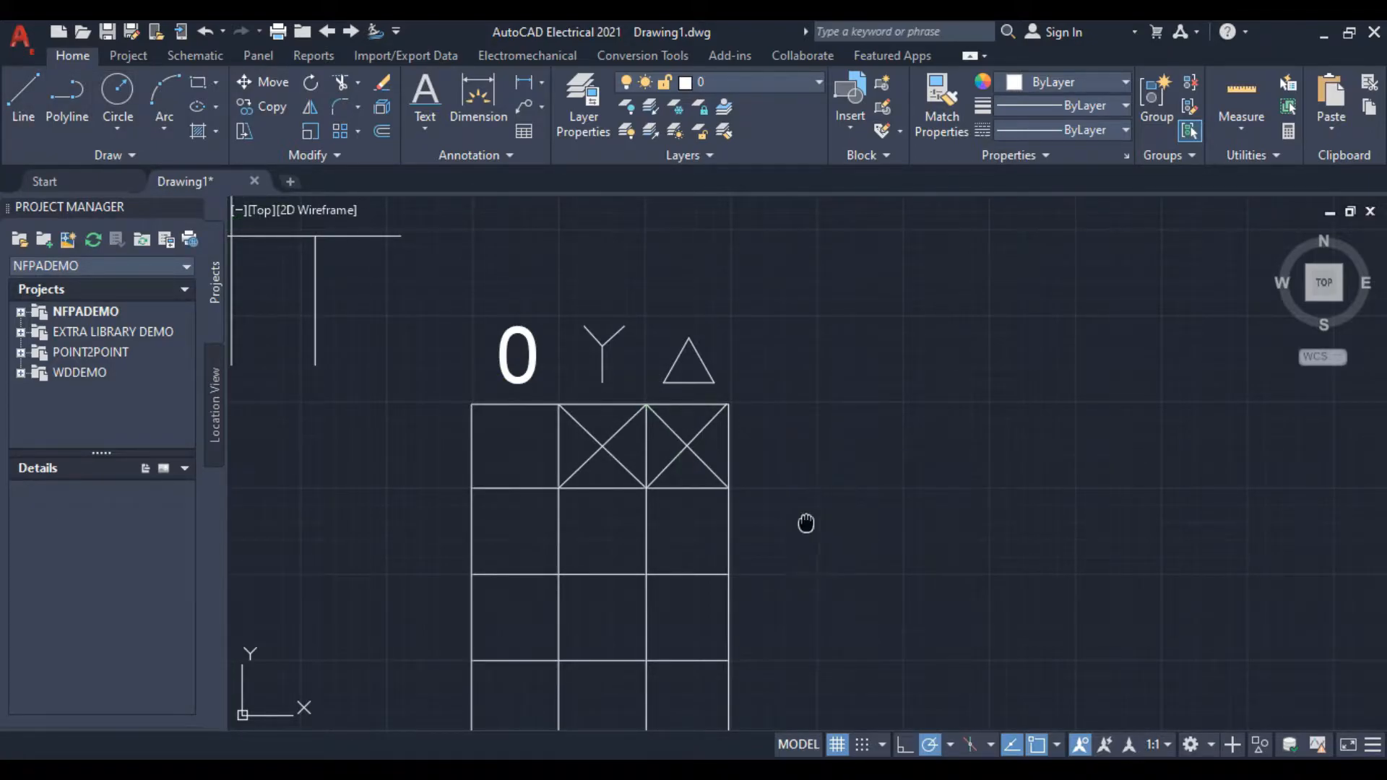
# Draw a diagonal from the lower-left to the upper-right corner of the second-row cell in the delta column
pyautogui.moveTo(805, 520); pyautogui.dragTo(752, 449, button='middle')
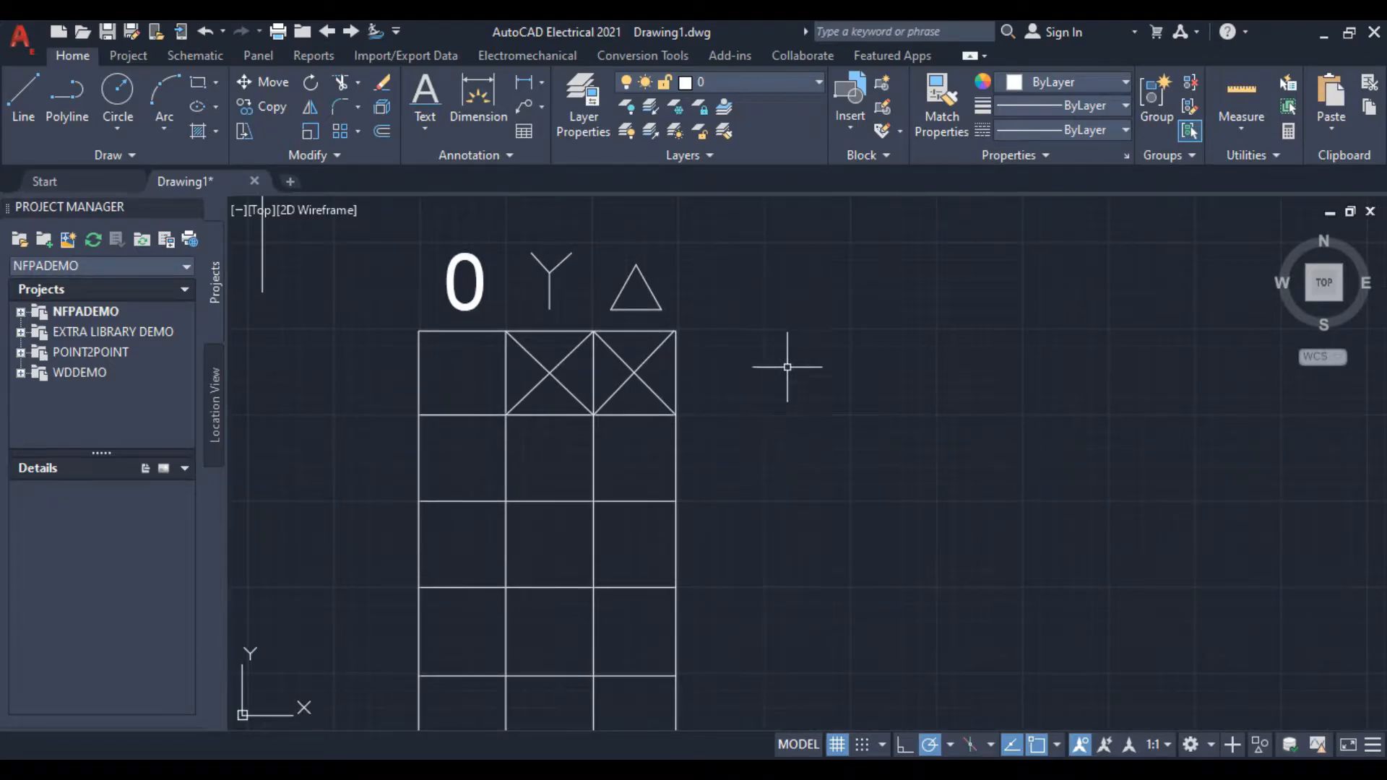
pyautogui.click(28, 137)
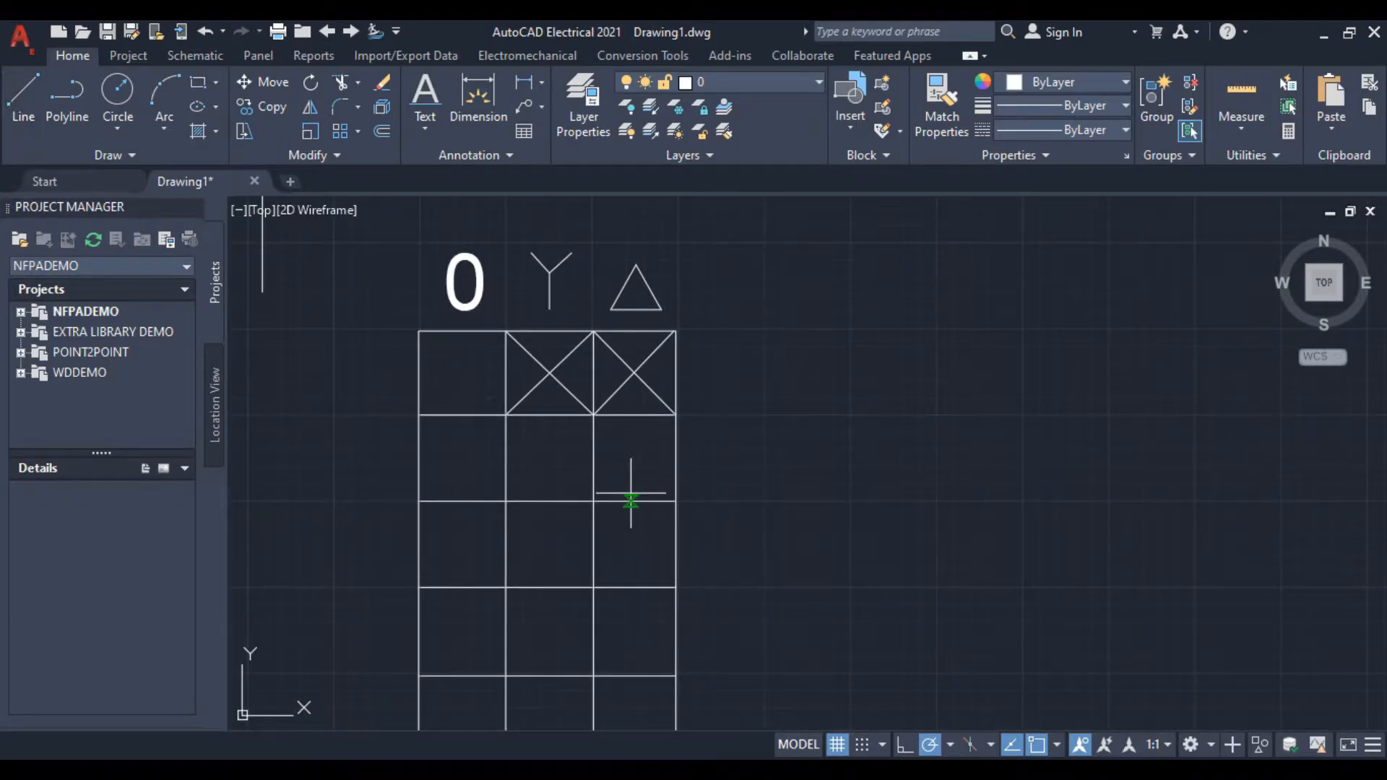
pyautogui.click(594, 501)
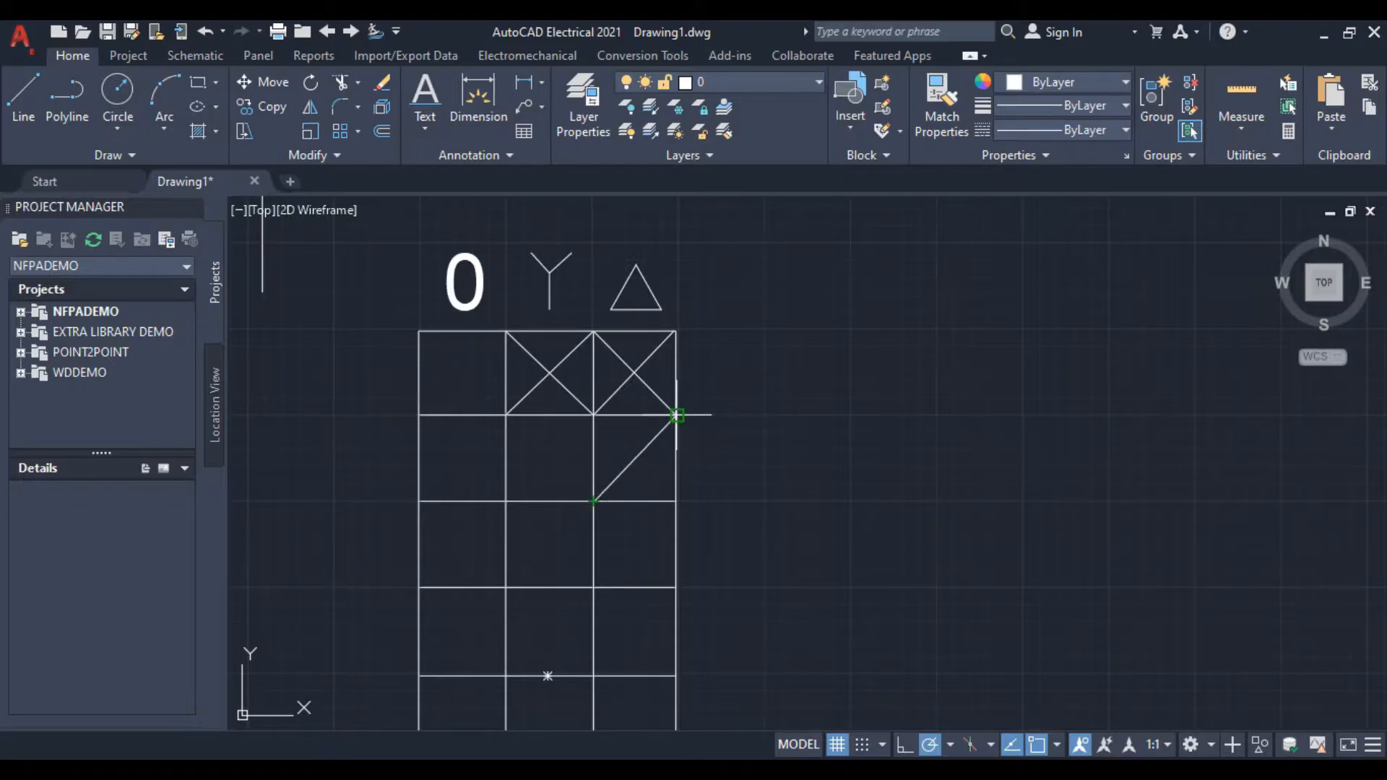
pyautogui.click(678, 417)
pyautogui.rightClick(677, 417)
pyautogui.click(795, 453)
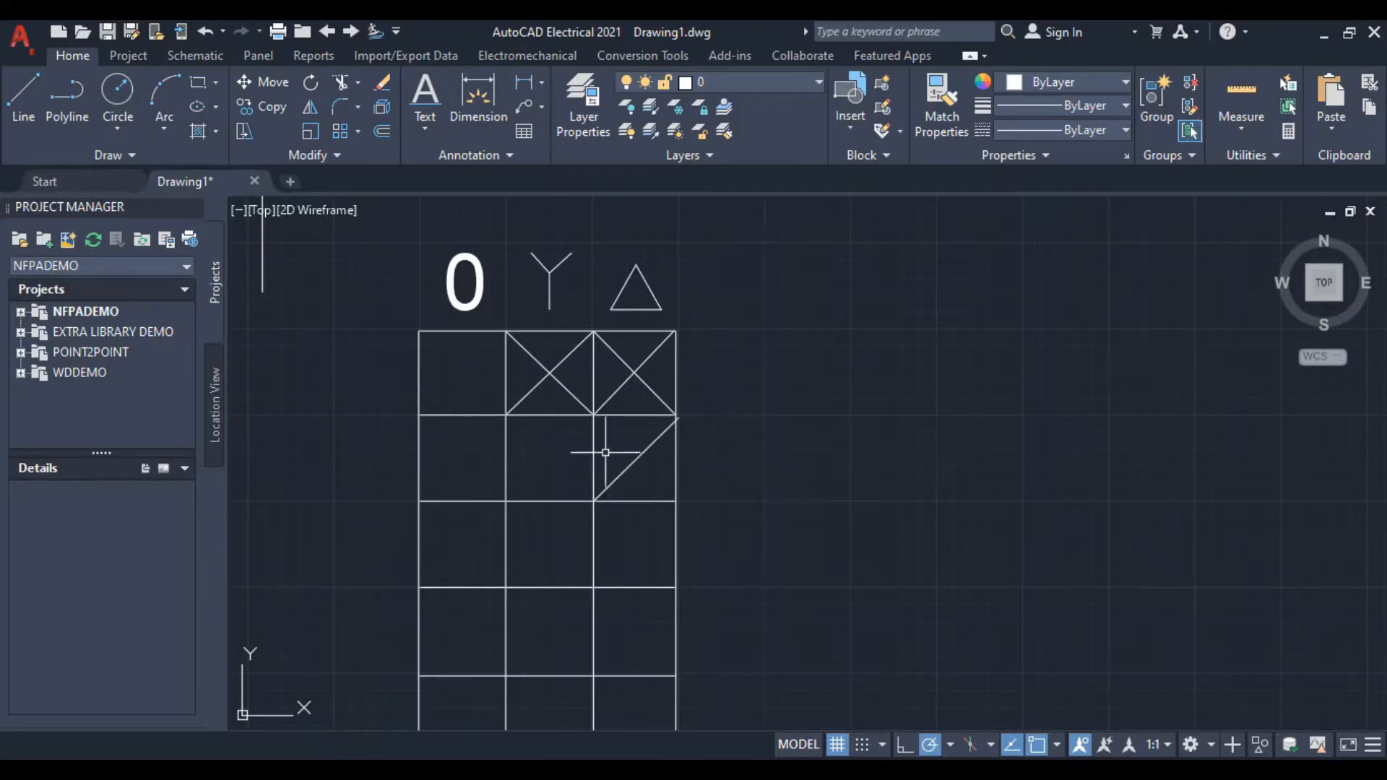
# Move the upper end of the second-row diagonal in the delta column onto the cell's upper-right corner
pyautogui.click(672, 422)
pyautogui.click(679, 417)
pyautogui.scroll(8, 680, 417)
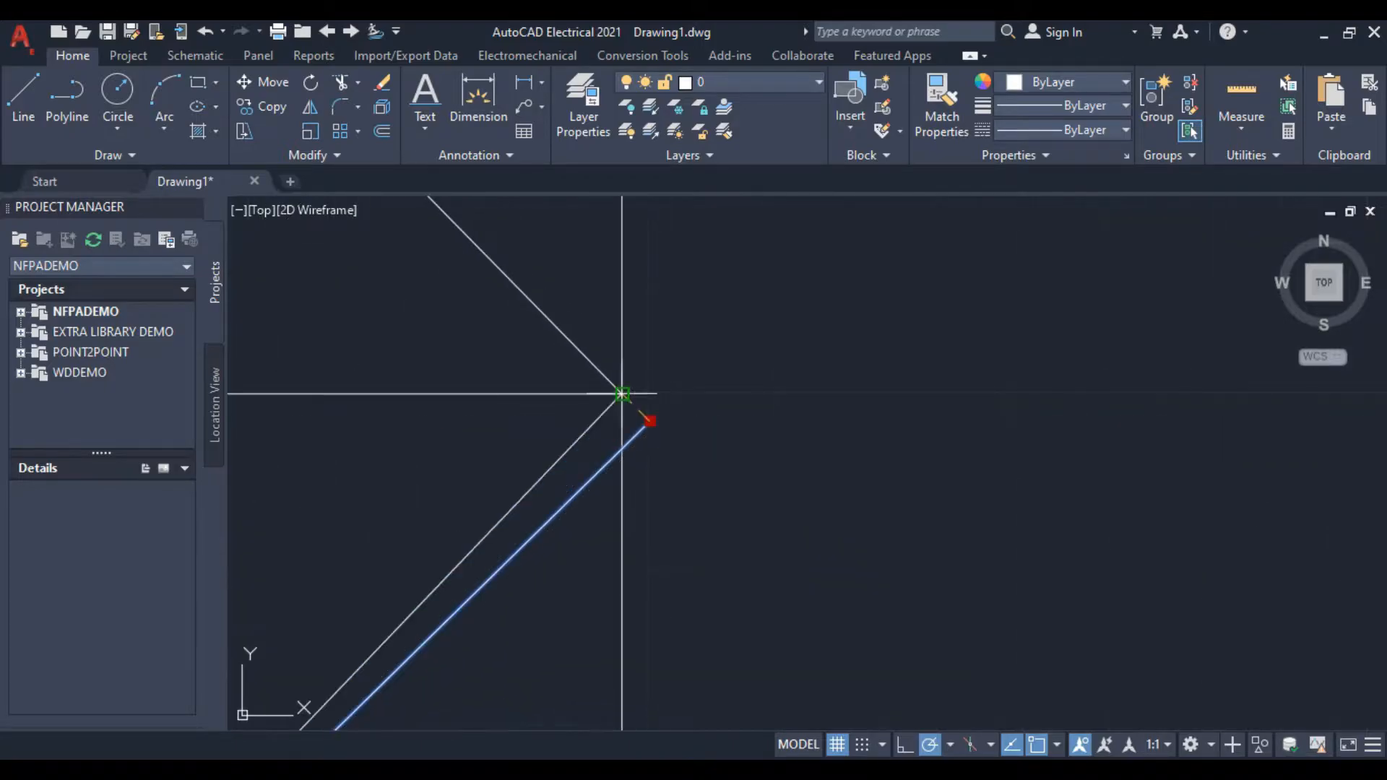
pyautogui.click(622, 394)
# Complete the cross in the delta column's second-row cell with a diagonal from its upper-left to its lower-right corner
pyautogui.scroll(-2, 563, 528)
pyautogui.moveTo(478, 526); pyautogui.dragTo(528, 440, button='middle')
pyautogui.click(24, 96)
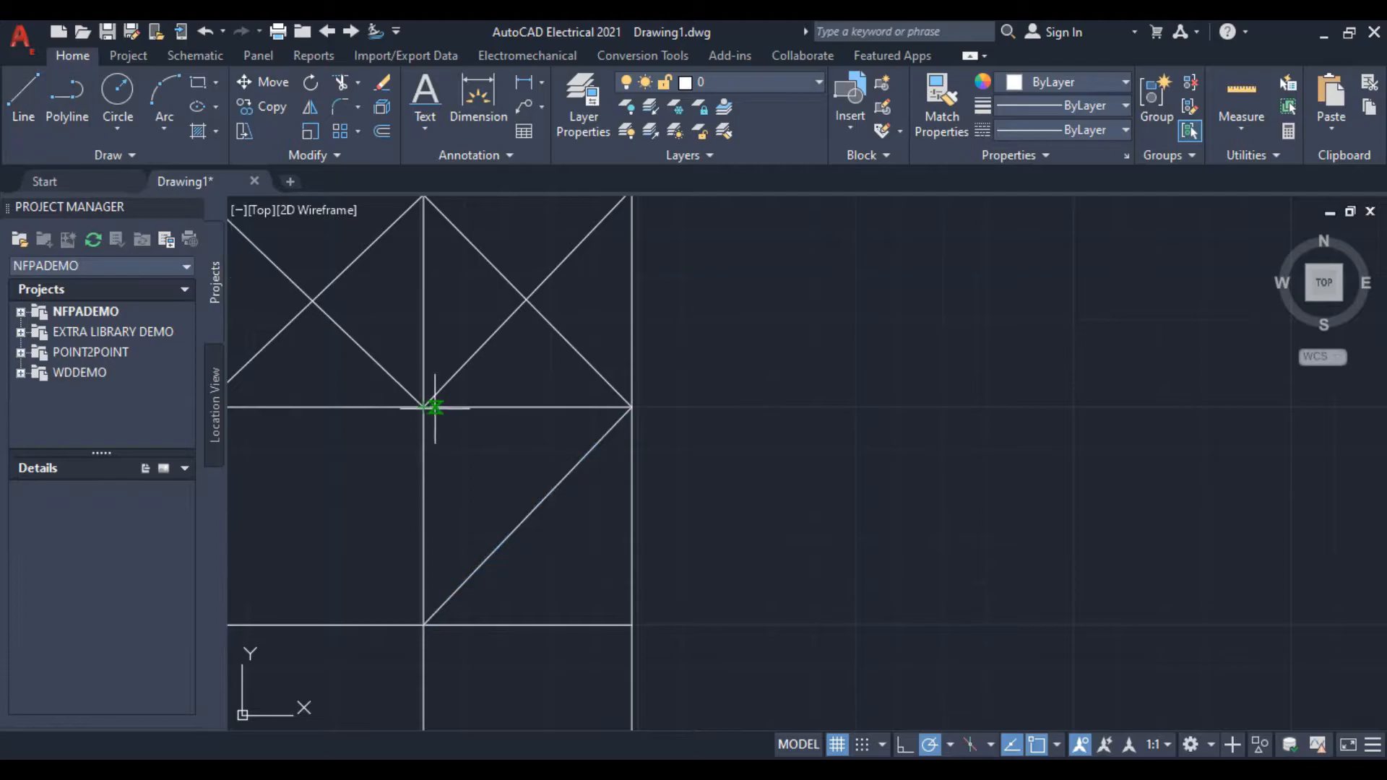
pyautogui.click(632, 625)
pyautogui.rightClick(766, 506)
pyautogui.click(879, 539)
# Cross the third-row cell of the Y column with two corner-to-corner diagonal lines
pyautogui.scroll(-2, 751, 564)
pyautogui.moveTo(706, 578); pyautogui.dragTo(783, 527, button='middle')
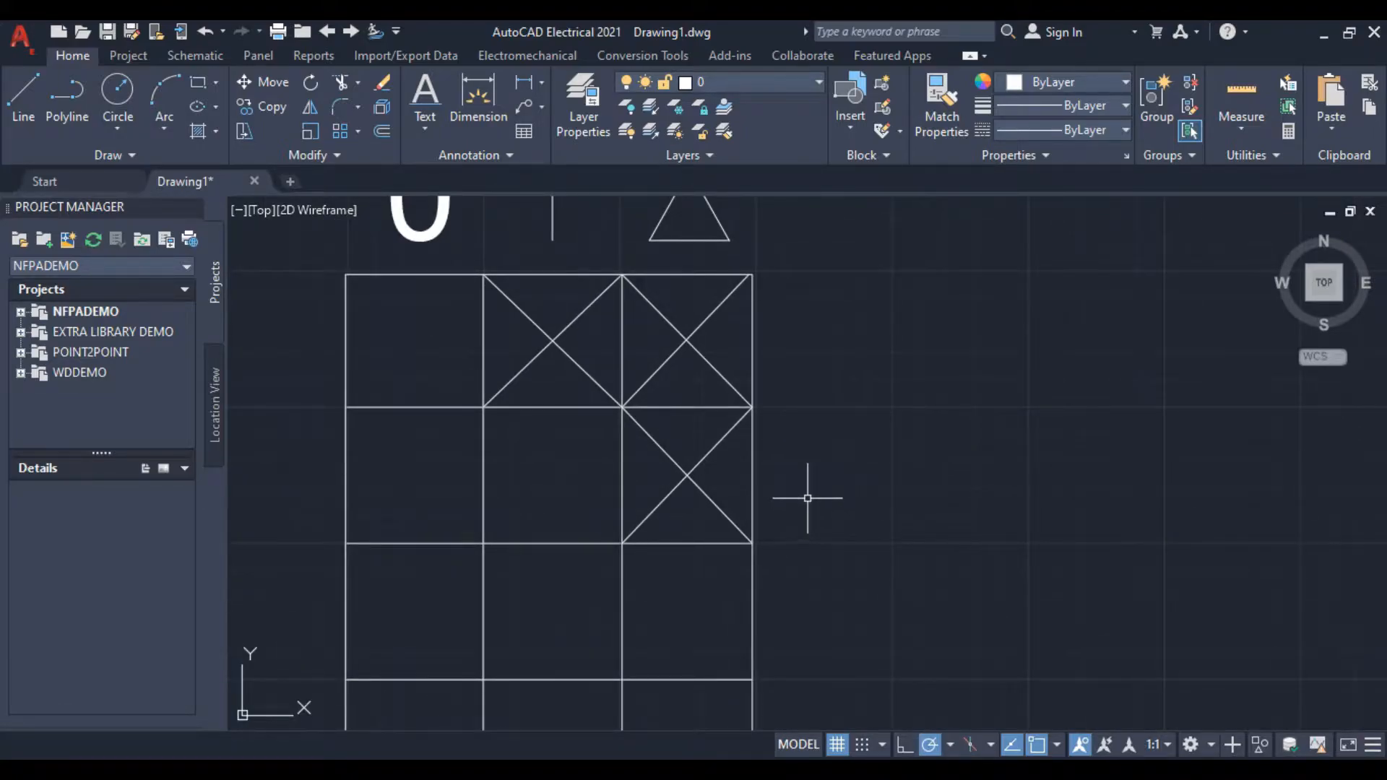
pyautogui.scroll(-2, 839, 588)
pyautogui.scroll(2, 837, 588)
pyautogui.moveTo(830, 579); pyautogui.dragTo(824, 498, button='middle')
pyautogui.click(31, 113)
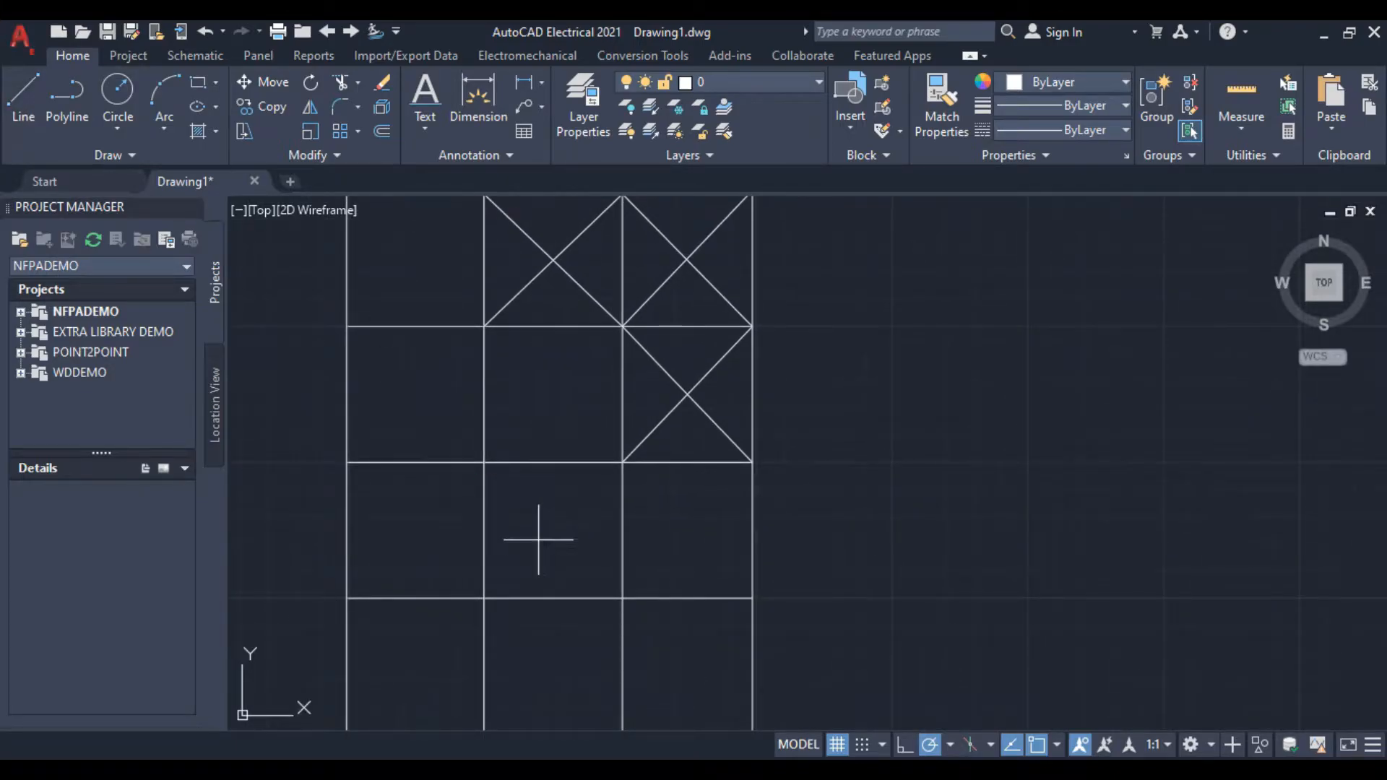
pyautogui.click(482, 599)
pyautogui.click(622, 463)
pyautogui.rightClick(890, 436)
pyautogui.click(932, 470)
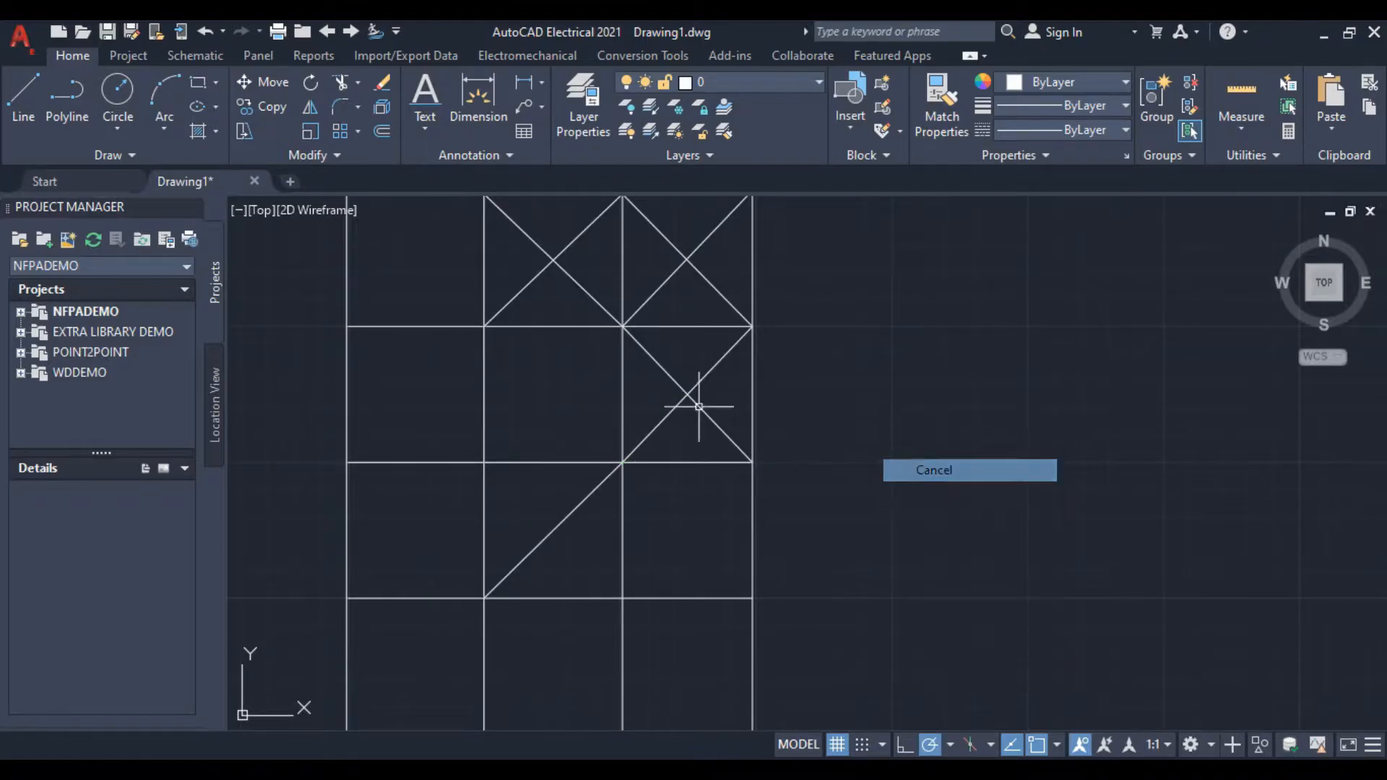
pyautogui.press('space')
pyautogui.click(483, 462)
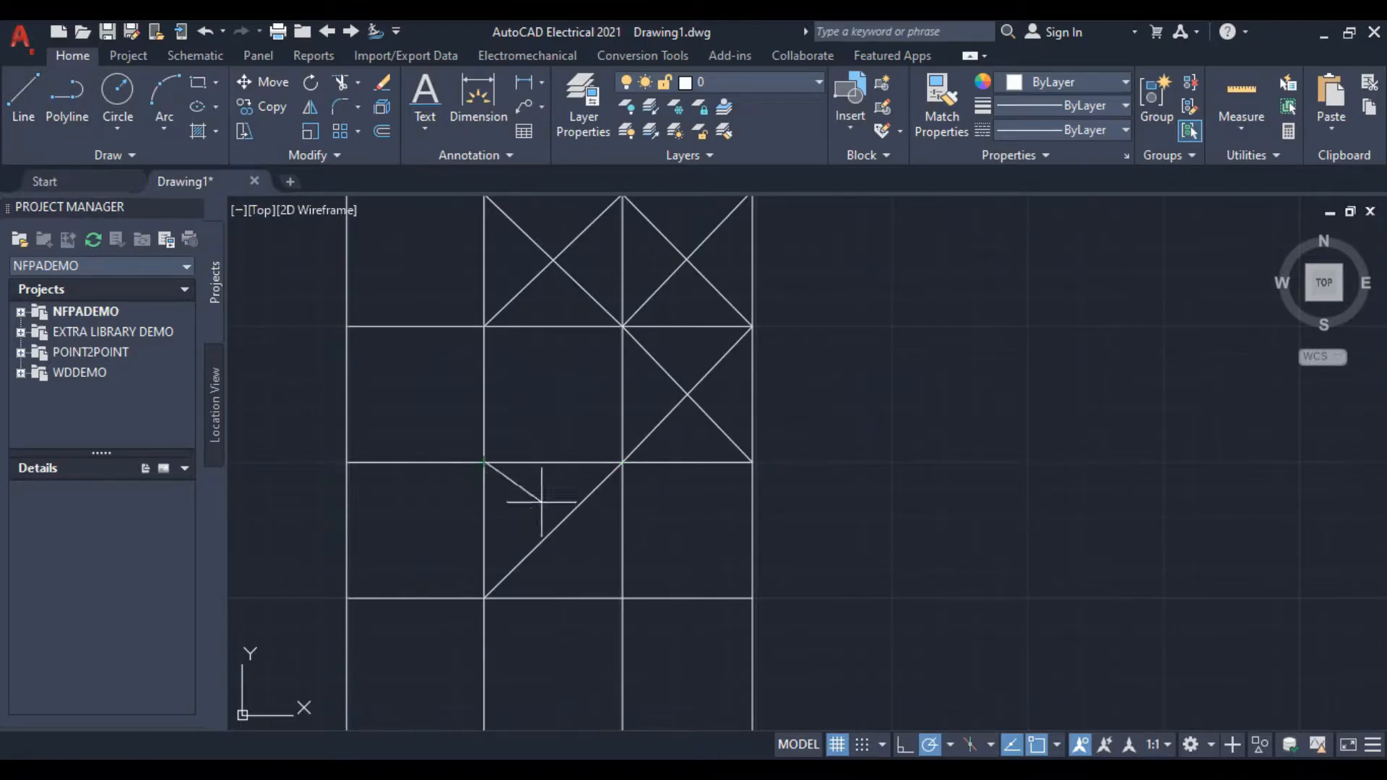
pyautogui.click(622, 598)
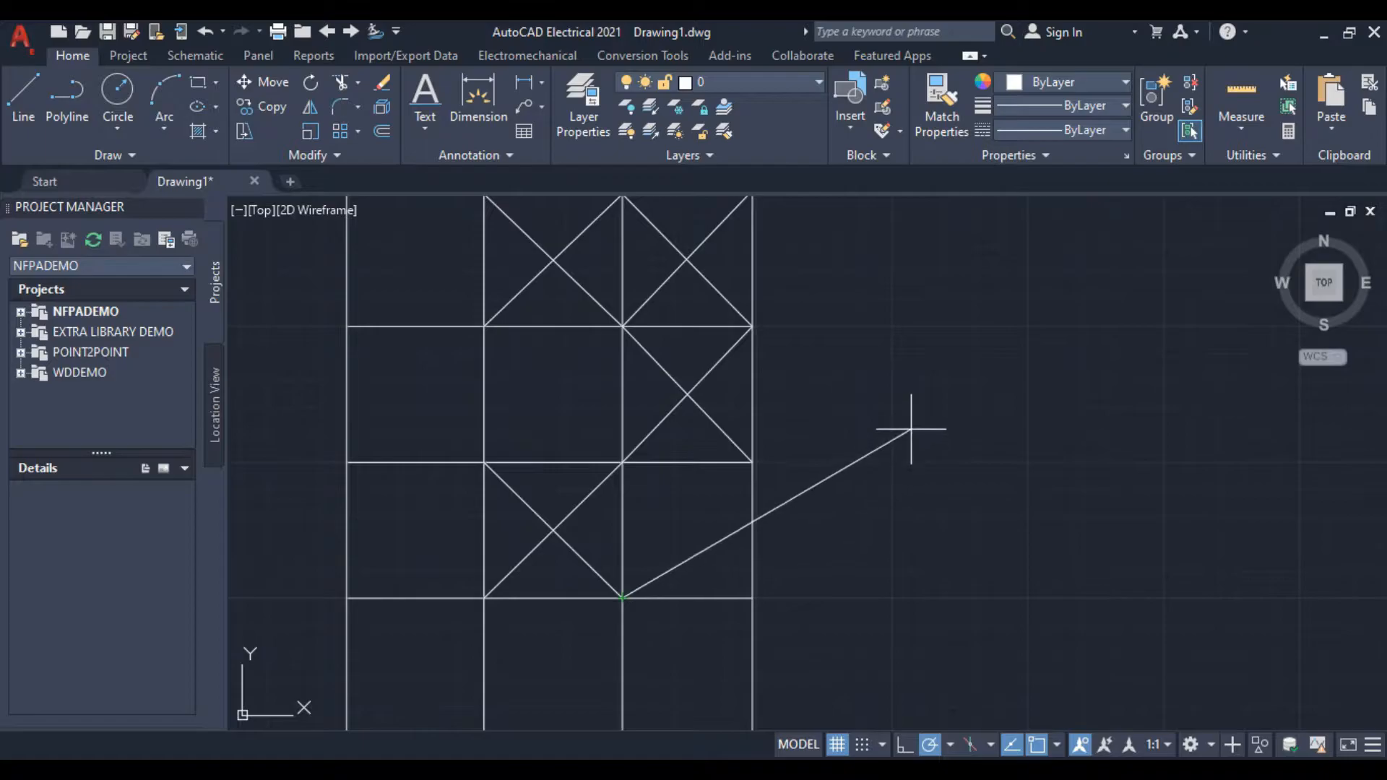
pyautogui.rightClick(899, 423)
pyautogui.click(961, 463)
# Cross the fourth-row cell of the delta column with two corner-to-corner diagonal lines
pyautogui.scroll(-2, 903, 463)
pyautogui.scroll(-2, 838, 505)
pyautogui.moveTo(829, 527)
pyautogui.mouseDown(button='middle')
pyautogui.moveTo(772, 460)
pyautogui.moveTo(750, 480)
pyautogui.moveTo(726, 423)
pyautogui.mouseUp(button='middle')
pyautogui.scroll(2, 773, 461)
pyautogui.scroll(-2, 753, 487)
pyautogui.click(27, 103)
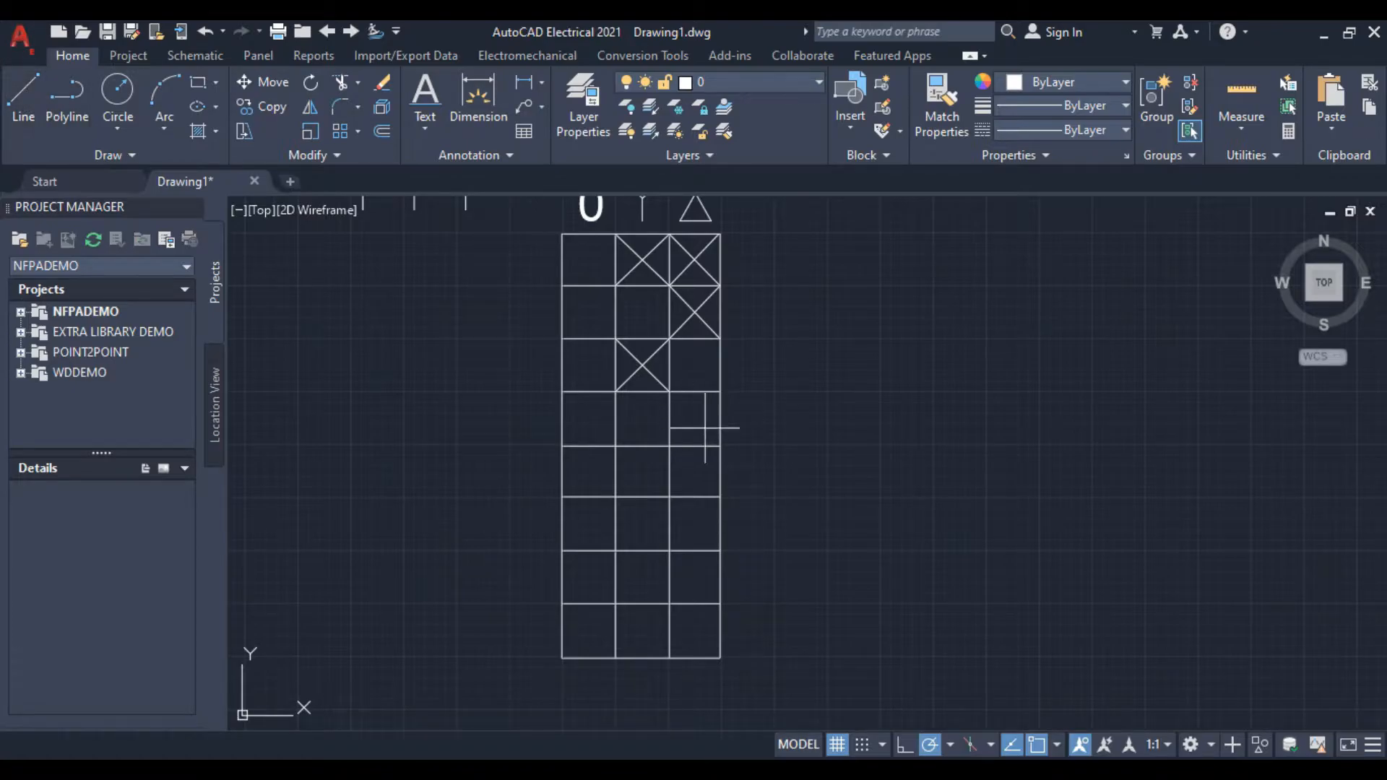
pyautogui.click(669, 446)
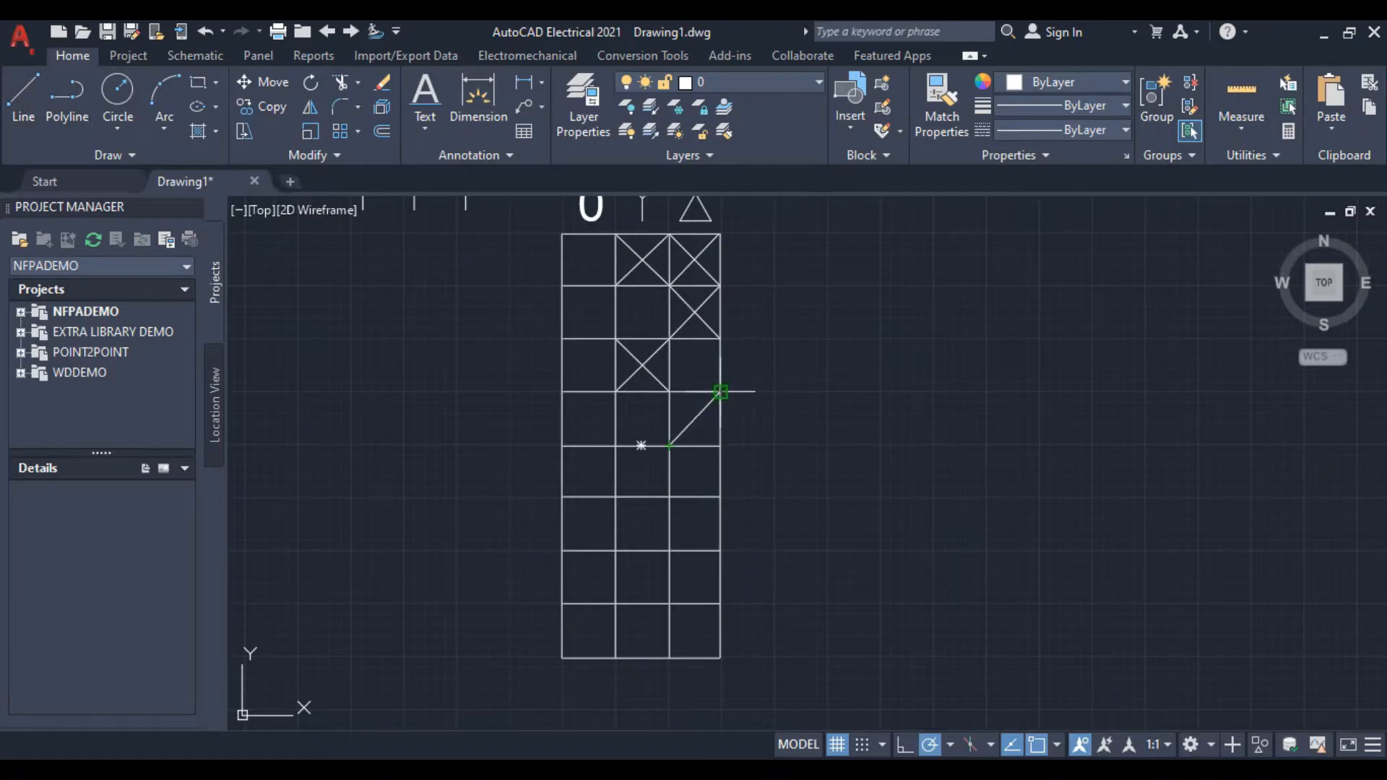
pyautogui.click(720, 392)
pyautogui.rightClick(720, 392)
pyautogui.click(825, 427)
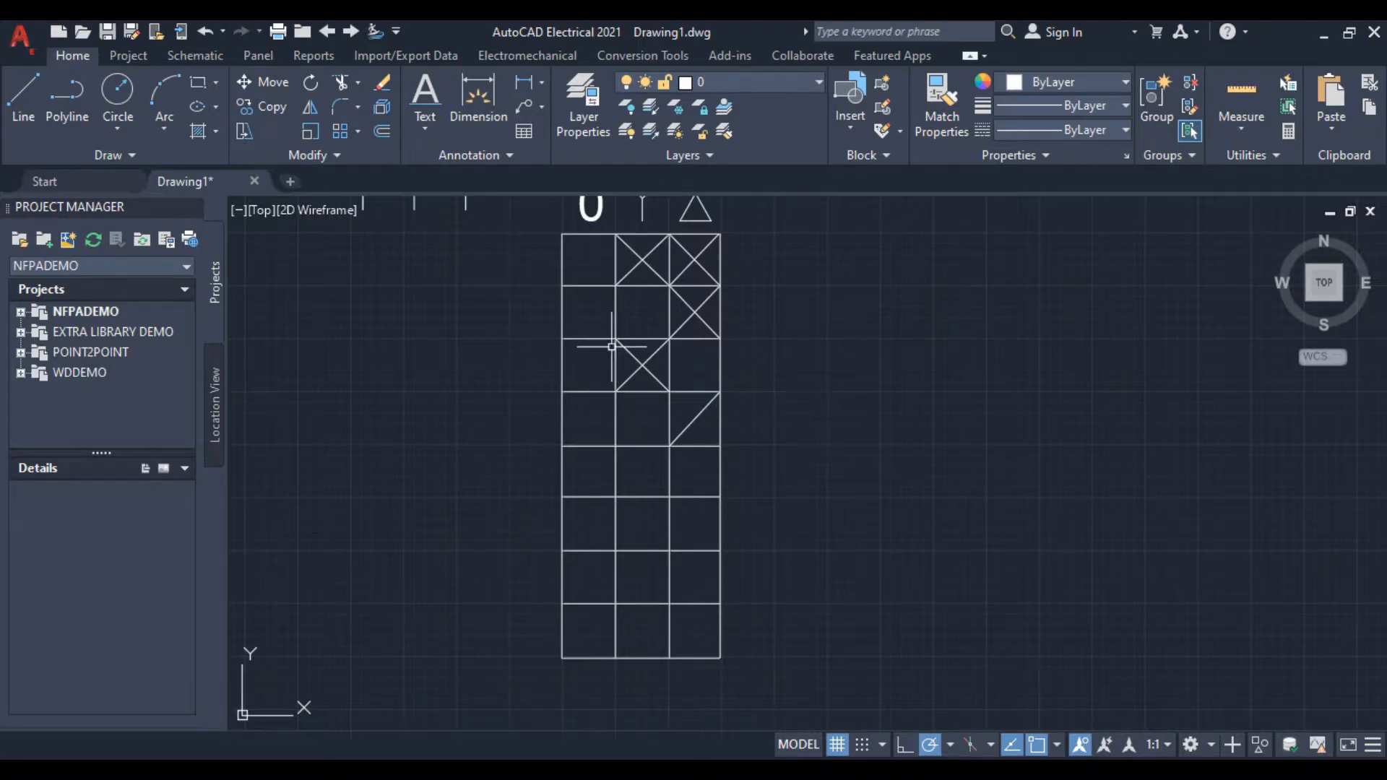
pyautogui.click(24, 93)
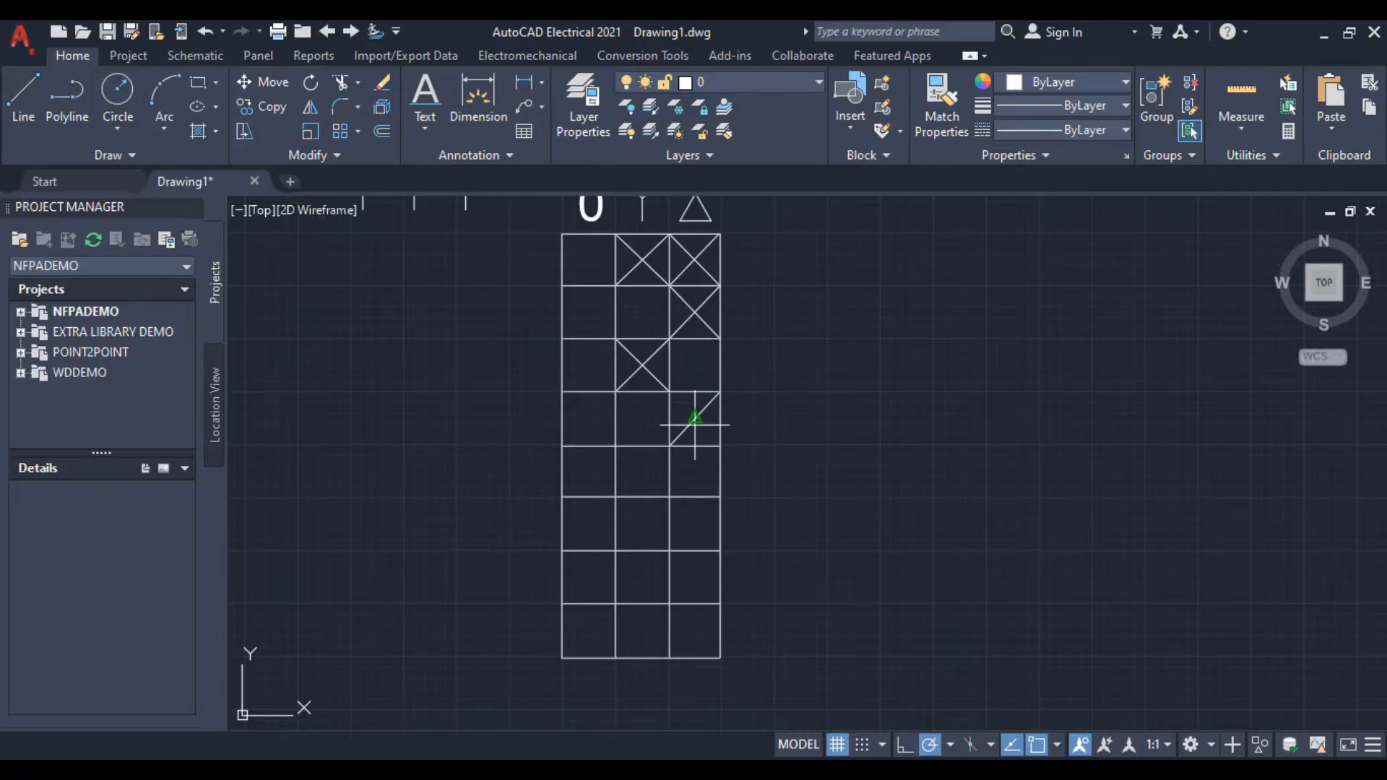
pyautogui.click(669, 392)
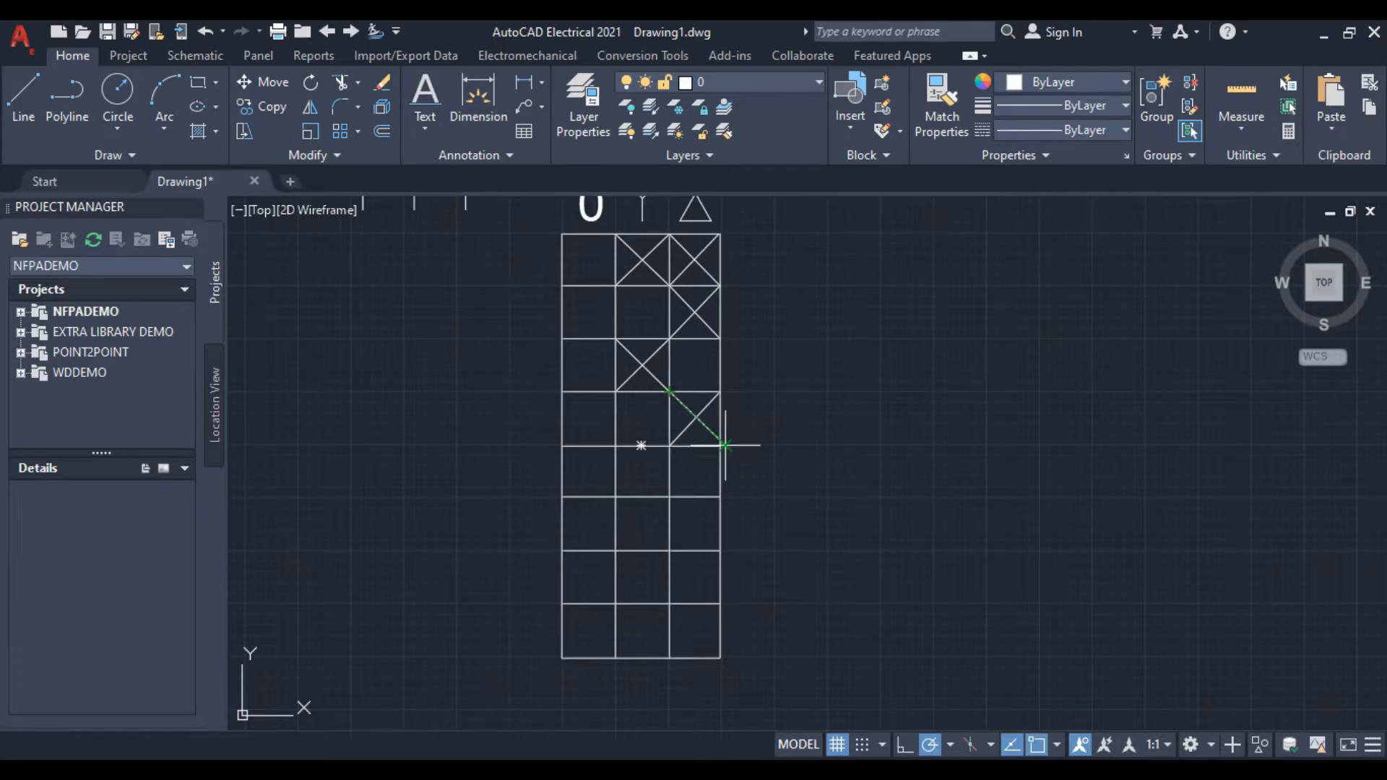
pyautogui.click(720, 445)
pyautogui.rightClick(835, 408)
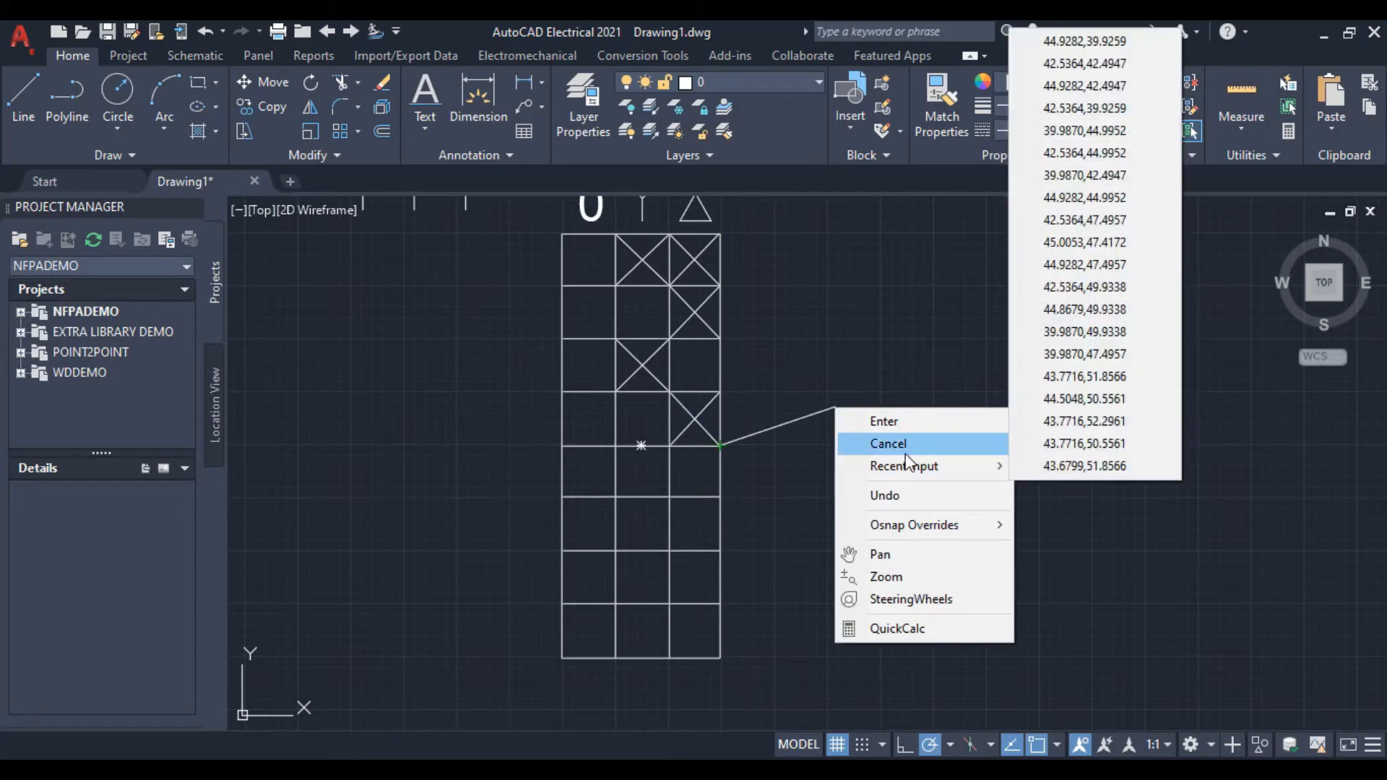
pyautogui.click(906, 453)
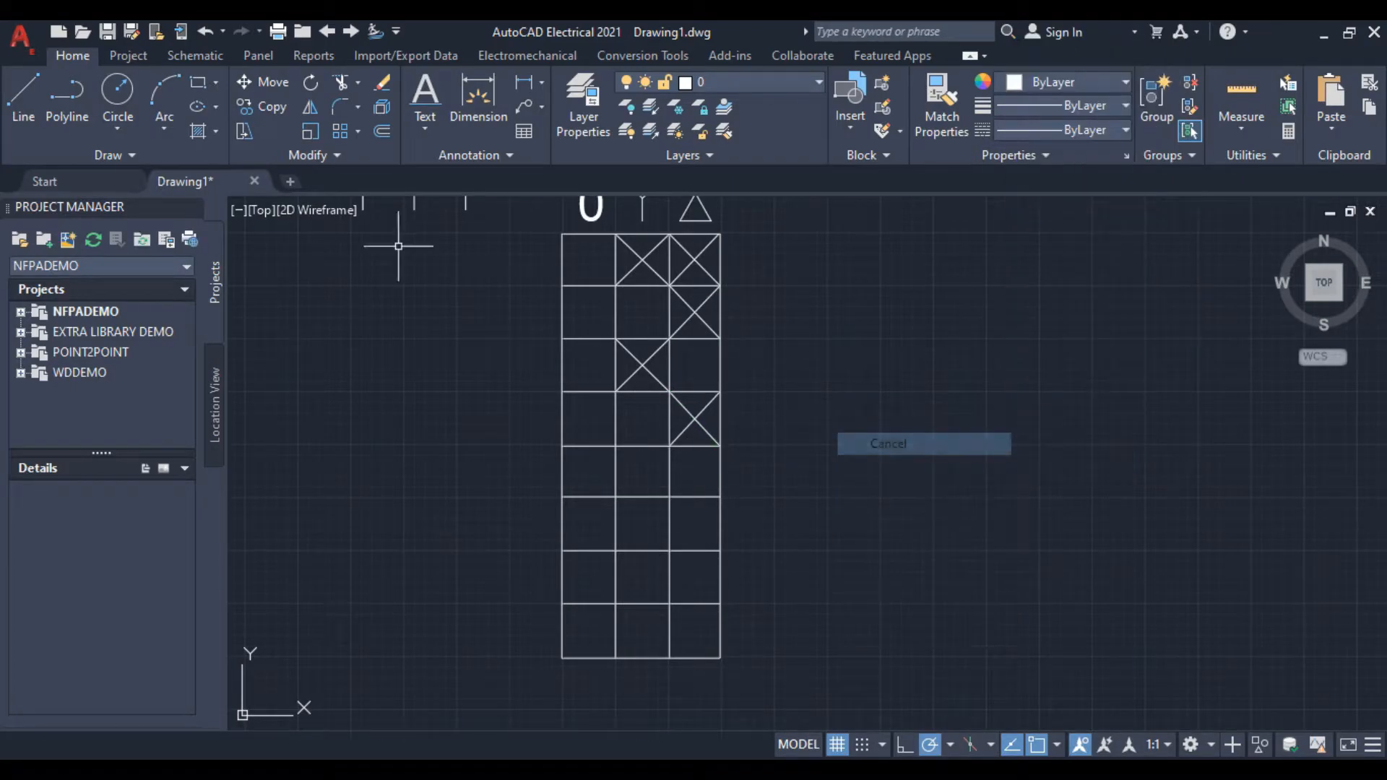
# Cross the fifth-row cell of the Y column with two corner-to-corner diagonal lines
pyautogui.click(616, 496)
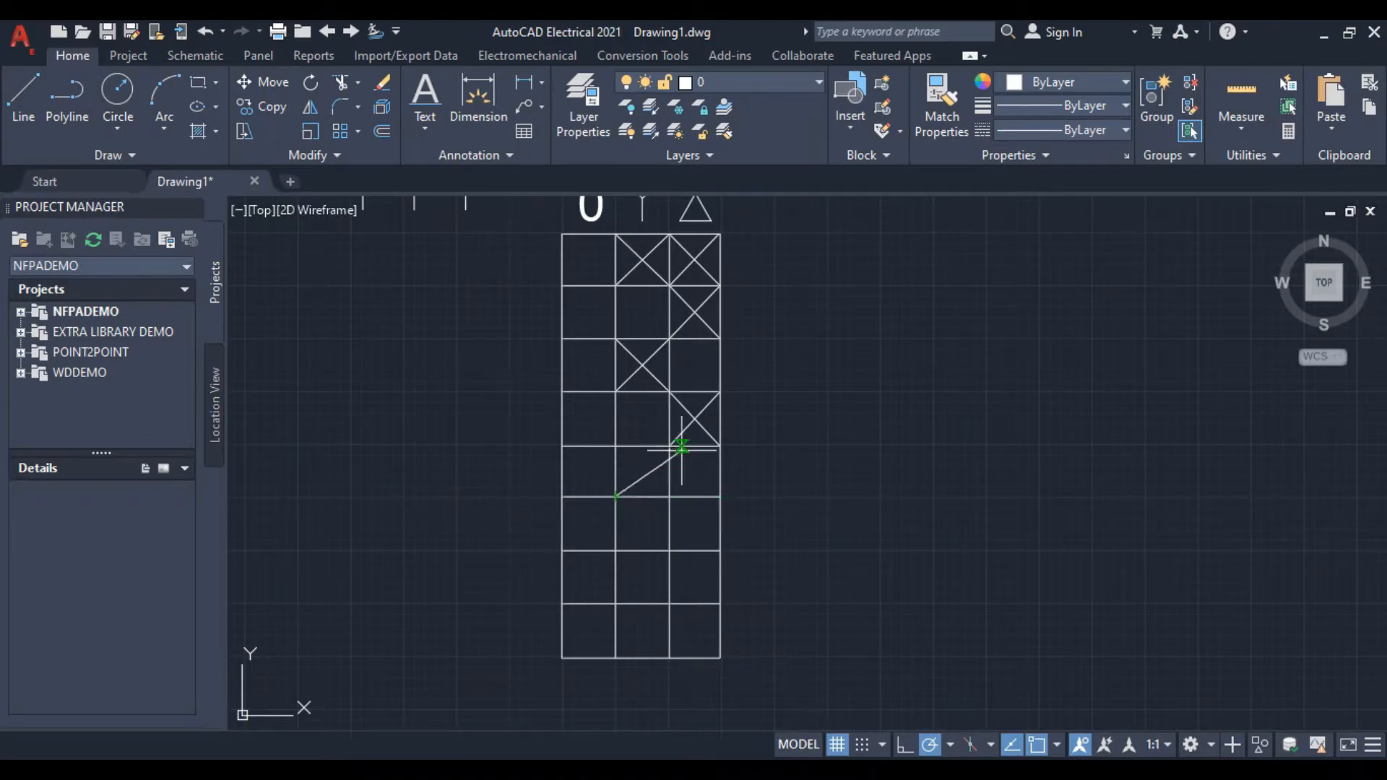
pyautogui.click(670, 445)
pyautogui.rightClick(794, 474)
pyautogui.click(909, 515)
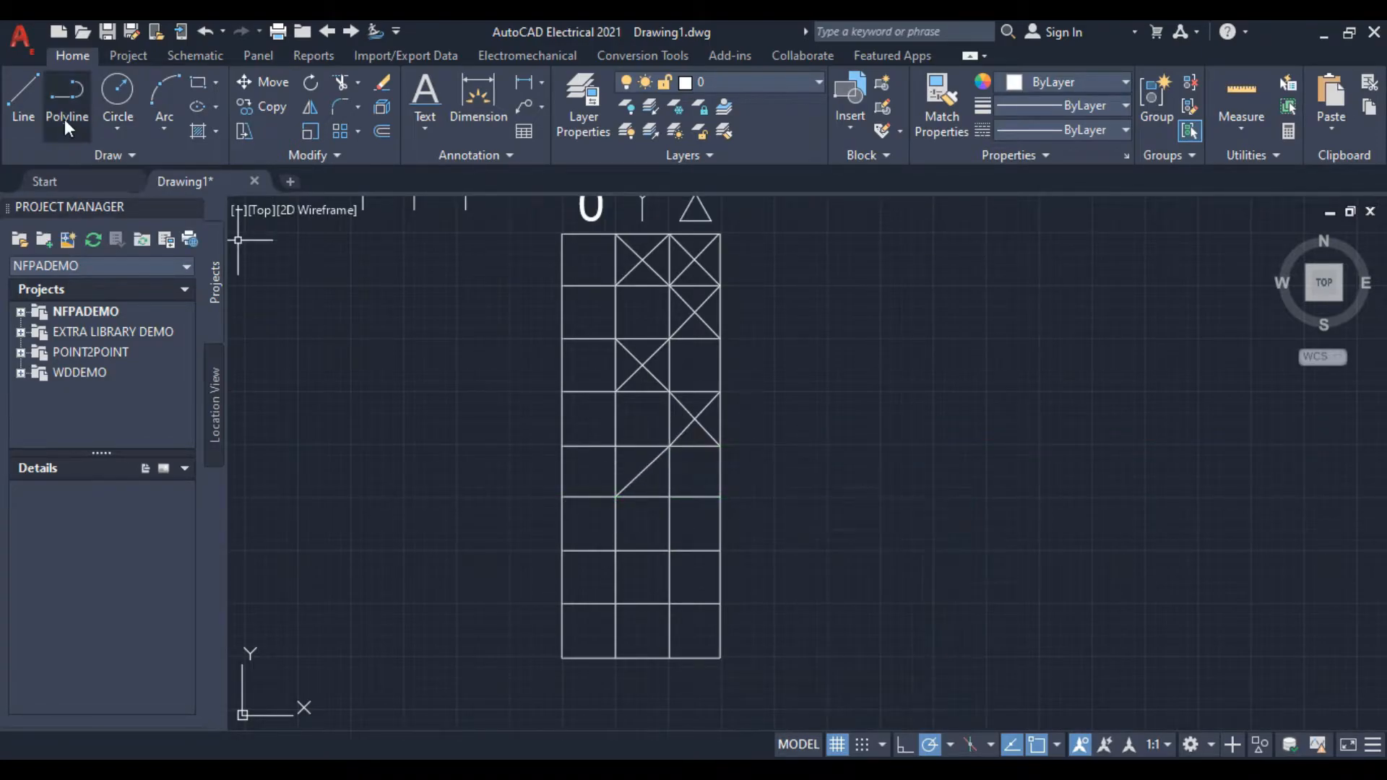
pyautogui.click(36, 96)
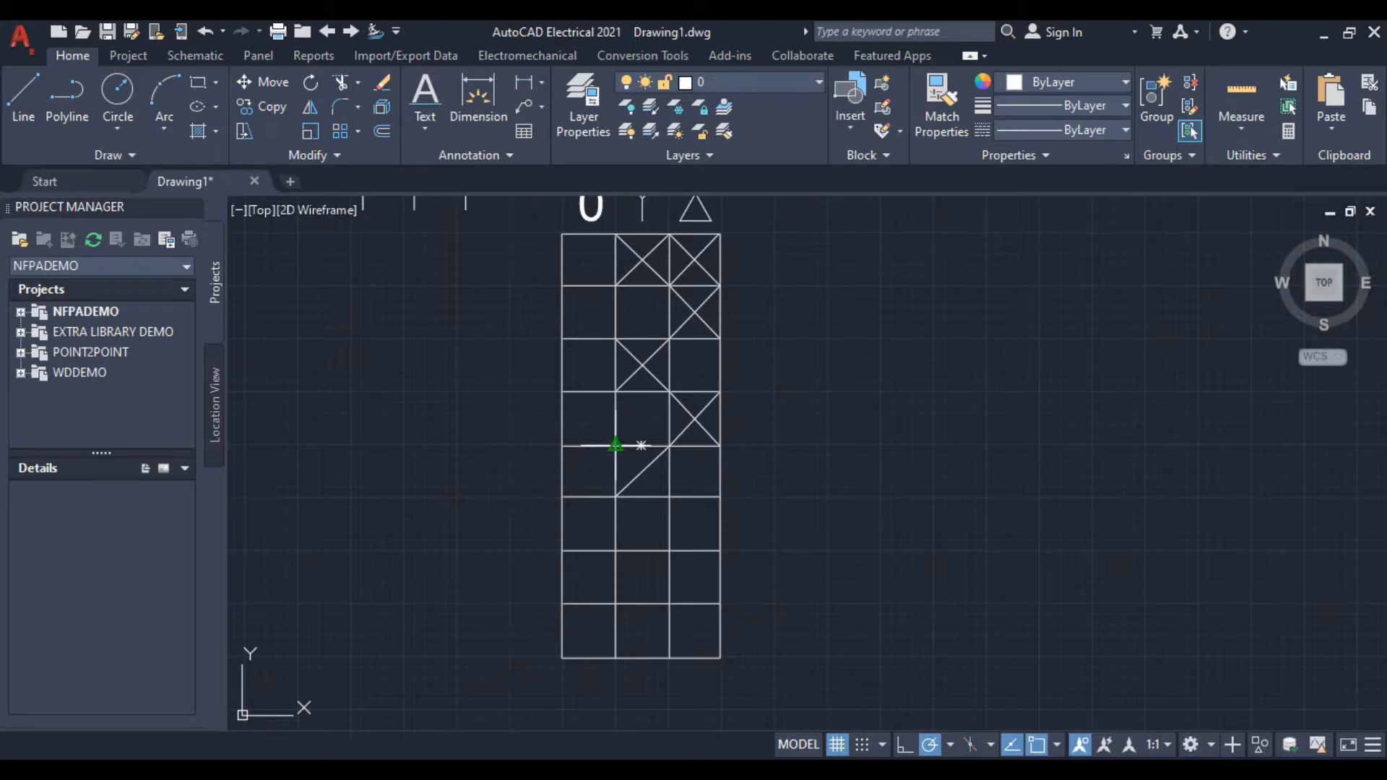
pyautogui.click(670, 496)
pyautogui.rightClick(746, 452)
pyautogui.click(891, 502)
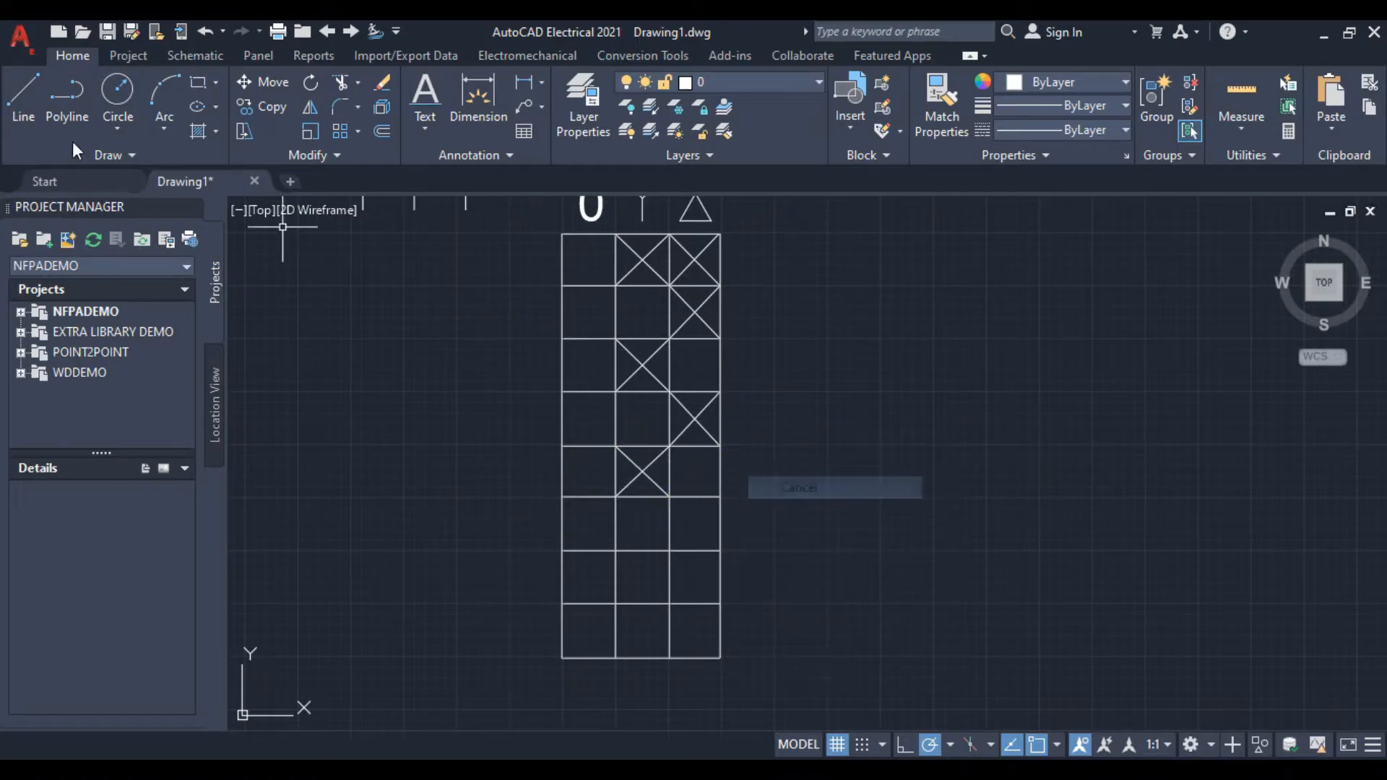
# Cross the fifth-row cell of the delta column with two corner-to-corner diagonal lines
pyautogui.click(23, 95)
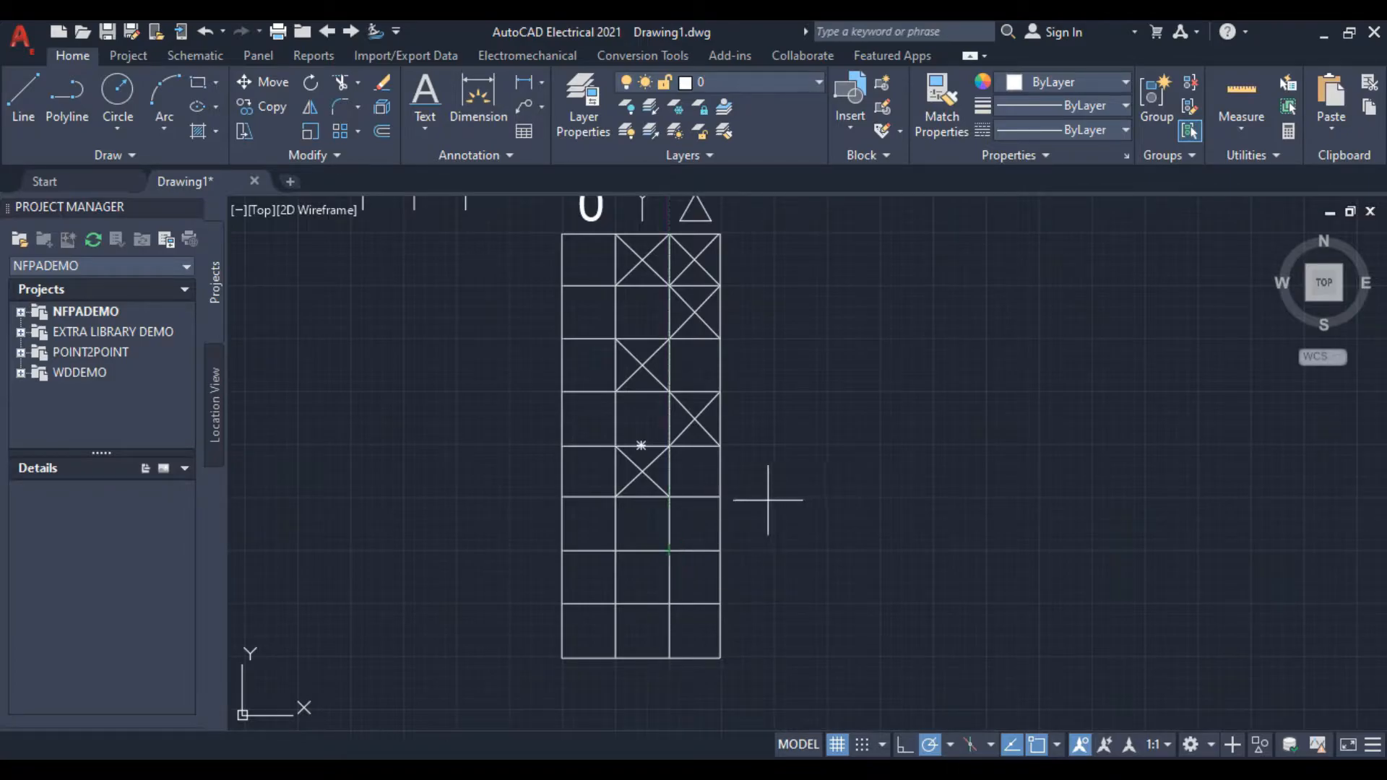
pyautogui.click(670, 497)
pyautogui.rightClick(749, 464)
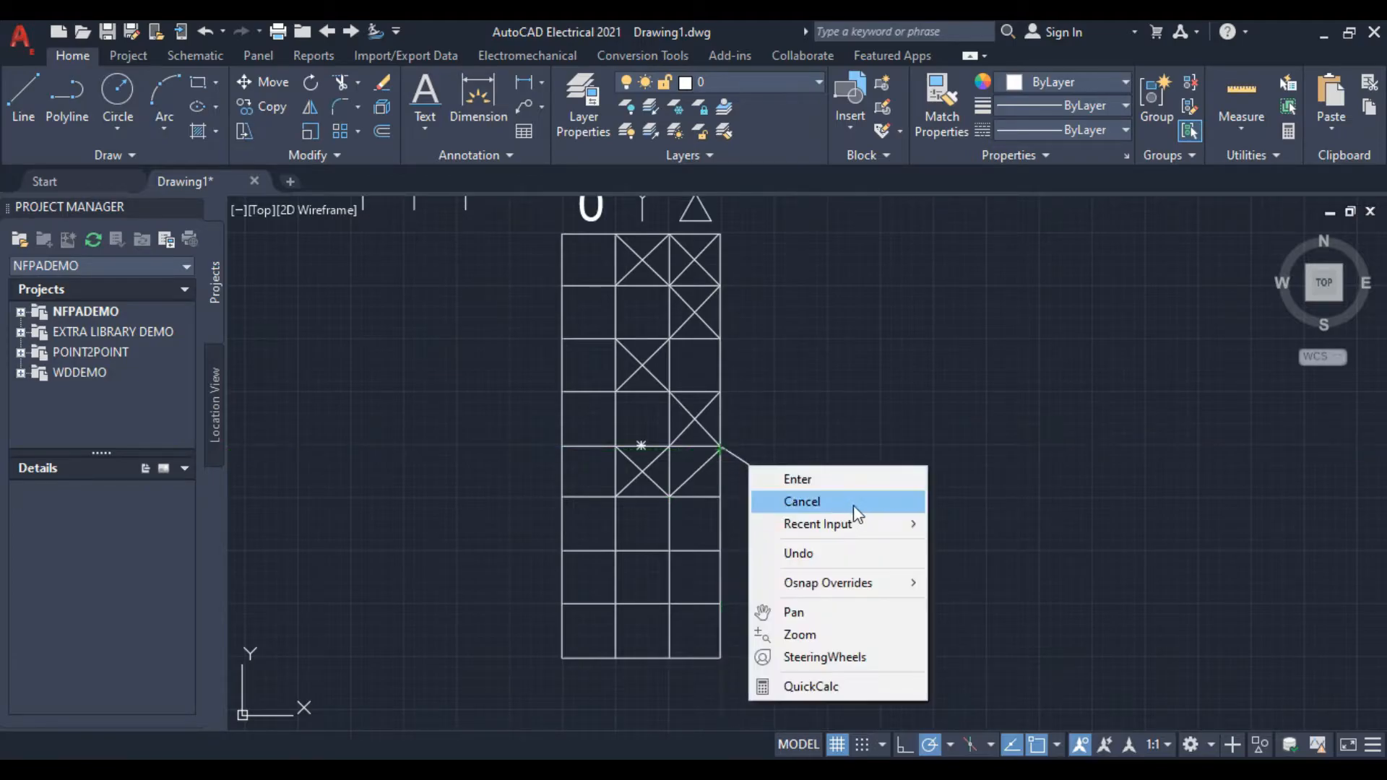
pyautogui.click(852, 502)
pyautogui.click(25, 79)
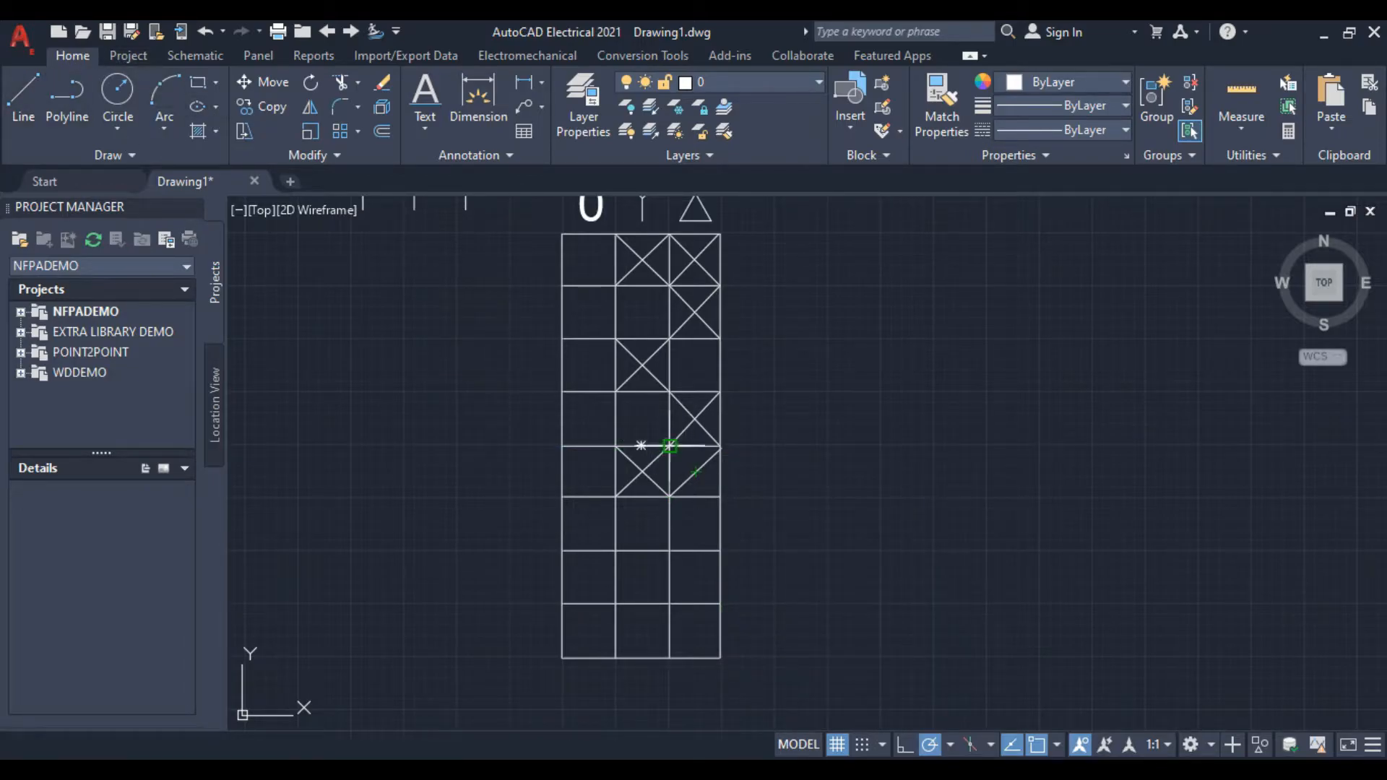
pyautogui.click(669, 446)
pyautogui.click(721, 499)
pyautogui.rightClick(829, 444)
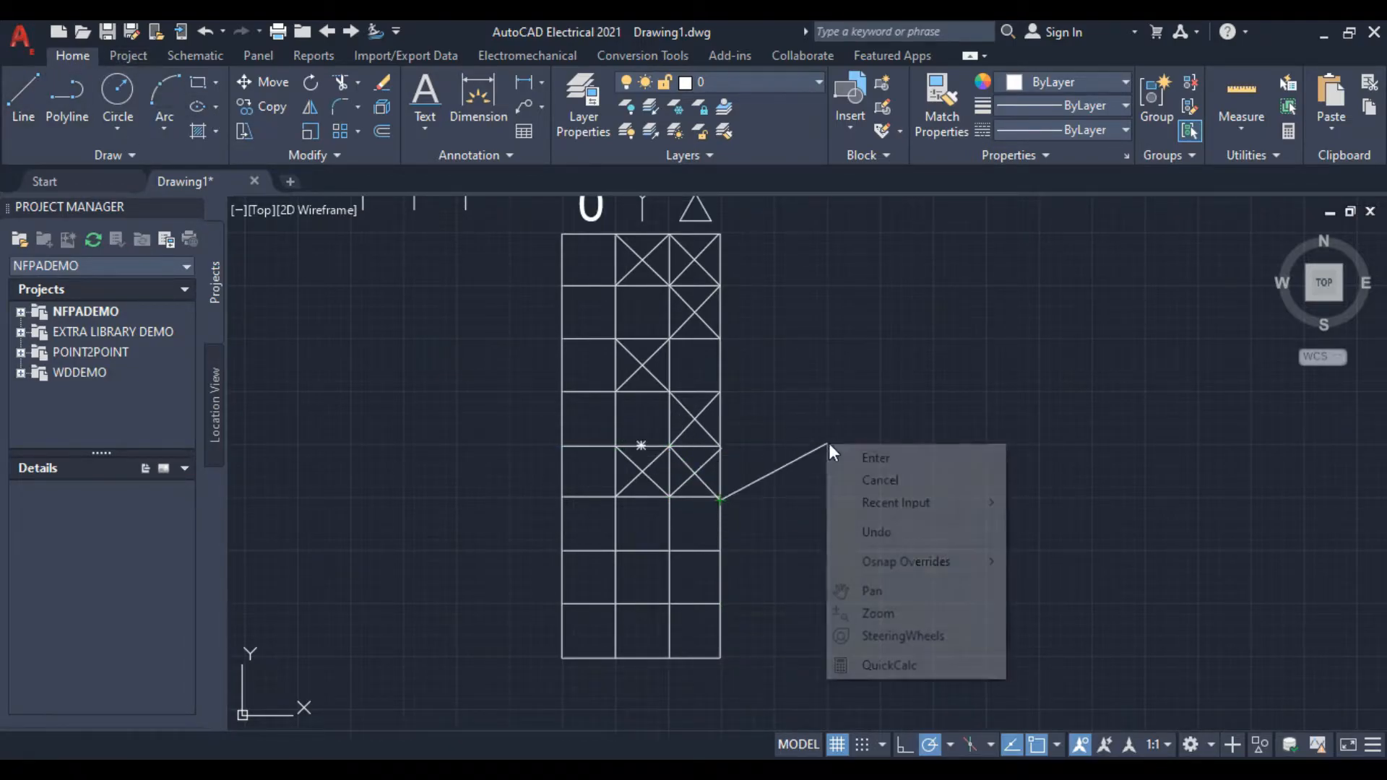
pyautogui.click(889, 480)
pyautogui.click(723, 490)
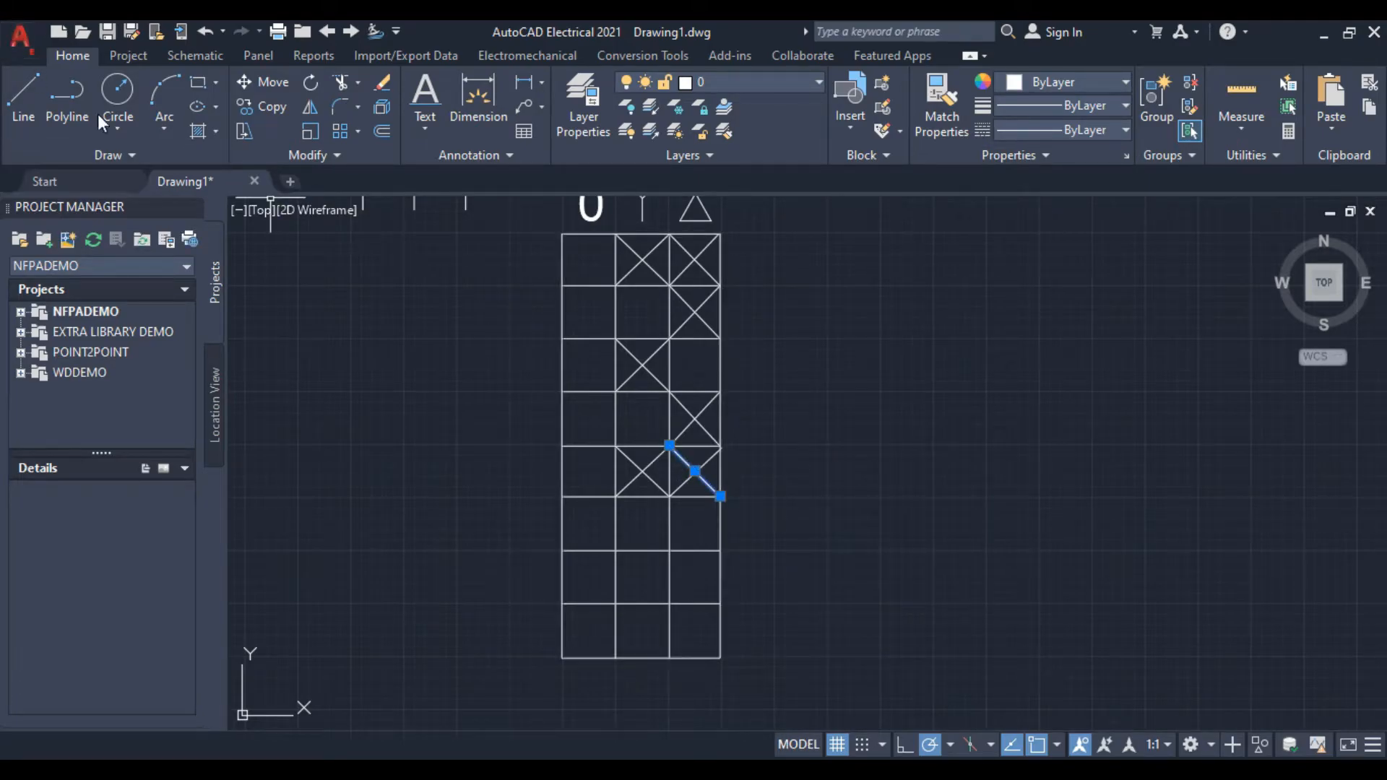
# Cross the sixth-row cell of the Y column with two corner-to-corner diagonal lines
pyautogui.click(37, 79)
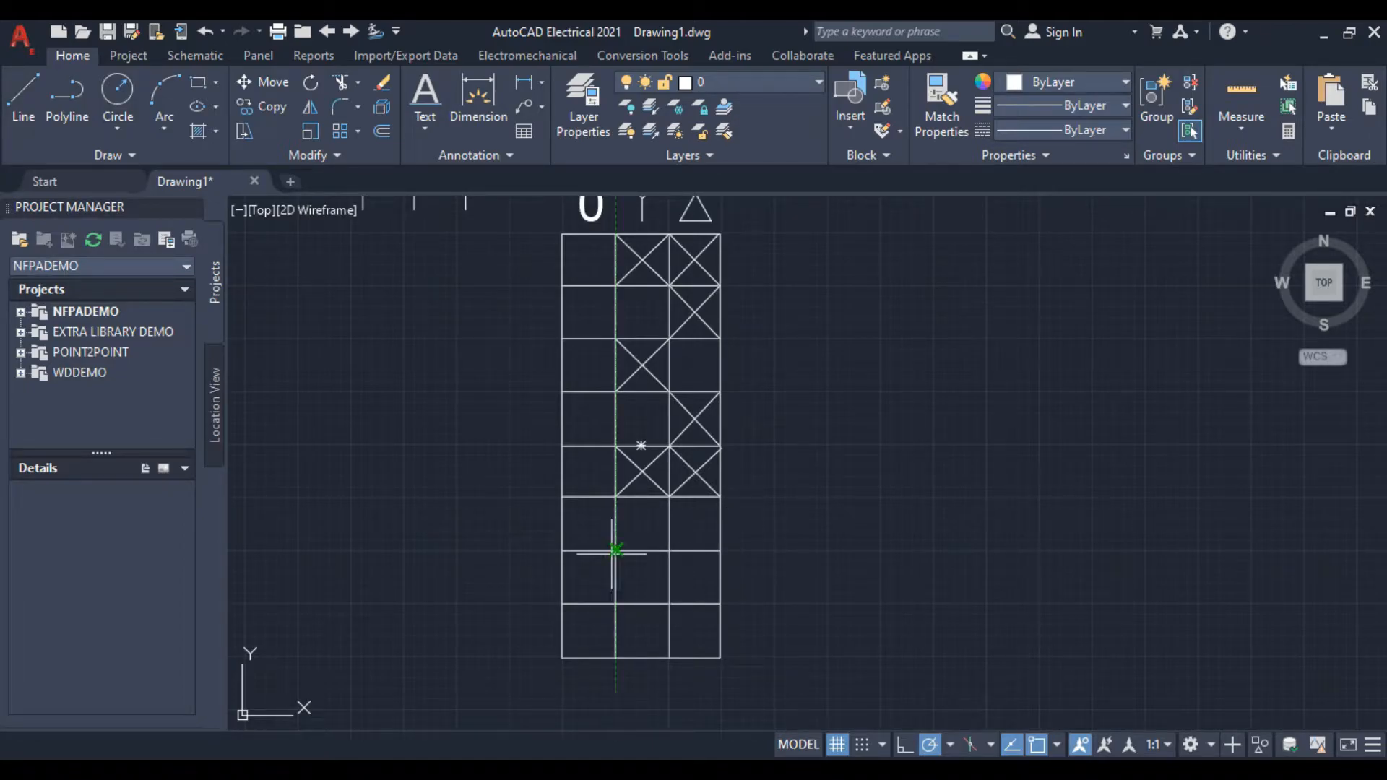
pyautogui.click(614, 551)
pyautogui.scroll(8, 666, 496)
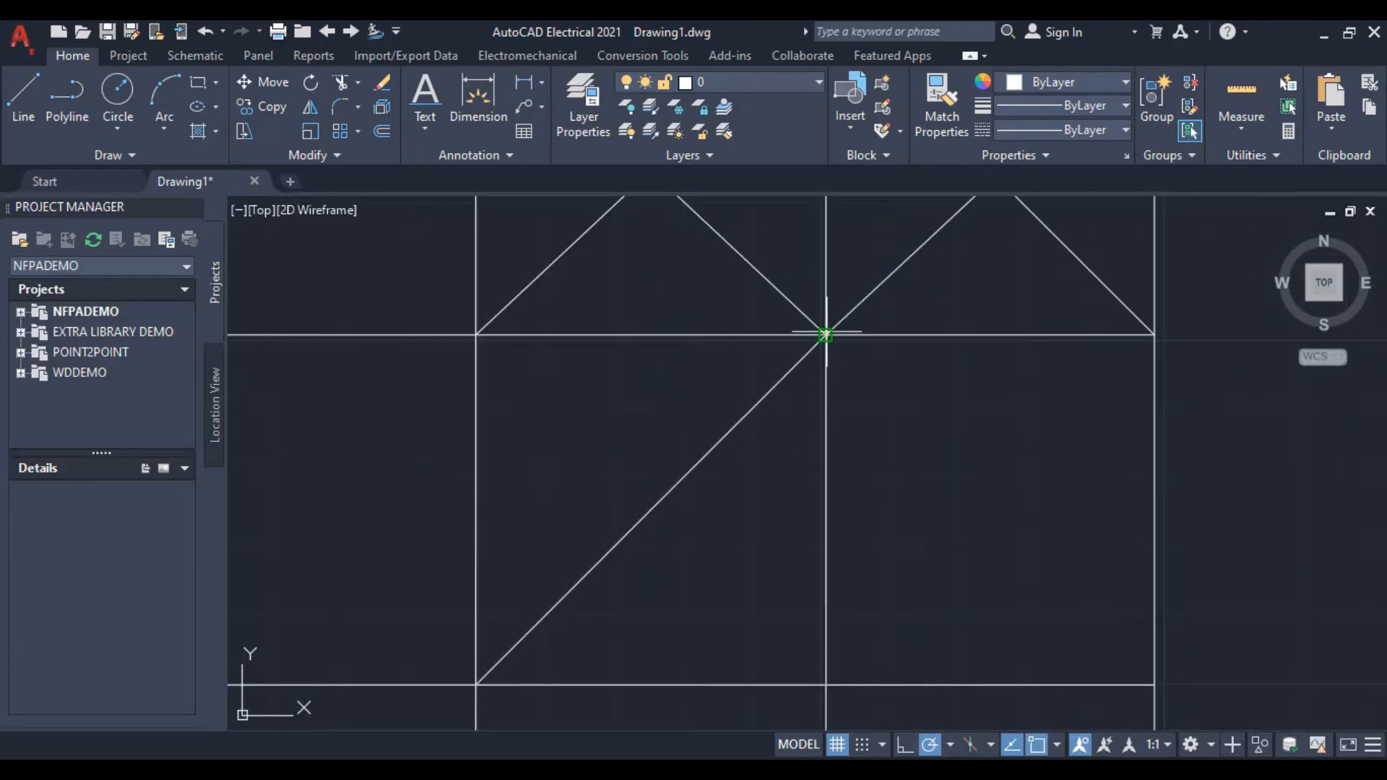
pyautogui.rightClick(710, 397)
pyautogui.click(751, 426)
pyautogui.scroll(-6, 703, 412)
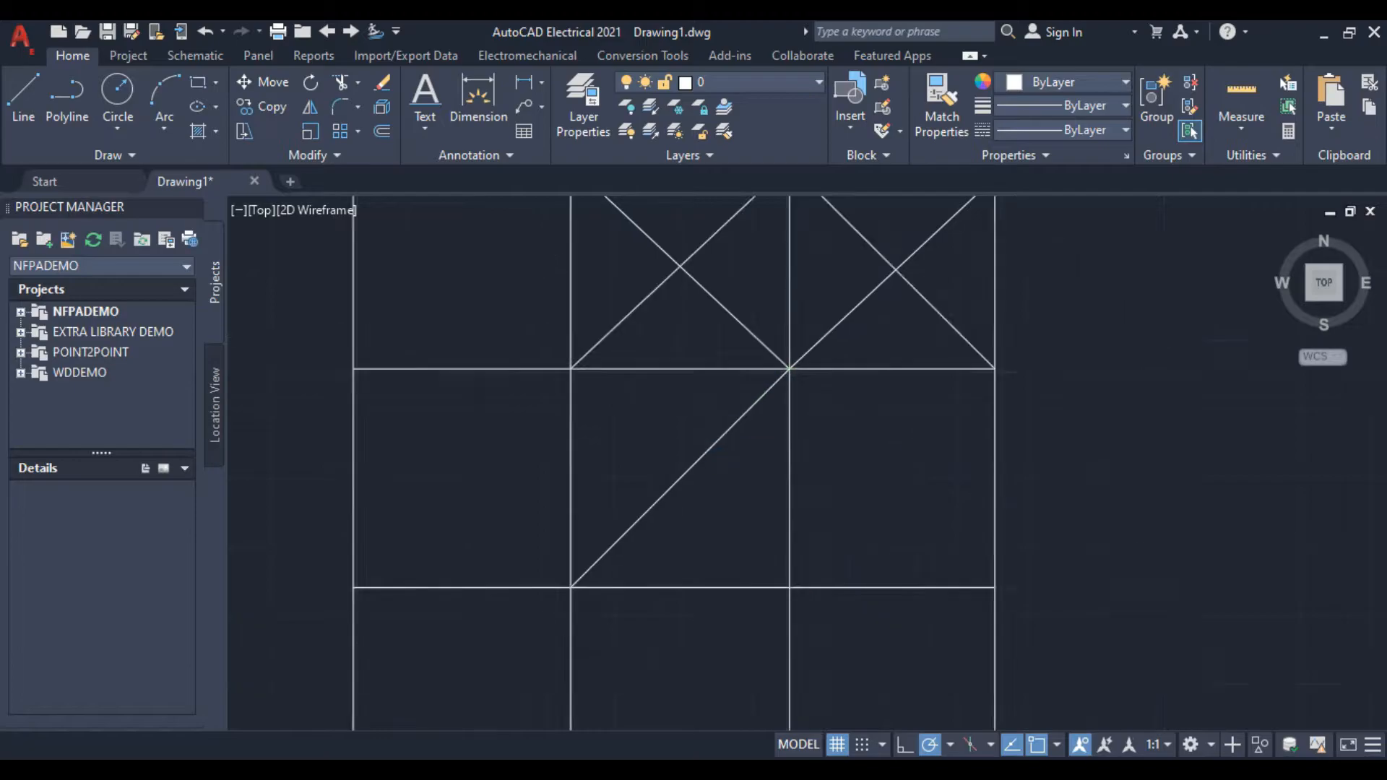
pyautogui.click(28, 100)
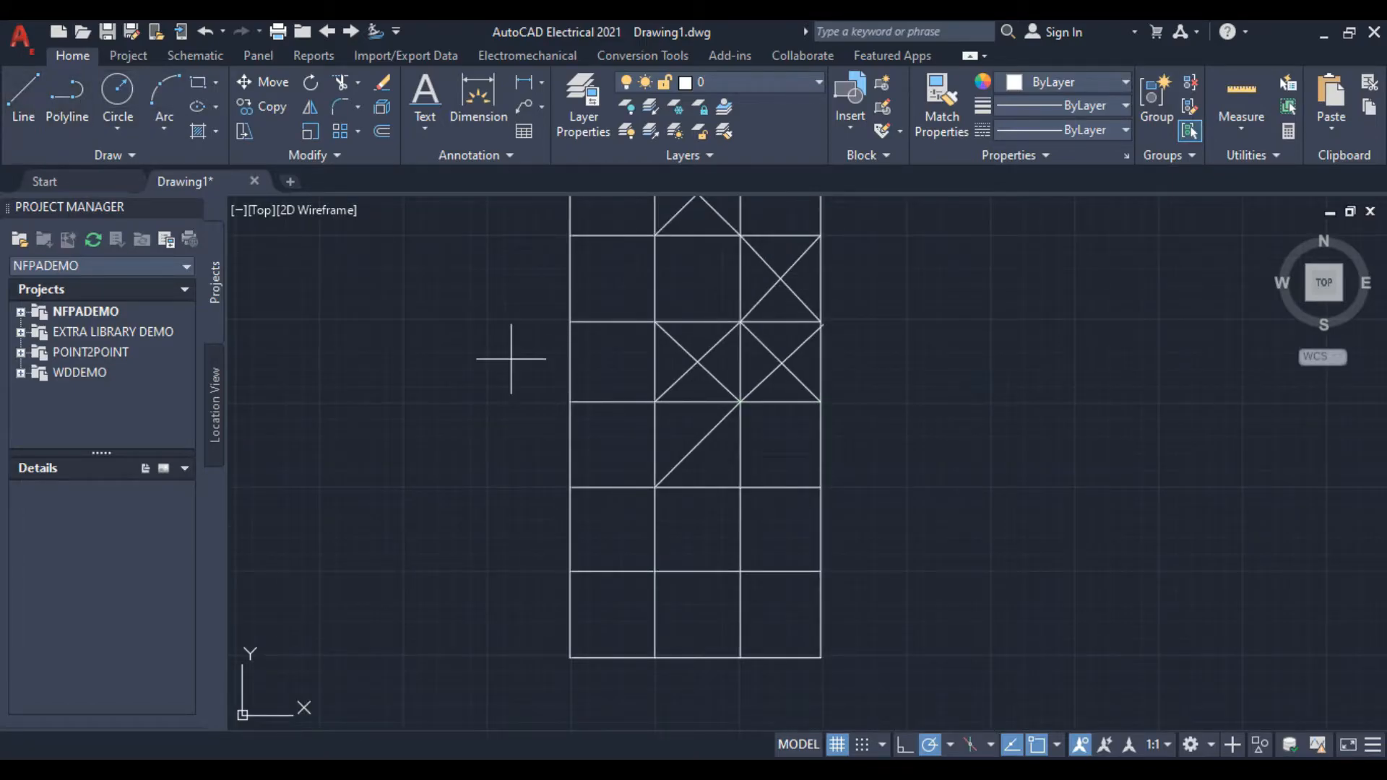
pyautogui.click(655, 402)
pyautogui.click(741, 487)
pyautogui.rightClick(849, 467)
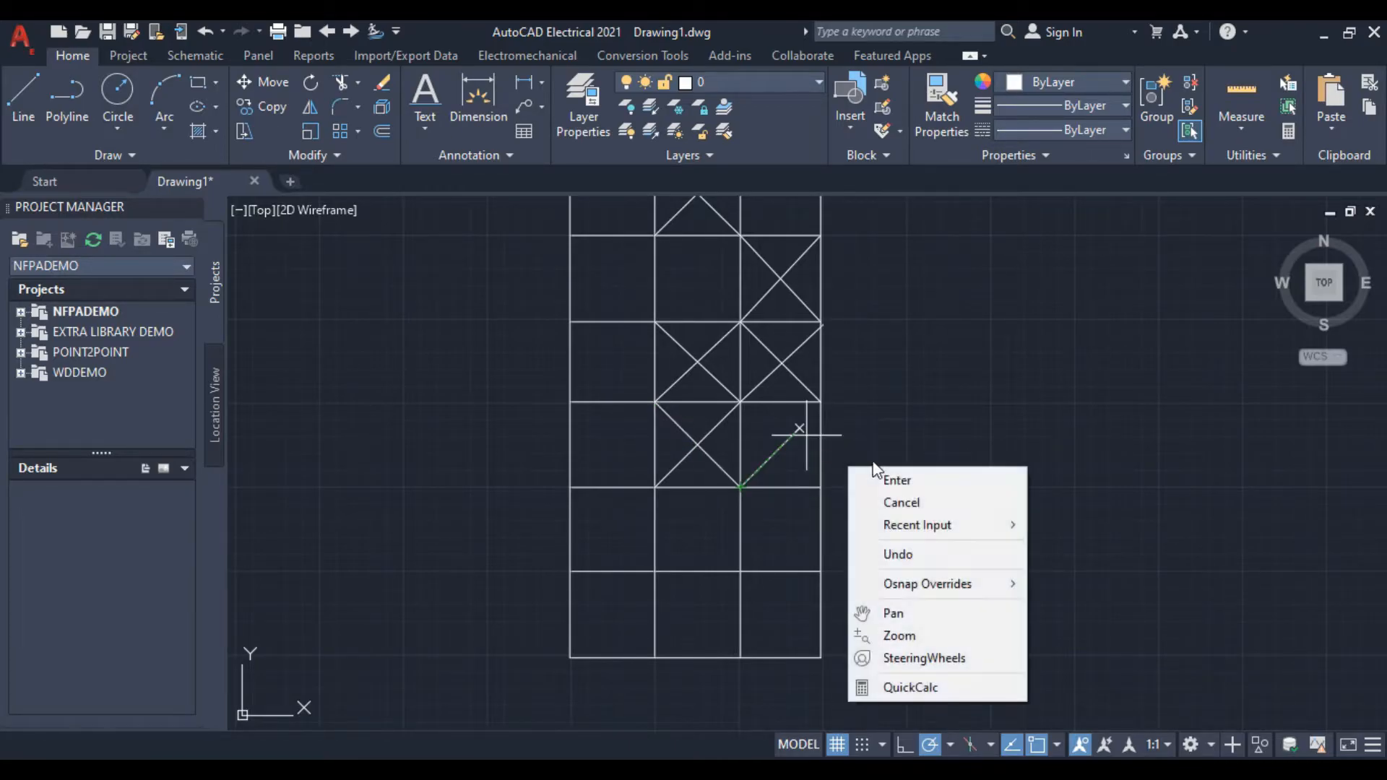
pyautogui.click(912, 500)
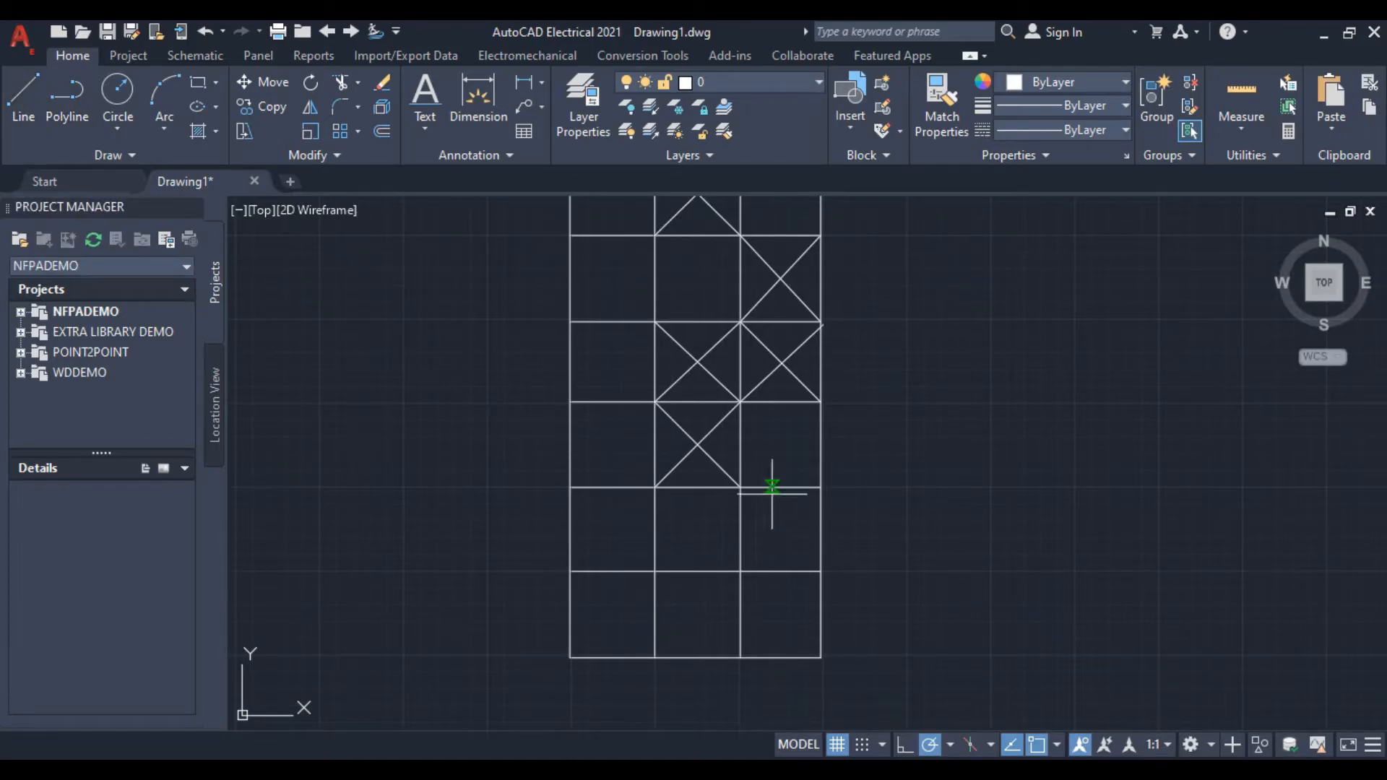
# Cross the sixth-row cell of the delta column with two corner-to-corner diagonal lines
pyautogui.click(741, 487)
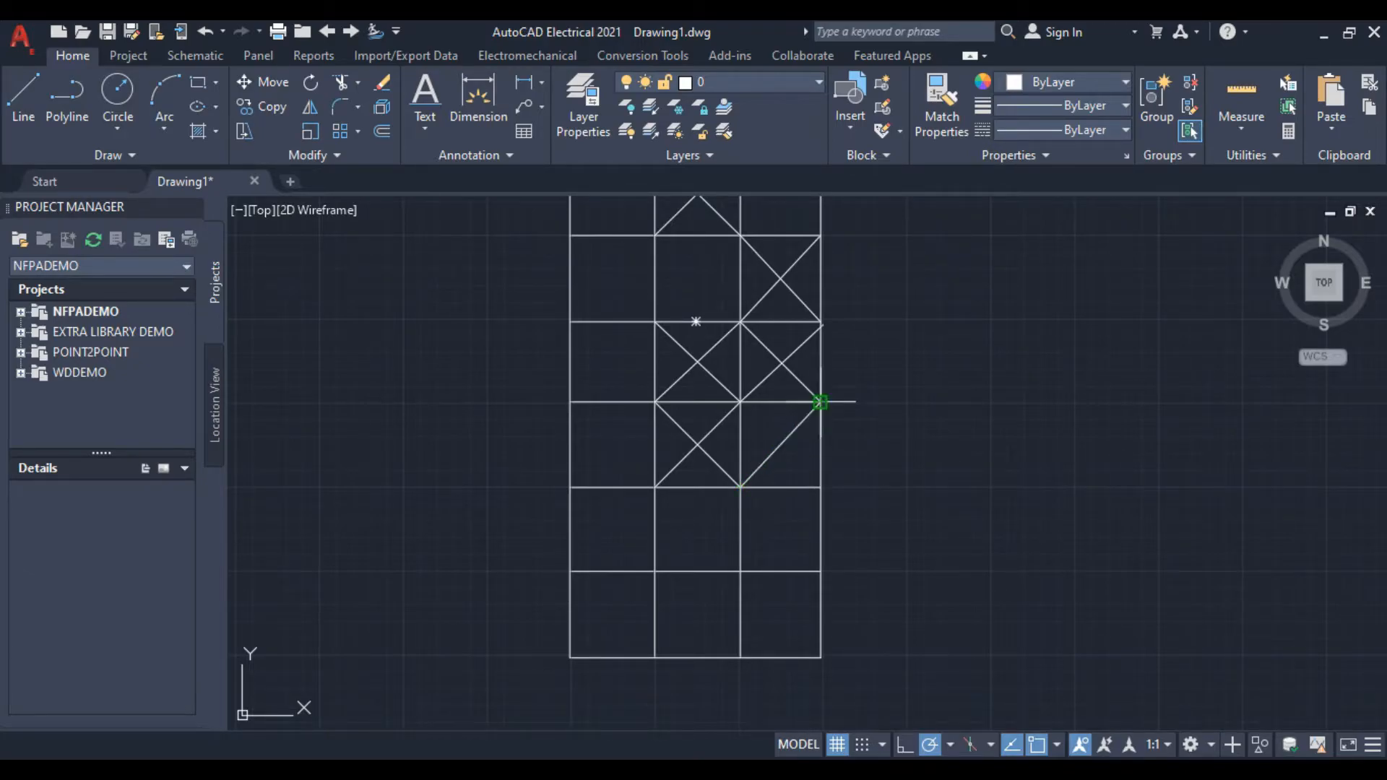
pyautogui.click(820, 402)
pyautogui.rightClick(821, 402)
pyautogui.click(896, 436)
pyautogui.click(24, 98)
pyautogui.click(741, 401)
pyautogui.click(821, 486)
pyautogui.rightClick(966, 425)
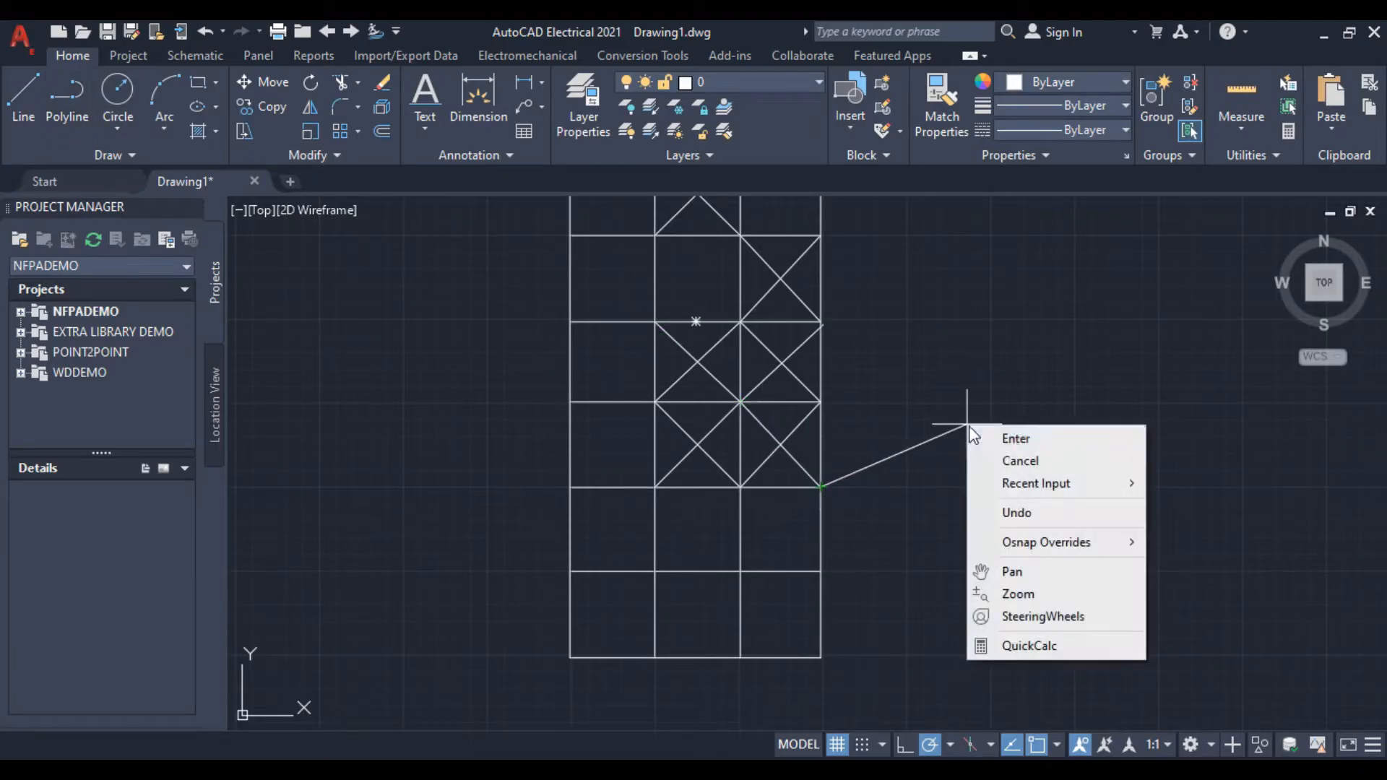
pyautogui.click(1019, 462)
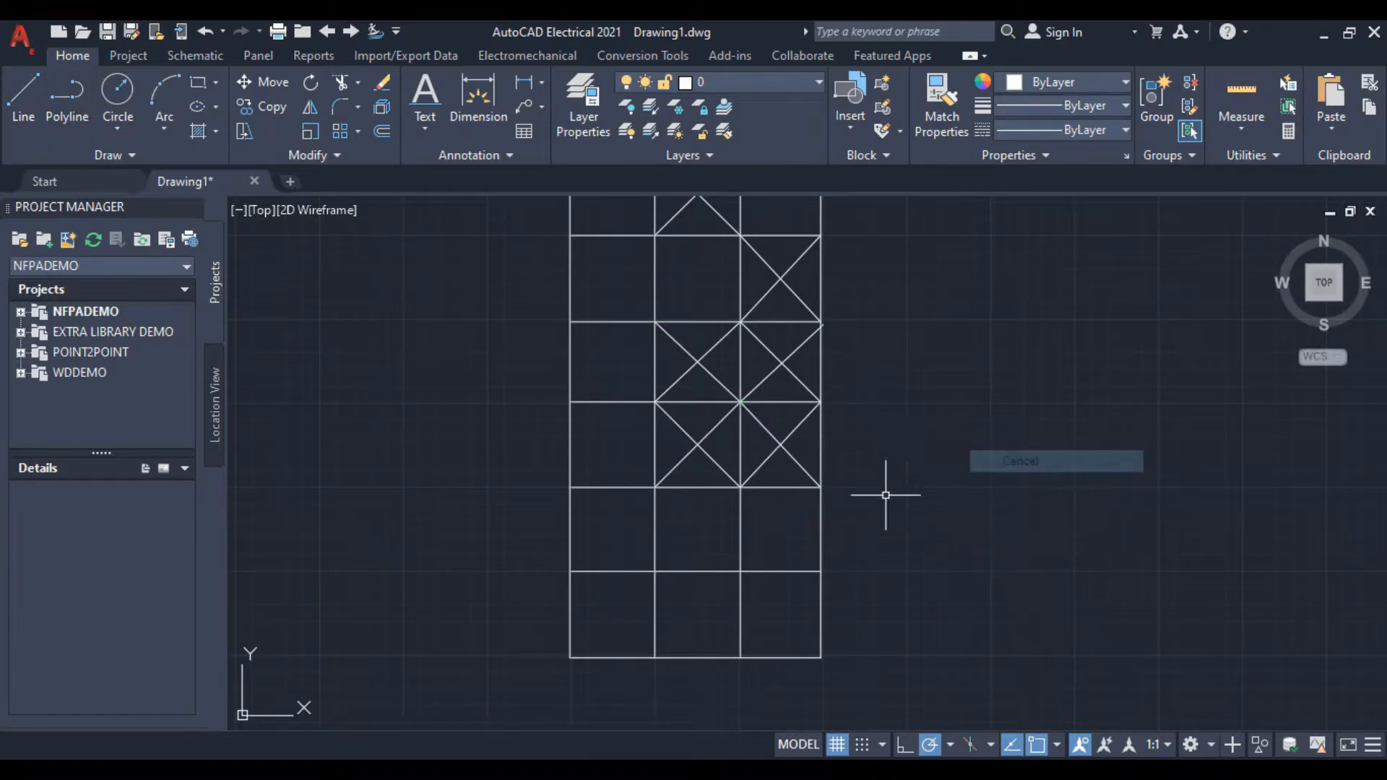
# Cross the seventh-row cell of the delta column with two corner-to-corner diagonal lines
pyautogui.click(23, 101)
pyautogui.click(741, 572)
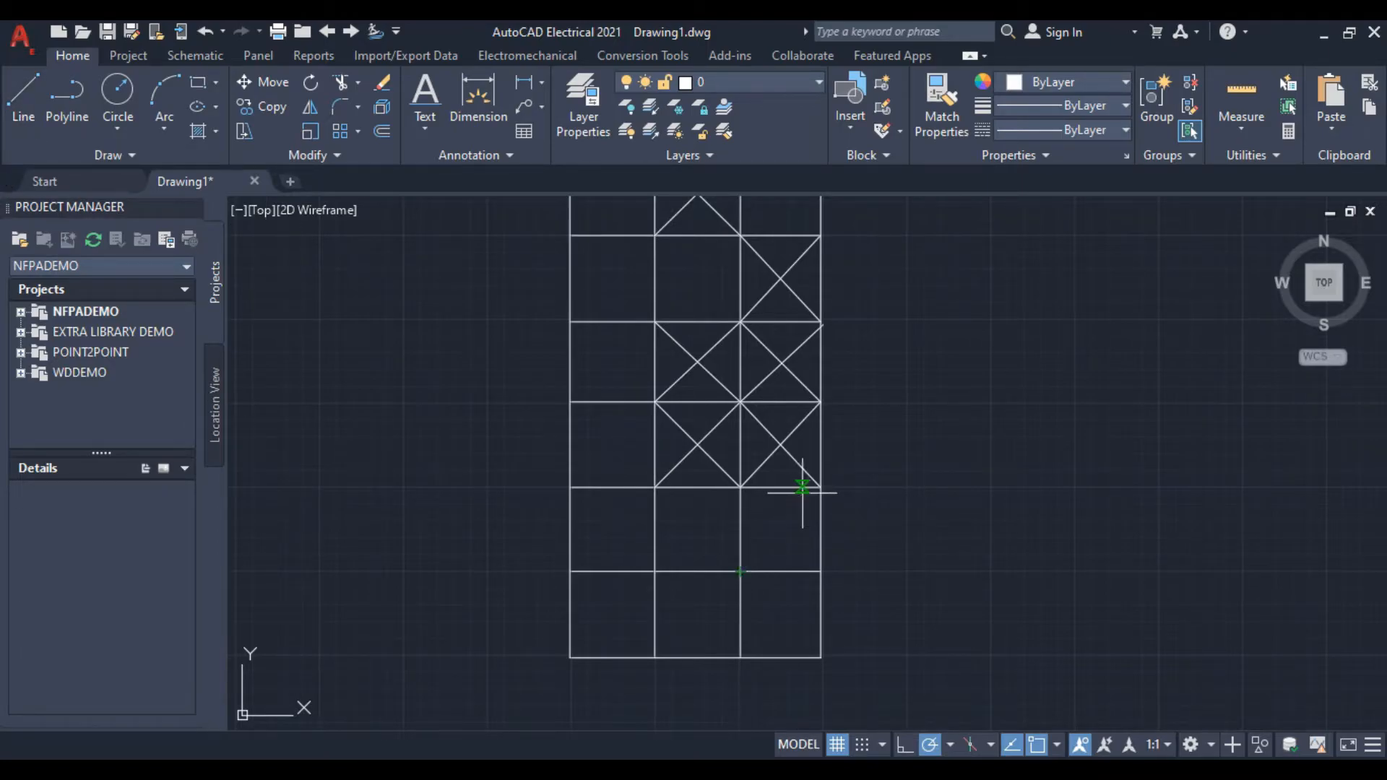
pyautogui.click(822, 487)
pyautogui.rightClick(860, 503)
pyautogui.click(960, 544)
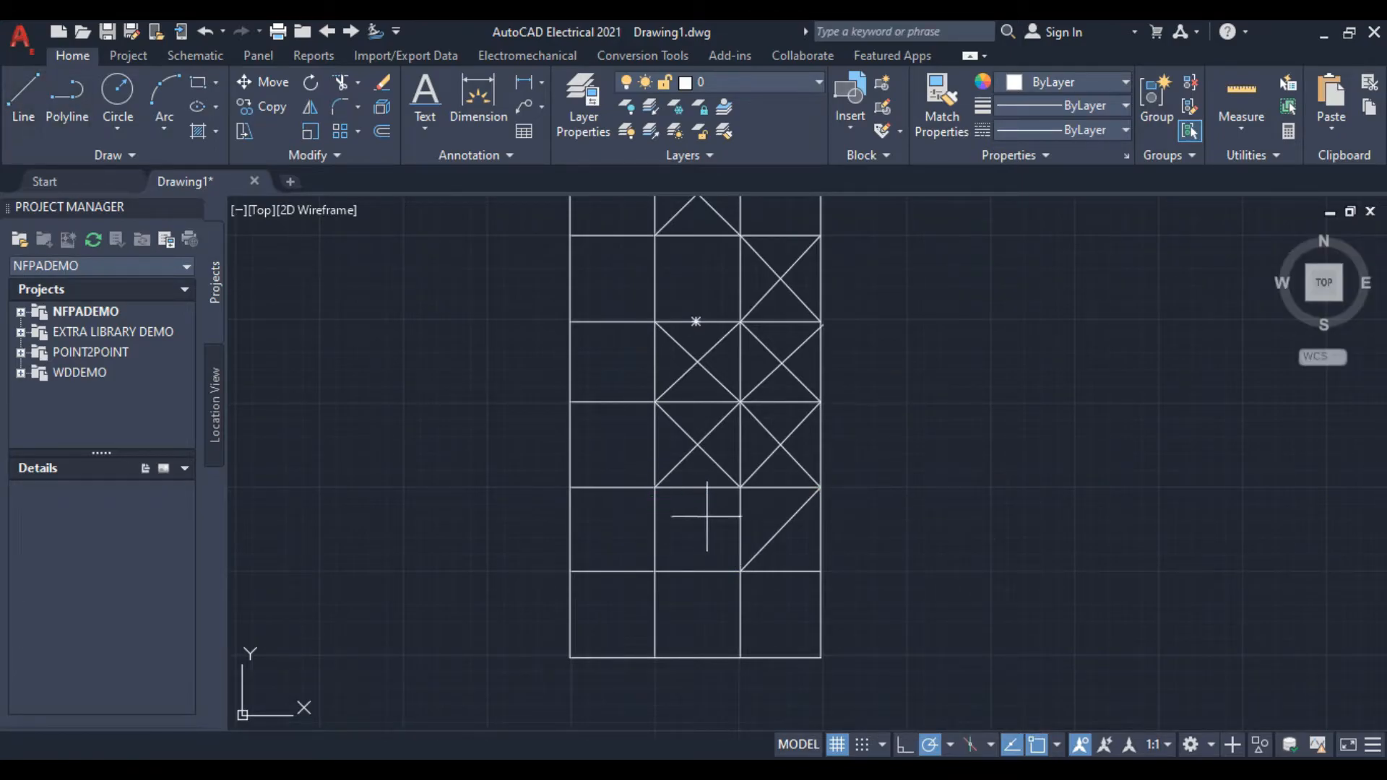
pyautogui.click(822, 572)
pyautogui.rightClick(1012, 417)
pyautogui.click(1077, 432)
# Cross the eighth-row cell of the Y column with two corner-to-corner diagonal lines
pyautogui.click(24, 97)
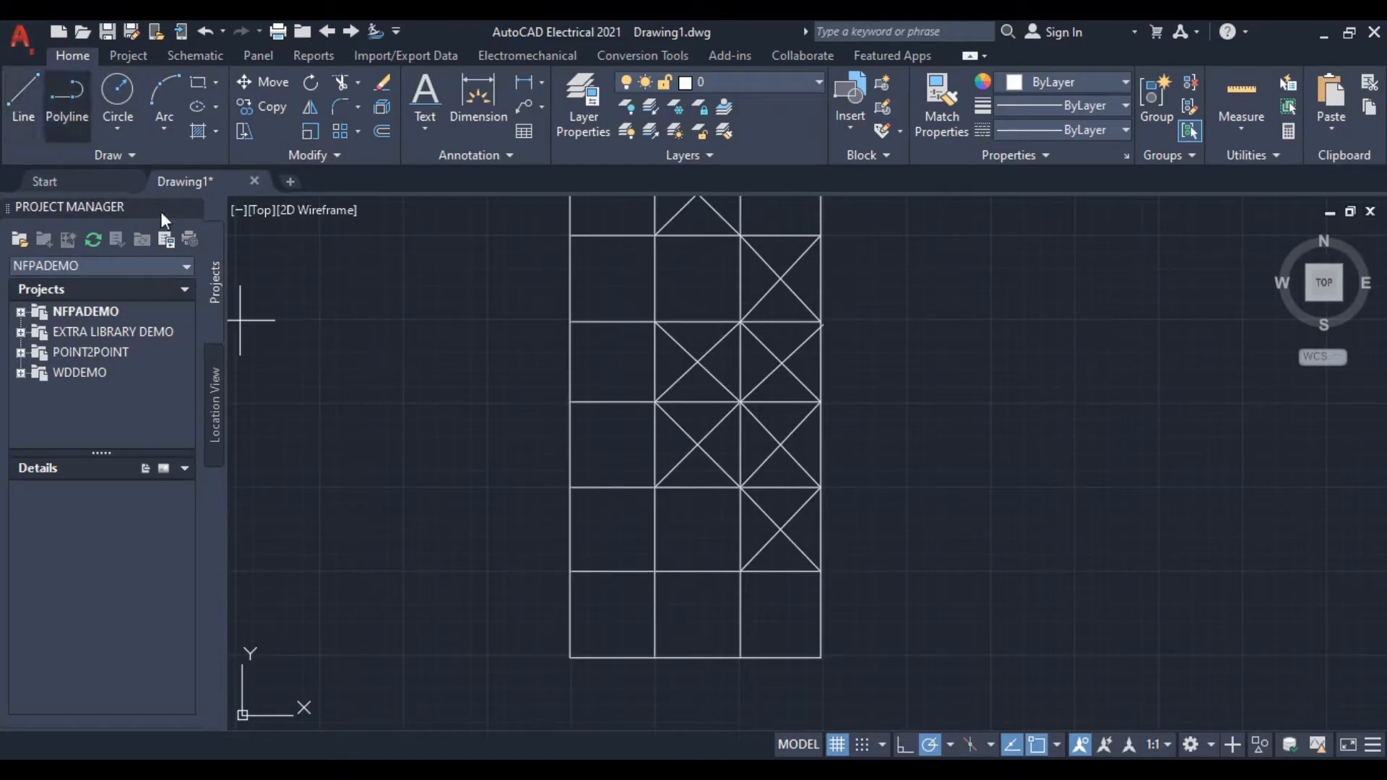
pyautogui.click(655, 658)
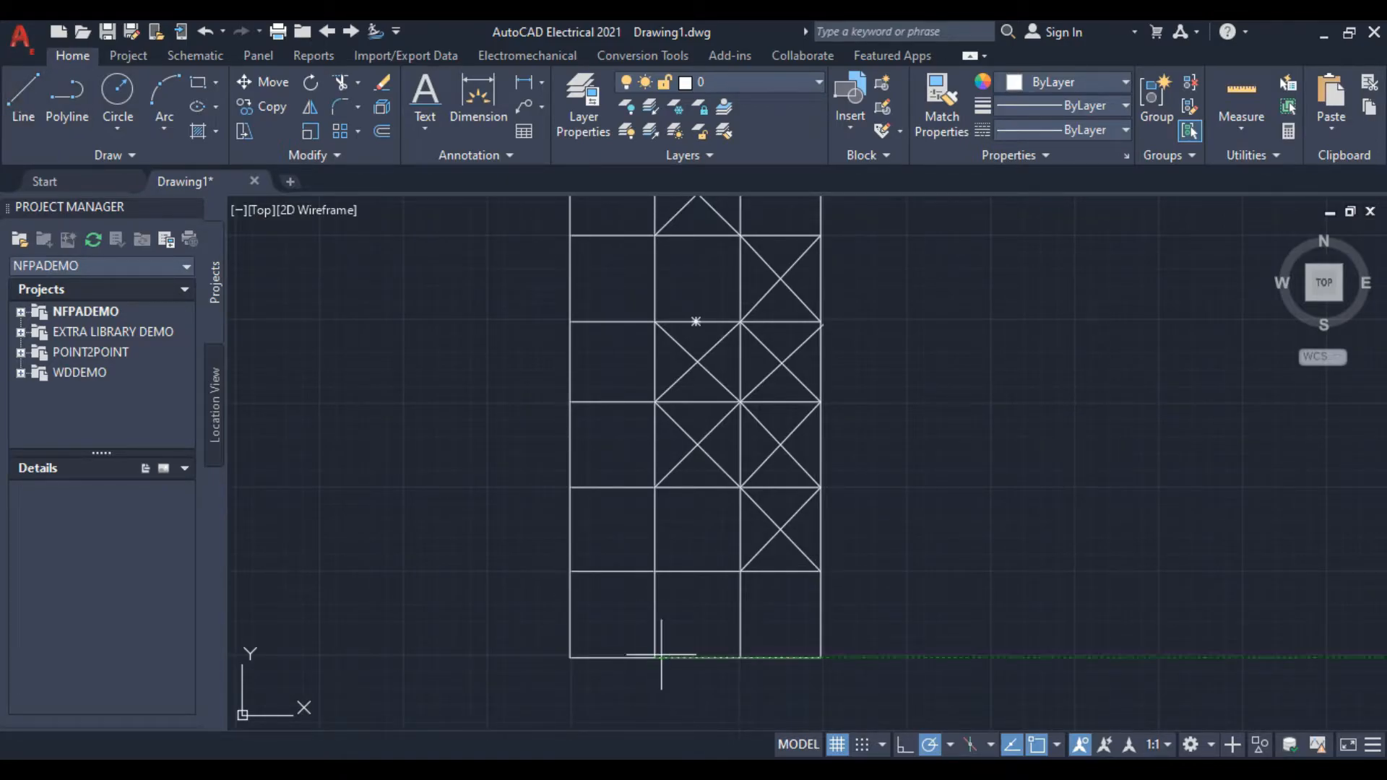
pyautogui.click(741, 571)
pyautogui.rightClick(1021, 528)
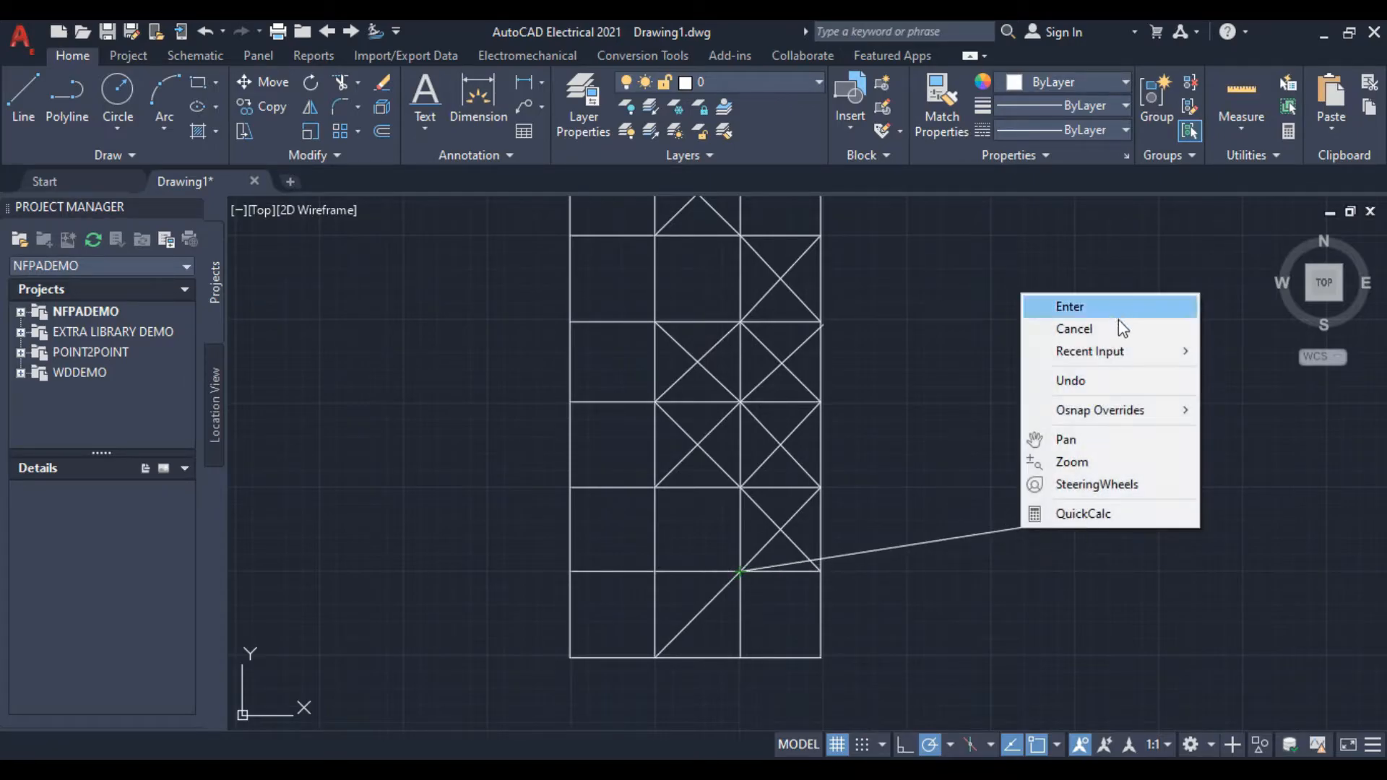
pyautogui.click(1070, 329)
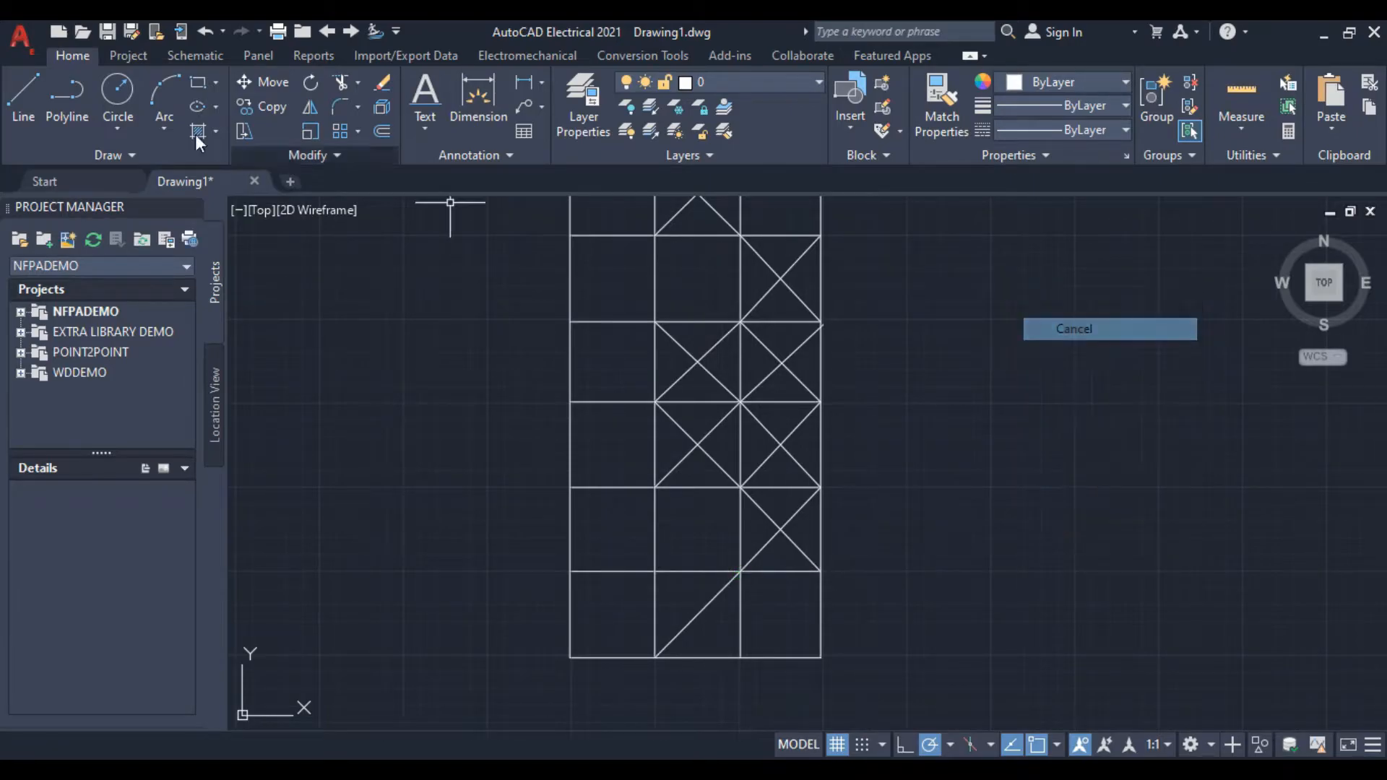
pyautogui.click(656, 571)
pyautogui.click(740, 657)
pyautogui.rightClick(991, 323)
pyautogui.click(1038, 360)
# Move the R, S and T supply lines with their labels and branch lines straight up, farther above the switching table
pyautogui.scroll(-4, 864, 435)
pyautogui.moveTo(699, 404); pyautogui.dragTo(662, 485, button='middle')
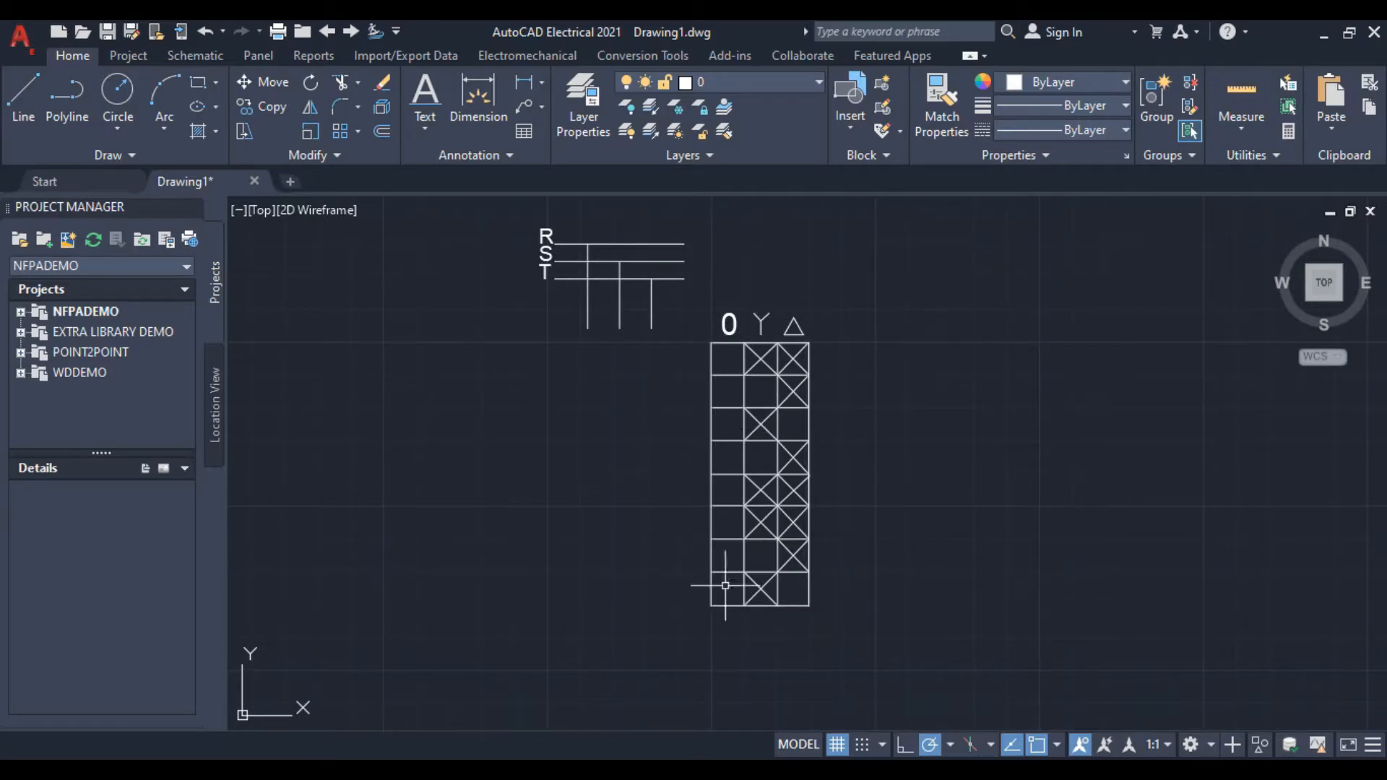
pyautogui.moveTo(592, 278); pyautogui.dragTo(620, 323, button='middle')
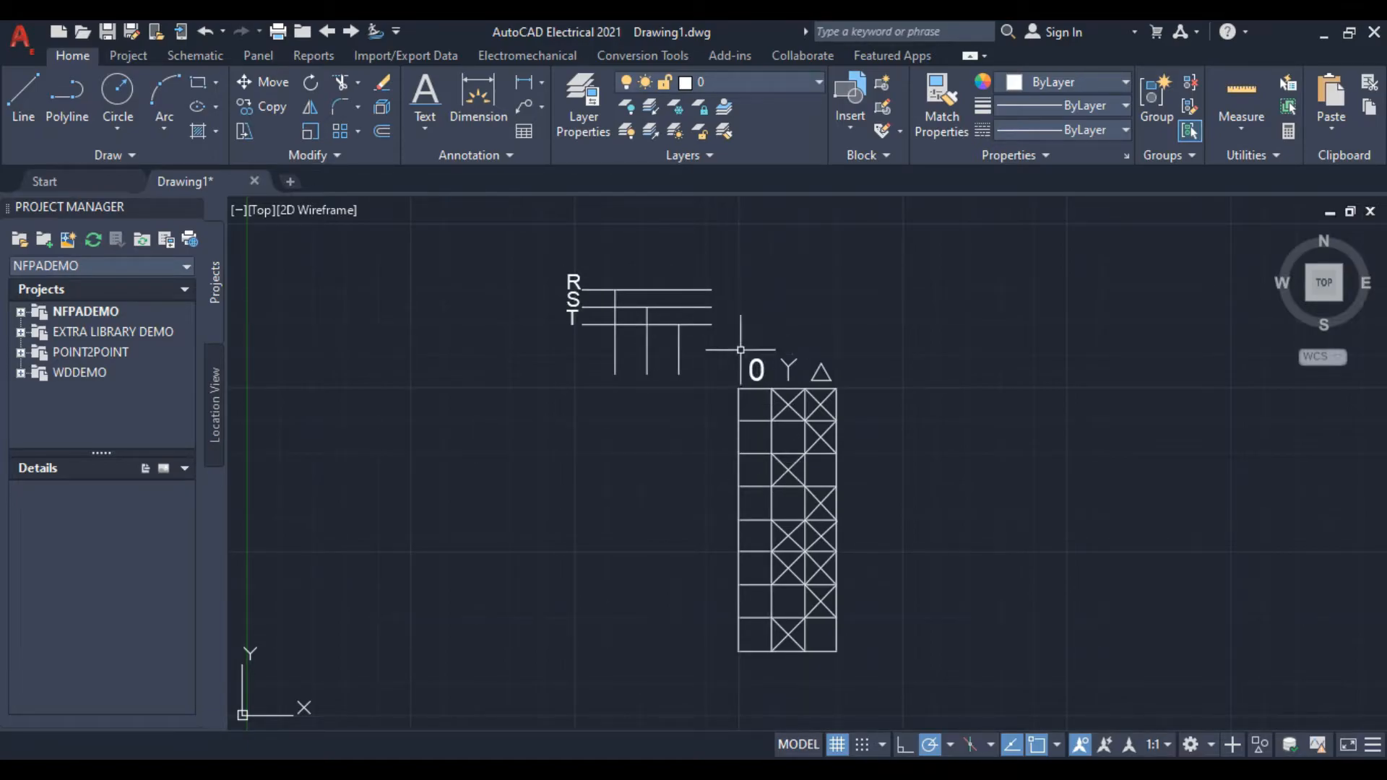
pyautogui.click(545, 248)
pyautogui.click(755, 503)
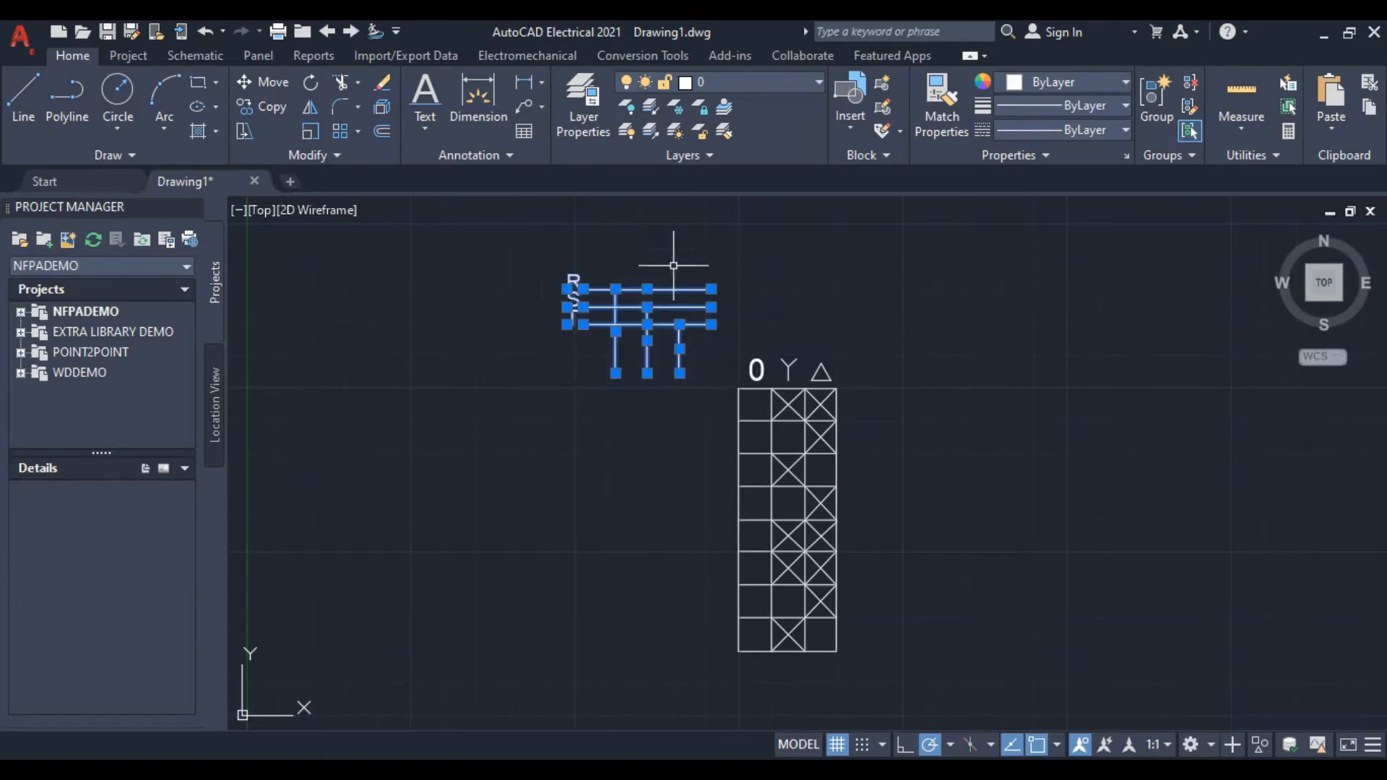
pyautogui.rightClick(609, 228)
pyautogui.click(650, 374)
pyautogui.click(648, 289)
pyautogui.click(648, 208)
pyautogui.moveTo(656, 329); pyautogui.dragTo(648, 361, button='middle')
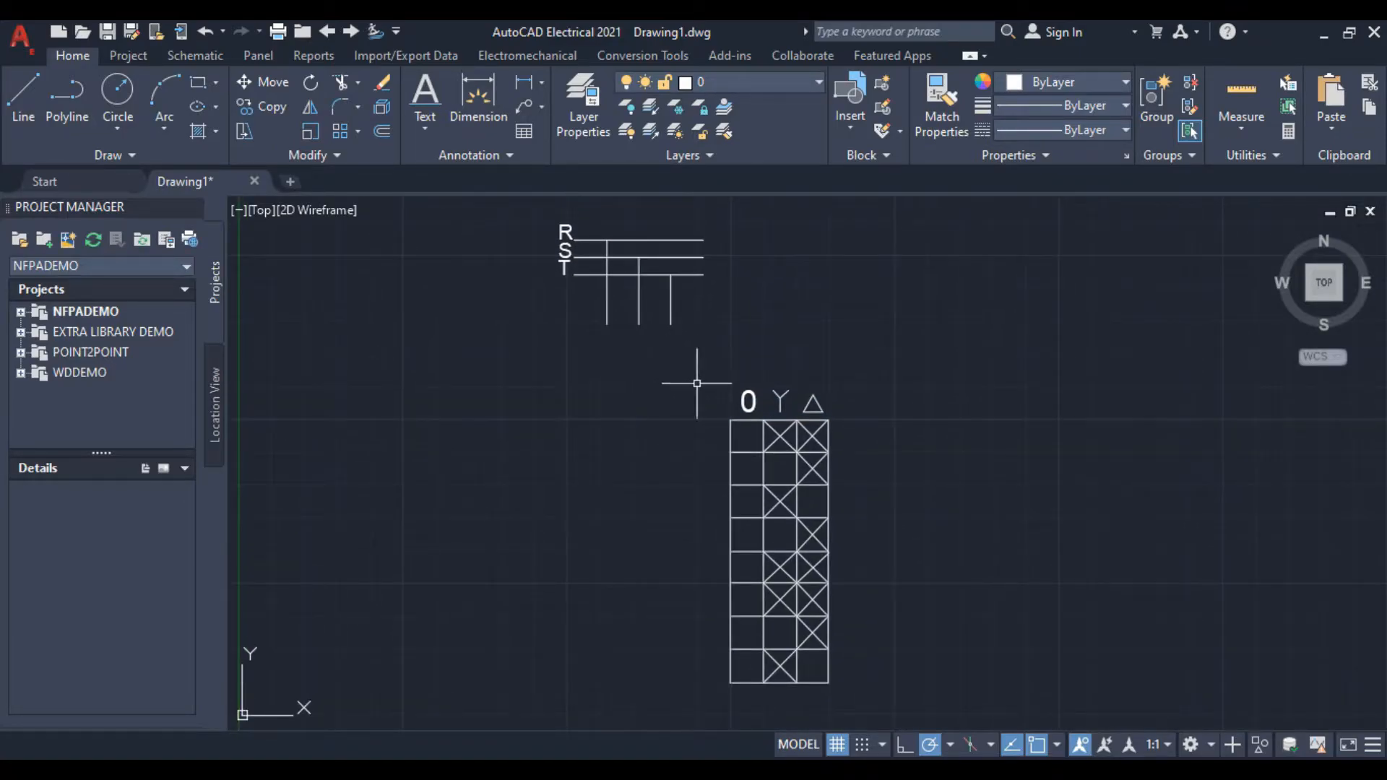
# Draw a small circle just outside the first table row, beside the upper part of the 0 column cell
pyautogui.click(118, 99)
pyautogui.scroll(4, 839, 481)
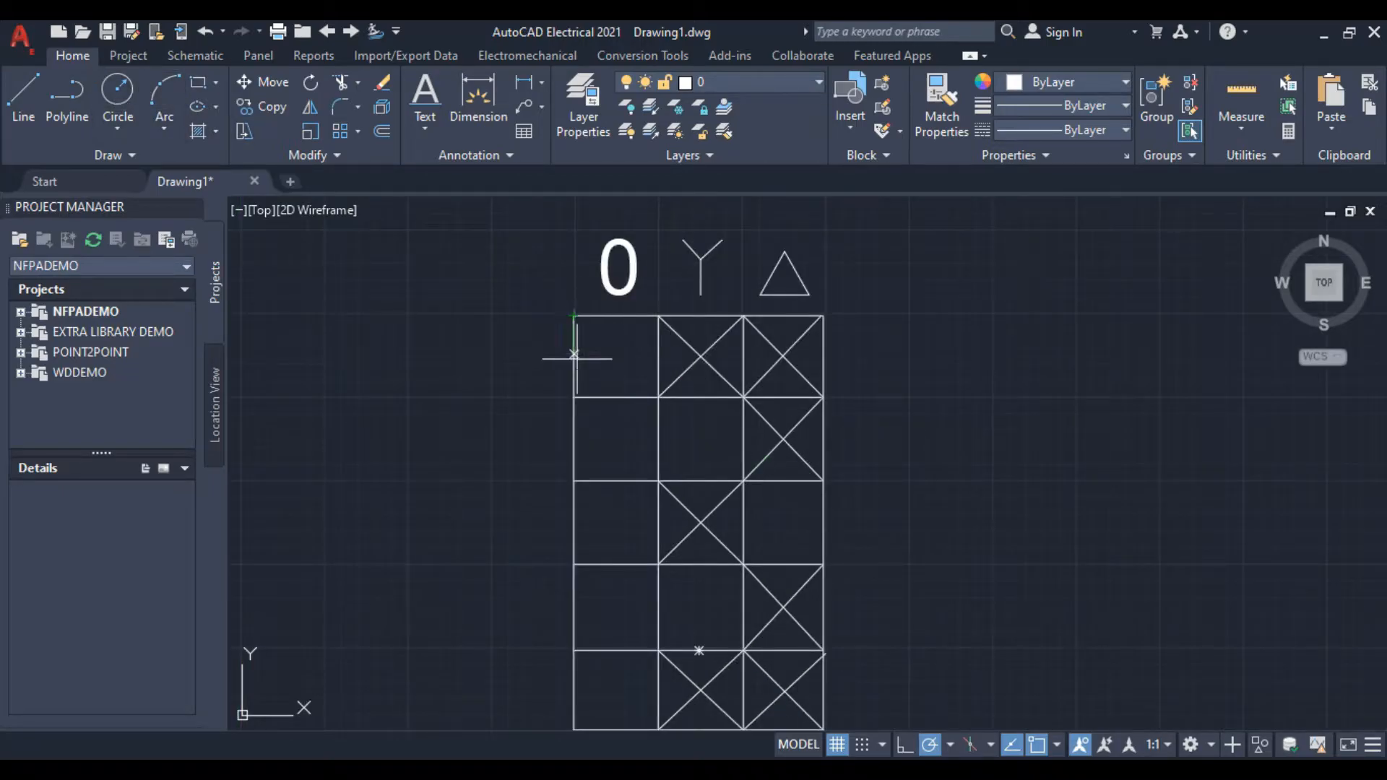
pyautogui.scroll(2, 573, 350)
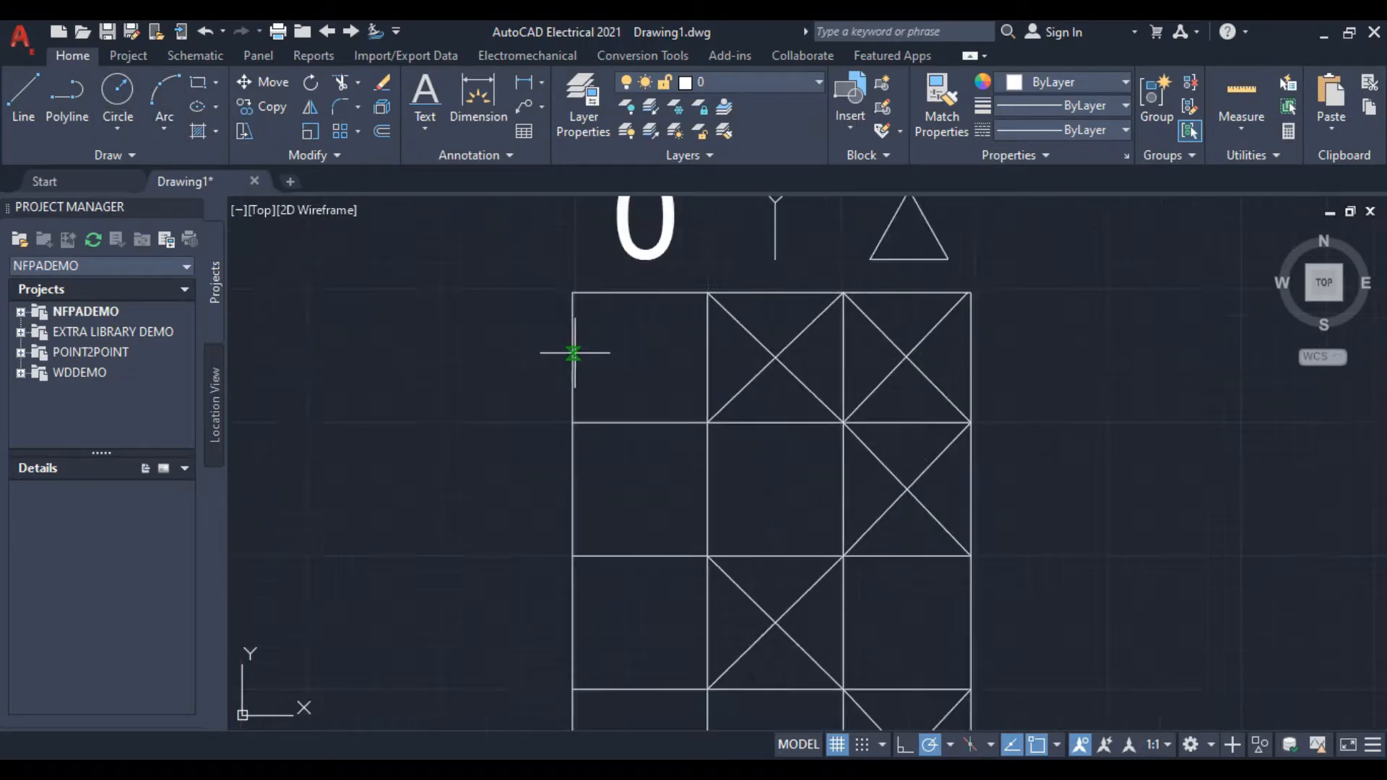
pyautogui.click(526, 328)
pyautogui.click(523, 311)
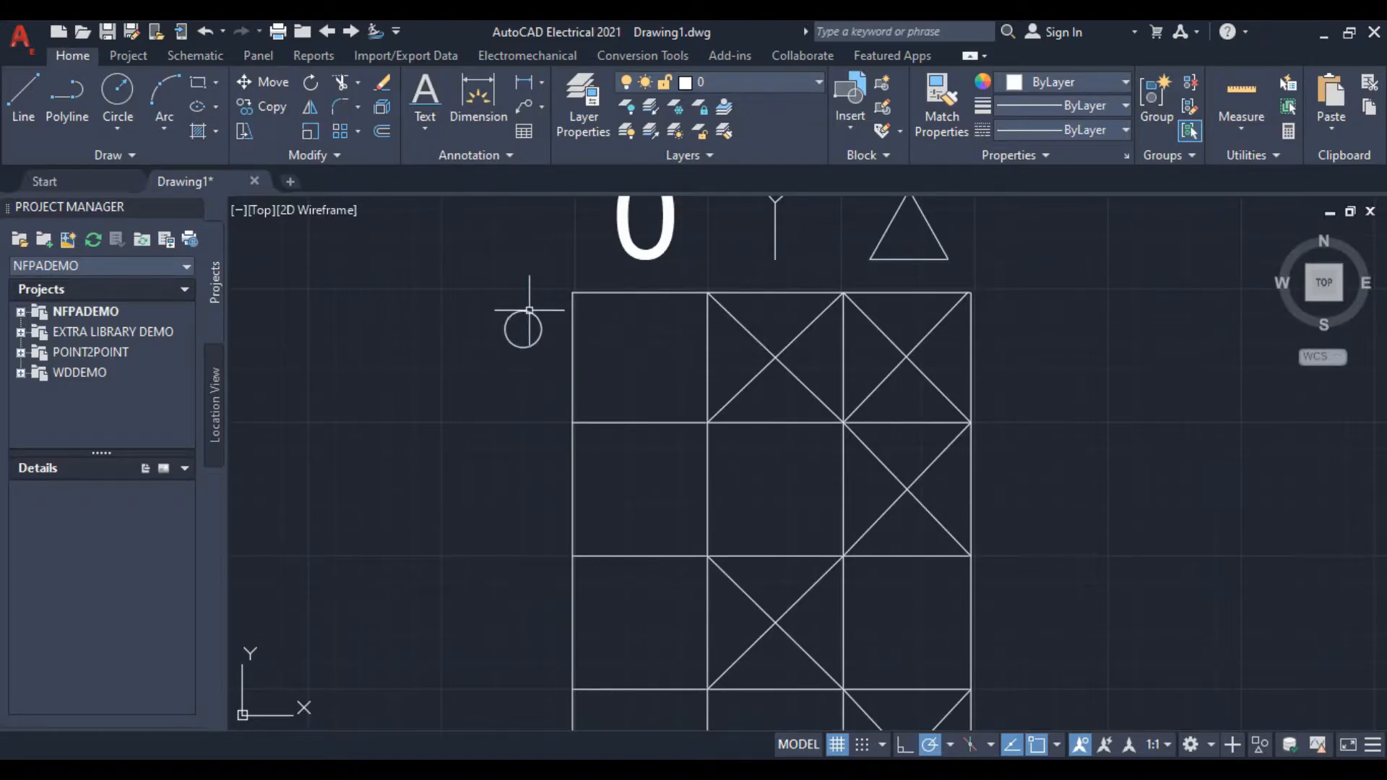
# Copy the small circle straight down so that two circles stand beside the first table row
pyautogui.click(541, 327)
pyautogui.rightClick(449, 299)
pyautogui.click(532, 433)
pyautogui.click(523, 328)
pyautogui.click(523, 384)
pyautogui.rightClick(406, 342)
pyautogui.click(486, 377)
# Copy the pair of circles straight down beside the second, third and fourth table rows
pyautogui.click(407, 247)
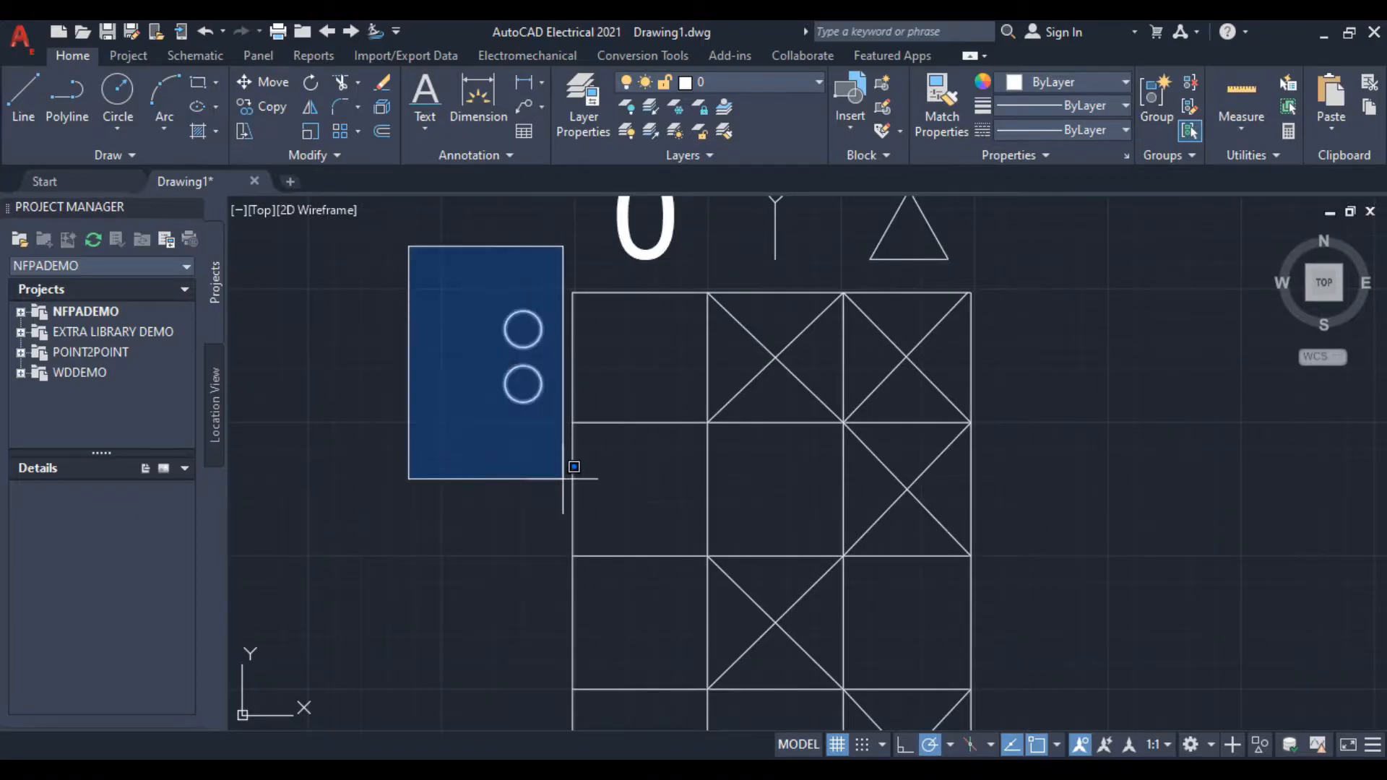
pyautogui.click(563, 478)
pyautogui.rightClick(402, 321)
pyautogui.click(498, 459)
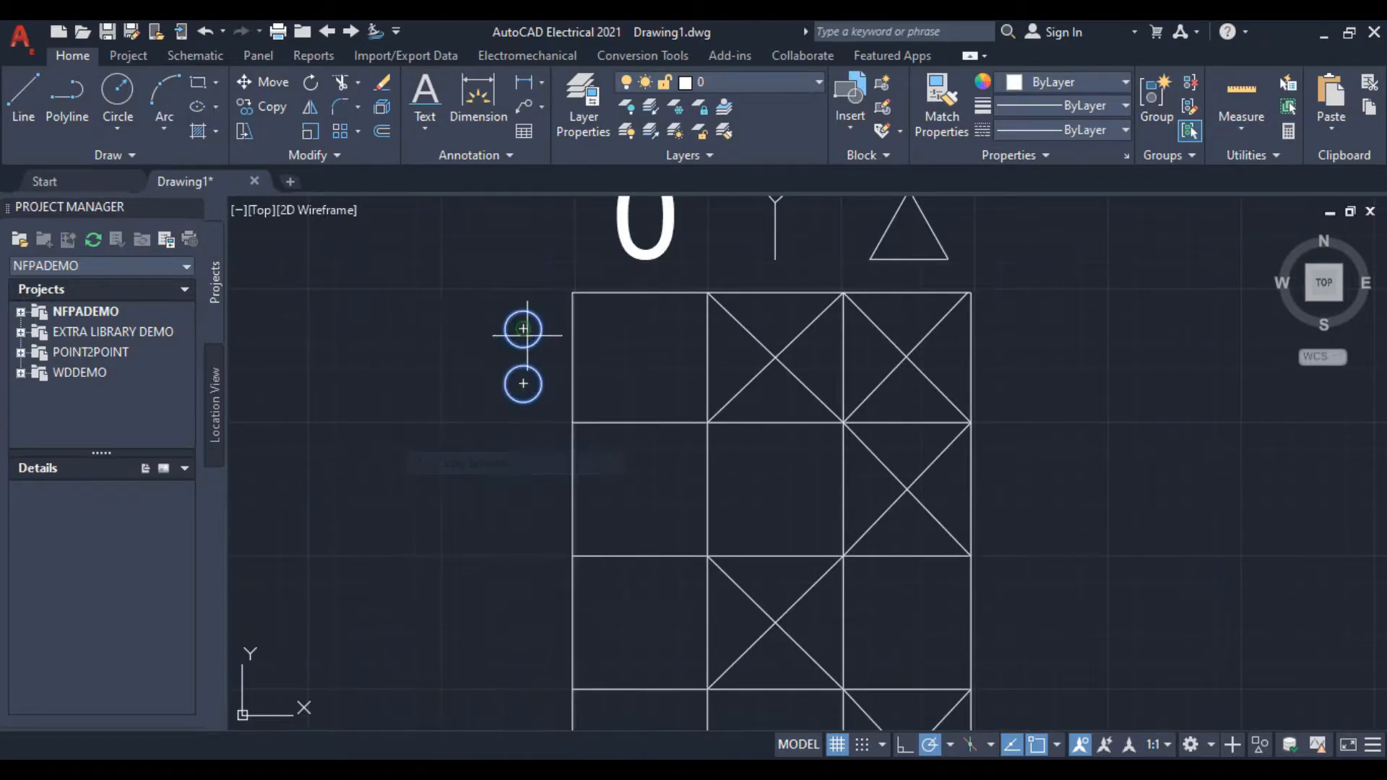
pyautogui.click(523, 311)
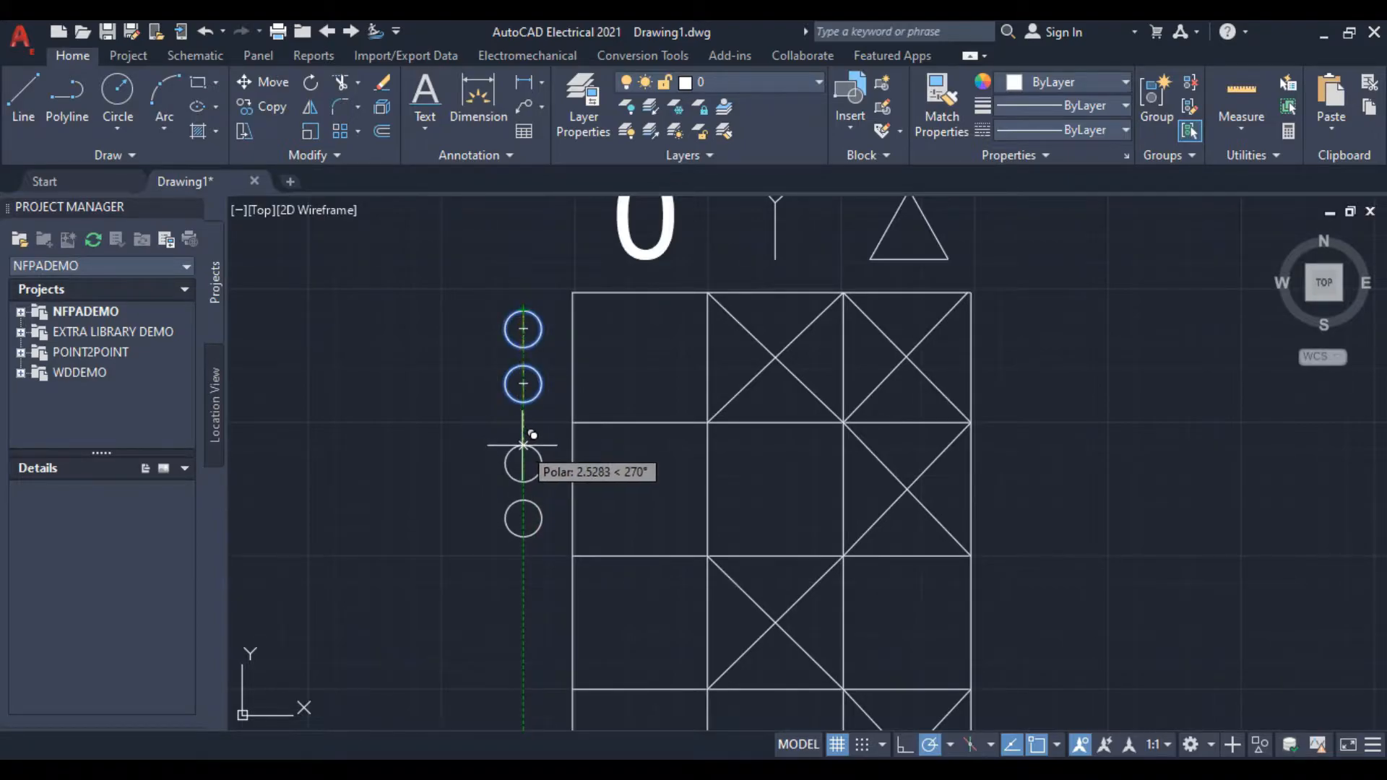
pyautogui.moveTo(527, 448)
pyautogui.mouseDown(button='middle')
pyautogui.moveTo(537, 345)
pyautogui.moveTo(565, 369)
pyautogui.mouseUp(button='middle')
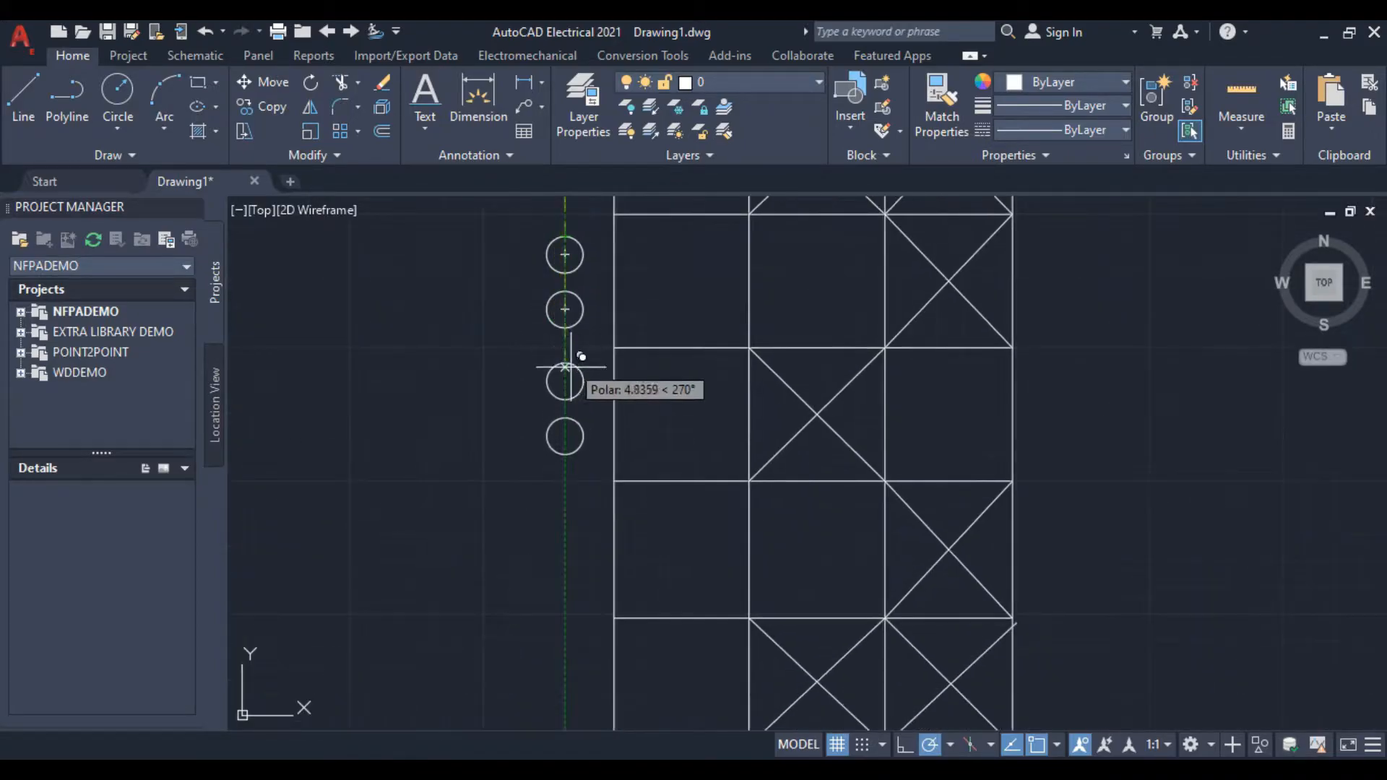
pyautogui.click(564, 379)
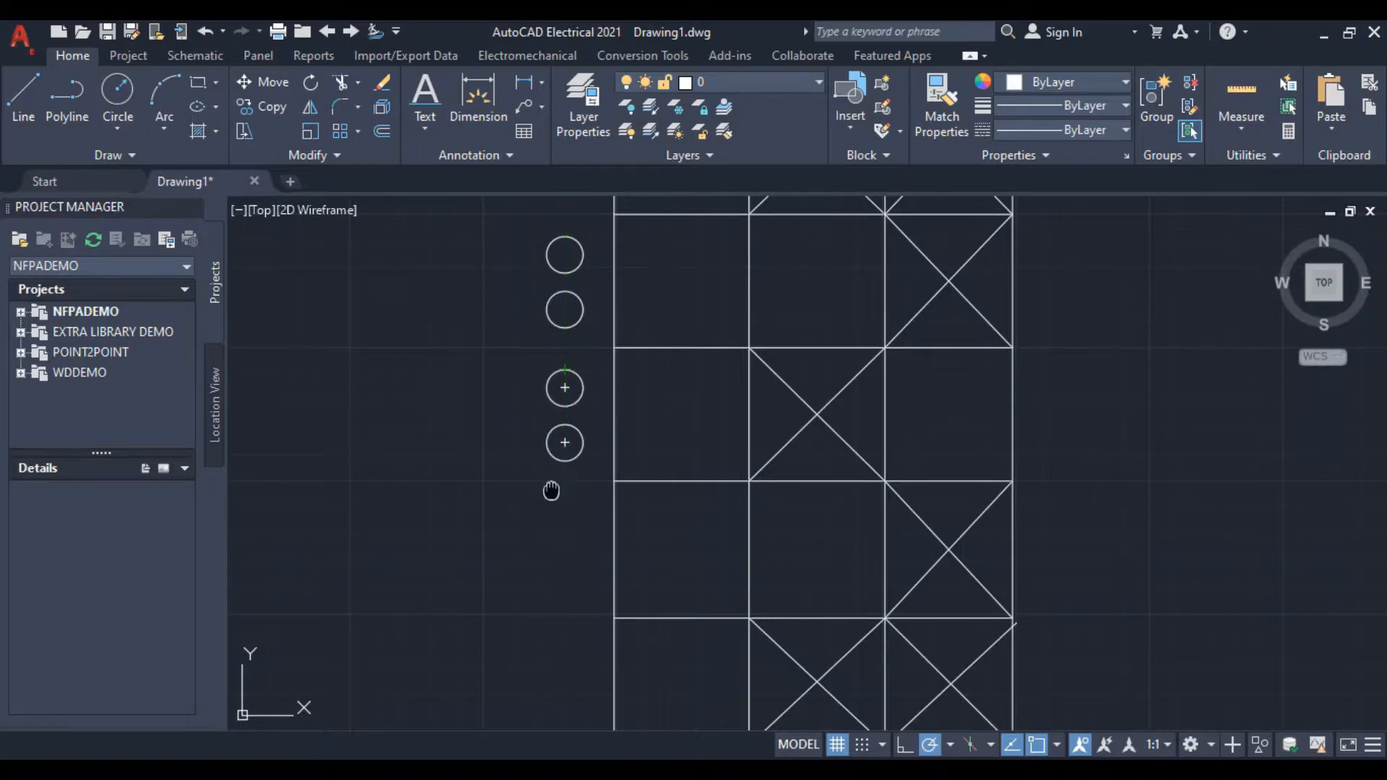
pyautogui.moveTo(551, 490); pyautogui.dragTo(614, 381, button='middle')
pyautogui.click(628, 266)
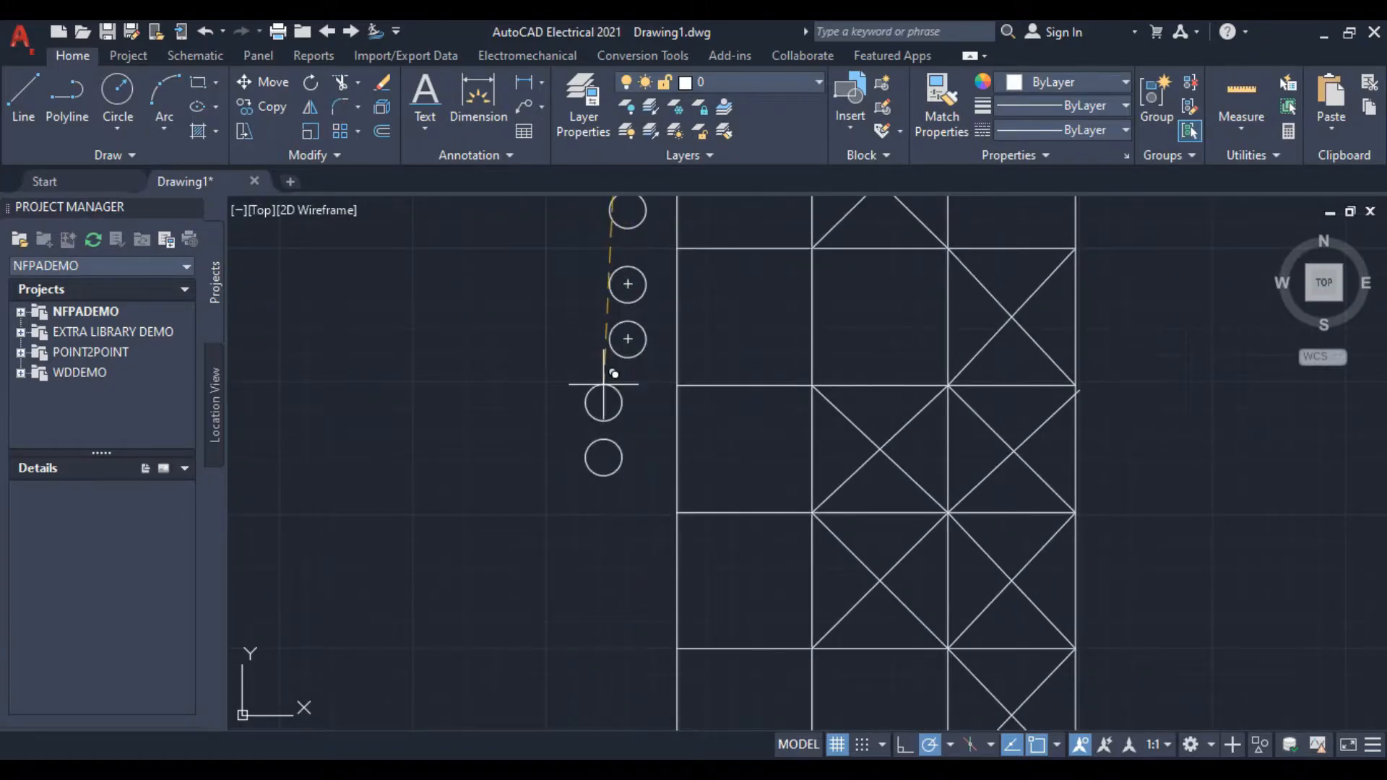
# Place further copies of the circle pair beside the fifth, sixth, seventh and eighth table rows
pyautogui.click(628, 405)
pyautogui.moveTo(534, 512); pyautogui.dragTo(558, 275, button='middle')
pyautogui.click(660, 294)
pyautogui.click(664, 422)
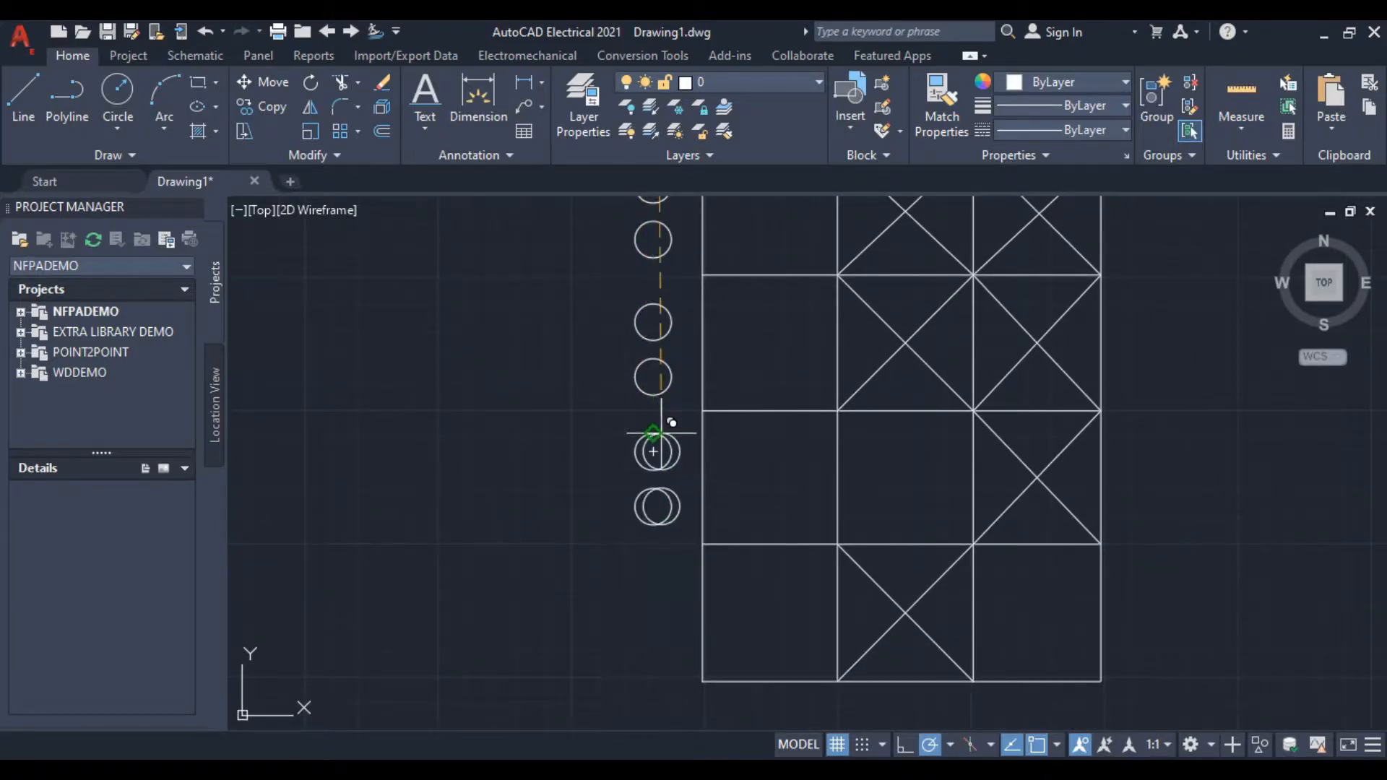
pyautogui.moveTo(609, 558); pyautogui.dragTo(607, 458, button='middle')
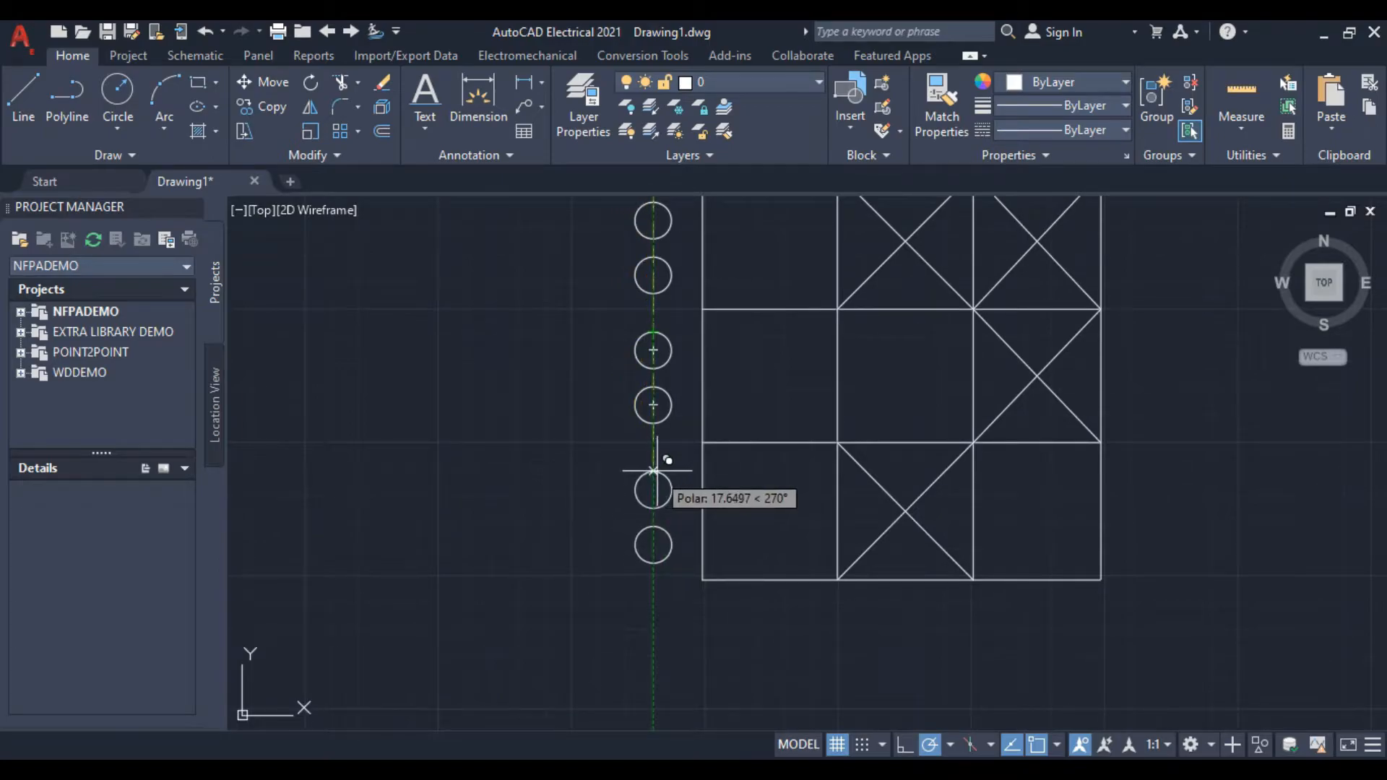
pyautogui.click(657, 467)
pyautogui.rightClick(469, 349)
pyautogui.click(557, 385)
# Add the text labels 1 and 2 beside the upper and lower circles of the first table row
pyautogui.scroll(-4, 574, 367)
pyautogui.moveTo(575, 374); pyautogui.dragTo(565, 575, button='middle')
pyautogui.moveTo(547, 334); pyautogui.dragTo(606, 524, button='middle')
pyautogui.scroll(2, 562, 422)
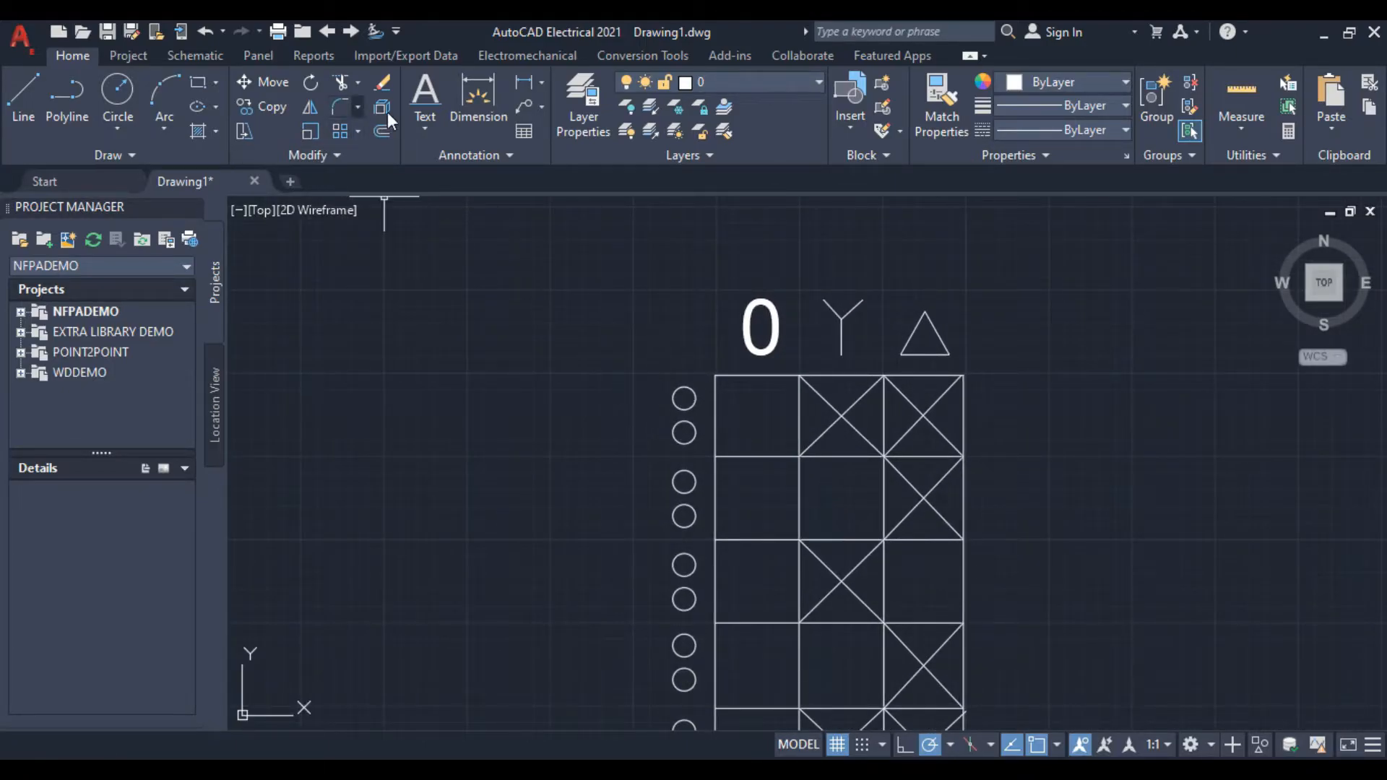
pyautogui.scroll(4, 600, 353)
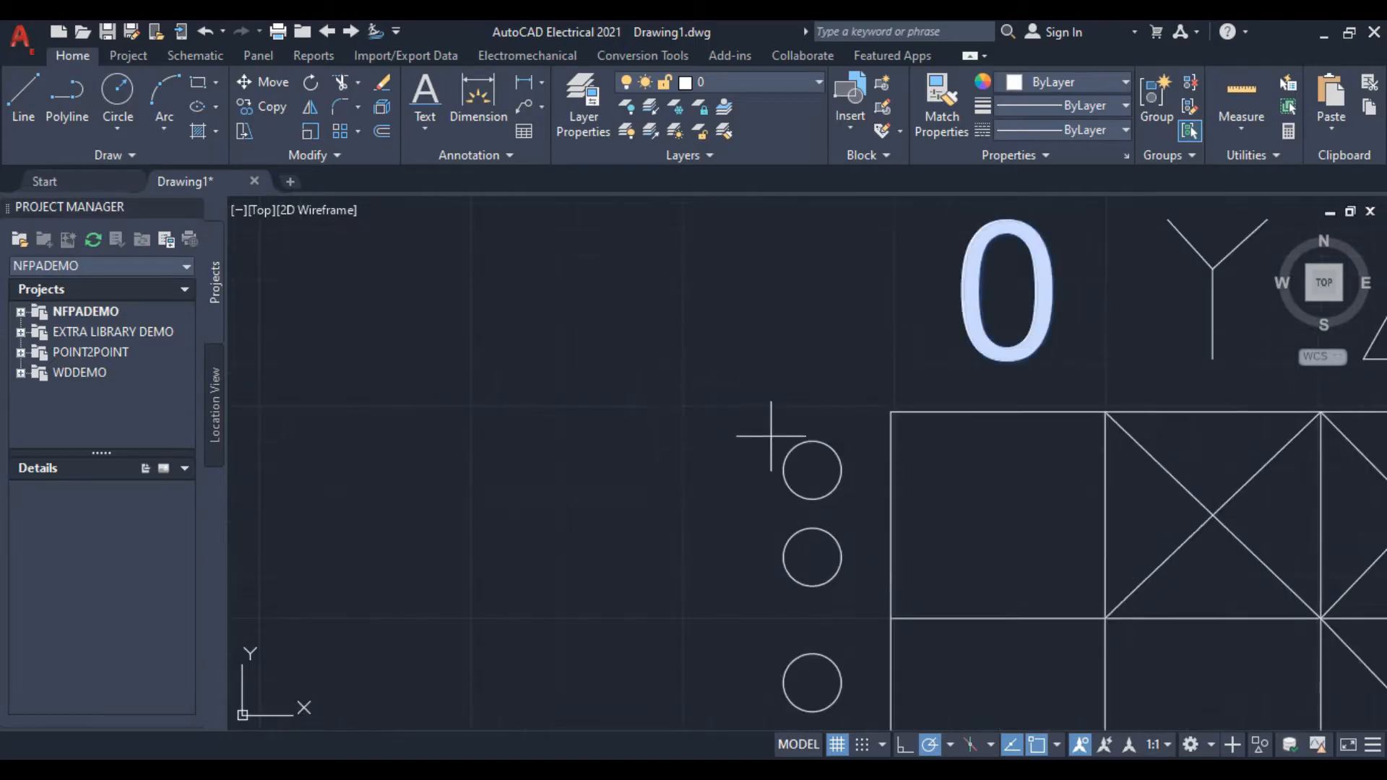
pyautogui.moveTo(812, 470)
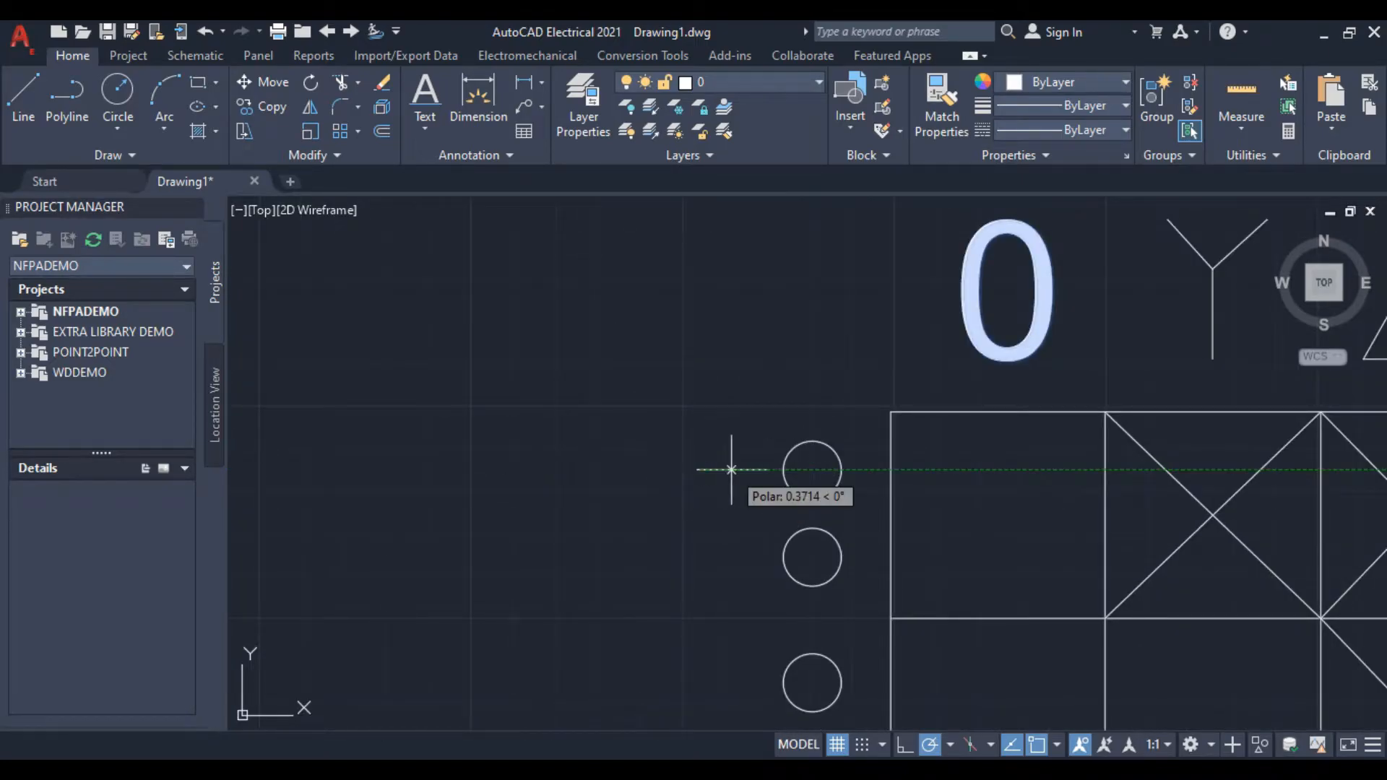
pyautogui.press('Escape')
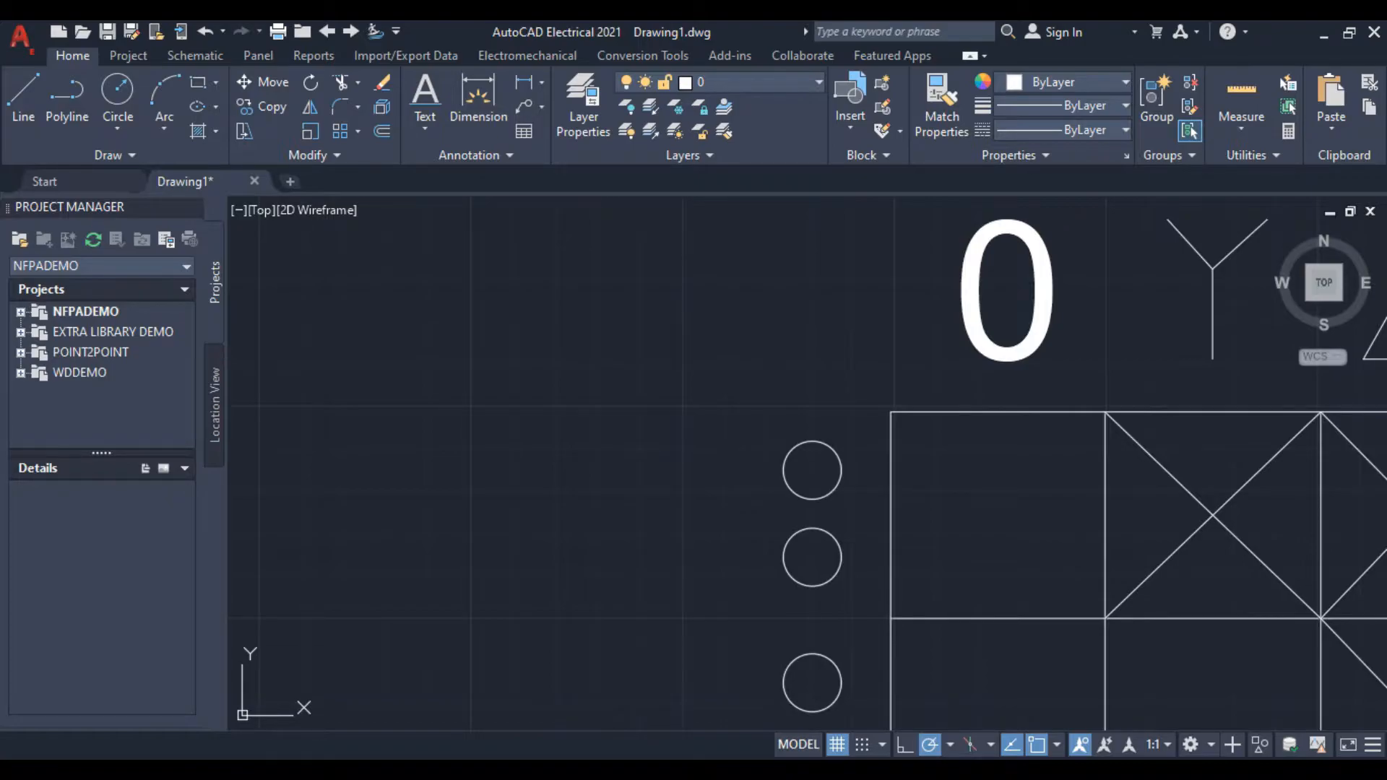
pyautogui.scroll(2, 729, 467)
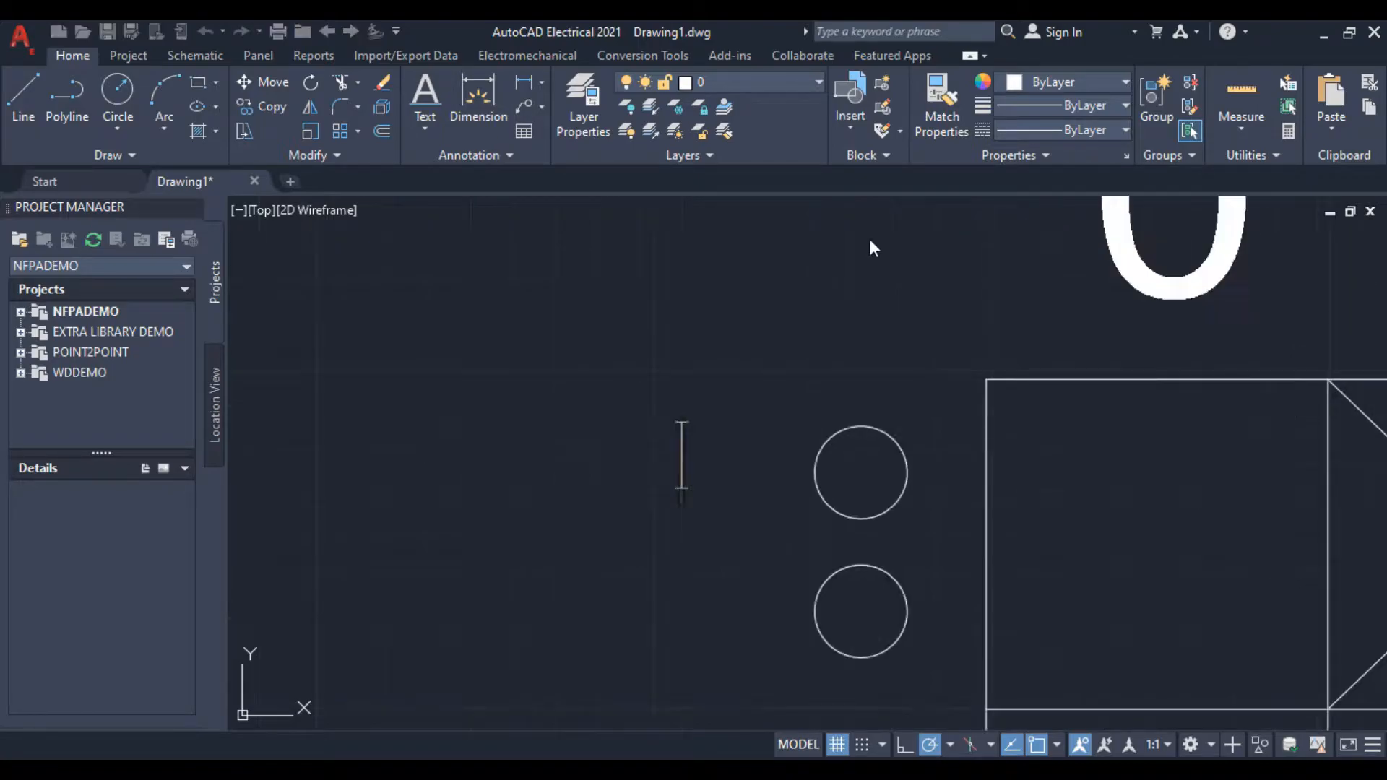
pyautogui.scroll(2, 753, 462)
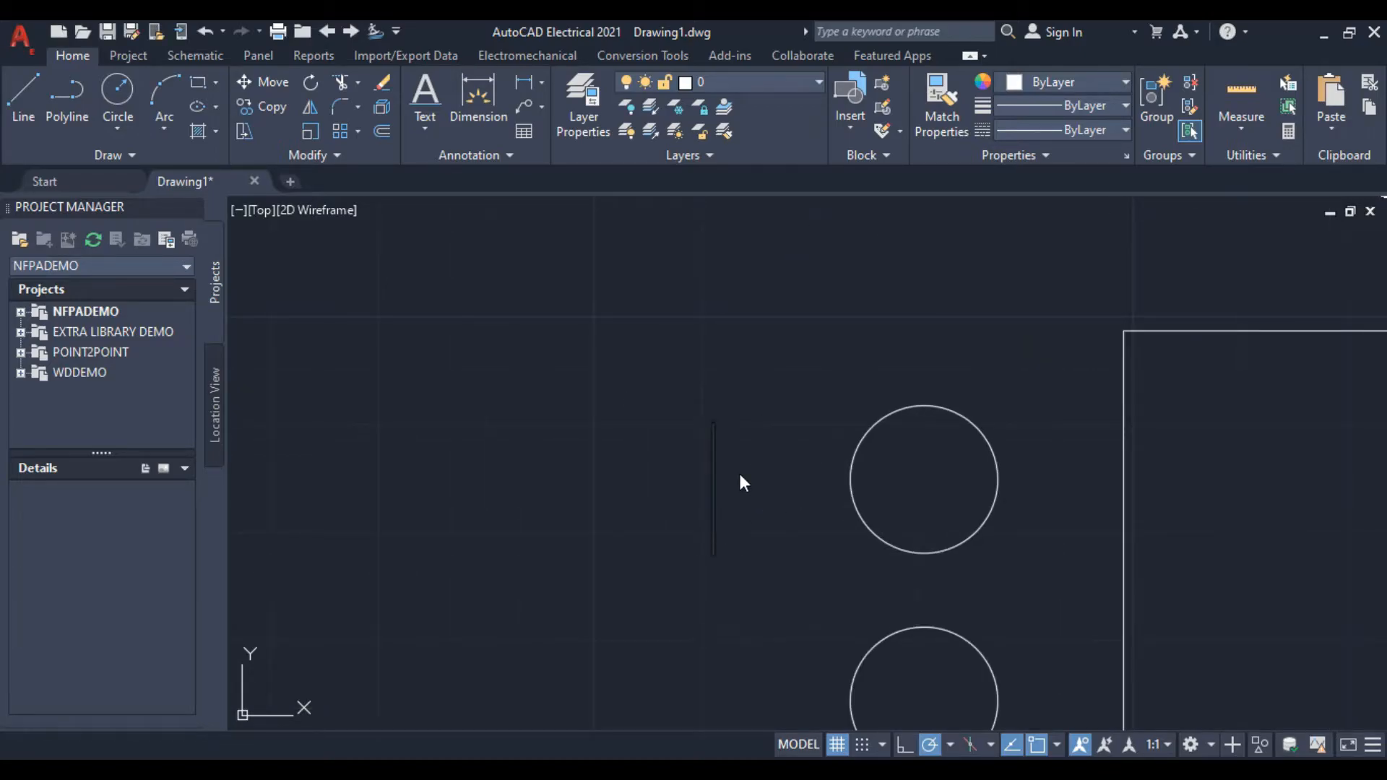
pyautogui.write('1')
pyautogui.scroll(-2, 733, 472)
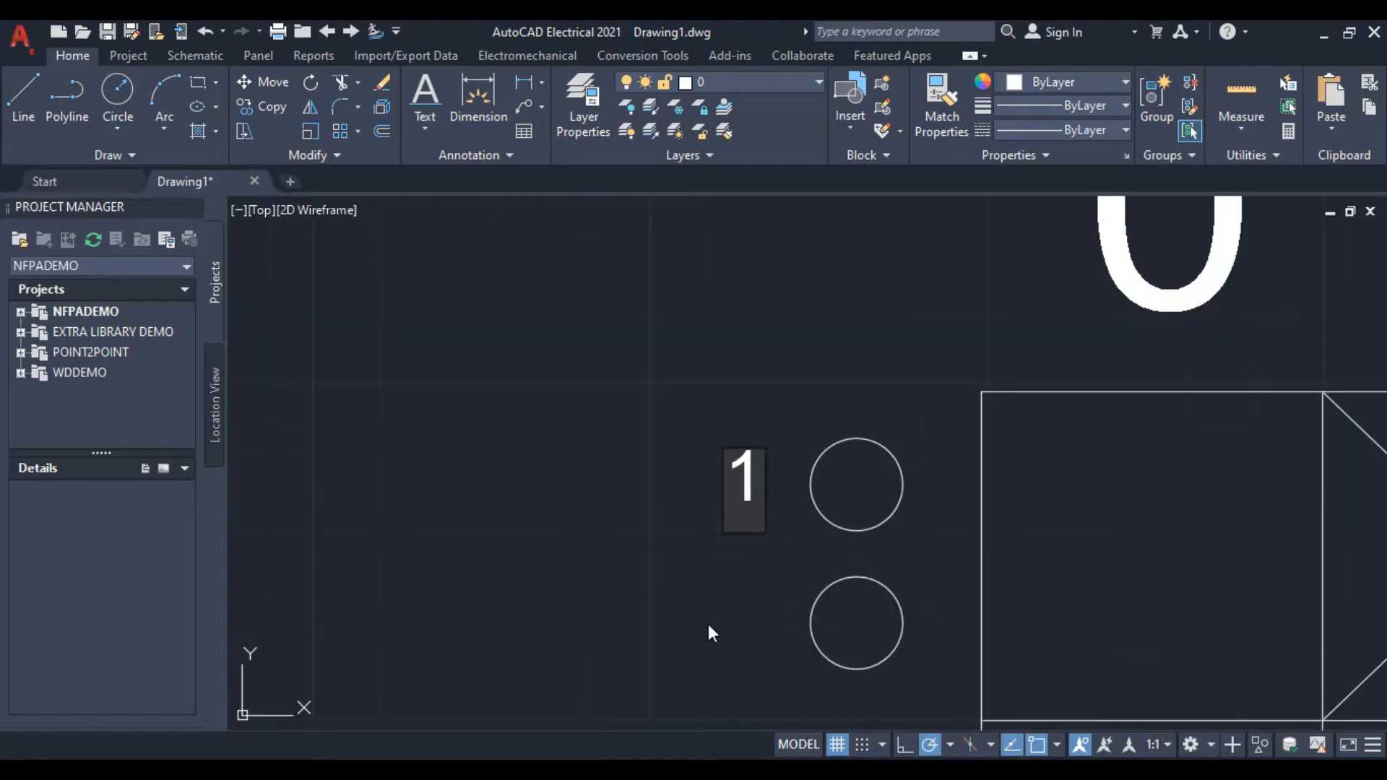
pyautogui.click(734, 640)
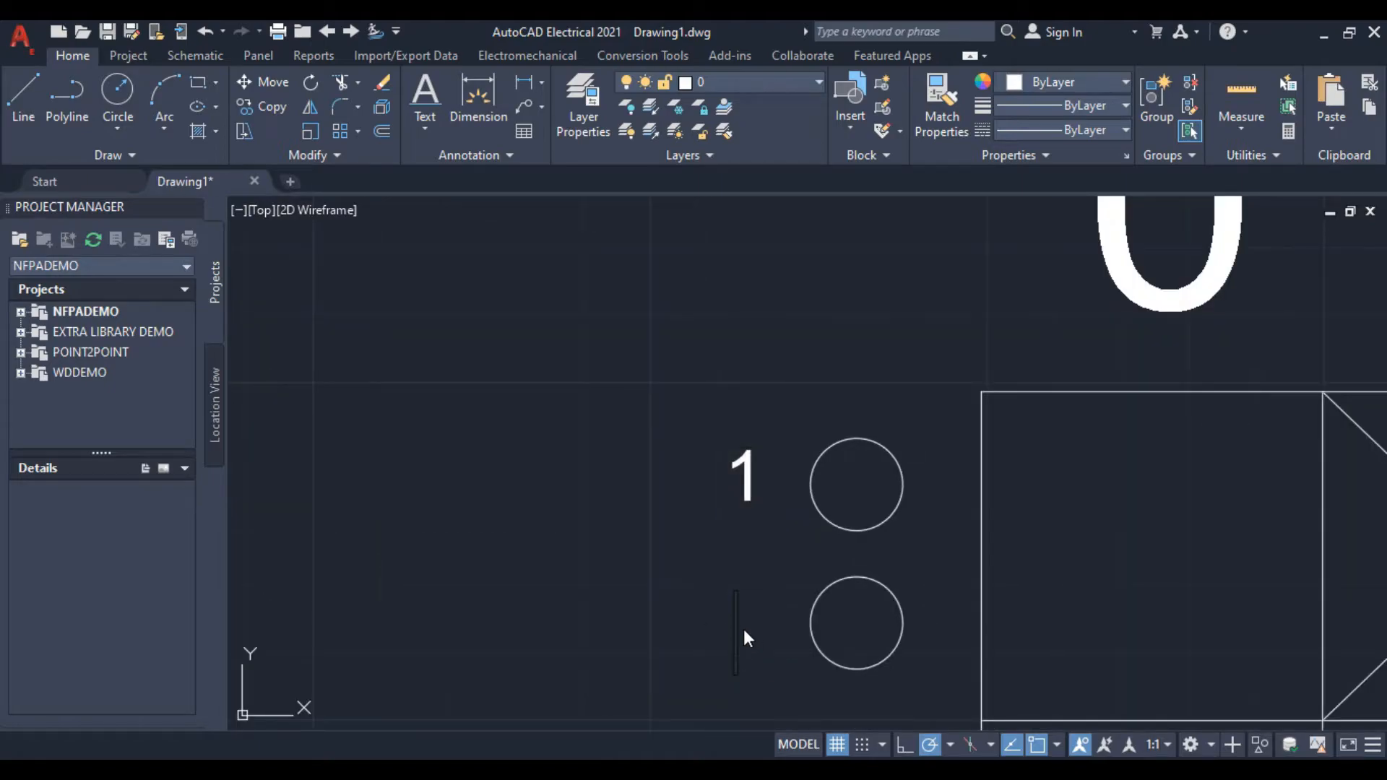
pyautogui.write('2')
# Label the second-row circles 2 and 9 and the third-row circles 9 and 7
pyautogui.scroll(-3, 756, 666)
pyautogui.moveTo(756, 666)
pyautogui.mouseDown(button='middle')
pyautogui.moveTo(747, 577)
pyautogui.moveTo(709, 466)
pyautogui.mouseUp(button='middle')
pyautogui.click(712, 452)
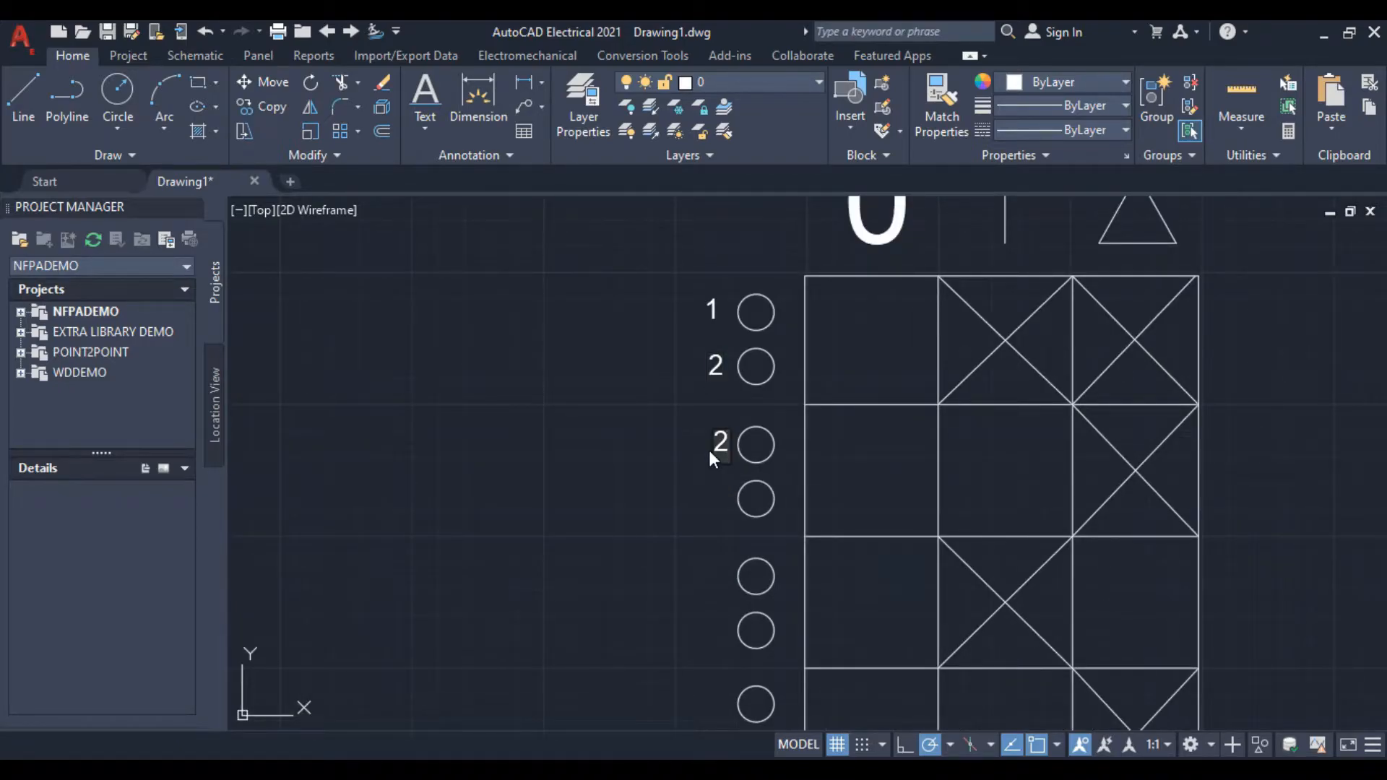
pyautogui.click(711, 503)
pyautogui.write('9')
pyautogui.moveTo(736, 530)
pyautogui.mouseDown(button='middle')
pyautogui.moveTo(762, 525)
pyautogui.moveTo(748, 483)
pyautogui.mouseUp(button='middle')
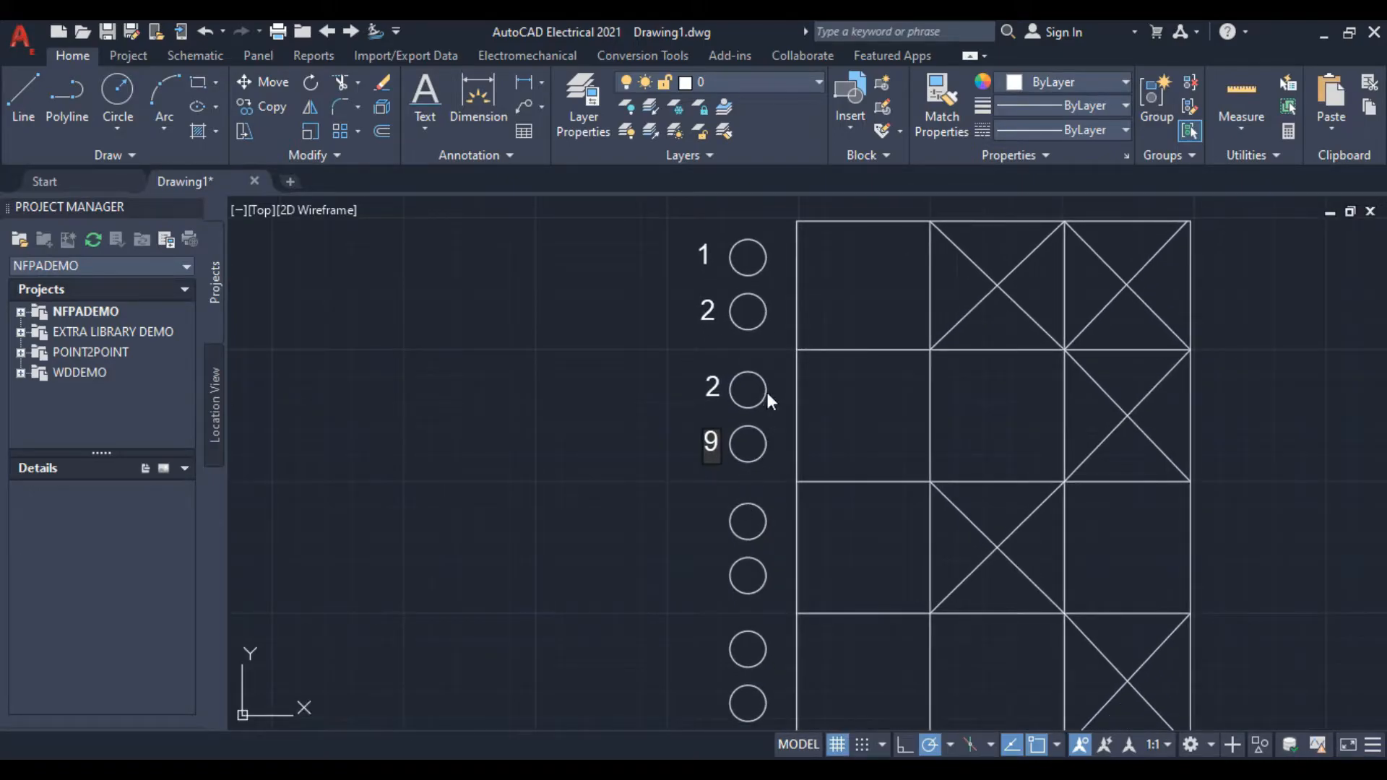
pyautogui.click(713, 521)
pyautogui.click(705, 582)
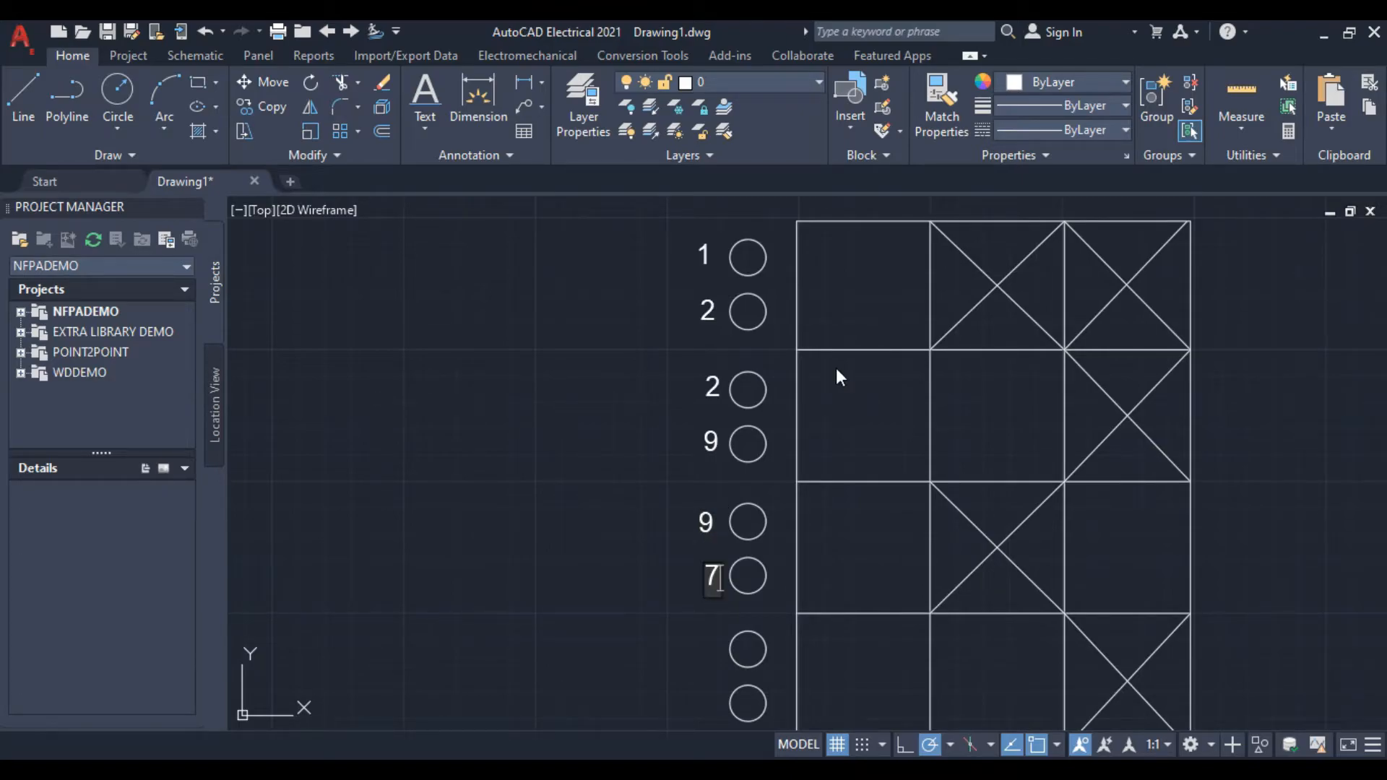
# Label the fourth-row circles 7 and 3, the fifth-row circles 3 and 4, and the sixth-row circles 6 and 5
pyautogui.moveTo(608, 457); pyautogui.dragTo(581, 268, button='middle')
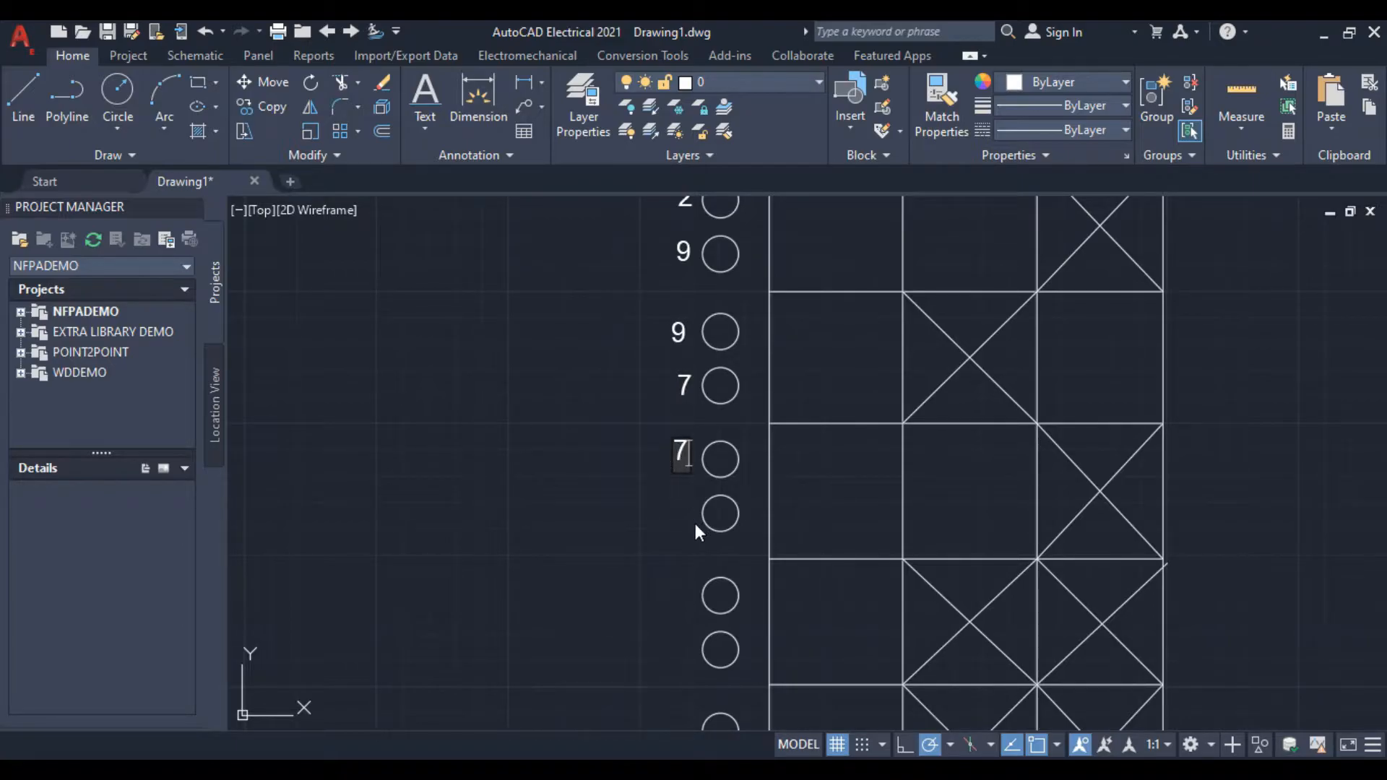
pyautogui.click(671, 520)
pyautogui.click(672, 601)
pyautogui.write('3')
pyautogui.moveTo(634, 603); pyautogui.dragTo(615, 394, button='middle')
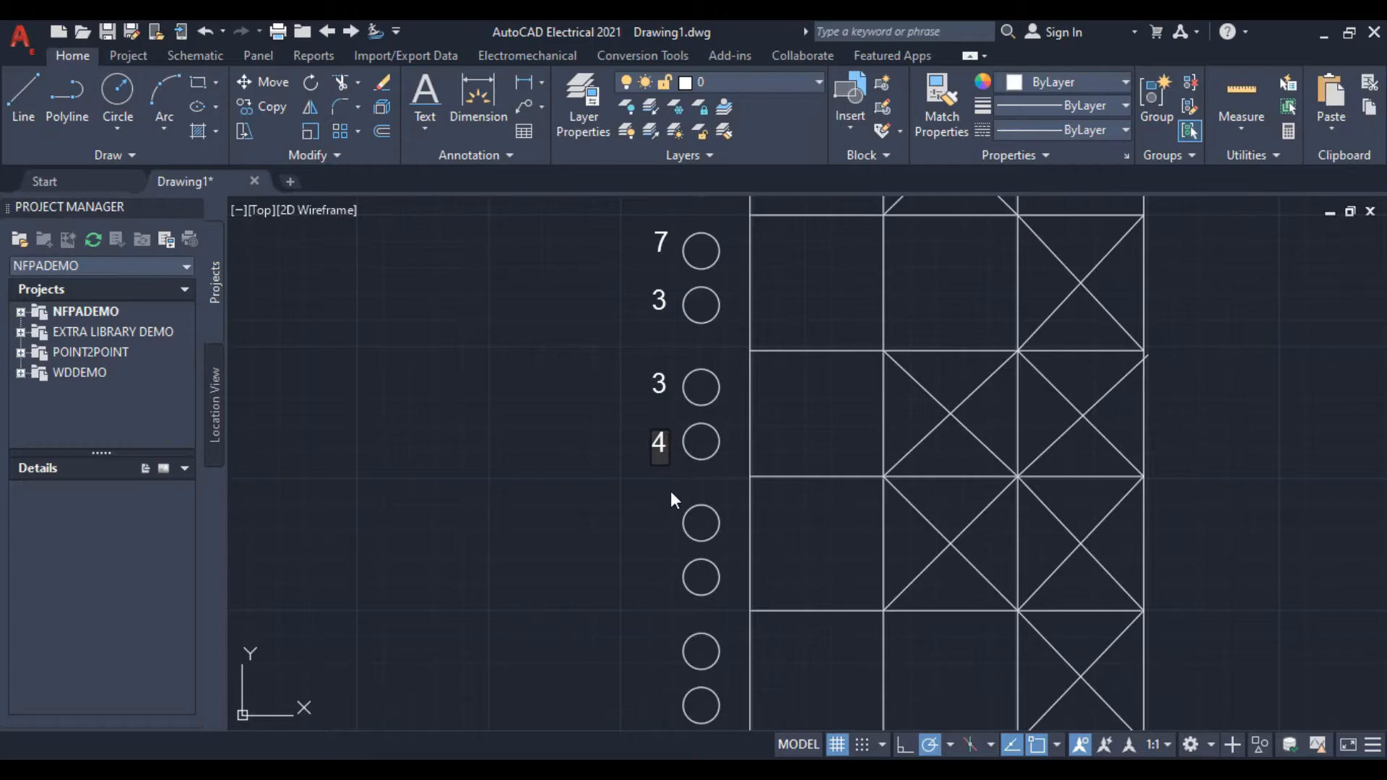
pyautogui.click(658, 529)
pyautogui.click(656, 568)
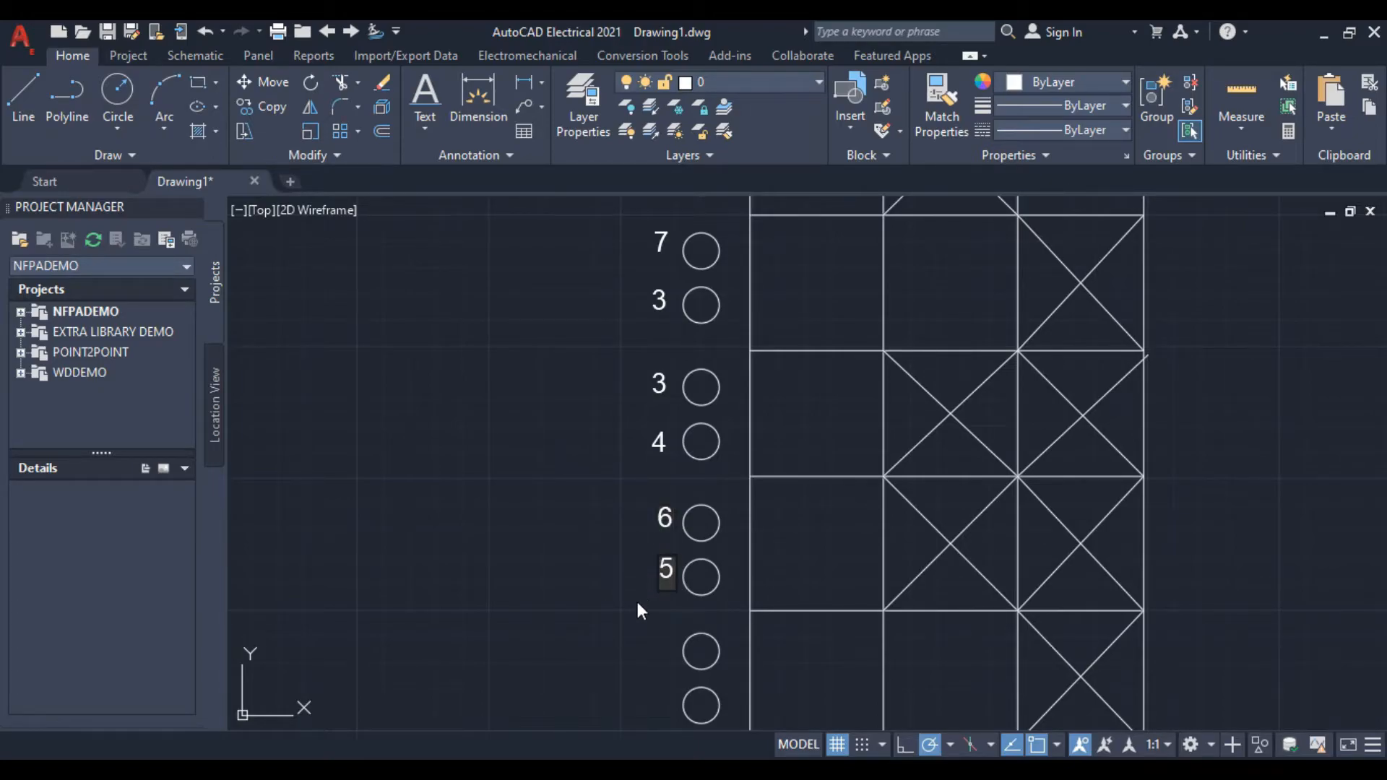
# Label both seventh-row circles, using 8 for the lower one, and the eighth-row circles 8 and 7
pyautogui.moveTo(636, 605); pyautogui.dragTo(623, 484, button='middle')
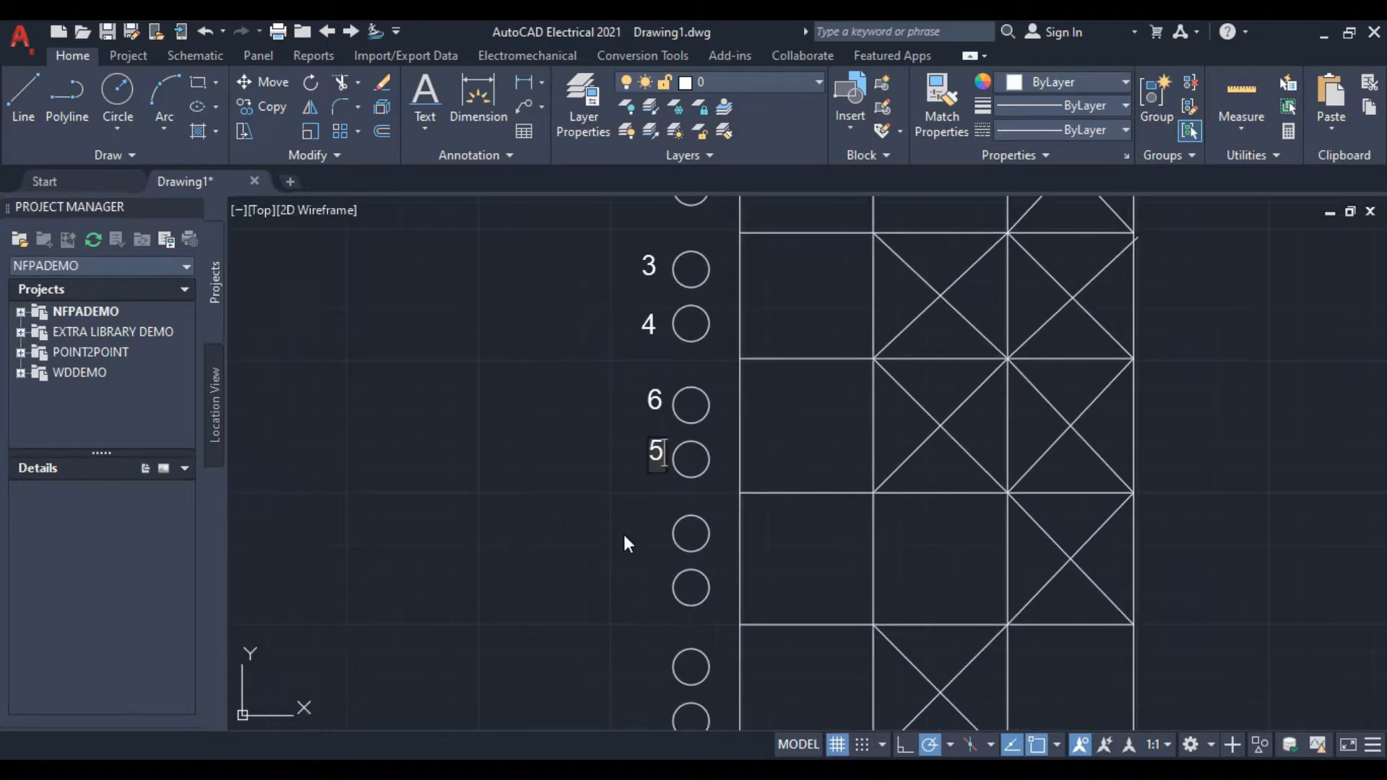
pyautogui.click(646, 548)
pyautogui.click(640, 585)
pyautogui.write('8')
pyautogui.scroll(3, 600, 557)
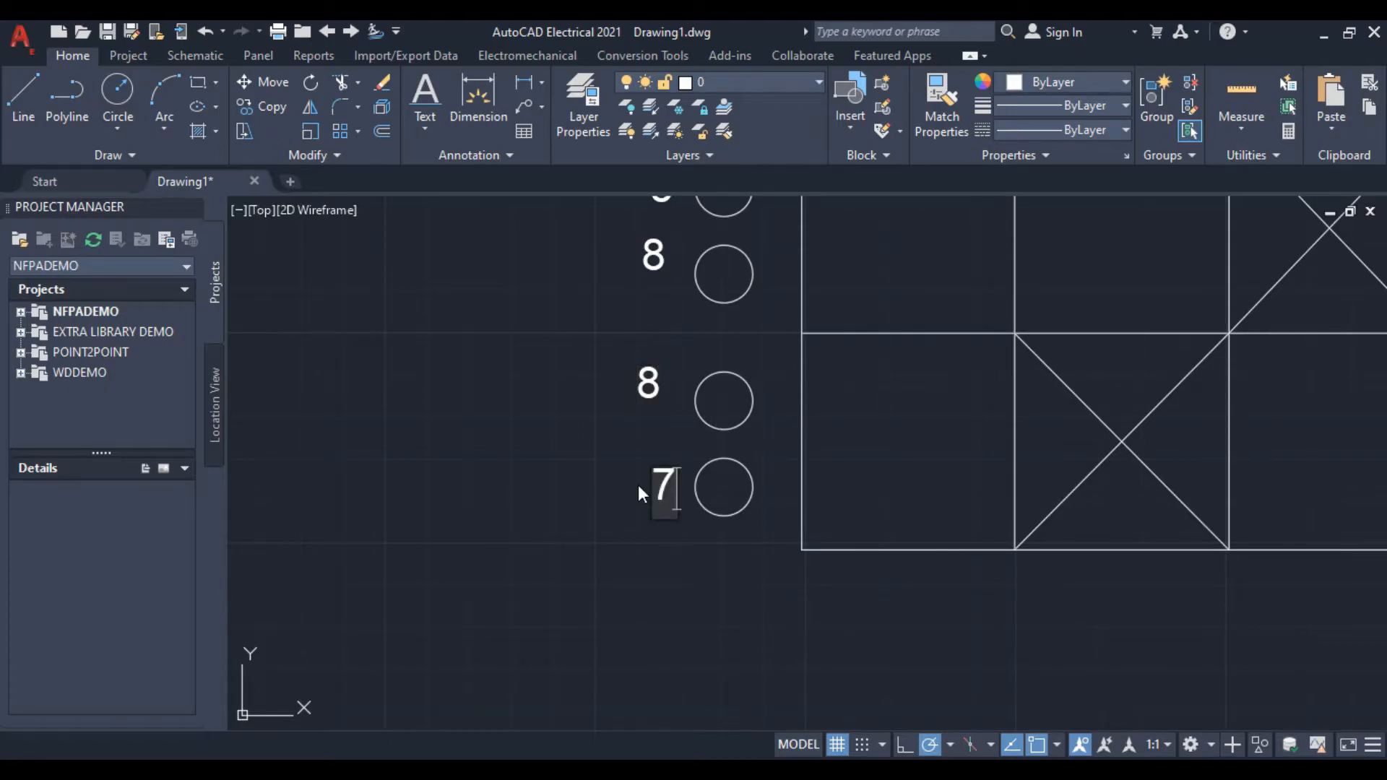
# Move the first-row label 1 closer to its circle, with its insertion point level with the circle's center
pyautogui.press('Escape')
pyautogui.scroll(-5, 506, 395)
pyautogui.scroll(-2, 506, 395)
pyautogui.moveTo(546, 316); pyautogui.dragTo(614, 524, button='middle')
pyautogui.scroll(2, 573, 403)
pyautogui.scroll(2, 616, 365)
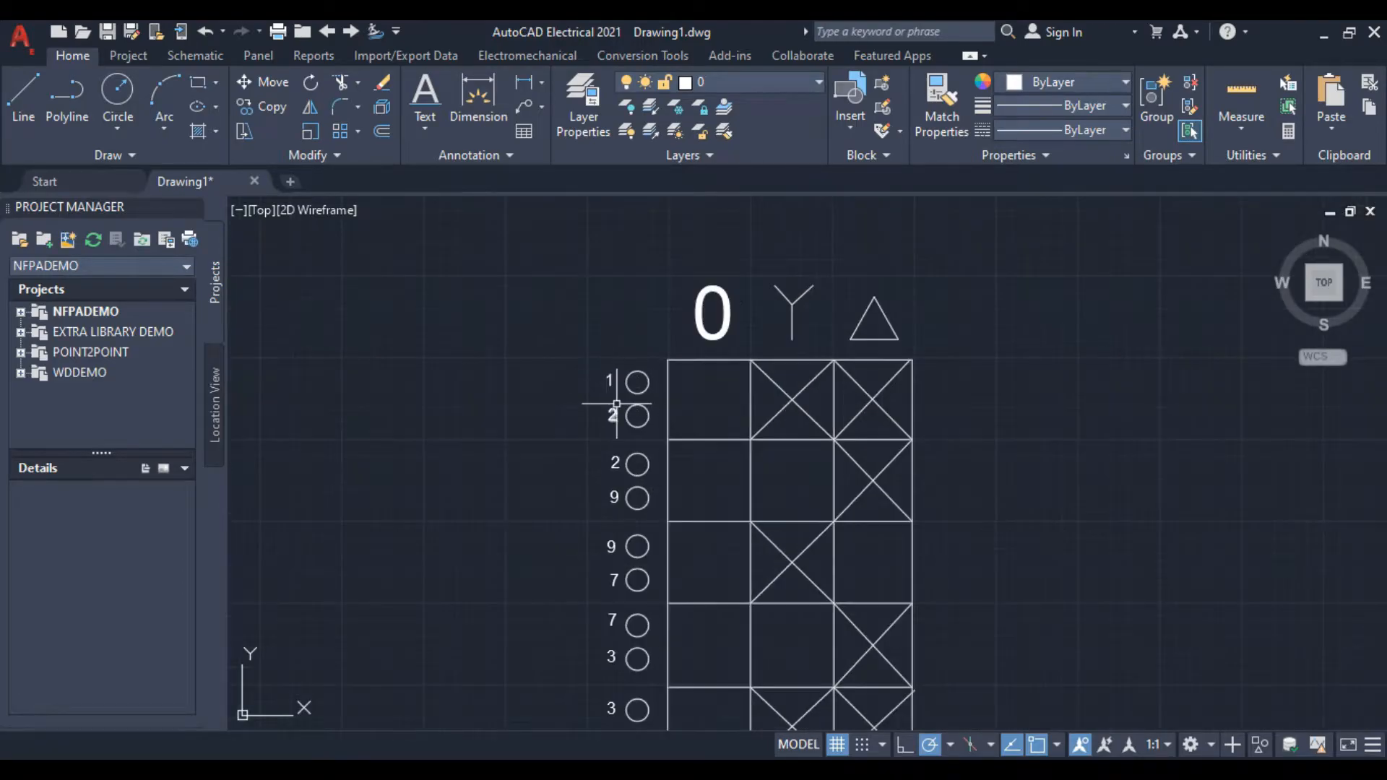
pyautogui.scroll(2, 615, 381)
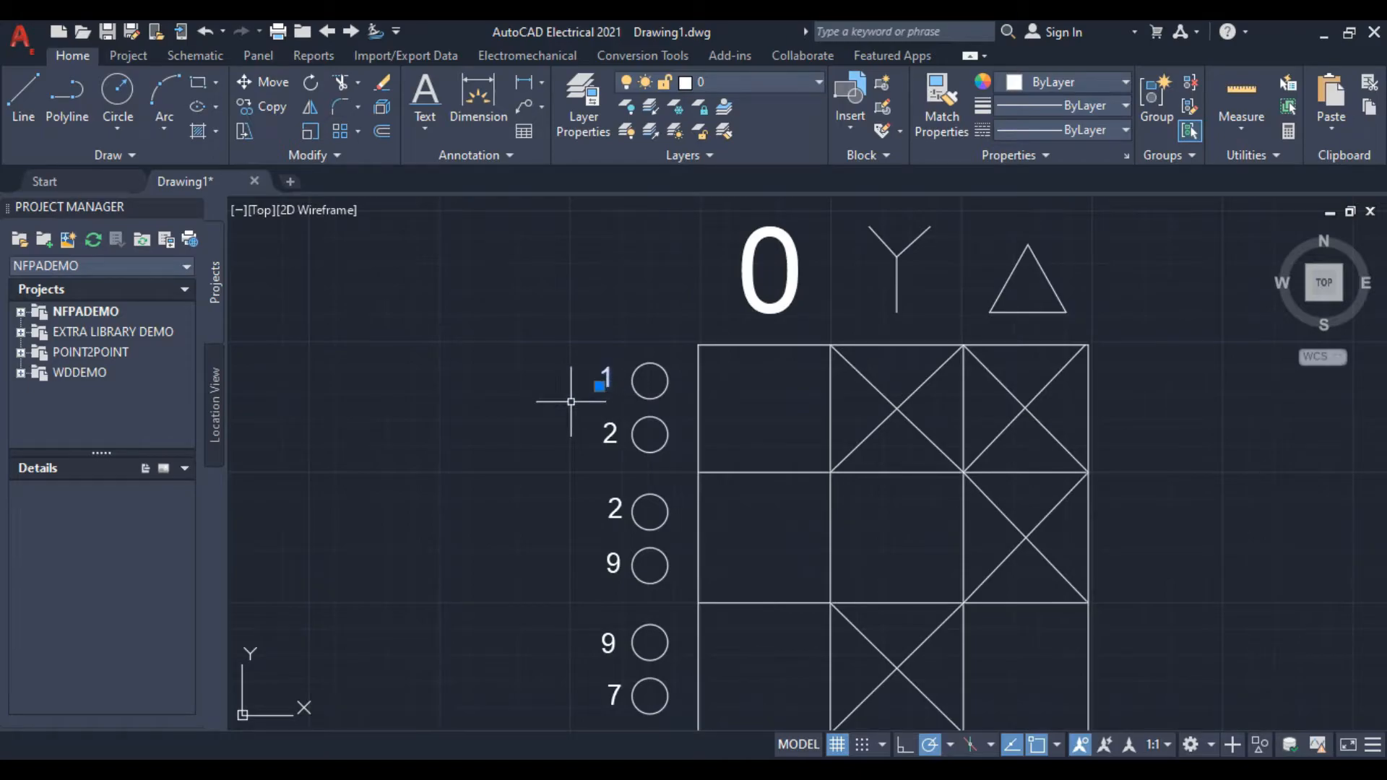
pyautogui.scroll(2, 583, 373)
pyautogui.click(623, 407)
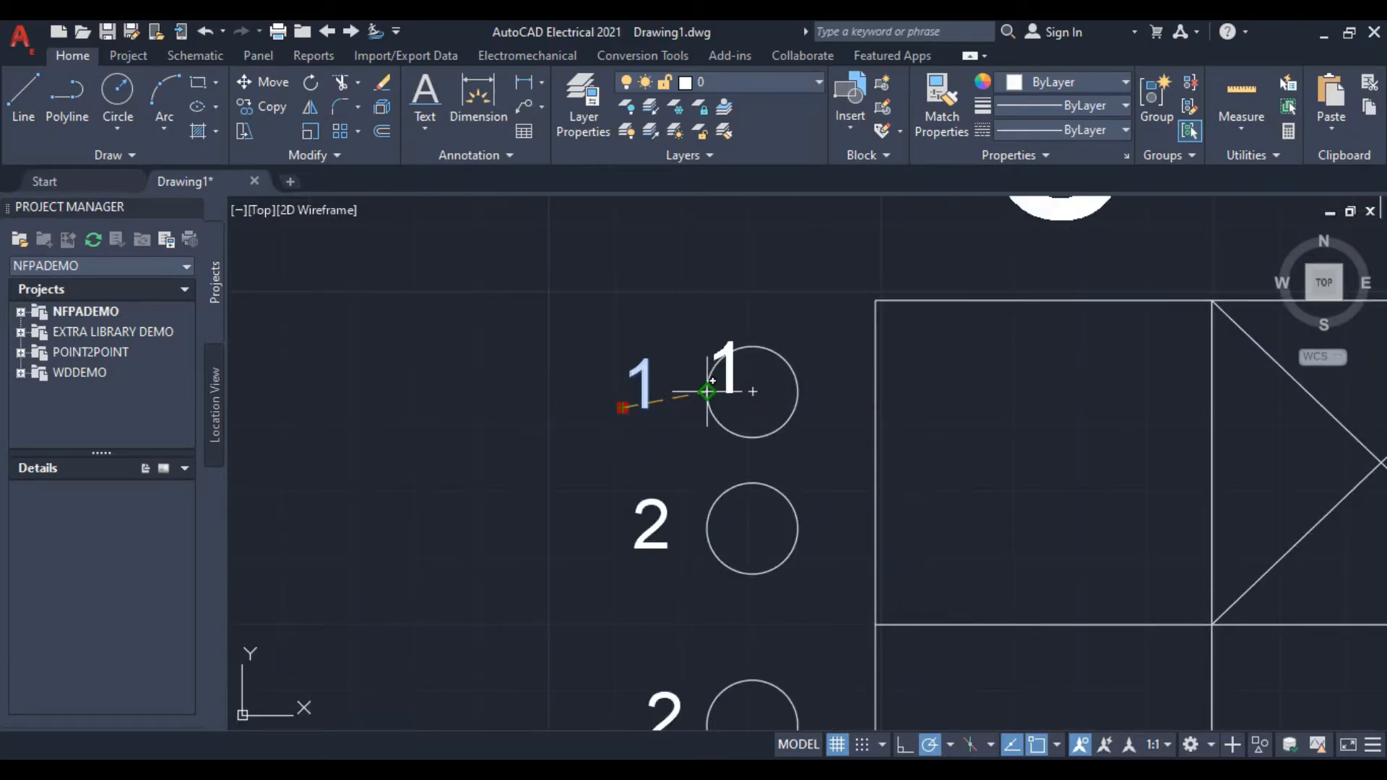
pyautogui.click(661, 391)
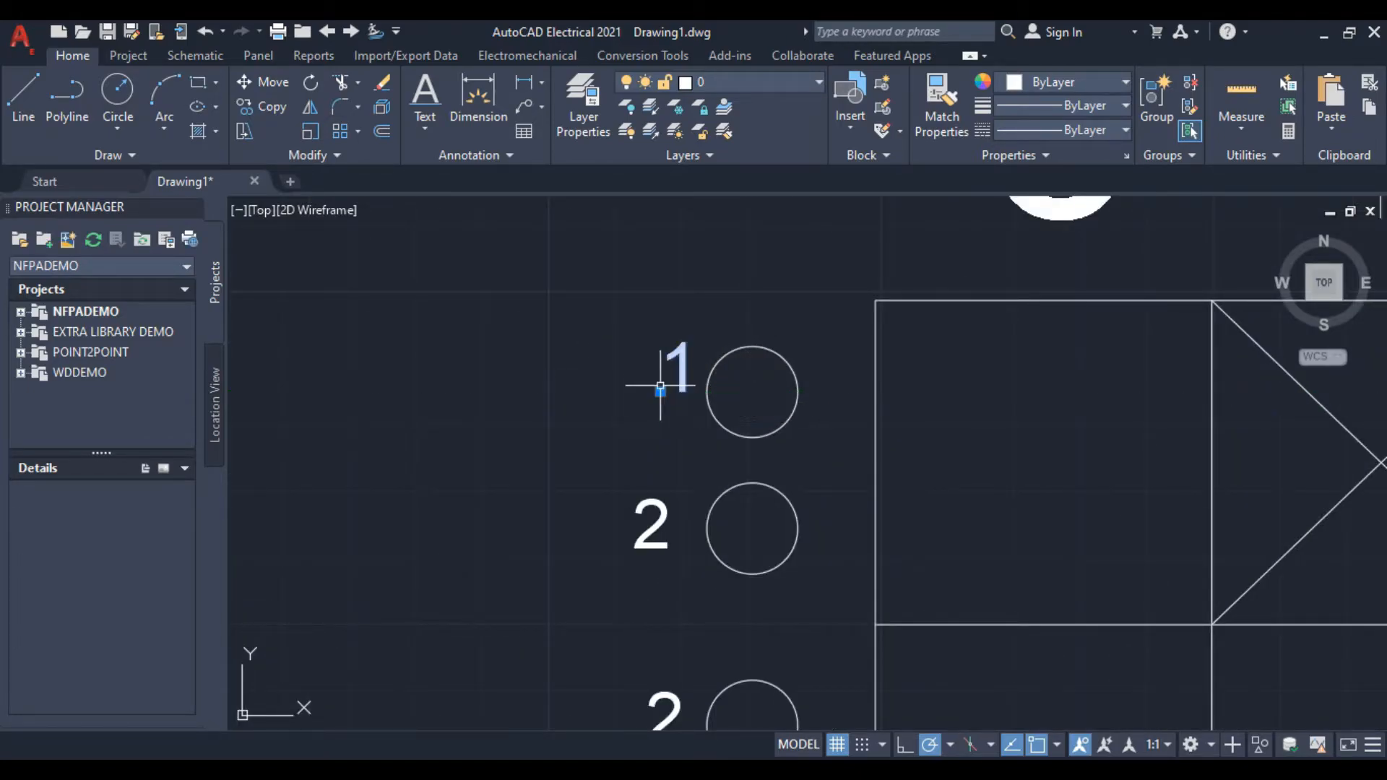
# Move the first-row label 2 directly below label 1, level with the center of the lower circle
pyautogui.click(645, 534)
pyautogui.click(633, 547)
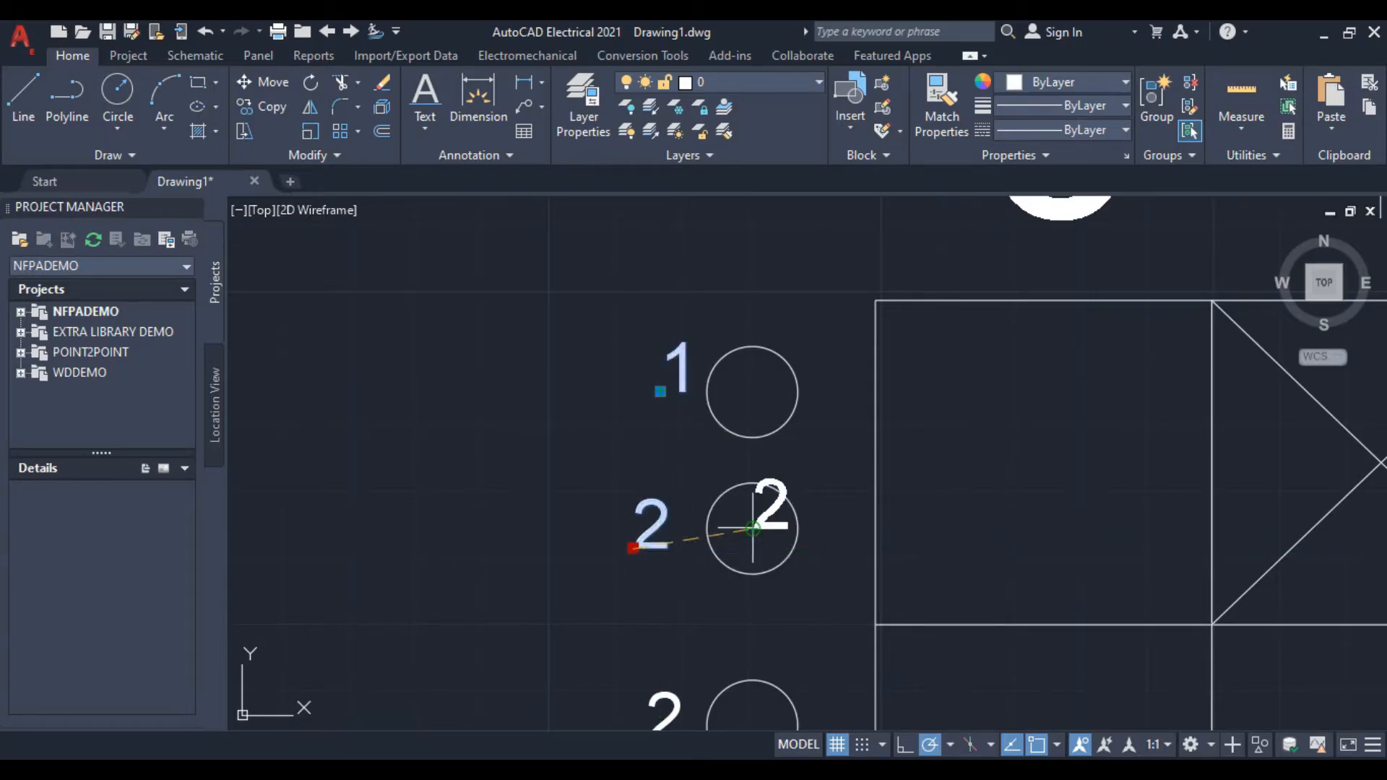
pyautogui.click(661, 517)
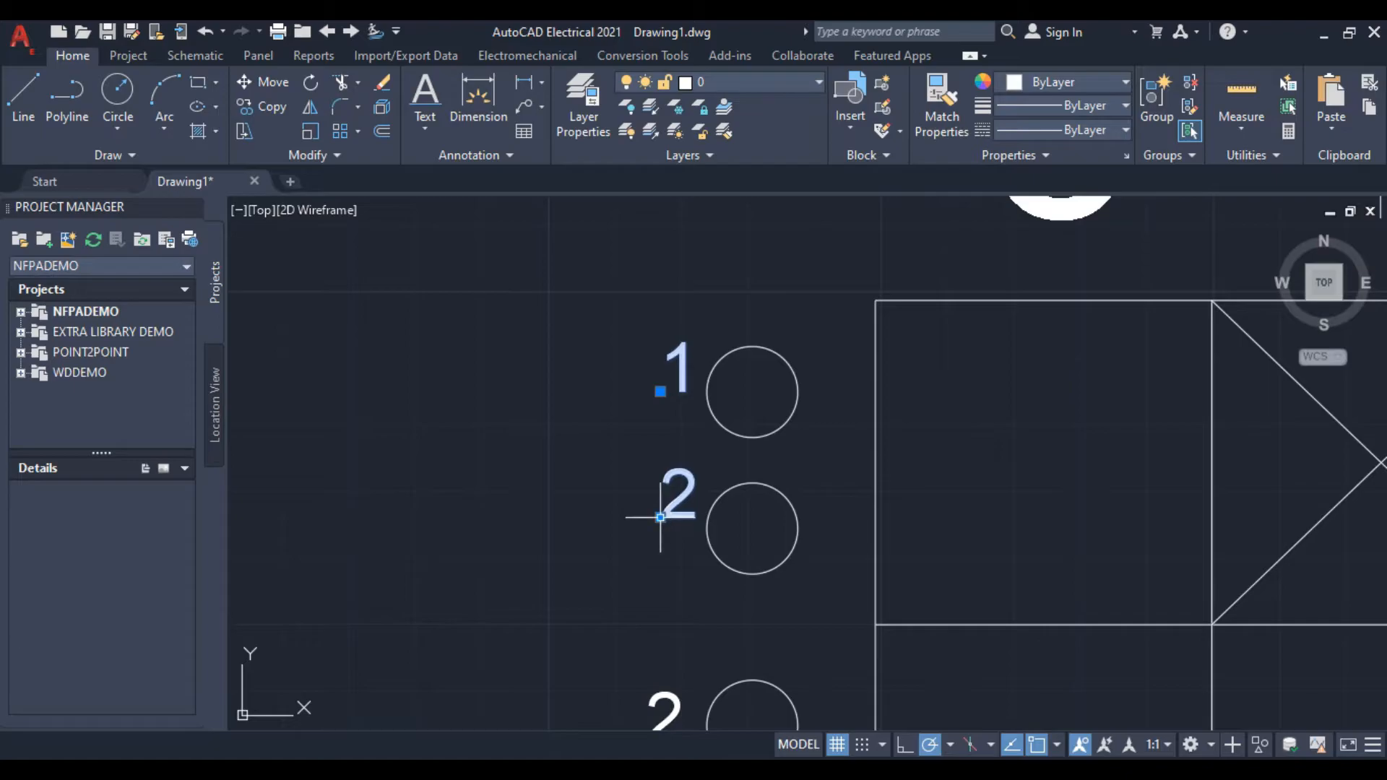
pyautogui.click(661, 516)
pyautogui.click(659, 528)
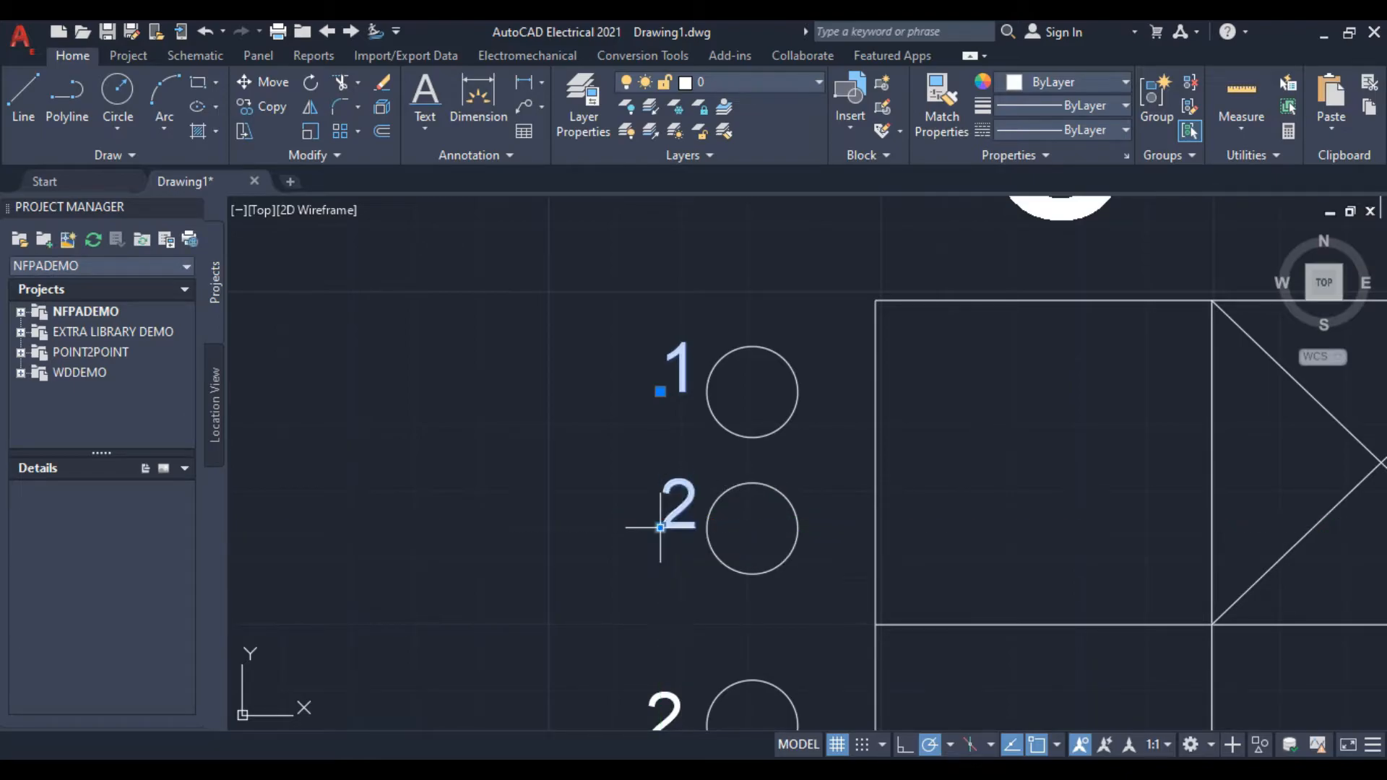
# Align the second-row labels 2 and 9 vertically under the first-row labels, each level with its circle's center
pyautogui.moveTo(627, 579); pyautogui.dragTo(593, 178, button='middle')
pyautogui.scroll(-2, 629, 331)
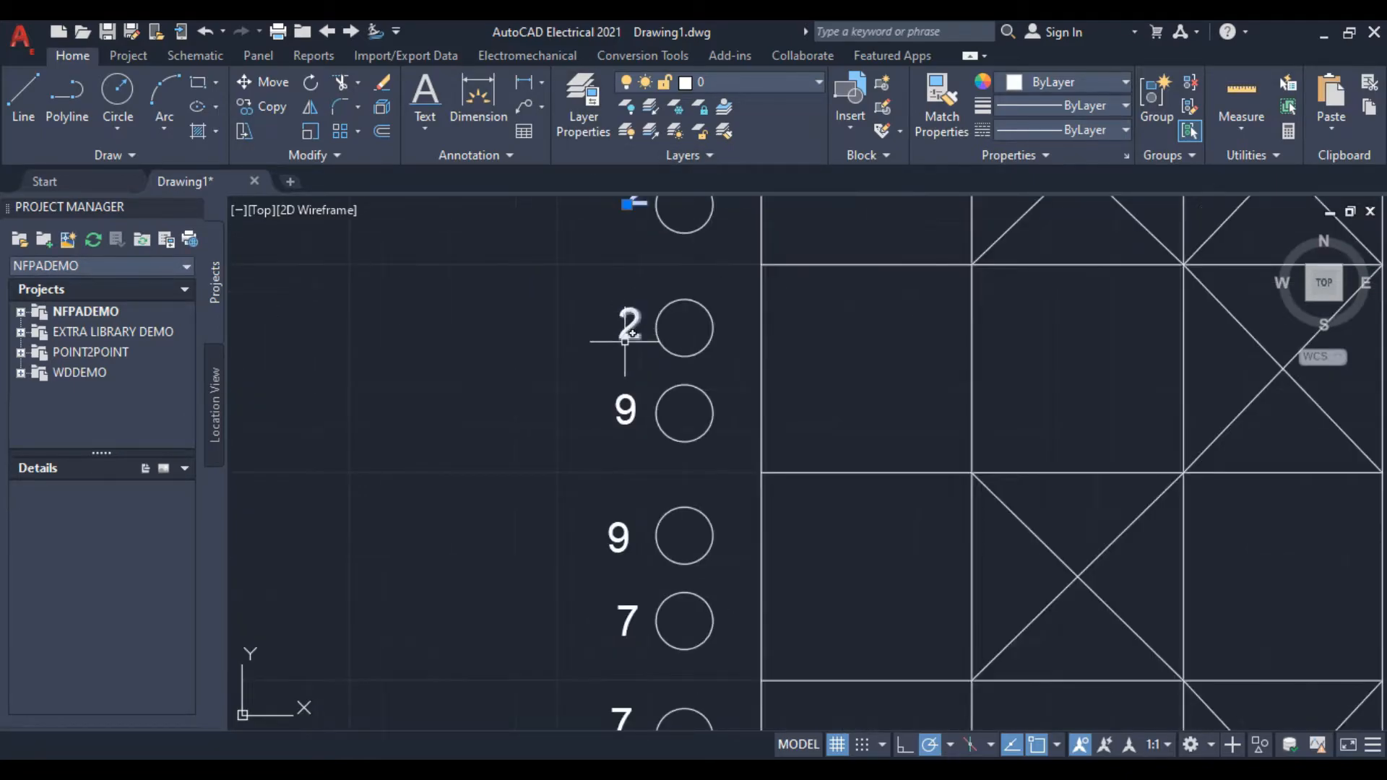
pyautogui.click(626, 331)
pyautogui.click(619, 337)
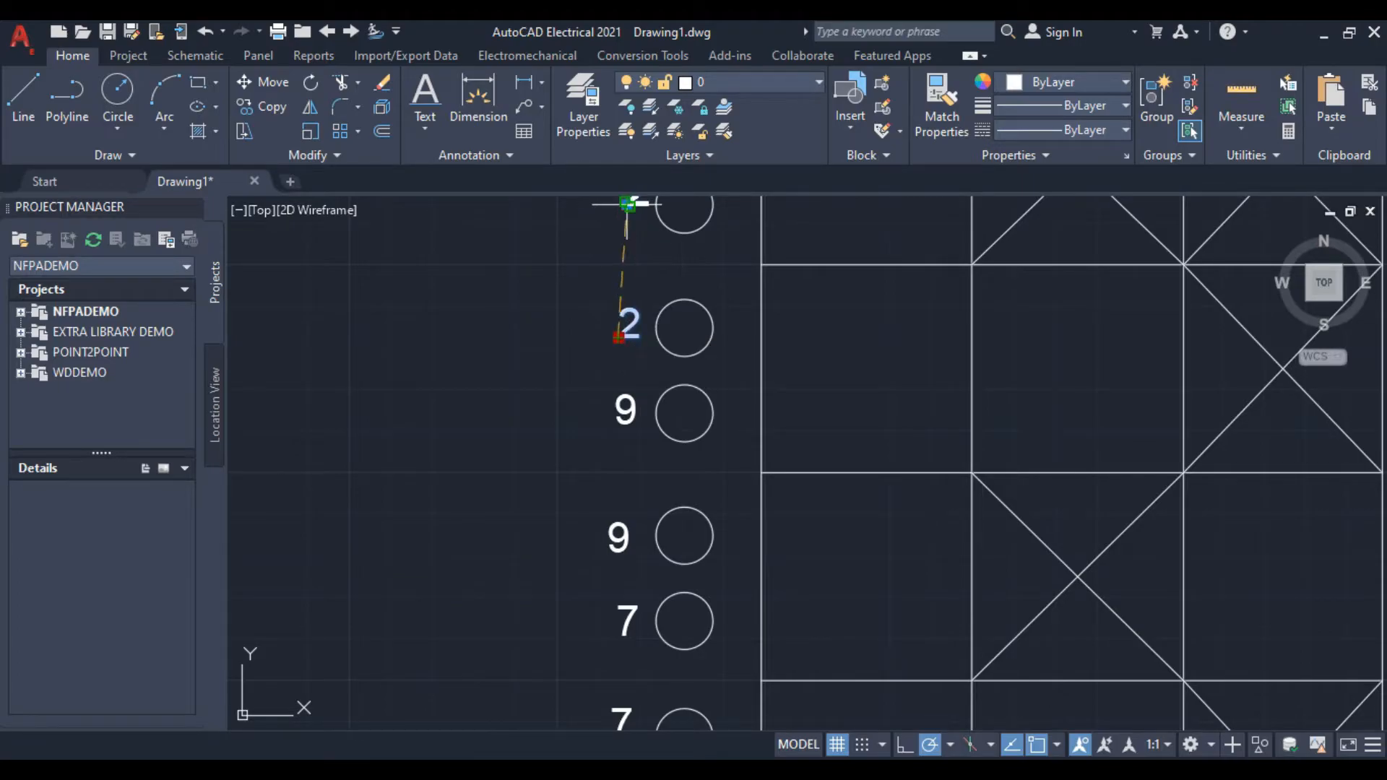
pyautogui.click(628, 327)
pyautogui.click(616, 423)
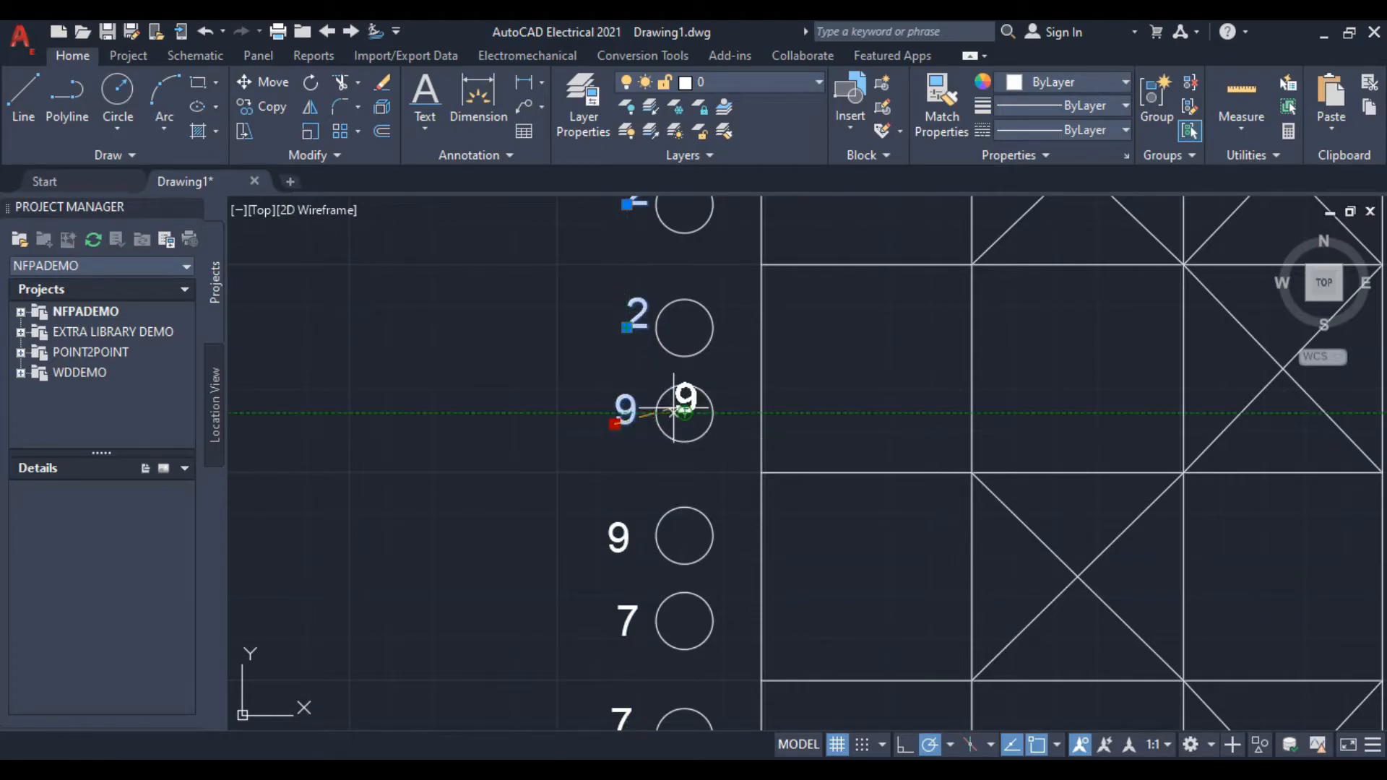
pyautogui.click(627, 413)
# Align the third-row labels 9 and 7 with the label column above, each level with its circle's center
pyautogui.moveTo(617, 496); pyautogui.dragTo(622, 367, button='middle')
pyautogui.click(615, 422)
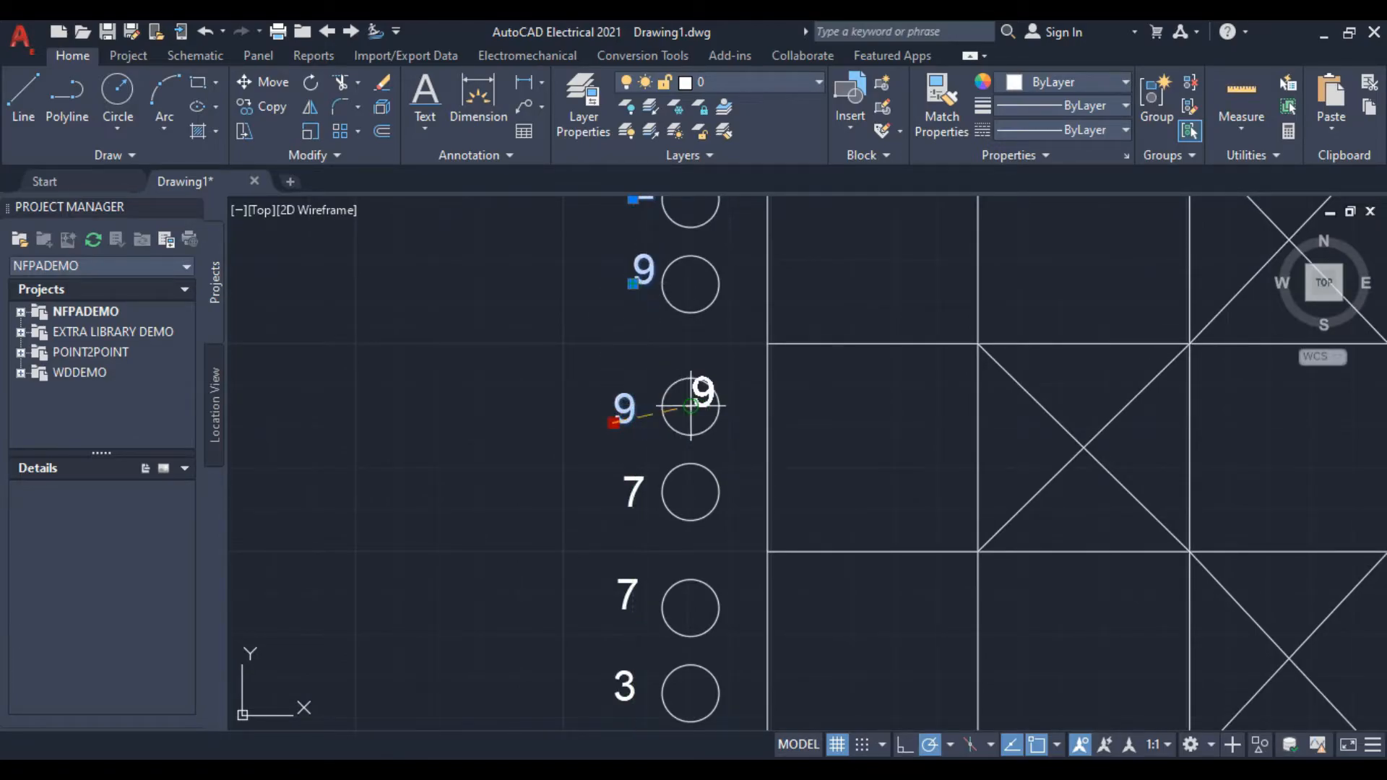
pyautogui.click(635, 405)
pyautogui.moveTo(551, 437); pyautogui.dragTo(553, 232, button='middle')
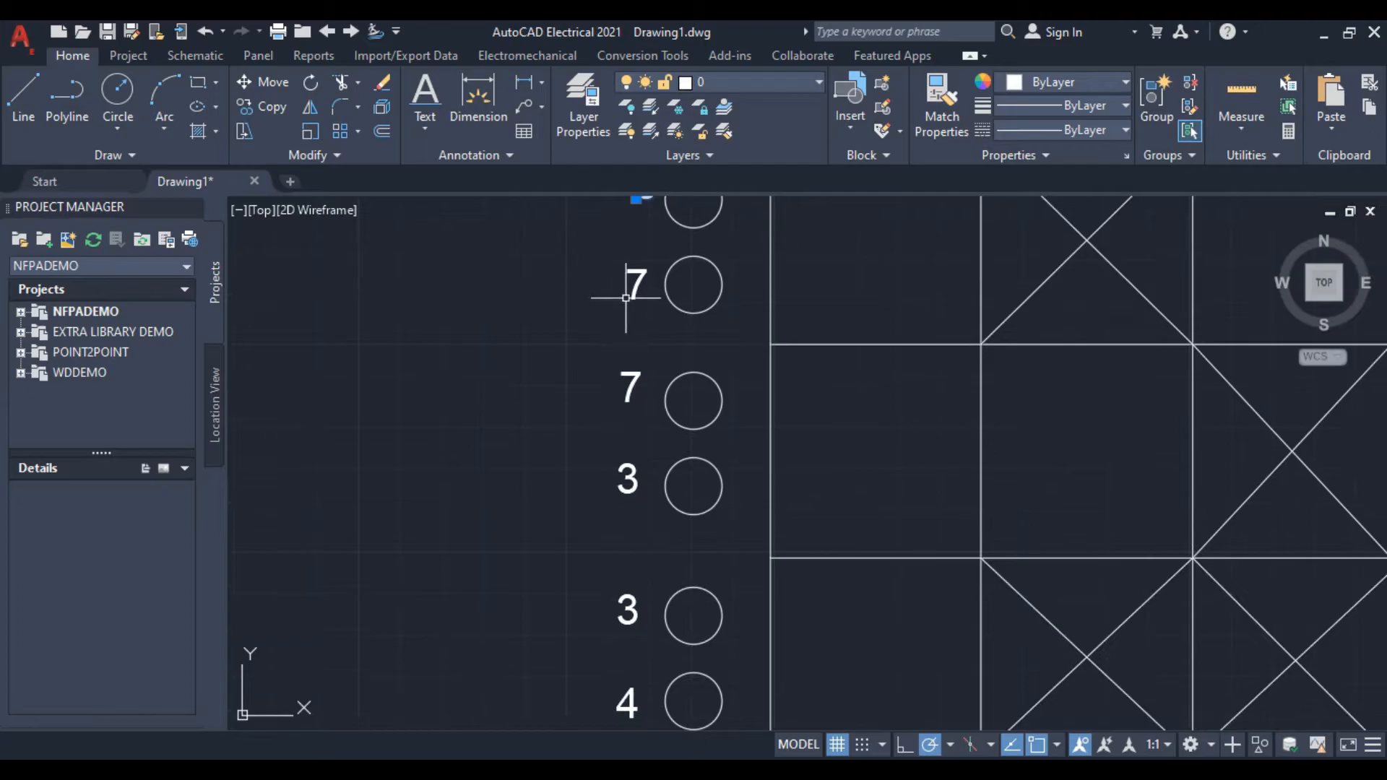
pyautogui.click(626, 298)
pyautogui.moveTo(622, 278); pyautogui.dragTo(605, 374, button='middle')
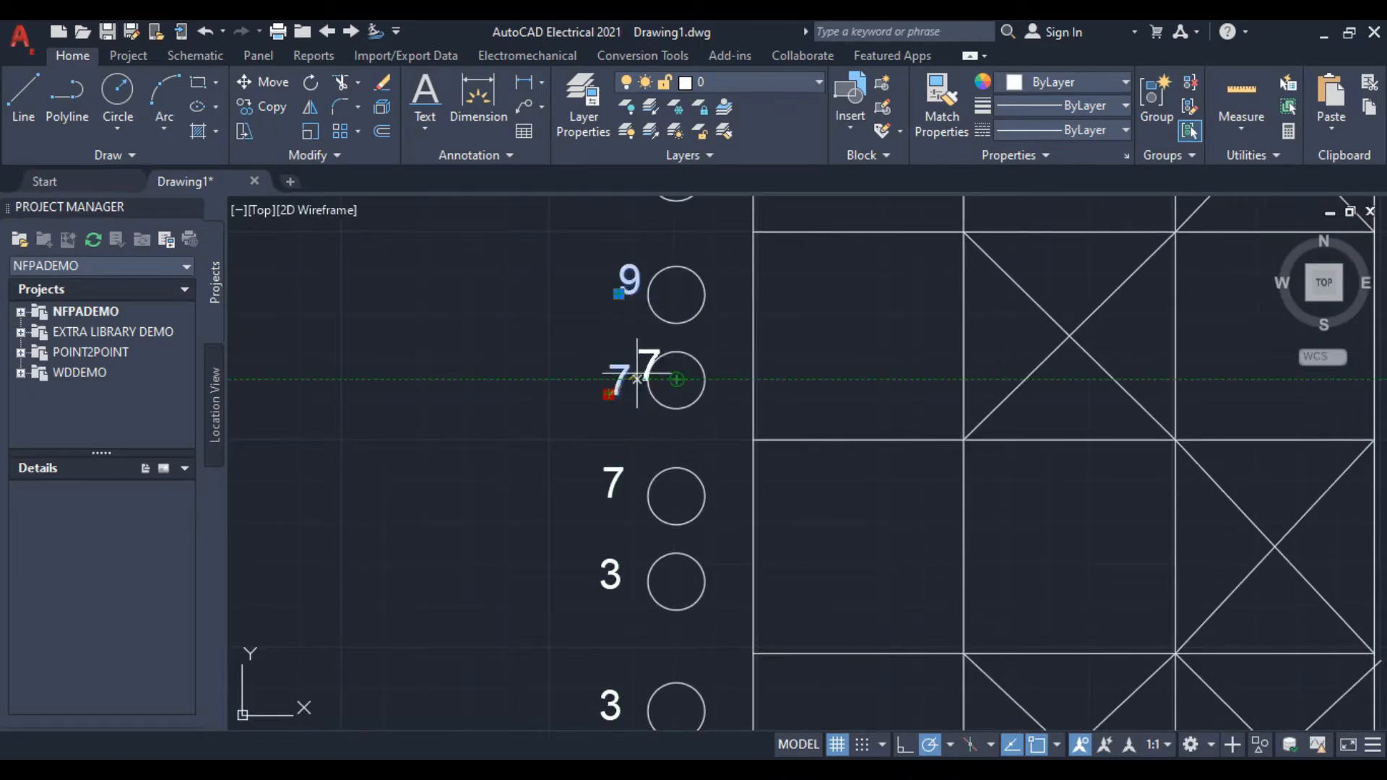
pyautogui.click(620, 379)
# Align the fourth-row labels 7 and 3 with the label column above, each level with its circle's center
pyautogui.scroll(2, 532, 385)
pyautogui.moveTo(530, 386); pyautogui.dragTo(544, 216, button='middle')
pyautogui.scroll(-2, 643, 380)
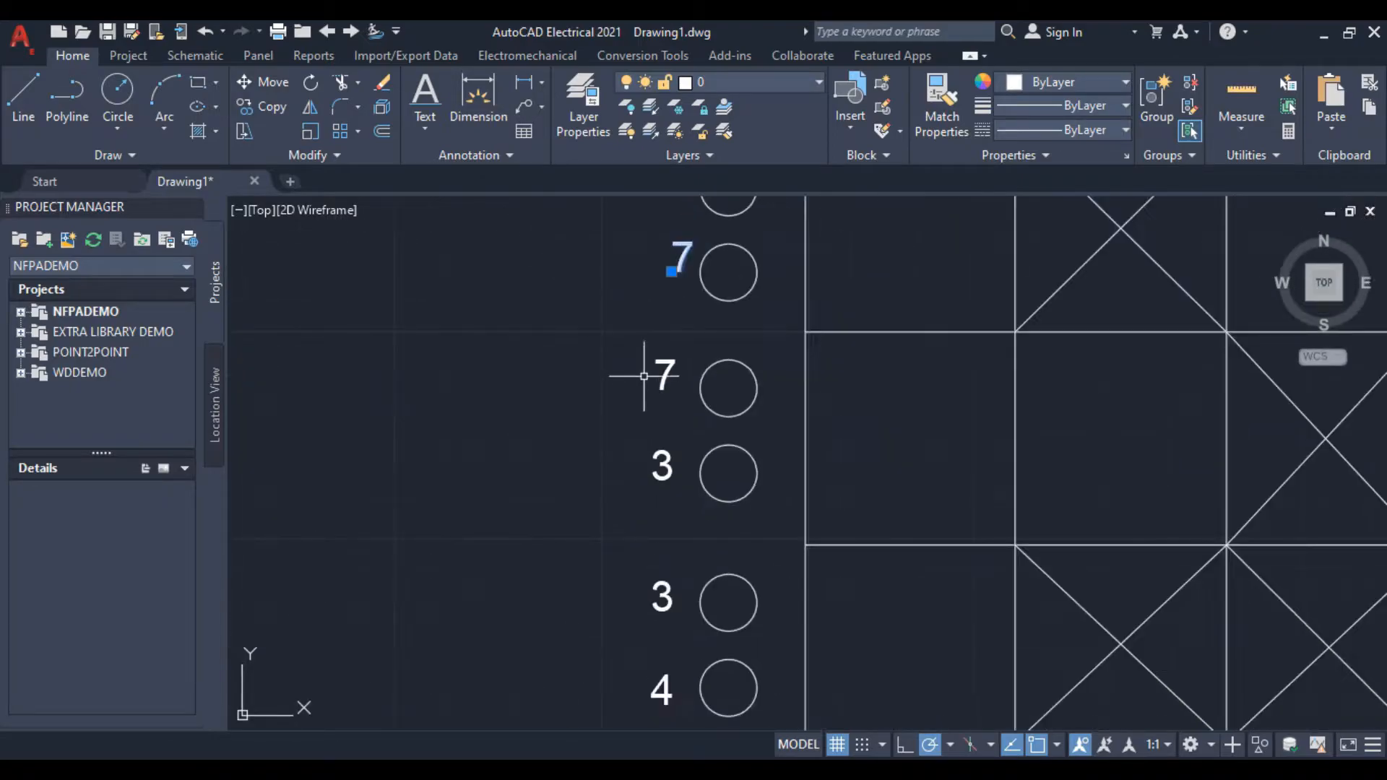
pyautogui.click(655, 388)
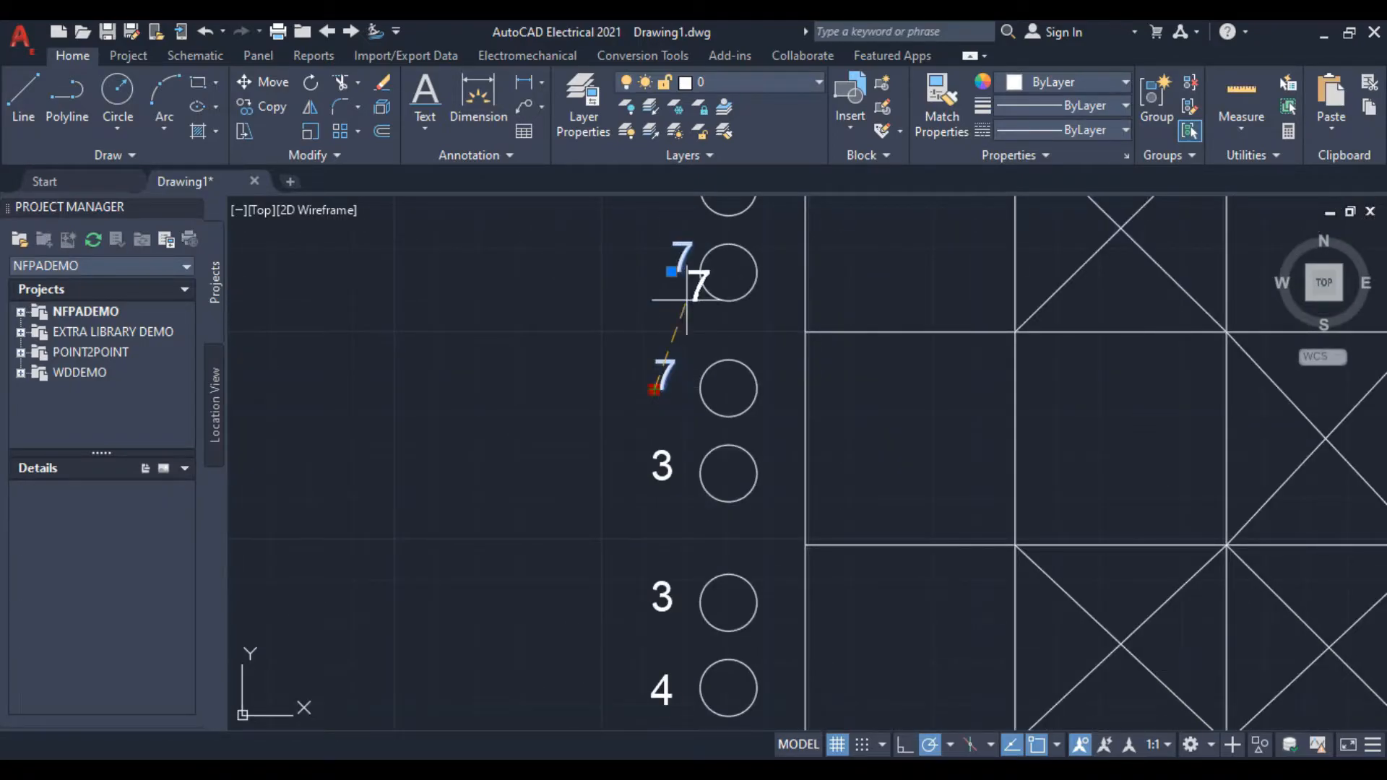
pyautogui.click(672, 388)
pyautogui.moveTo(636, 419); pyautogui.dragTo(598, 268, button='middle')
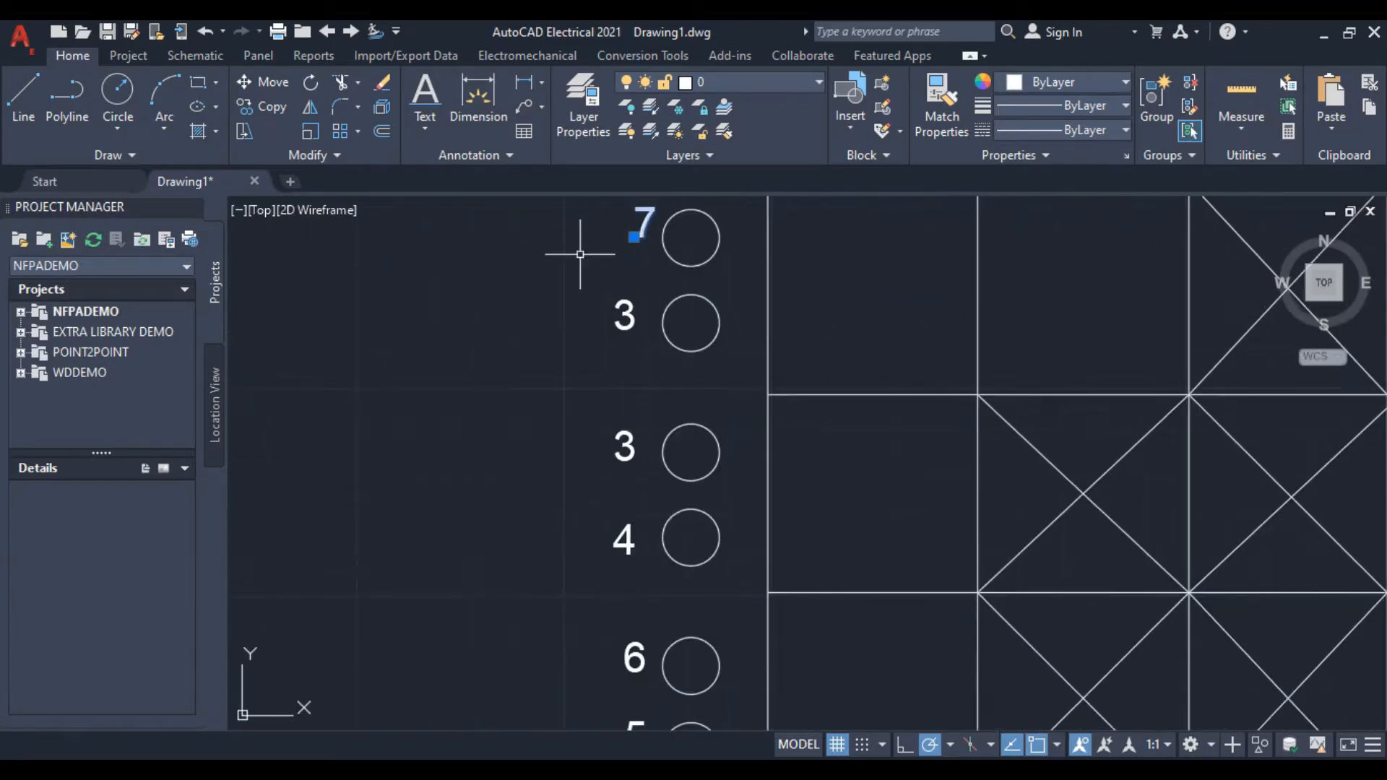
pyautogui.click(613, 330)
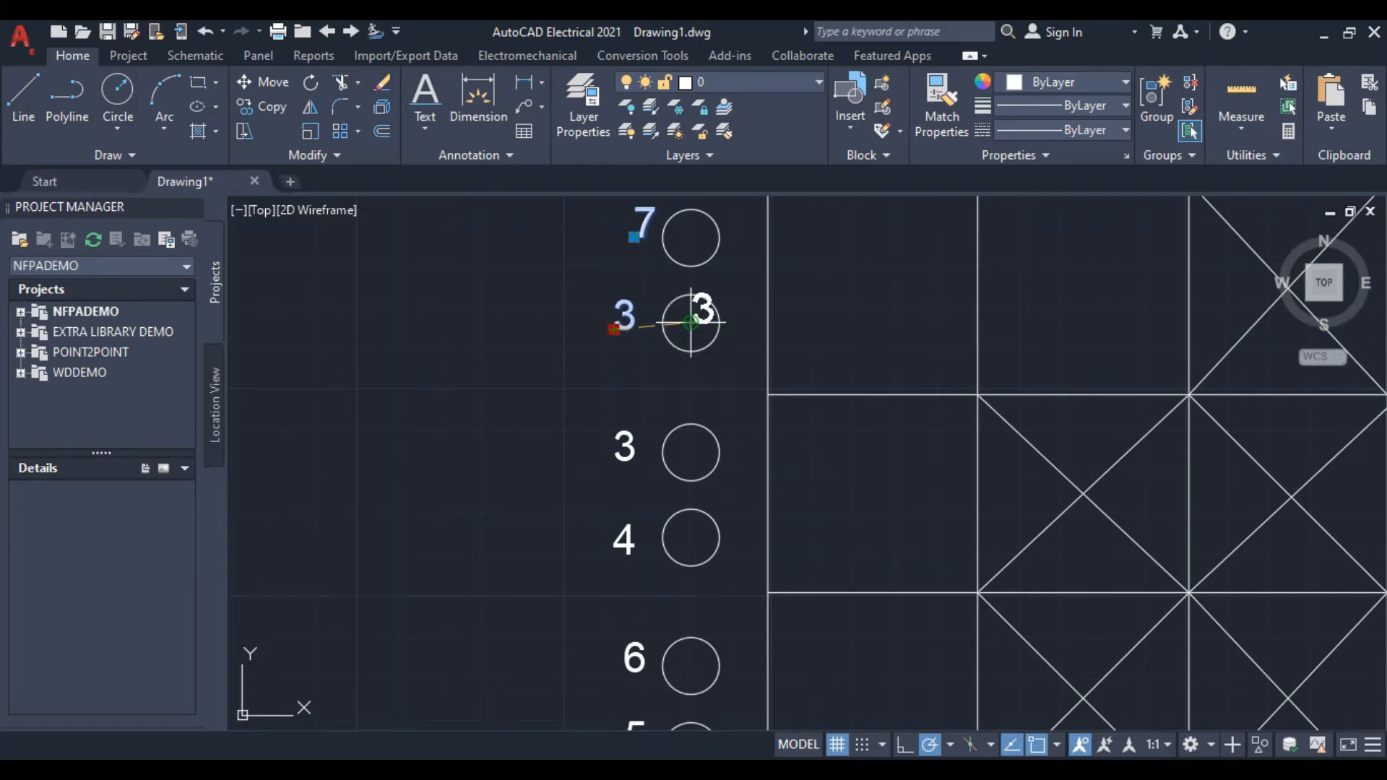
pyautogui.click(625, 320)
# Align the fifth-row labels 3 and 4 with the label column above, each level with its circle's center
pyautogui.moveTo(616, 447)
pyautogui.mouseDown(button='middle')
pyautogui.moveTo(594, 297)
pyautogui.moveTo(629, 297)
pyautogui.moveTo(662, 343)
pyautogui.mouseUp(button='middle')
pyautogui.click(595, 297)
pyautogui.click(592, 310)
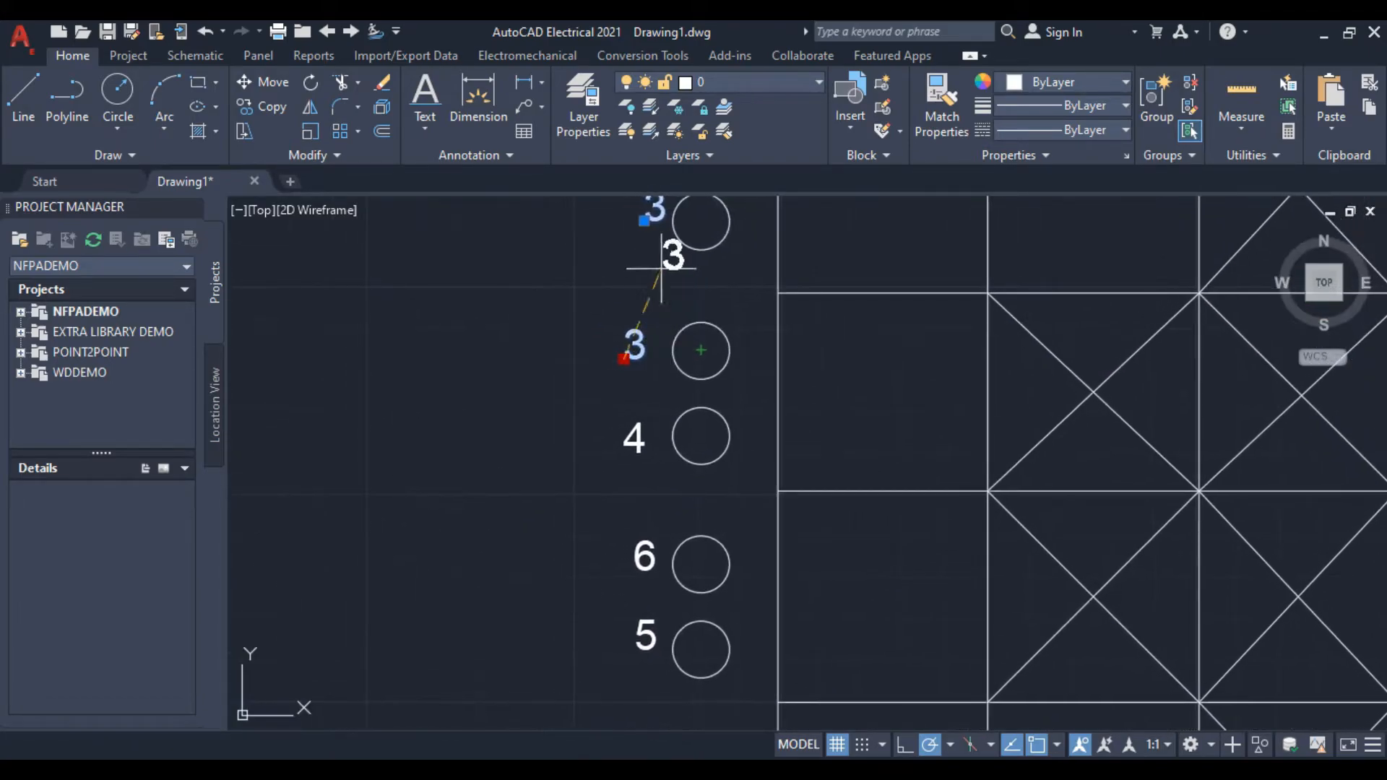
pyautogui.click(648, 350)
pyautogui.moveTo(573, 397); pyautogui.dragTo(561, 268, button='middle')
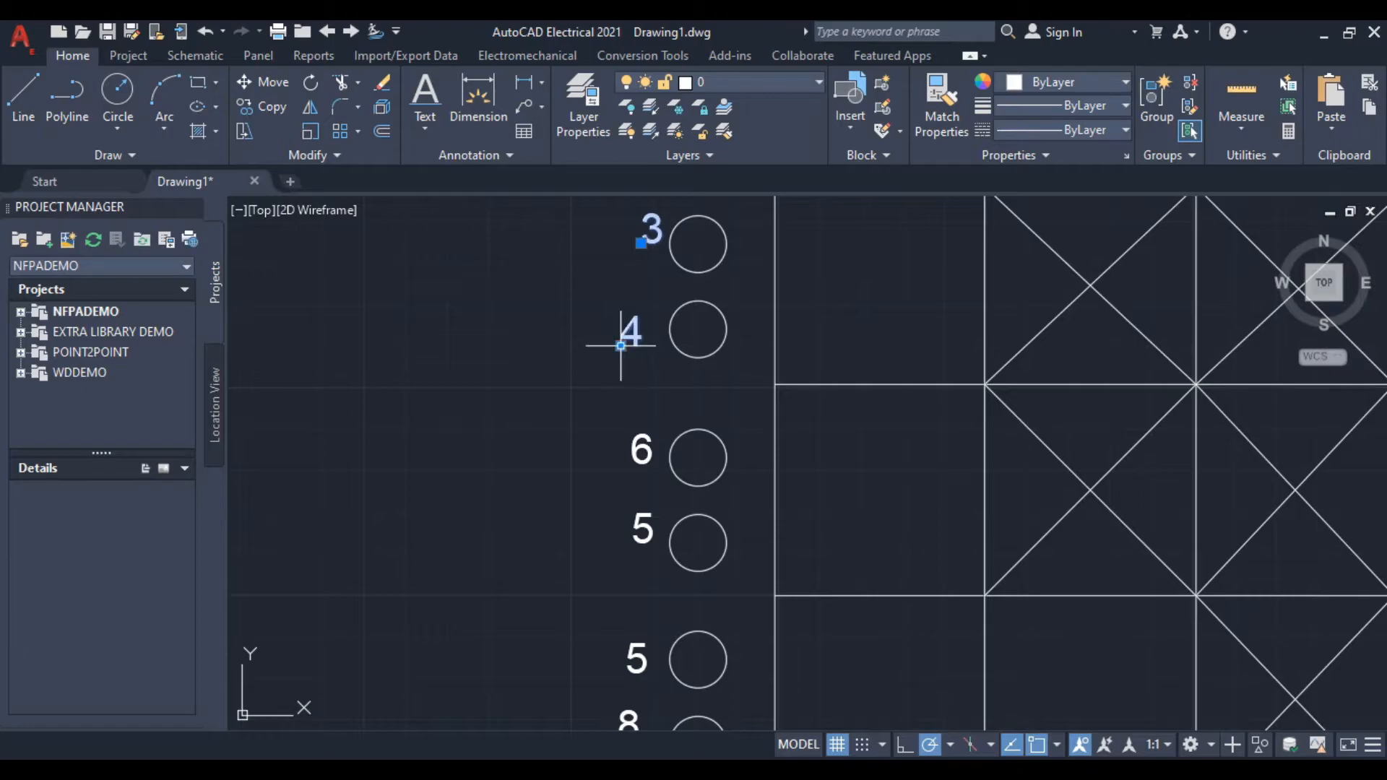
pyautogui.click(620, 347)
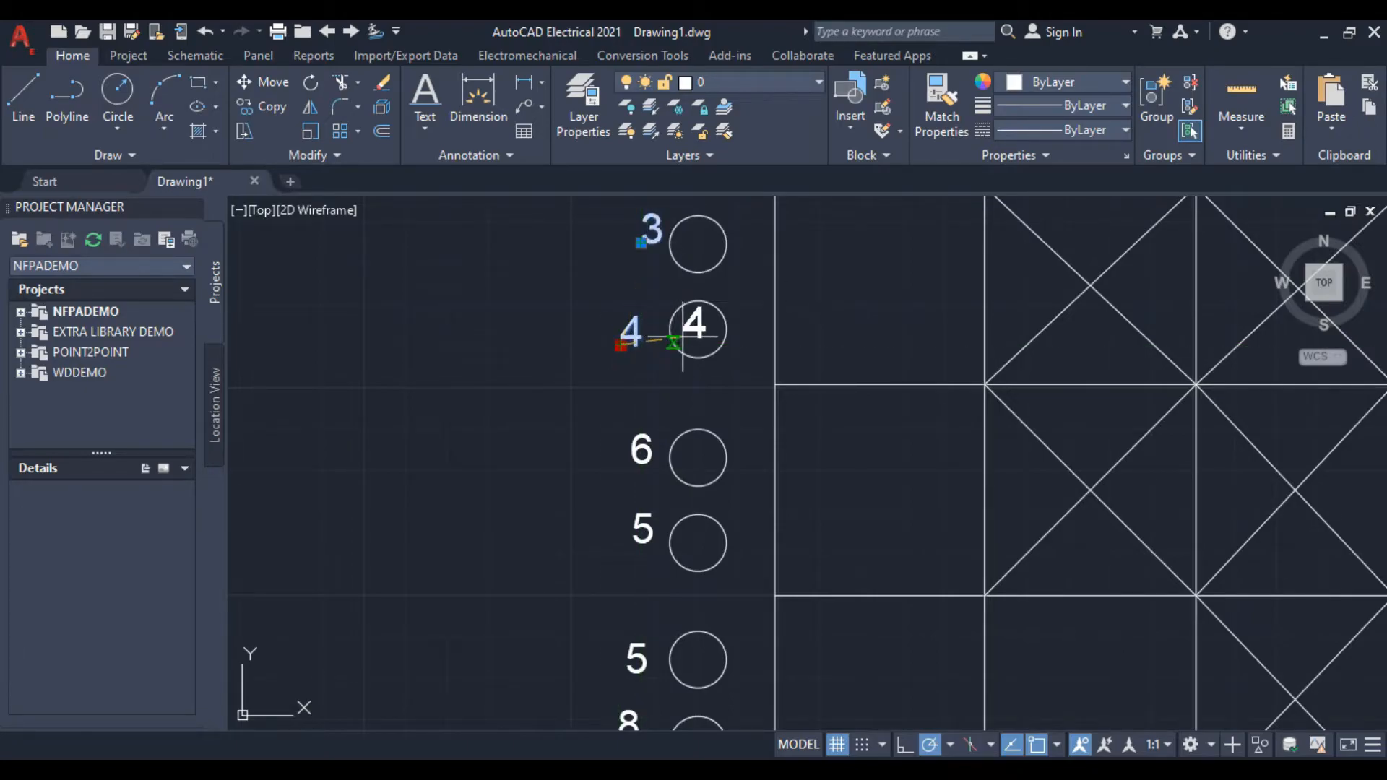
pyautogui.click(641, 329)
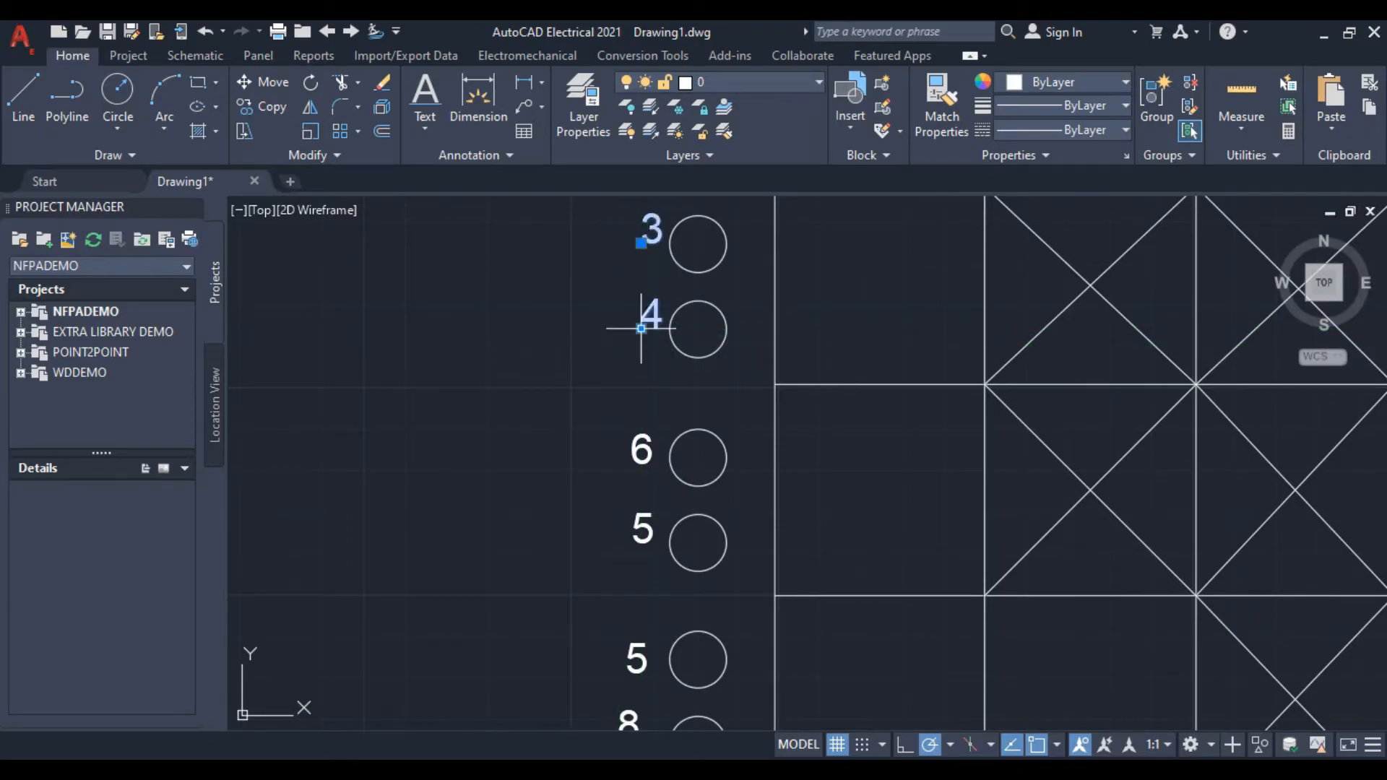
# Align the sixth-row labels 6 and 5 with the label column above, each level with its circle's center
pyautogui.click(631, 463)
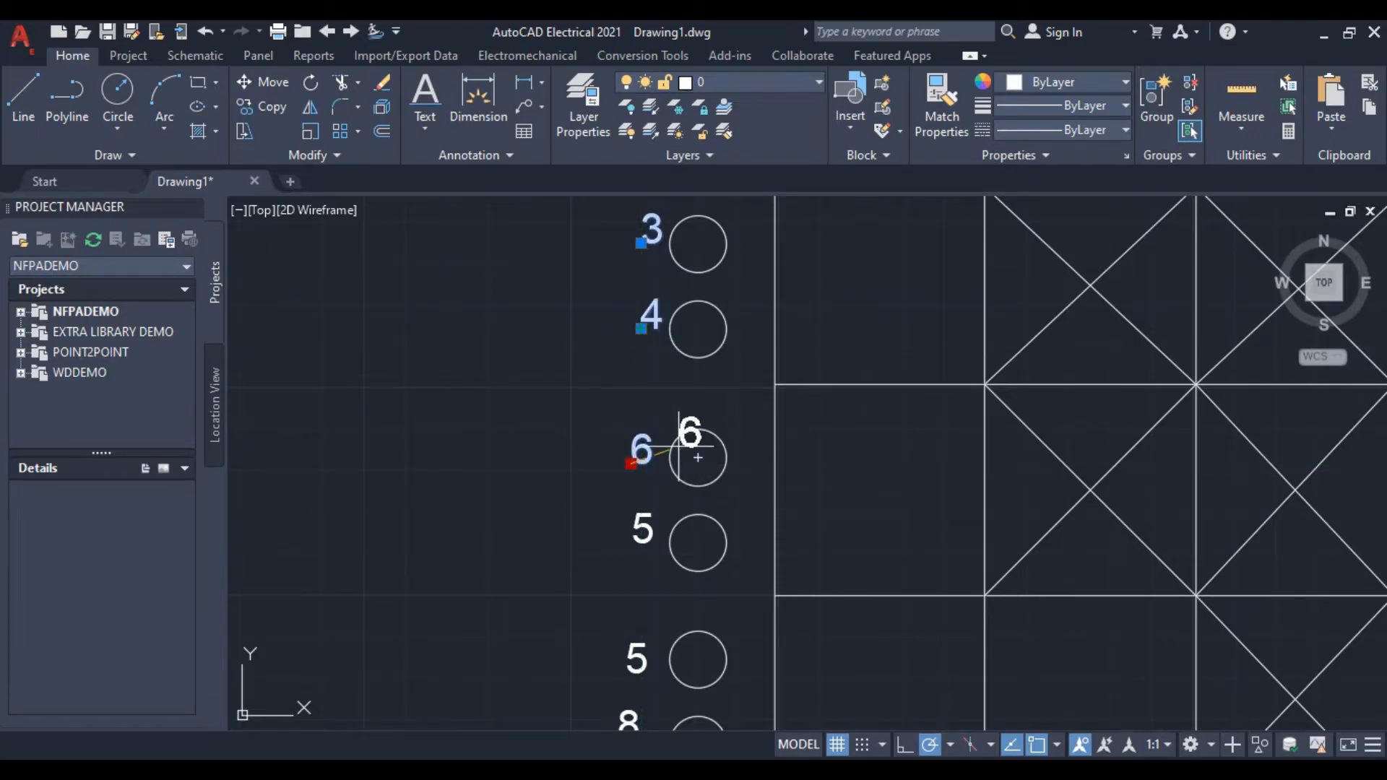
pyautogui.click(635, 461)
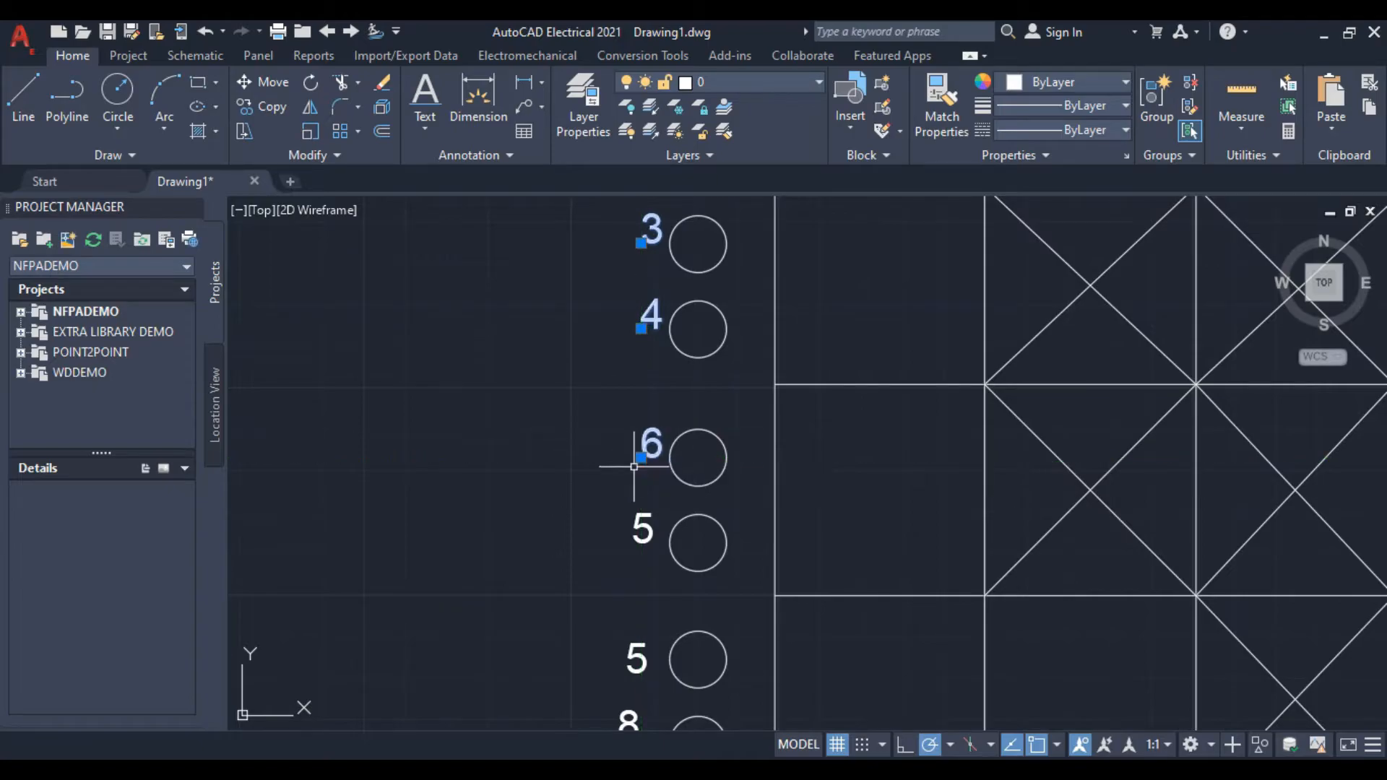
pyautogui.moveTo(634, 464); pyautogui.dragTo(610, 255, button='middle')
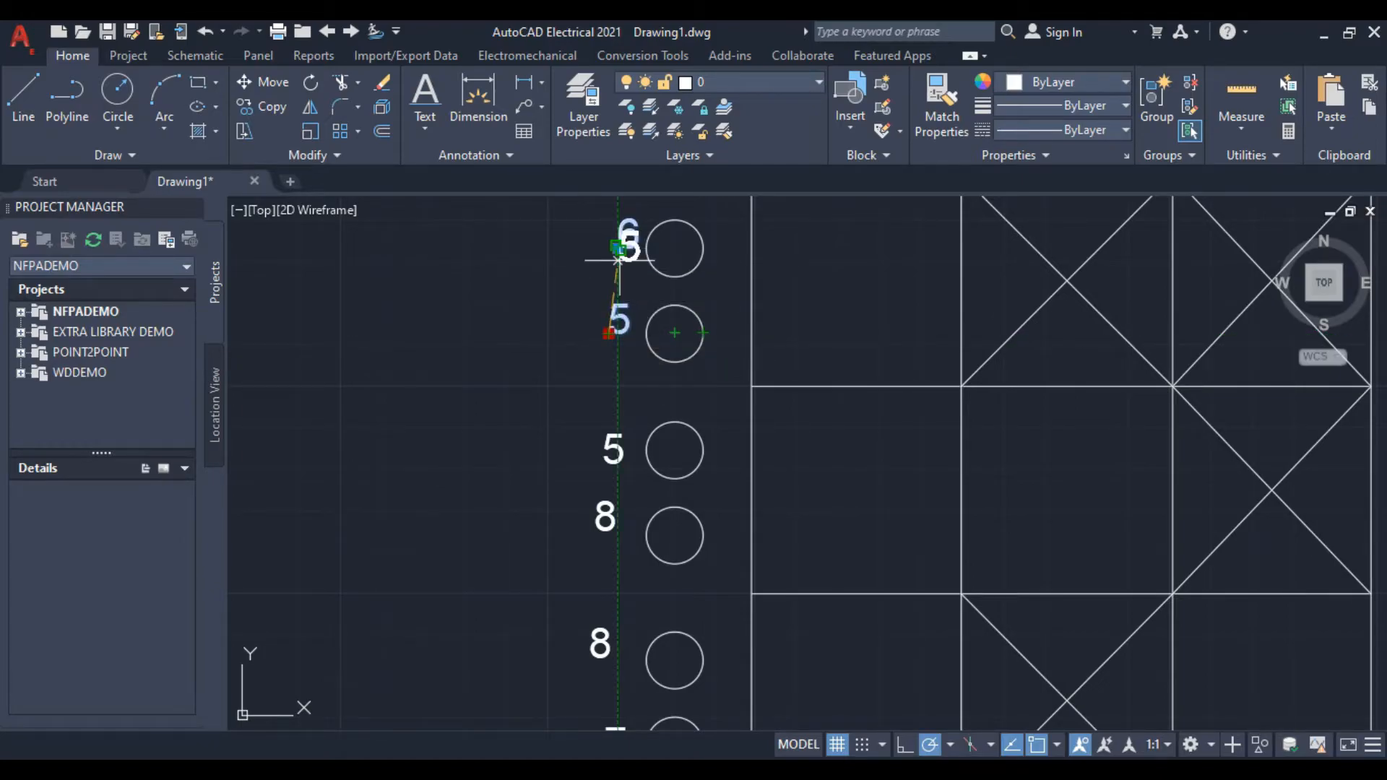
pyautogui.click(620, 326)
# Align the seventh-row labels 5 and 8 with the label column above, each level with its circle's center
pyautogui.moveTo(579, 466)
pyautogui.mouseDown(button='middle')
pyautogui.moveTo(564, 292)
pyautogui.moveTo(571, 353)
pyautogui.moveTo(601, 411)
pyautogui.mouseUp(button='middle')
pyautogui.click(597, 289)
pyautogui.scroll(2, 607, 412)
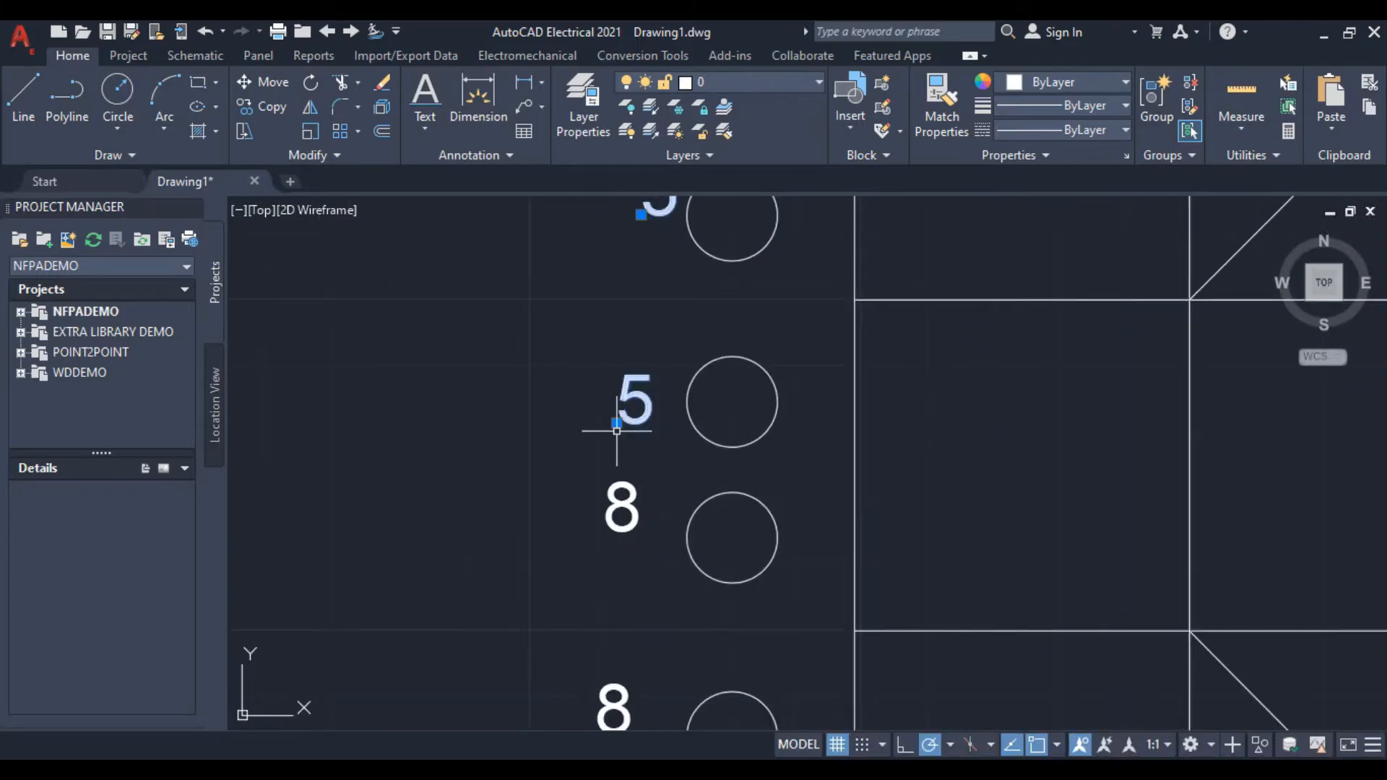
pyautogui.click(616, 423)
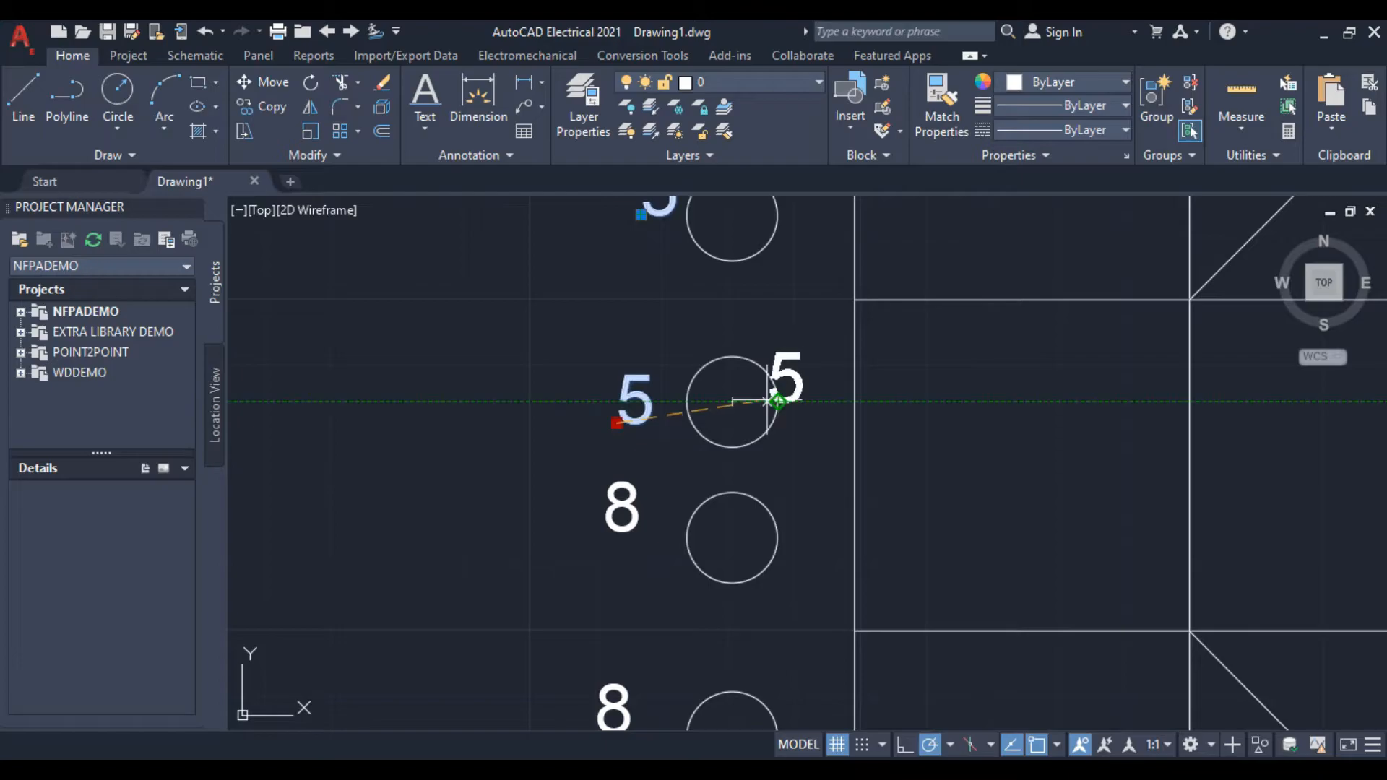
pyautogui.click(641, 402)
pyautogui.click(607, 519)
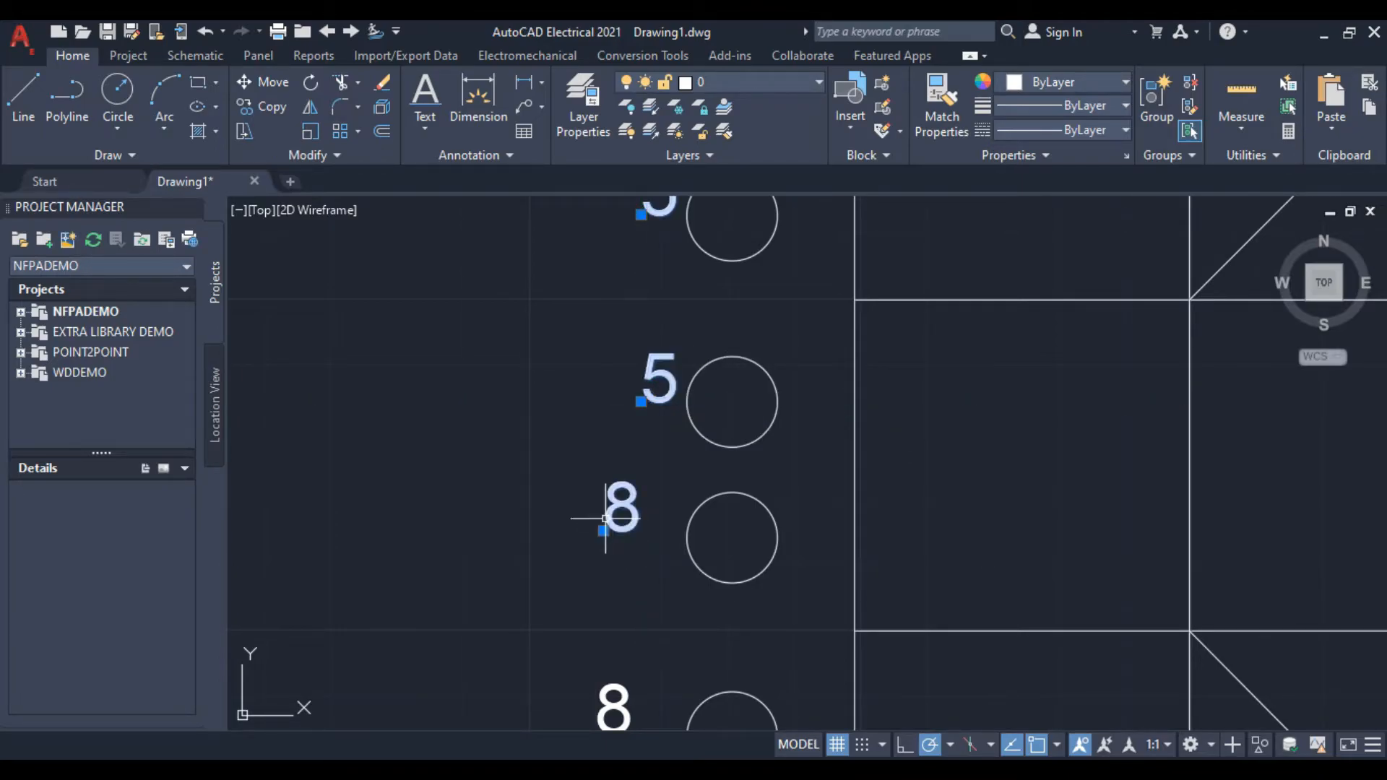
pyautogui.click(604, 530)
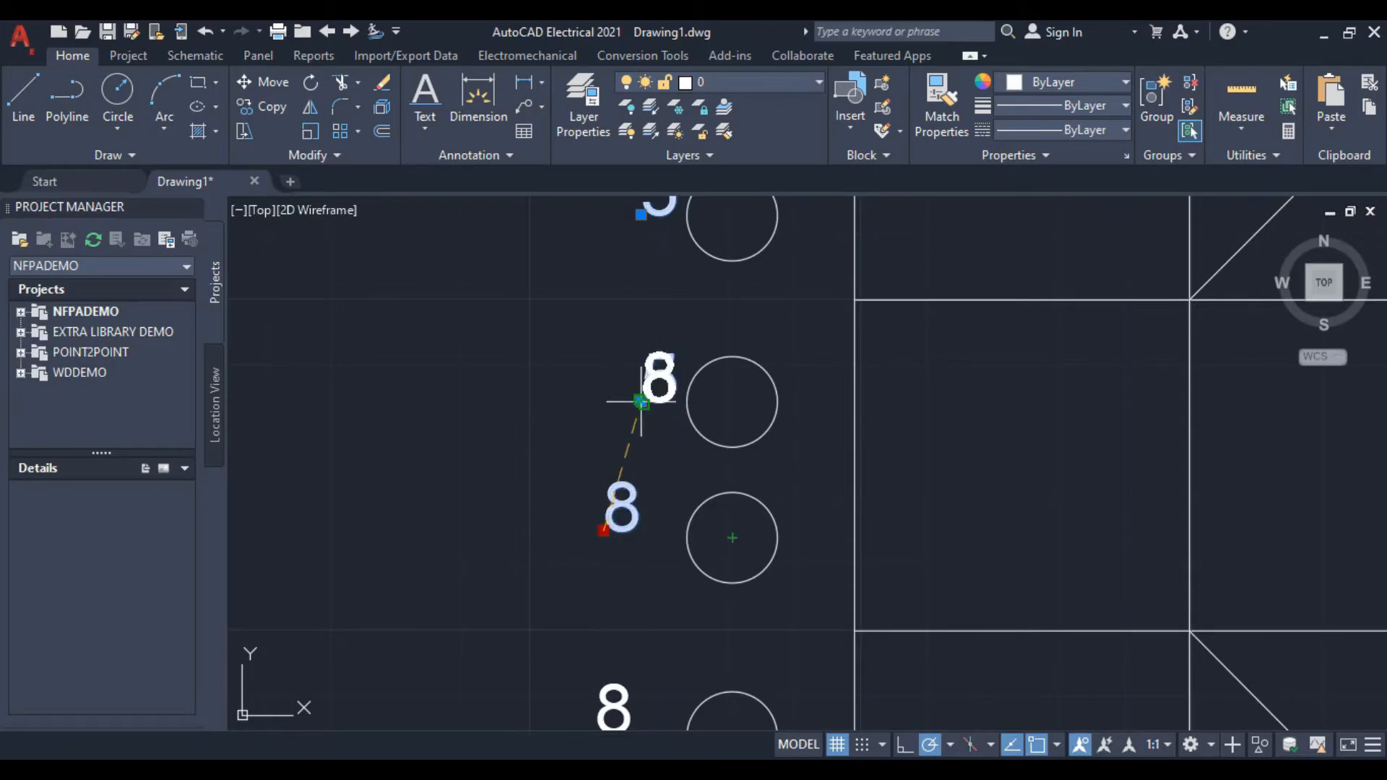
pyautogui.click(641, 511)
pyautogui.click(641, 511)
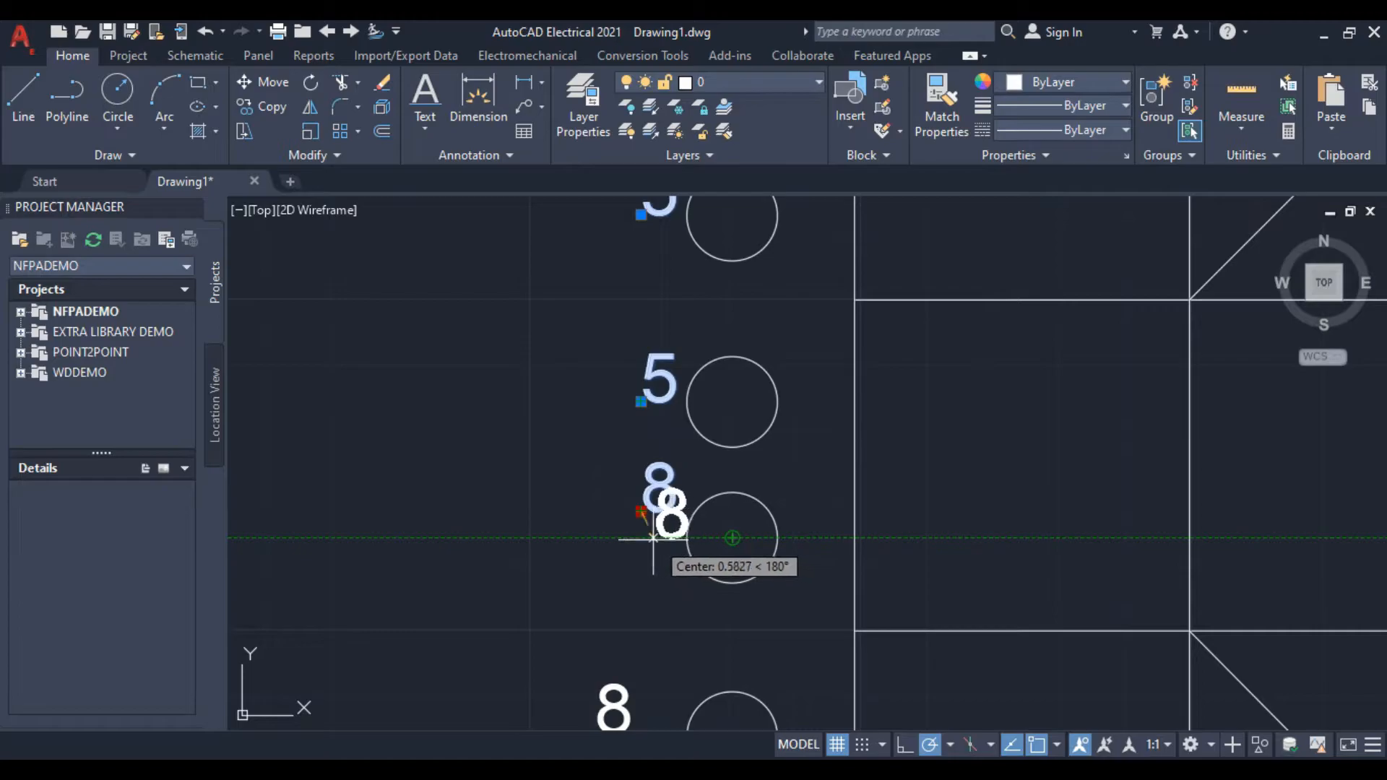
pyautogui.click(640, 537)
# Align the eighth-row labels 8 and 7 with the label column above, each level with its circle's center
pyautogui.moveTo(640, 647)
pyautogui.mouseDown(button='middle')
pyautogui.moveTo(628, 405)
pyautogui.moveTo(651, 465)
pyautogui.mouseUp(button='middle')
pyautogui.scroll(-3, 629, 405)
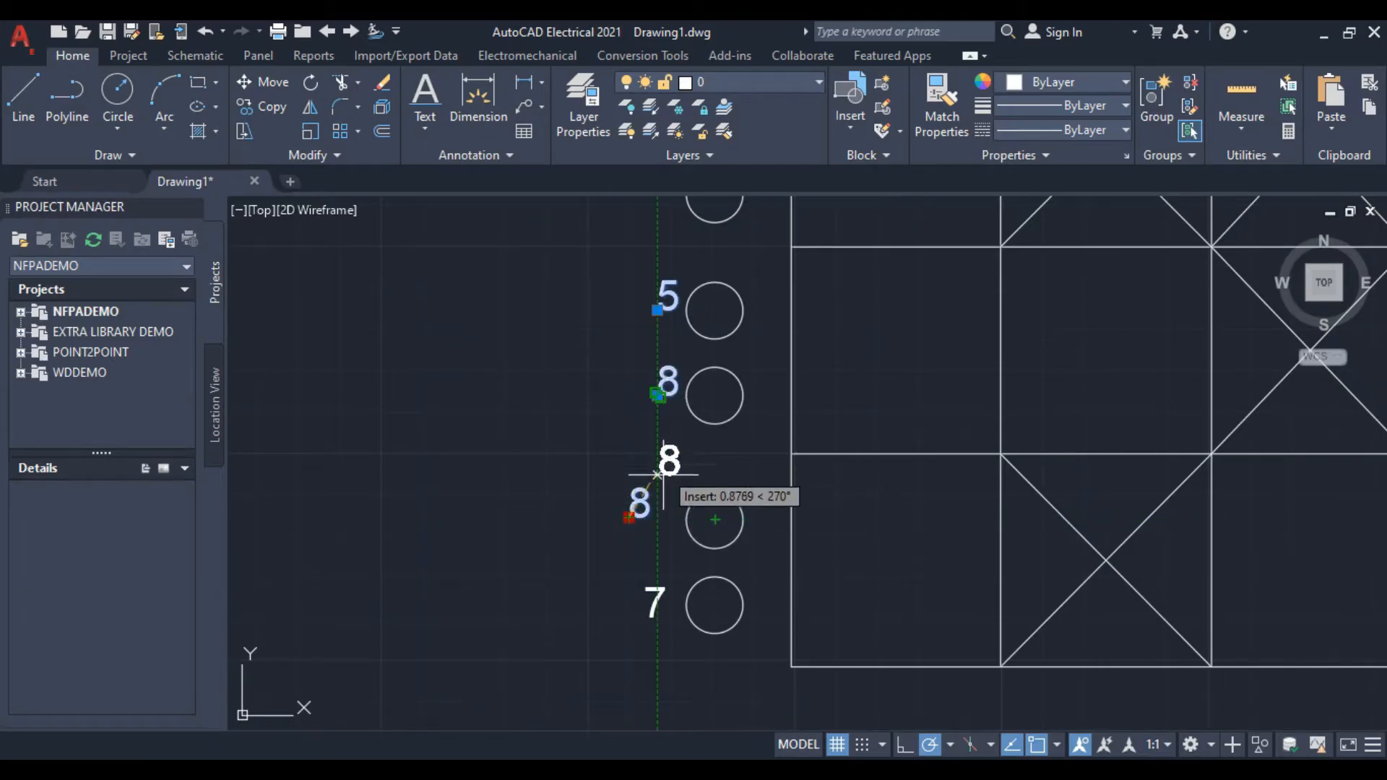
pyautogui.click(657, 519)
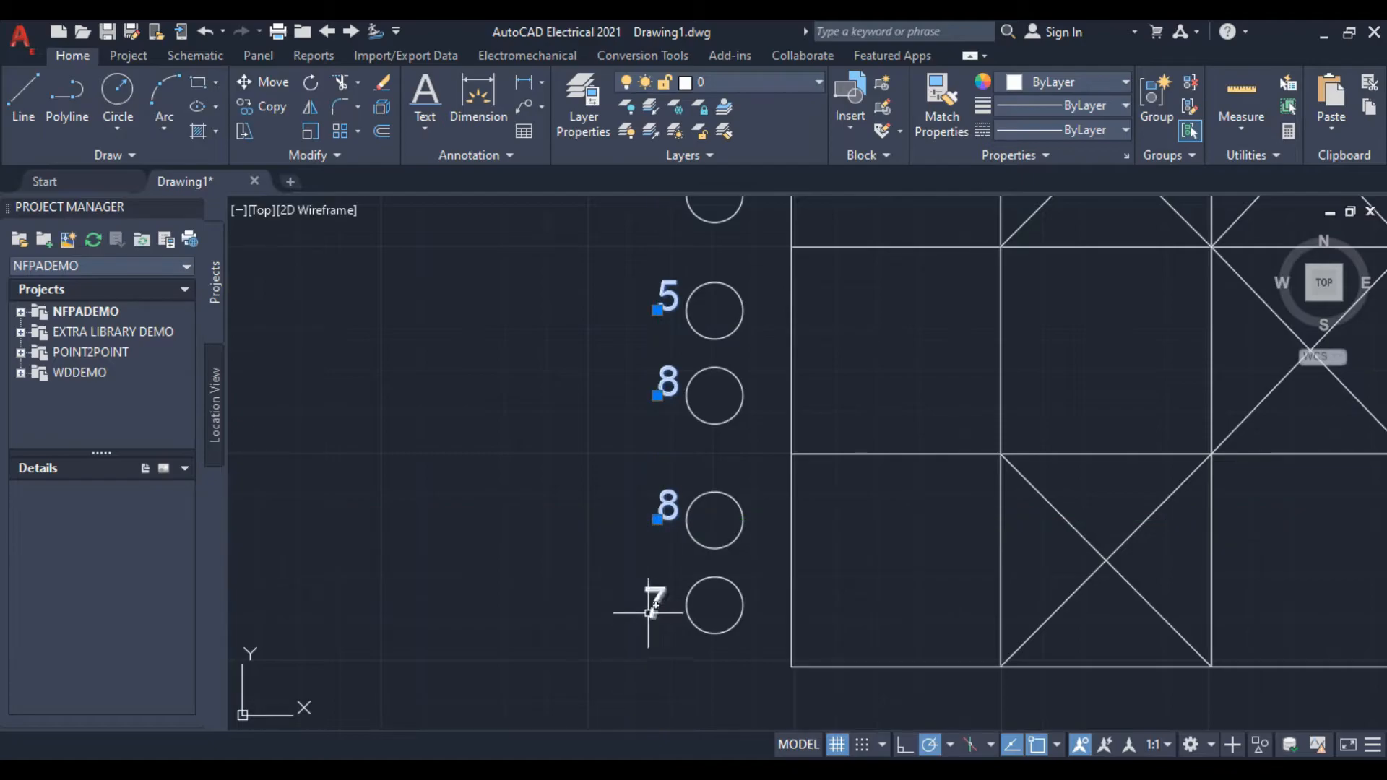
pyautogui.click(644, 618)
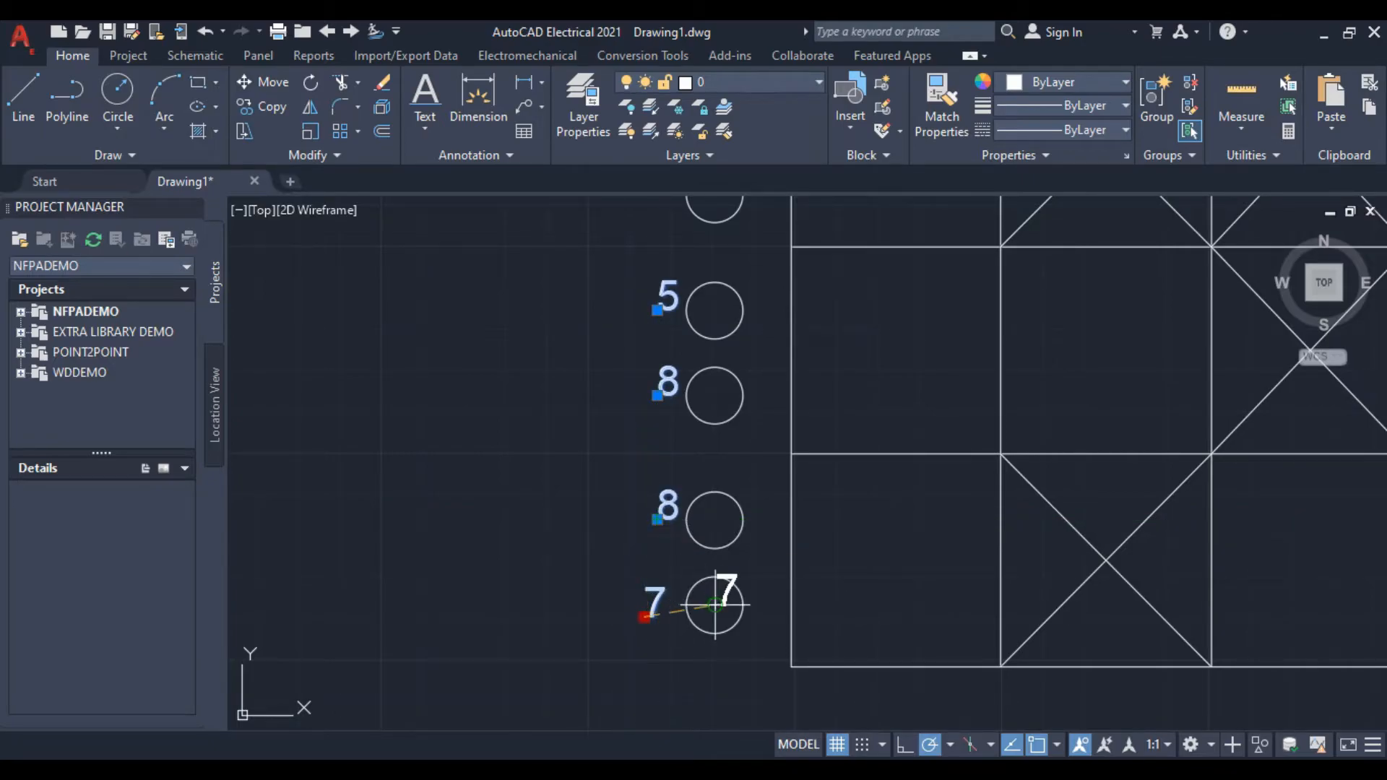
# Place the lowest number label 7 beside the bottom terminal circle and clear the selection
pyautogui.click(657, 605)
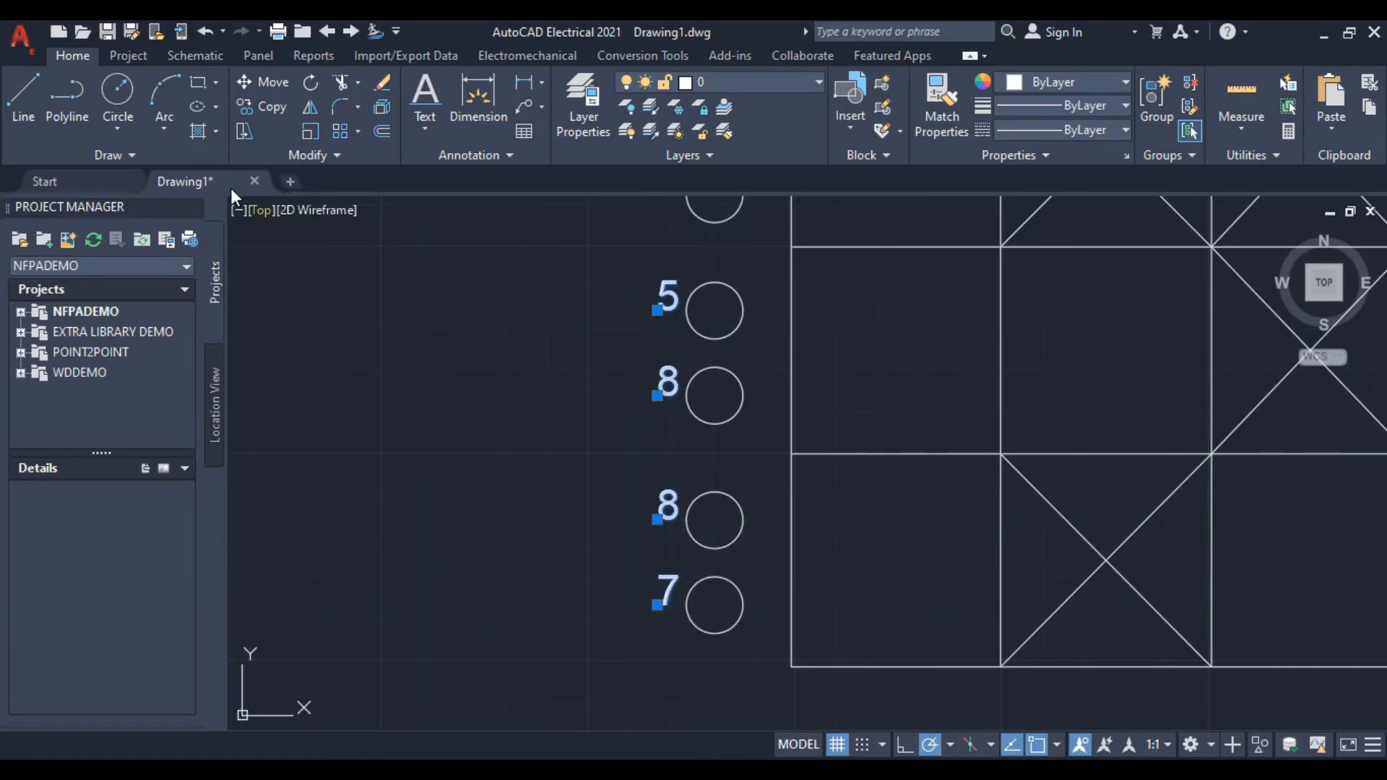
pyautogui.press('Escape')
# Draw a vertical line joining the two neighbouring terminal circles labelled 2 beside the contact table
pyautogui.scroll(-4, 448, 421)
pyautogui.moveTo(473, 456); pyautogui.dragTo(716, 721, button='middle')
pyautogui.moveTo(614, 367); pyautogui.dragTo(646, 504, button='middle')
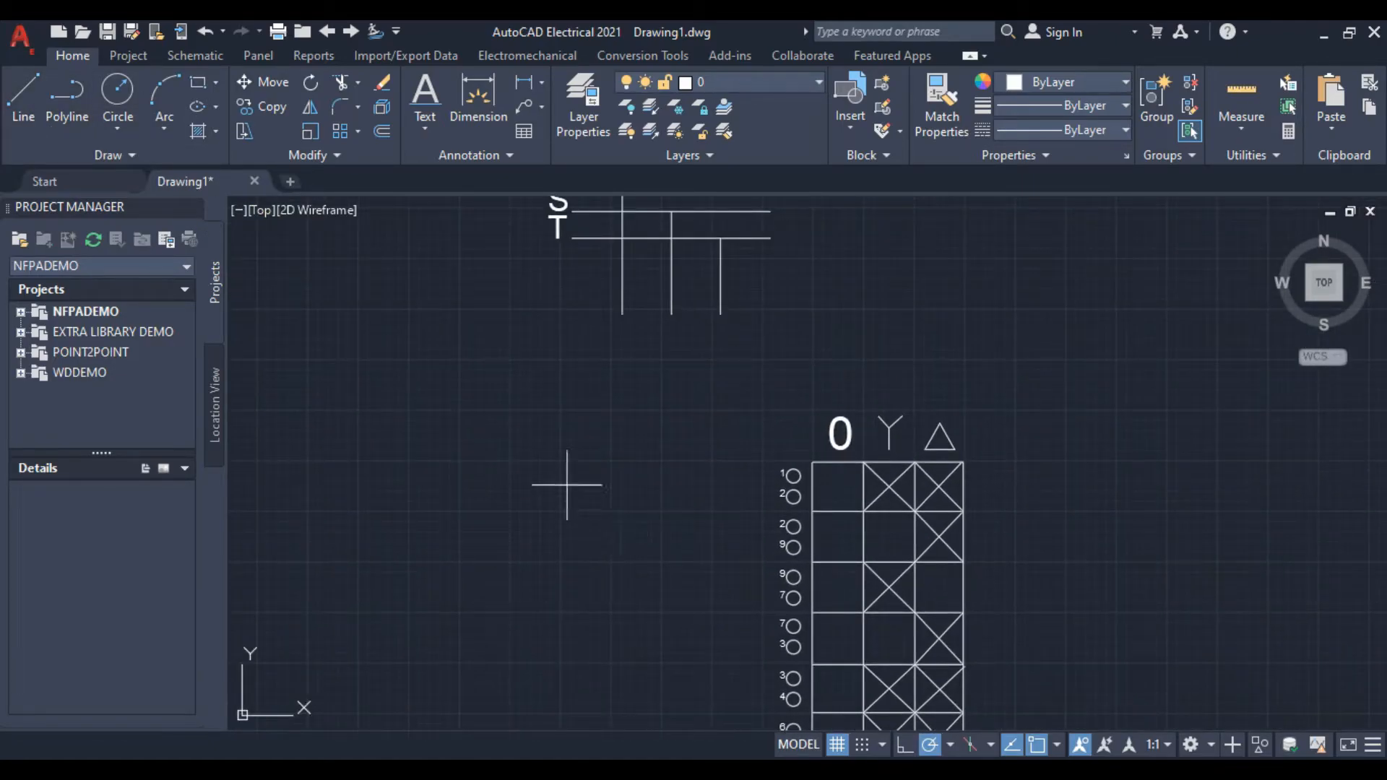
pyautogui.moveTo(562, 623); pyautogui.dragTo(649, 725, button='middle')
pyautogui.moveTo(833, 665); pyautogui.dragTo(744, 508, button='middle')
pyautogui.scroll(2, 773, 478)
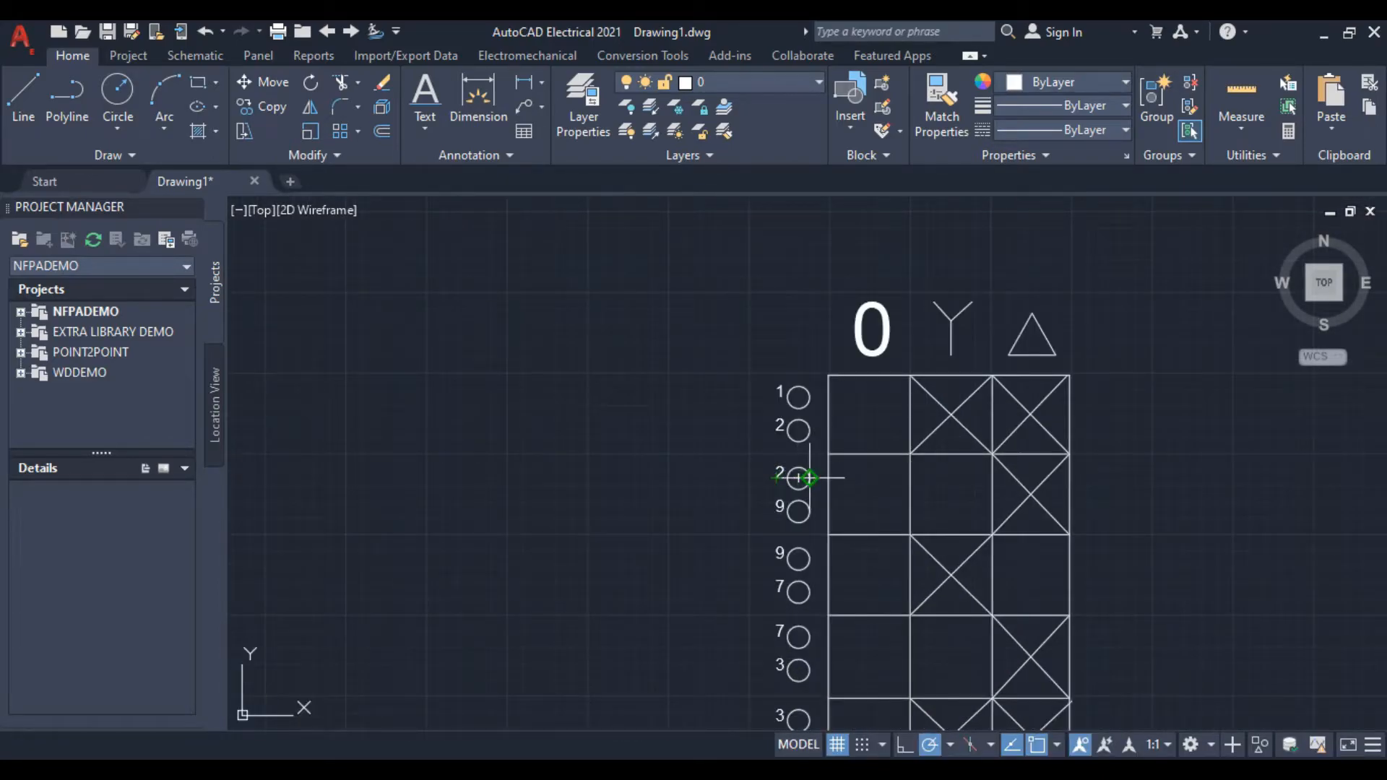
pyautogui.scroll(2, 806, 470)
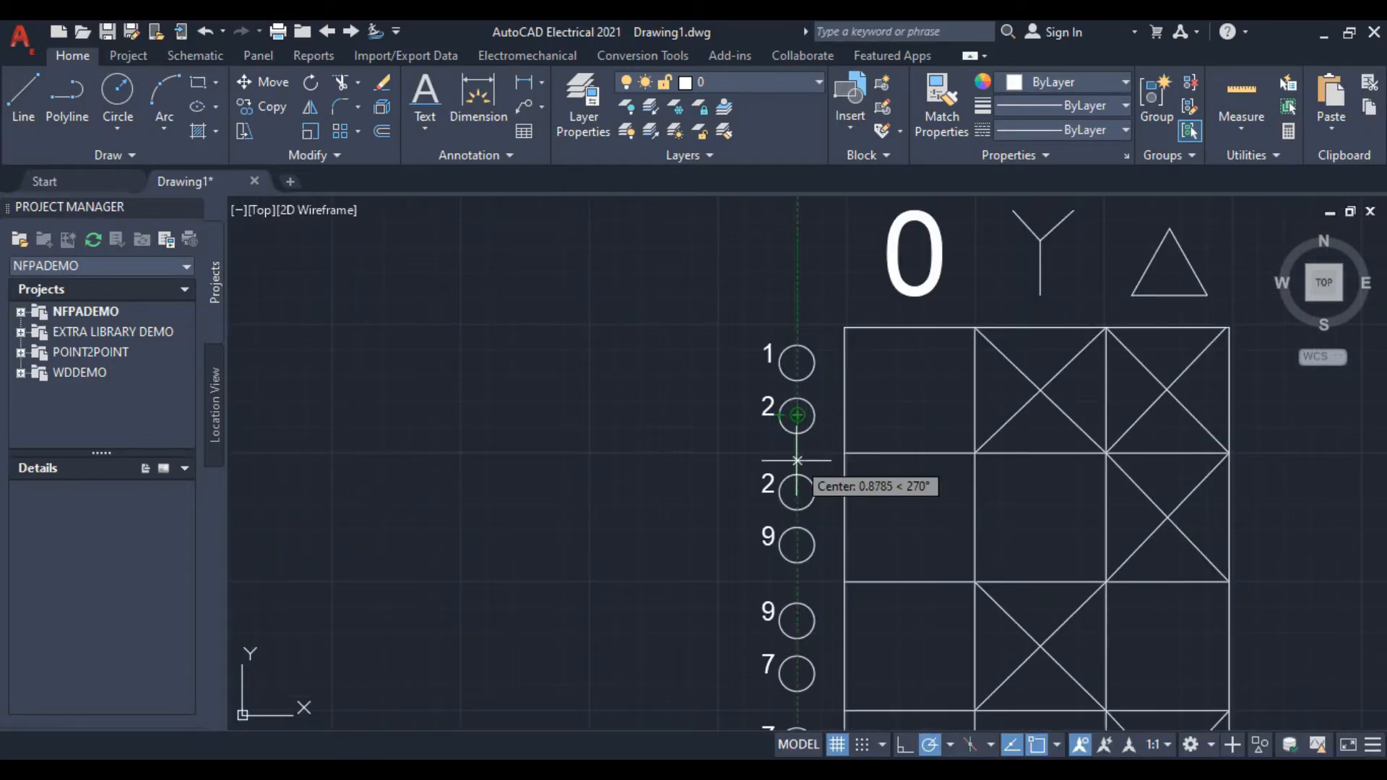
pyautogui.click(798, 434)
pyautogui.rightClick(674, 453)
pyautogui.click(734, 487)
# Join the two neighbouring terminal circles labelled 9 with a vertical line
pyautogui.moveTo(653, 524); pyautogui.dragTo(584, 412, button='middle')
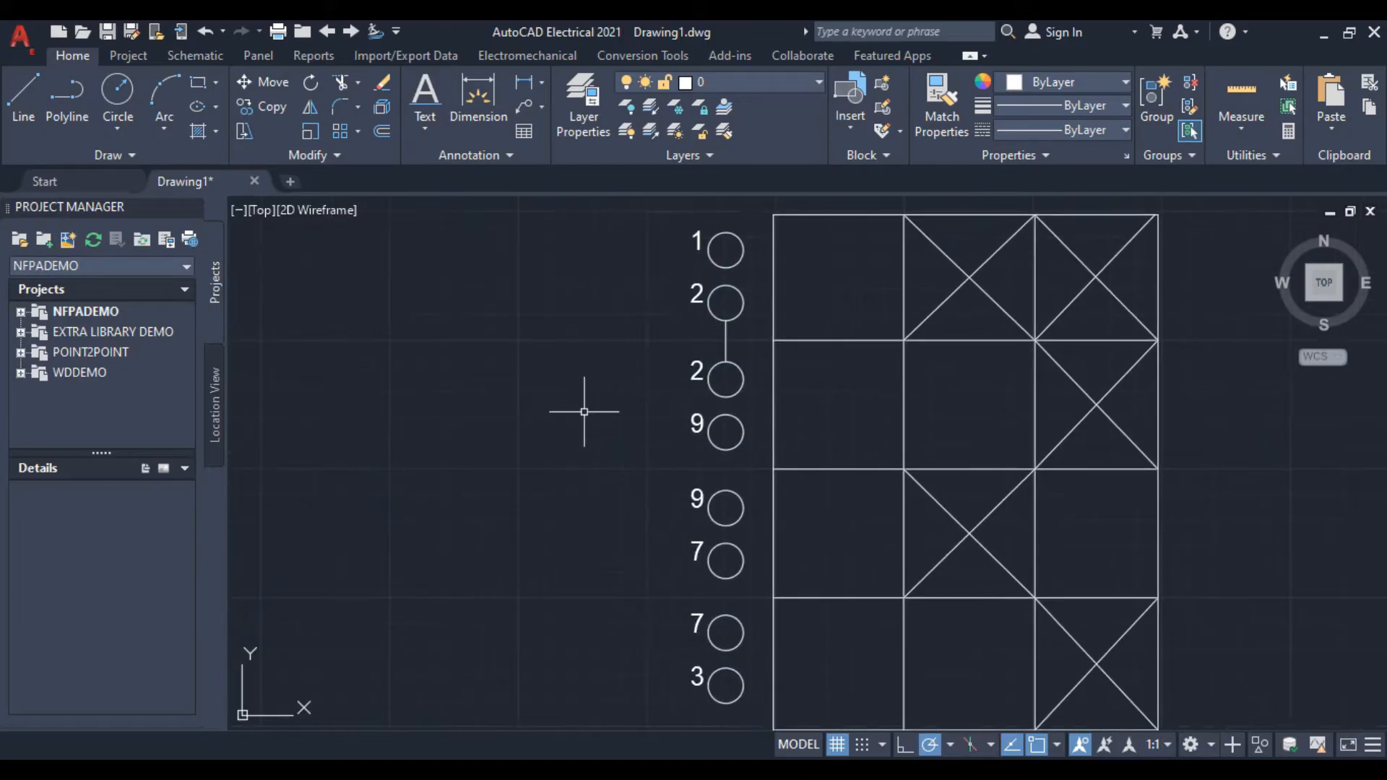
pyautogui.click(23, 94)
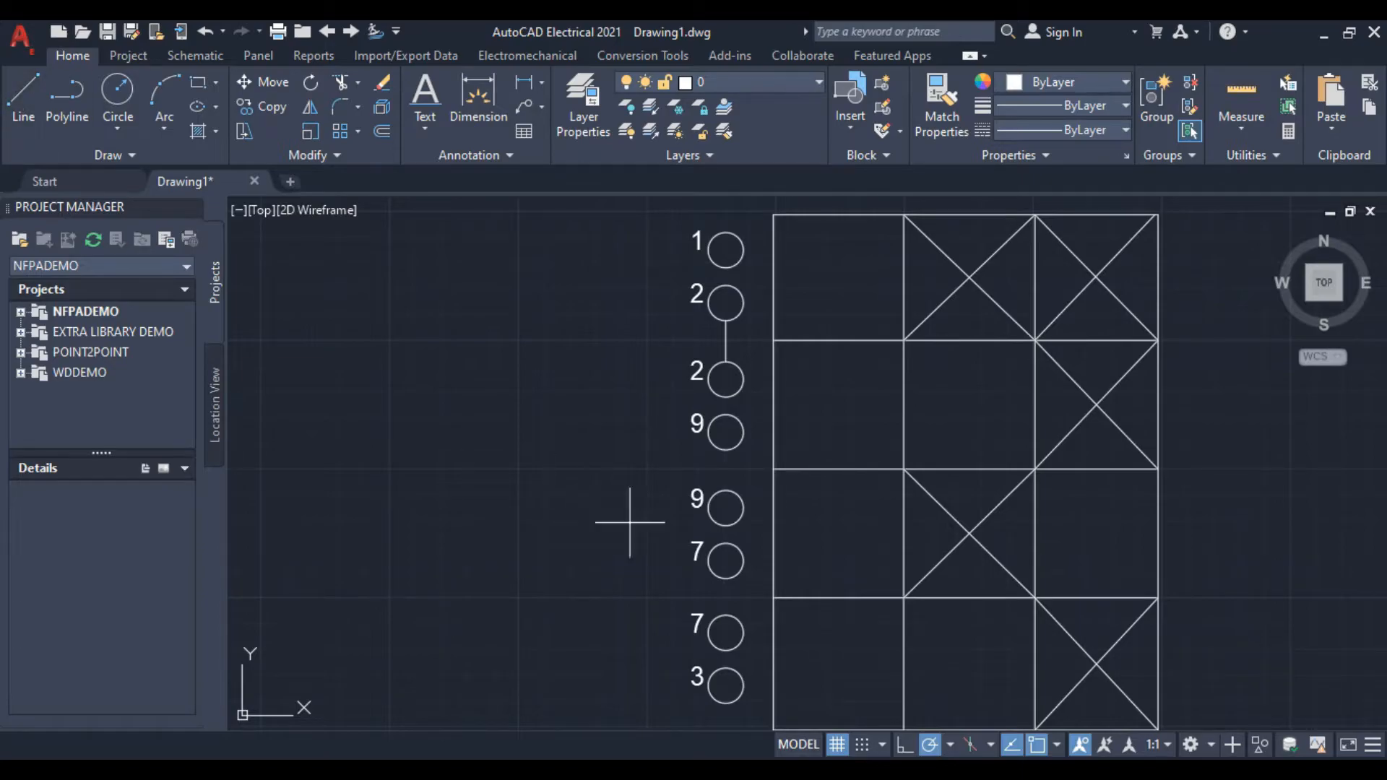
pyautogui.rightClick(571, 456)
pyautogui.click(628, 489)
# Join the two neighbouring terminal circles labelled 7 in the third and fourth table rows with a vertical line
pyautogui.moveTo(596, 564); pyautogui.dragTo(535, 453, button='middle')
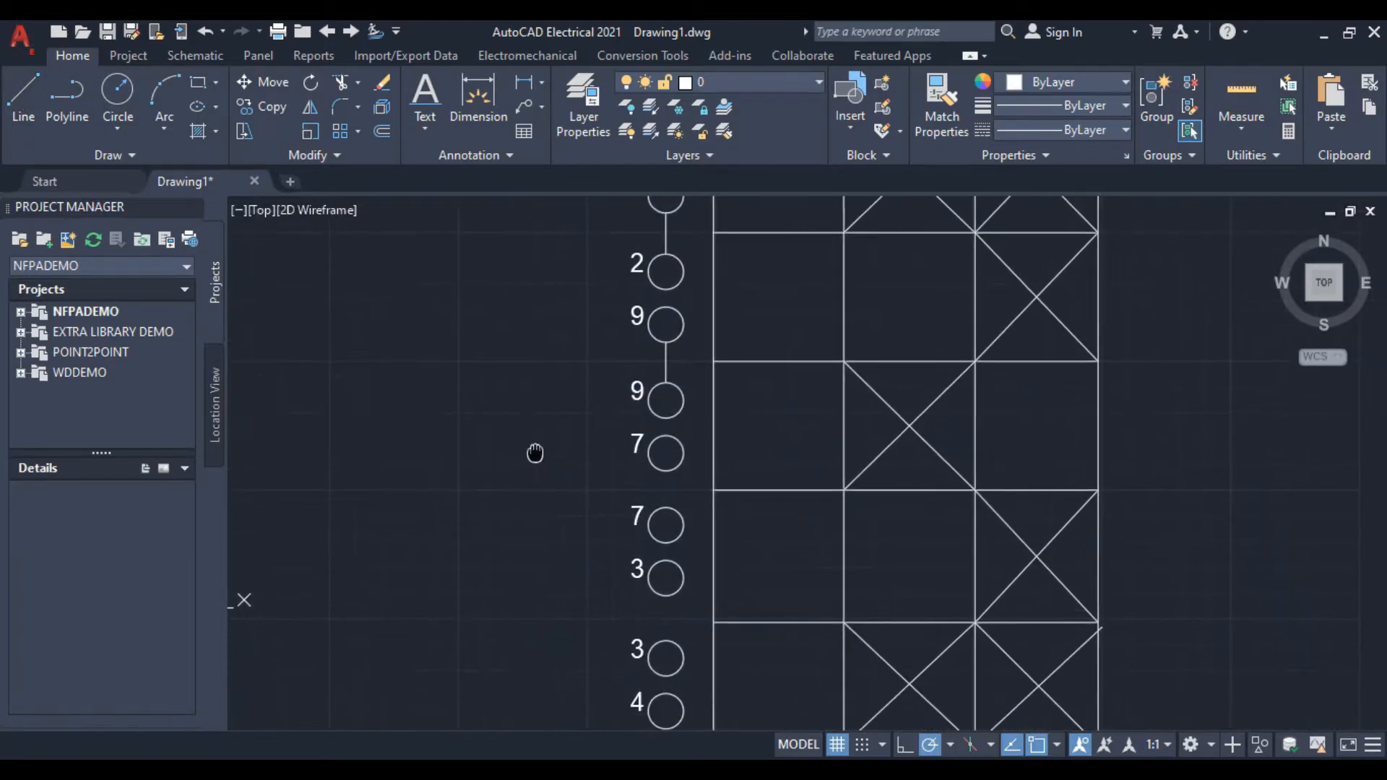
pyautogui.moveTo(591, 570); pyautogui.dragTo(545, 517, button='middle')
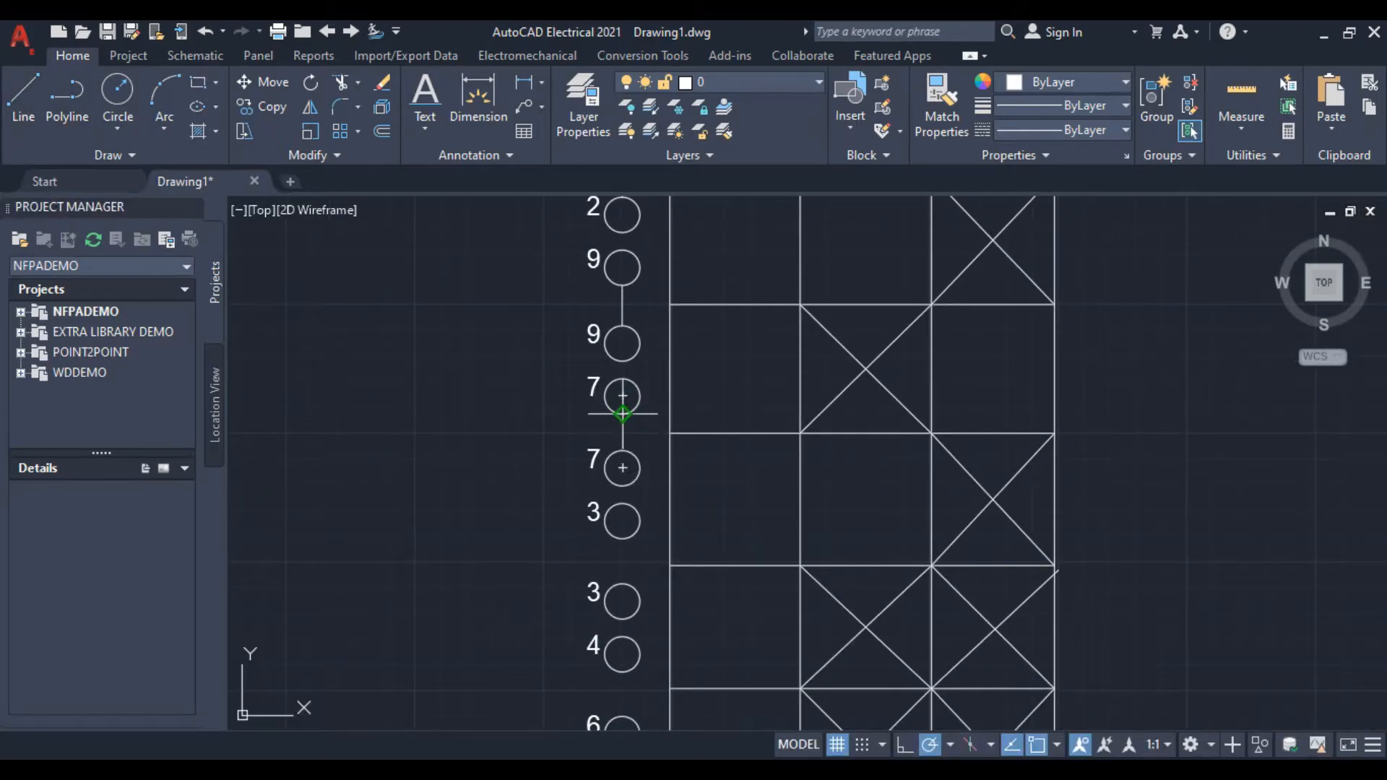
pyautogui.rightClick(532, 415)
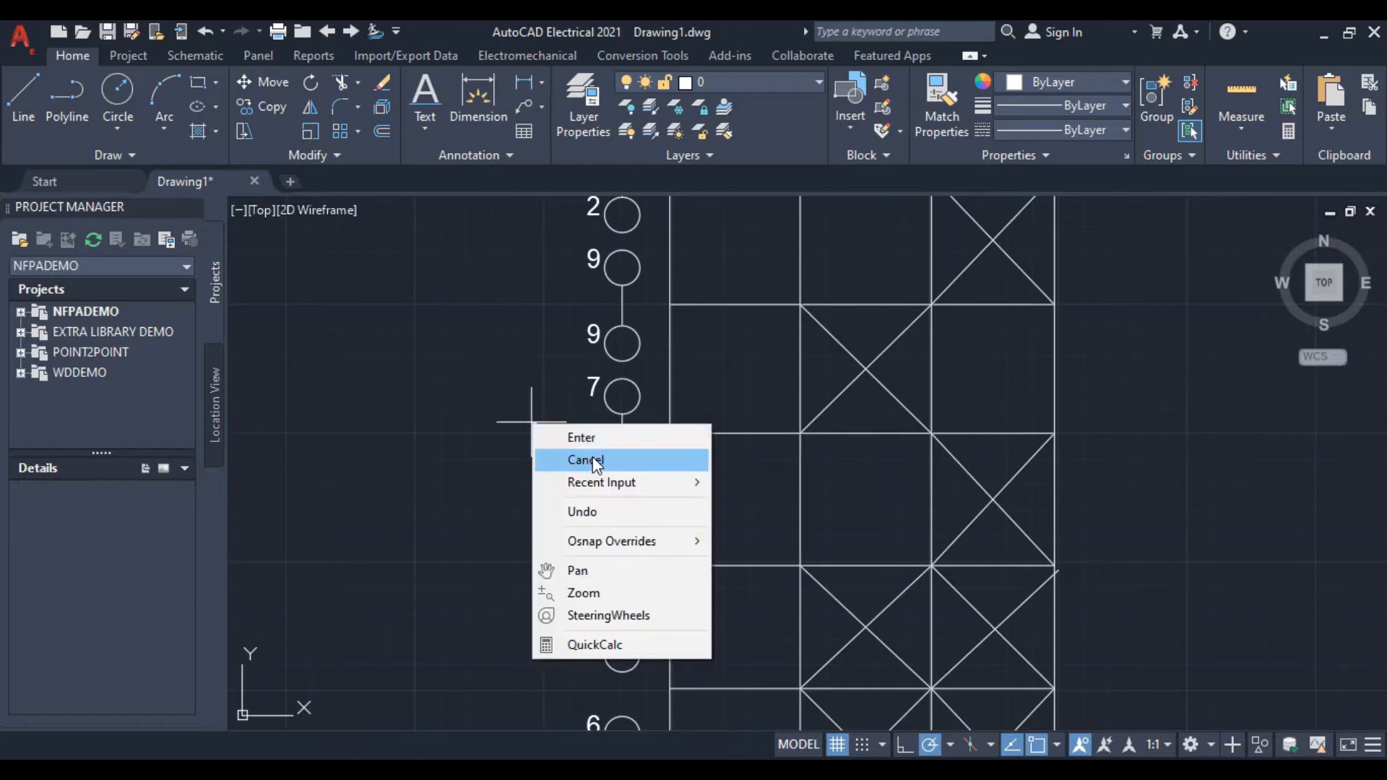
pyautogui.click(598, 458)
# Draw a jumper line from the fourth-row terminal 7 down between the circles and the table to the bottom terminal 7, with short angled ends
pyautogui.moveTo(650, 579); pyautogui.dragTo(624, 503, button='middle')
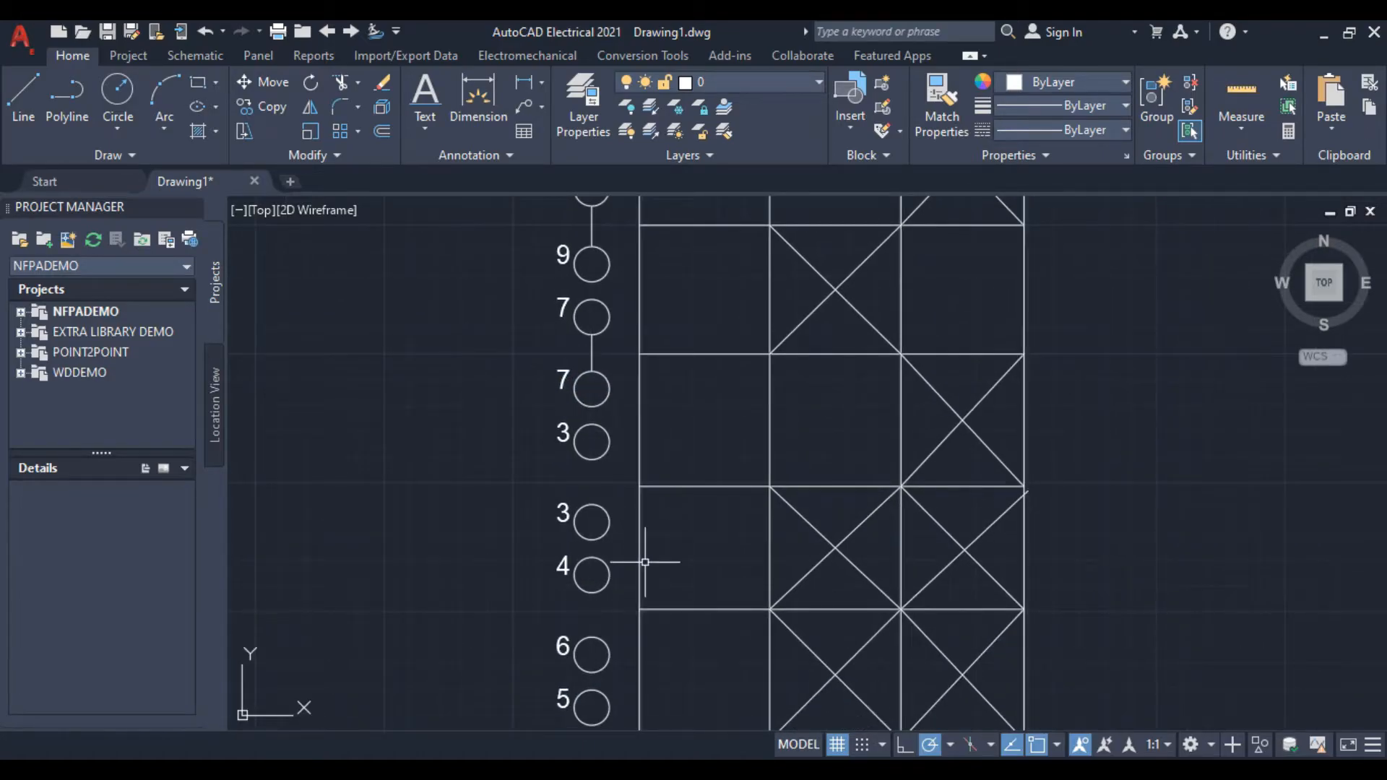
pyautogui.click(11, 114)
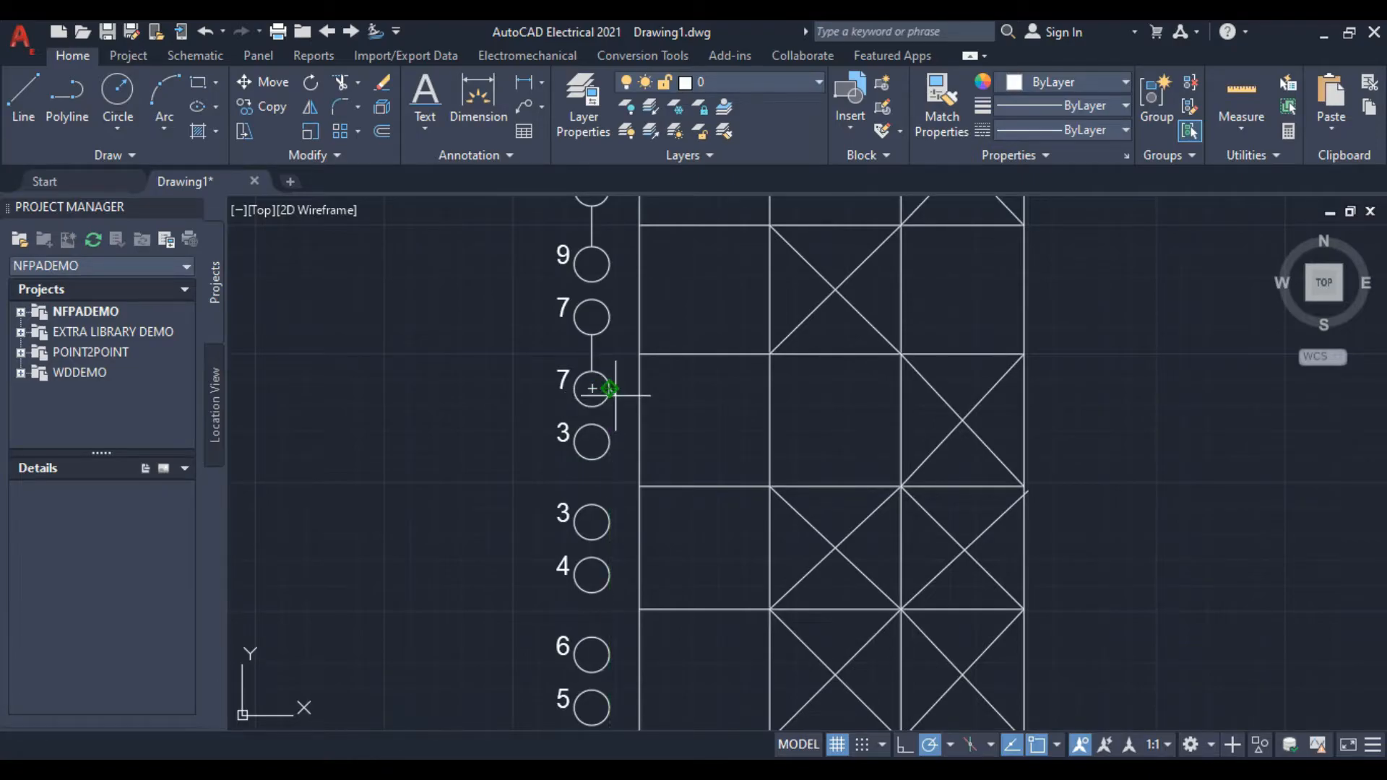
pyautogui.scroll(2, 609, 389)
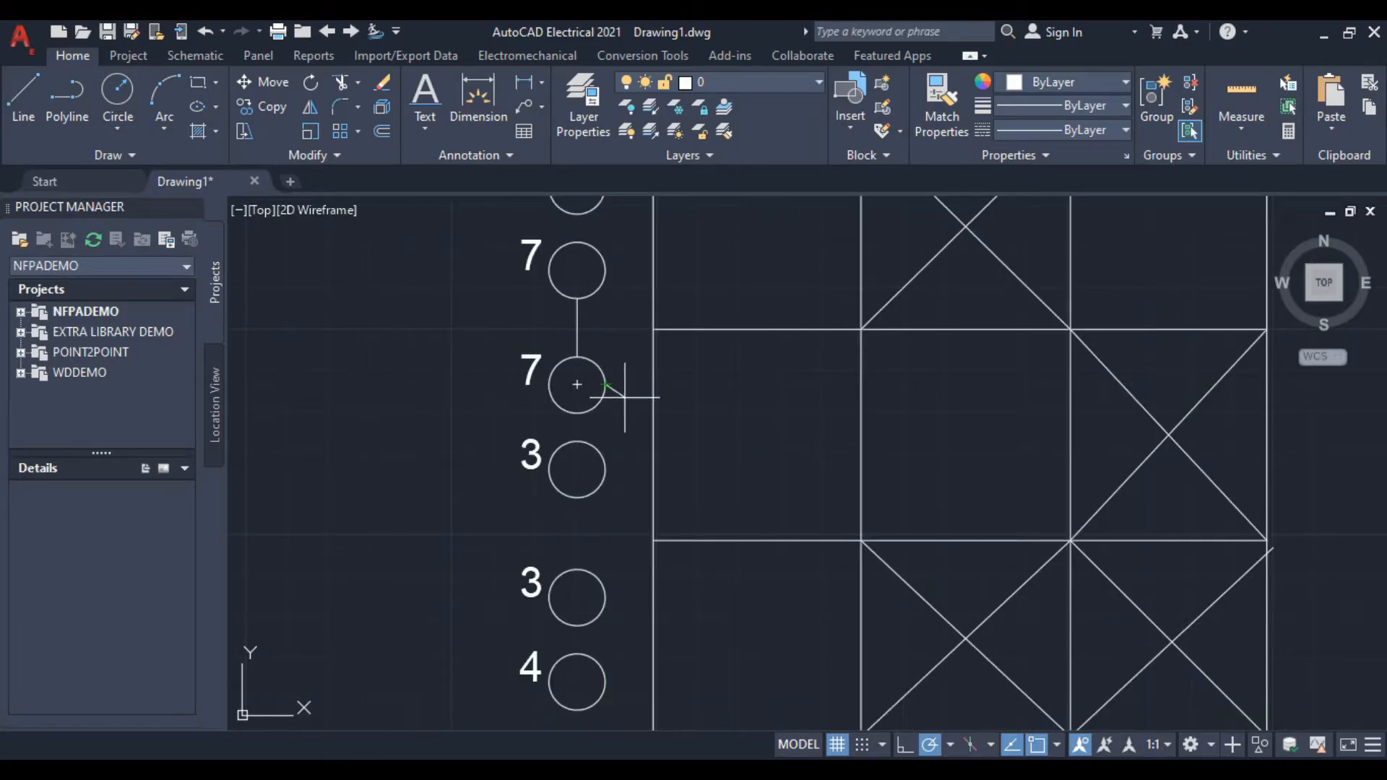
pyautogui.click(623, 400)
pyautogui.scroll(-4, 613, 575)
pyautogui.moveTo(610, 580); pyautogui.dragTo(614, 269, button='middle')
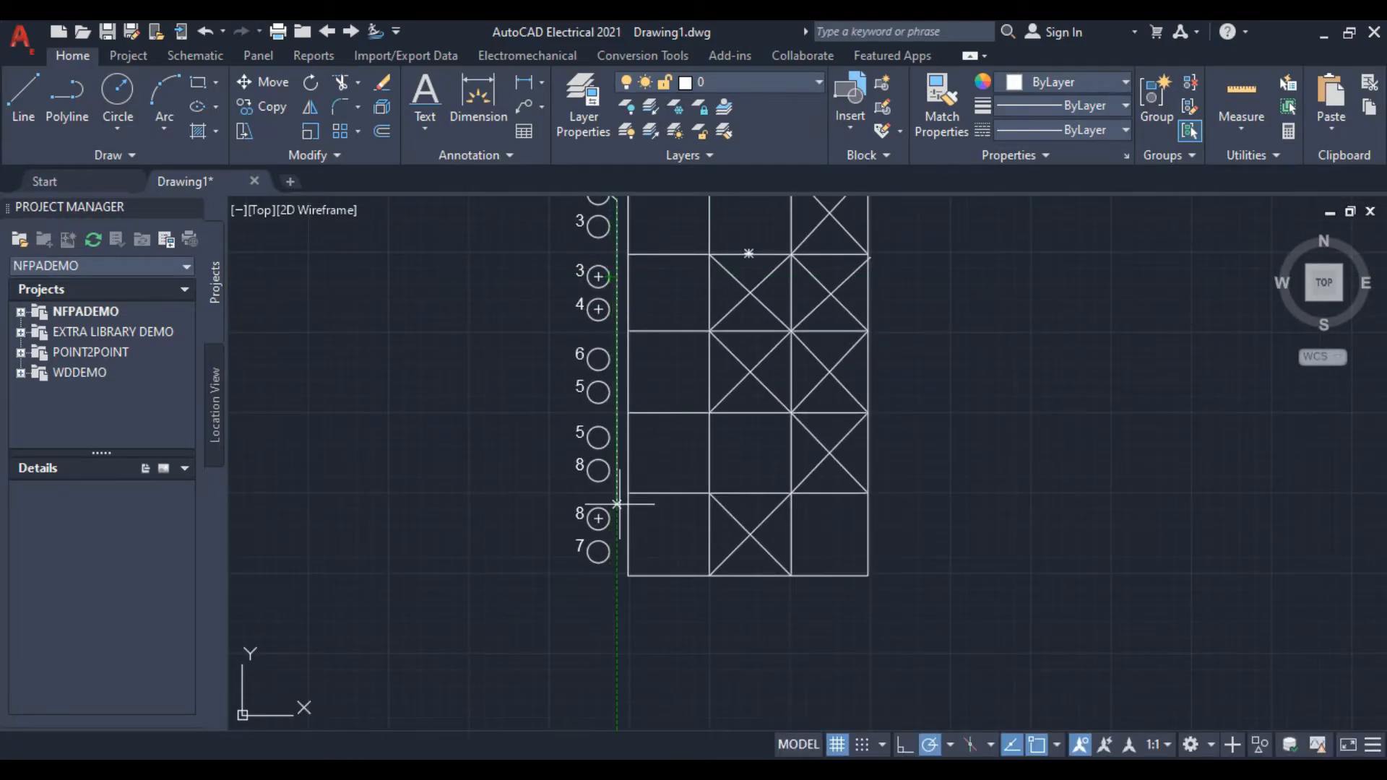
pyautogui.scroll(4, 618, 508)
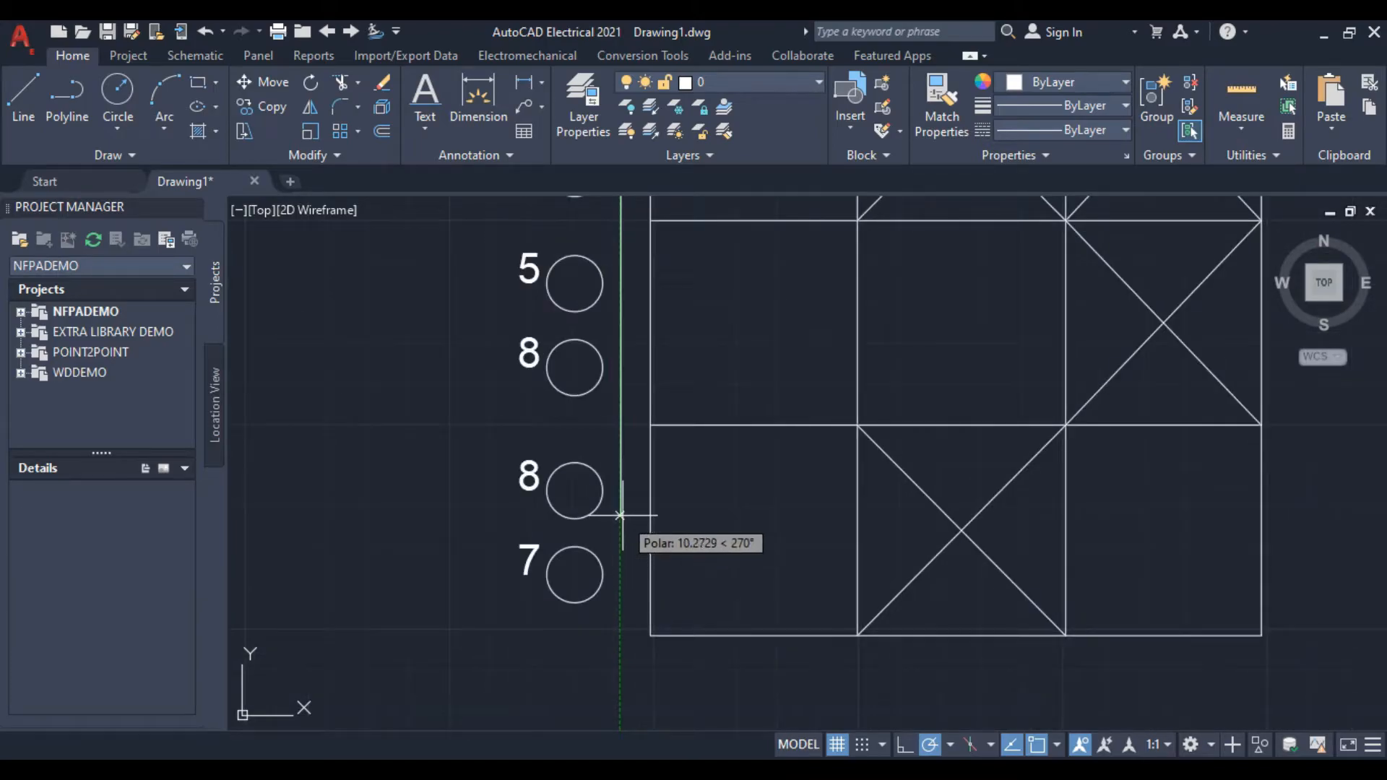
pyautogui.click(620, 556)
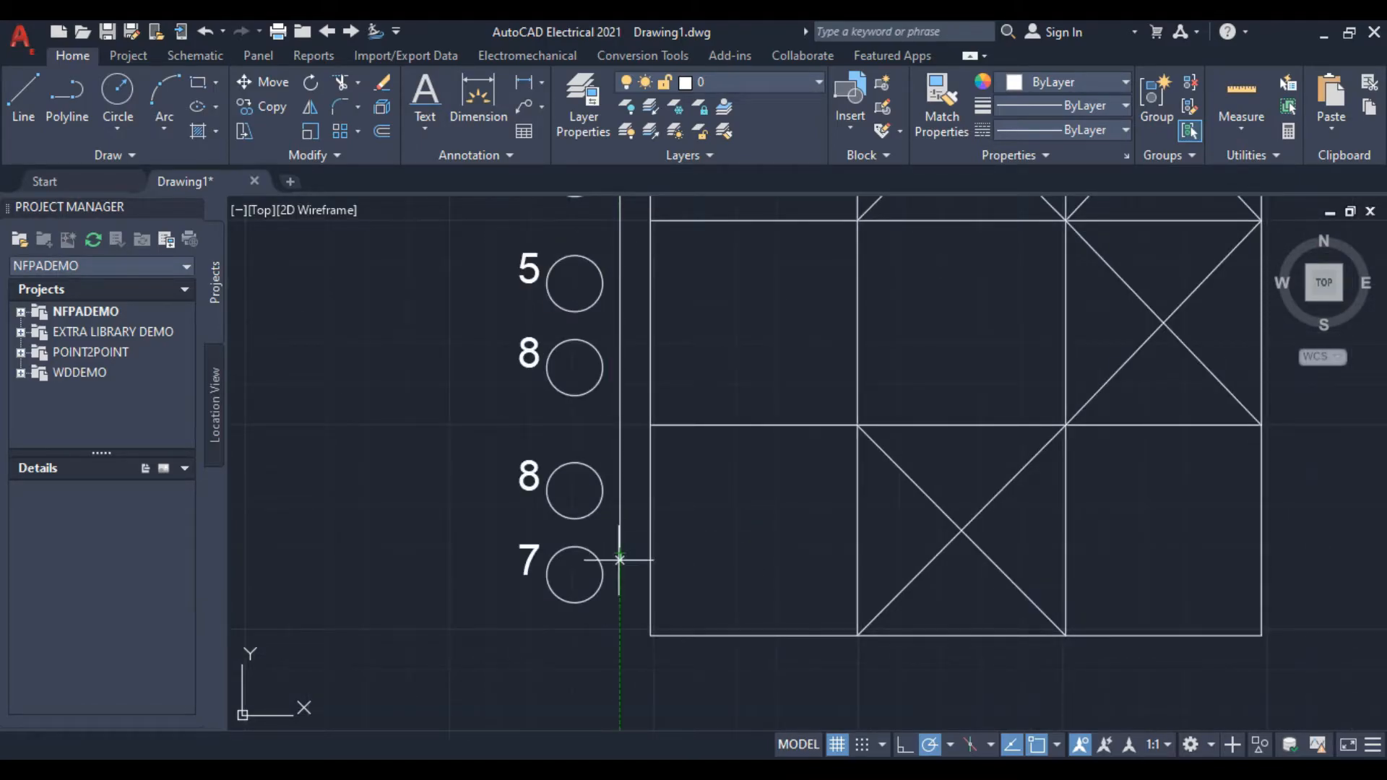
pyautogui.rightClick(394, 458)
# Draw a vertical line joining the two neighbouring terminal circles labelled 3
pyautogui.moveTo(430, 467); pyautogui.dragTo(511, 607, button='middle')
pyautogui.moveTo(460, 558)
pyautogui.mouseDown(button='middle')
pyautogui.moveTo(467, 523)
pyautogui.moveTo(489, 548)
pyautogui.mouseUp(button='middle')
pyautogui.scroll(2, 633, 451)
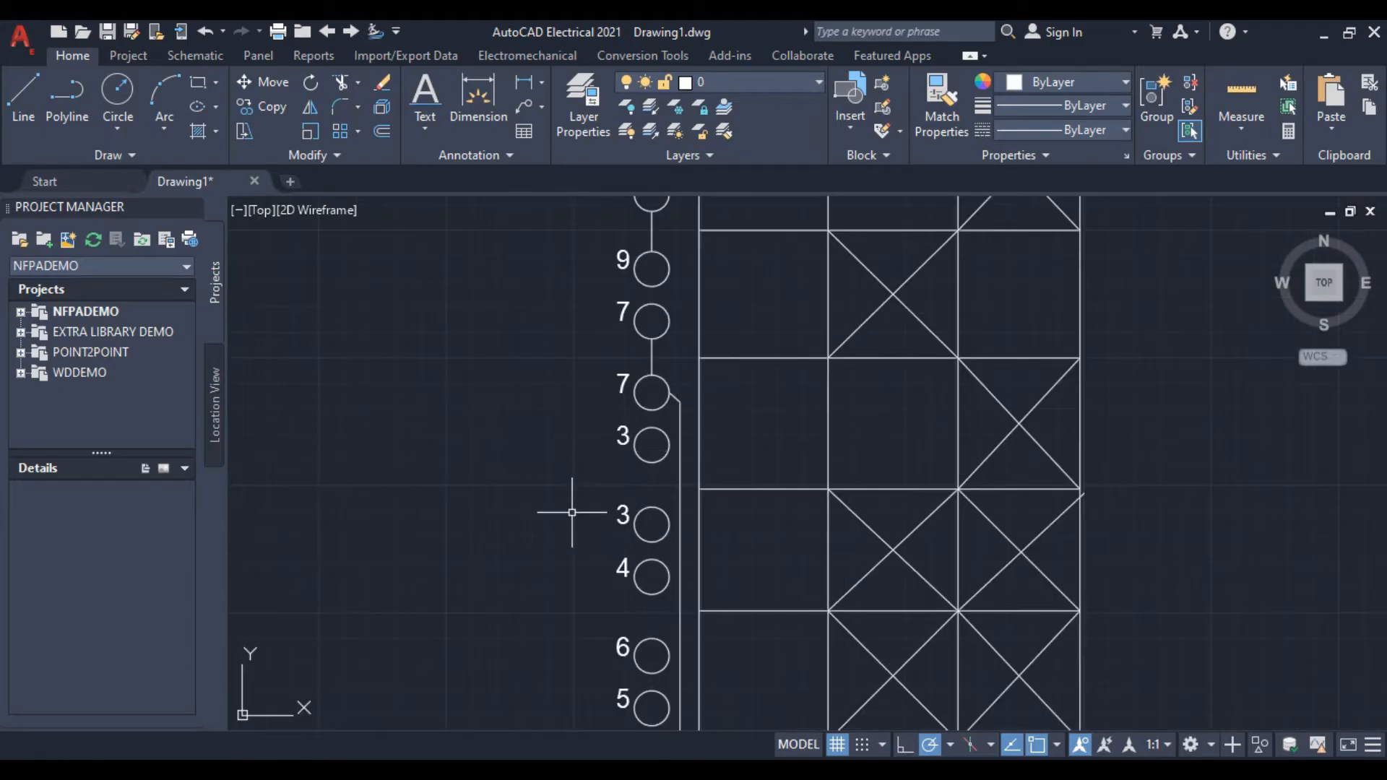
pyautogui.click(23, 101)
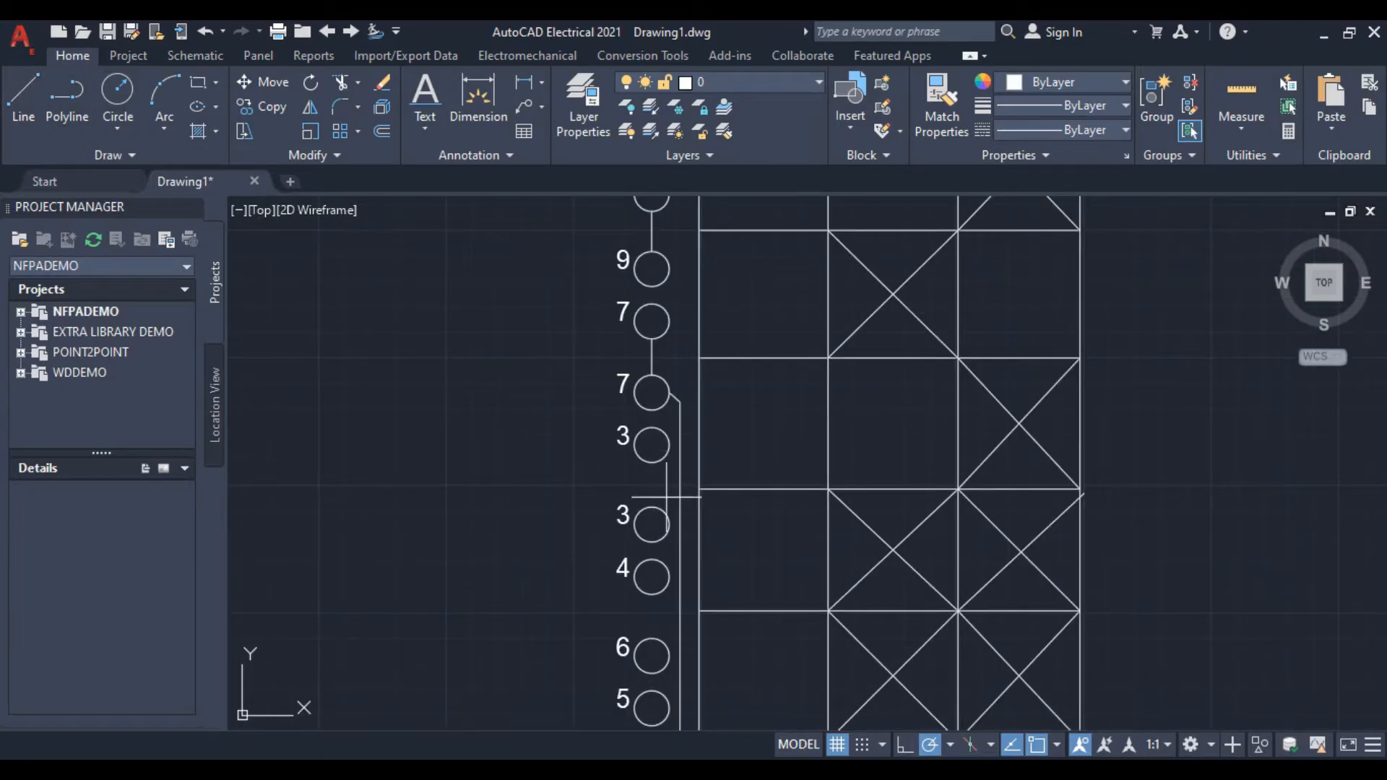
pyautogui.click(652, 461)
pyautogui.click(651, 508)
pyautogui.rightClick(474, 455)
pyautogui.click(511, 486)
# Connect the two neighbouring terminal circles labelled 5 with a vertical line
pyautogui.scroll(-4, 504, 483)
pyautogui.moveTo(440, 448)
pyautogui.mouseDown(button='middle')
pyautogui.moveTo(480, 474)
pyautogui.moveTo(444, 339)
pyautogui.mouseUp(button='middle')
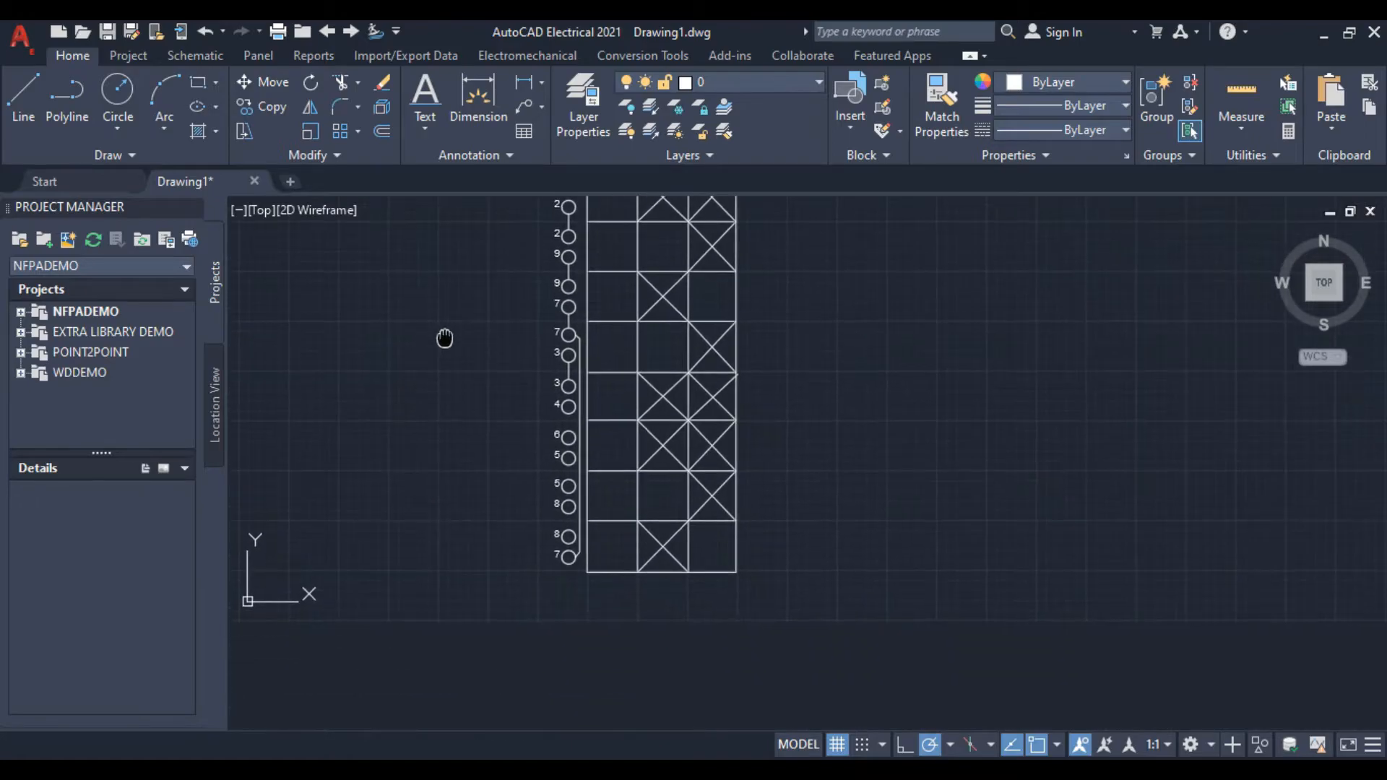
pyautogui.scroll(2, 471, 359)
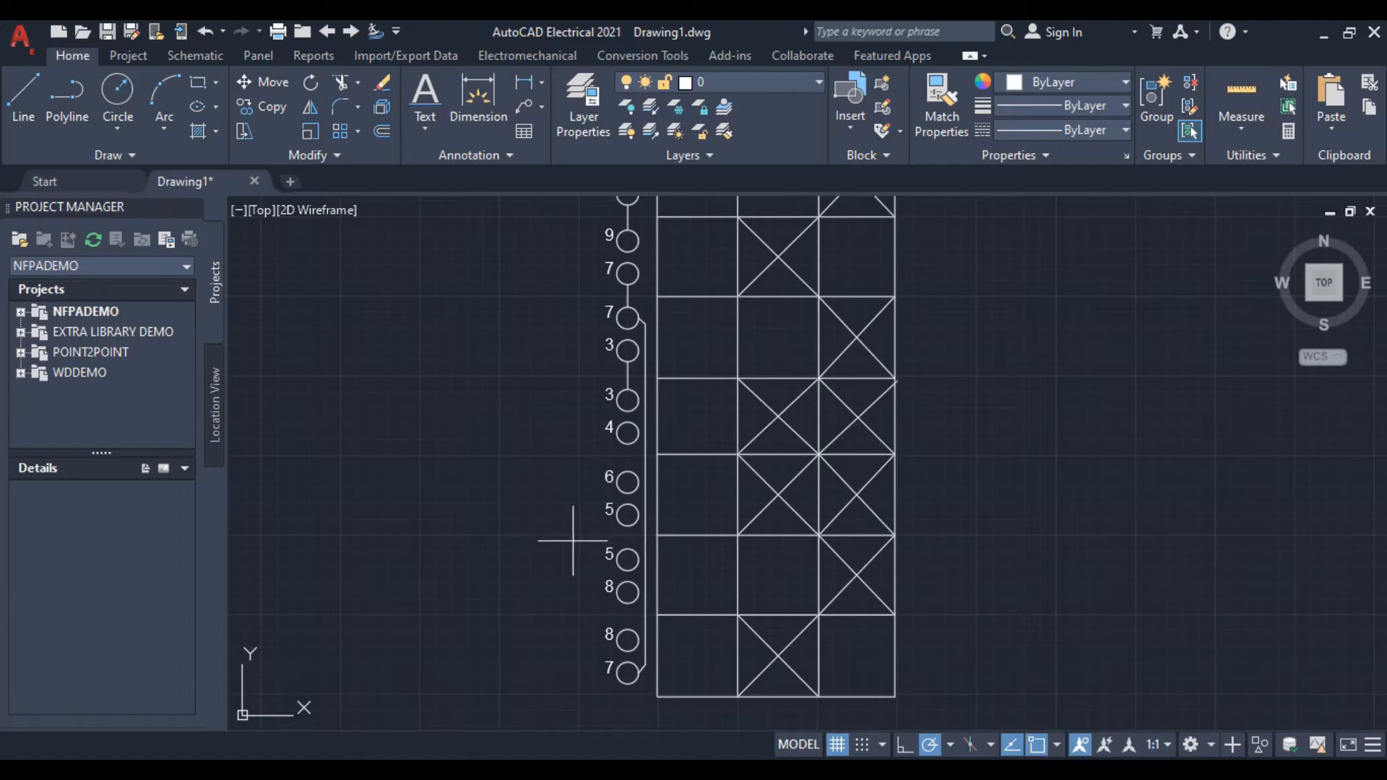
pyautogui.scroll(4, 573, 541)
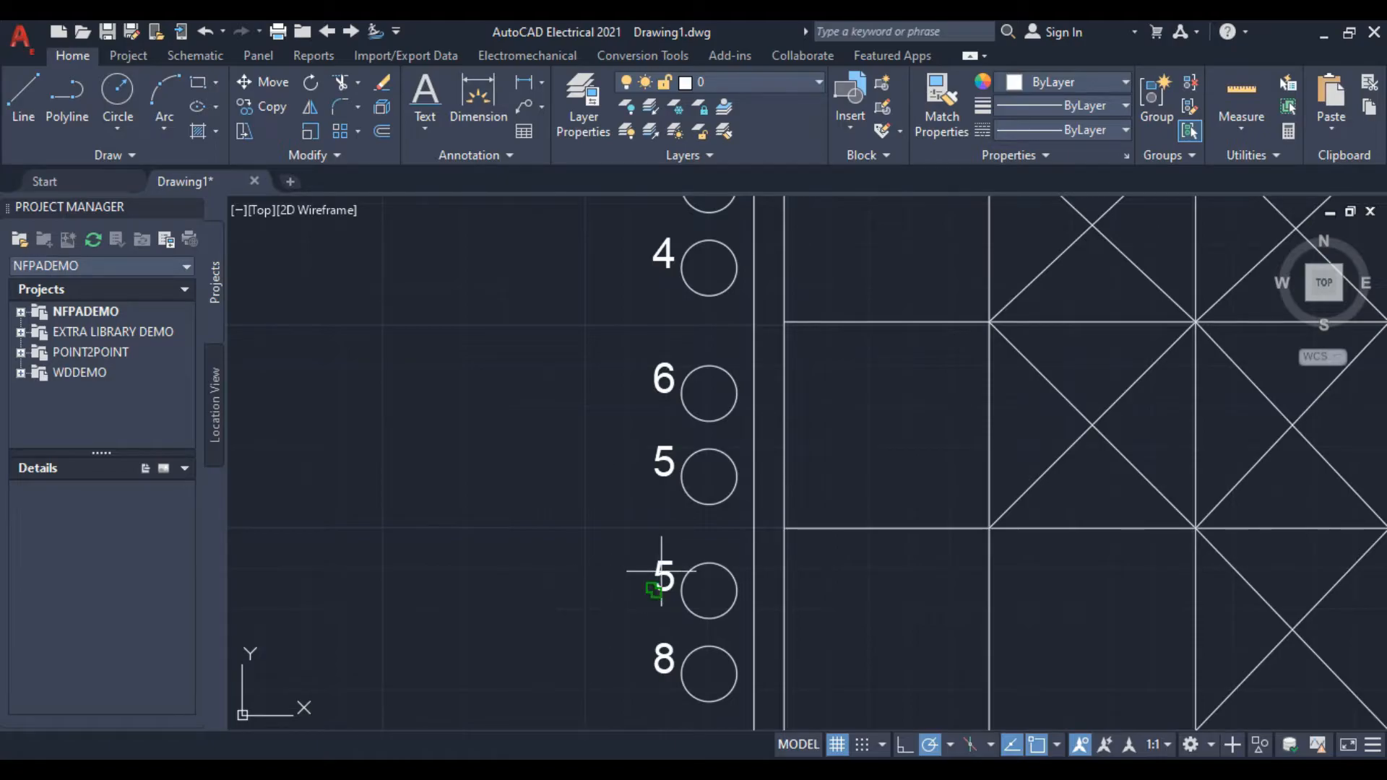
pyautogui.scroll(-2, 658, 574)
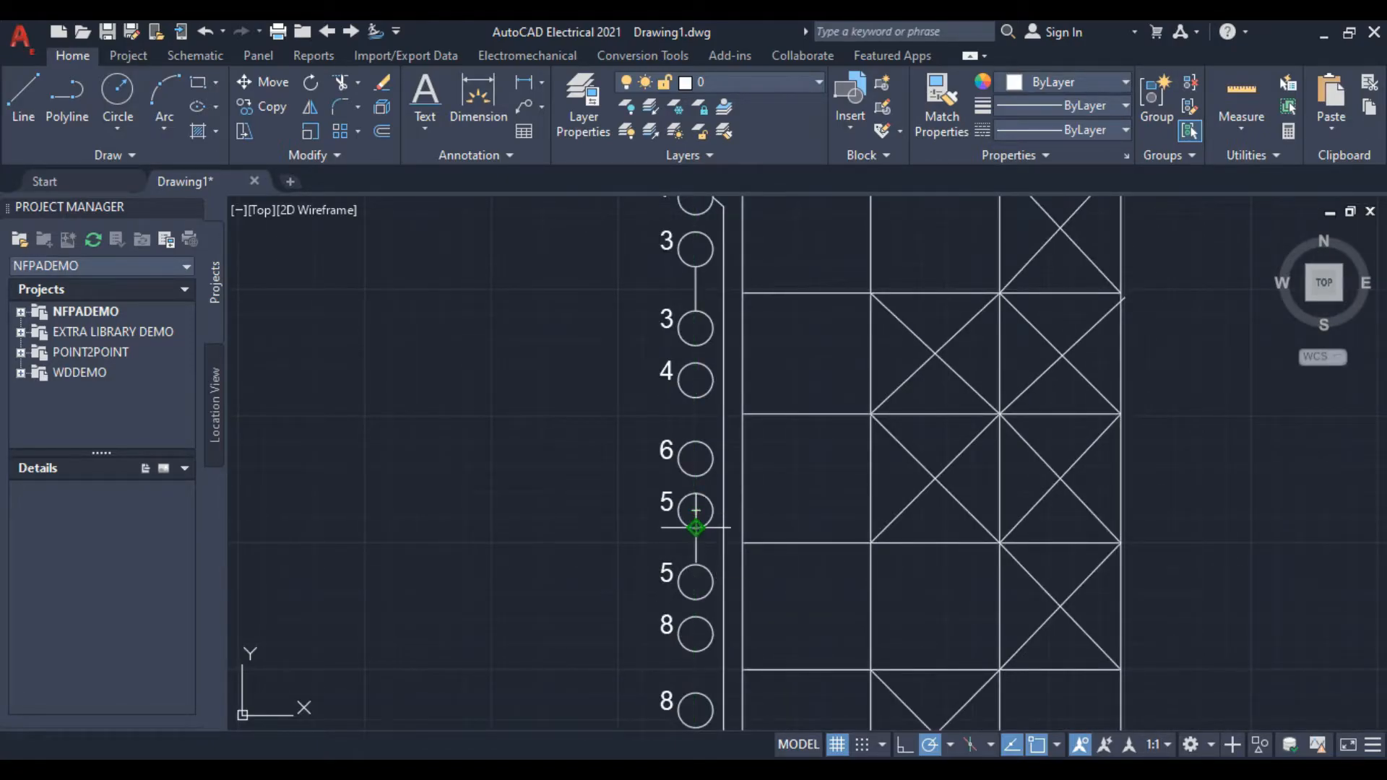
pyautogui.click(696, 564)
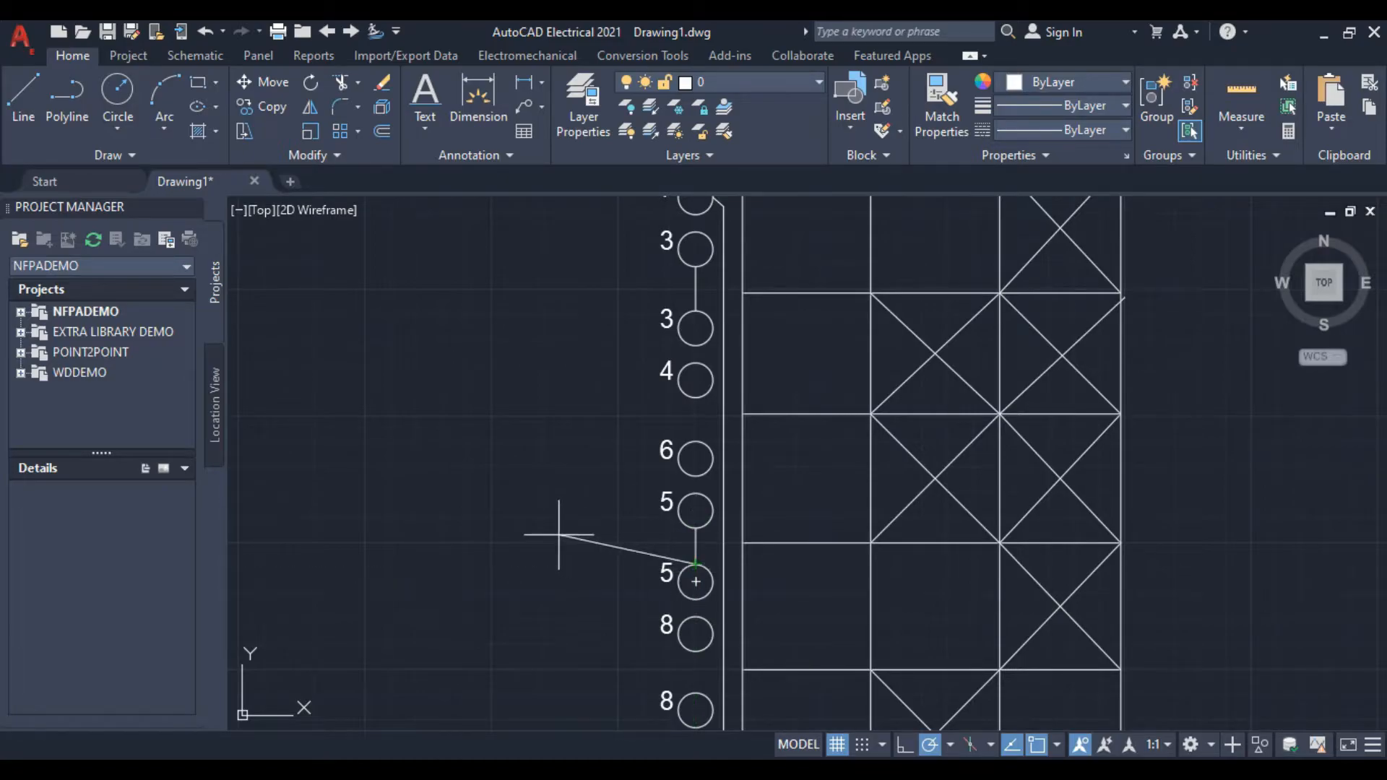
pyautogui.rightClick(558, 301)
pyautogui.click(600, 331)
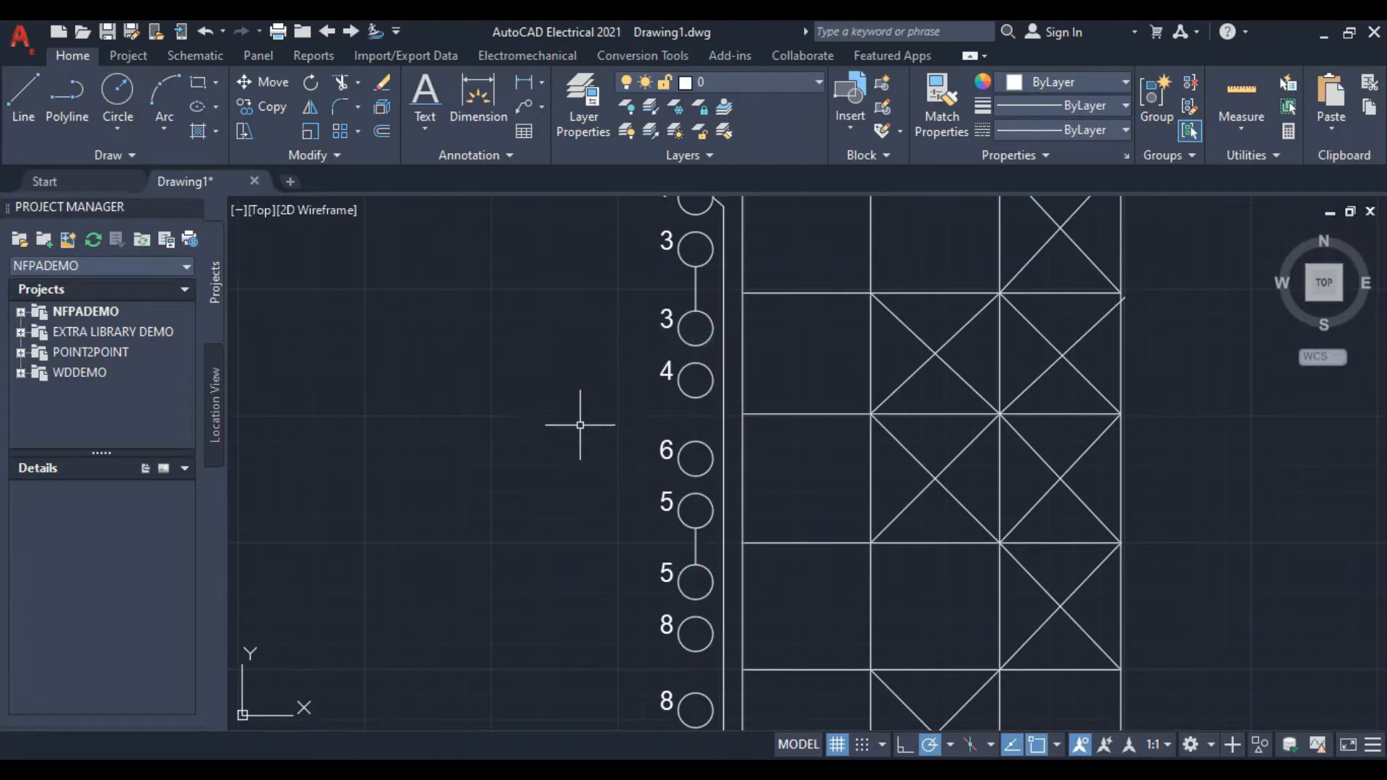
# Connect the two neighbouring terminal circles labelled 8 with a vertical line
pyautogui.moveTo(566, 458); pyautogui.dragTo(559, 376, button='middle')
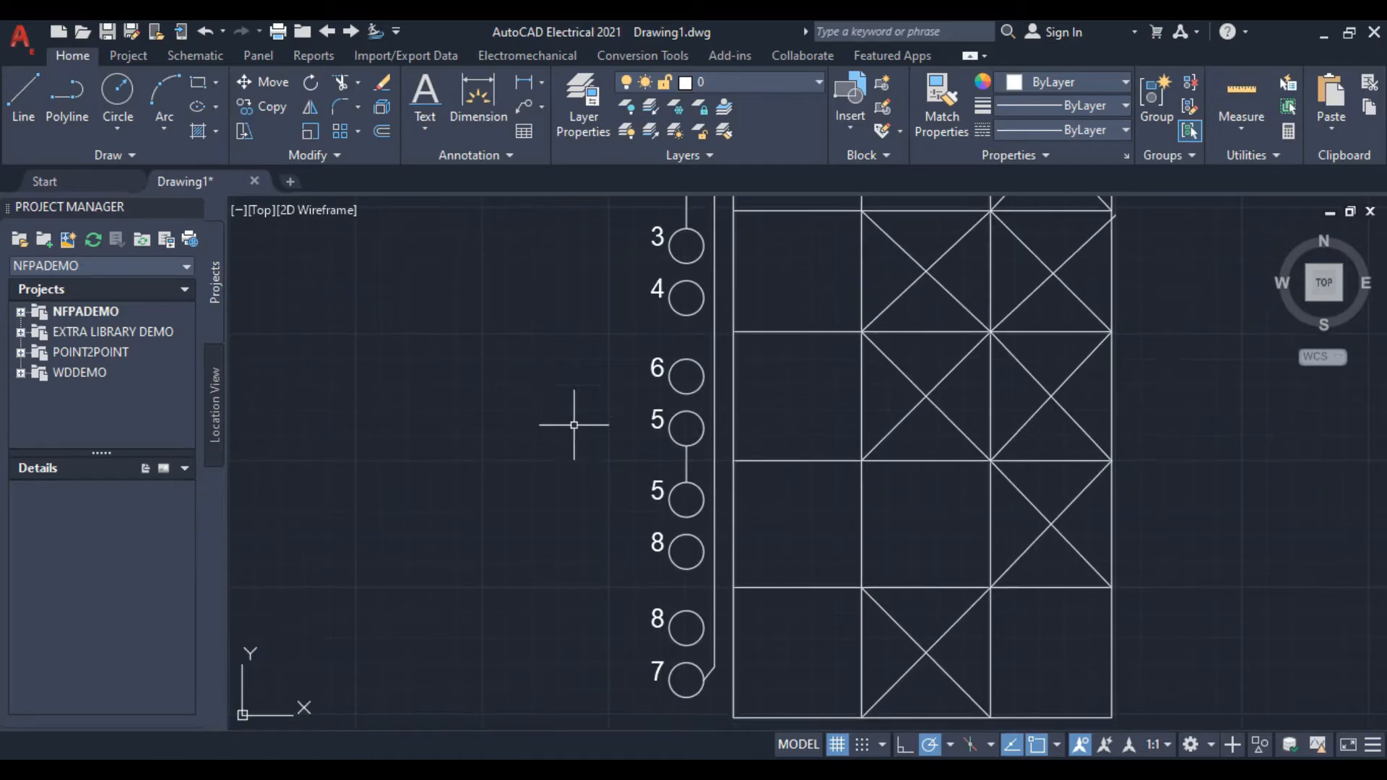
pyautogui.click(19, 92)
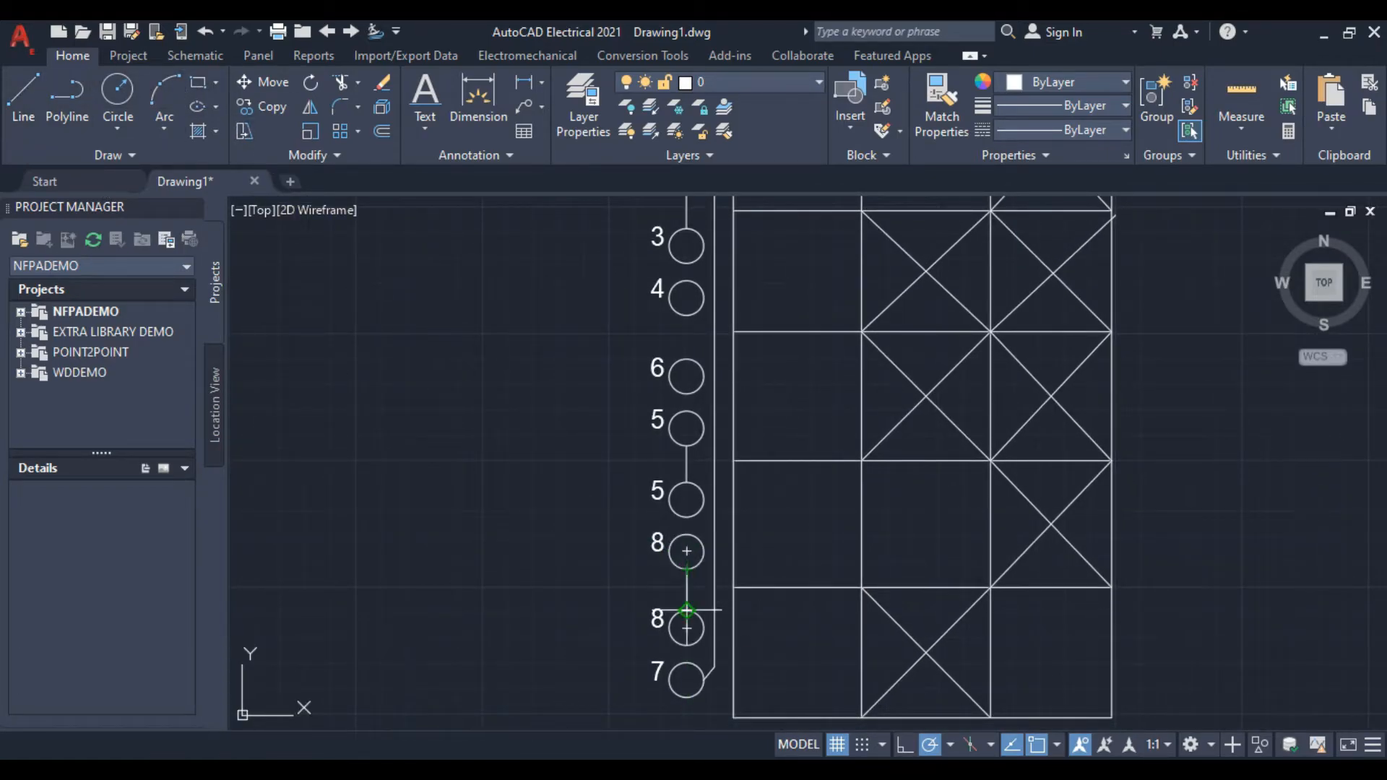
pyautogui.rightClick(480, 467)
pyautogui.click(533, 503)
# Draw an L-shaped wire from terminal circle 1 across and up to the end of the first vertical supply line
pyautogui.scroll(-6, 540, 468)
pyautogui.moveTo(505, 424)
pyautogui.mouseDown(button='middle')
pyautogui.moveTo(576, 532)
pyautogui.moveTo(564, 456)
pyautogui.moveTo(570, 495)
pyautogui.mouseUp(button='middle')
pyautogui.scroll(4, 532, 486)
pyautogui.scroll(-2, 598, 539)
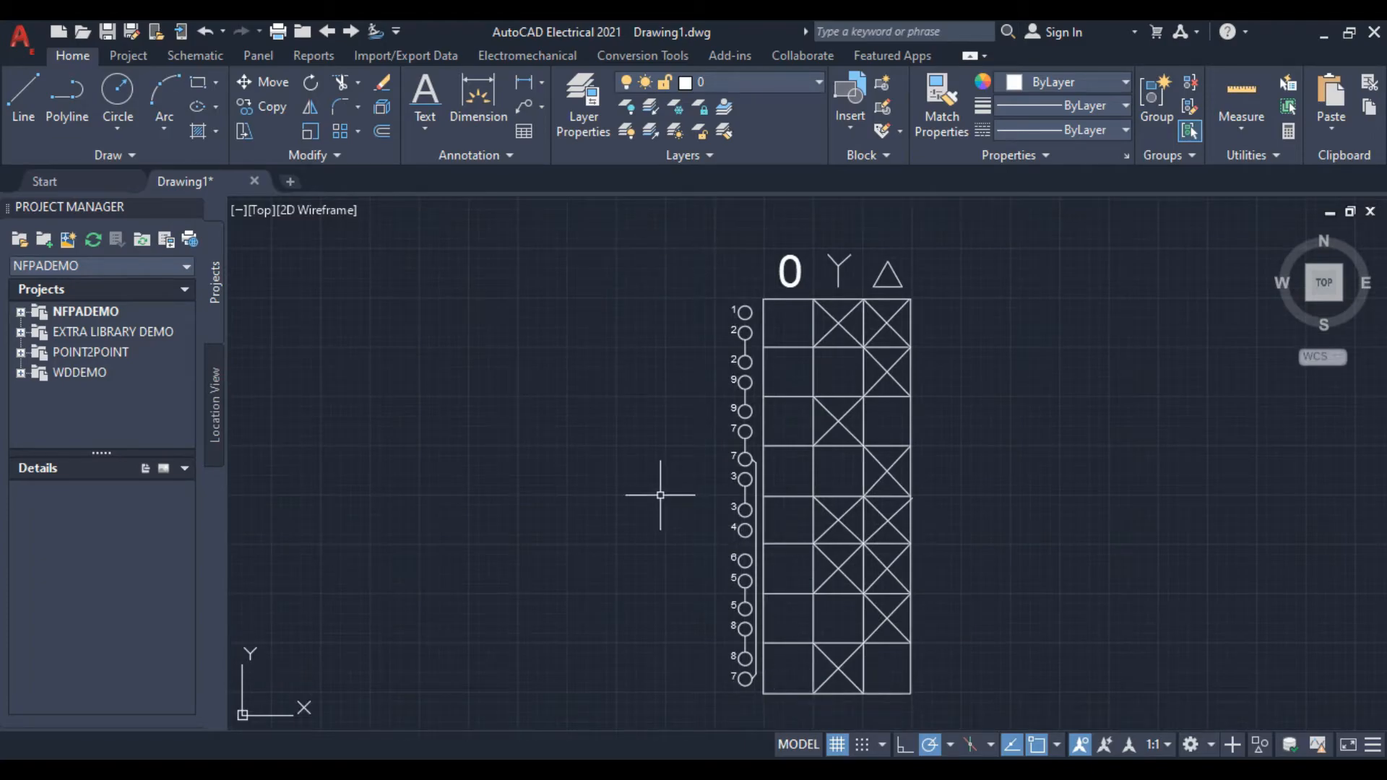
pyautogui.moveTo(666, 489); pyautogui.dragTo(696, 638, button='middle')
pyautogui.click(16, 96)
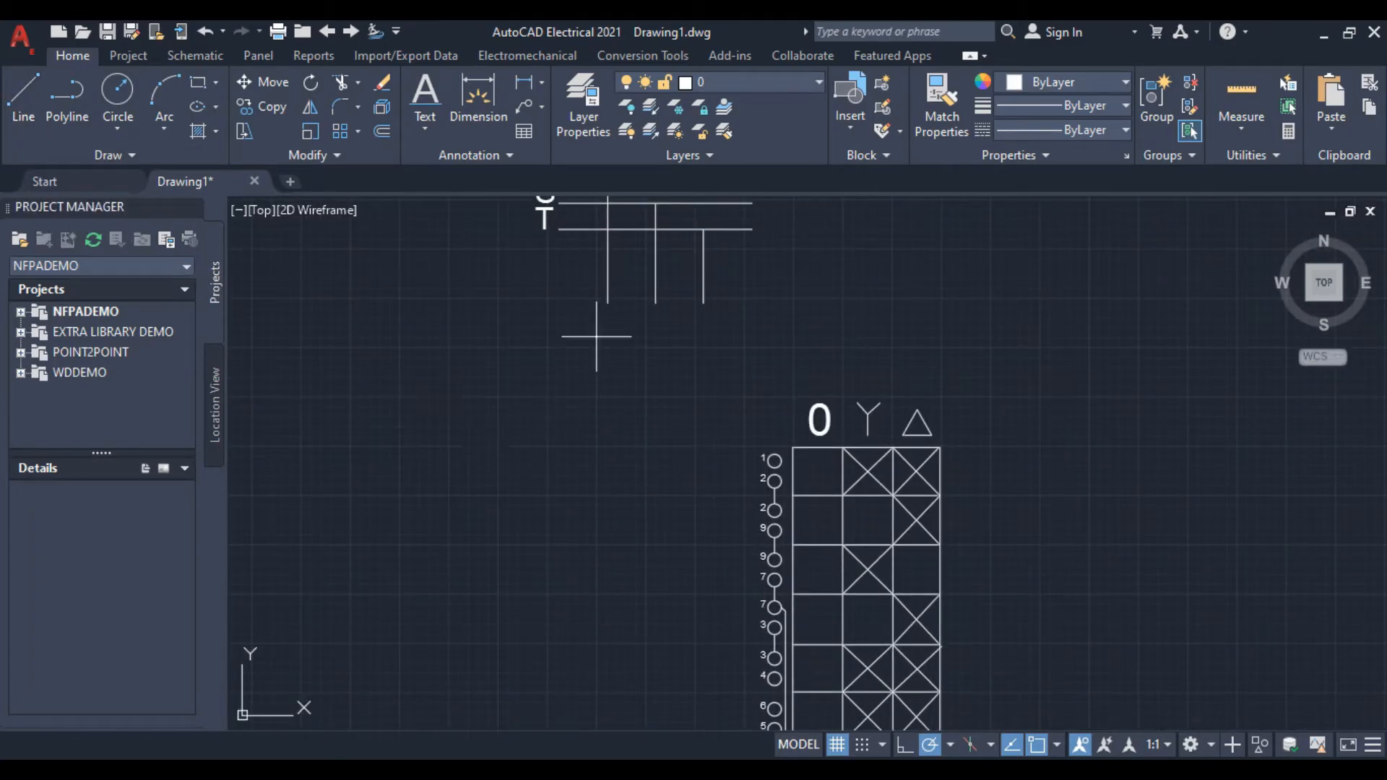
pyautogui.click(770, 460)
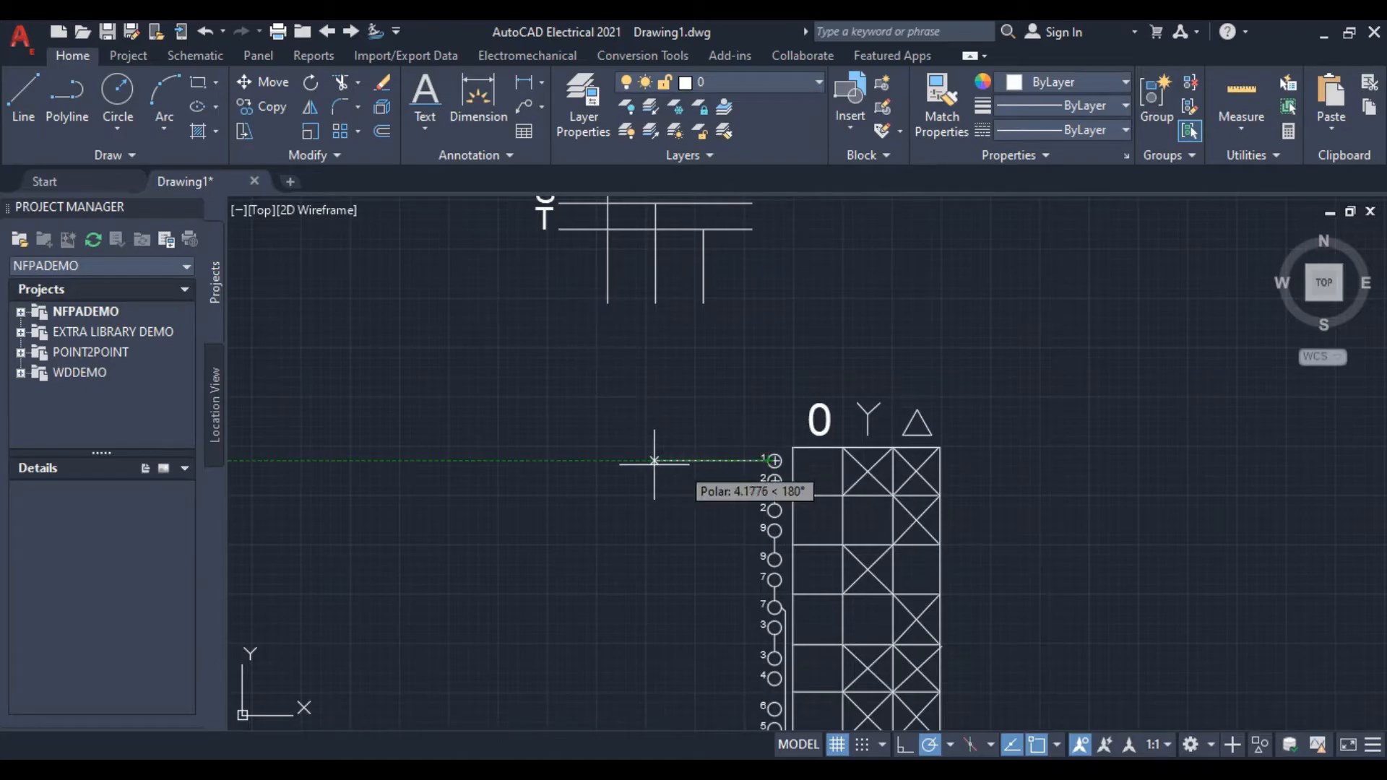
pyautogui.click(607, 461)
pyautogui.click(608, 303)
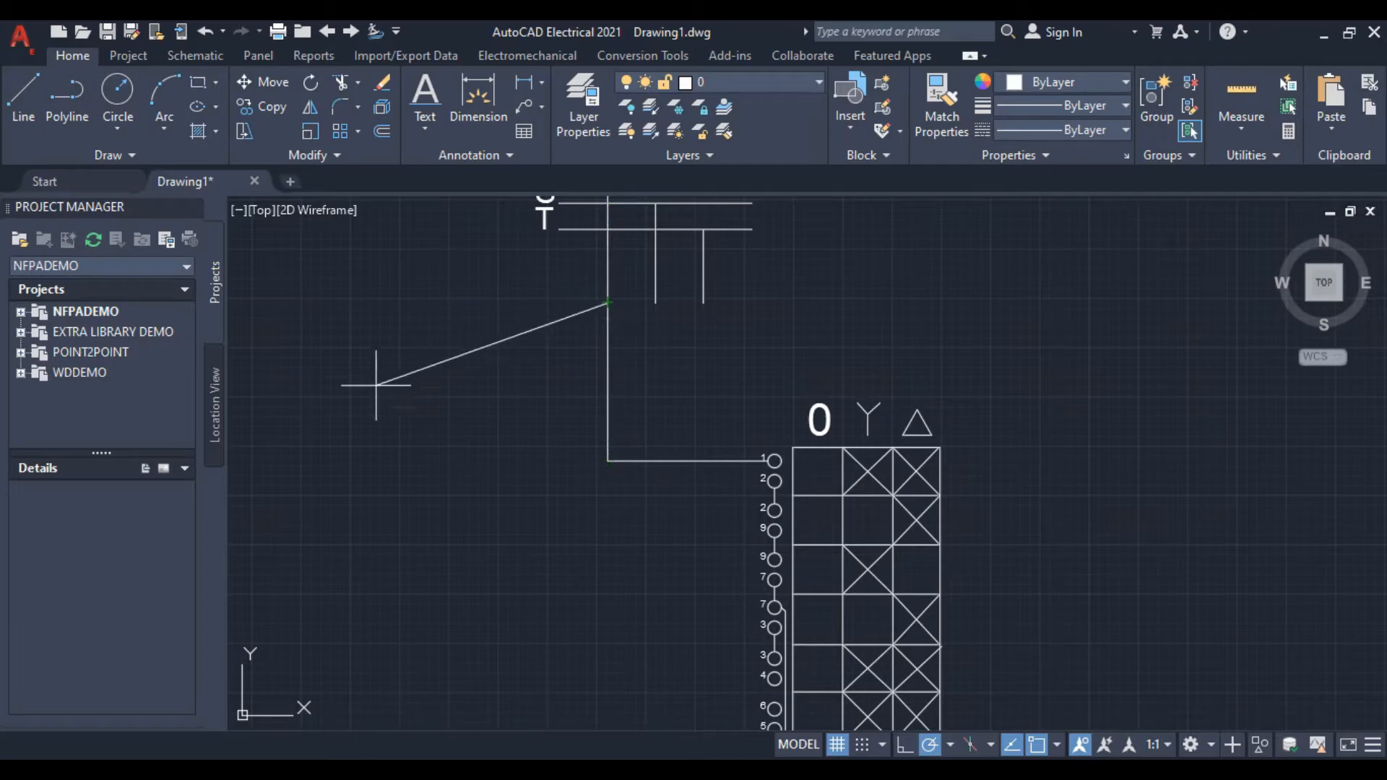
pyautogui.rightClick(370, 403)
pyautogui.click(465, 443)
# Draw an L-shaped wire from the end of the second vertical supply line down and across to the upper terminal circle labelled 3
pyautogui.scroll(-2, 655, 549)
pyautogui.moveTo(656, 549); pyautogui.dragTo(560, 477, button='middle')
pyautogui.scroll(2, 557, 410)
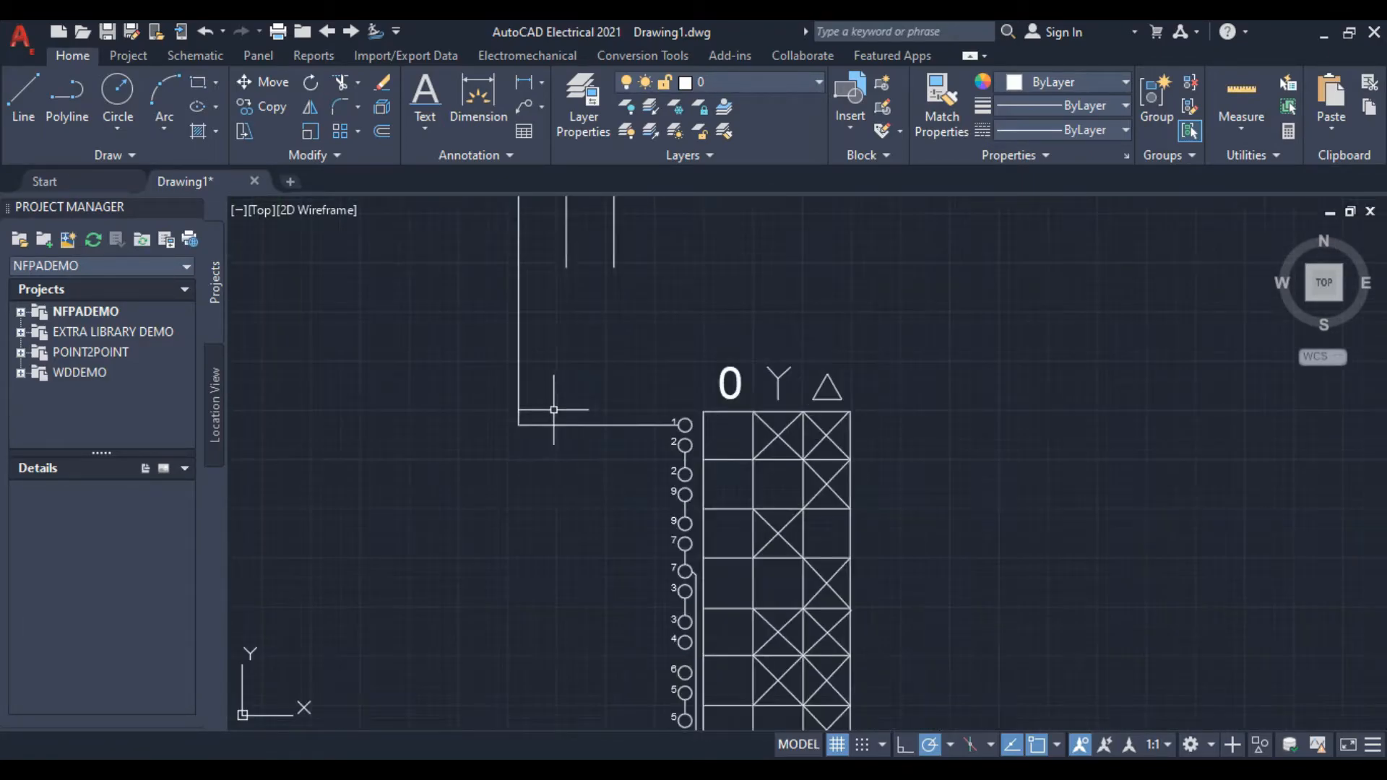
pyautogui.click(22, 98)
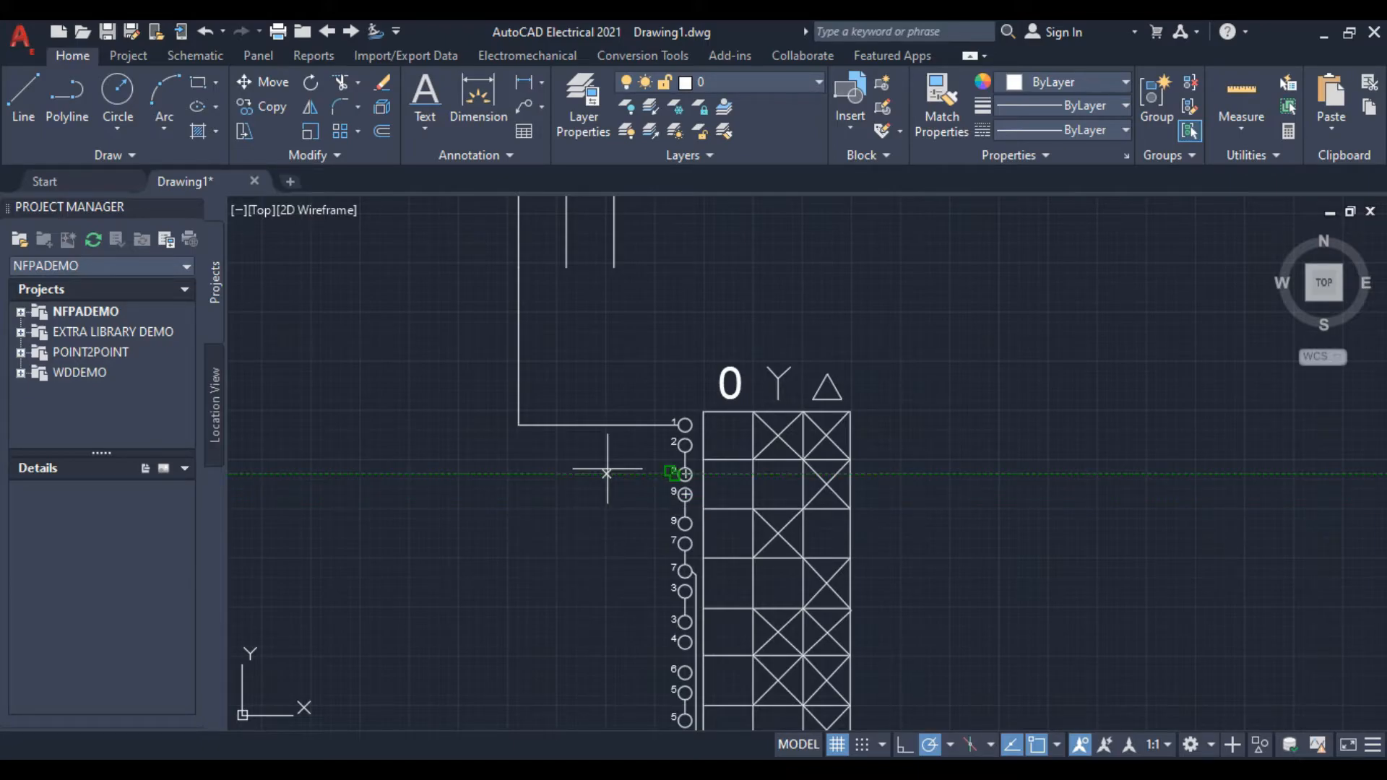
pyautogui.click(568, 266)
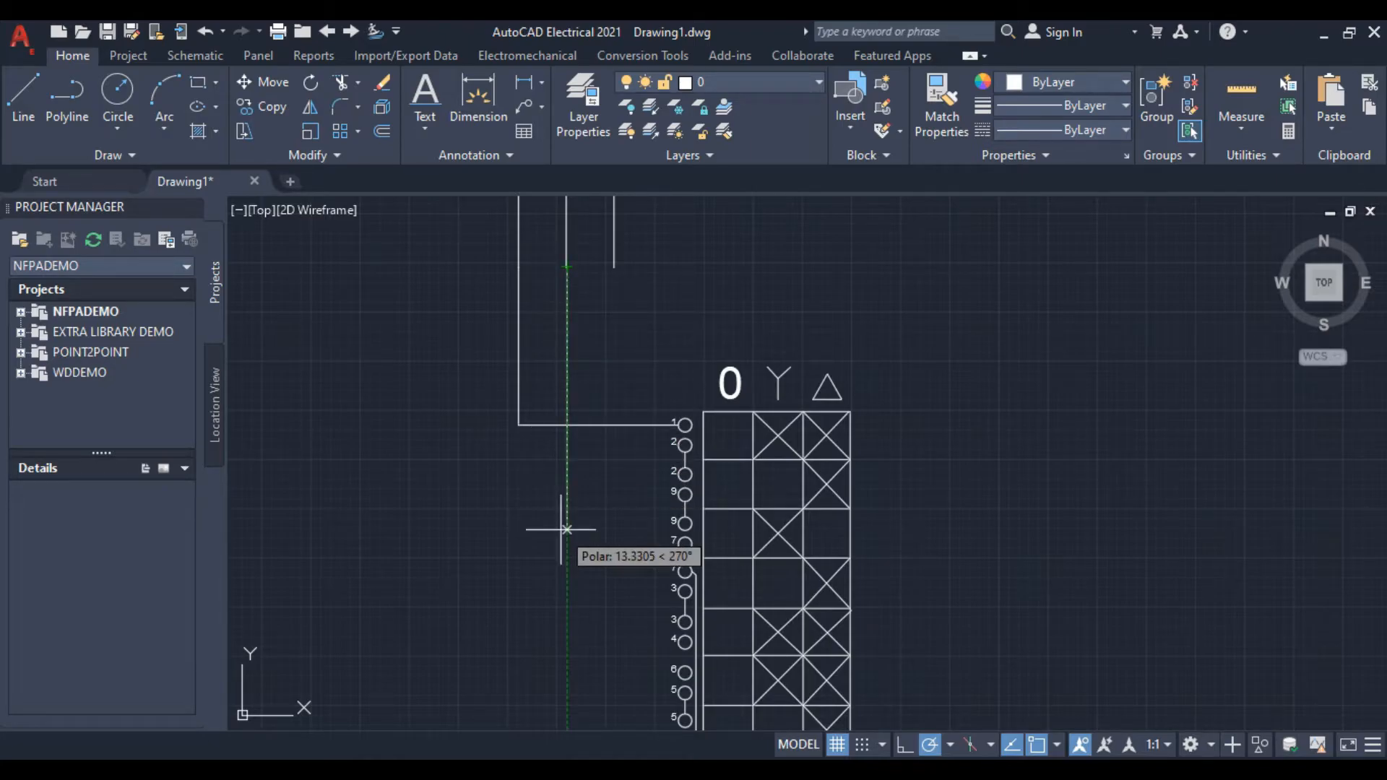
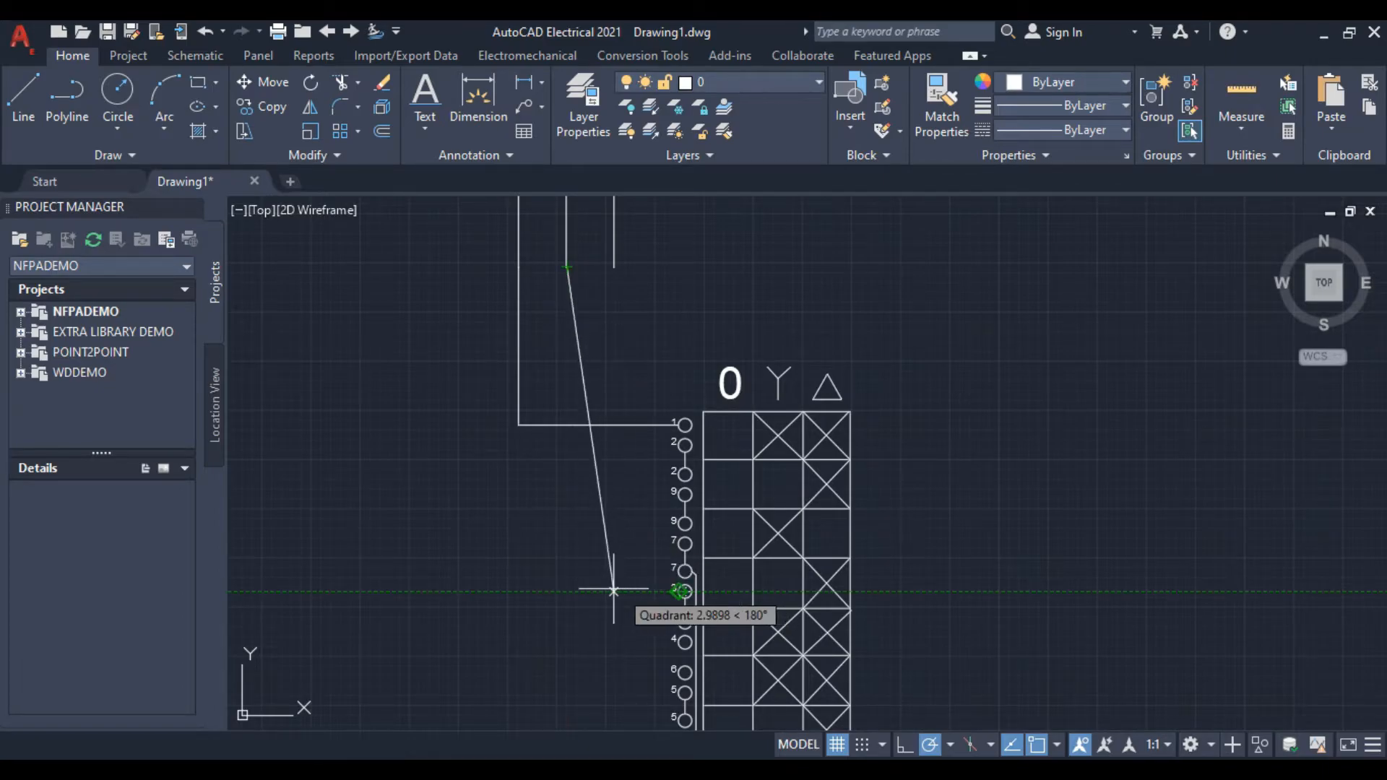
pyautogui.click(566, 591)
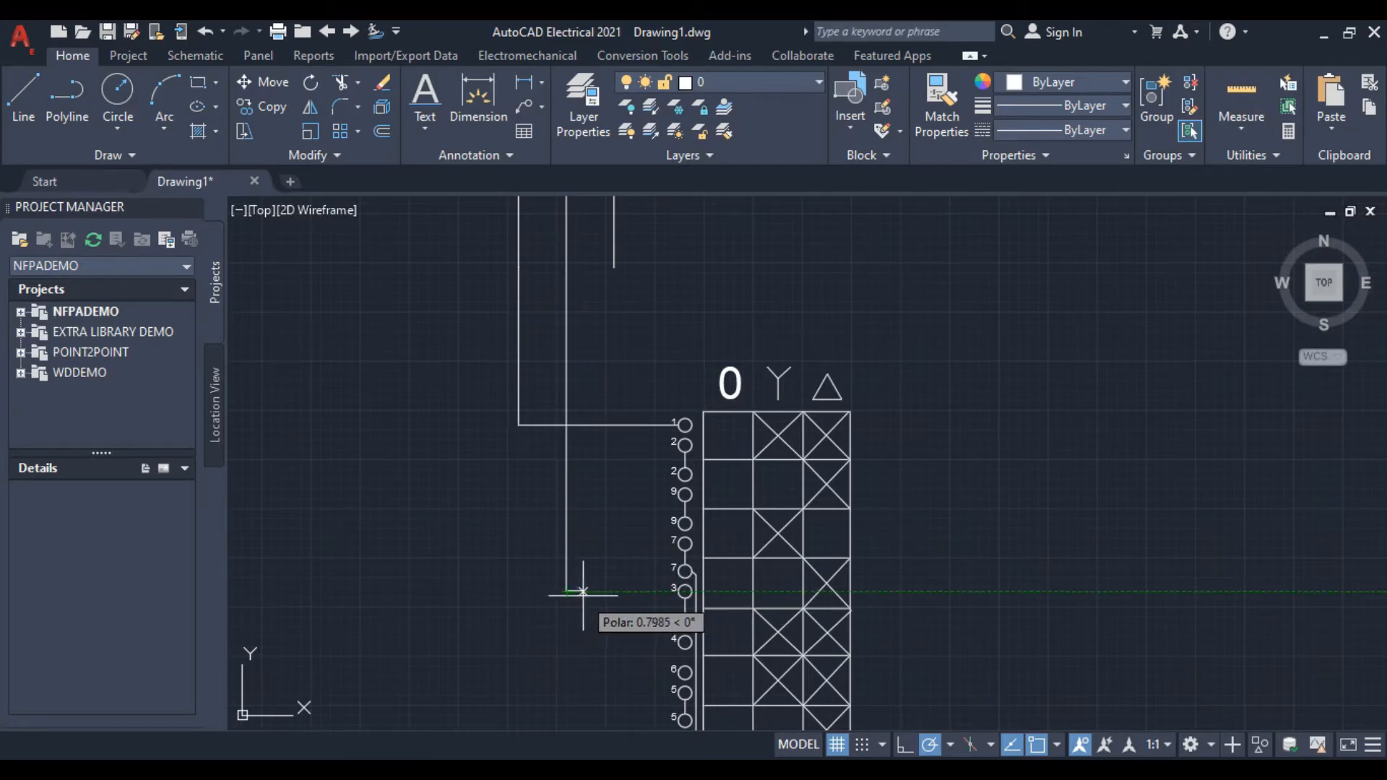
pyautogui.click(680, 591)
pyautogui.rightClick(639, 591)
pyautogui.click(665, 532)
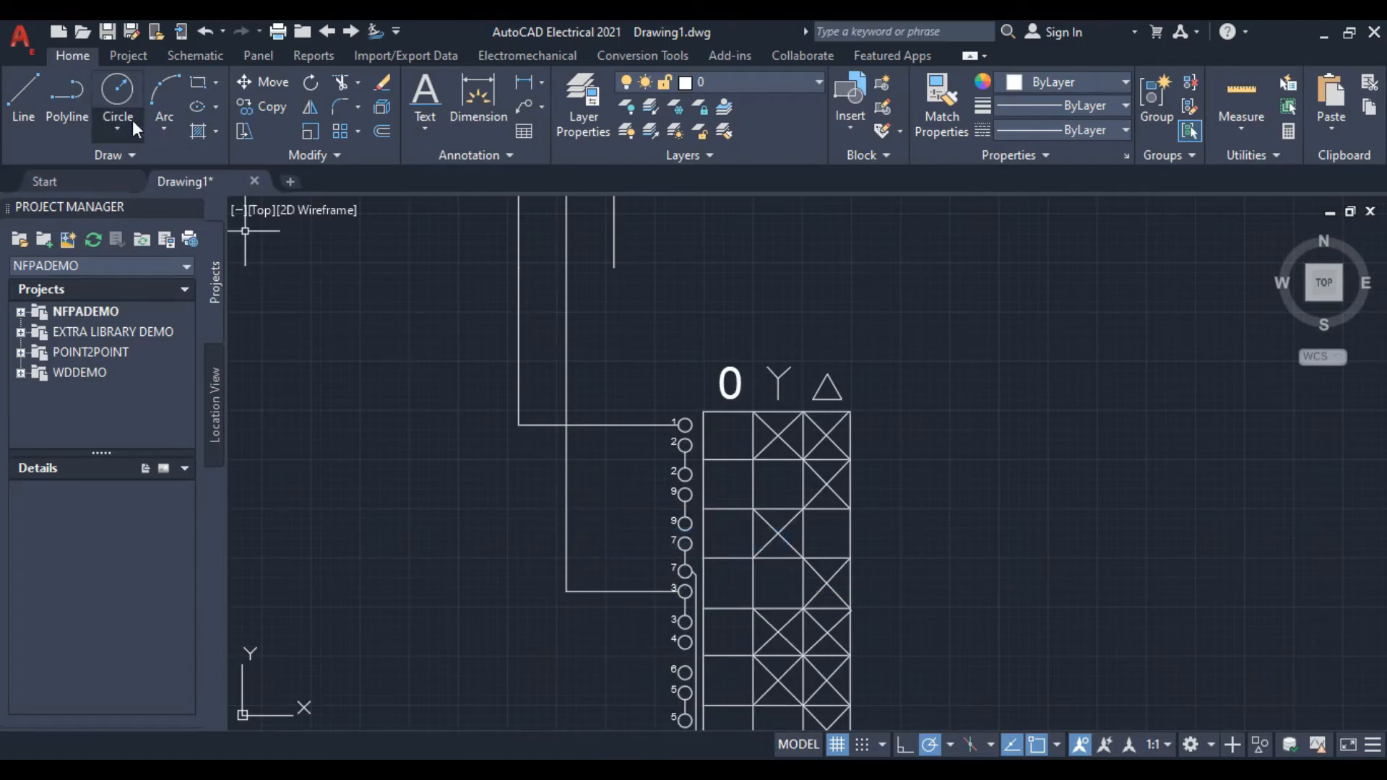
pyautogui.moveTo(535, 505); pyautogui.dragTo(509, 442, button='middle')
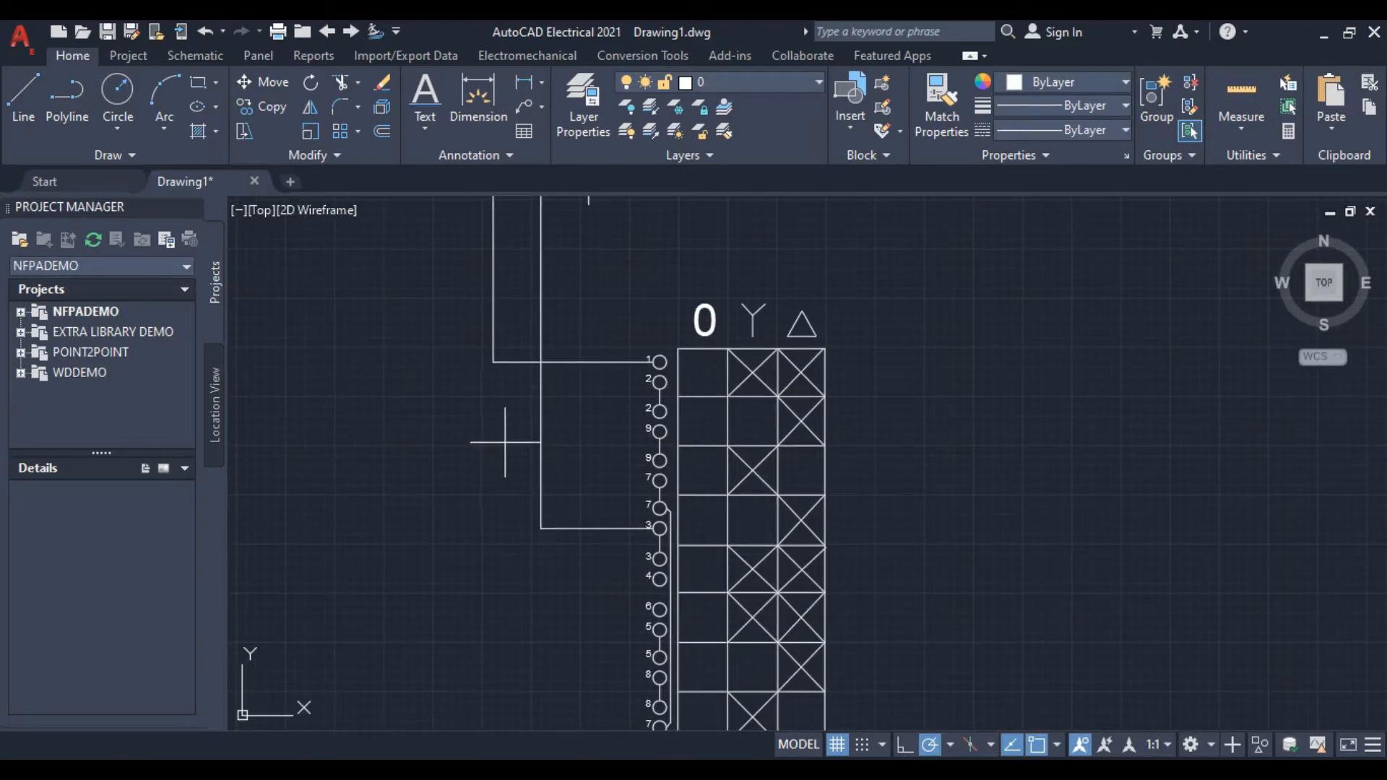
pyautogui.moveTo(573, 641); pyautogui.dragTo(588, 613, button='middle')
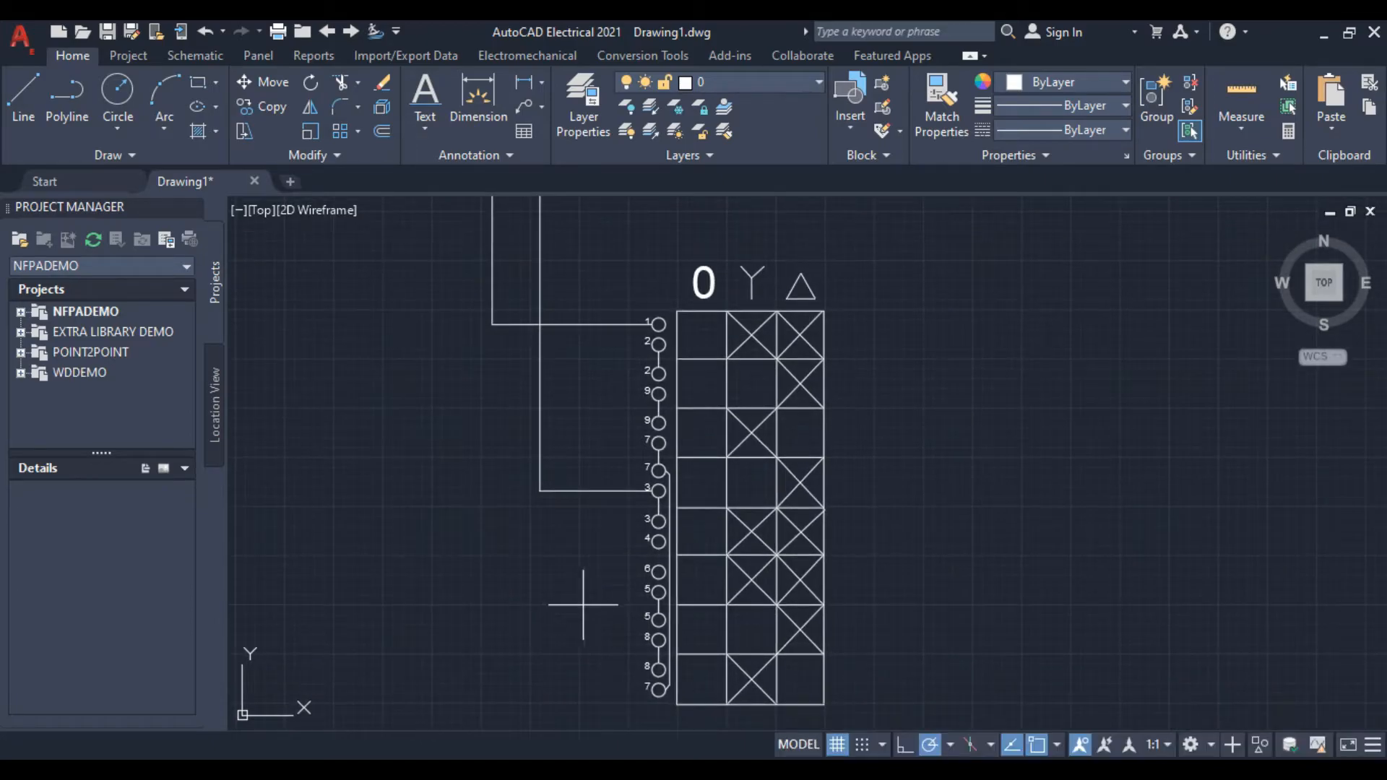
pyautogui.click(654, 592)
pyautogui.moveTo(590, 209); pyautogui.dragTo(614, 368, button='middle')
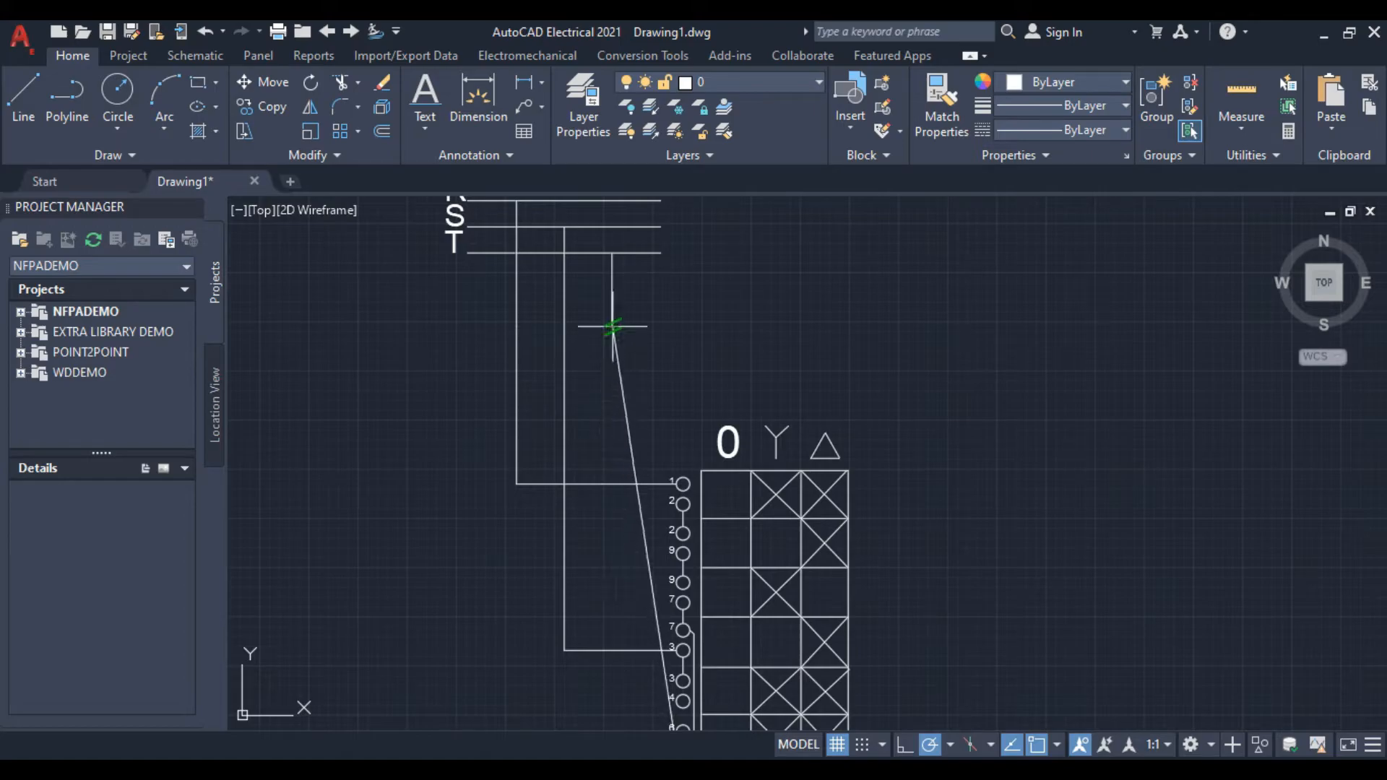
pyautogui.moveTo(607, 588); pyautogui.dragTo(635, 402, button='middle')
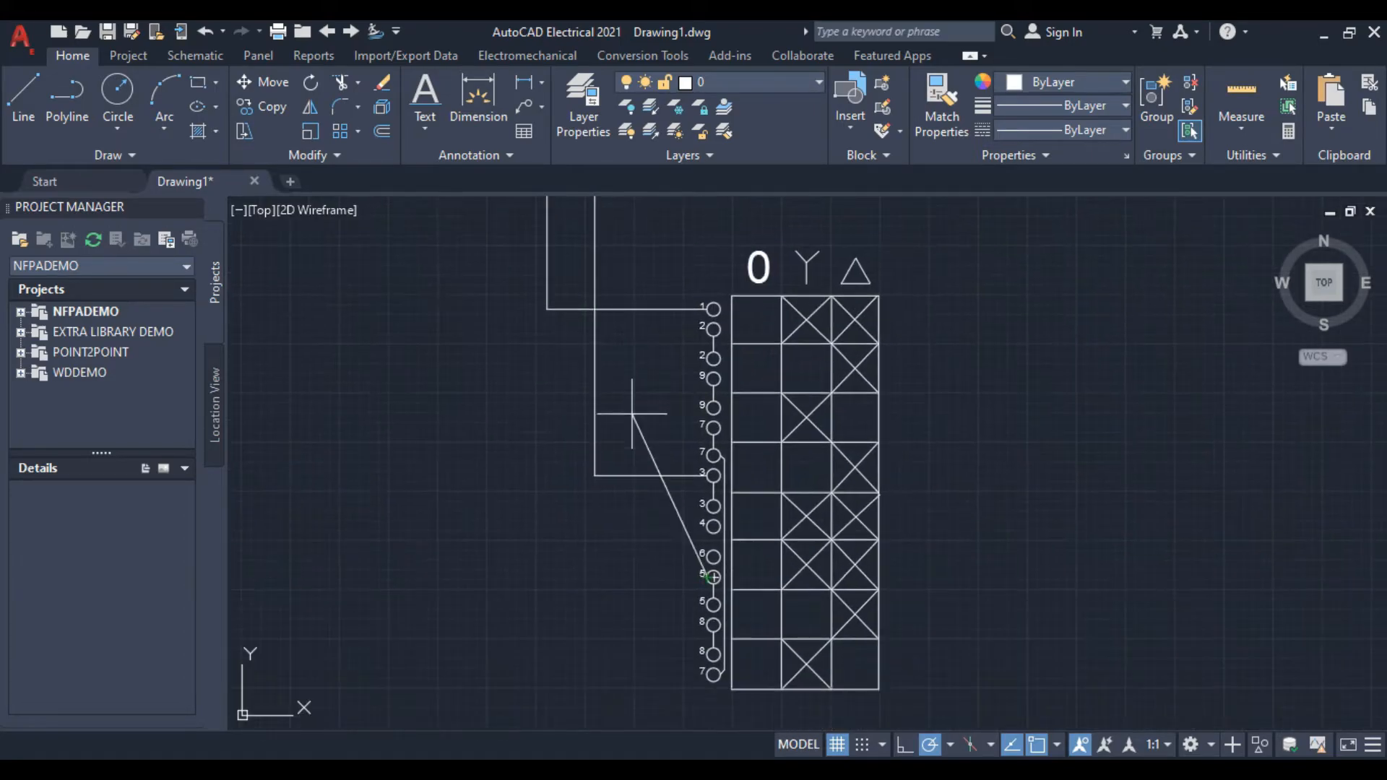
pyautogui.rightClick(639, 564)
pyautogui.click(678, 364)
# Draw an L-shaped wire from the end of the third vertical supply line down and across to the upper terminal circle labelled 5
pyautogui.moveTo(636, 369); pyautogui.dragTo(644, 449, button='middle')
pyautogui.click(23, 97)
pyautogui.click(650, 229)
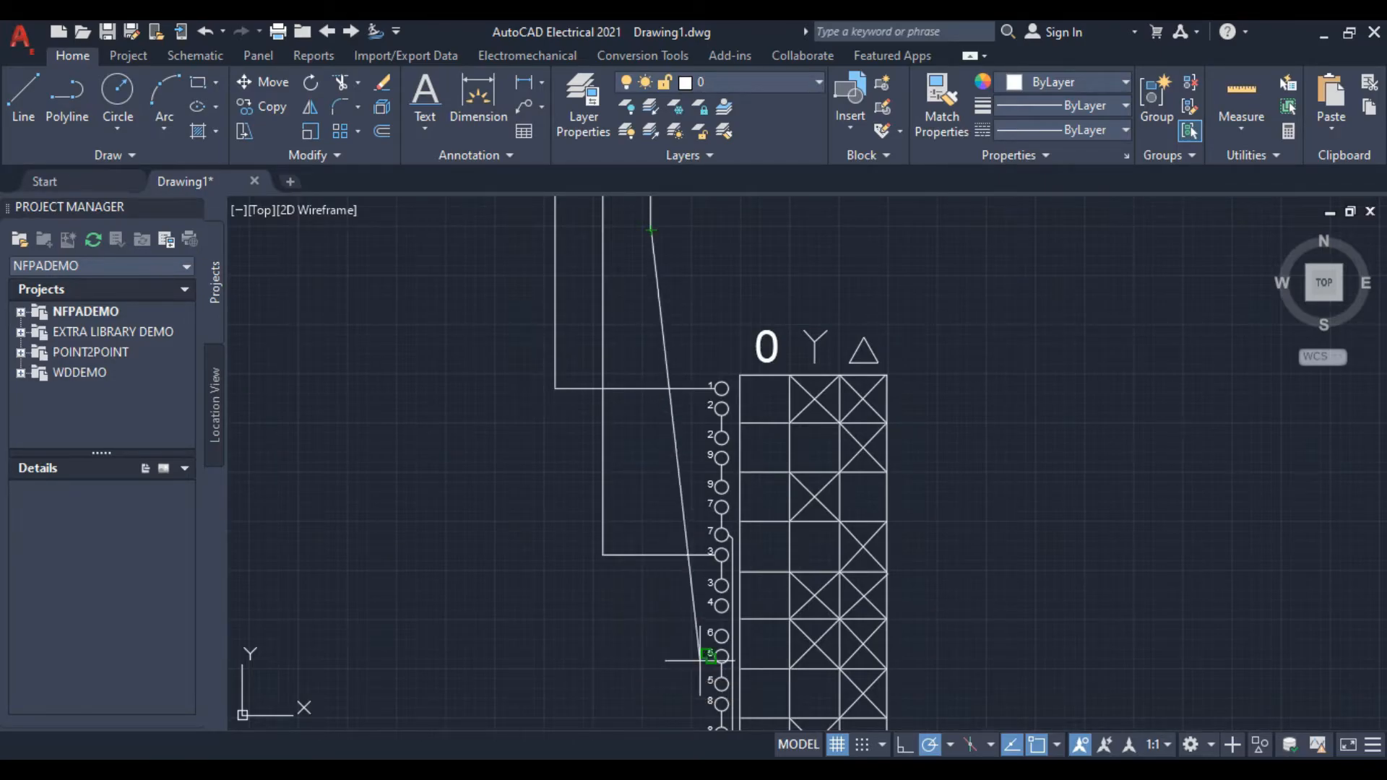
pyautogui.click(651, 656)
pyautogui.click(720, 656)
pyautogui.rightClick(508, 515)
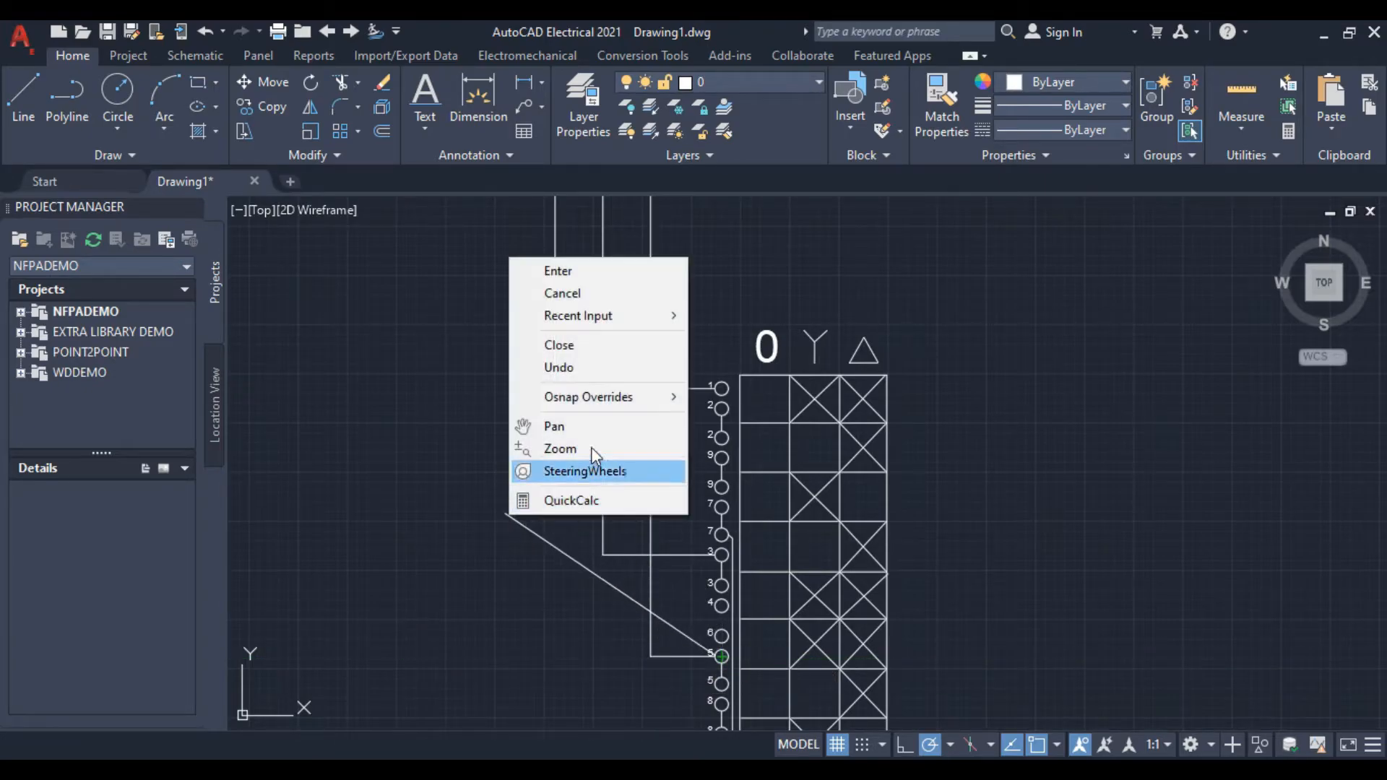
pyautogui.click(553, 293)
# Draw a large circle for the motor symbol below and to the left of the switch table
pyautogui.scroll(-3, 603, 407)
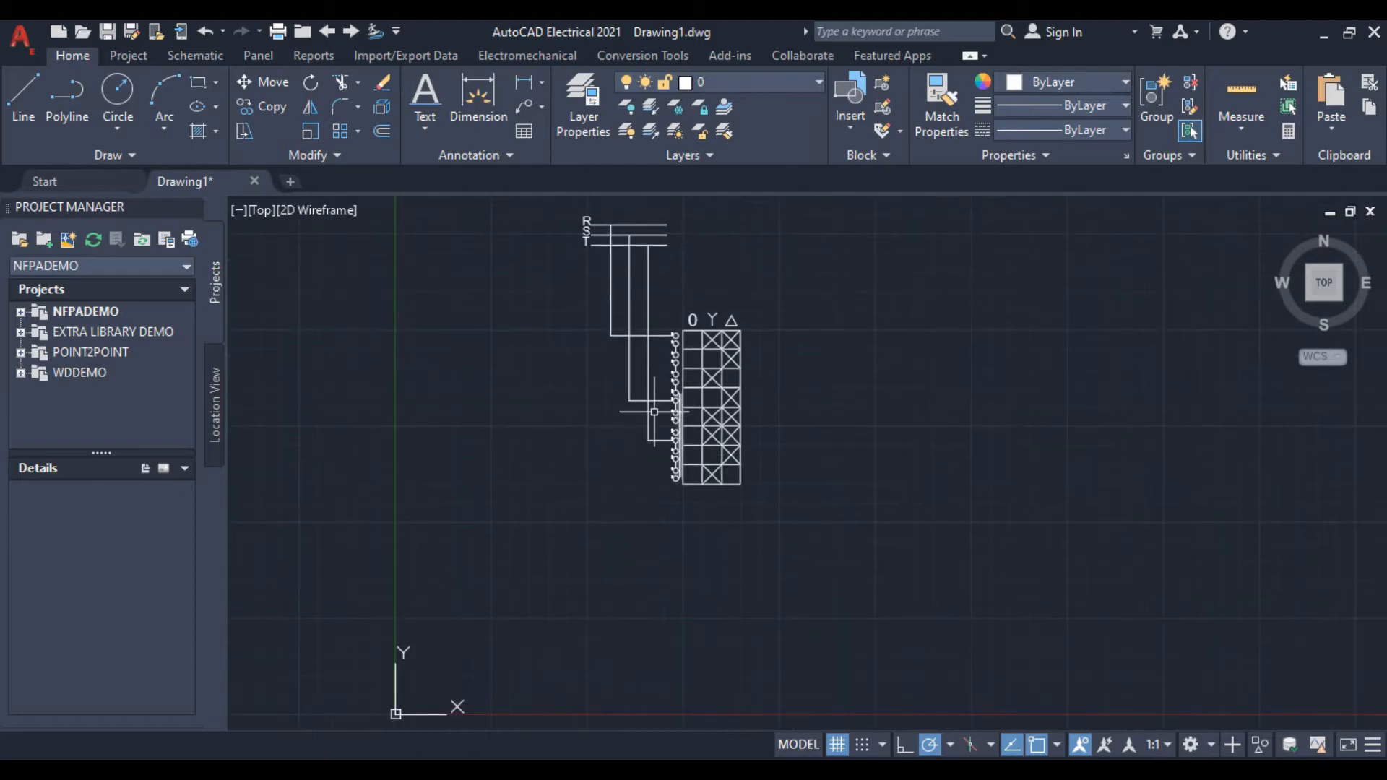
pyautogui.scroll(3, 603, 406)
pyautogui.moveTo(640, 420); pyautogui.dragTo(680, 444, button='middle')
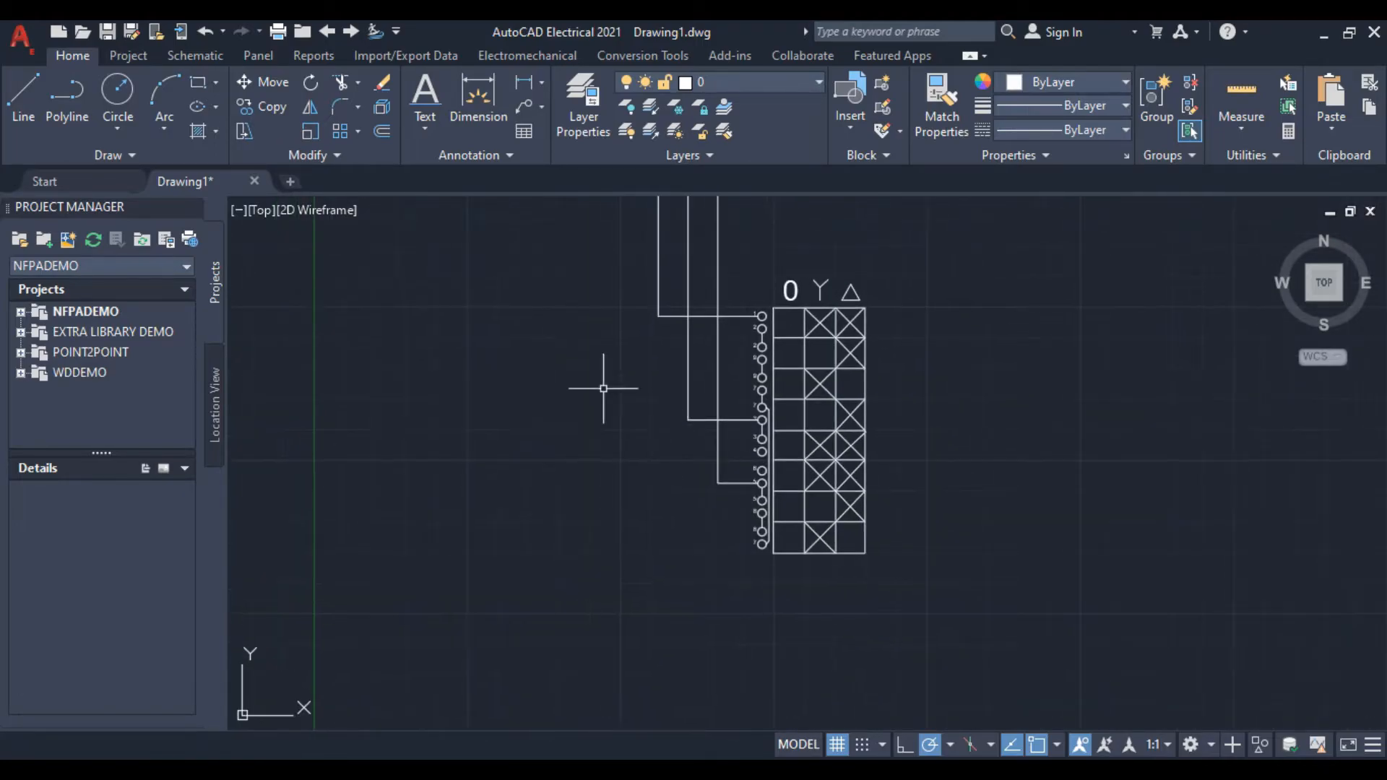
pyautogui.scroll(-2, 614, 595)
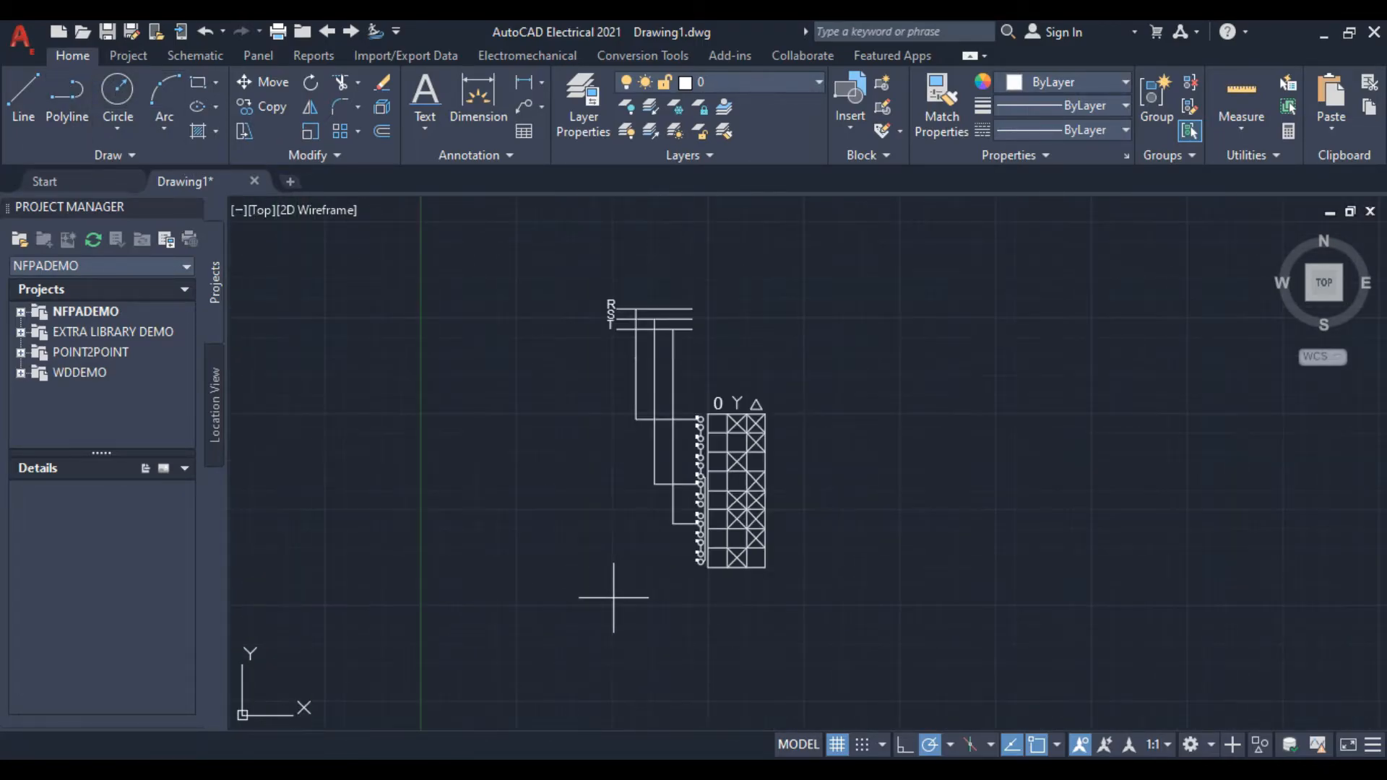
pyautogui.moveTo(691, 521); pyautogui.dragTo(685, 468, button='middle')
pyautogui.moveTo(654, 628)
pyautogui.mouseDown(button='middle')
pyautogui.moveTo(648, 651)
pyautogui.moveTo(663, 562)
pyautogui.mouseUp(button='middle')
pyautogui.click(621, 498)
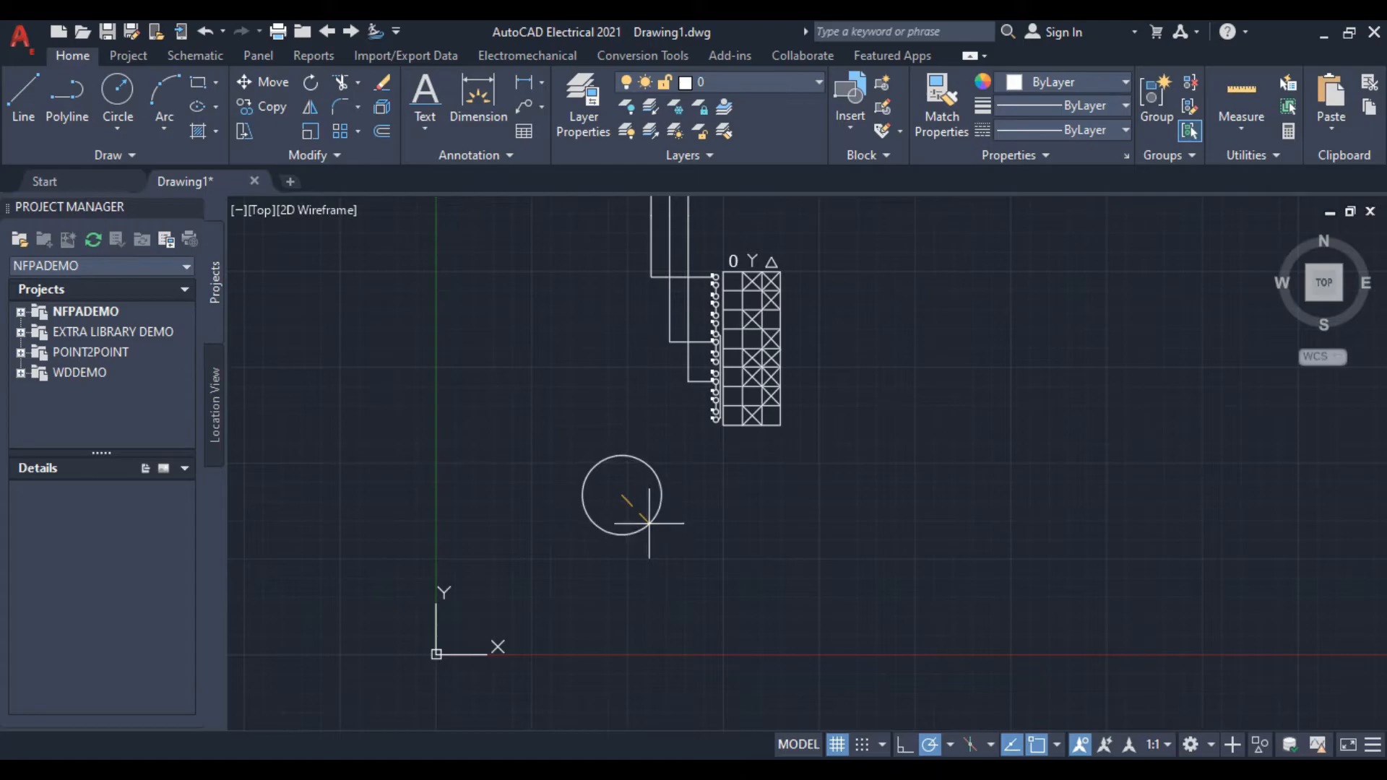
pyautogui.click(652, 524)
pyautogui.click(618, 456)
pyautogui.scroll(3, 613, 417)
pyautogui.rightClick(585, 418)
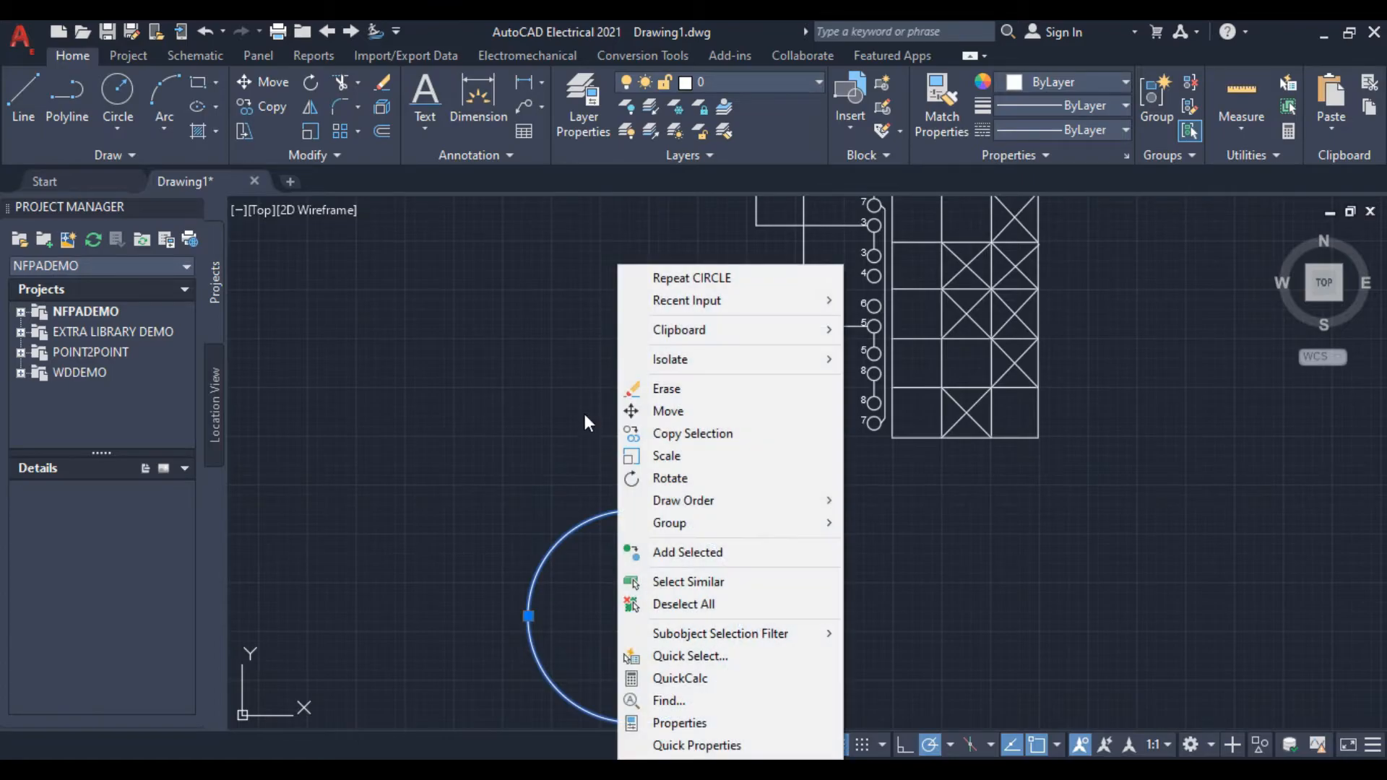
pyautogui.click(544, 468)
# Add the single-line text M in the upper half of the large motor circle
pyautogui.click(30, 91)
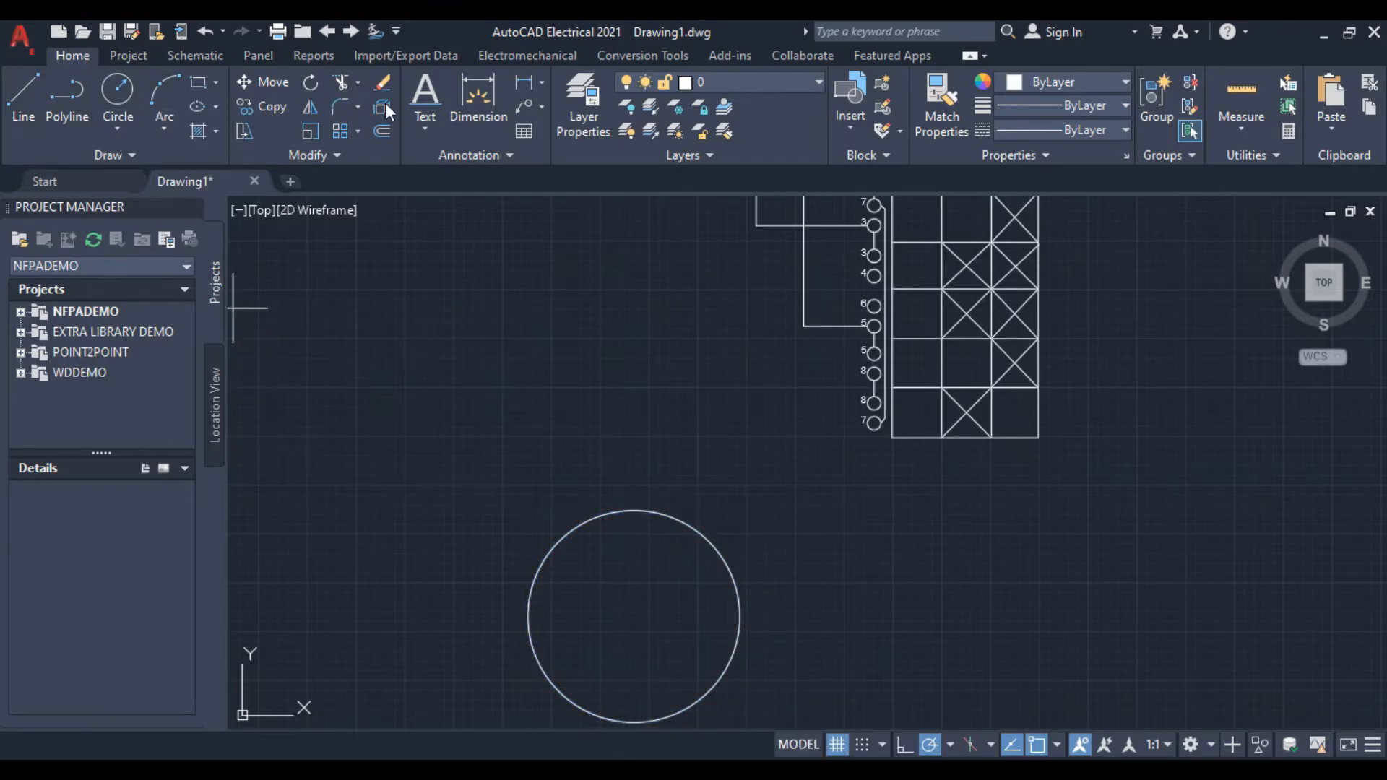
pyautogui.scroll(2, 618, 578)
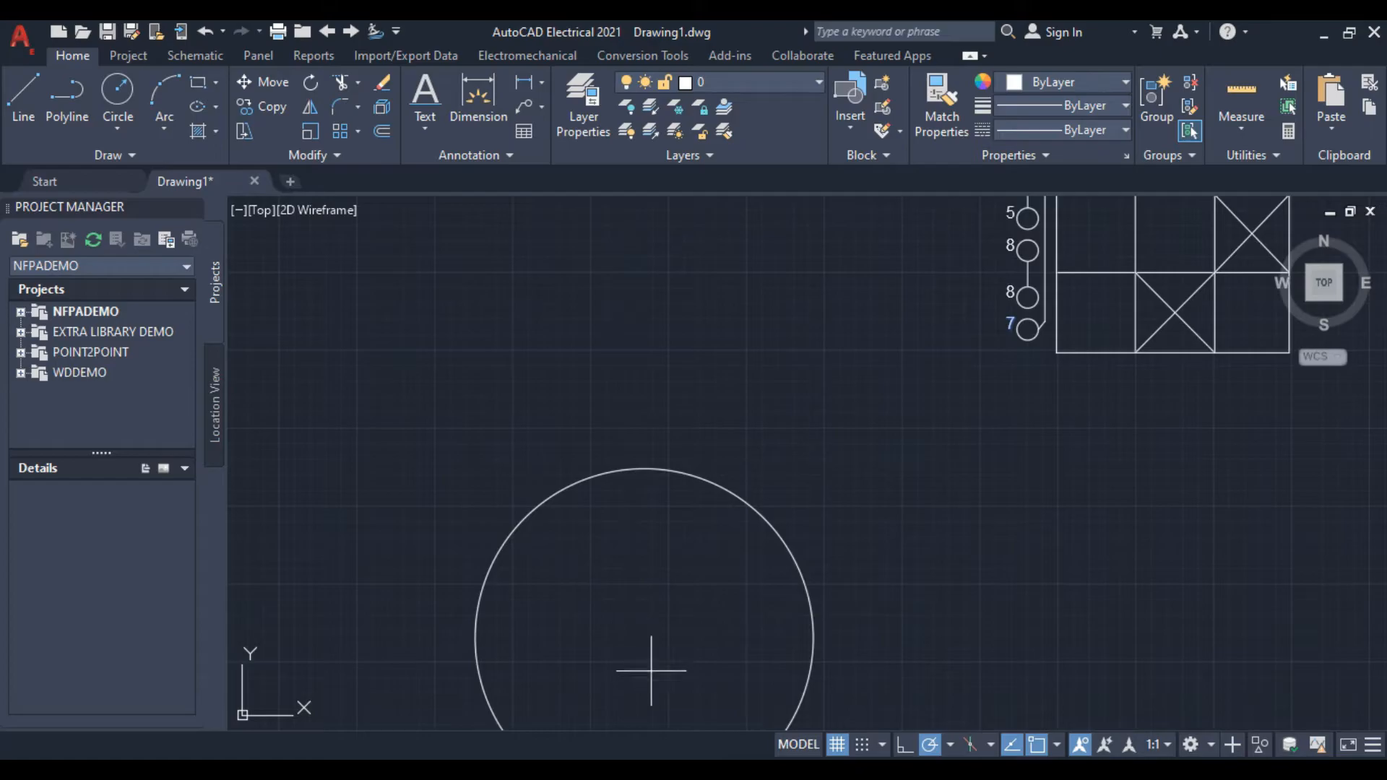
pyautogui.click(575, 531)
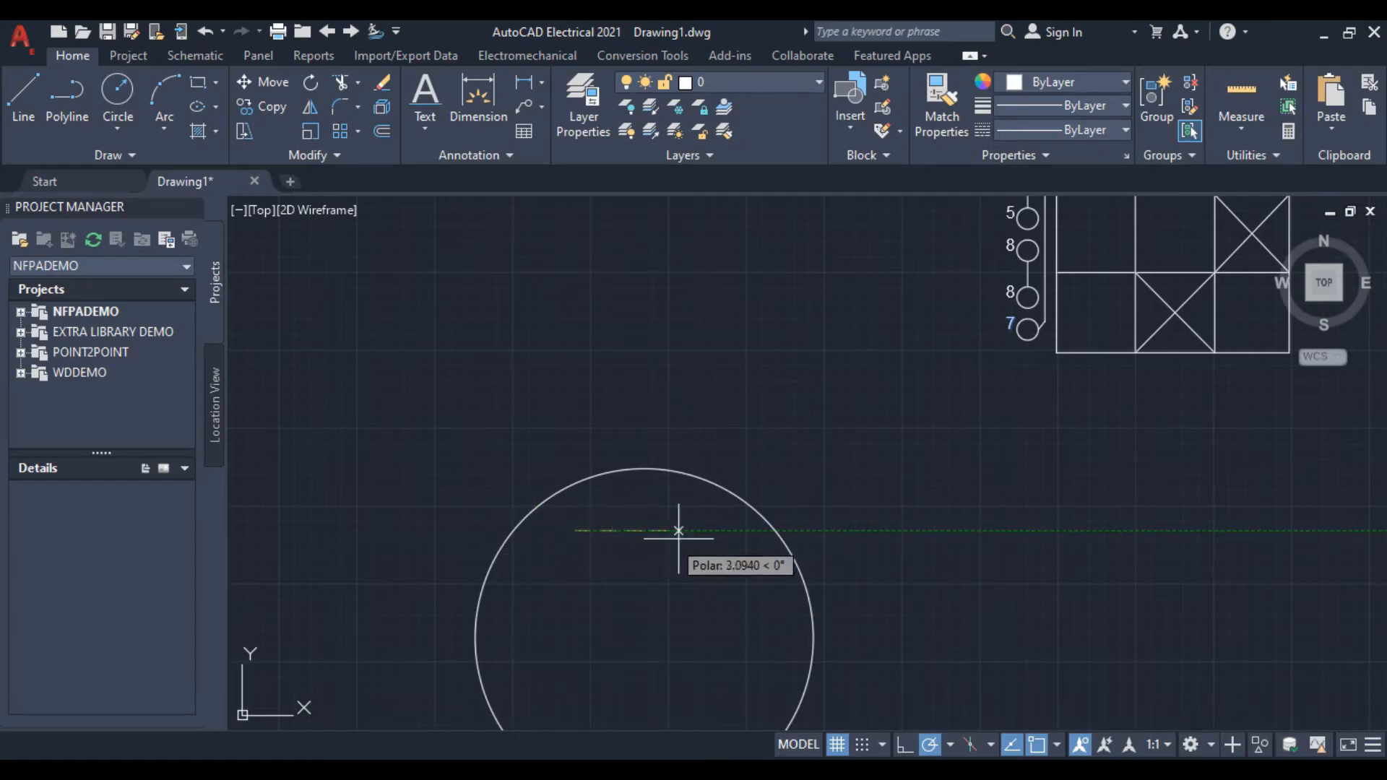
pyautogui.write('2')
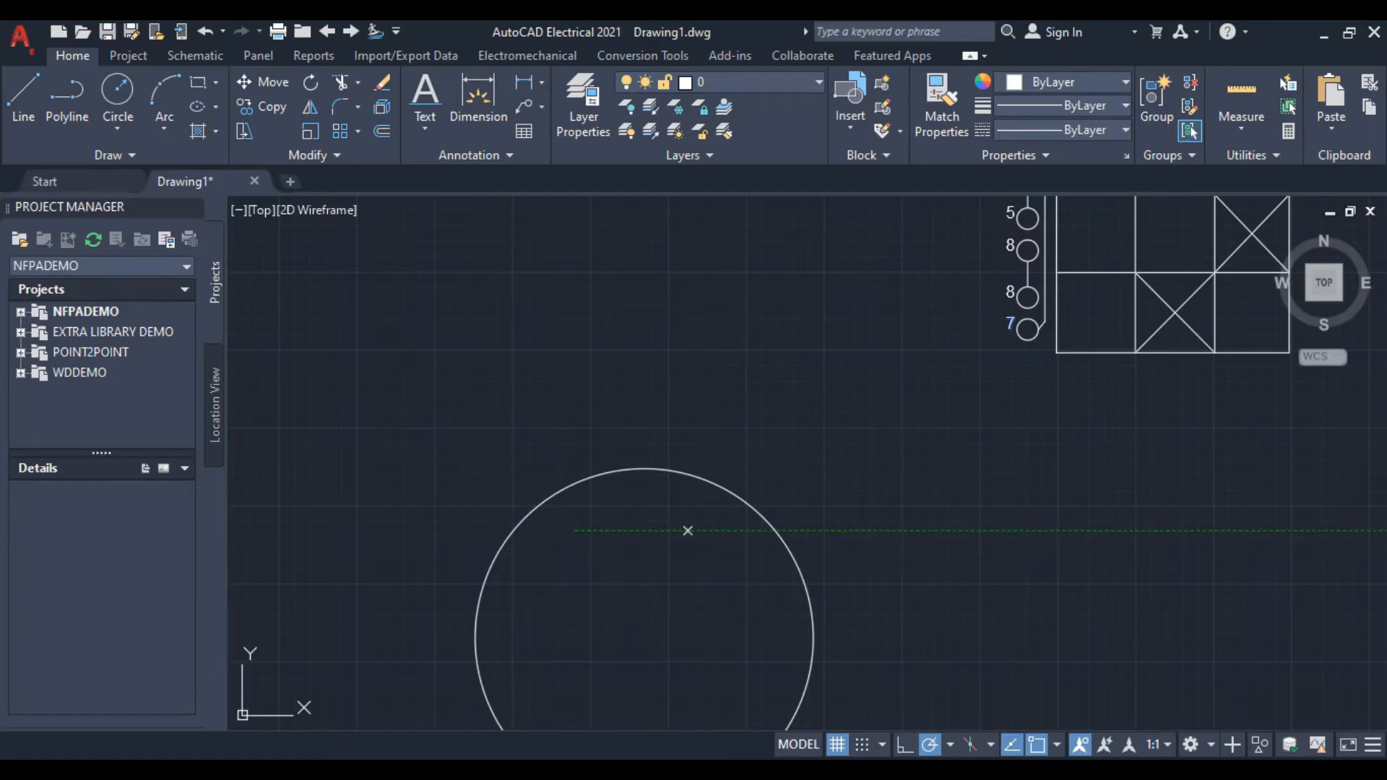
pyautogui.click(585, 603)
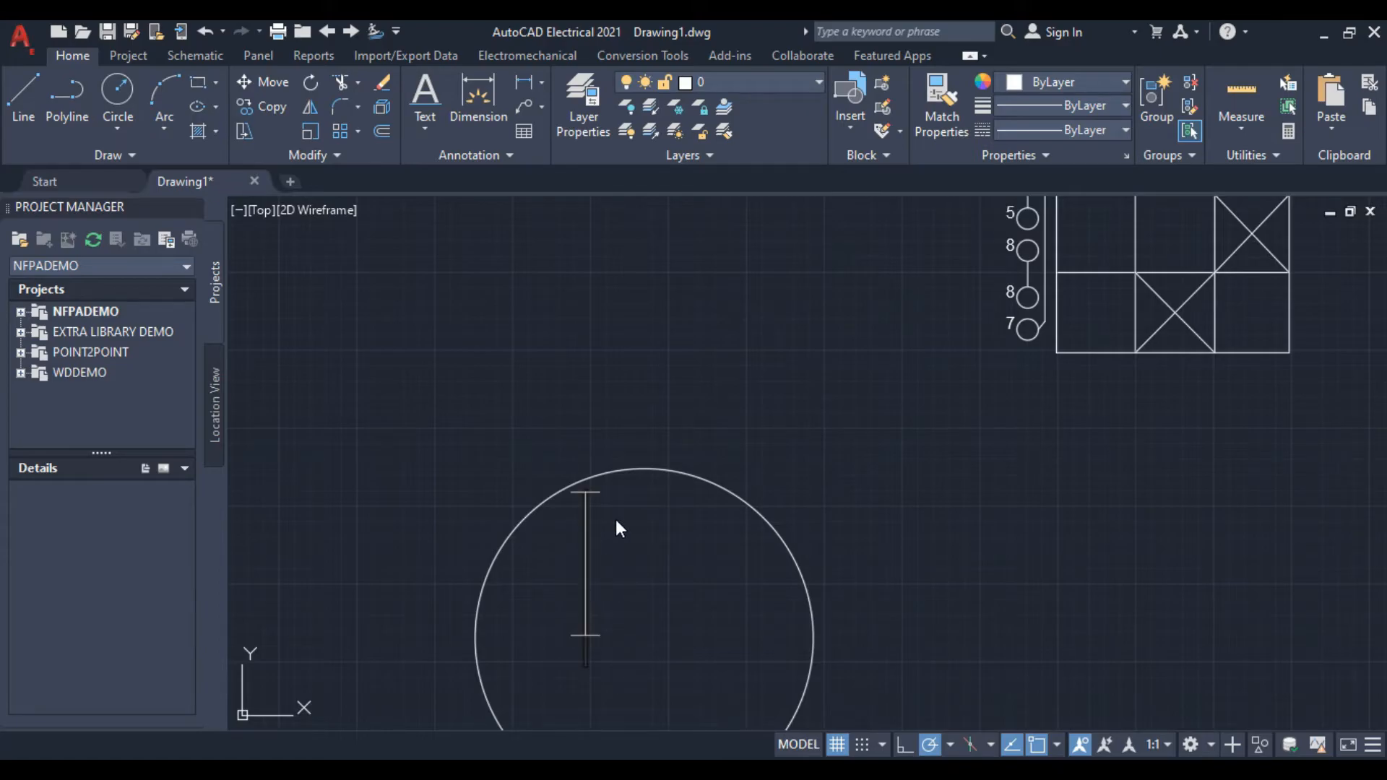
pyautogui.write('M')
pyautogui.press('Return')
pyautogui.press('Return')
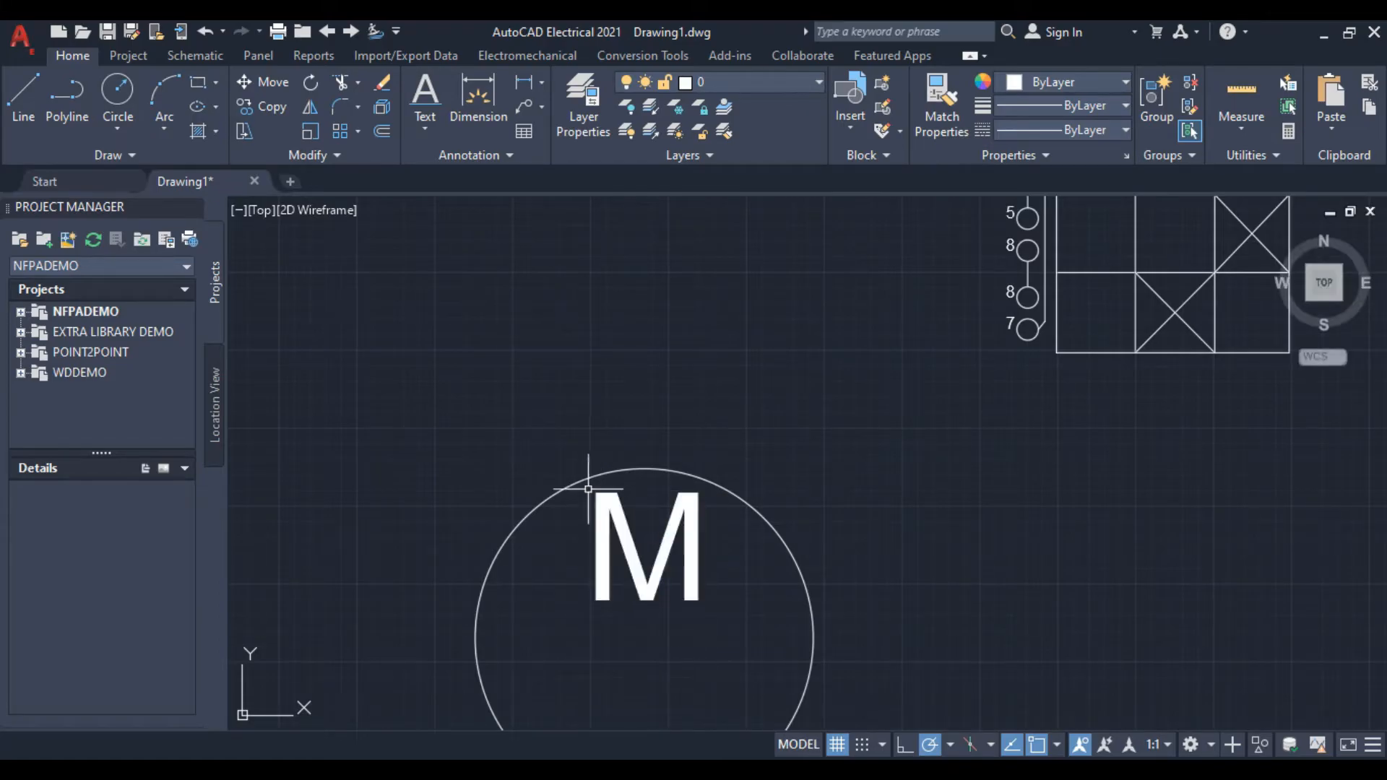
# Add the text 3~ inside the motor circle below the letter M, at a smaller height than the M
pyautogui.scroll(-1, 588, 488)
pyautogui.moveTo(605, 505); pyautogui.dragTo(536, 420, button='middle')
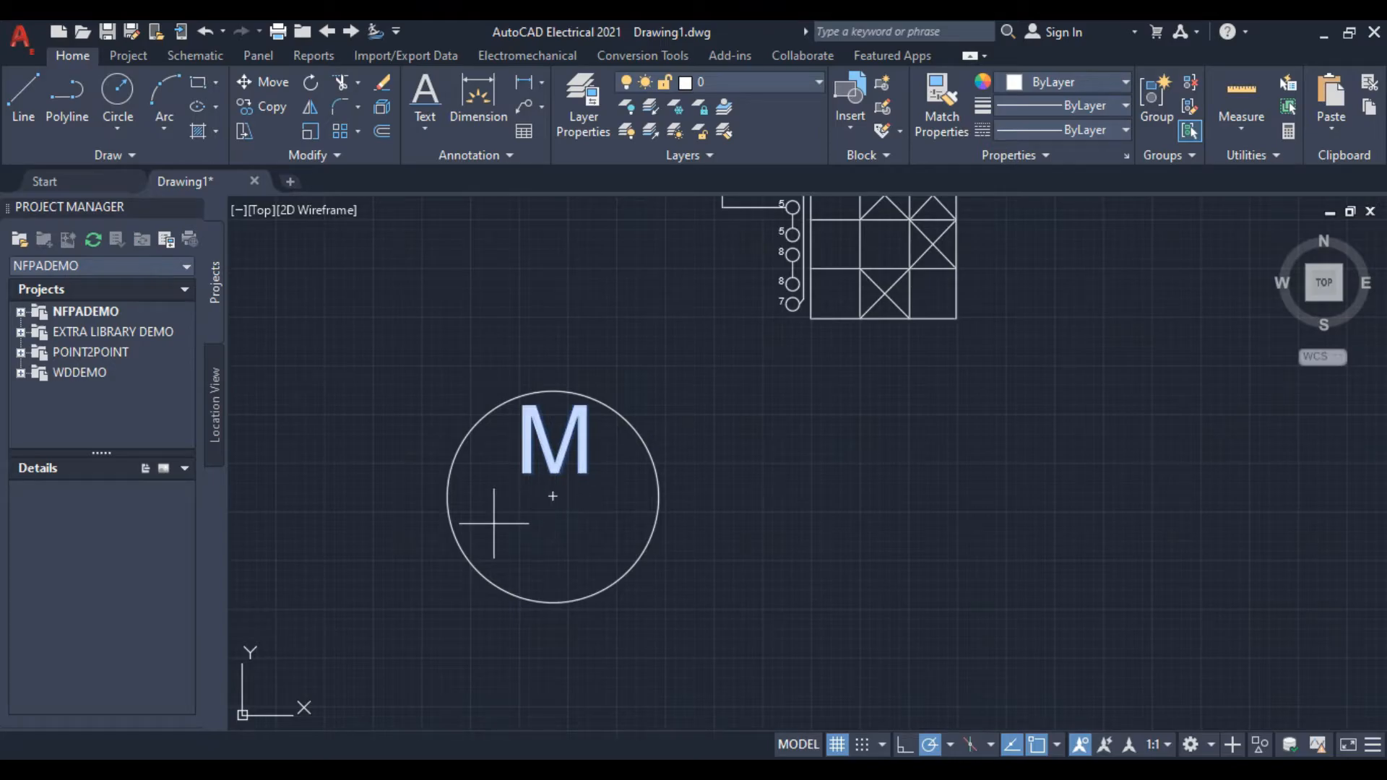
pyautogui.click(501, 545)
pyautogui.click(533, 546)
pyautogui.scroll(2, 520, 554)
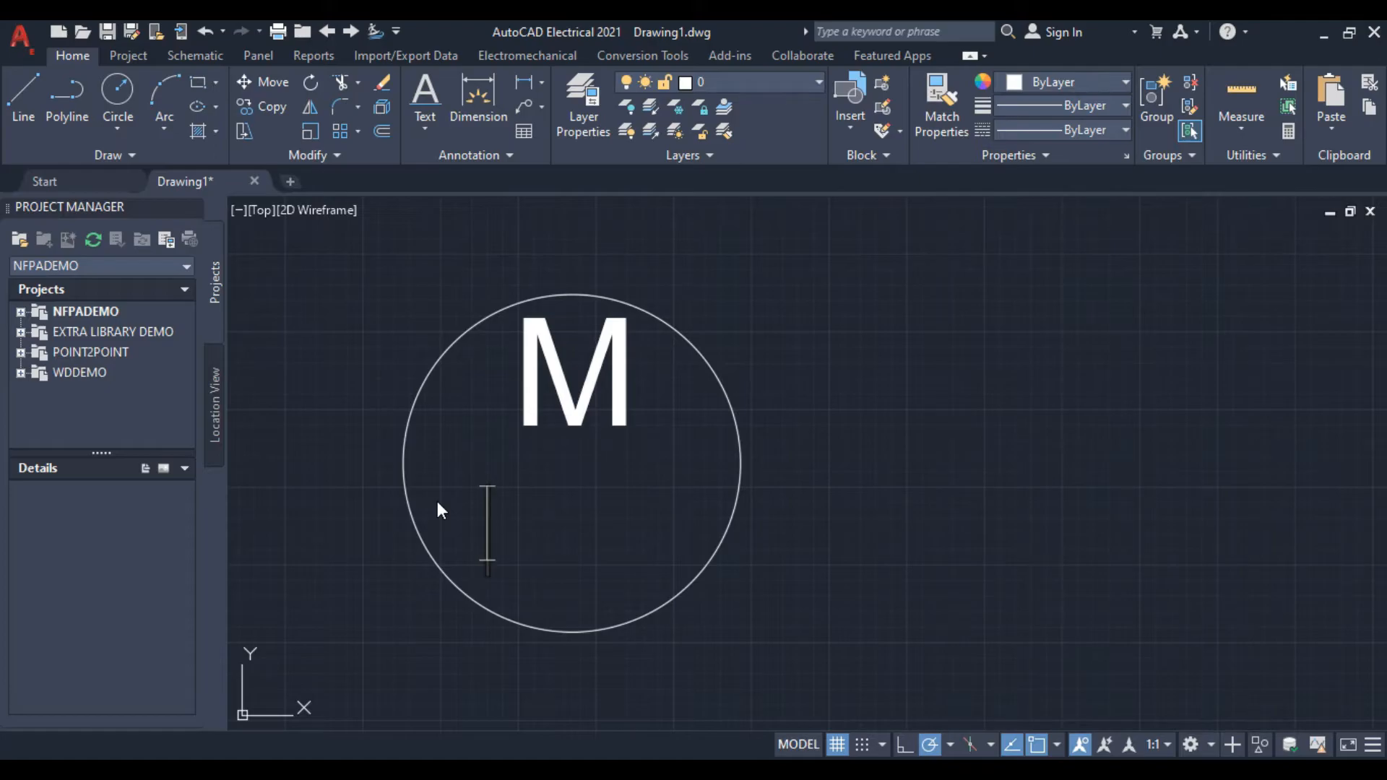
pyautogui.write('#')
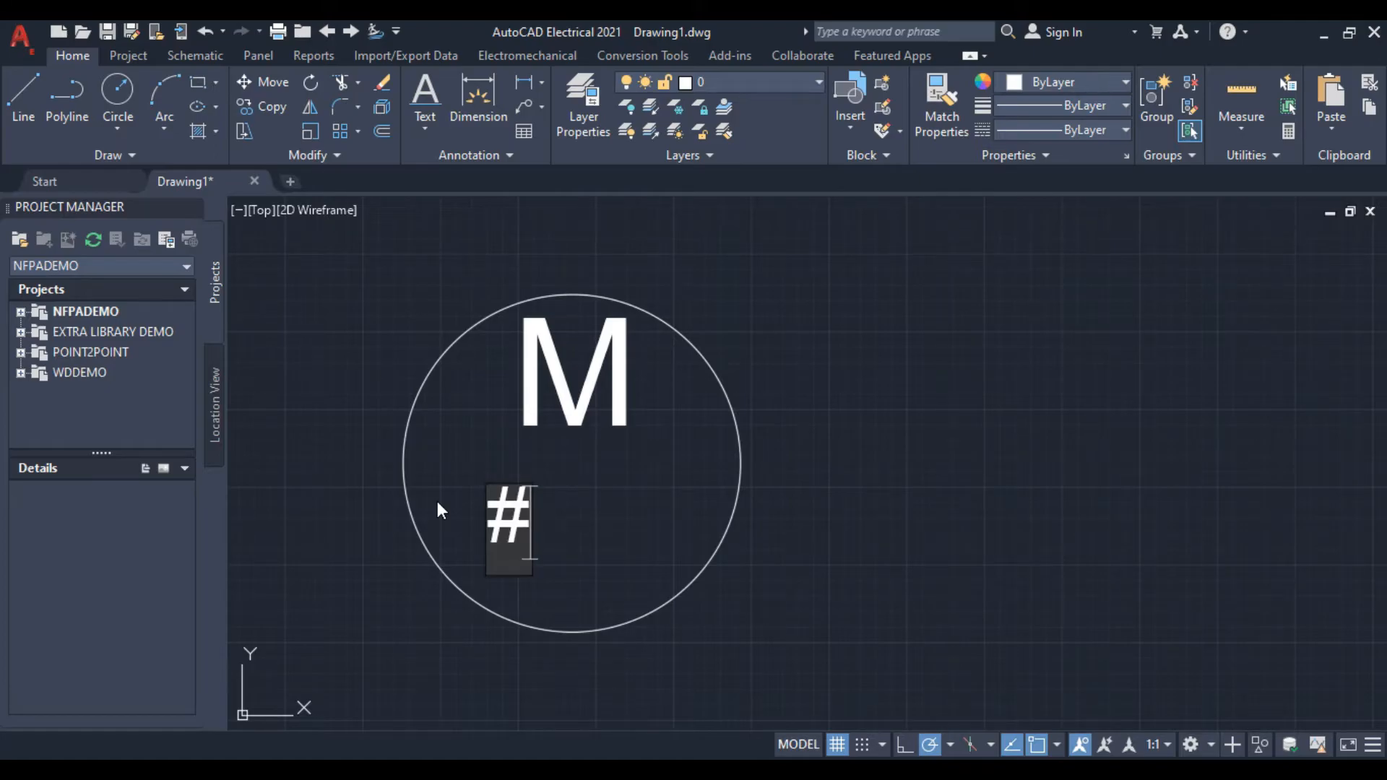
pyautogui.write('3')
pyautogui.press('BackSpace')
pyautogui.press('BackSpace')
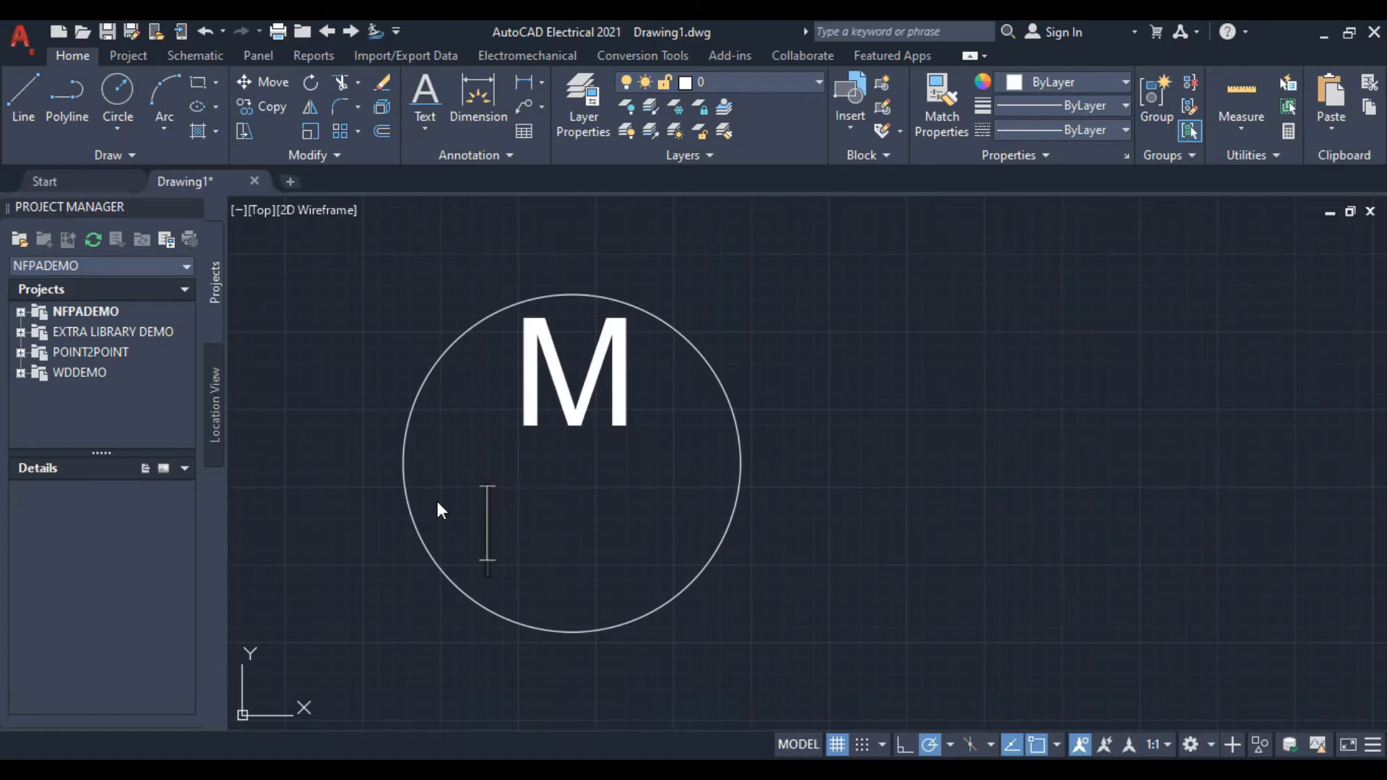
pyautogui.write('3')
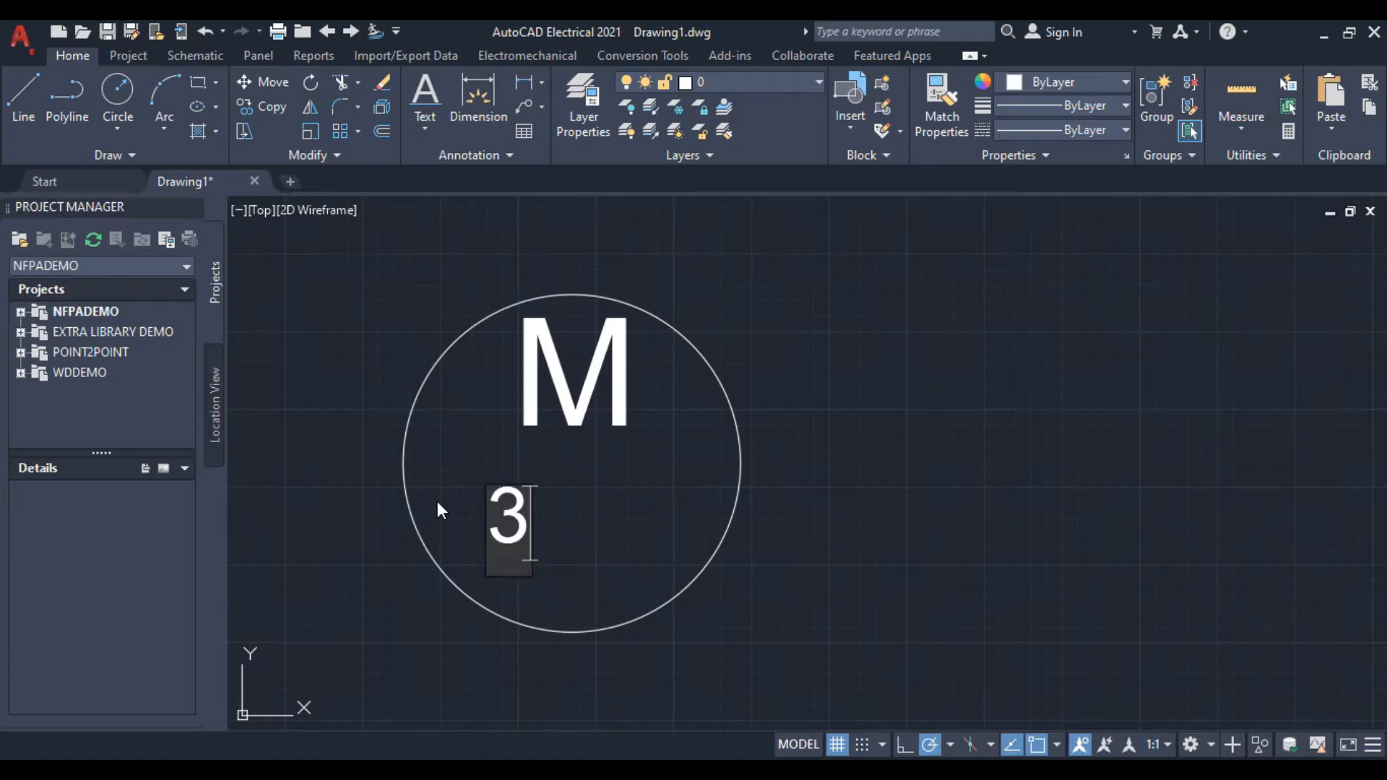
pyautogui.write('~')
pyautogui.press('Return')
pyautogui.press('Return')
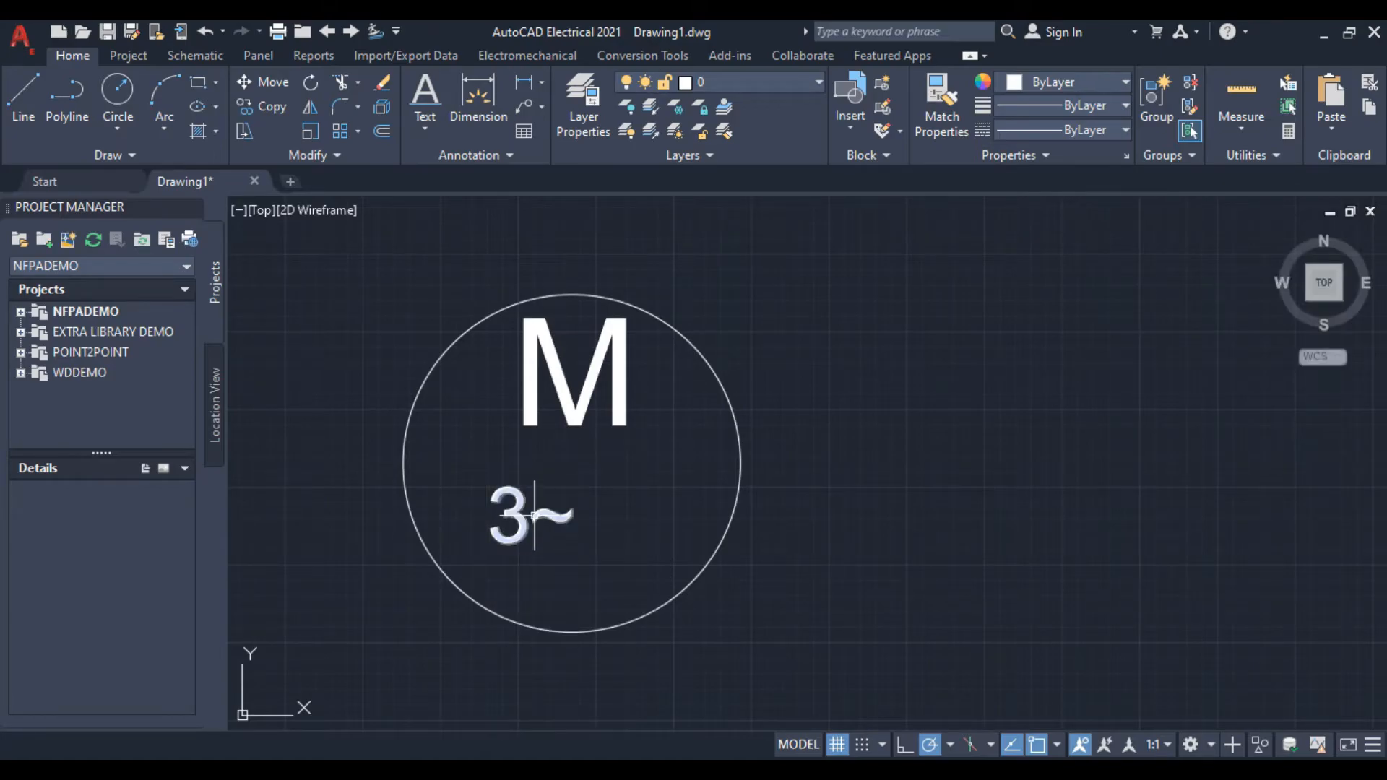
# Move the 3~ text right to centre it under the M and scale it up from its lower-left insertion point
pyautogui.click(489, 540)
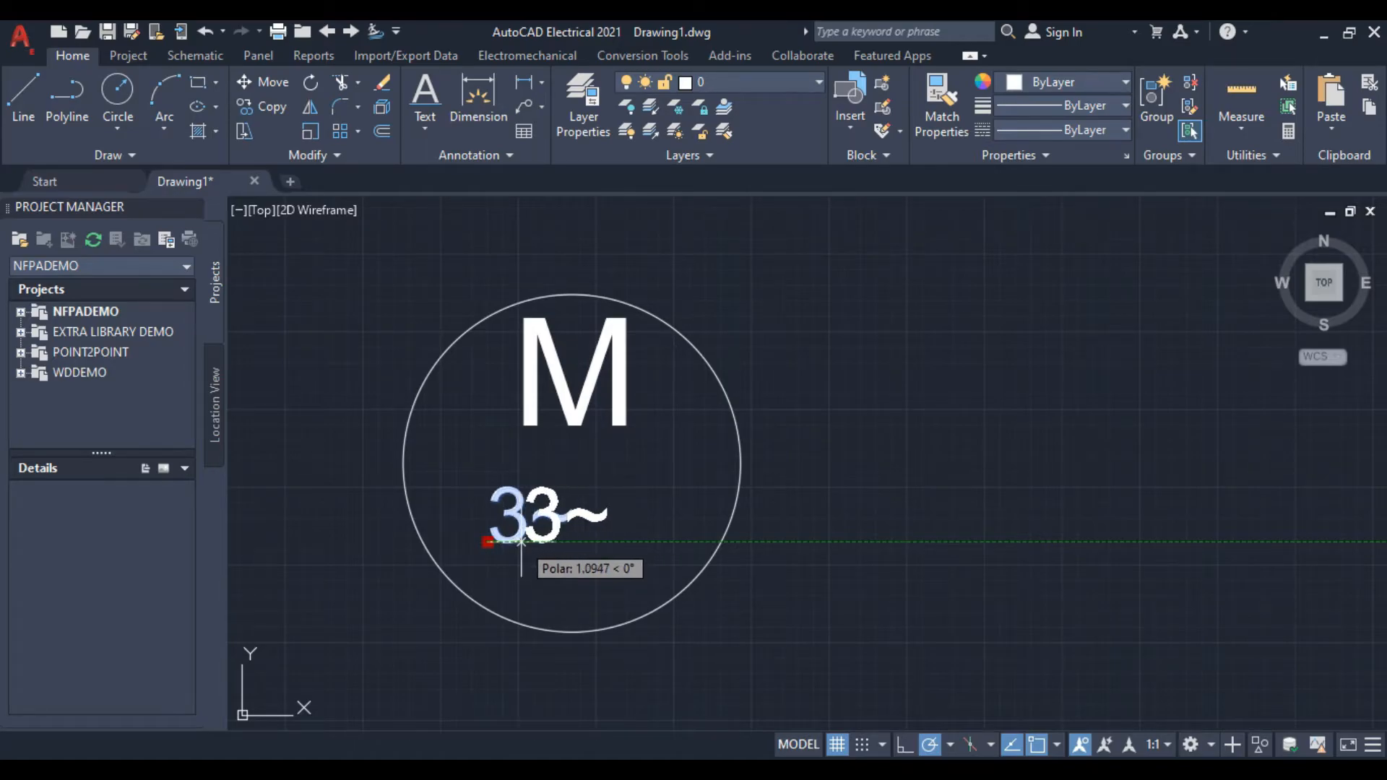
pyautogui.click(535, 542)
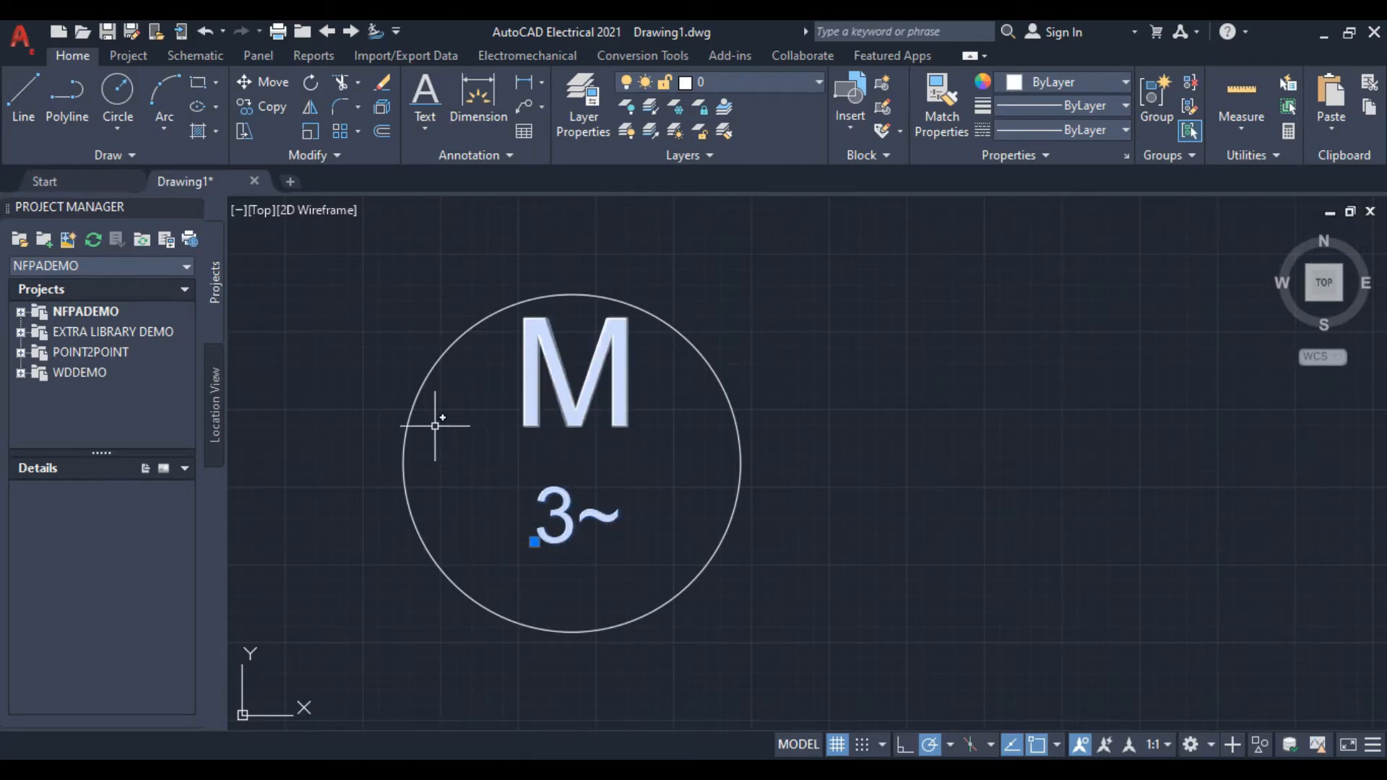
pyautogui.scroll(-4, 433, 418)
pyautogui.scroll(2, 465, 458)
pyautogui.rightClick(480, 438)
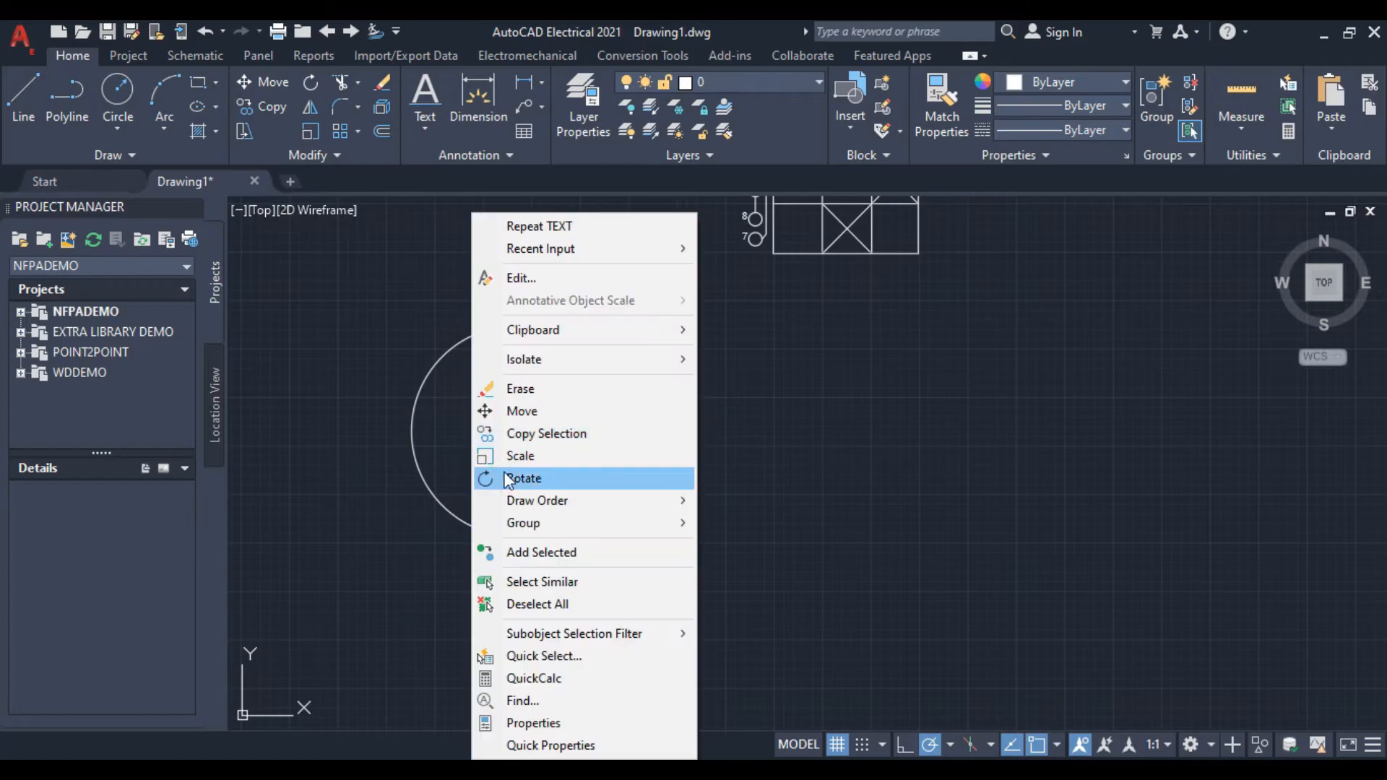
pyautogui.click(517, 456)
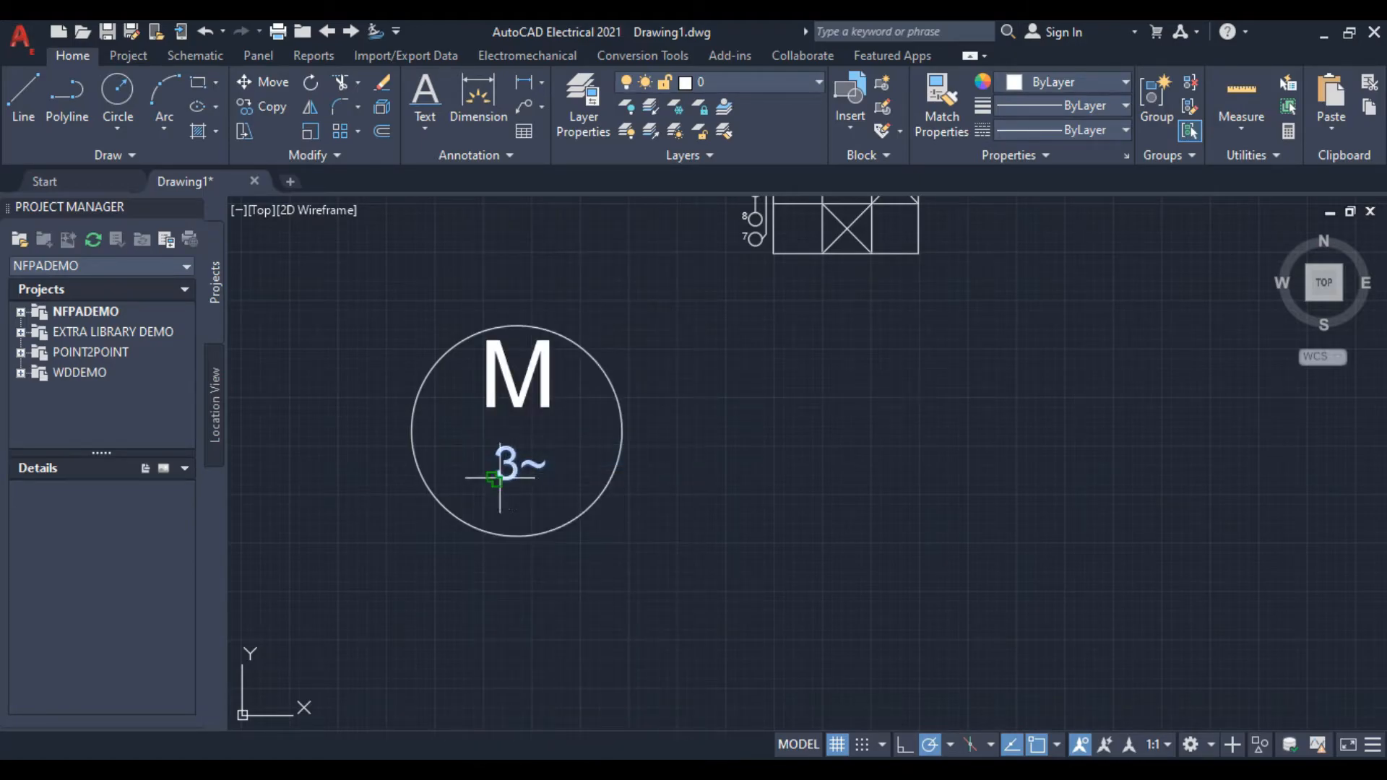
pyautogui.click(497, 477)
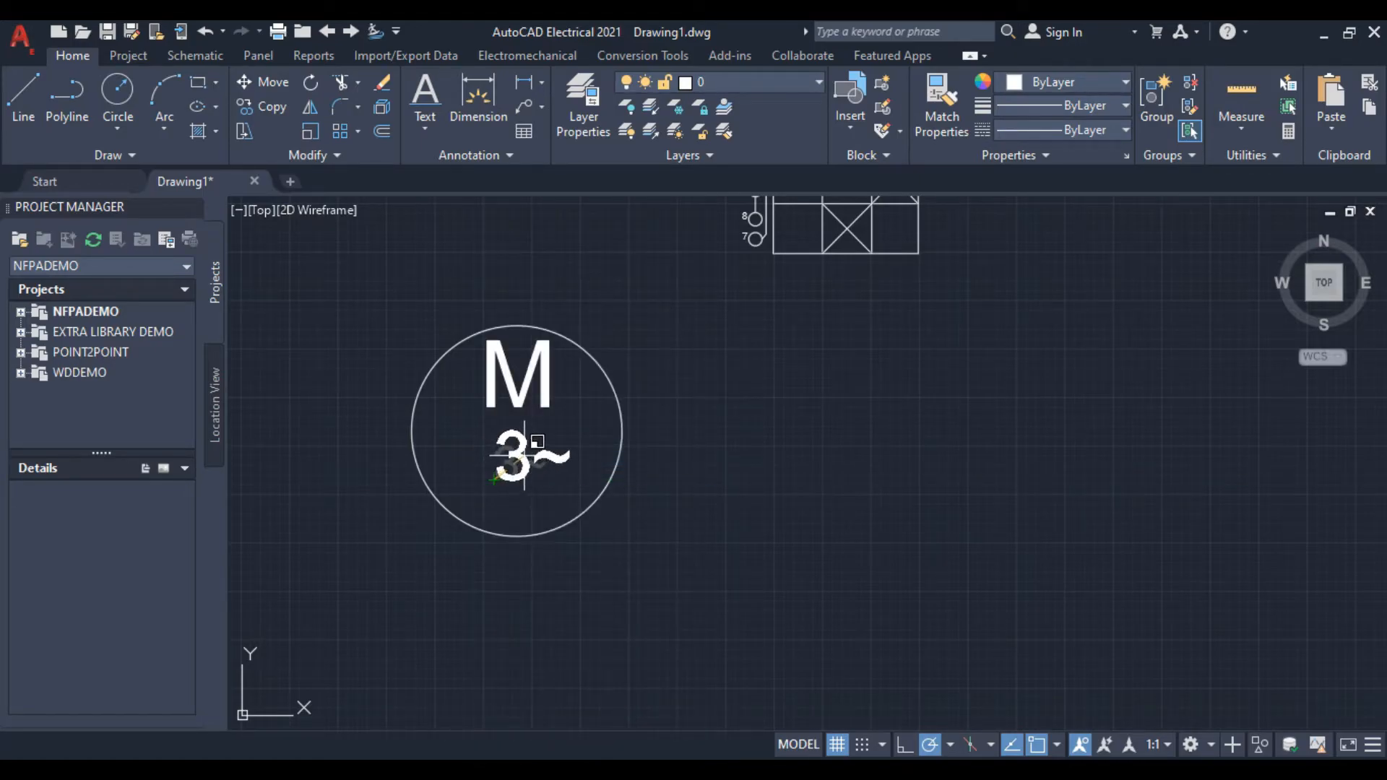
pyautogui.click(536, 450)
# Reposition the enlarged 3~ text lower and further left inside the circle, leaving a gap below the M
pyautogui.click(502, 473)
pyautogui.click(493, 480)
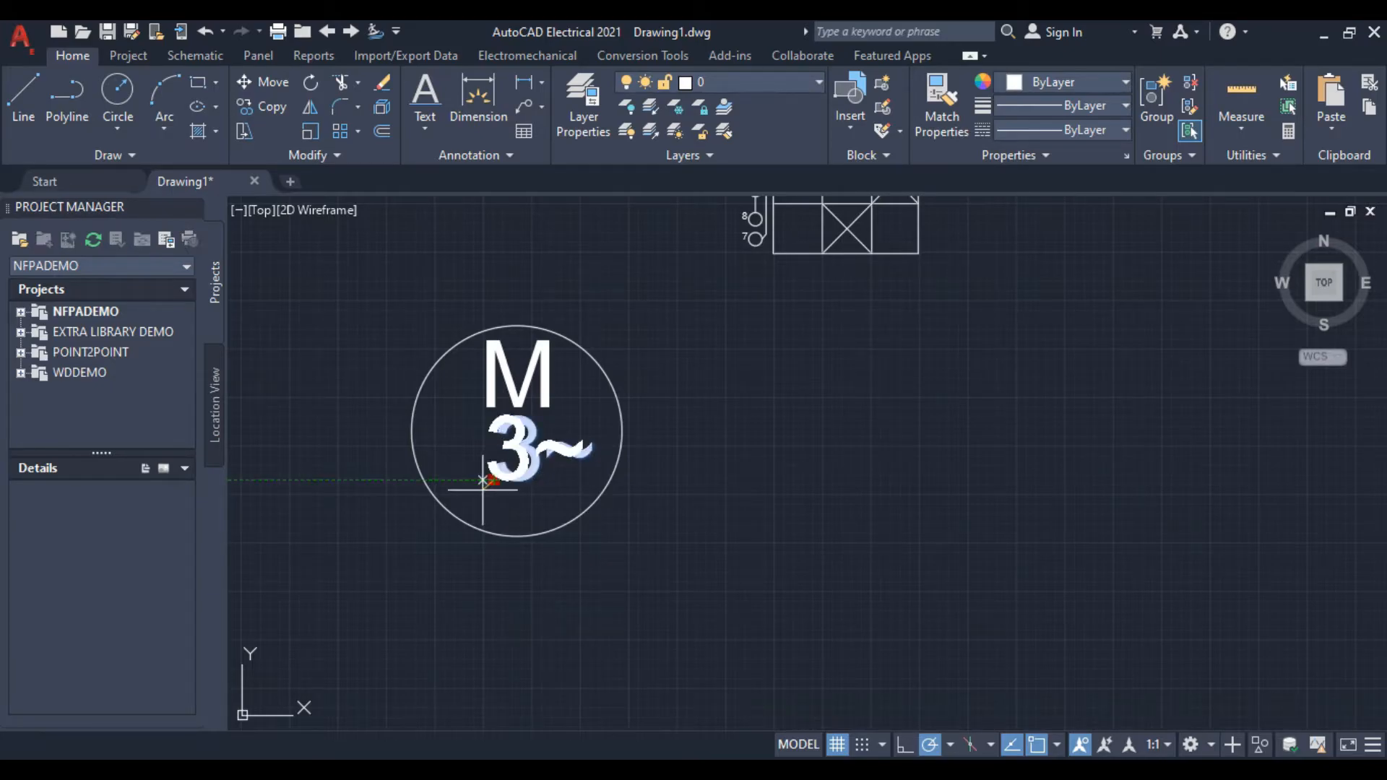
pyautogui.click(458, 495)
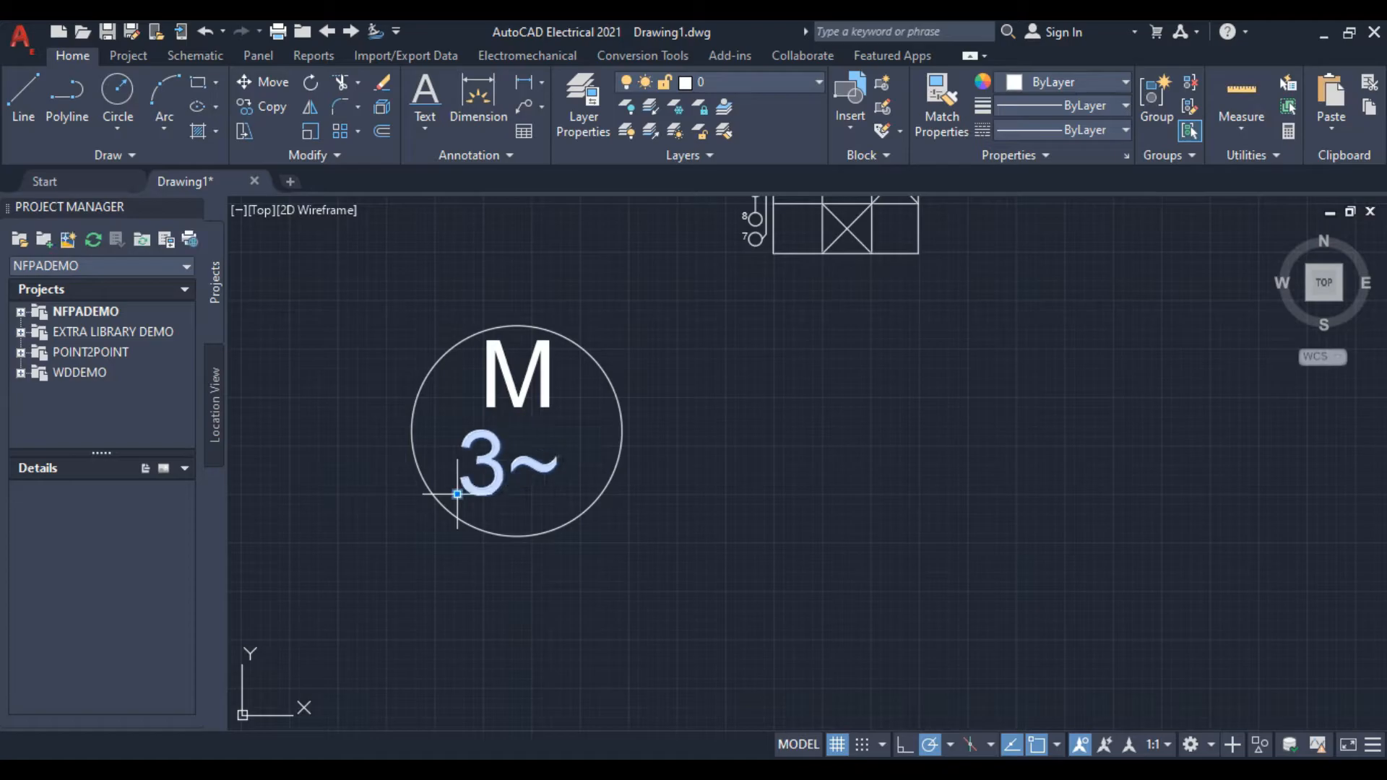
pyautogui.scroll(2, 413, 348)
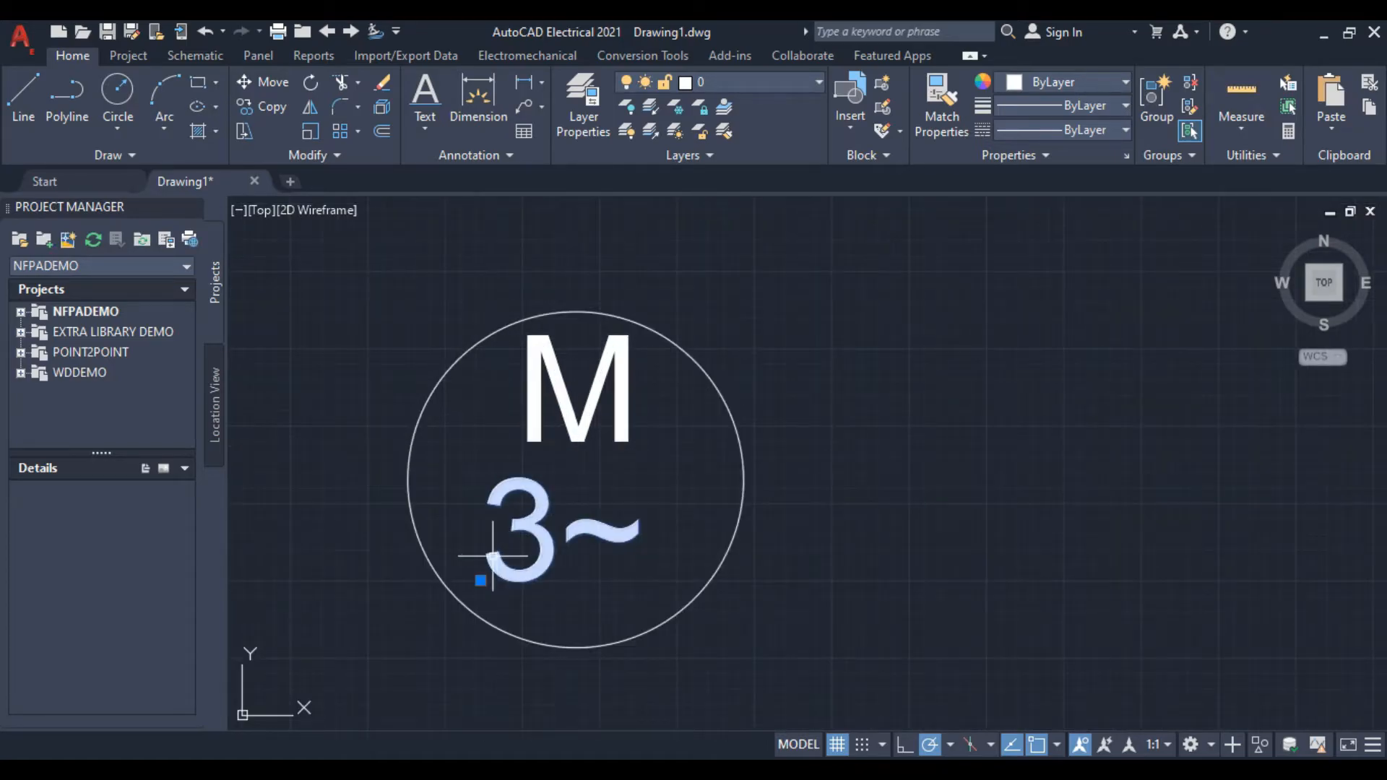
pyautogui.click(481, 581)
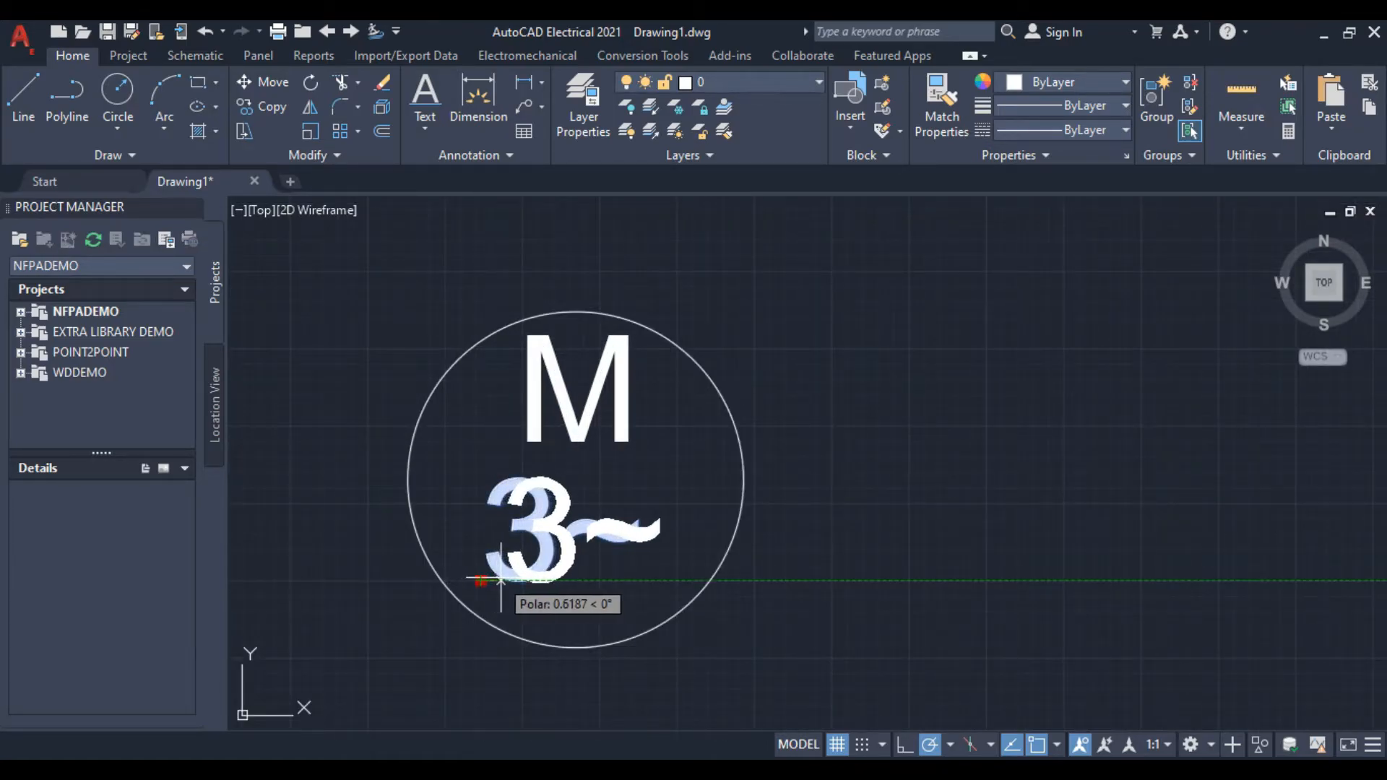
pyautogui.click(501, 581)
# Scale the 3~ text down slightly about its lower-left insertion point
pyautogui.scroll(-2, 362, 332)
pyautogui.moveTo(362, 331); pyautogui.dragTo(398, 404, button='middle')
pyautogui.rightClick(493, 496)
pyautogui.click(517, 457)
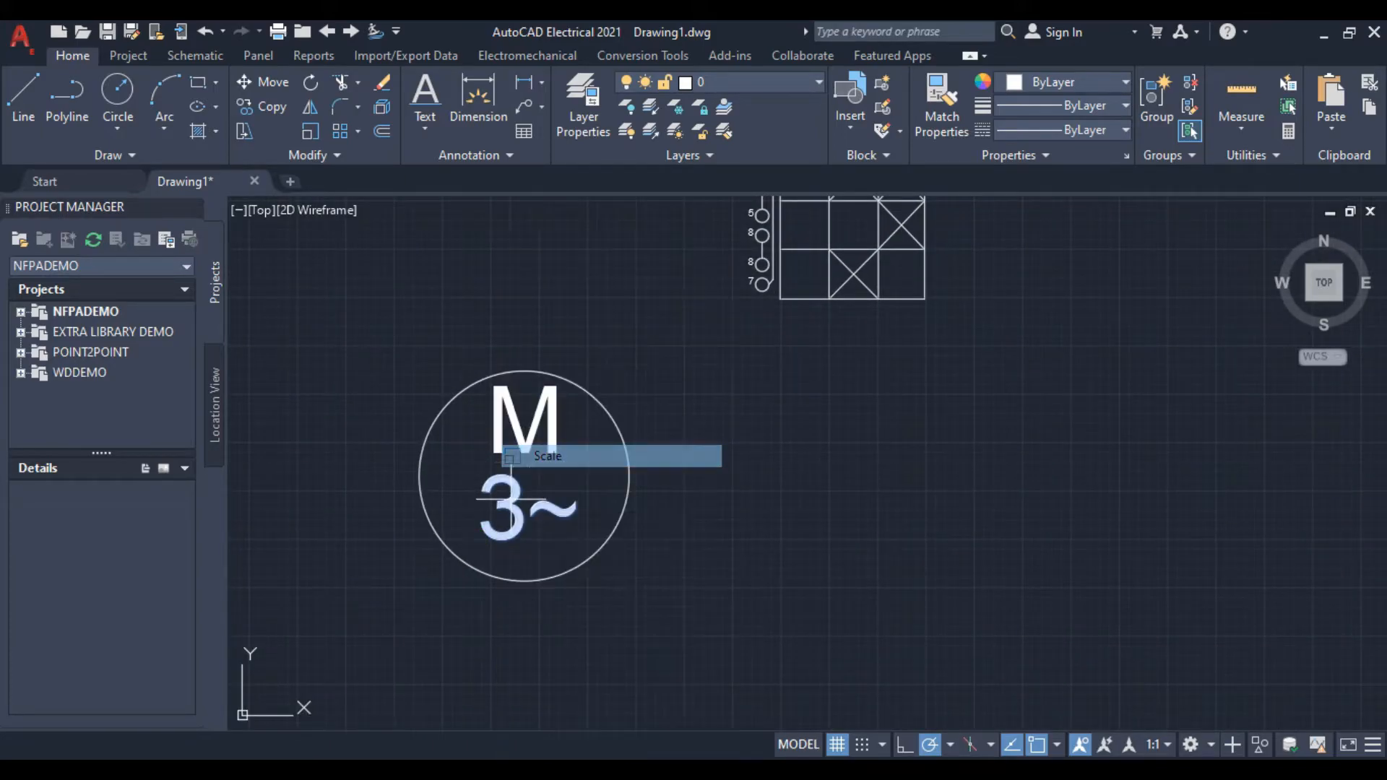
pyautogui.scroll(2, 504, 519)
pyautogui.click(463, 551)
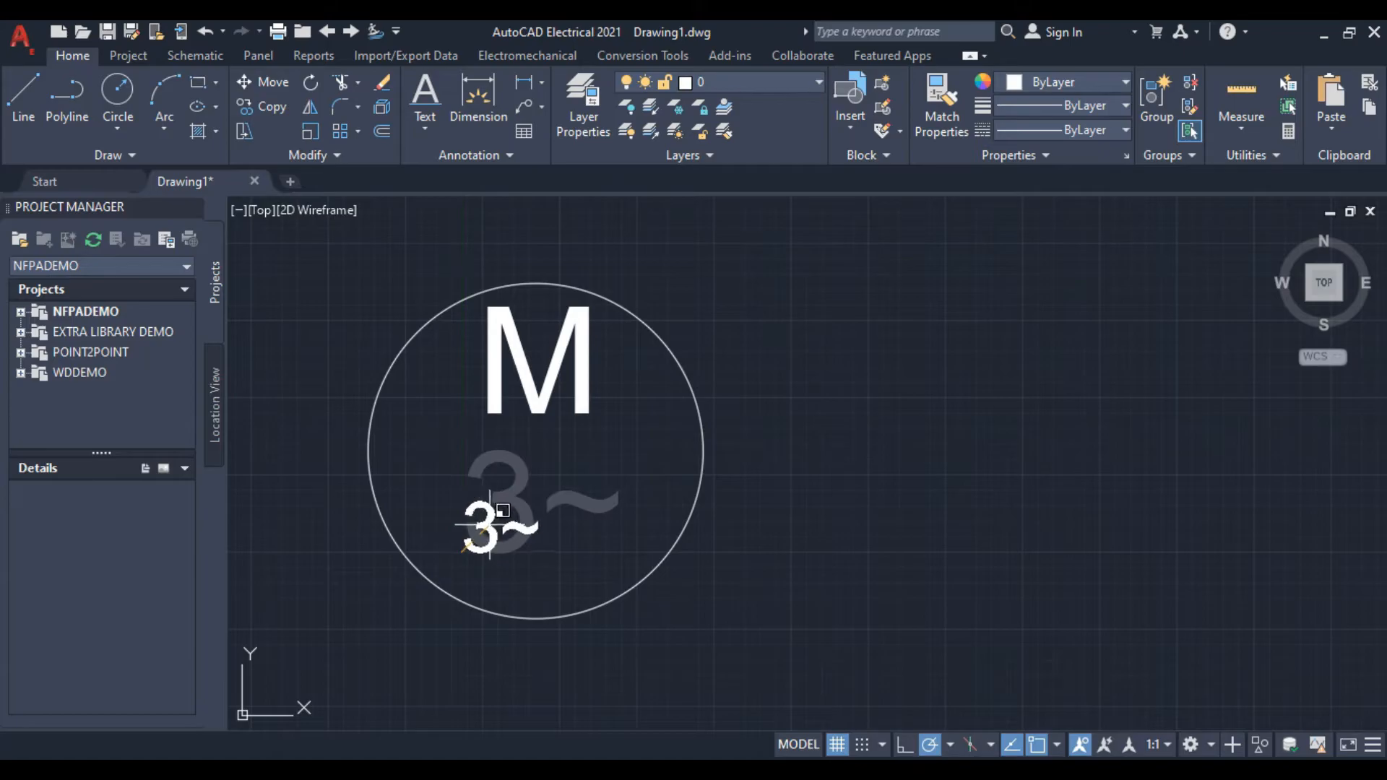
pyautogui.click(517, 512)
# Move the 3~ text slightly right so it sits centred below the M in the motor circle
pyautogui.click(391, 439)
pyautogui.click(600, 562)
pyautogui.rightClick(597, 562)
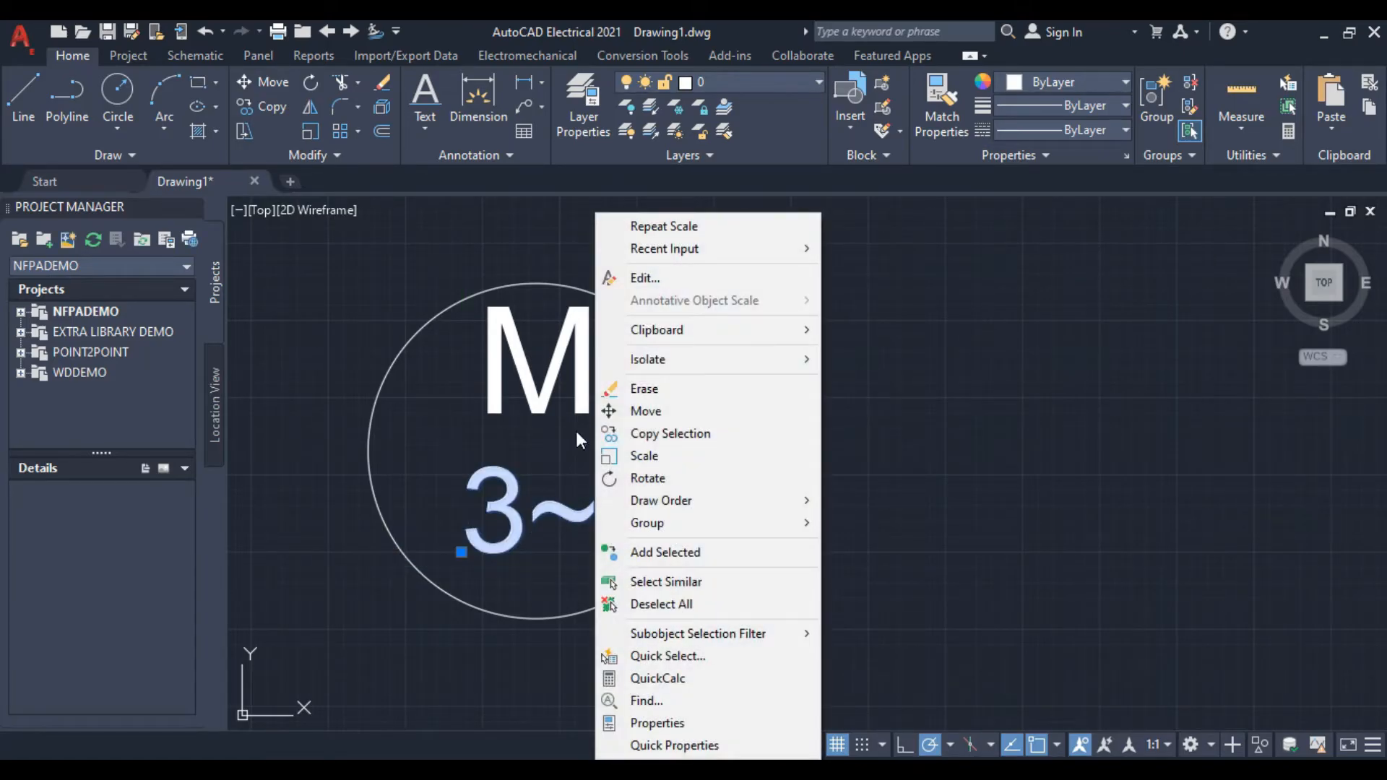
pyautogui.click(639, 412)
pyautogui.click(494, 505)
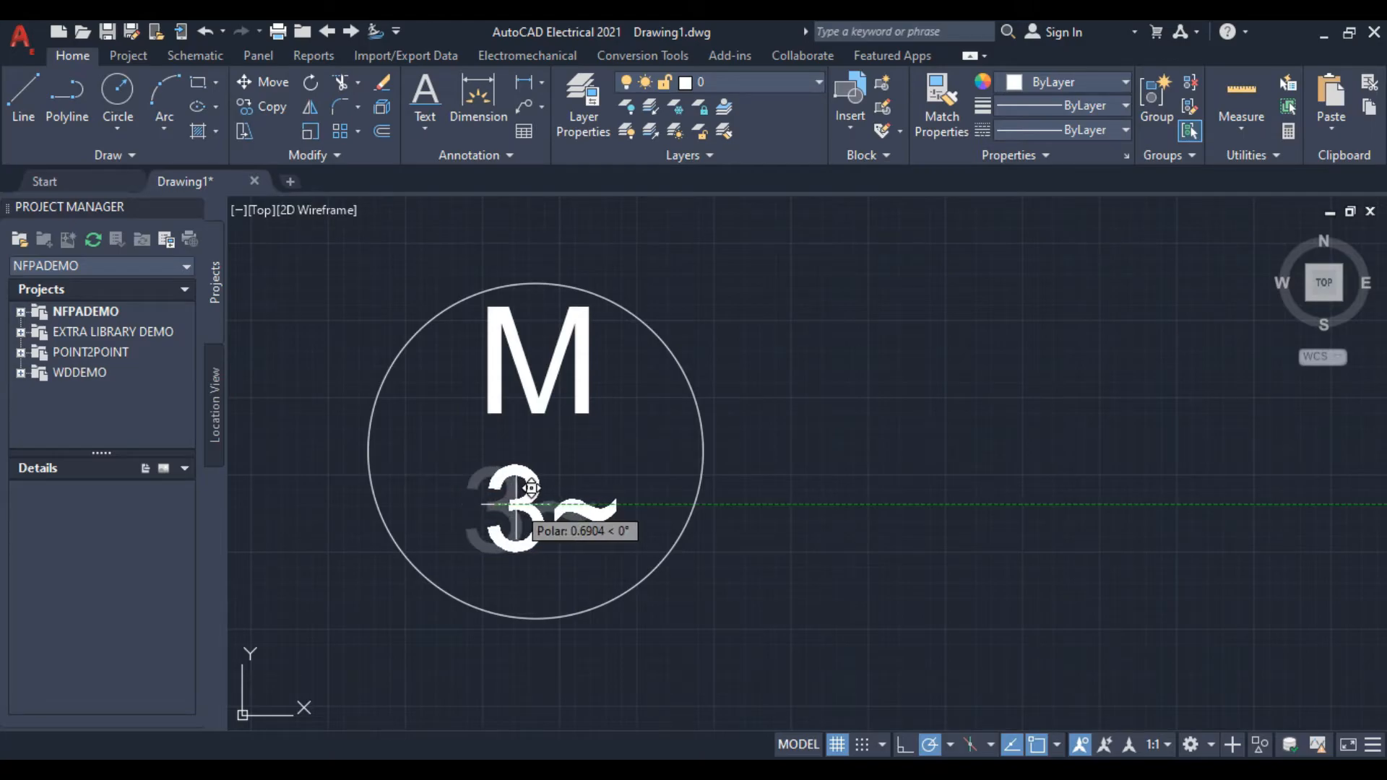
pyautogui.click(535, 504)
# Copy the whole motor symbol from its circle centre to a point below the switch, aligned with the middle supply wire
pyautogui.scroll(-3, 573, 465)
pyautogui.click(426, 332)
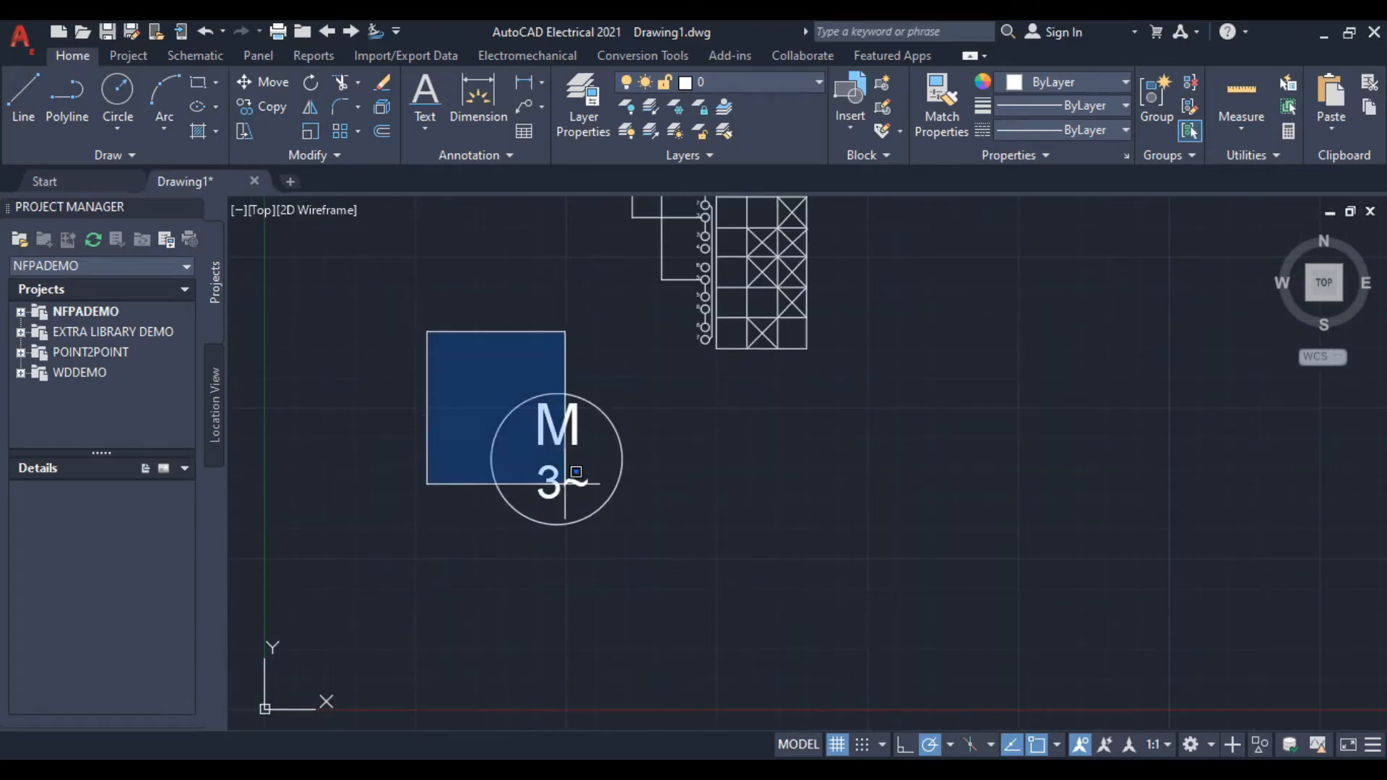
pyautogui.click(645, 558)
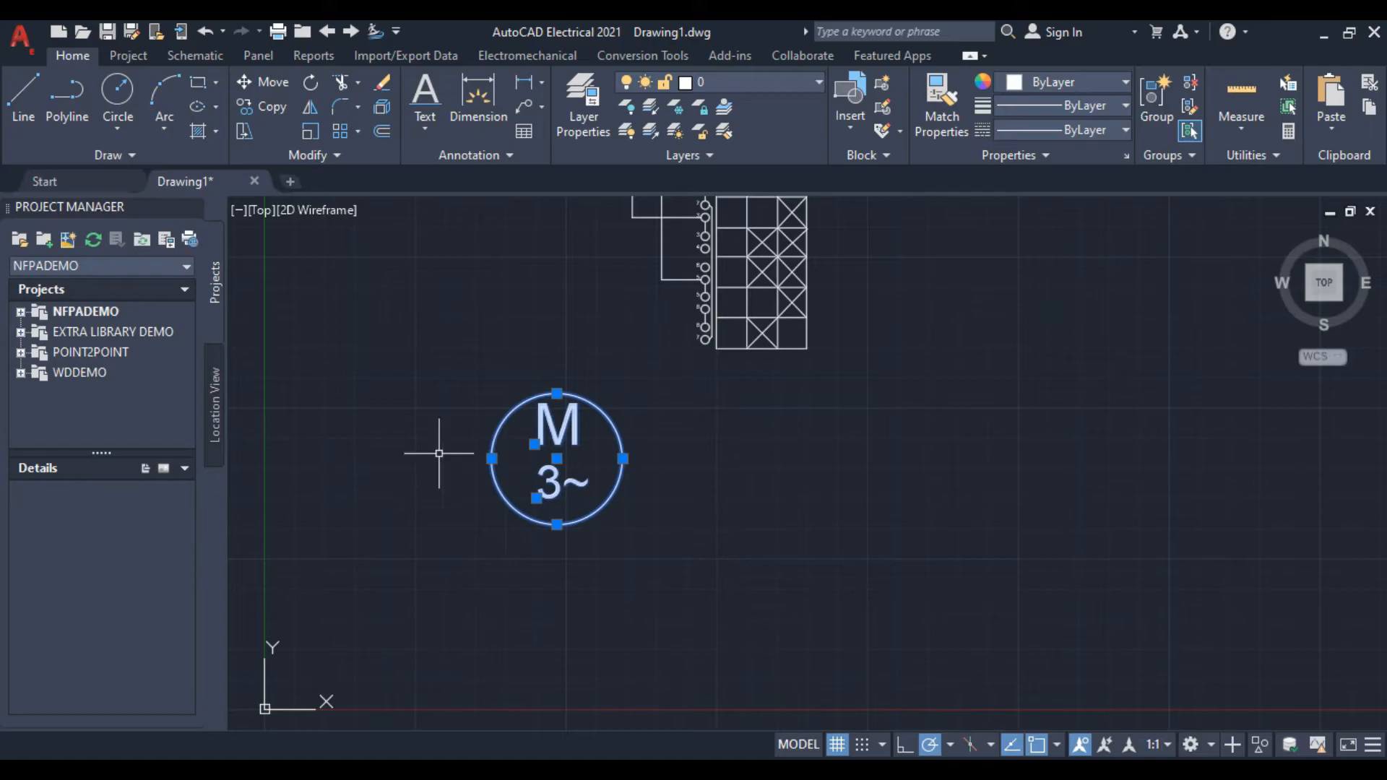
pyautogui.rightClick(454, 292)
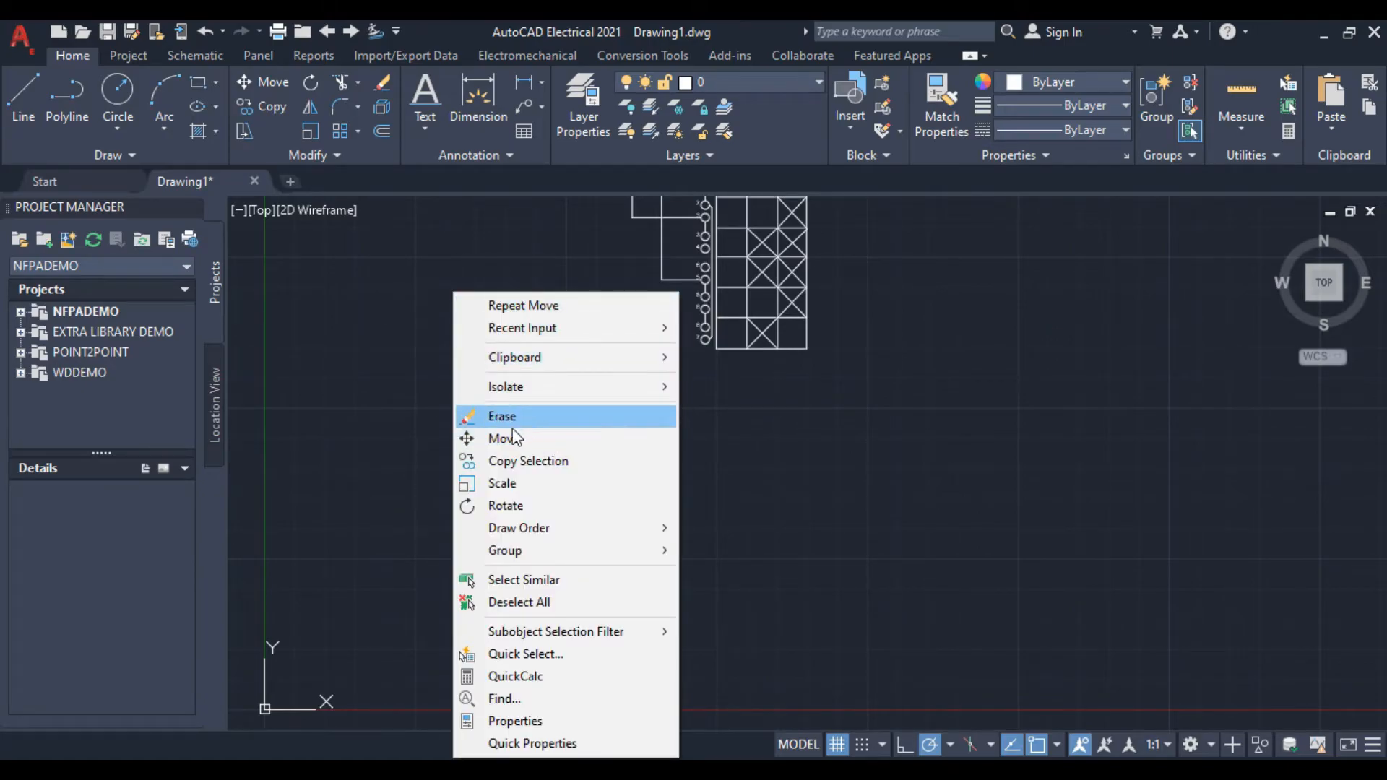
pyautogui.click(520, 461)
pyautogui.click(557, 459)
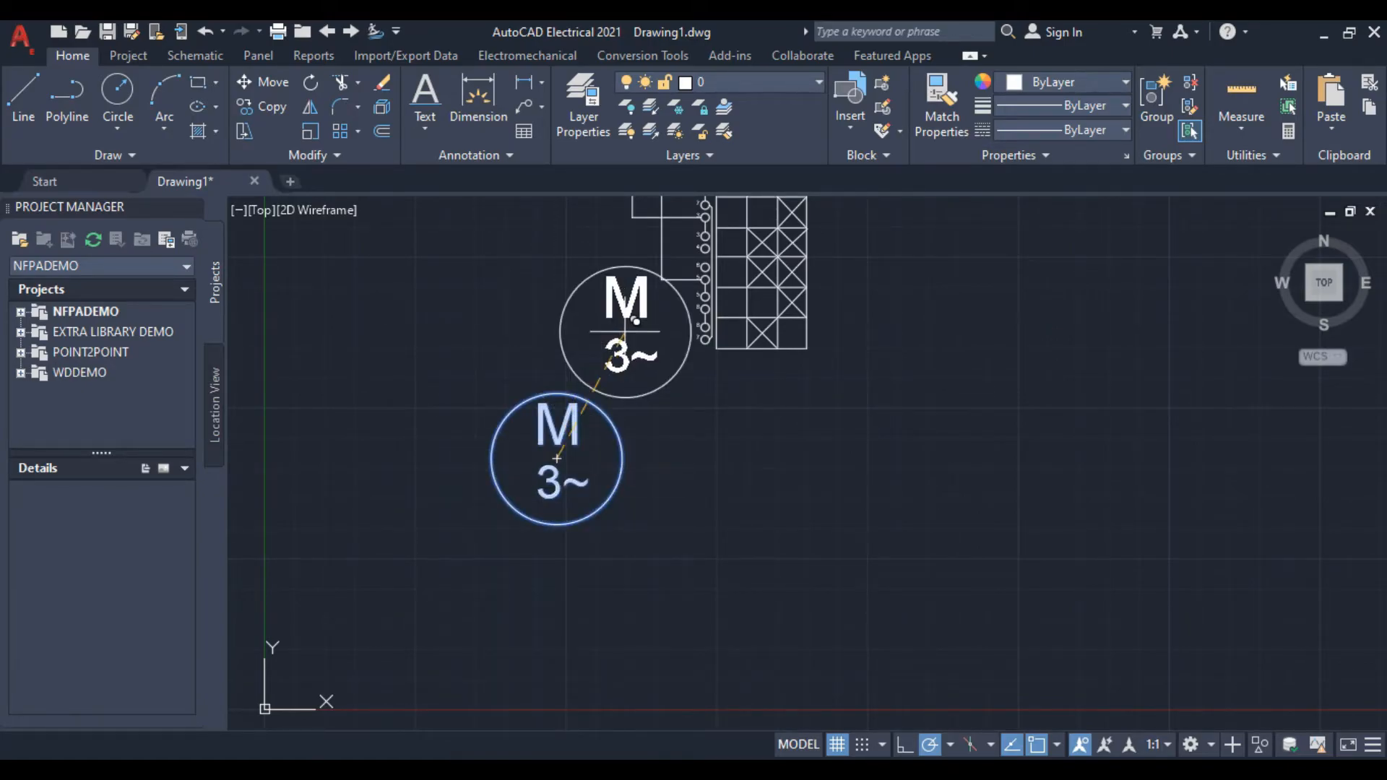
pyautogui.moveTo(659, 291); pyautogui.dragTo(636, 401, button='middle')
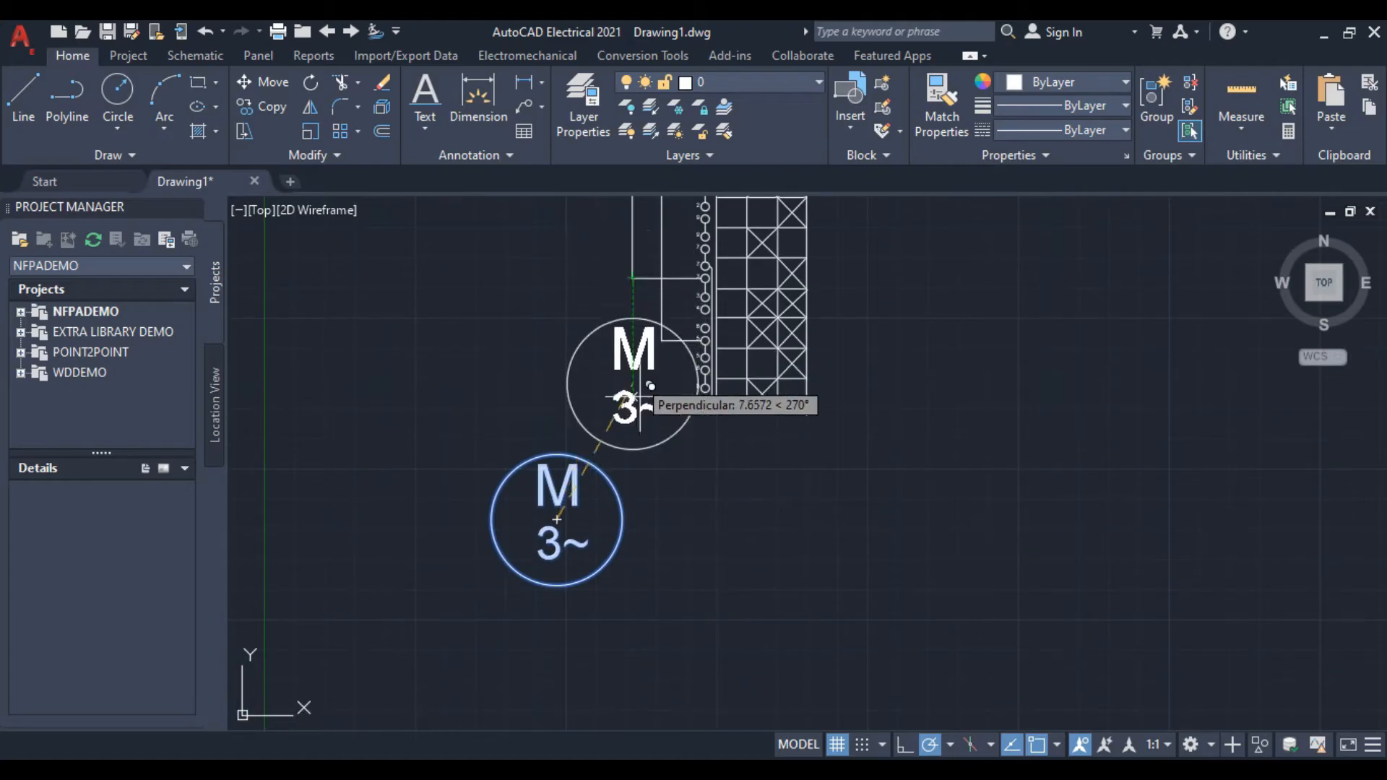
pyautogui.click(633, 589)
pyautogui.rightClick(829, 519)
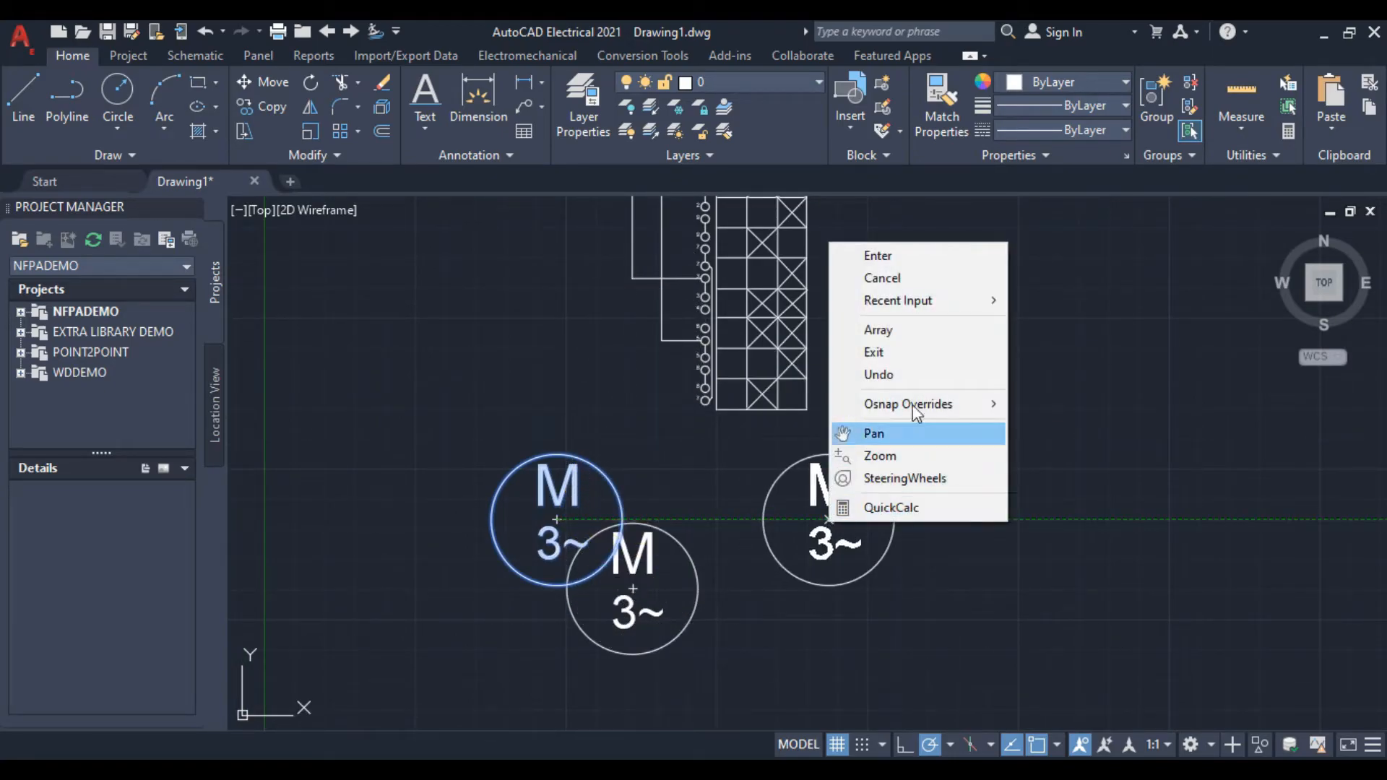
pyautogui.click(887, 352)
# Erase the original motor symbol, including its circle, M and 3~ texts, keeping the aligned copy
pyautogui.click(579, 494)
pyautogui.click(553, 490)
pyautogui.click(552, 543)
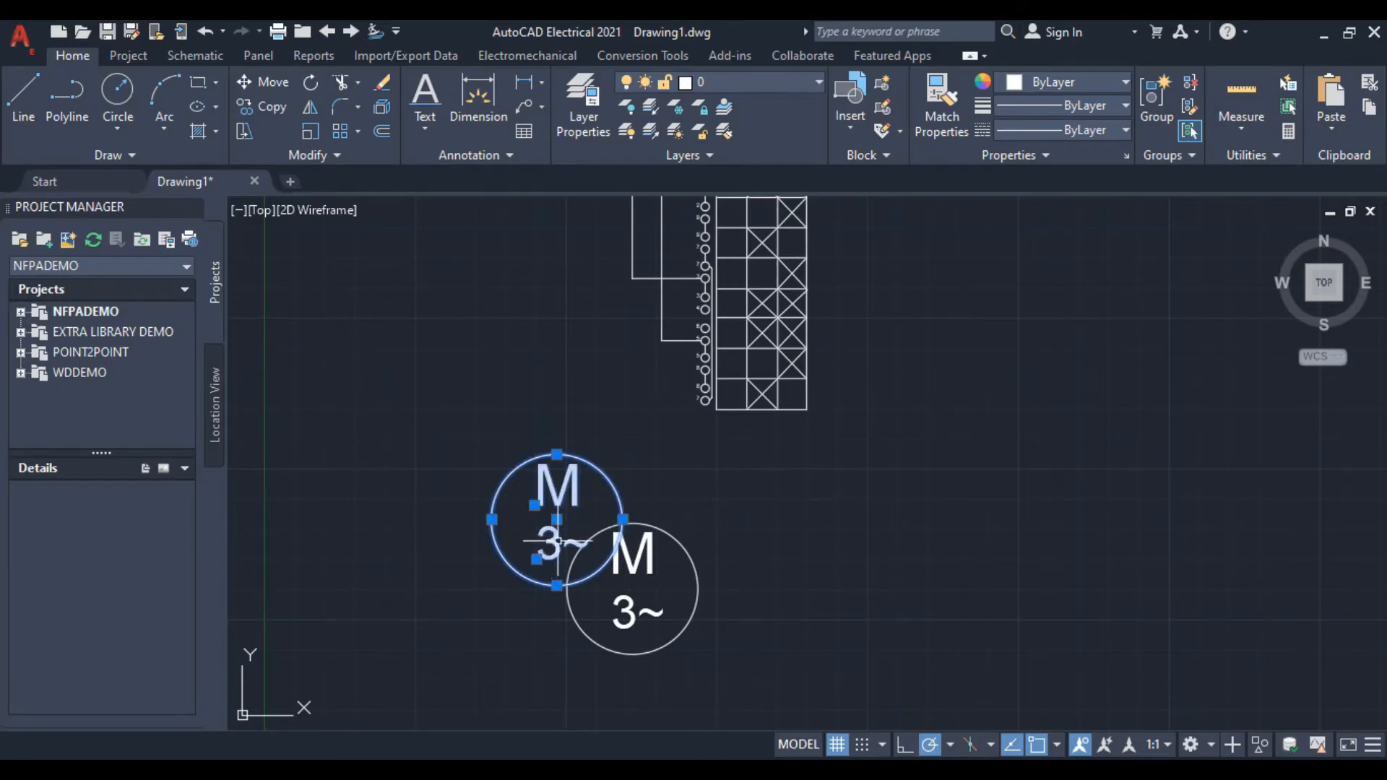
pyautogui.rightClick(433, 497)
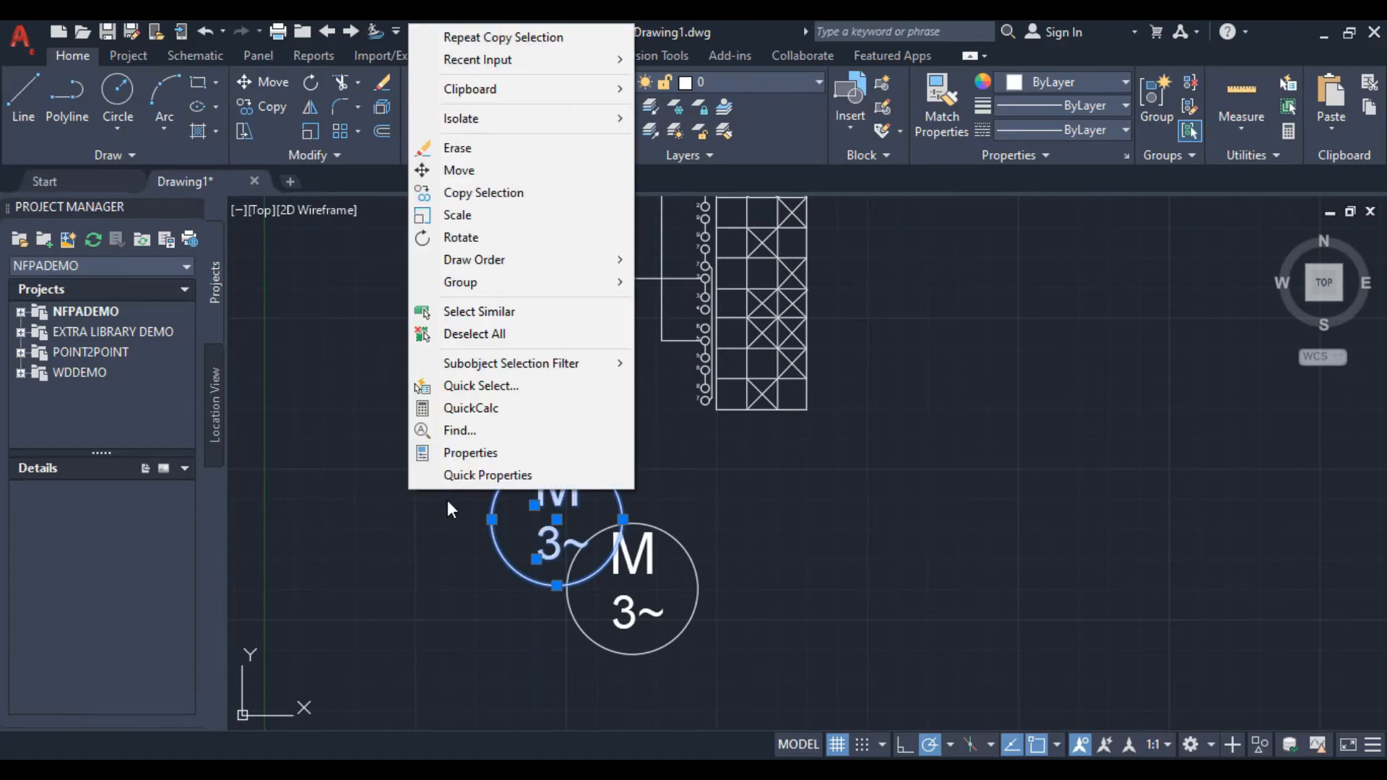
pyautogui.click(462, 148)
pyautogui.scroll(-2, 519, 507)
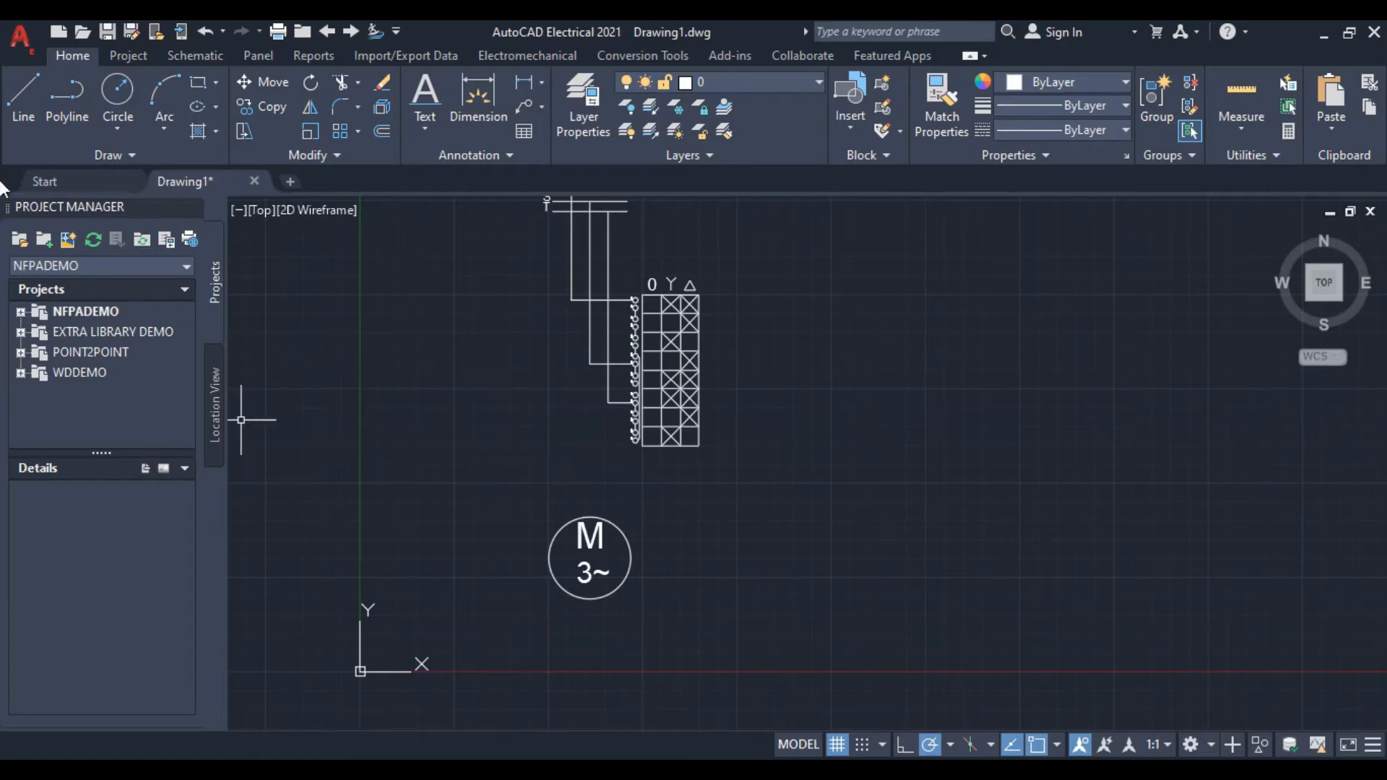
# Draw a wire from the lower terminal 2 left to the terminal 1 supply wire's alignment, then down to the motor circle
pyautogui.scroll(2, 575, 379)
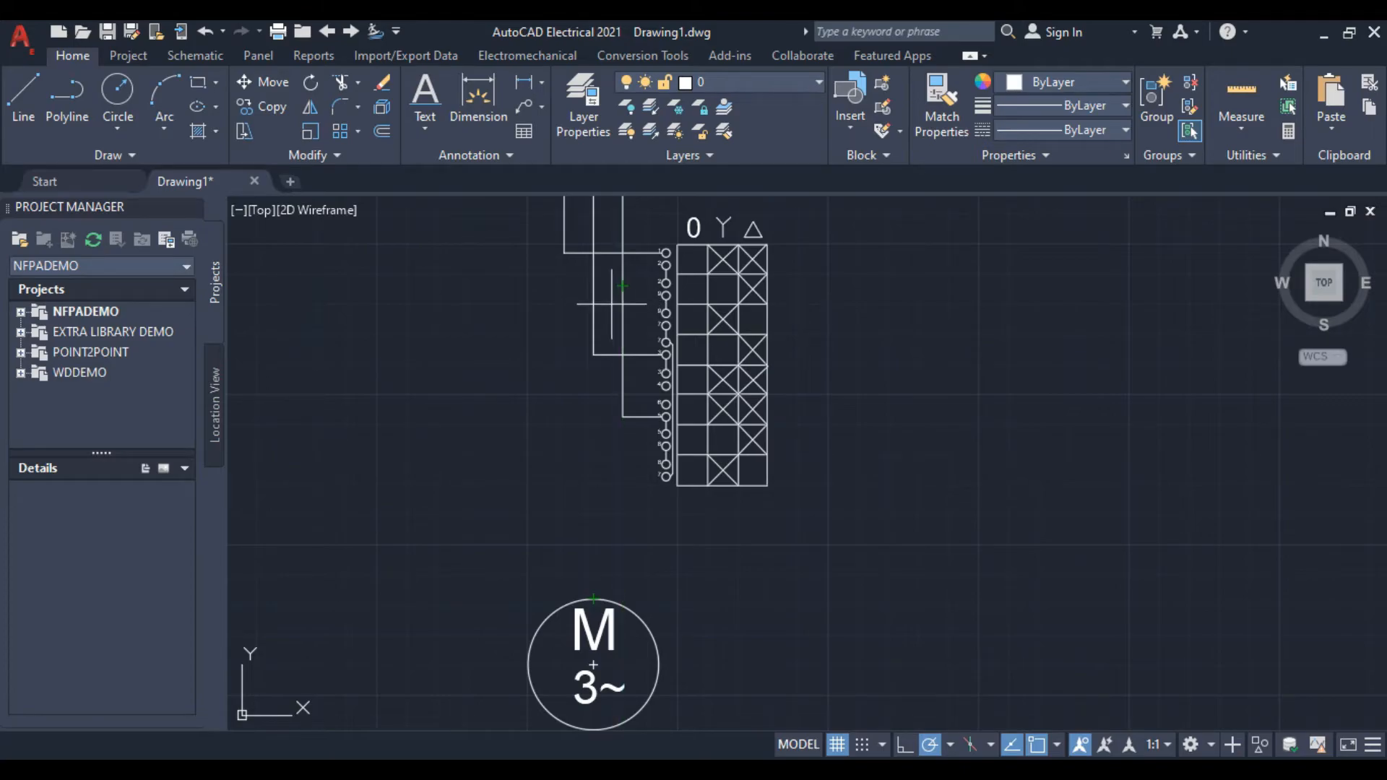
pyautogui.scroll(4, 665, 286)
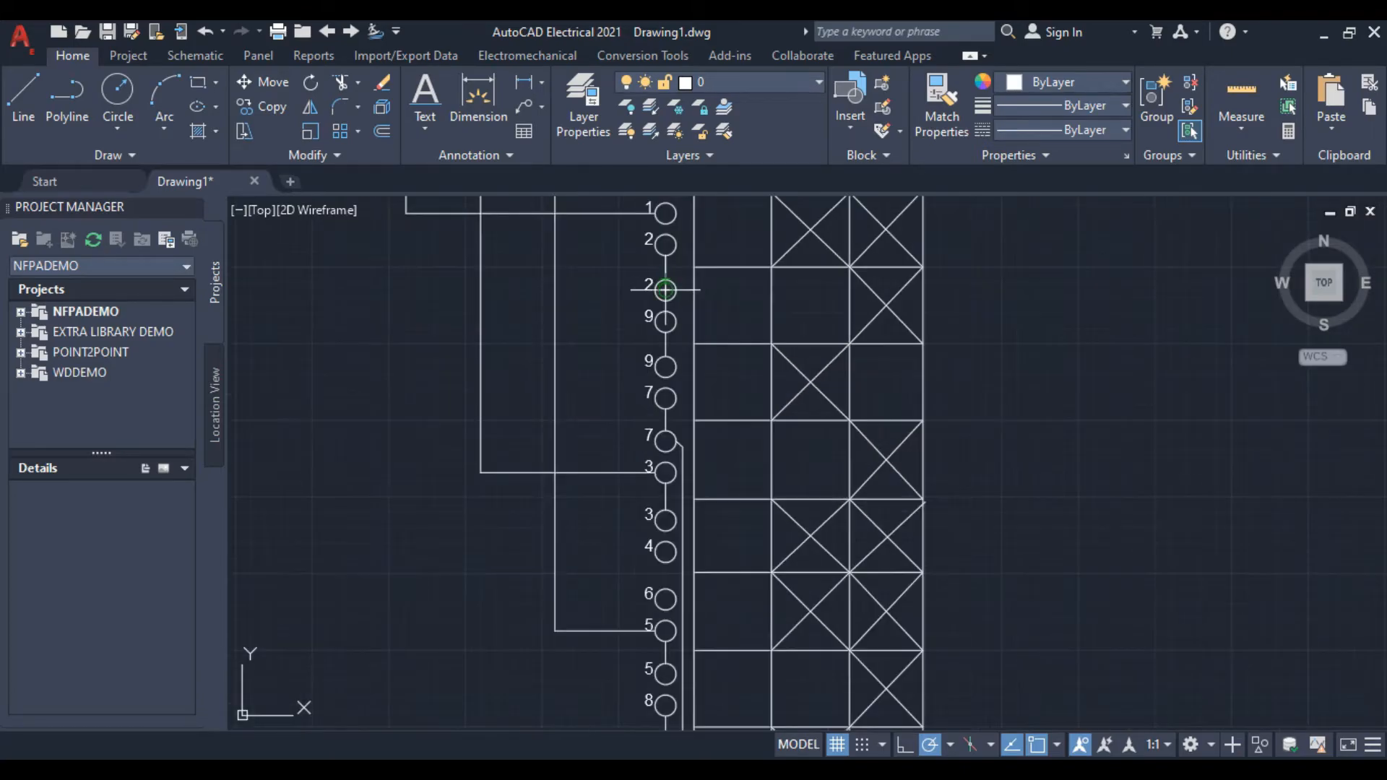
pyautogui.click(655, 290)
pyautogui.scroll(-4, 481, 294)
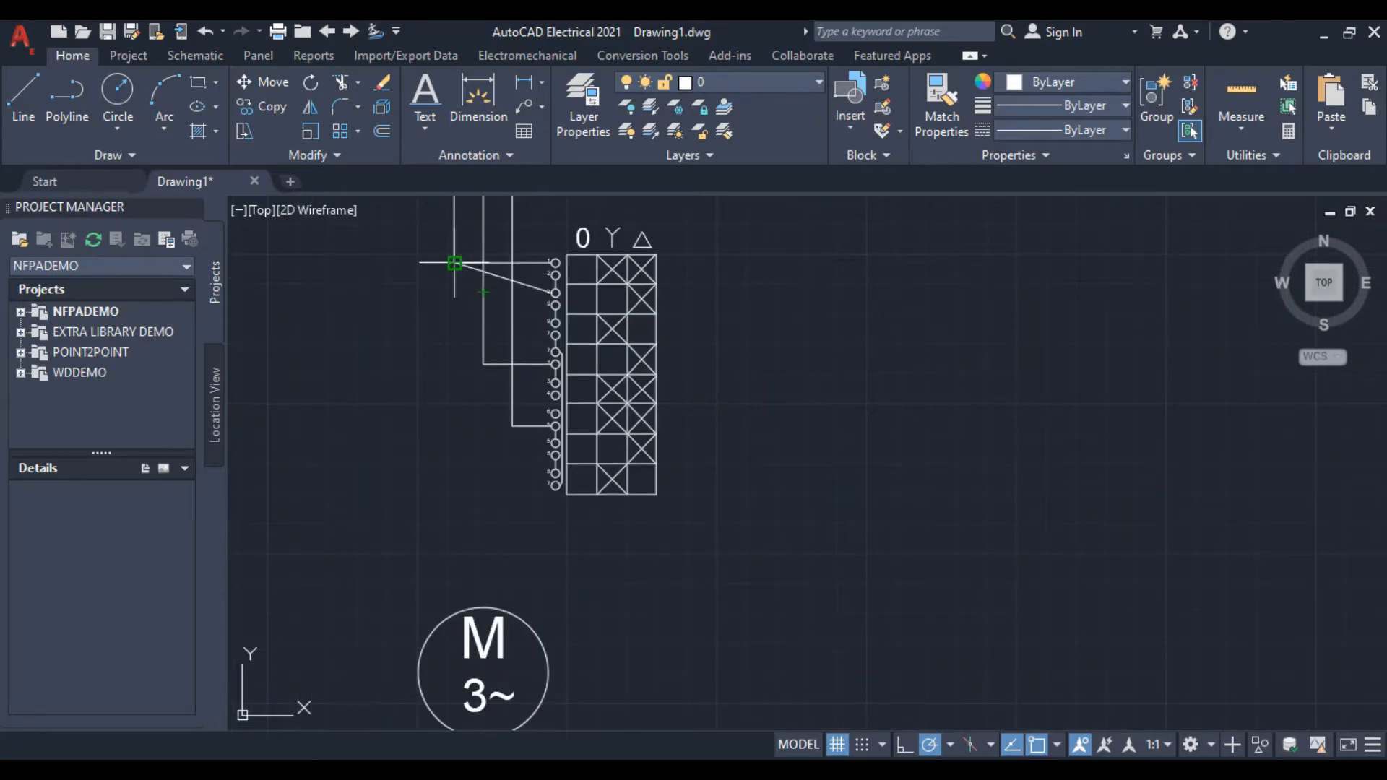
pyautogui.click(454, 293)
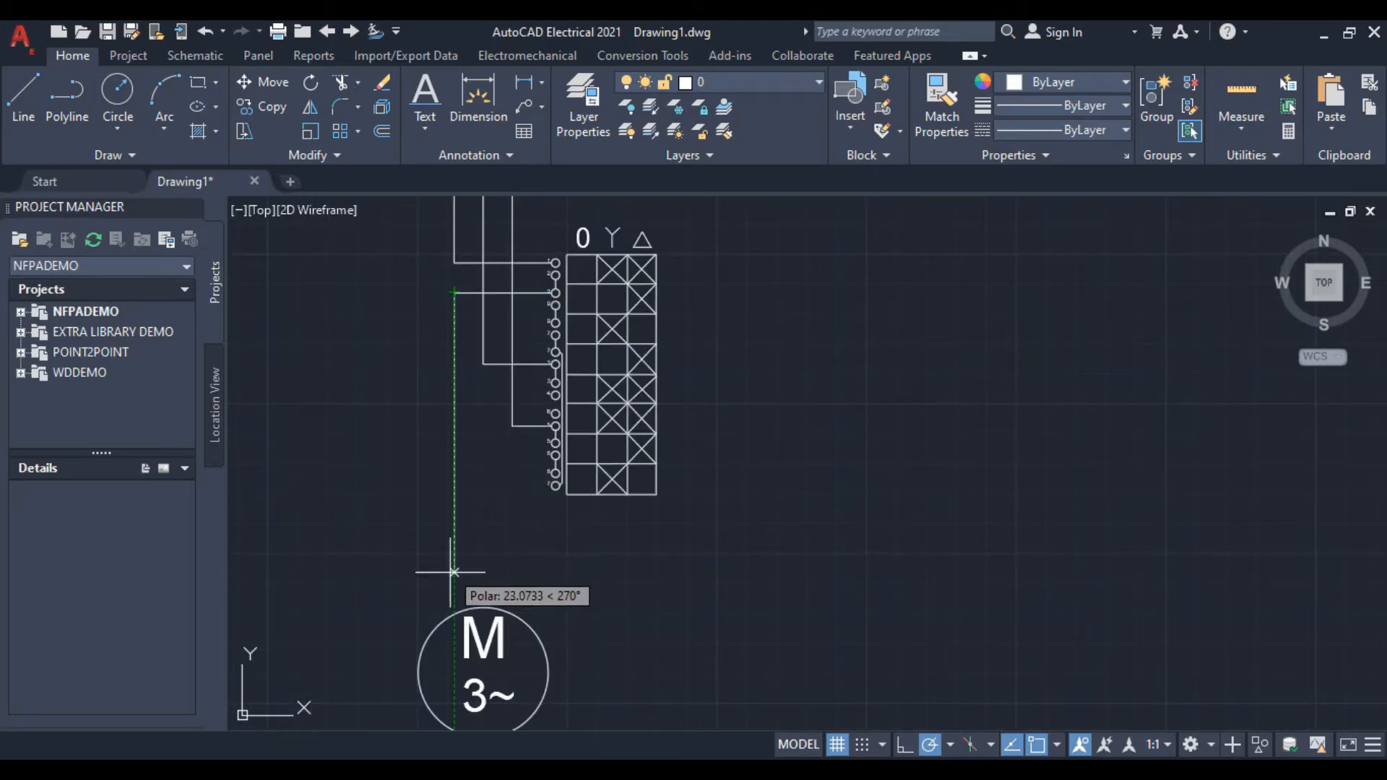
pyautogui.click(454, 611)
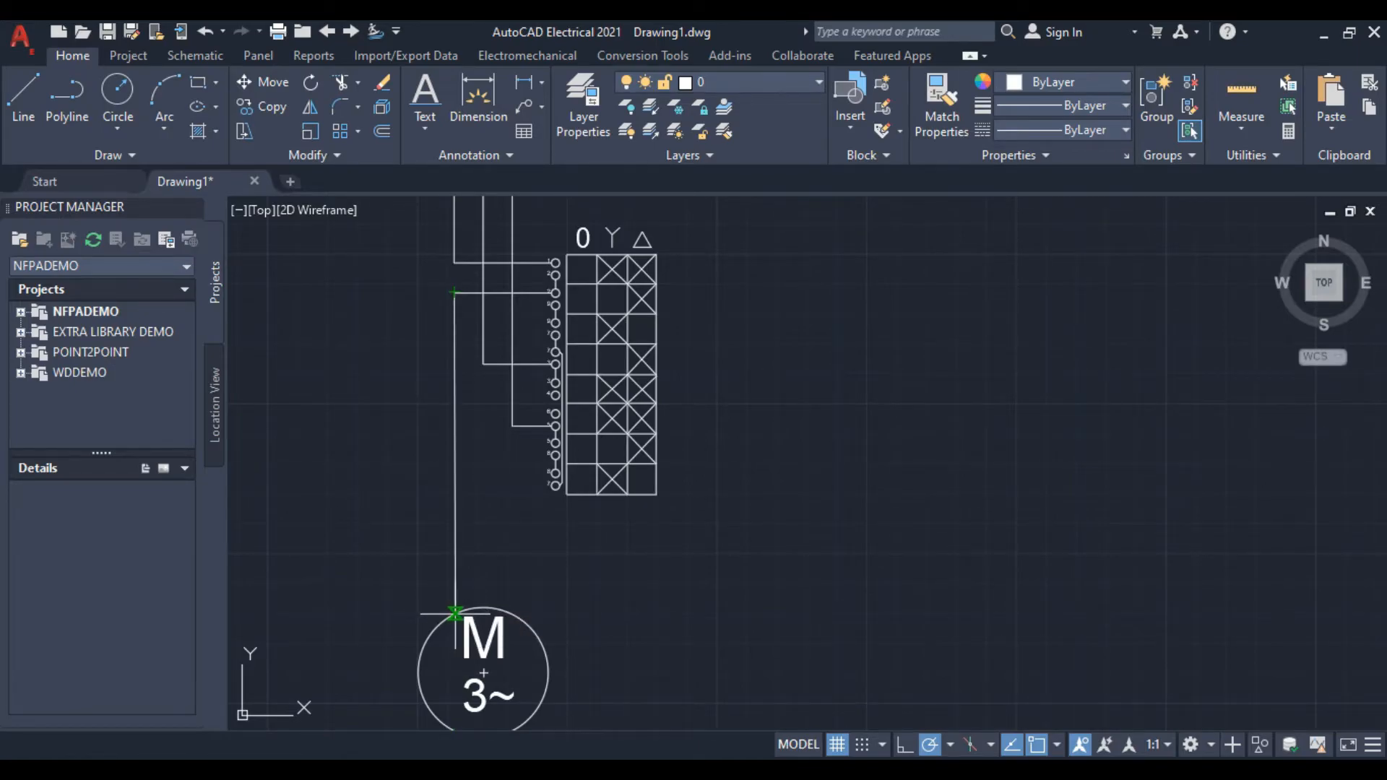
pyautogui.rightClick(386, 458)
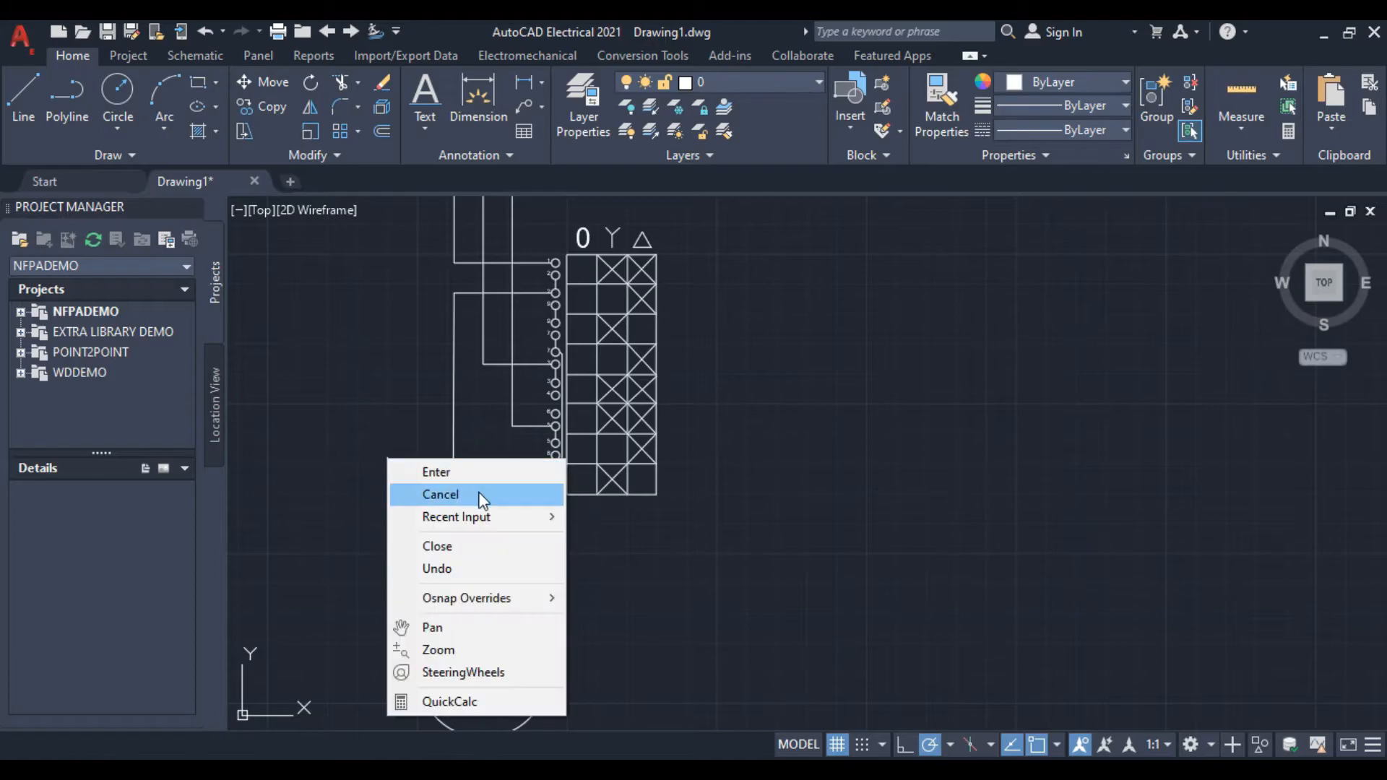
pyautogui.click(475, 493)
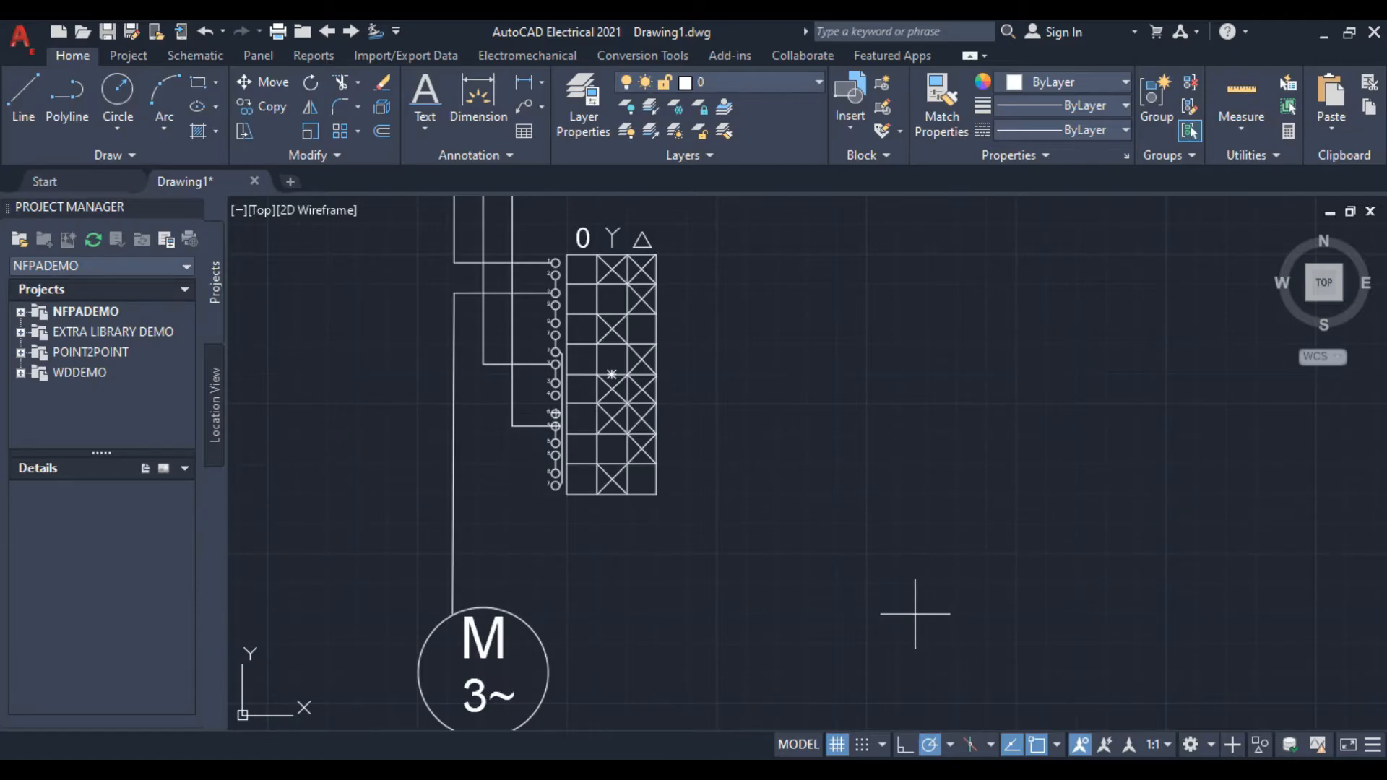
# Draw a wire from terminal 4 left to the middle supply wire's alignment, then down to the top of the motor circle
pyautogui.scroll(2, 567, 361)
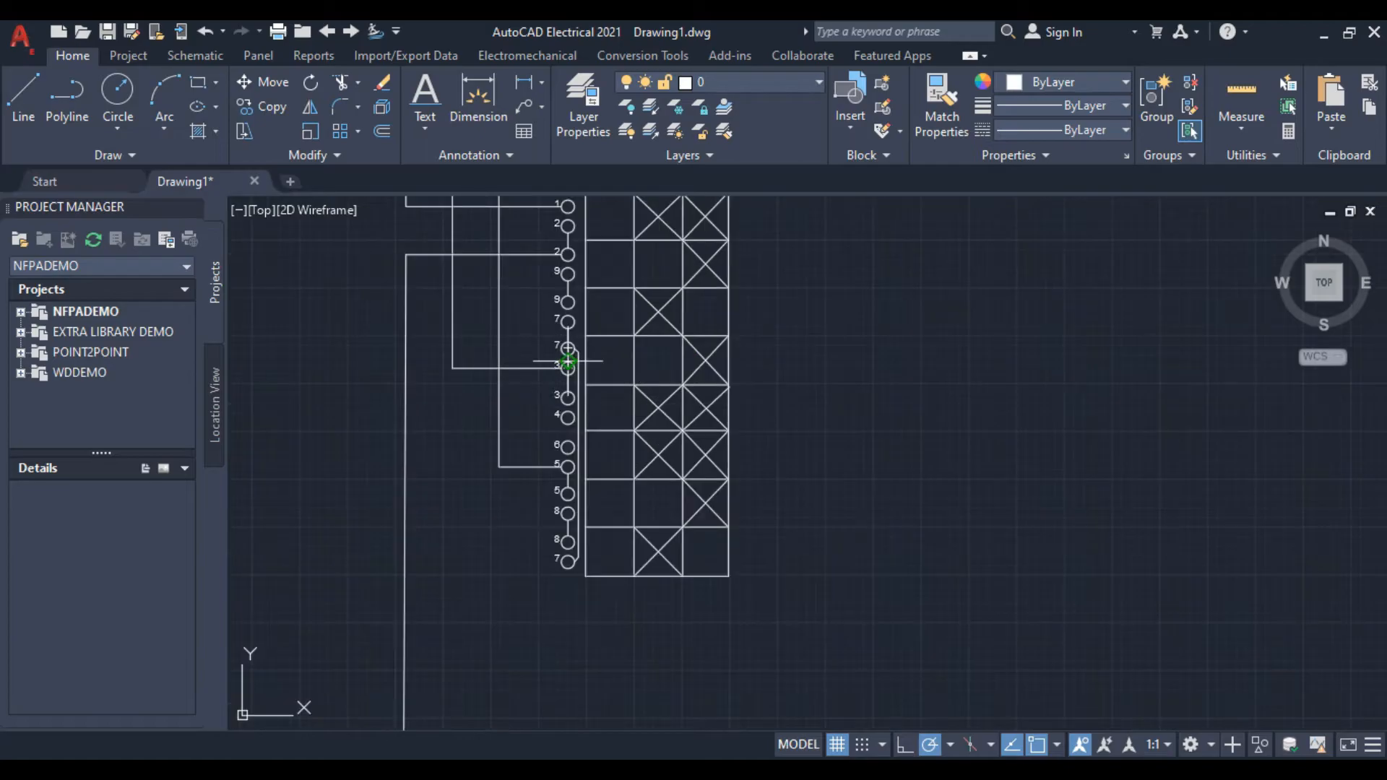
pyautogui.moveTo(543, 317); pyautogui.dragTo(550, 335, button='middle')
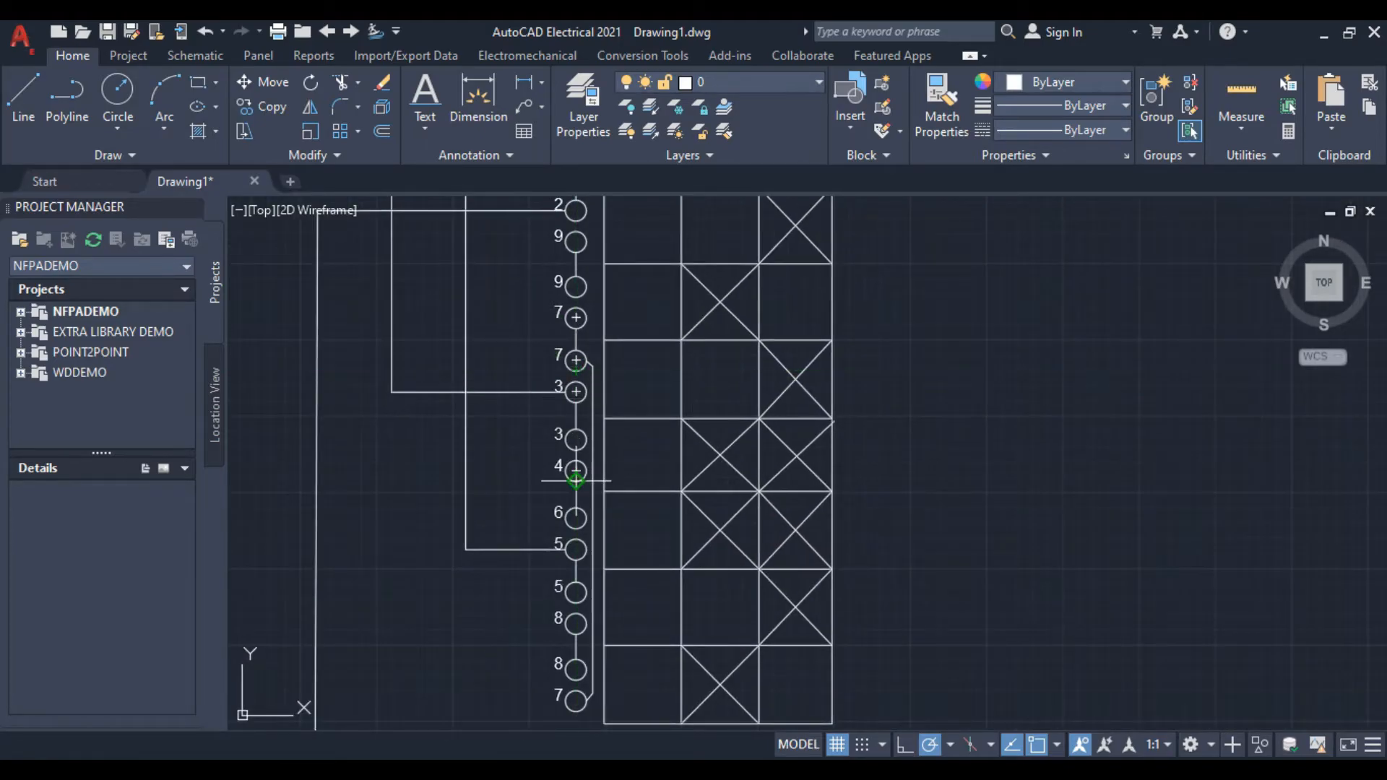
pyautogui.scroll(-1, 568, 471)
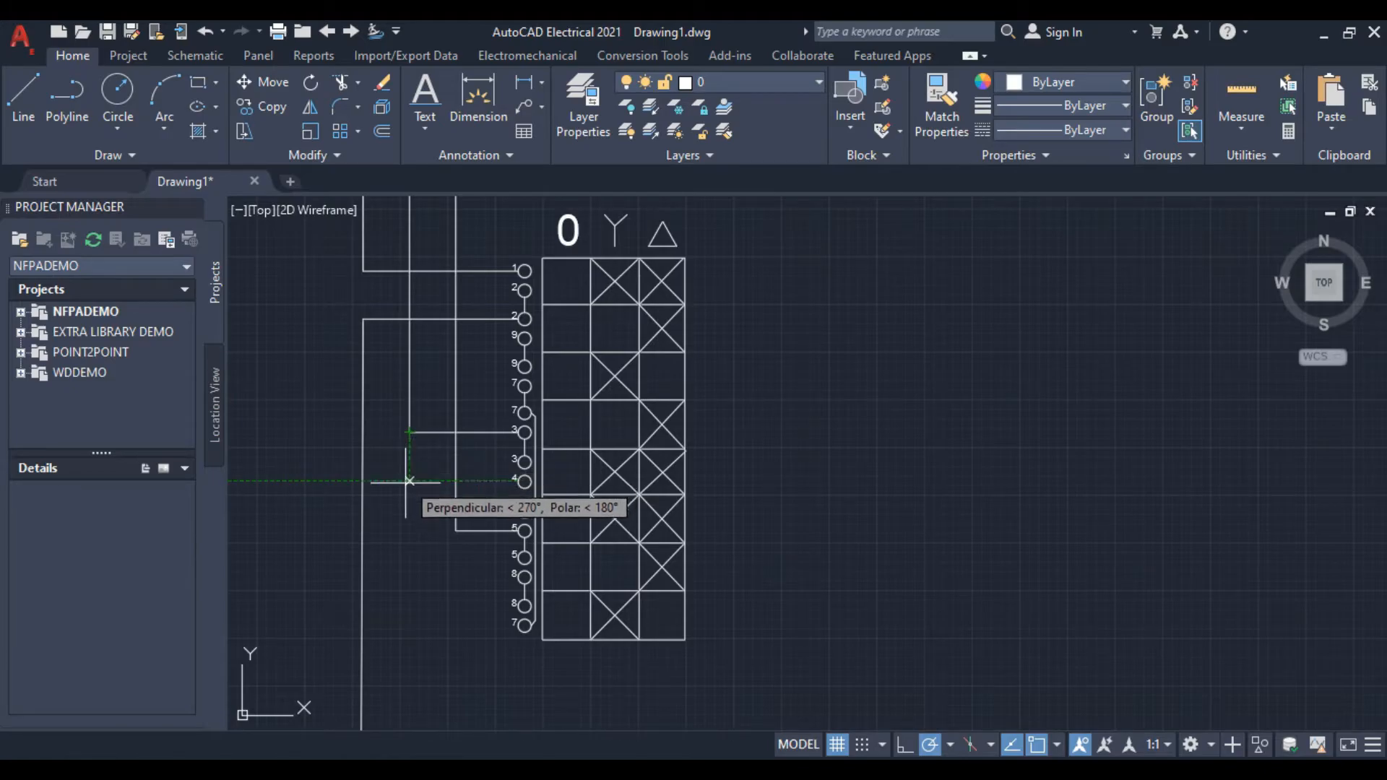
pyautogui.click(410, 481)
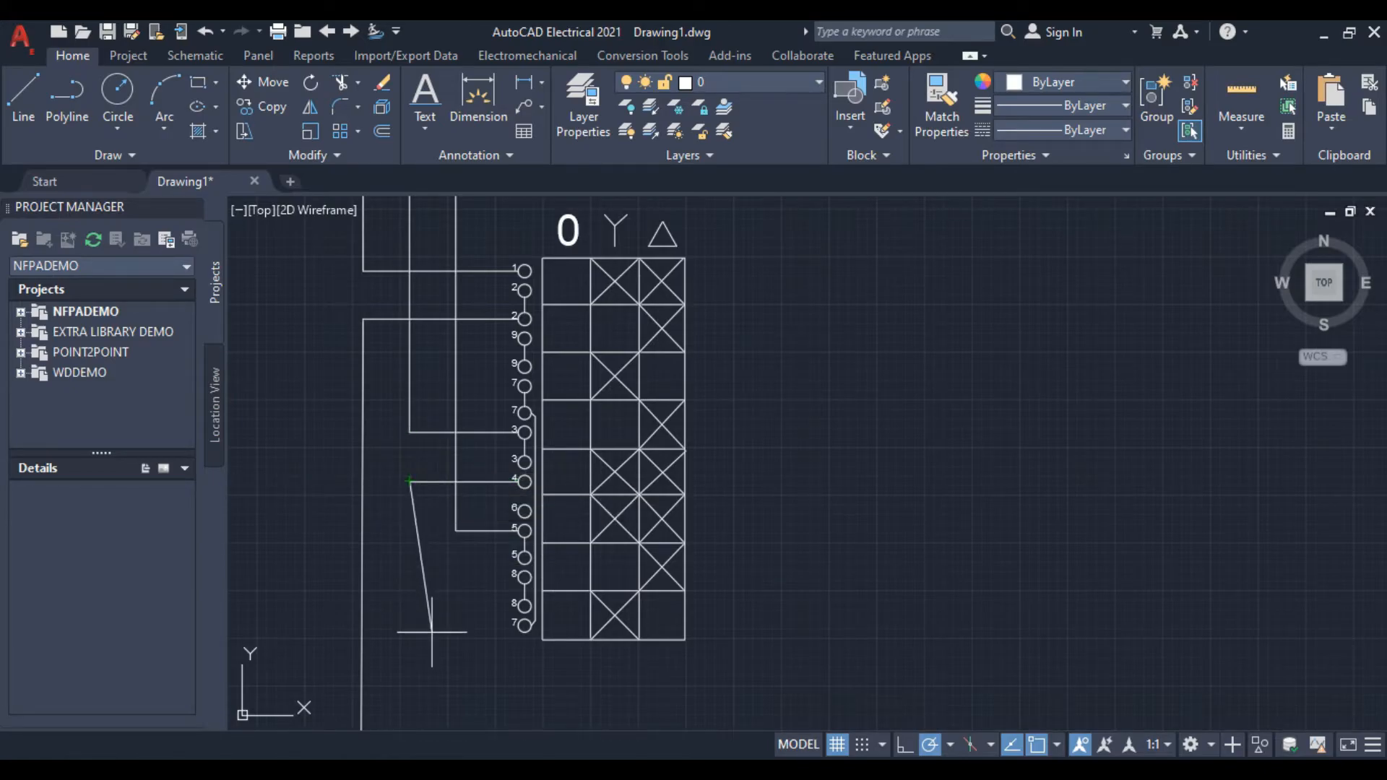
pyautogui.scroll(-2, 432, 632)
pyautogui.moveTo(418, 624); pyautogui.dragTo(418, 349, button='middle')
pyautogui.click(418, 475)
pyautogui.rightClick(375, 350)
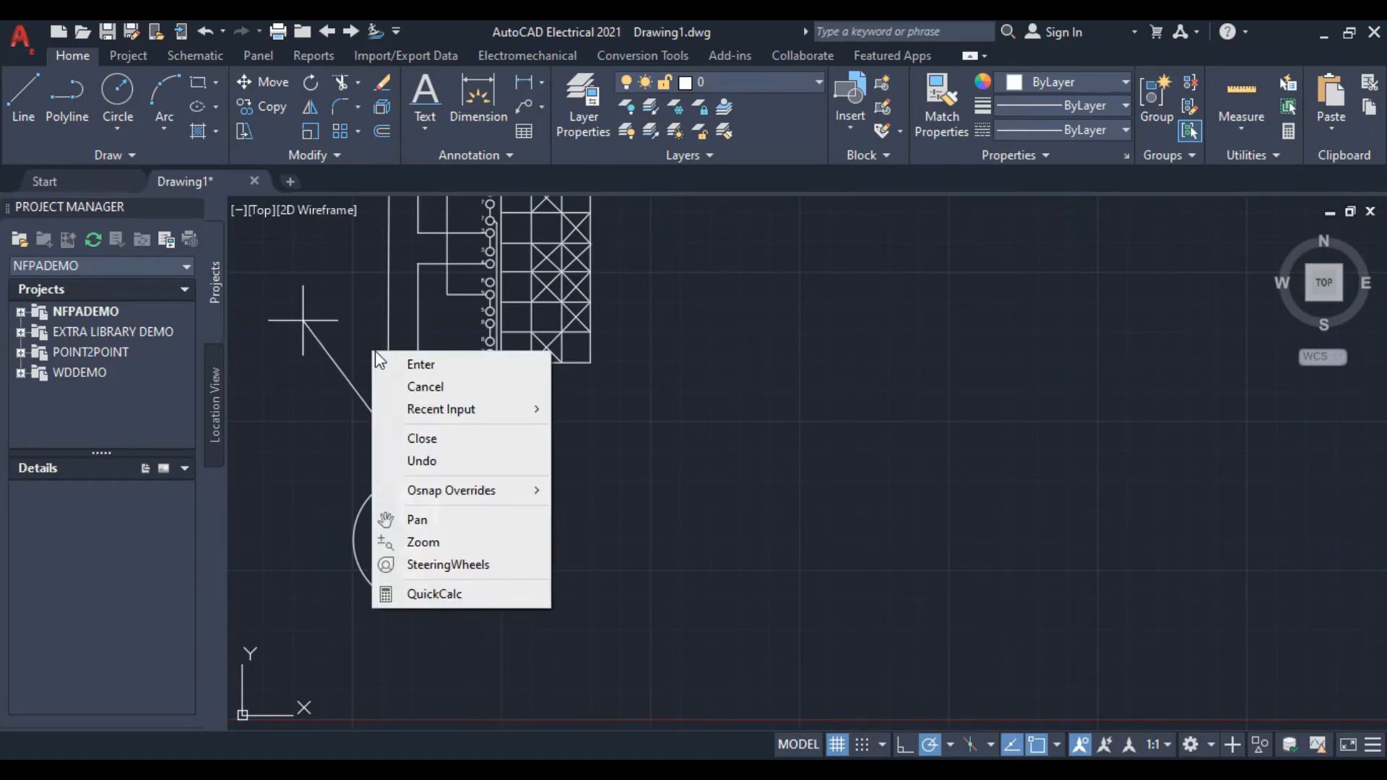
pyautogui.click(420, 387)
pyautogui.moveTo(419, 390); pyautogui.dragTo(470, 482, button='middle')
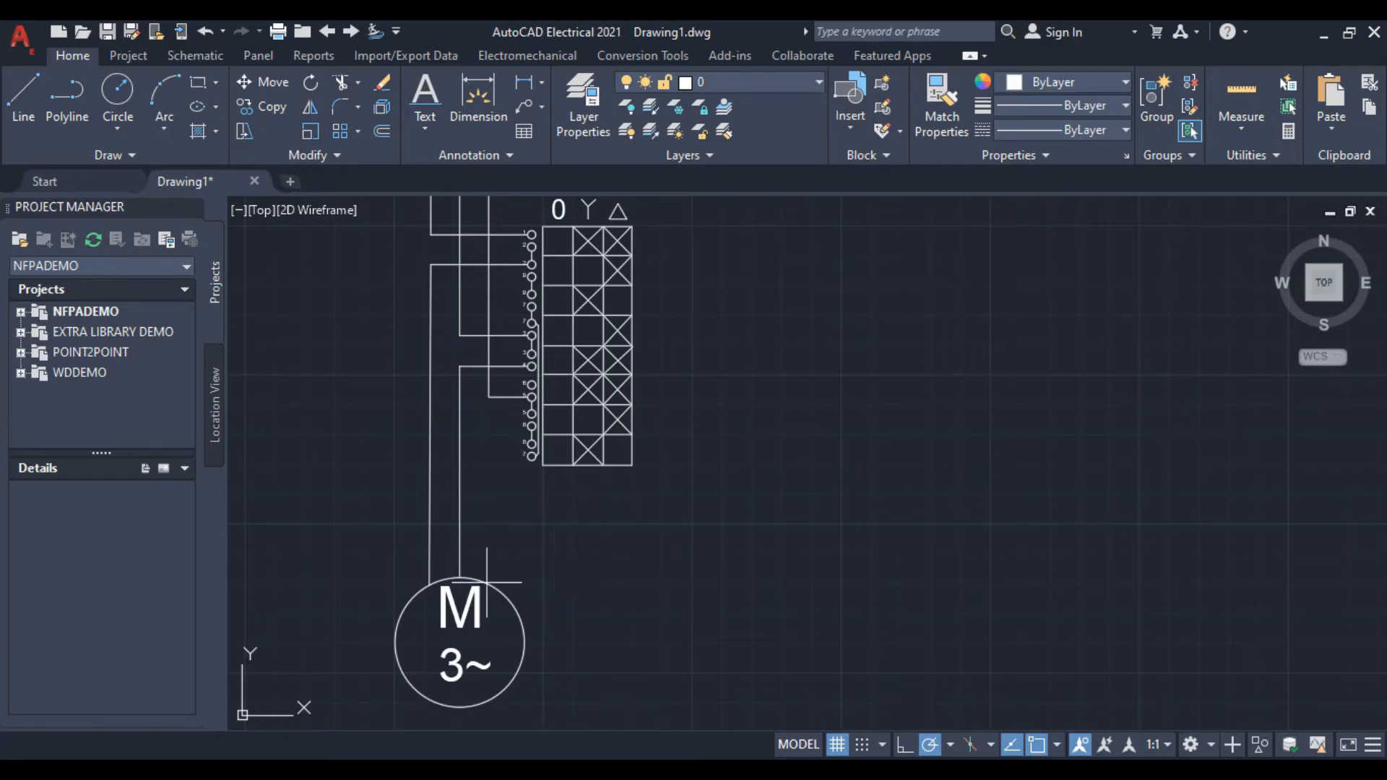
# Draw a wire from terminal 6 left just past the terminal 5 supply wire, then down to the motor circle
pyautogui.scroll(4, 519, 391)
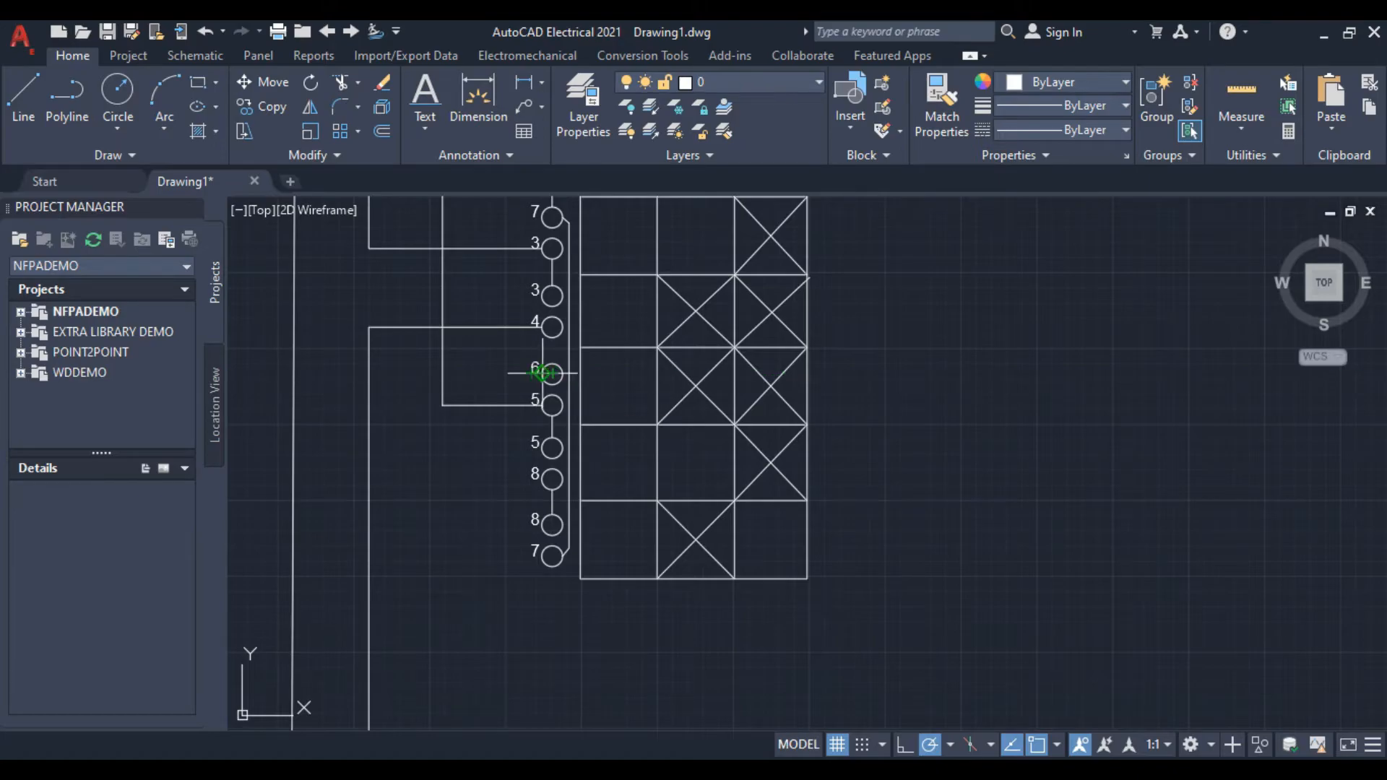
pyautogui.click(543, 373)
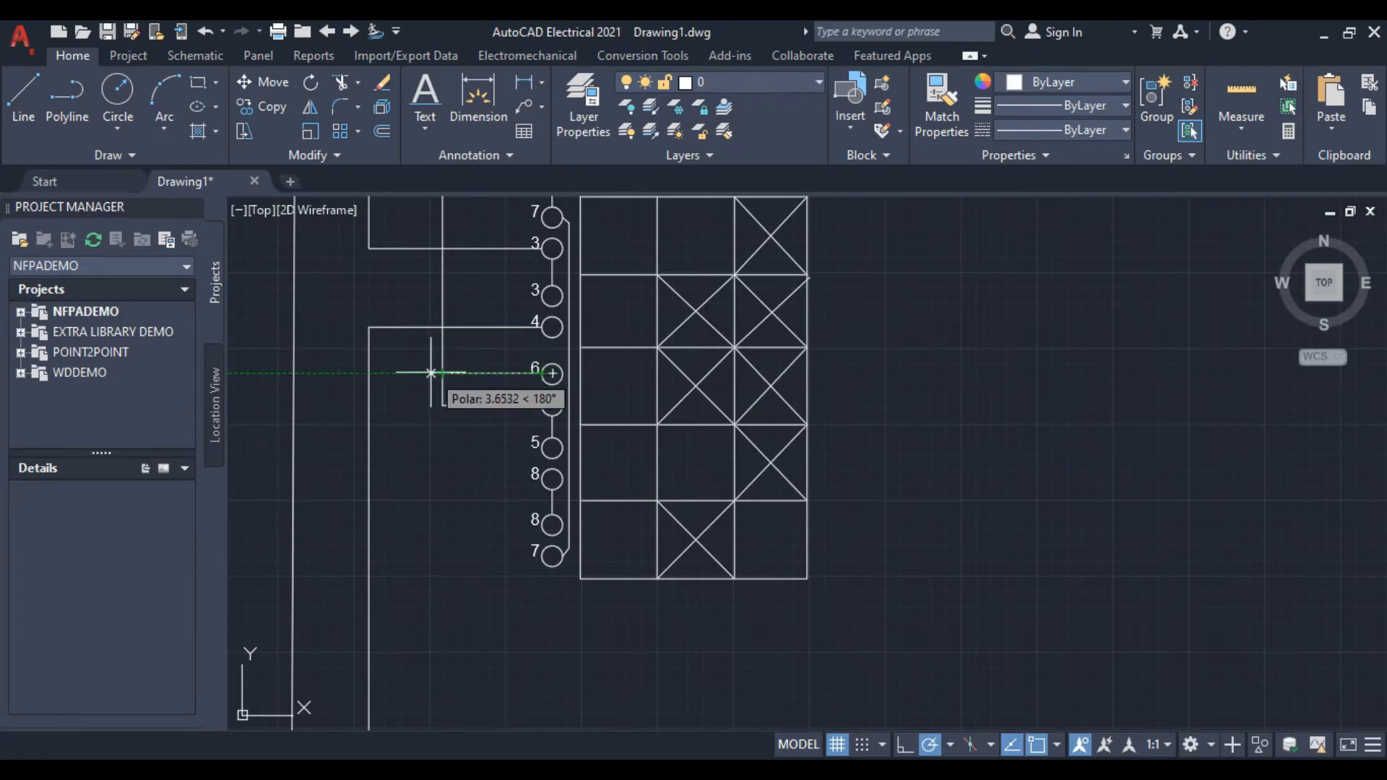
pyautogui.click(432, 373)
pyautogui.scroll(-5, 420, 605)
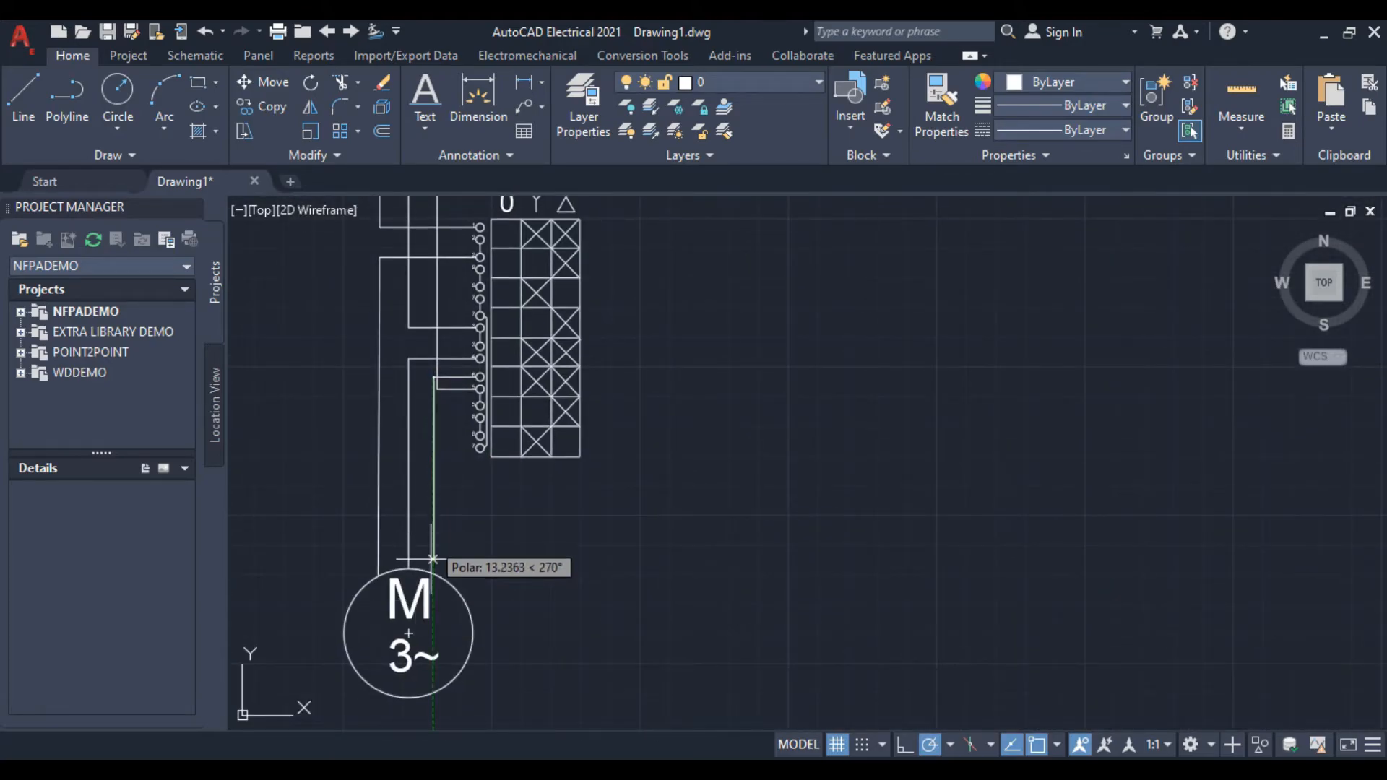
pyautogui.click(433, 573)
pyautogui.rightClick(323, 425)
pyautogui.click(399, 465)
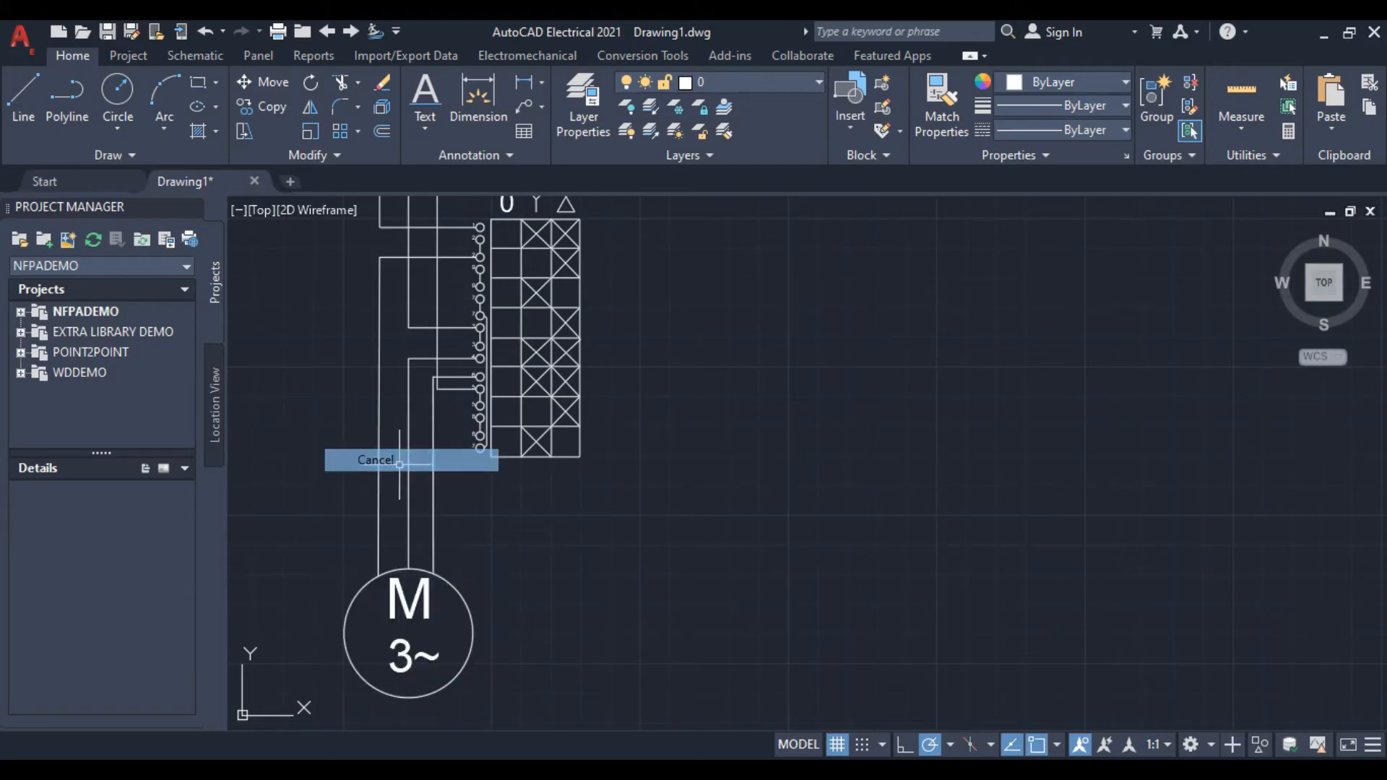
pyautogui.scroll(-2, 475, 471)
pyautogui.moveTo(475, 471); pyautogui.dragTo(559, 502, button='middle')
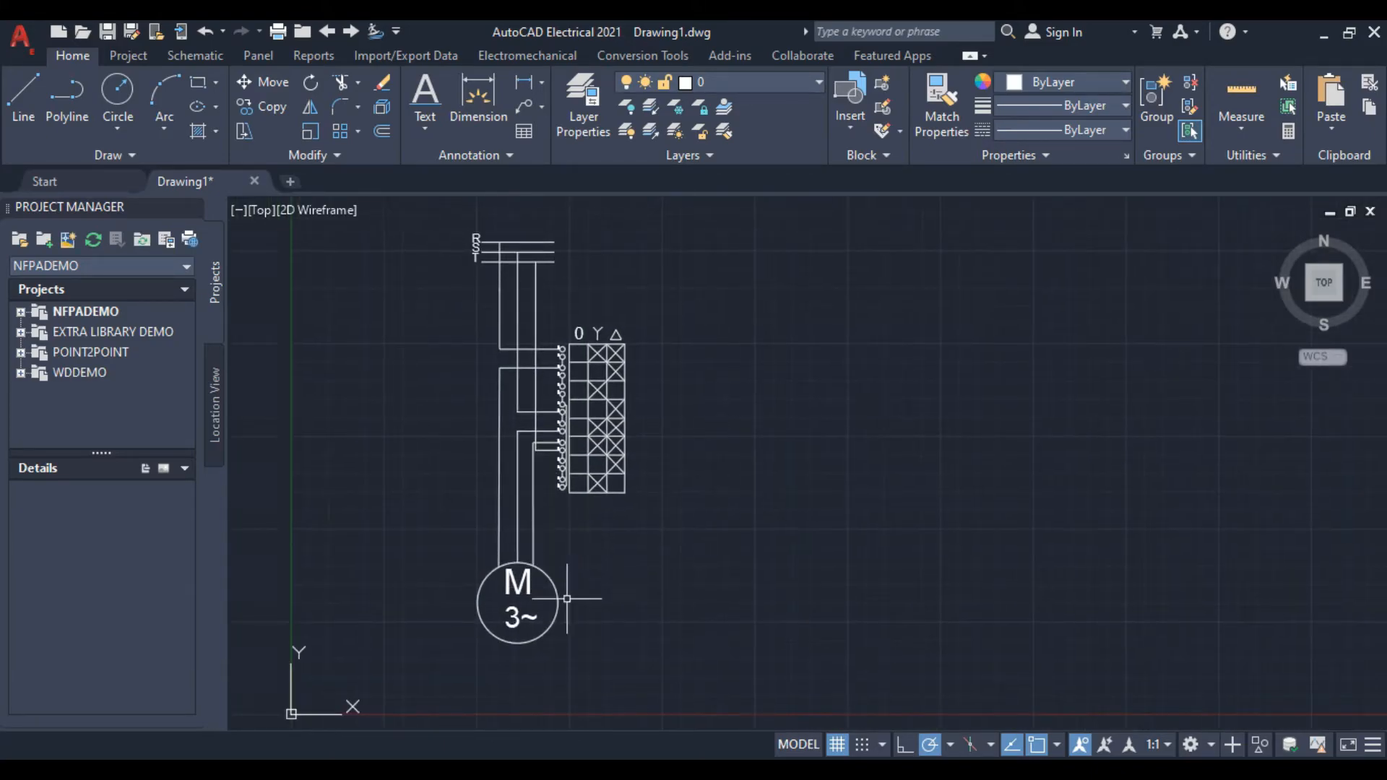
# Try shifting the vertical part of the terminal 6 motor wire slightly right, past the terminal 5 supply wire
pyautogui.scroll(2, 538, 542)
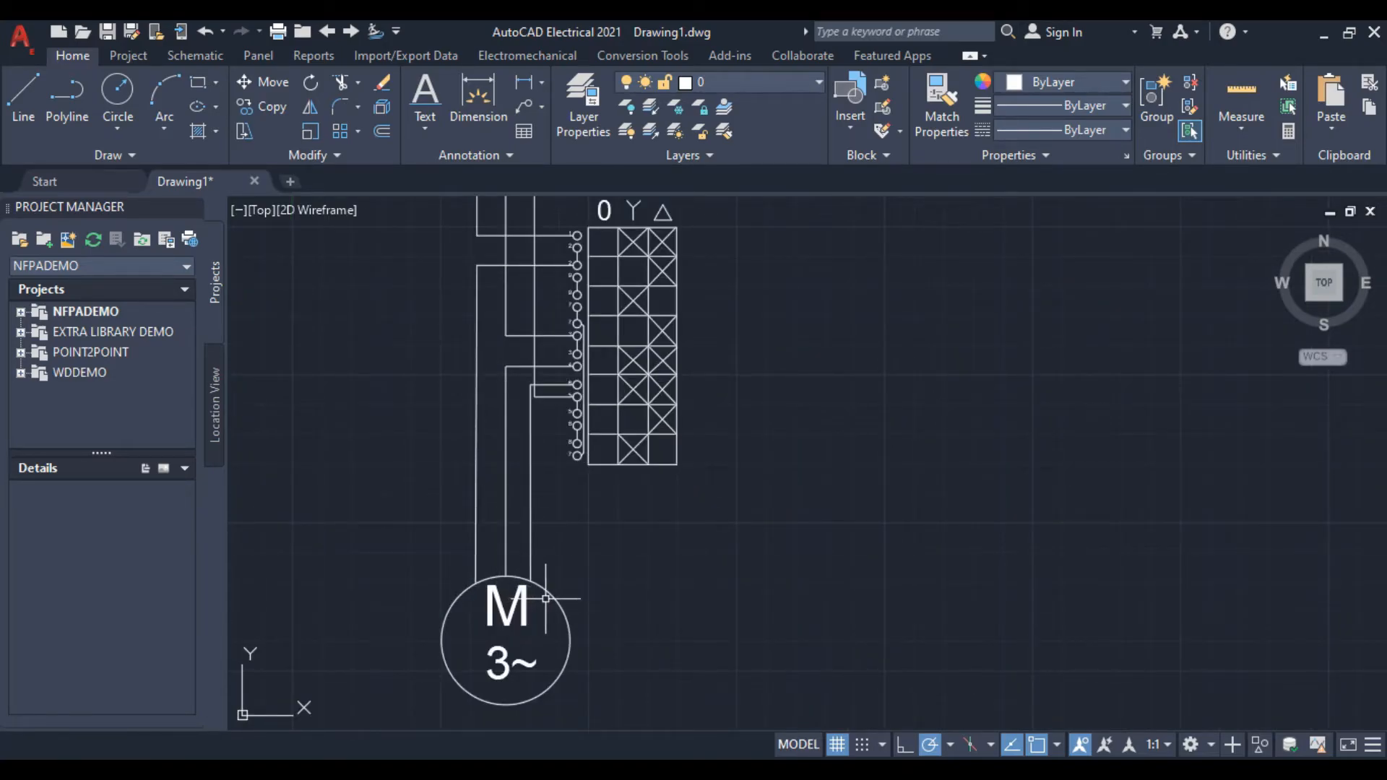
pyautogui.click(531, 443)
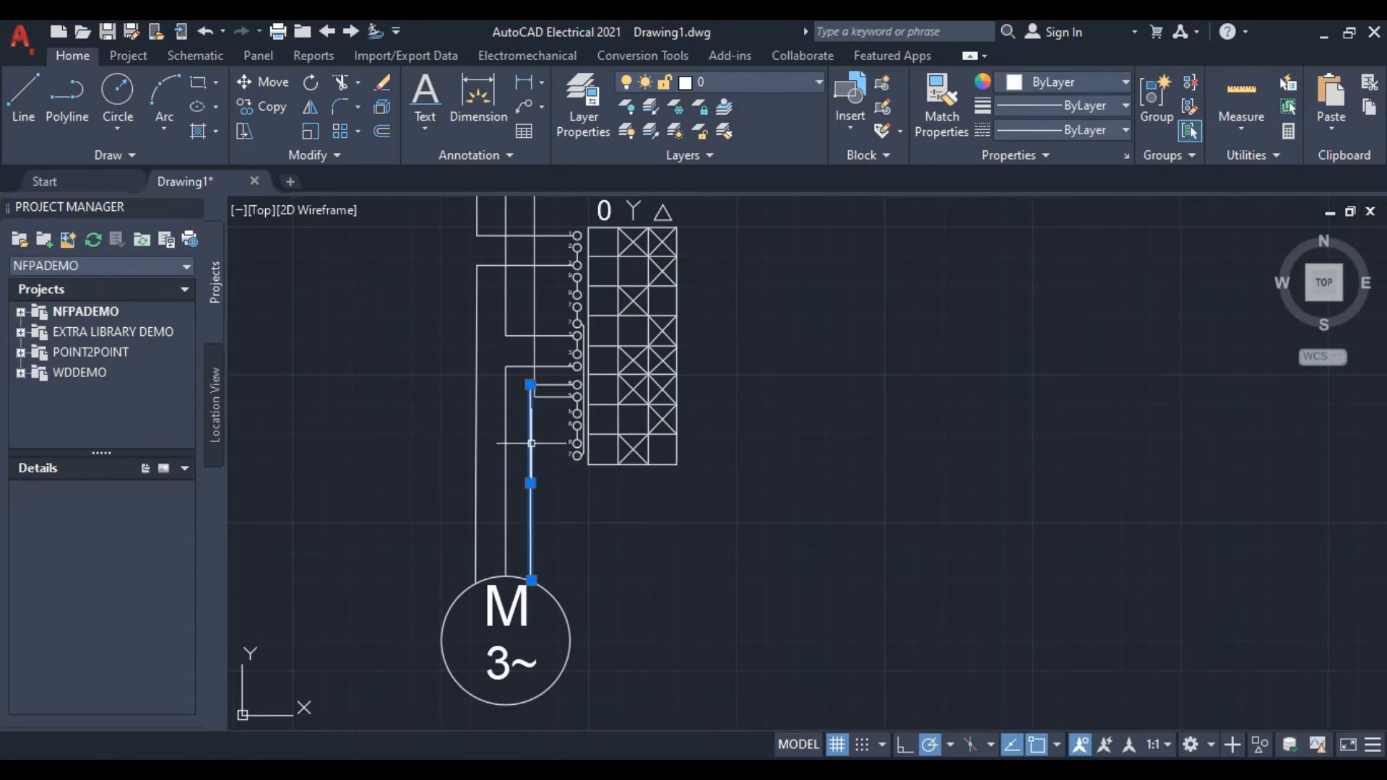
pyautogui.click(530, 483)
pyautogui.click(541, 483)
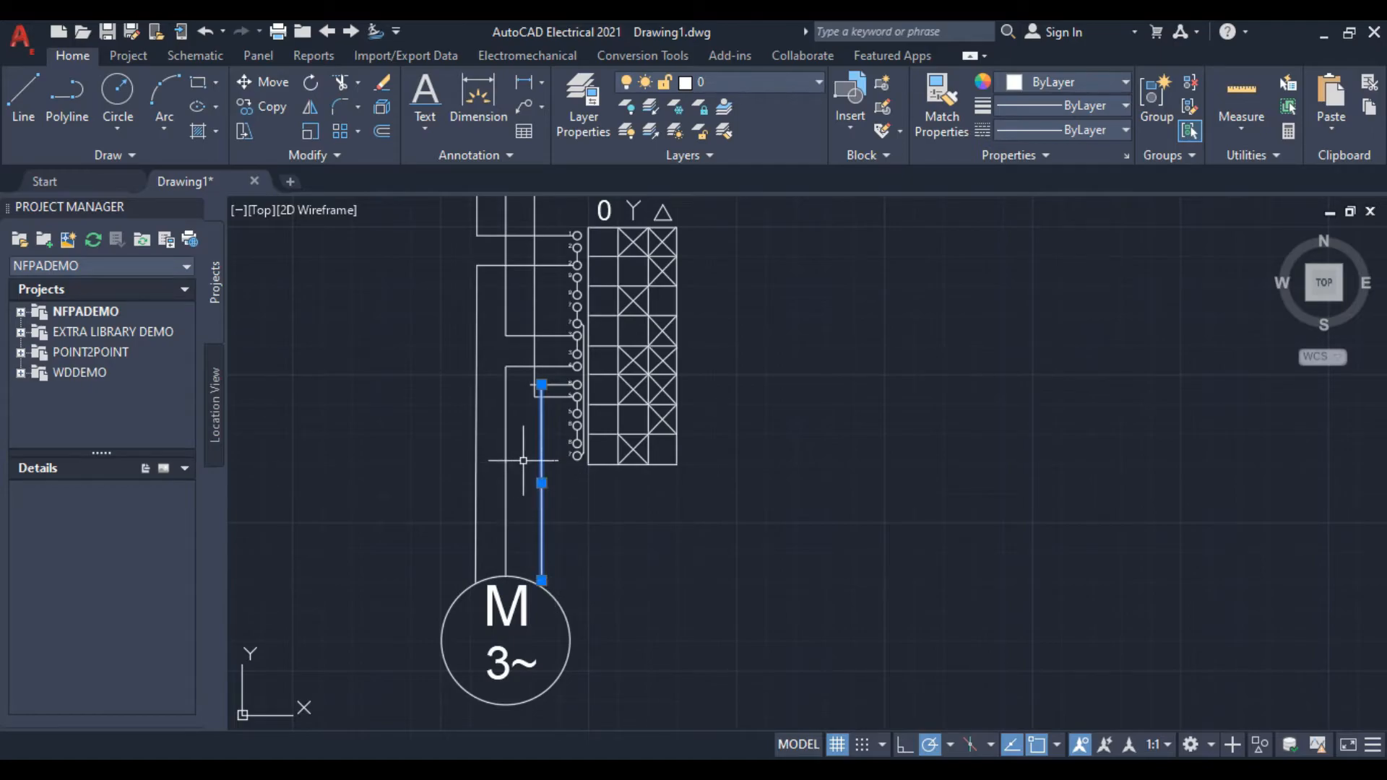
# Move the vertical part of the terminal 6 wire back left and rejoin its upper end to the horizontal part
pyautogui.click(542, 483)
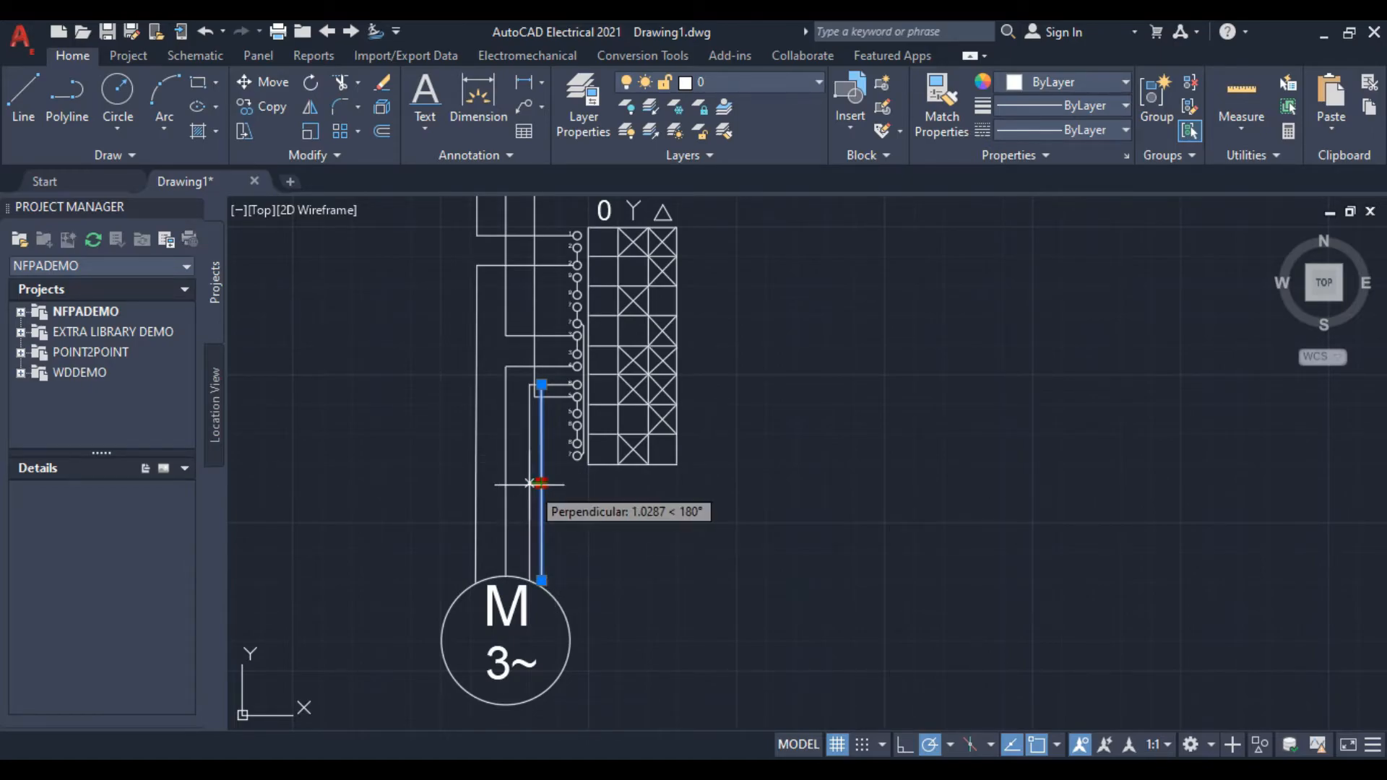
pyautogui.click(530, 483)
pyautogui.scroll(6, 504, 441)
pyautogui.moveTo(614, 351); pyautogui.dragTo(624, 549, button='middle')
pyautogui.rightClick(594, 450)
pyautogui.click(646, 433)
pyautogui.click(628, 406)
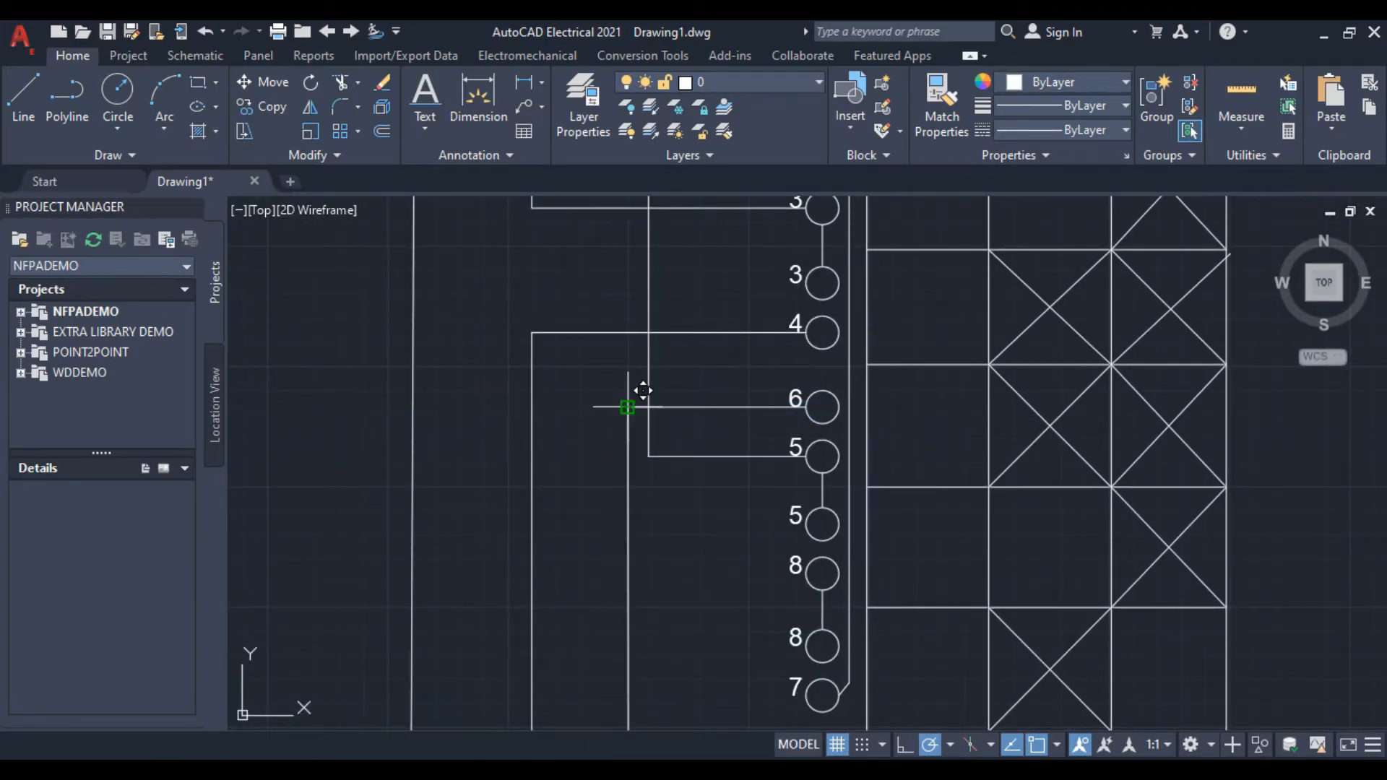
pyautogui.scroll(4, 628, 403)
pyautogui.click(637, 406)
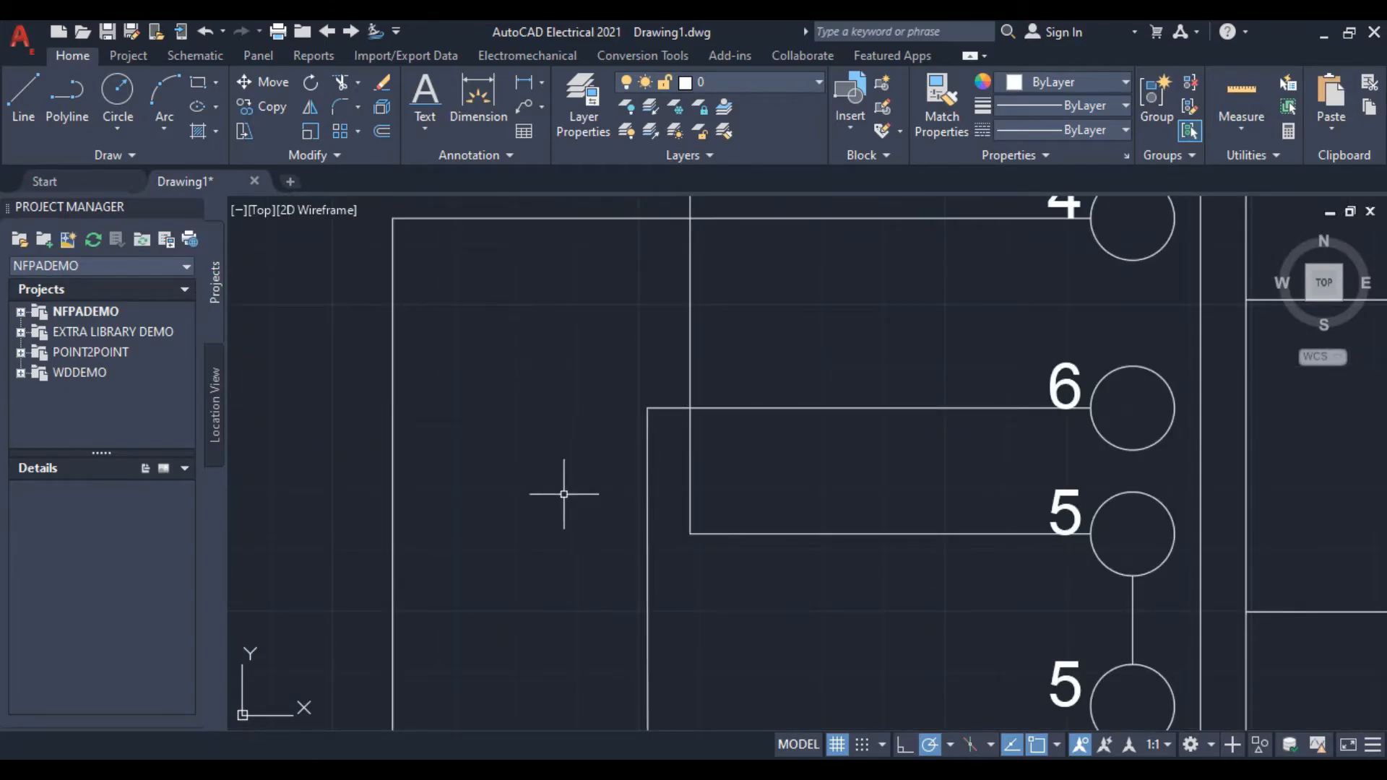
# Examine the finished wiring from the supply lines through the switch terminals down to the motor symbol
pyautogui.scroll(-8, 567, 480)
pyautogui.moveTo(631, 641); pyautogui.dragTo(625, 545, button='middle')
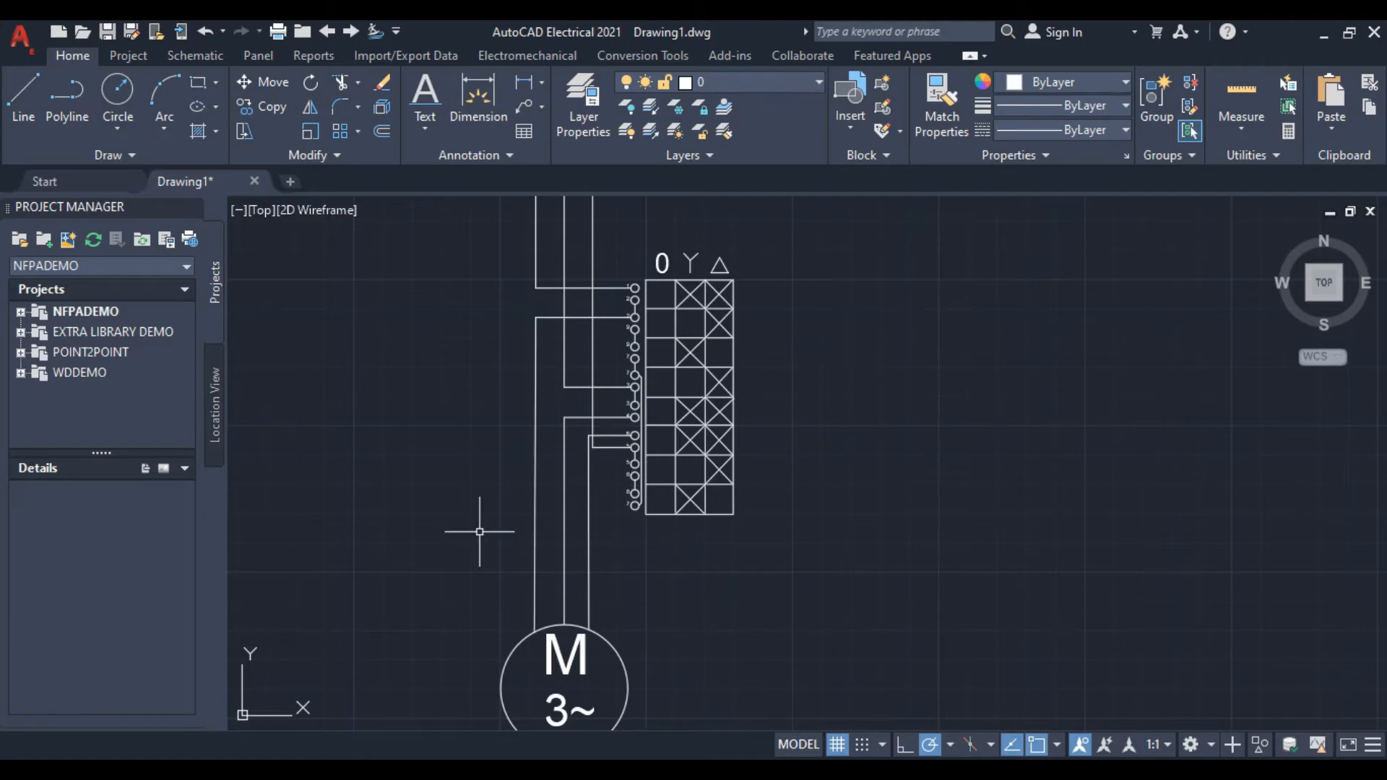
pyautogui.scroll(-2, 480, 532)
pyautogui.moveTo(490, 532); pyautogui.dragTo(489, 471, button='middle')
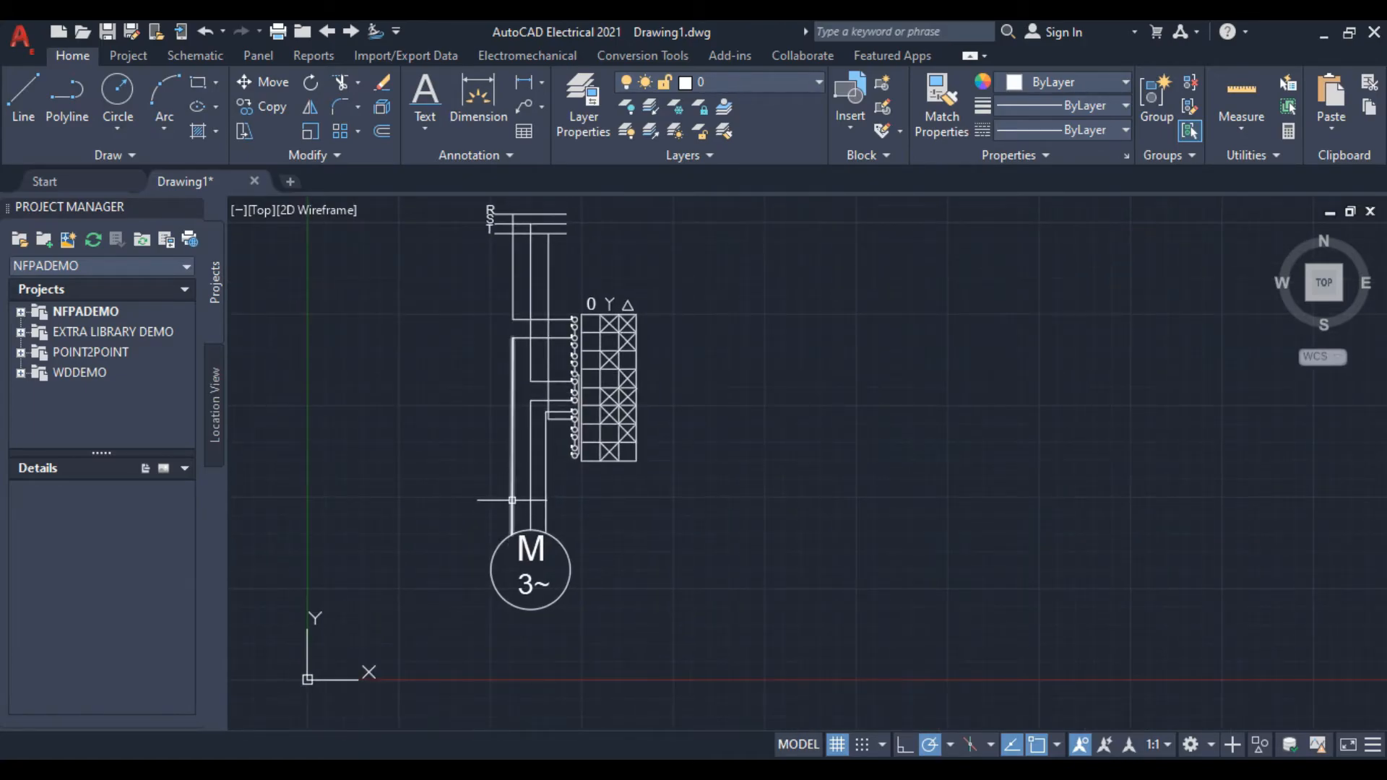
pyautogui.scroll(2, 513, 501)
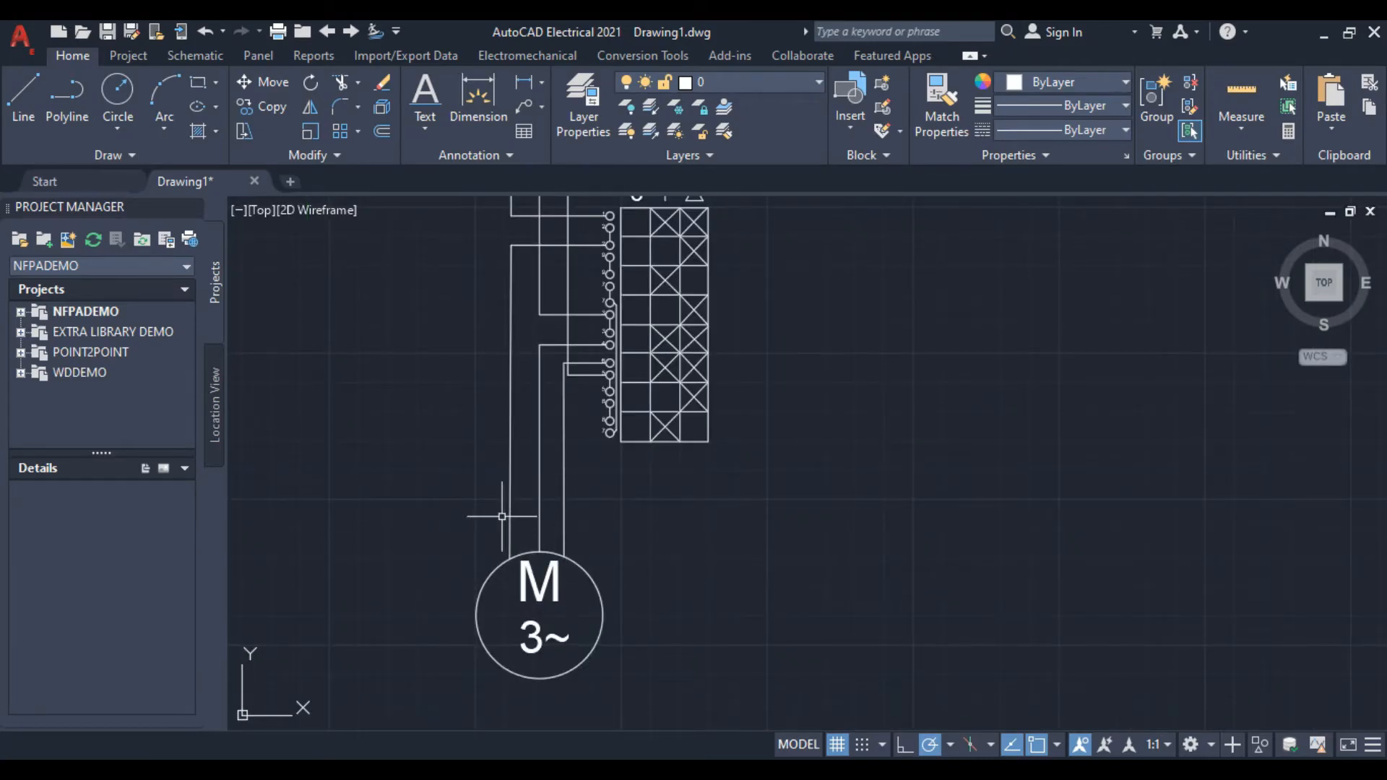
pyautogui.moveTo(586, 663); pyautogui.dragTo(581, 436, button='middle')
pyautogui.moveTo(659, 502); pyautogui.dragTo(553, 565, button='middle')
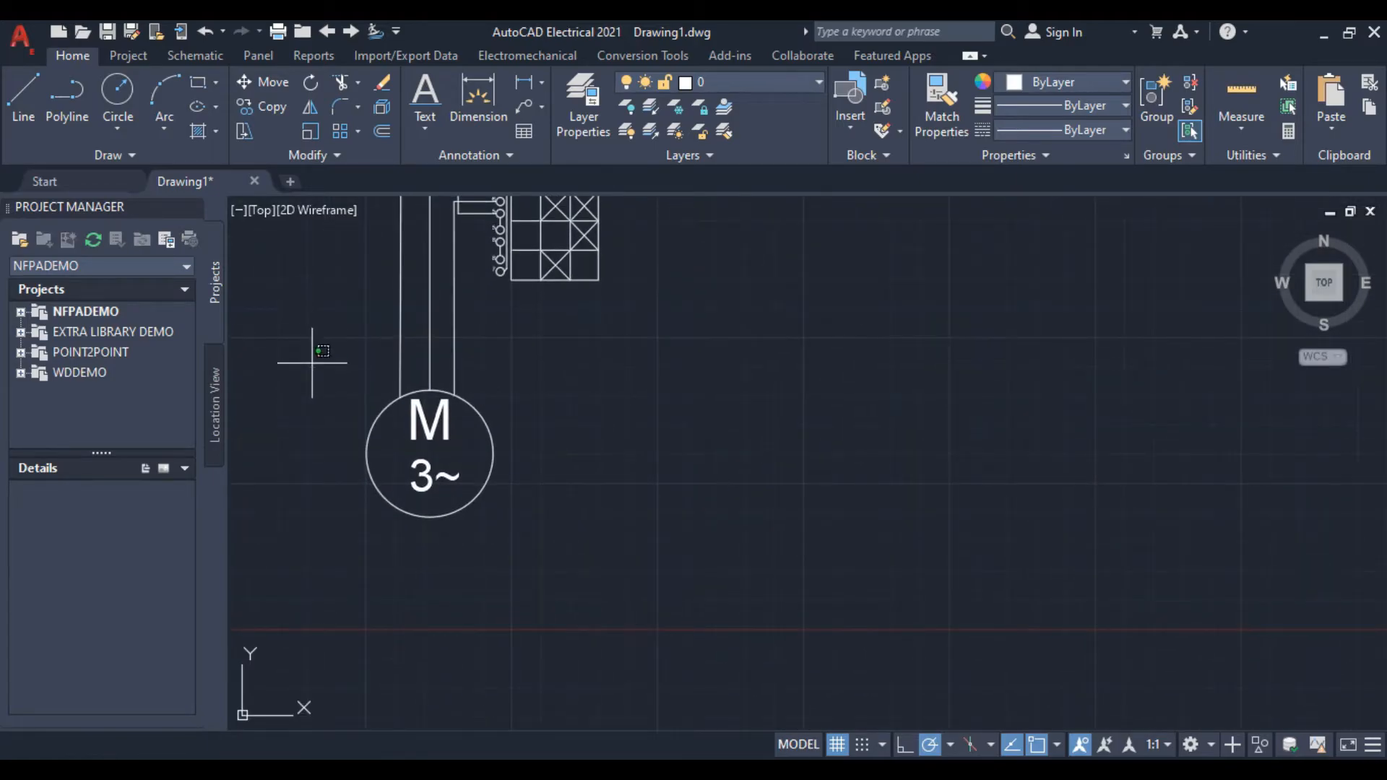
# Try to copy the motor circle and its M 3~ text to the empty area beside the switch table
pyautogui.moveTo(310, 362); pyautogui.dragTo(660, 579)
pyautogui.rightClick(697, 424)
pyautogui.click(822, 460)
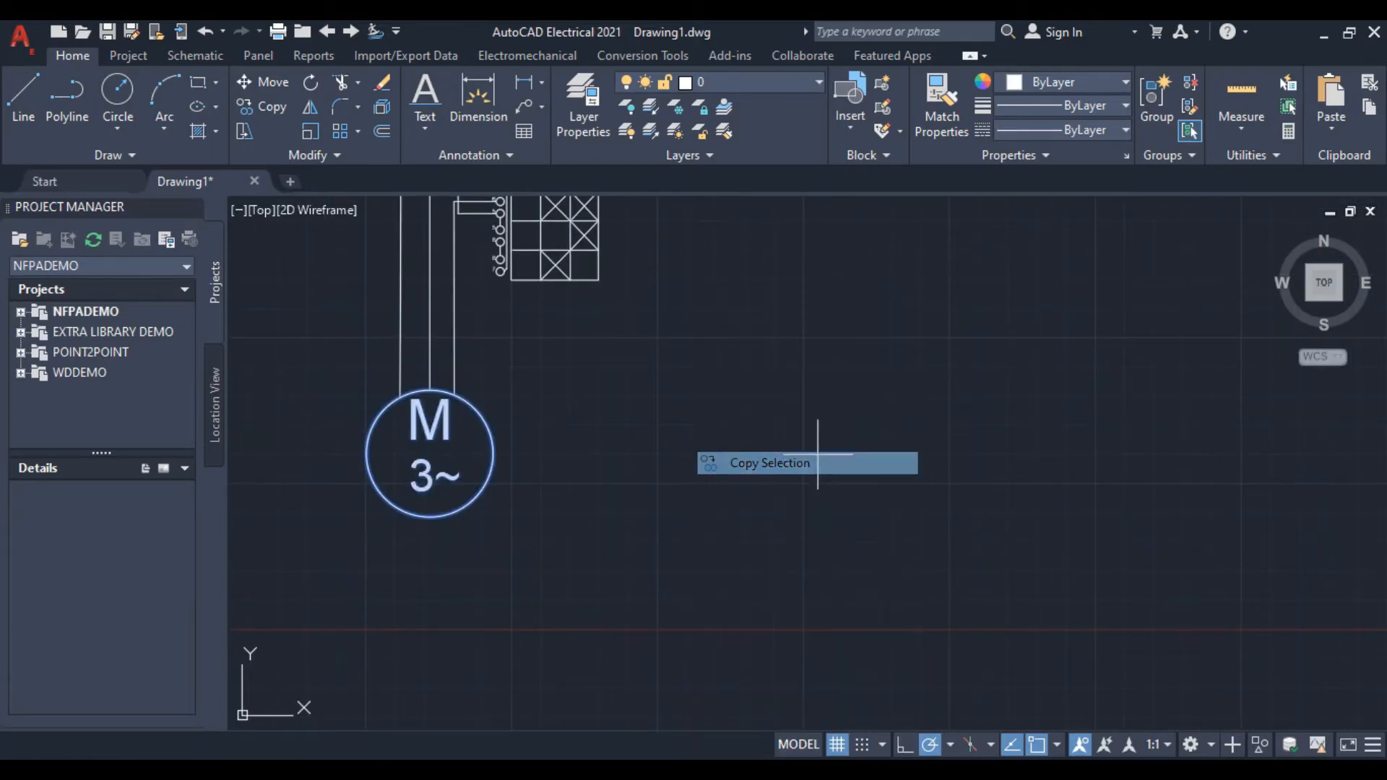
pyautogui.scroll(-2, 813, 455)
pyautogui.moveTo(780, 448); pyautogui.dragTo(596, 693, button='middle')
pyautogui.scroll(1, 723, 532)
pyautogui.rightClick(738, 308)
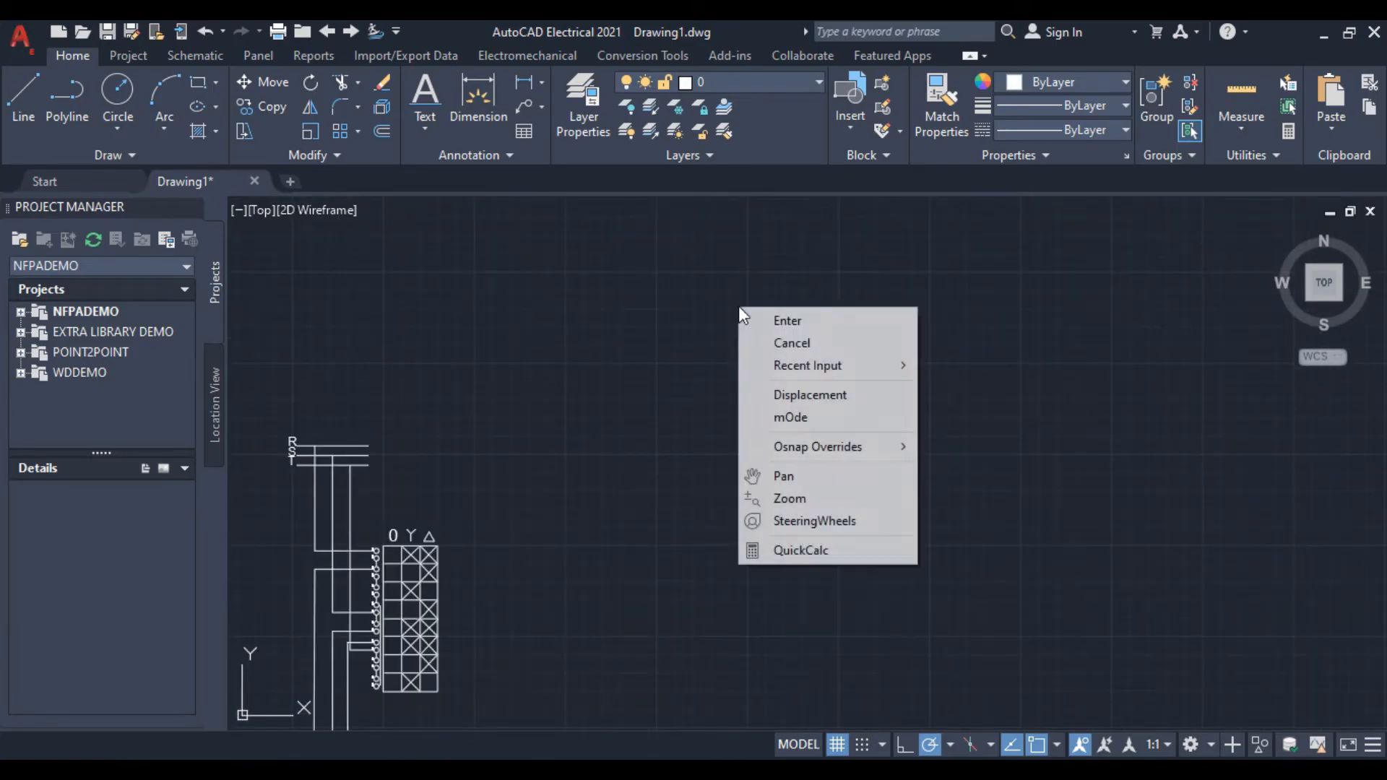
pyautogui.moveTo(853, 366)
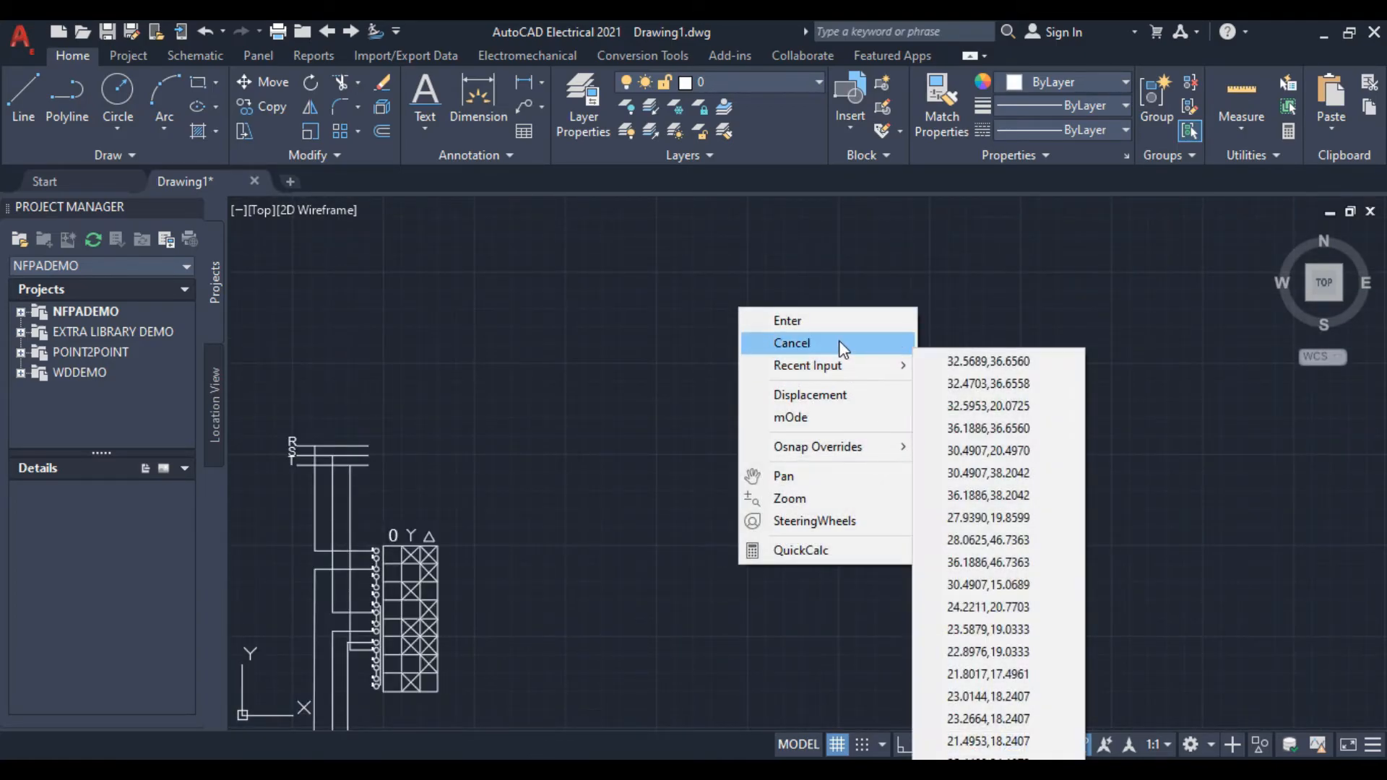
pyautogui.click(792, 343)
pyautogui.rightClick(612, 414)
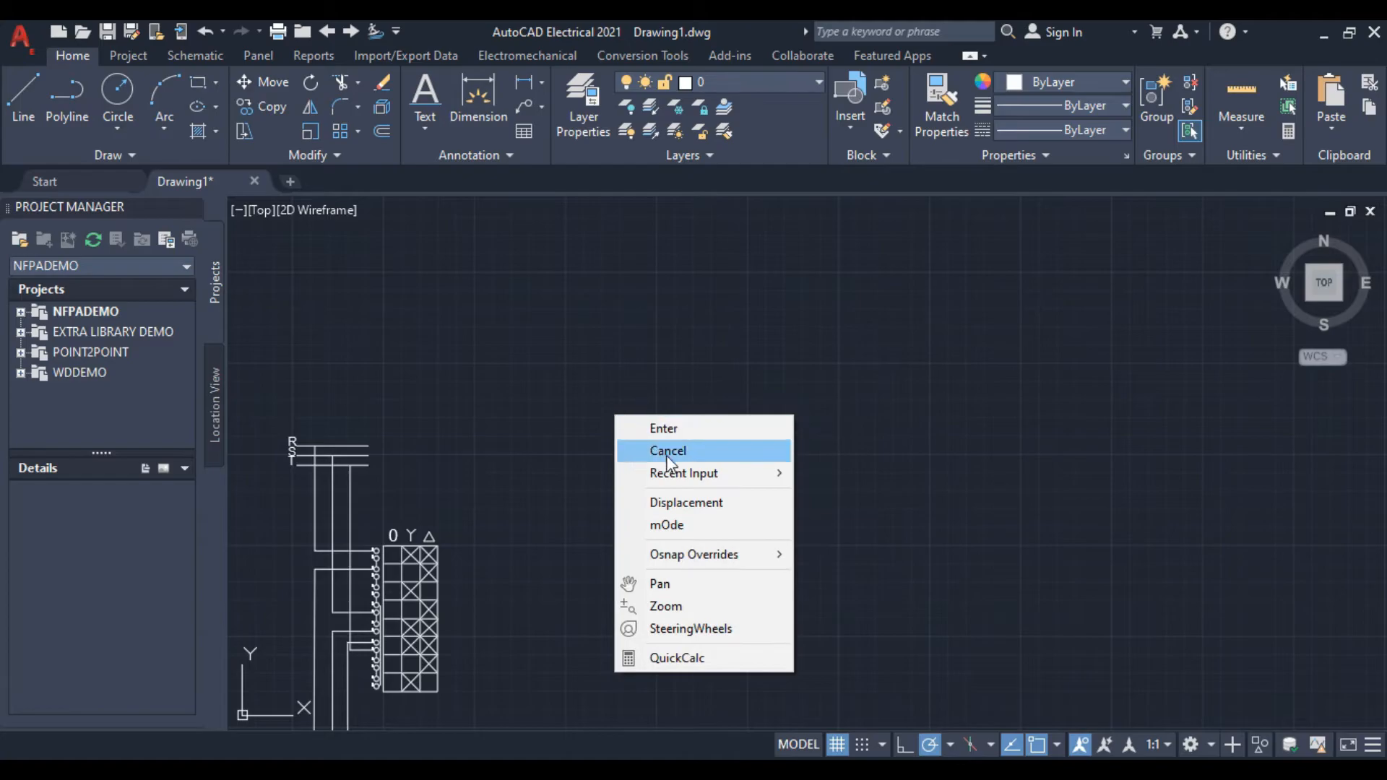
pyautogui.click(576, 478)
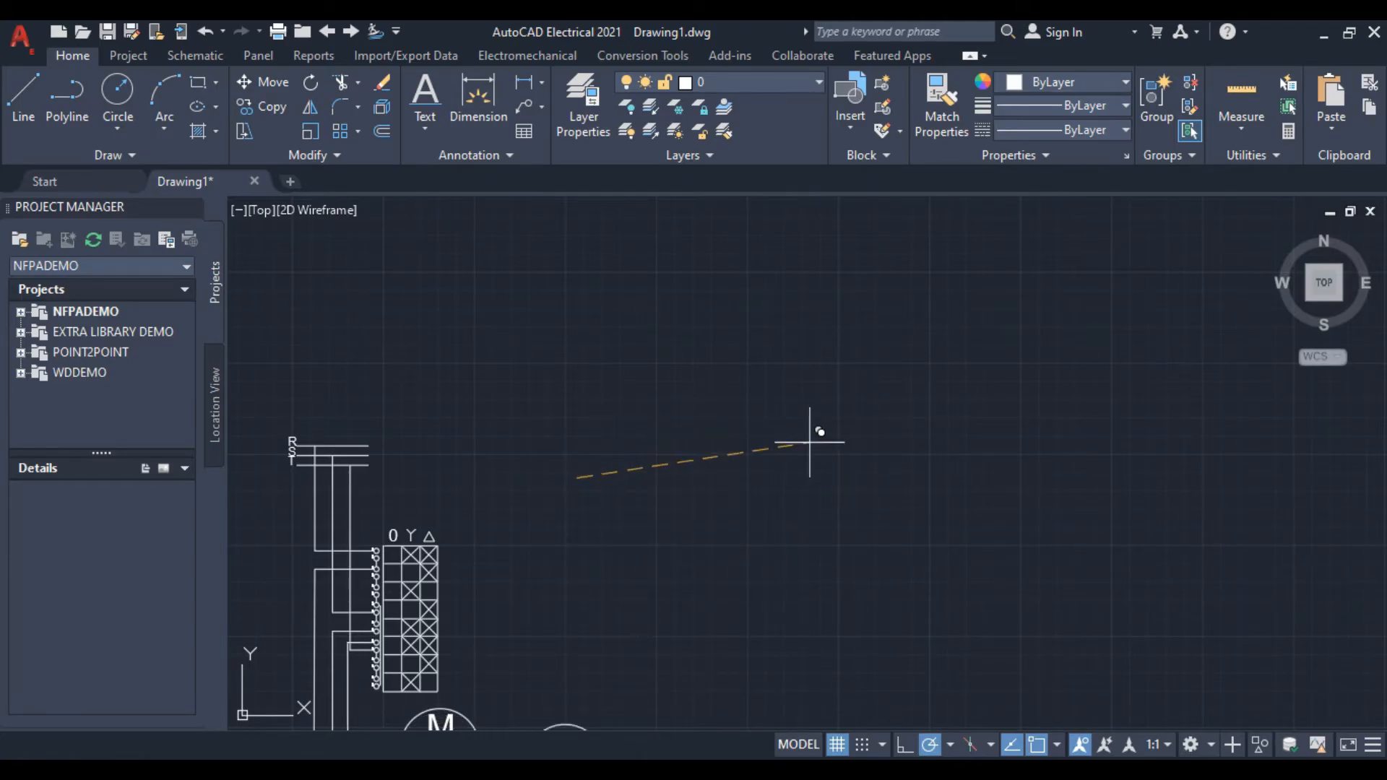
pyautogui.rightClick(632, 505)
pyautogui.click(693, 338)
pyautogui.scroll(-5, 615, 577)
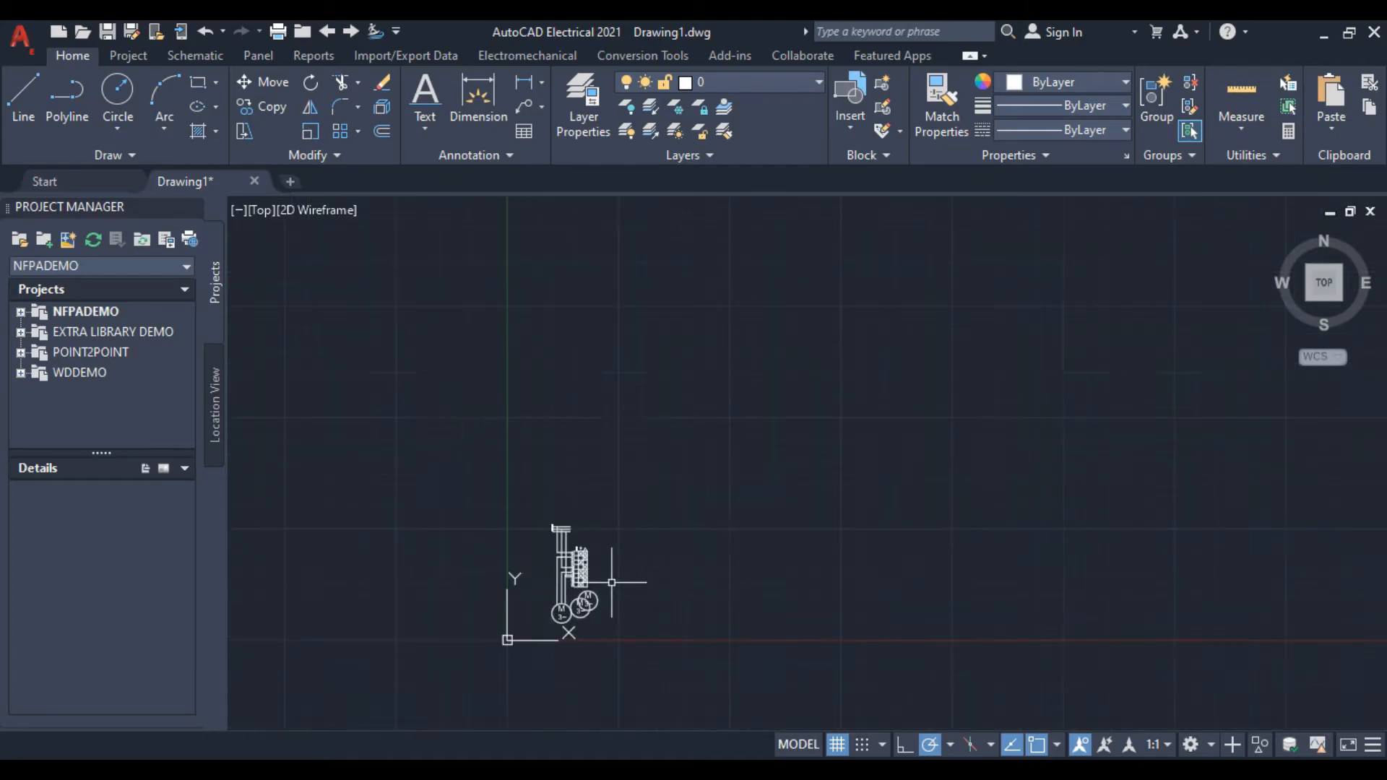
pyautogui.scroll(8, 583, 612)
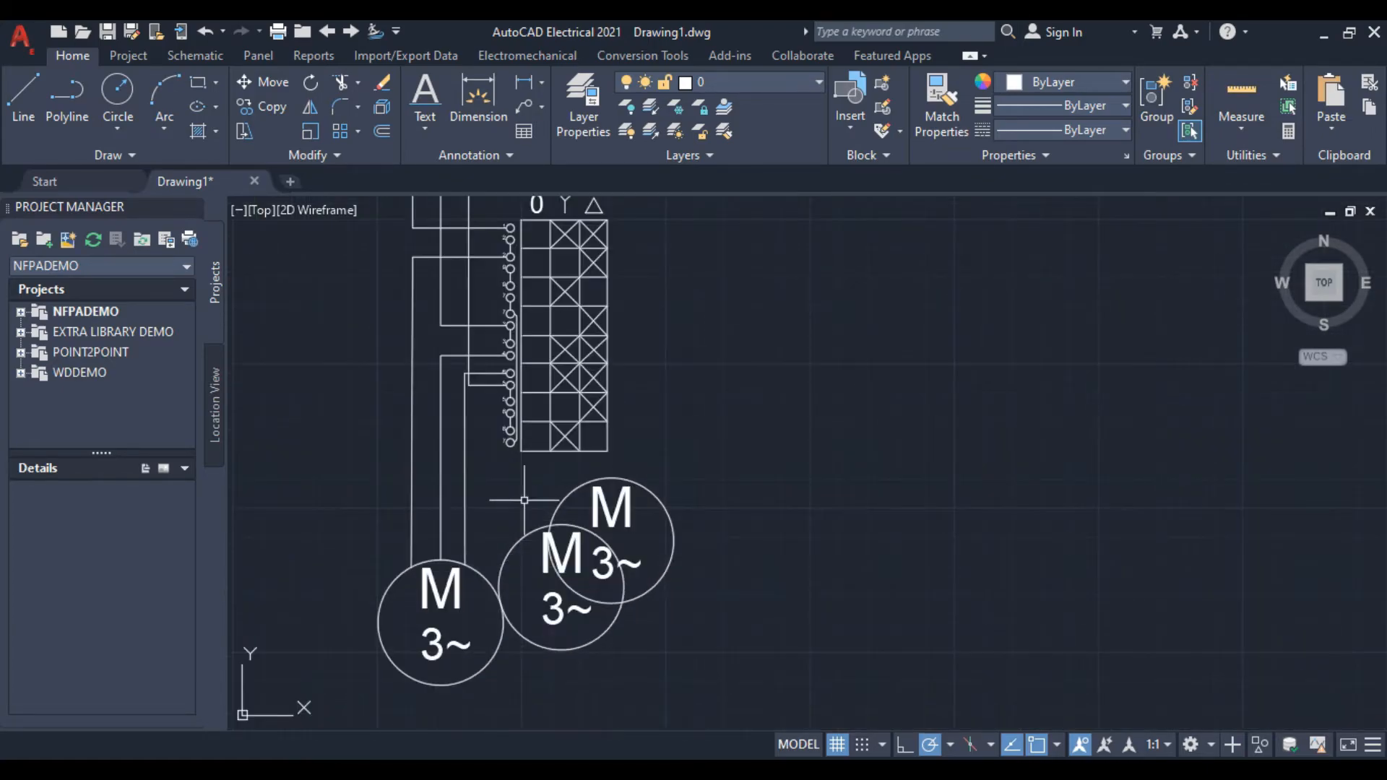
# Undo the misplaced copies of the motor symbol
pyautogui.click(211, 30)
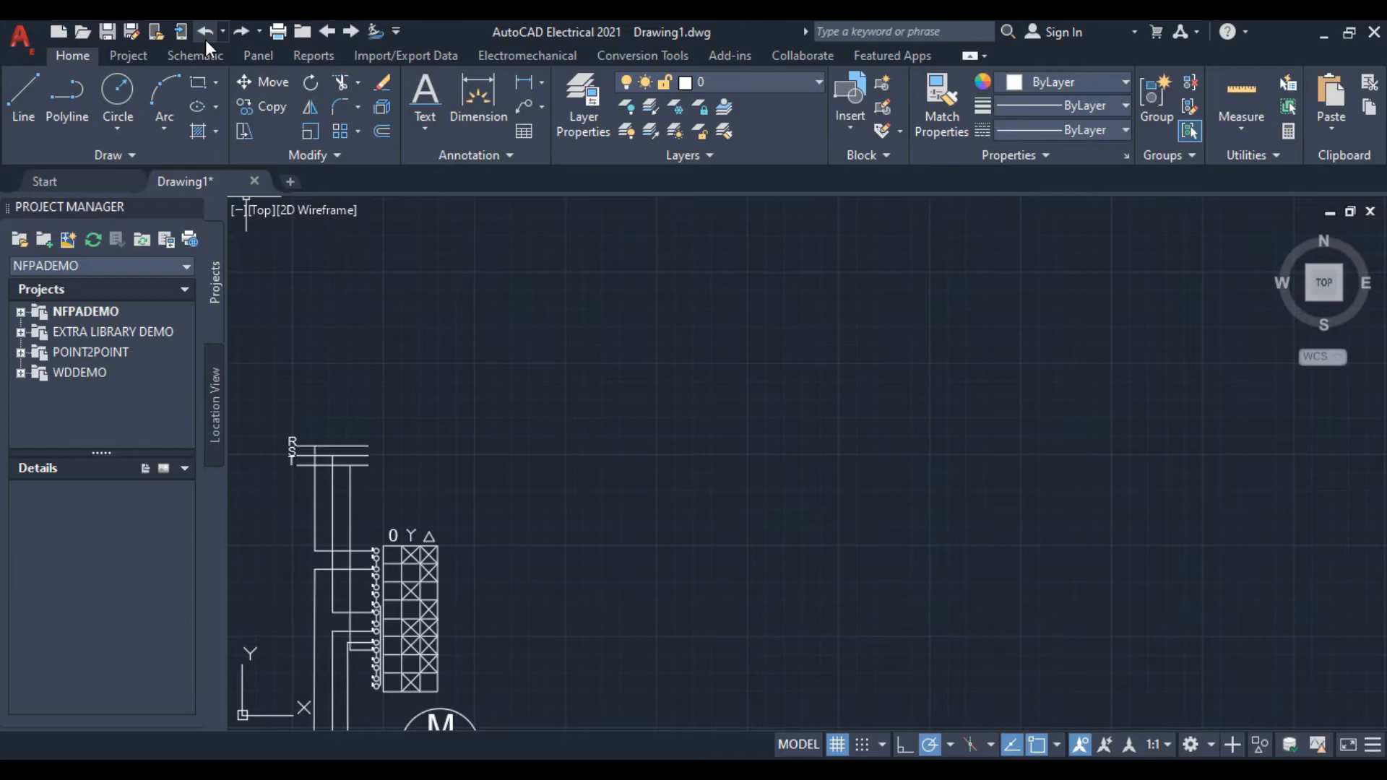
pyautogui.click(206, 32)
pyautogui.click(531, 504)
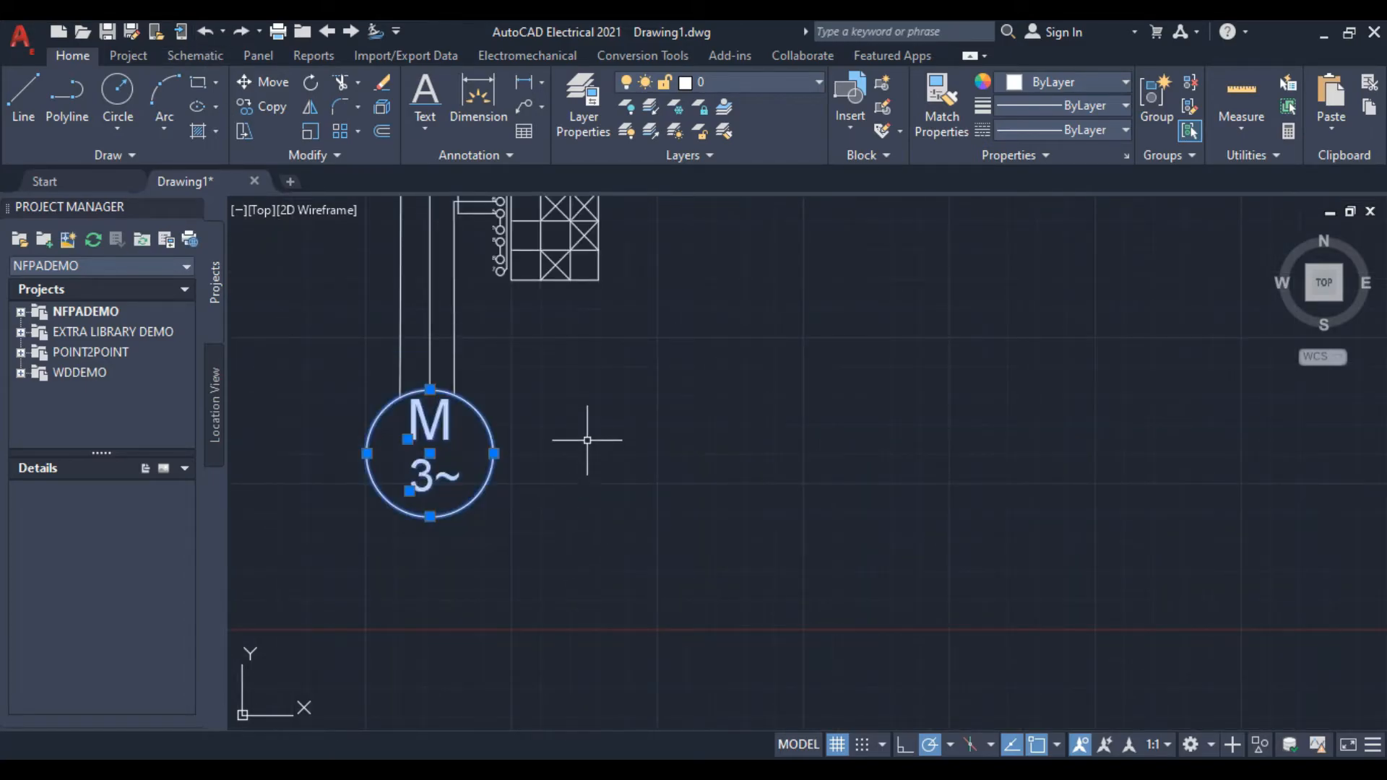
# Copy the motor symbol from its circle centre to the empty area above and right of the switch table
pyautogui.rightClick(587, 438)
pyautogui.click(699, 466)
pyautogui.click(430, 454)
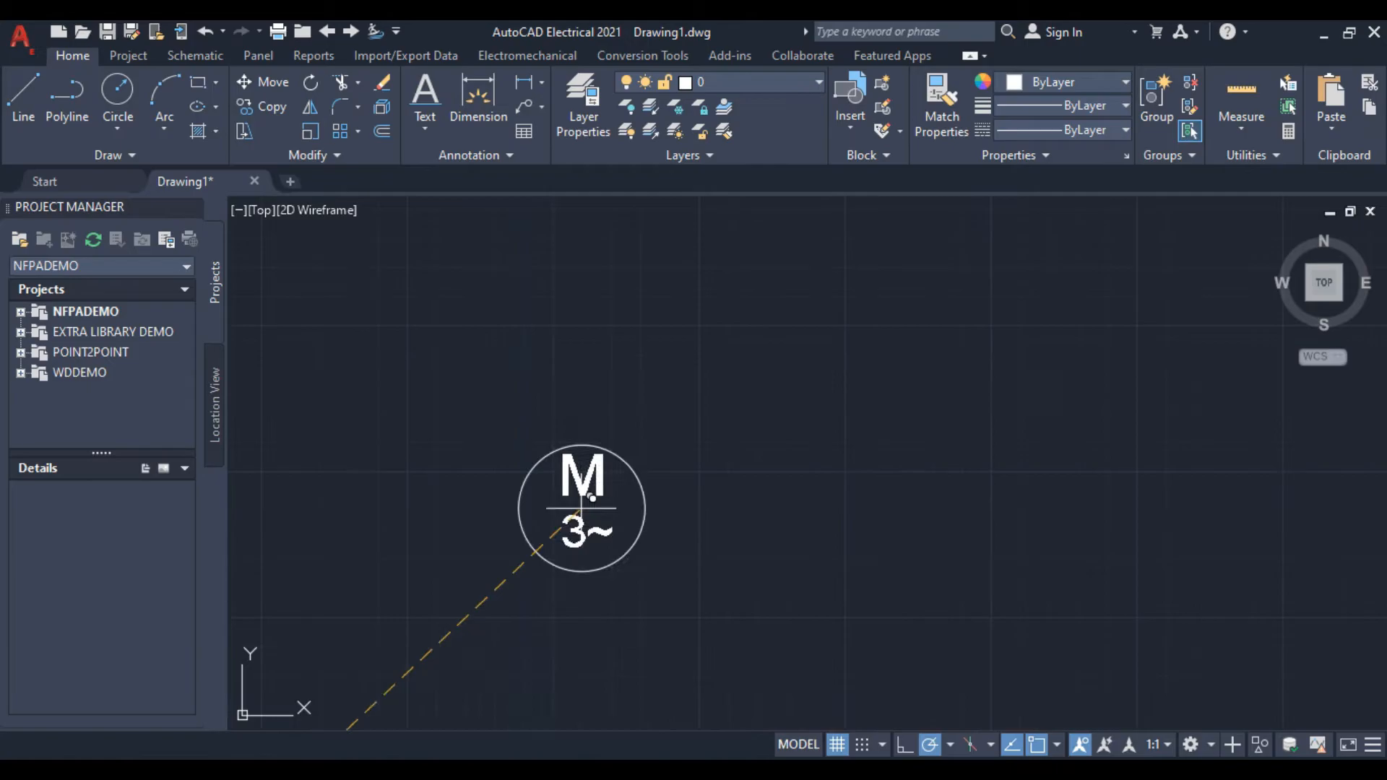
pyautogui.click(660, 303)
pyautogui.rightClick(620, 464)
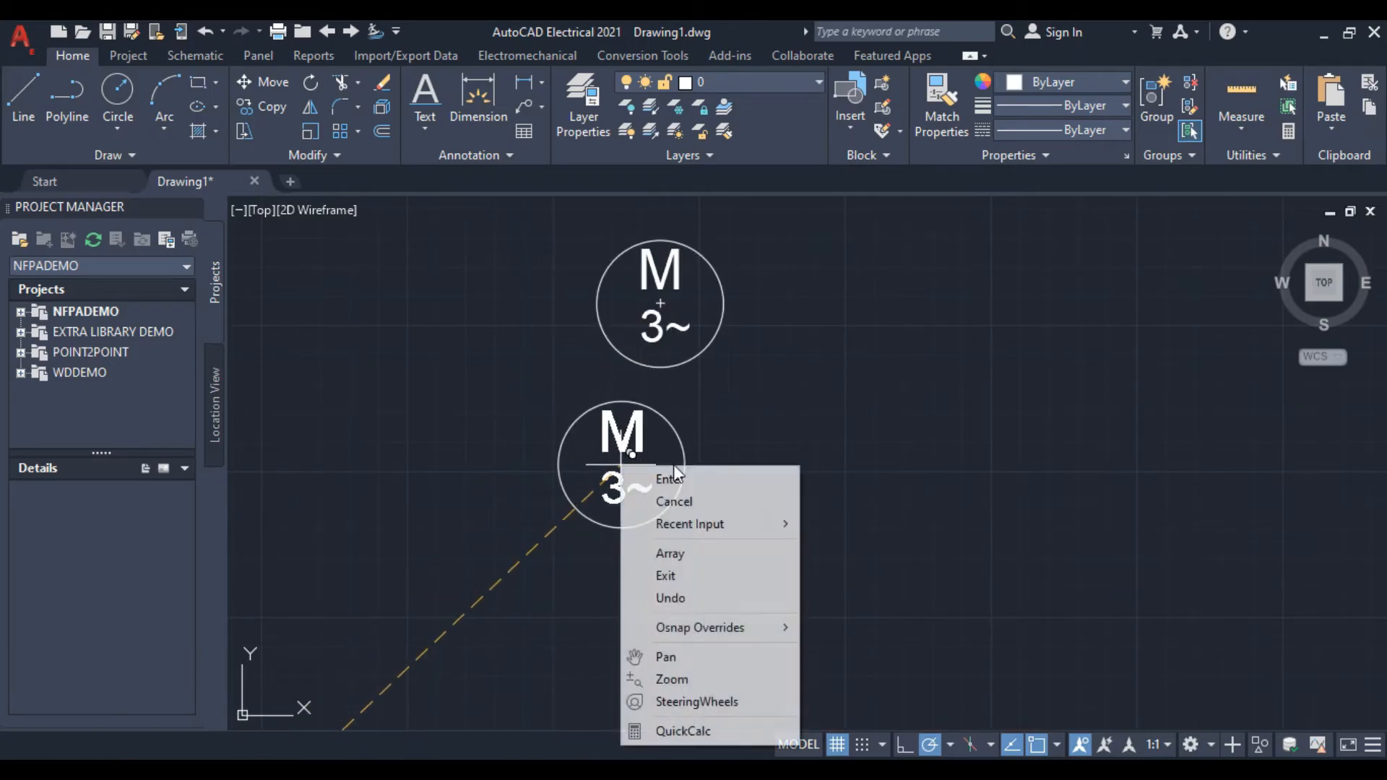
pyautogui.click(665, 499)
# Draw a vertical lead line upward from the top of the copied motor's circle
pyautogui.scroll(-3, 608, 333)
pyautogui.click(534, 249)
pyautogui.click(700, 370)
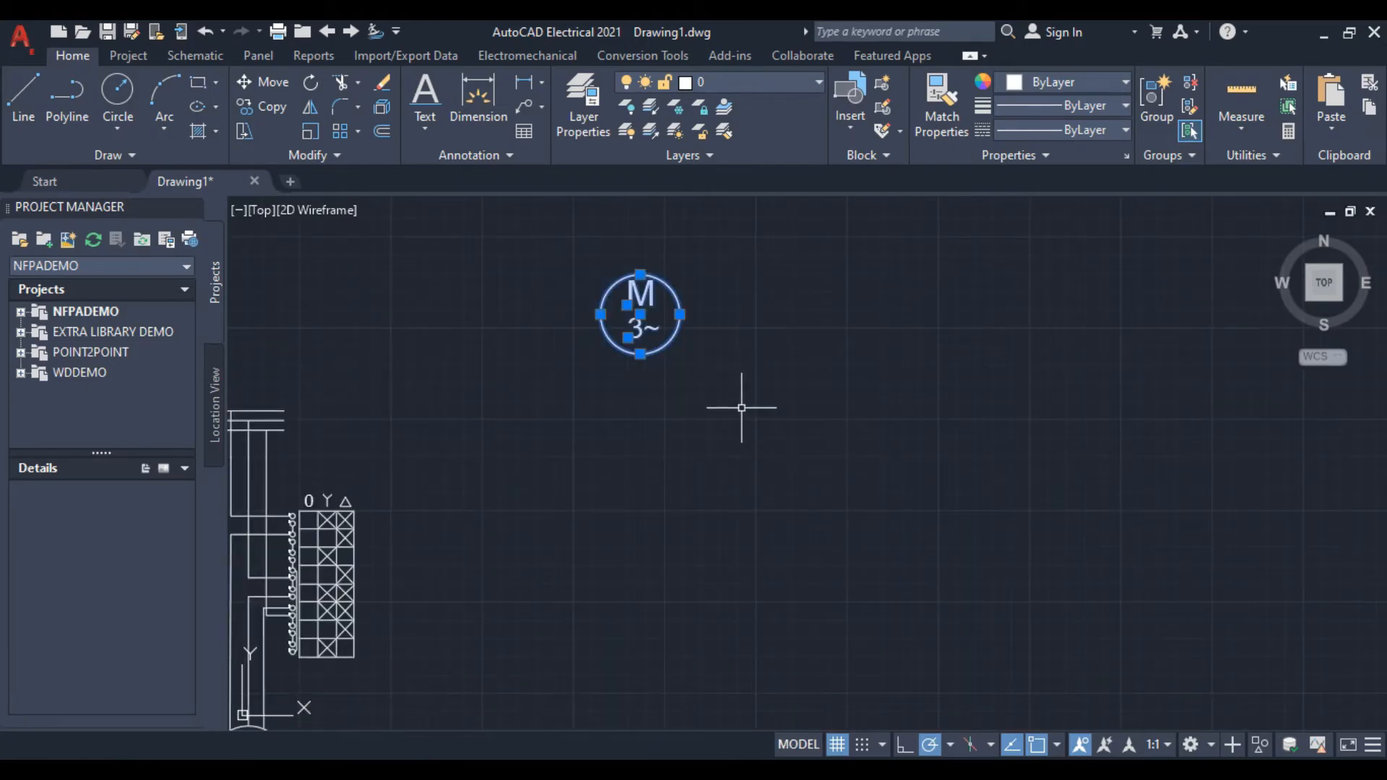
pyautogui.moveTo(734, 405); pyautogui.dragTo(799, 644, button='middle')
pyautogui.scroll(4, 768, 563)
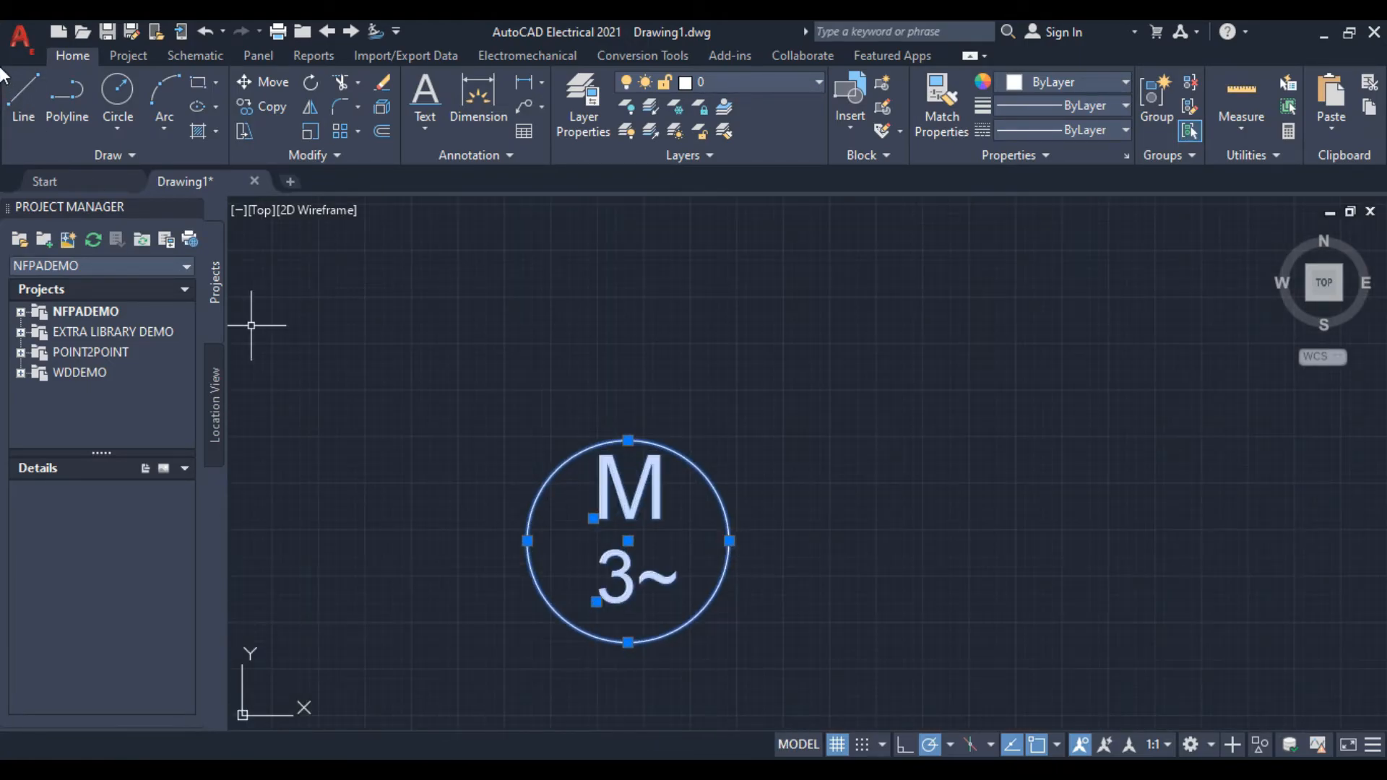
pyautogui.click(23, 97)
pyautogui.click(628, 440)
pyautogui.click(628, 323)
pyautogui.rightClick(561, 333)
pyautogui.click(607, 373)
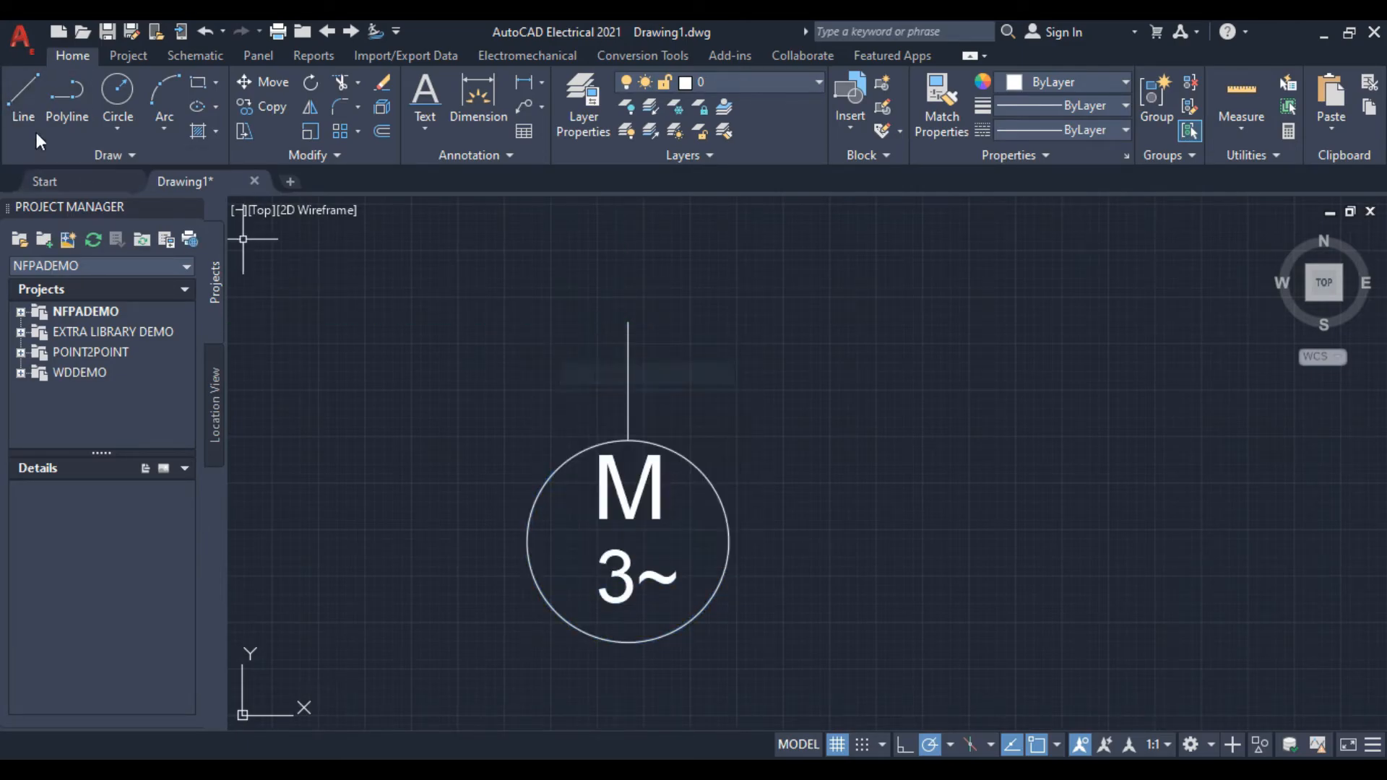
# Draw a second lead left of the middle one, from its upper-end level down to the motor circle
pyautogui.click(24, 98)
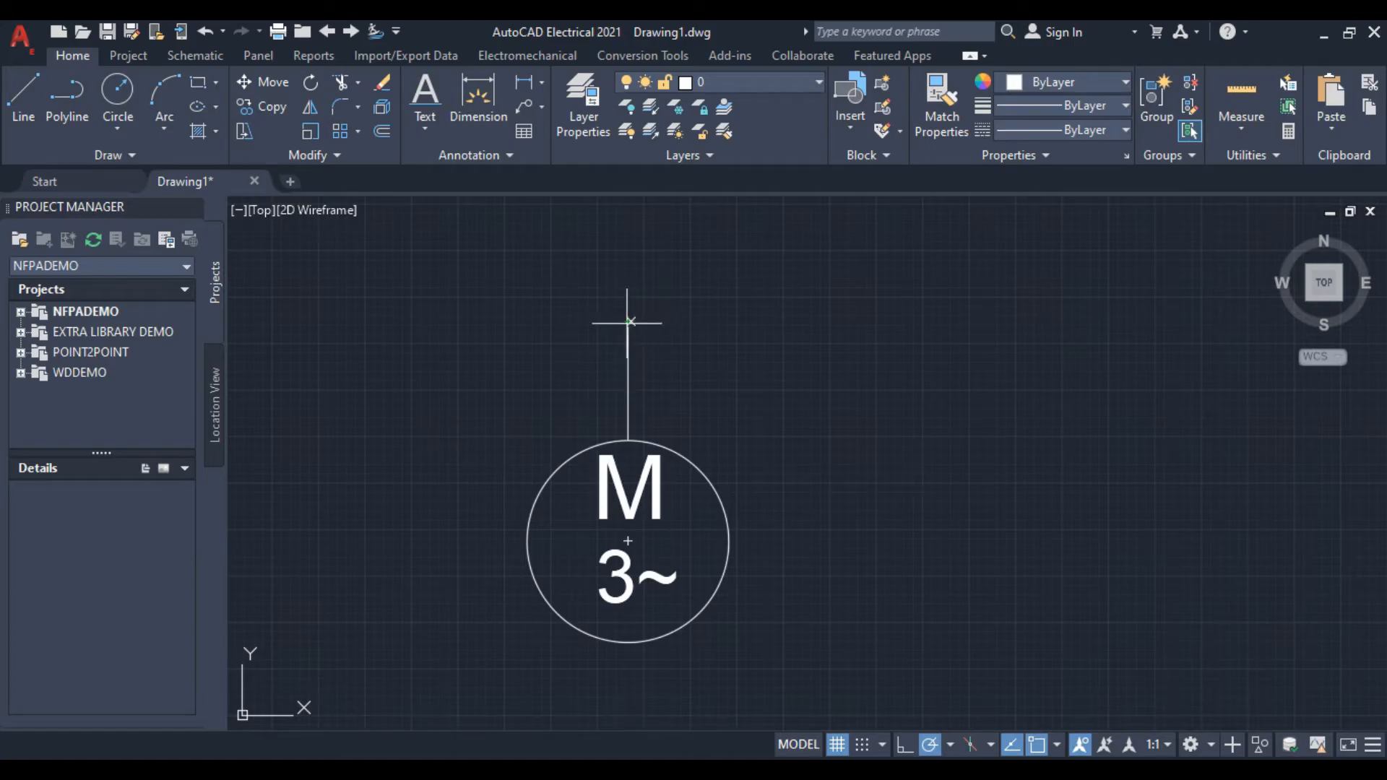
pyautogui.click(576, 323)
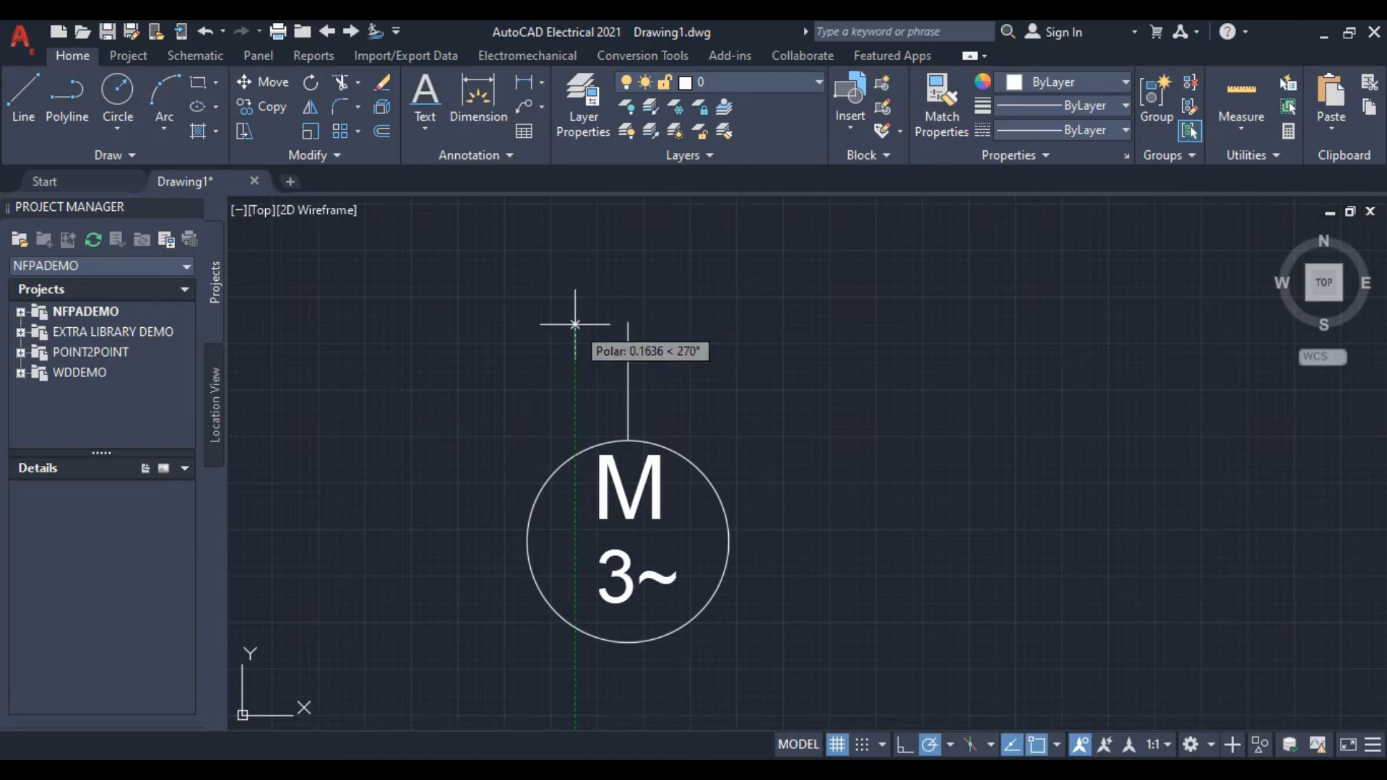
pyautogui.click(561, 459)
pyautogui.rightClick(613, 425)
pyautogui.click(628, 458)
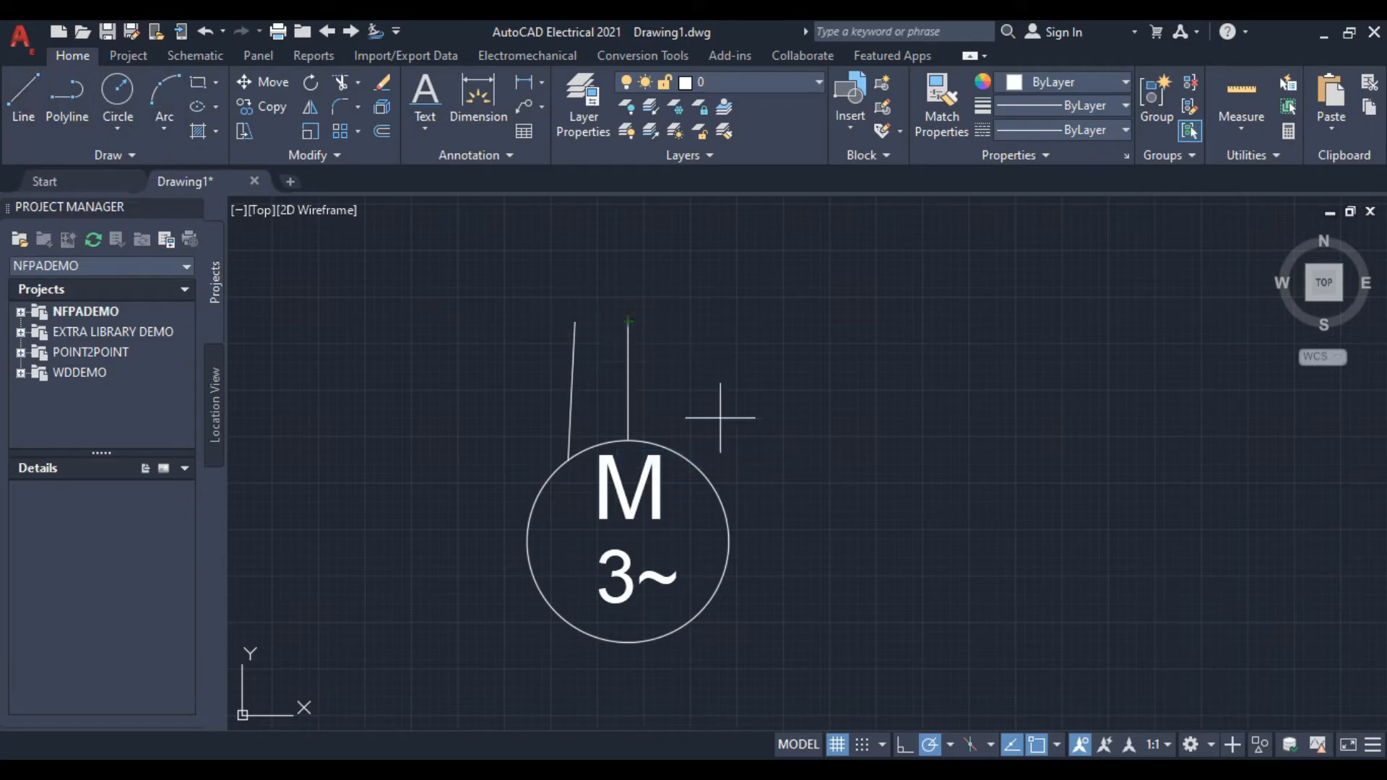
# Draw a third lead straight up from the upper-right edge of the copied motor's circle
pyautogui.click(685, 457)
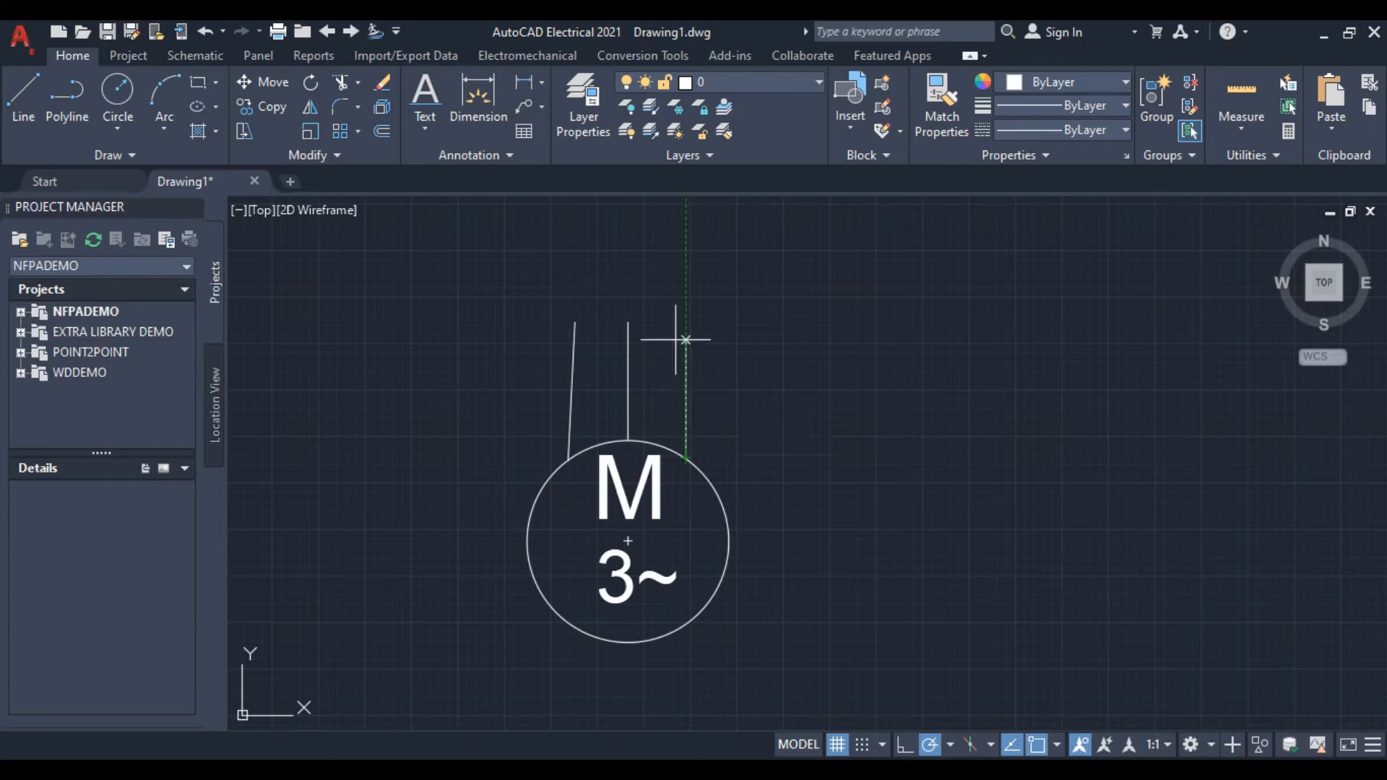
pyautogui.rightClick(685, 314)
pyautogui.click(734, 353)
# Draw a short vertical line downward from the bottom of the copied motor's circle
pyautogui.scroll(-4, 705, 455)
pyautogui.moveTo(709, 458); pyautogui.dragTo(585, 282, button='middle')
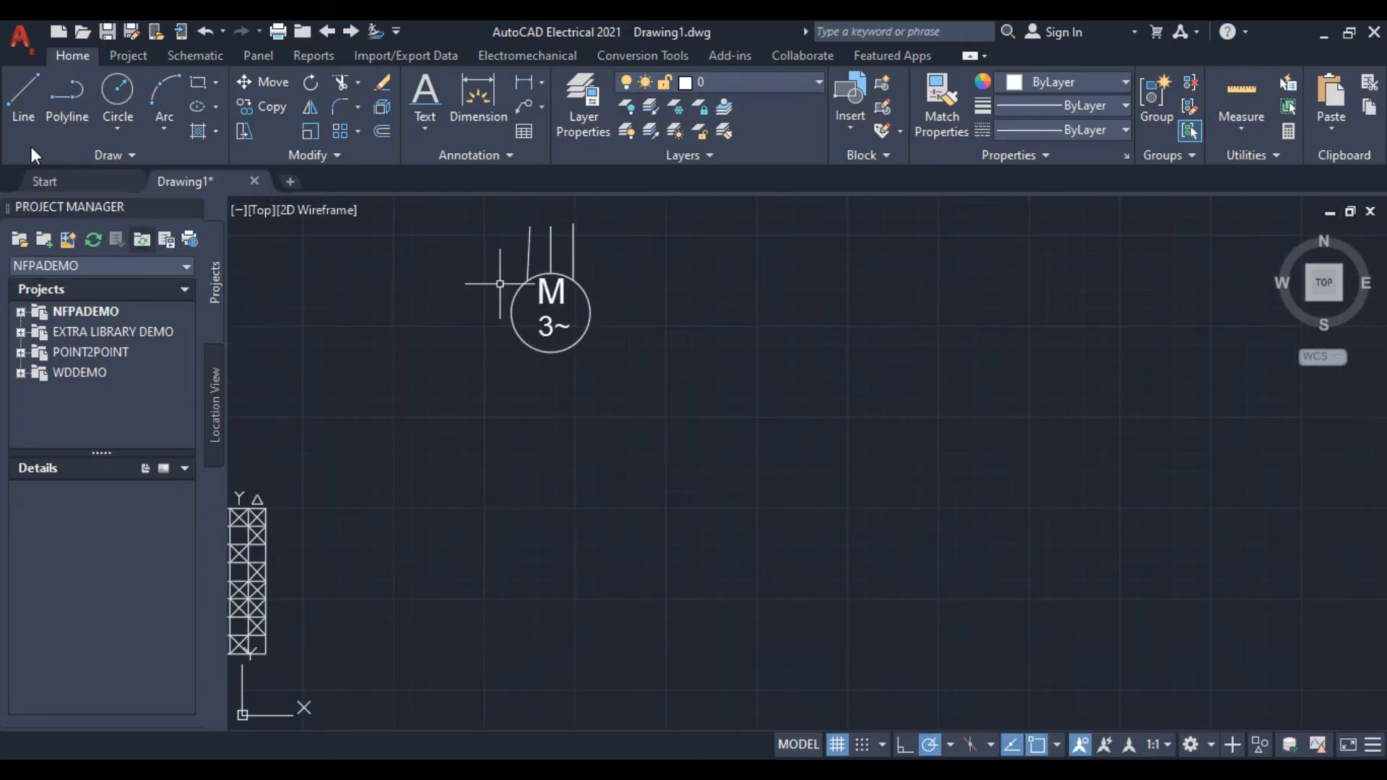
pyautogui.scroll(2, 594, 328)
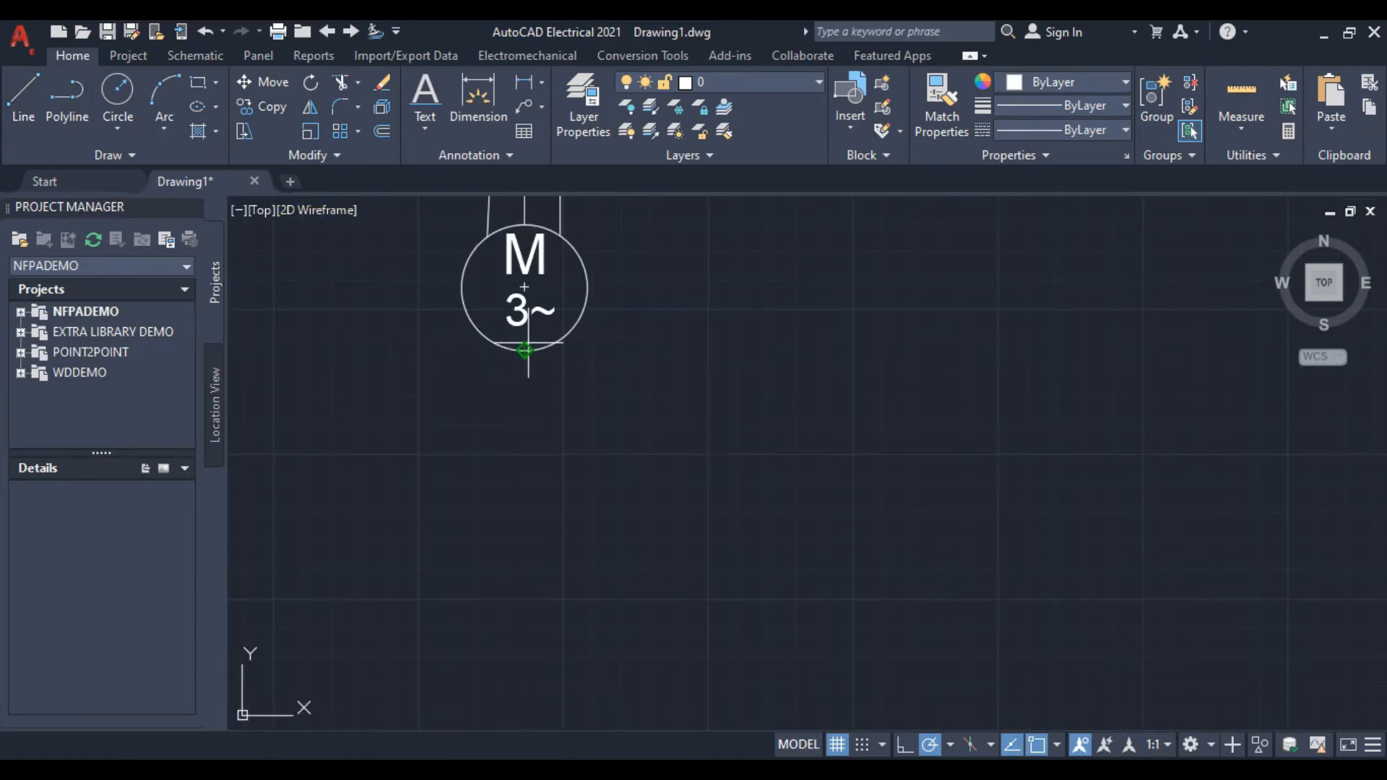
pyautogui.click(526, 350)
pyautogui.click(526, 389)
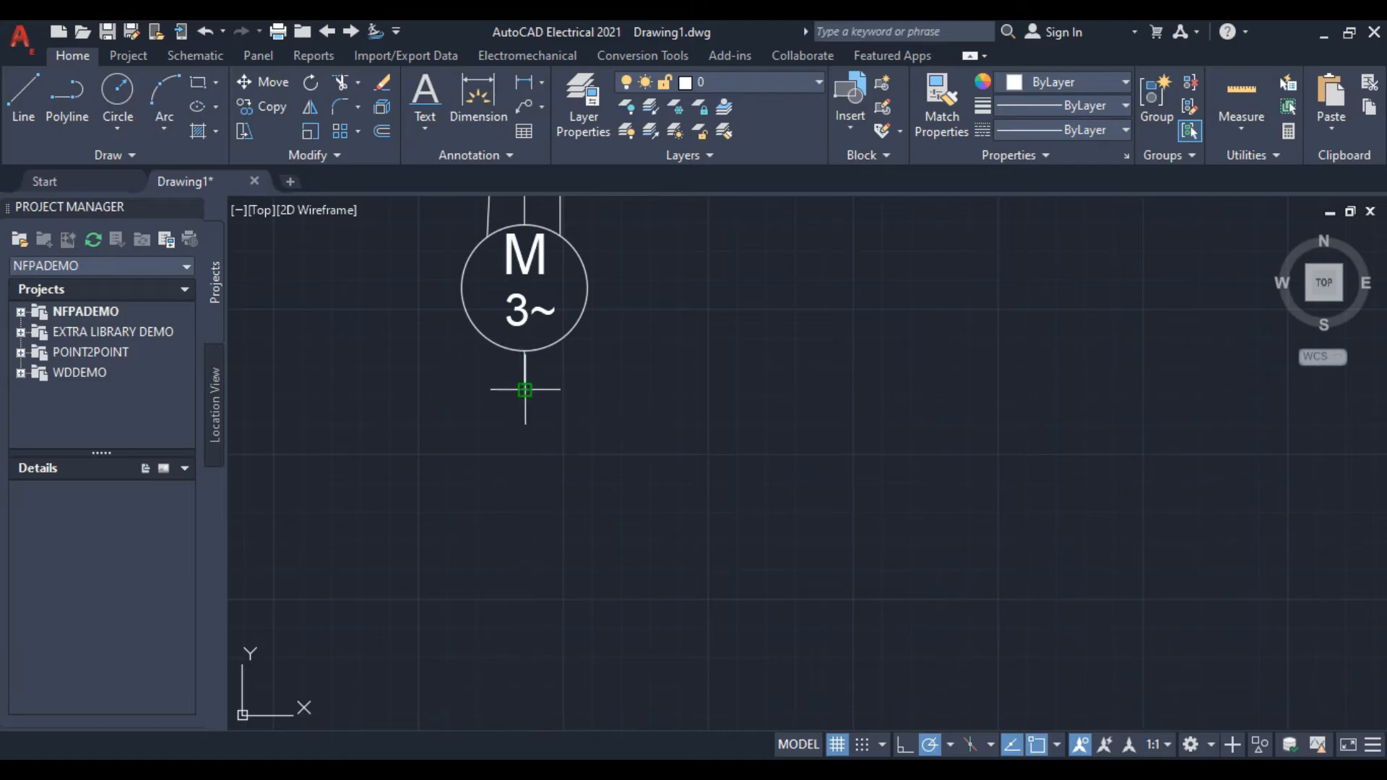
pyautogui.rightClick(600, 407)
pyautogui.click(651, 420)
# Draw a horizontal line across the lower end of the bottom lead and connect its right end up to the motor circle
pyautogui.scroll(-2, 536, 446)
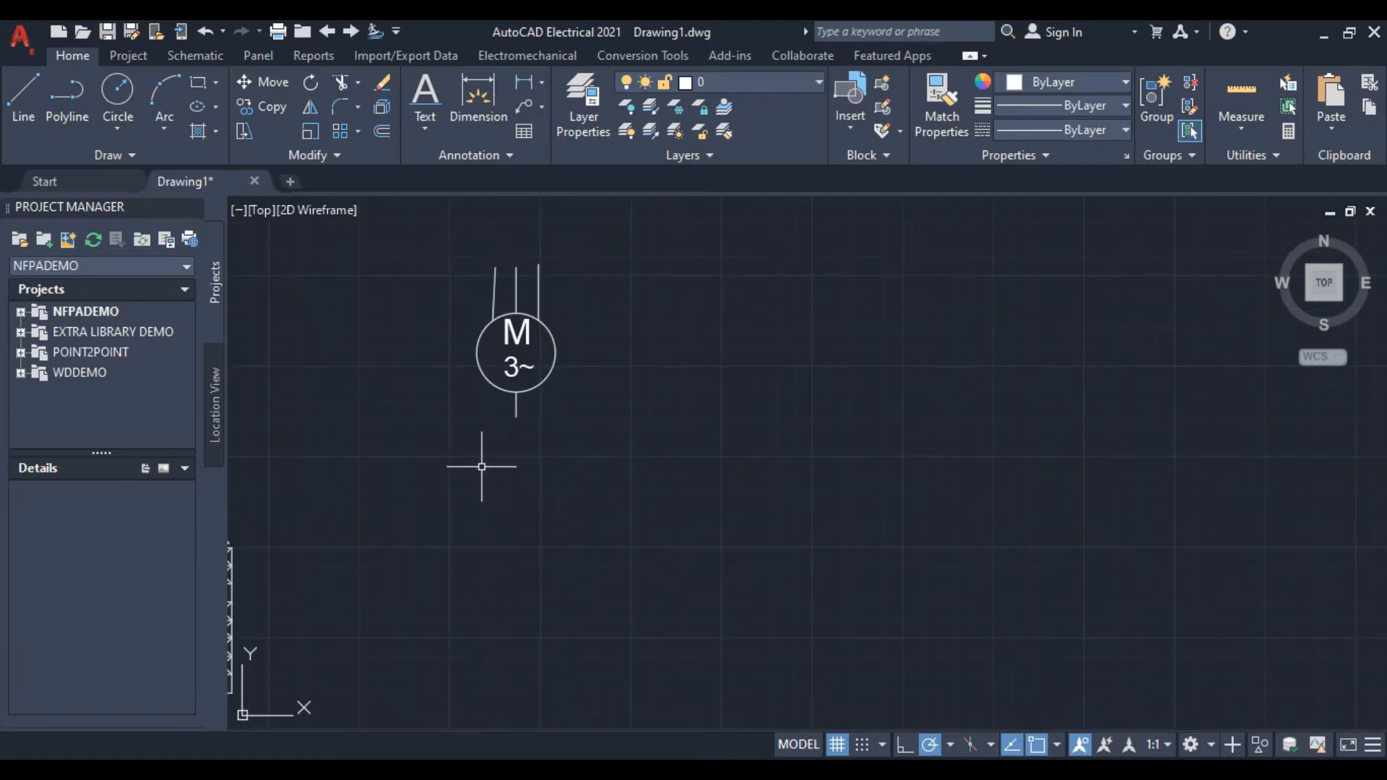
pyautogui.moveTo(479, 465); pyautogui.dragTo(766, 403, button='middle')
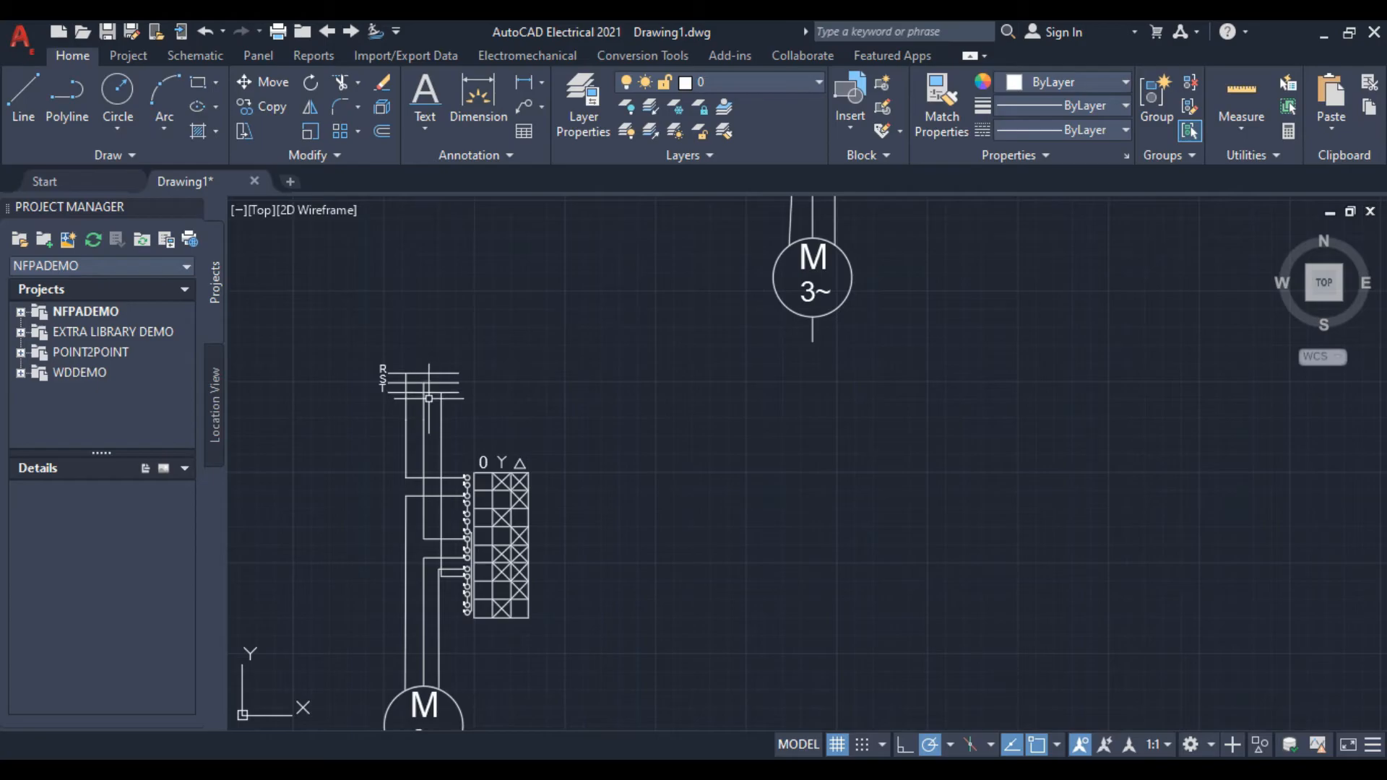
pyautogui.moveTo(410, 706)
pyautogui.mouseDown(button='middle')
pyautogui.moveTo(421, 677)
pyautogui.moveTo(478, 631)
pyautogui.mouseUp(button='middle')
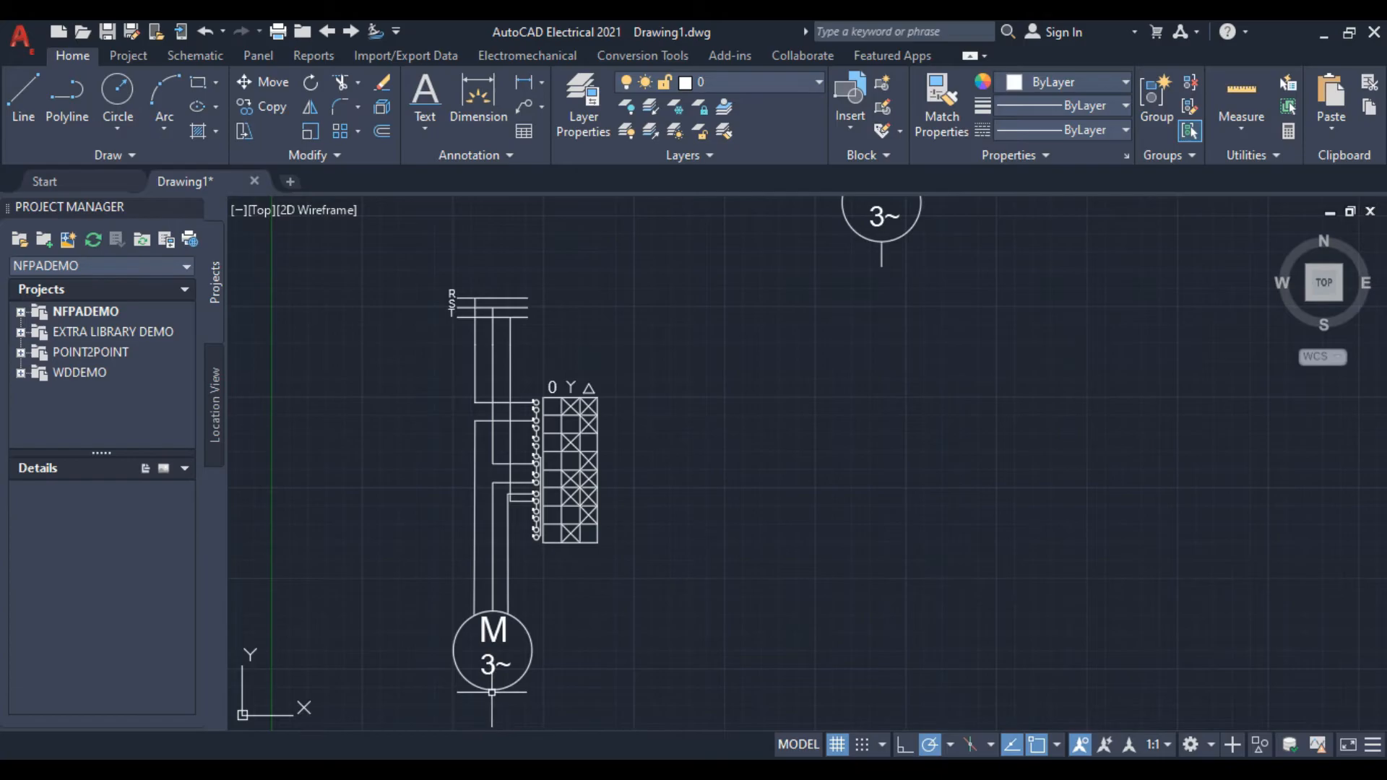
pyautogui.moveTo(855, 316); pyautogui.dragTo(727, 533, button='middle')
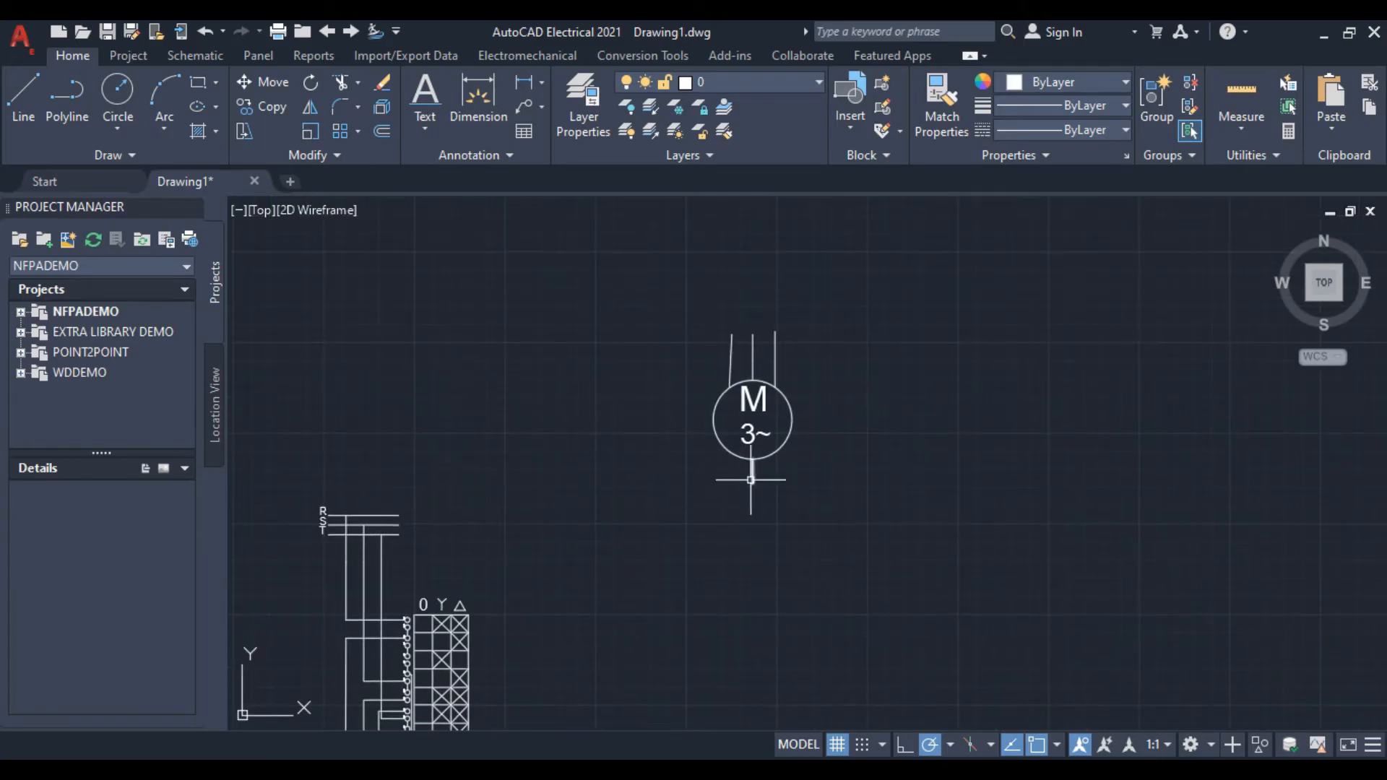
pyautogui.scroll(2, 743, 477)
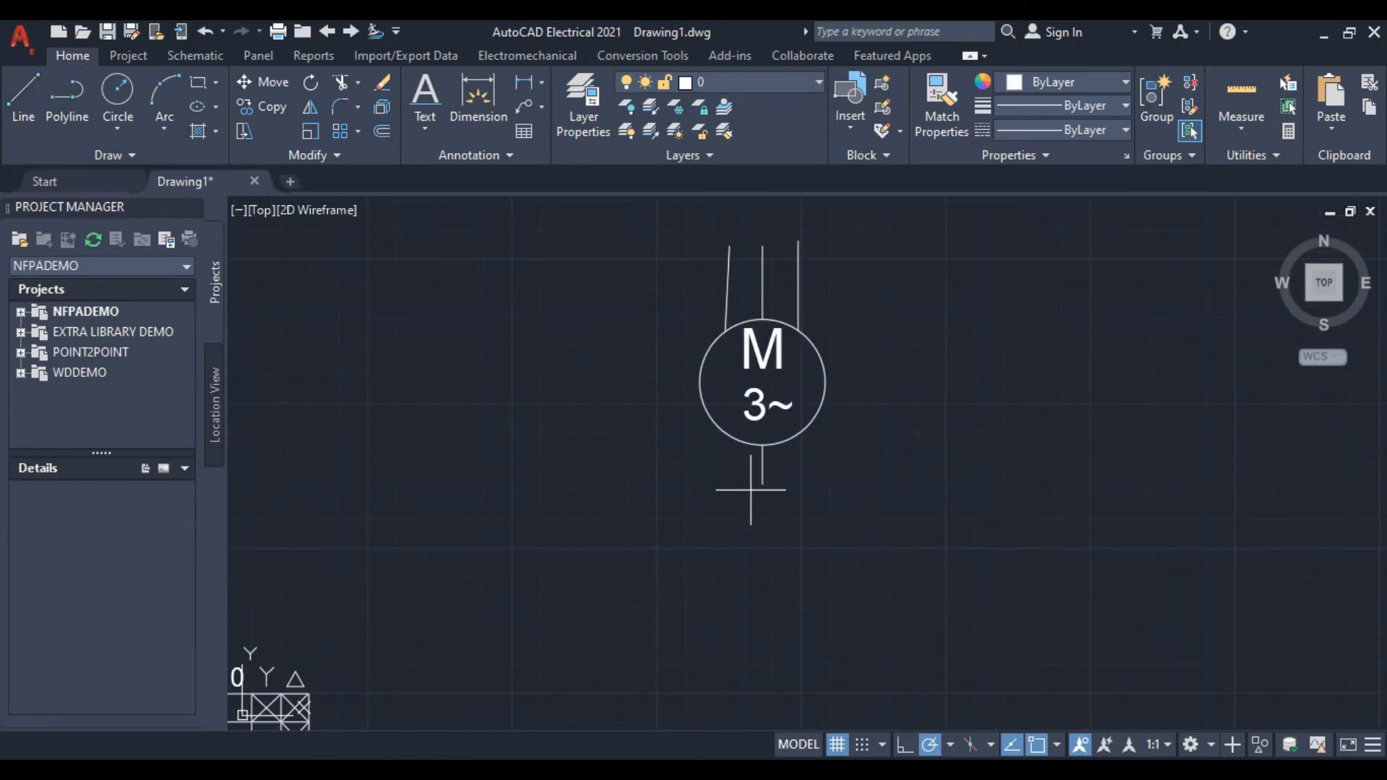
pyautogui.click(762, 483)
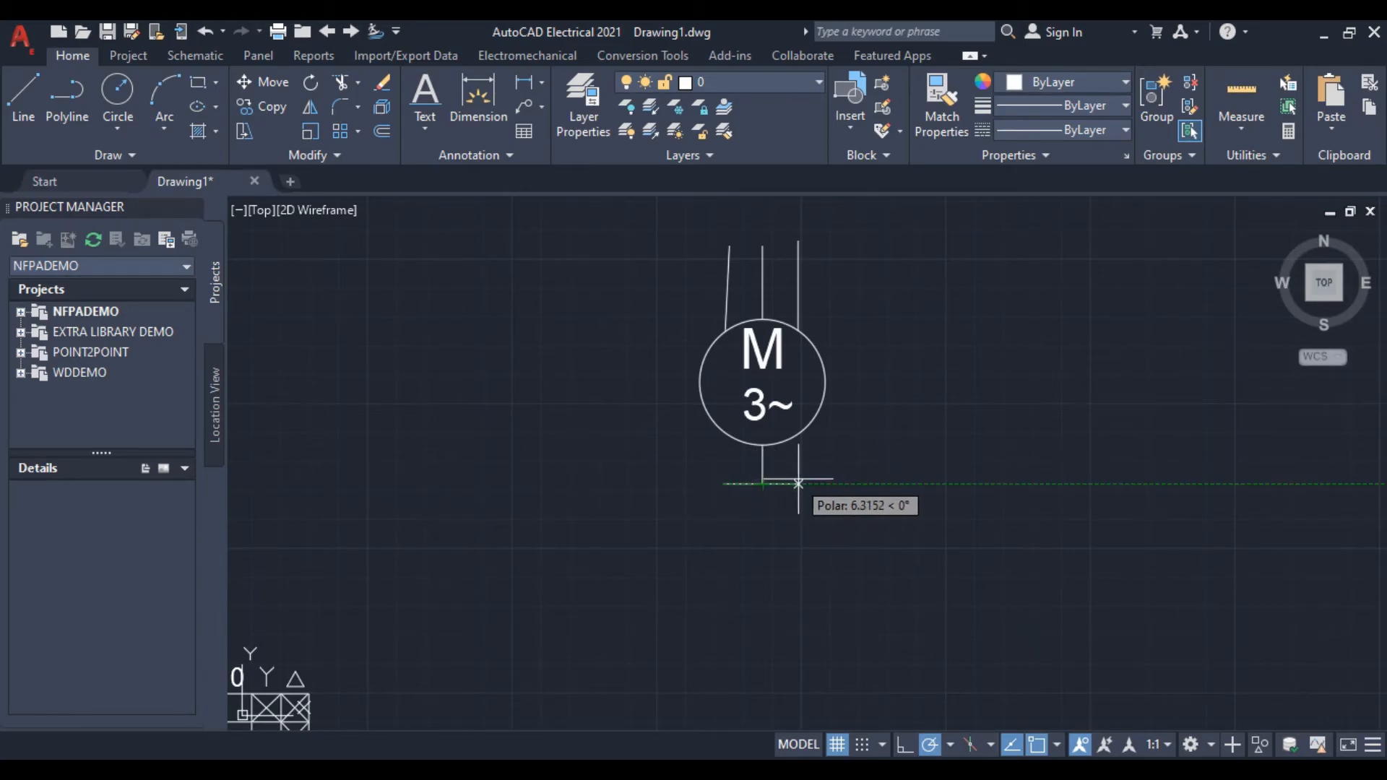
pyautogui.click(803, 484)
pyautogui.rightClick(801, 432)
pyautogui.click(843, 471)
# Connect the left end of the horizontal line up to the lower-left edge of the motor circle
pyautogui.click(21, 103)
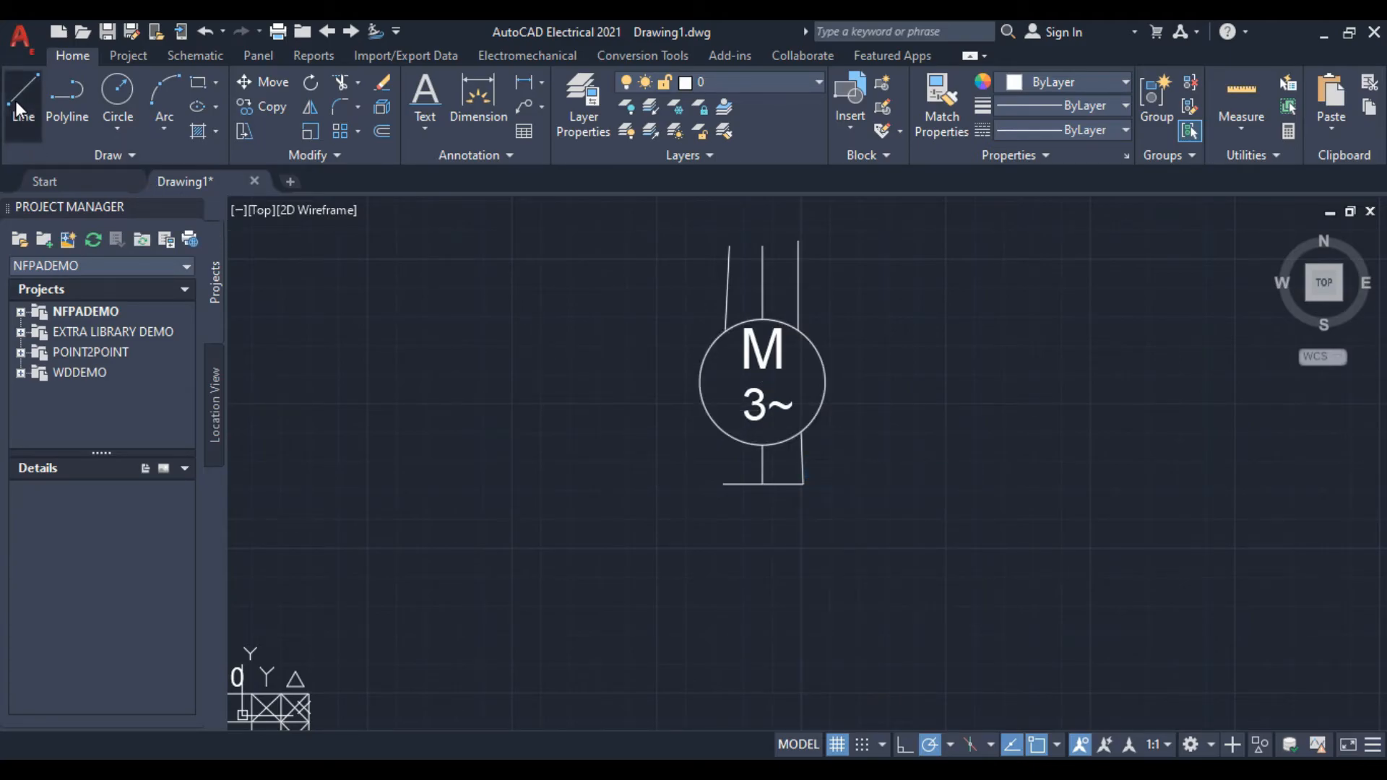
pyautogui.click(724, 483)
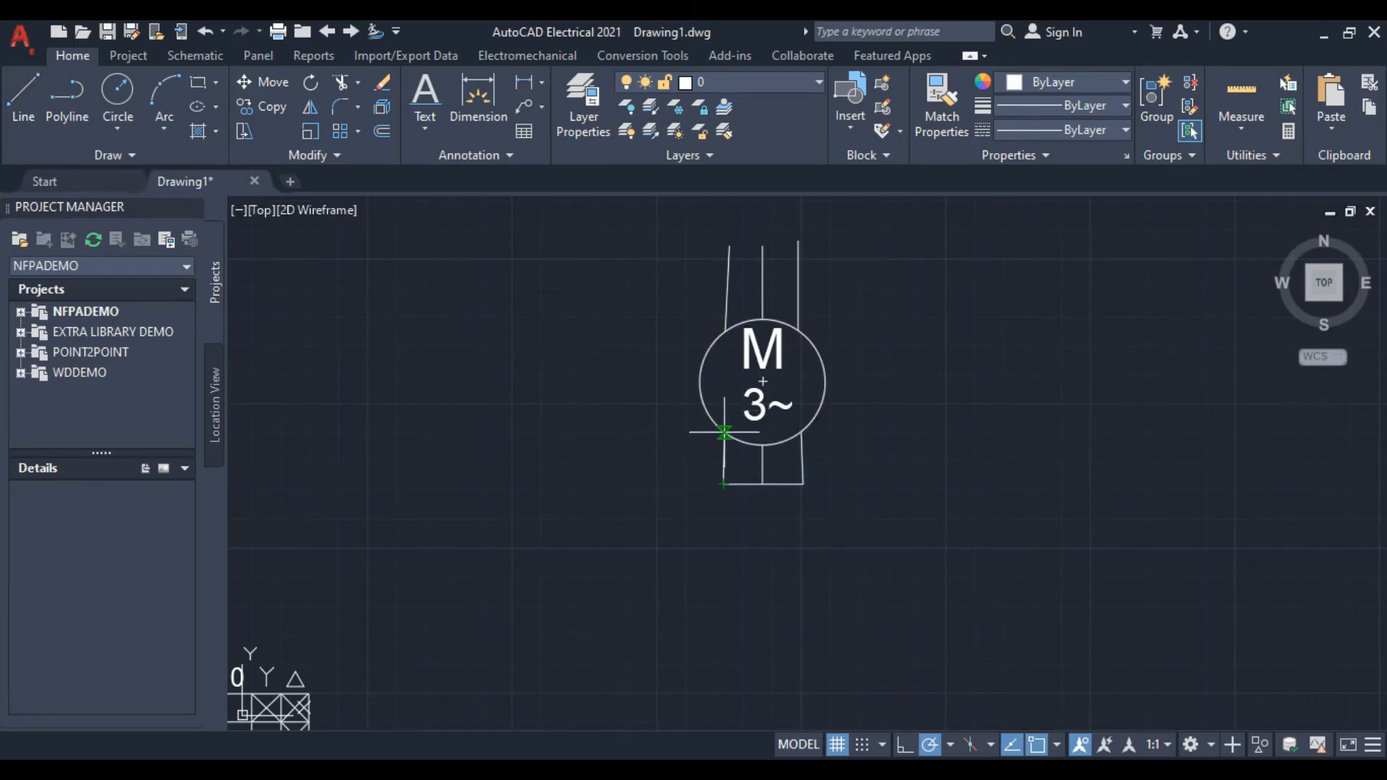
pyautogui.click(724, 431)
pyautogui.rightClick(724, 432)
pyautogui.click(766, 467)
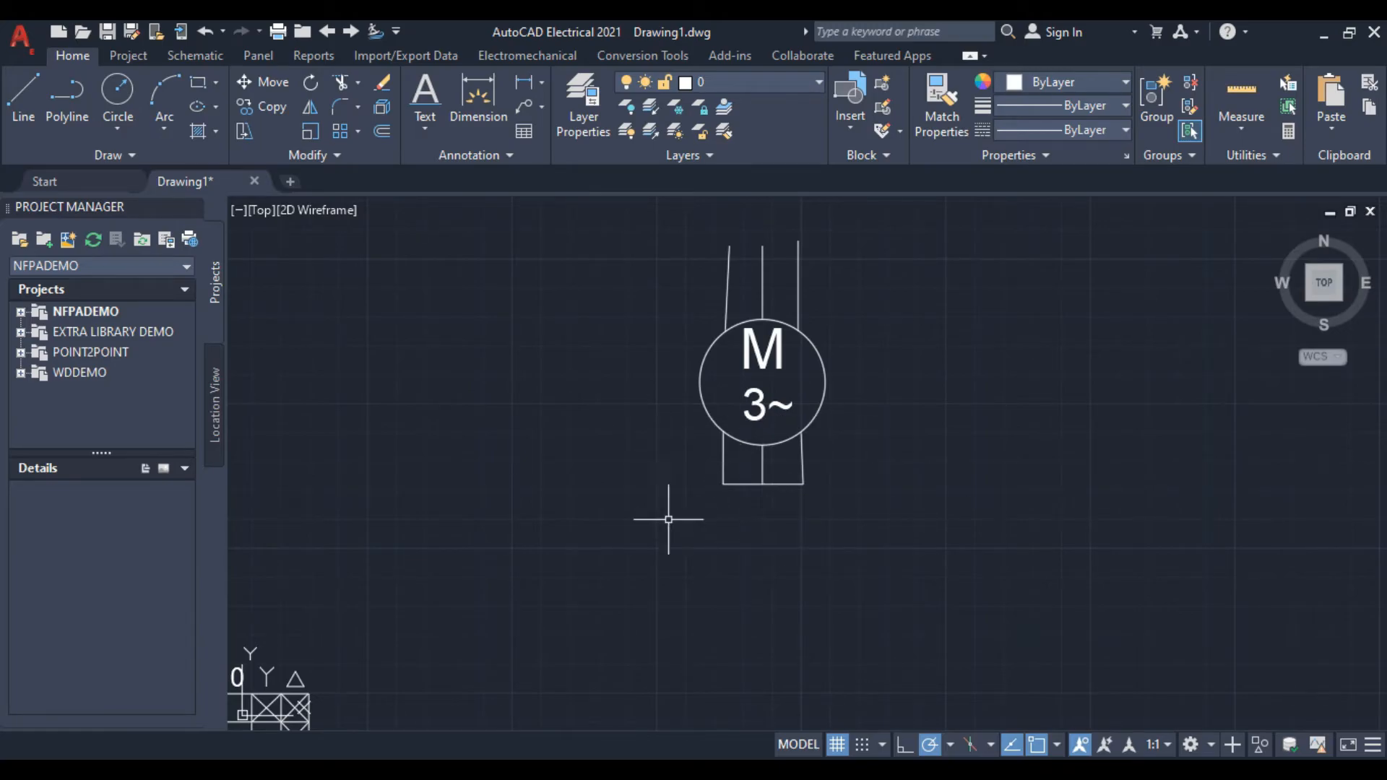
# Erase the separate motor symbol together with its upper leads and the joined lower leads
pyautogui.moveTo(639, 230); pyautogui.dragTo(913, 547)
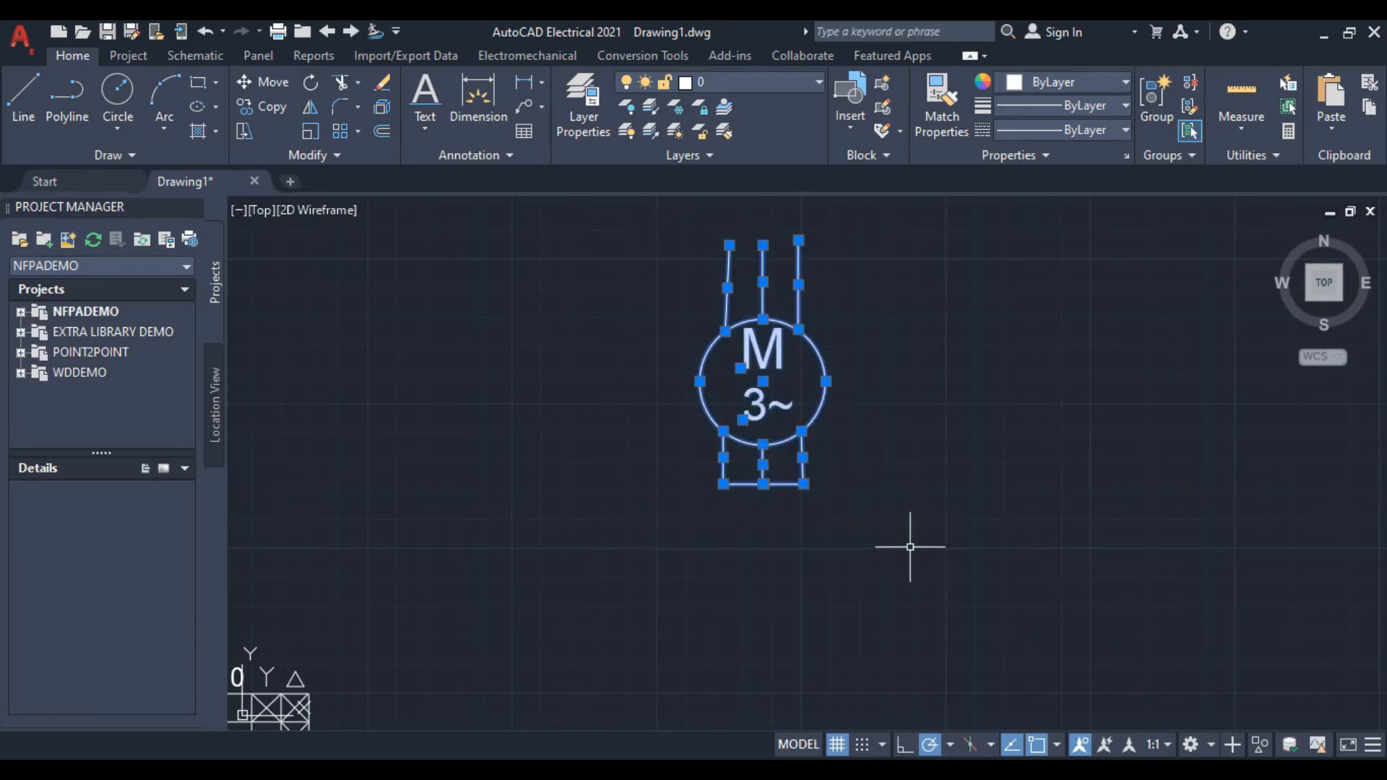
pyautogui.scroll(-4, 751, 535)
pyautogui.rightClick(711, 430)
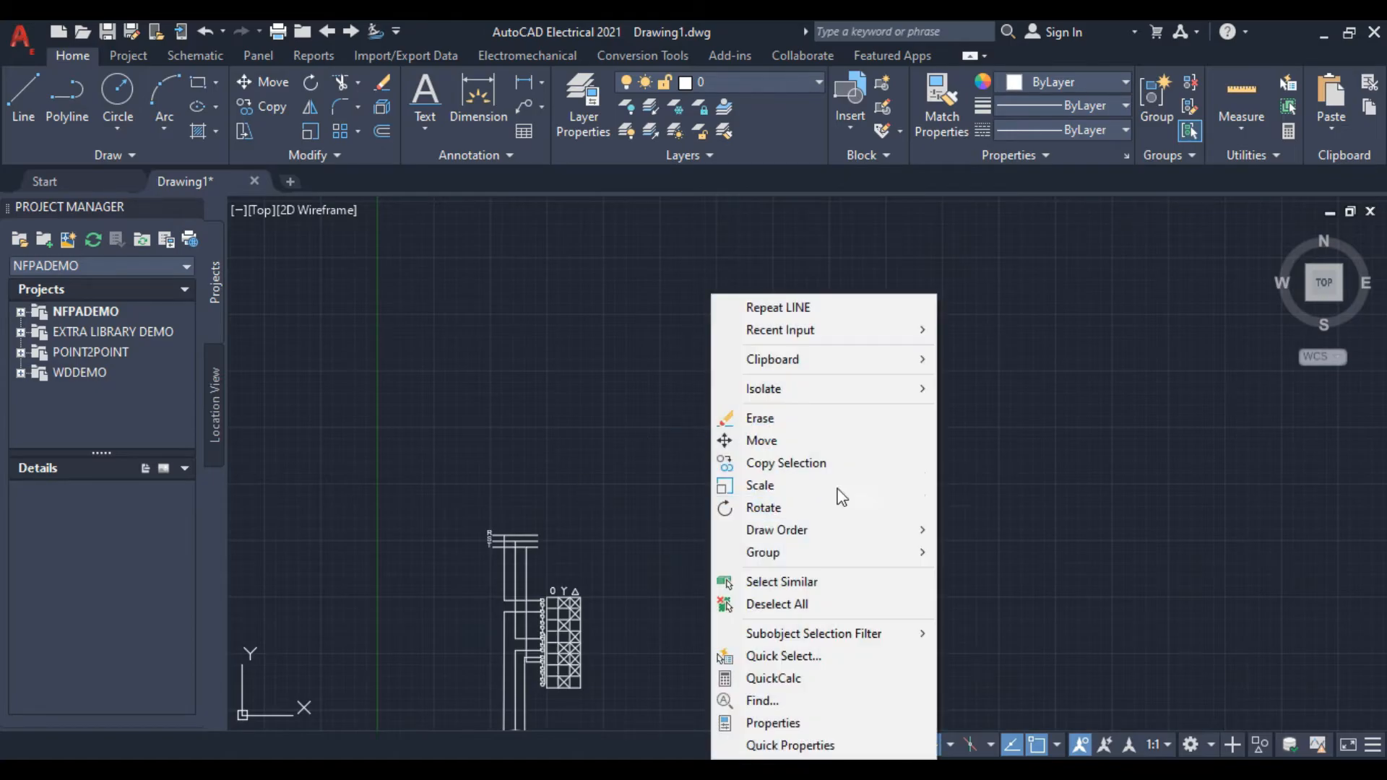
pyautogui.click(794, 419)
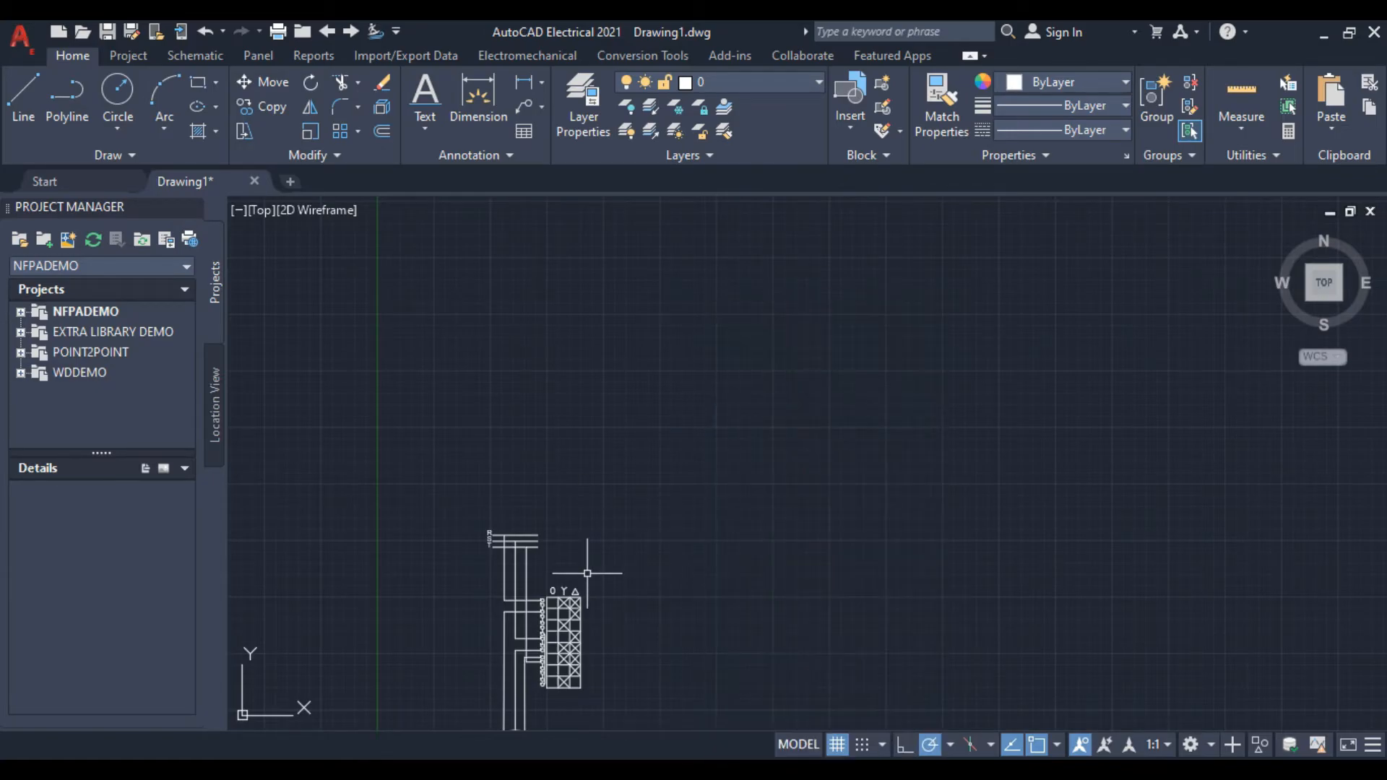
# Examine the cam switch's contact table and numbered terminals along with the supply and motor wires connected to them
pyautogui.scroll(4, 589, 560)
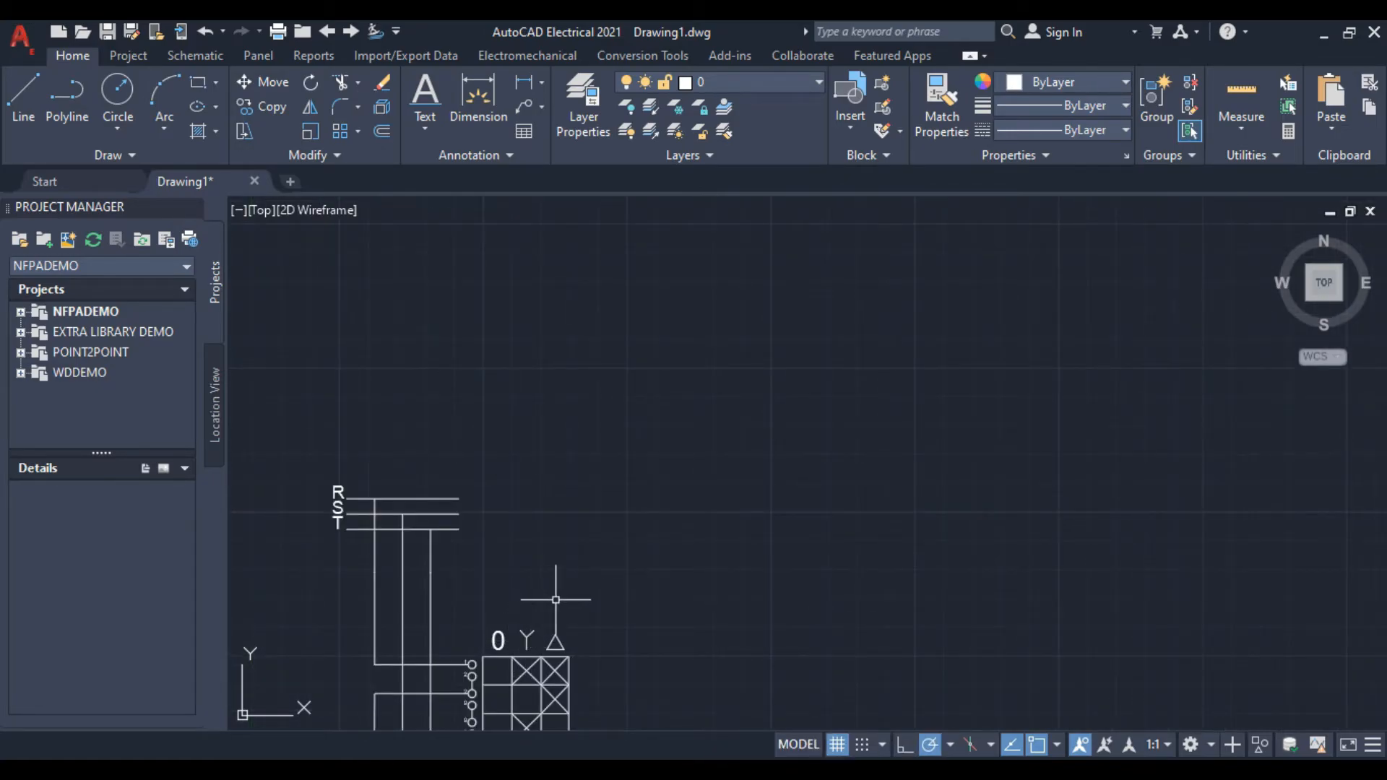
pyautogui.scroll(-2, 578, 585)
pyautogui.moveTo(622, 627); pyautogui.dragTo(665, 396, button='middle')
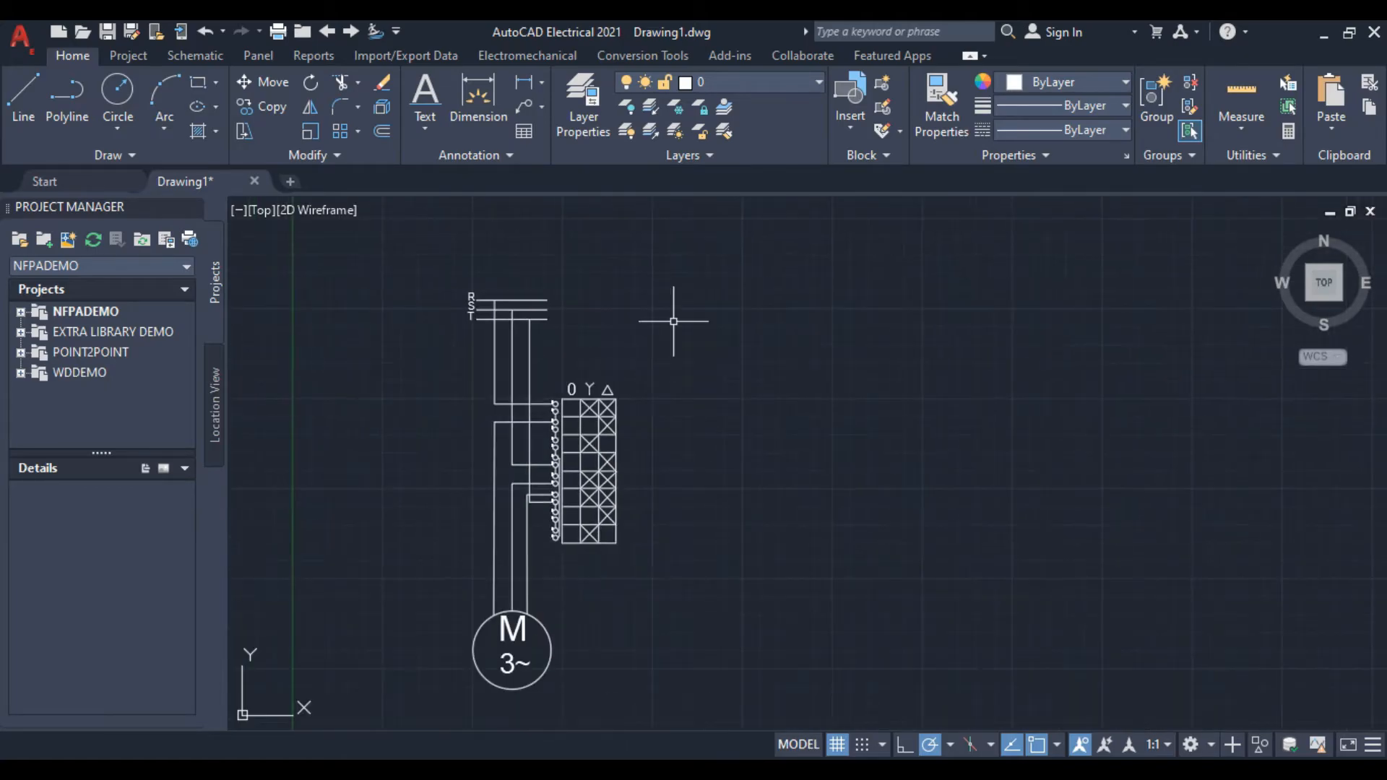
pyautogui.scroll(2, 627, 360)
pyautogui.moveTo(659, 547); pyautogui.dragTo(754, 353, button='middle')
pyautogui.scroll(-2, 667, 473)
pyautogui.moveTo(651, 484); pyautogui.dragTo(708, 531, button='middle')
pyautogui.scroll(2, 728, 354)
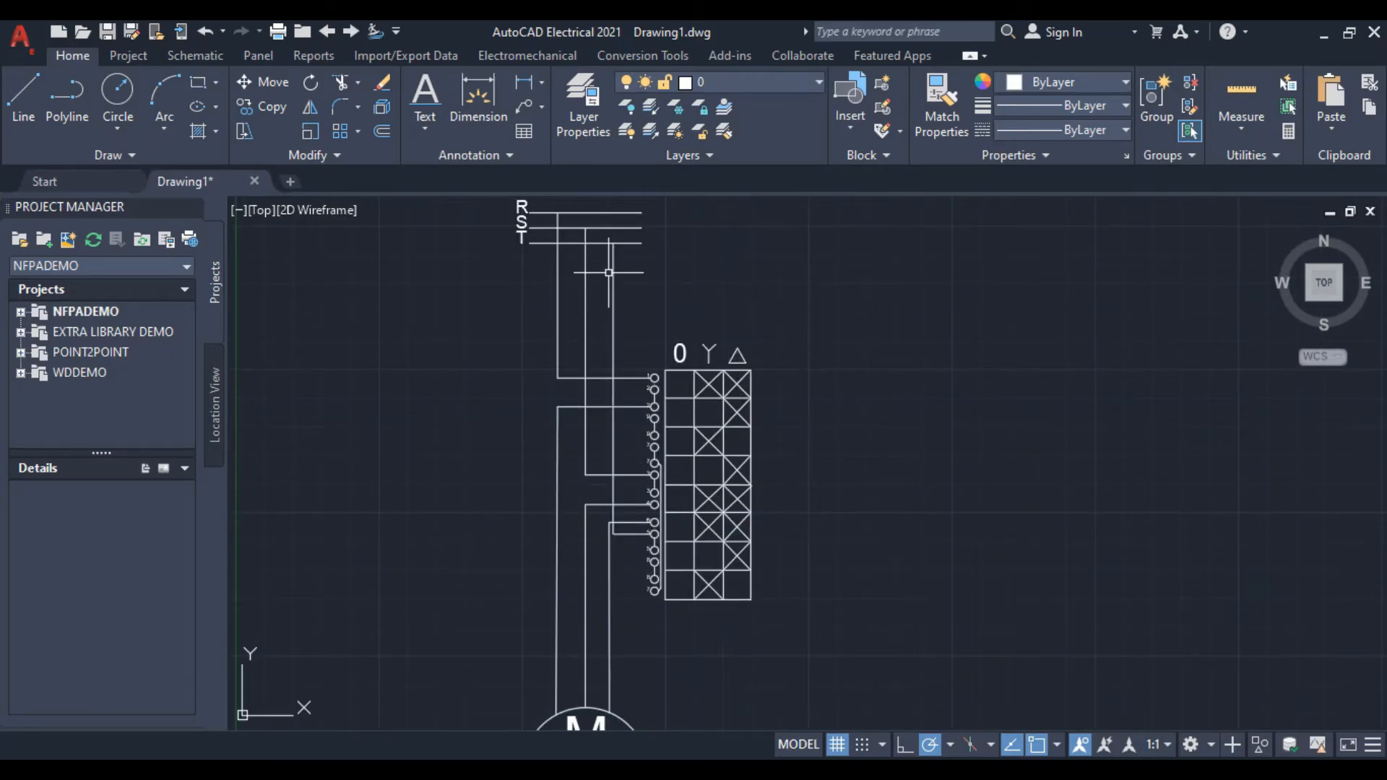
pyautogui.scroll(1, 654, 325)
pyautogui.scroll(-1, 650, 335)
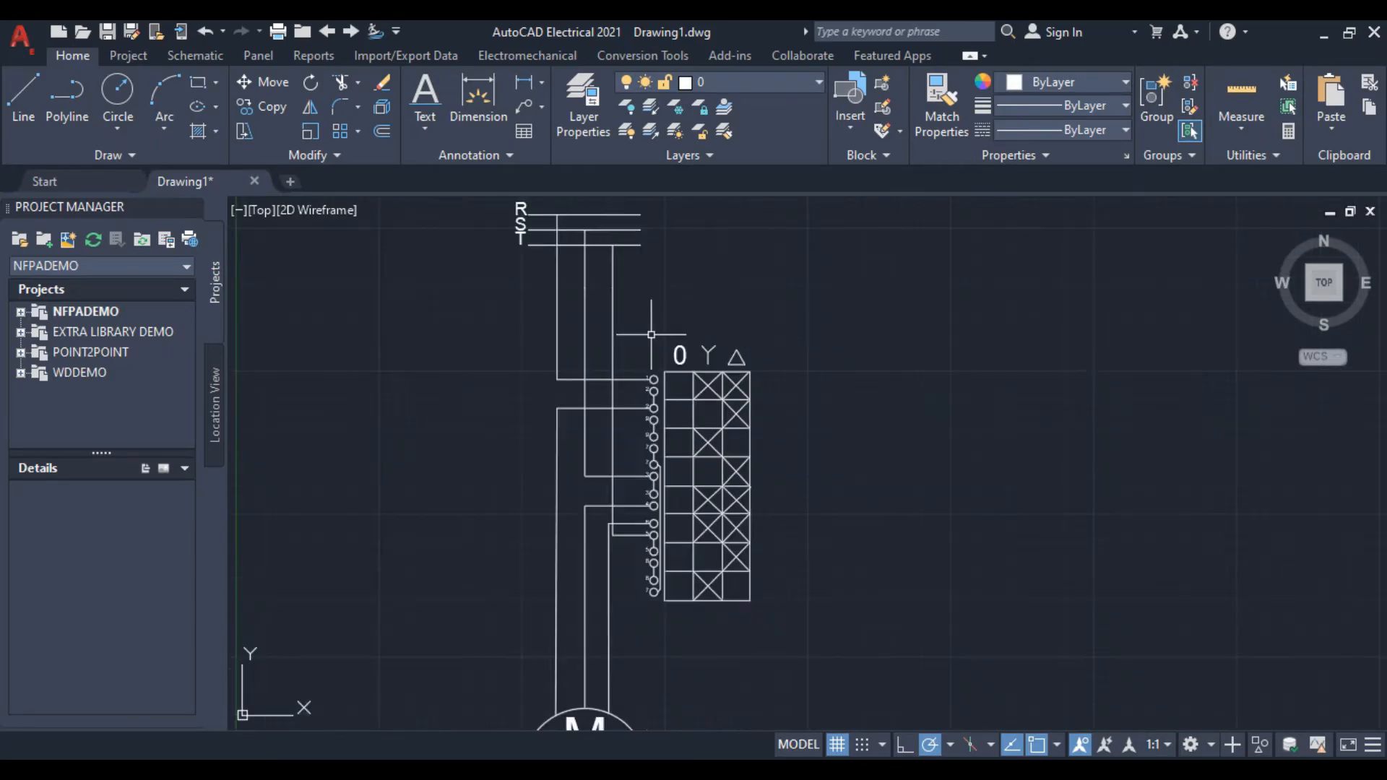
pyautogui.moveTo(821, 620); pyautogui.dragTo(809, 516, button='middle')
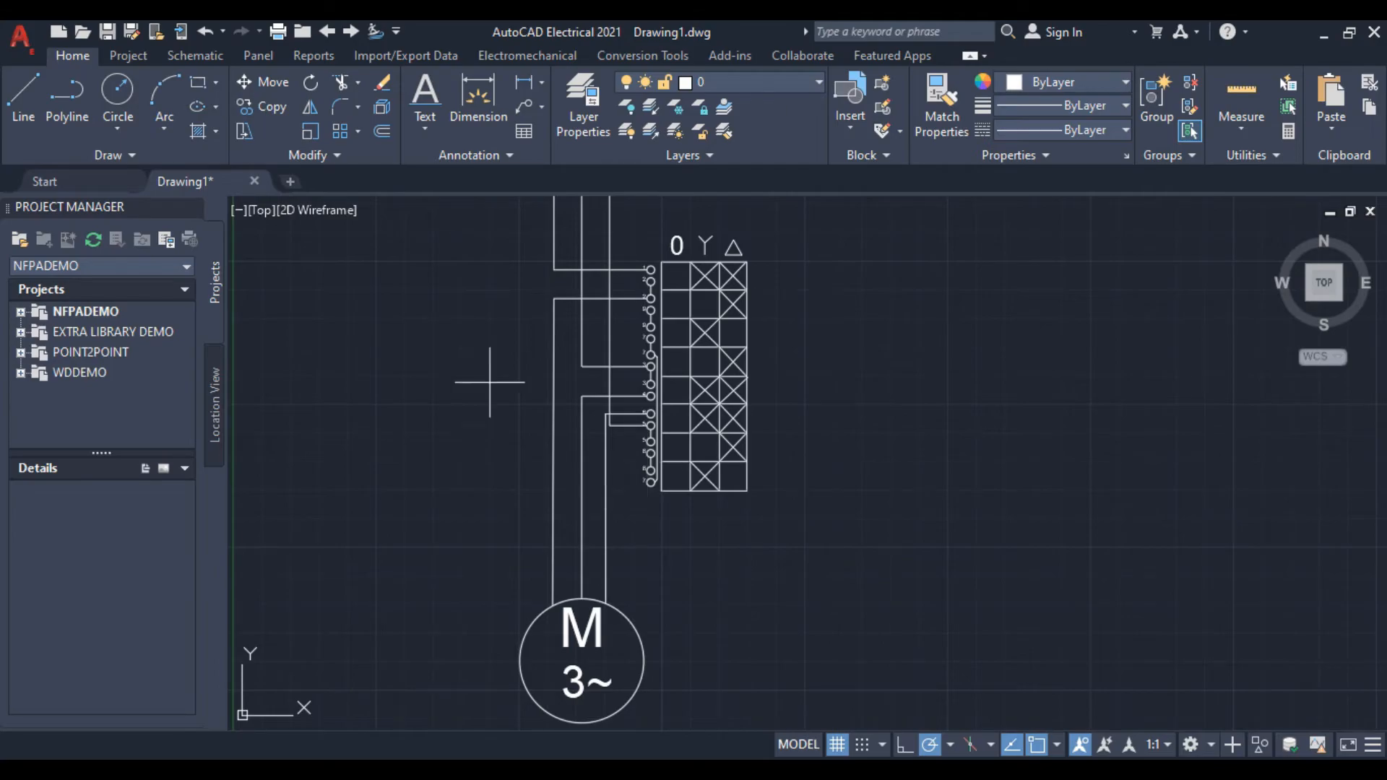
pyautogui.scroll(3, 549, 387)
pyautogui.scroll(3, 723, 535)
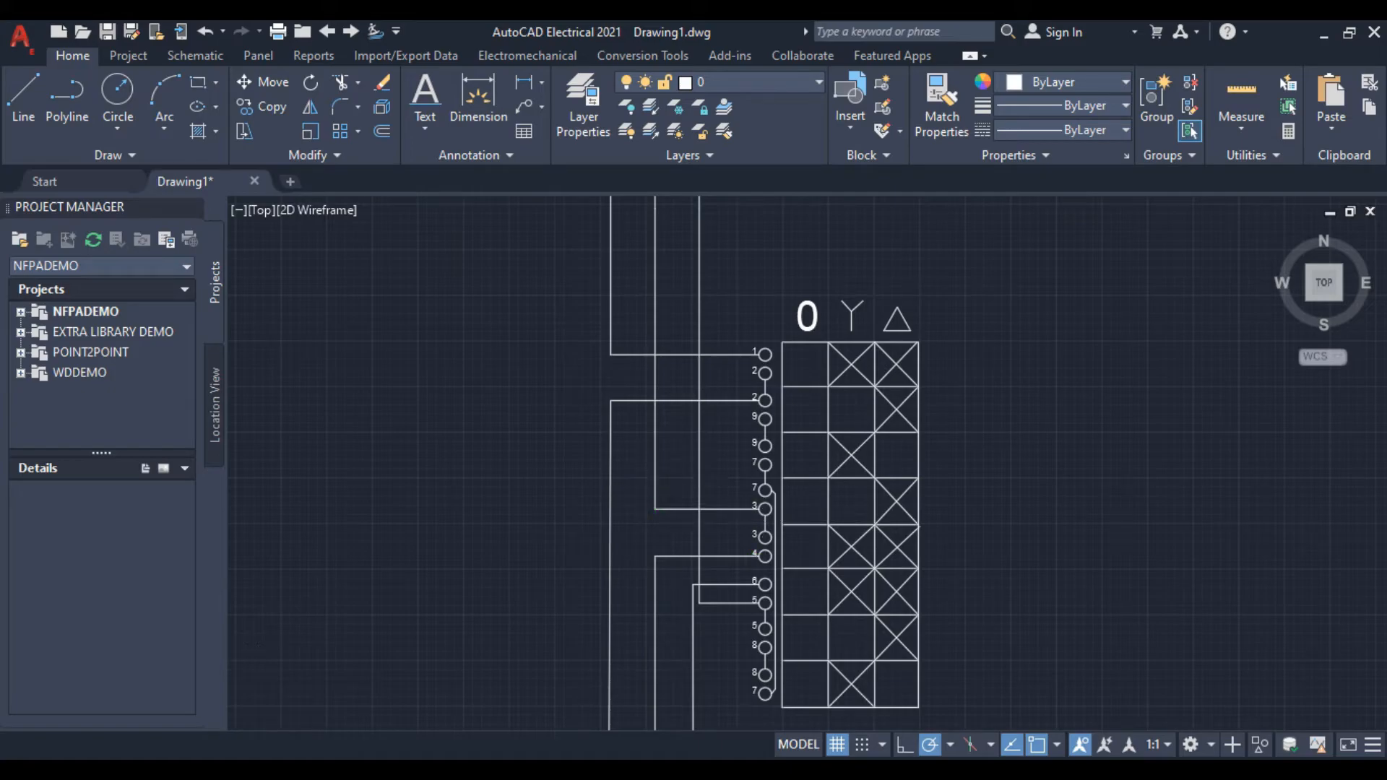
pyautogui.scroll(2, 712, 416)
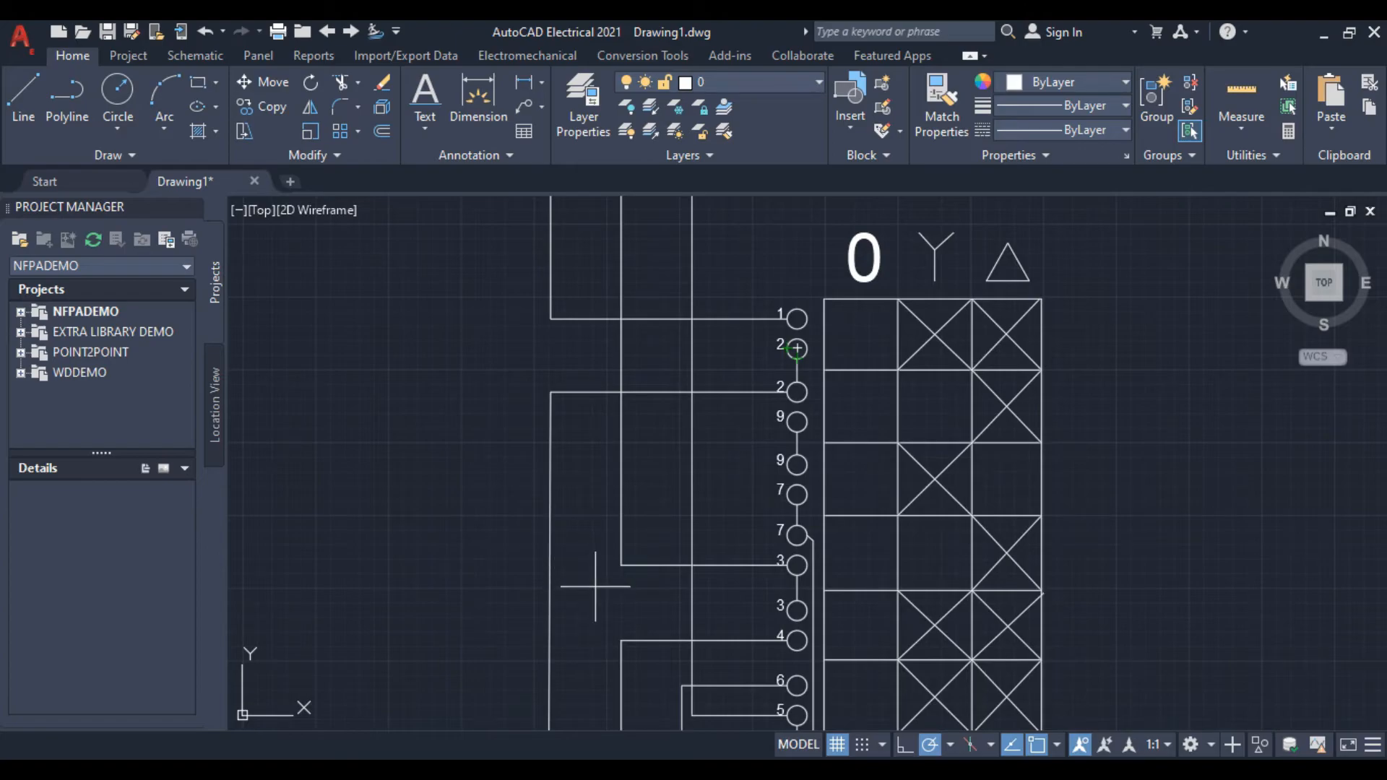
pyautogui.moveTo(669, 628); pyautogui.dragTo(626, 349, button='middle')
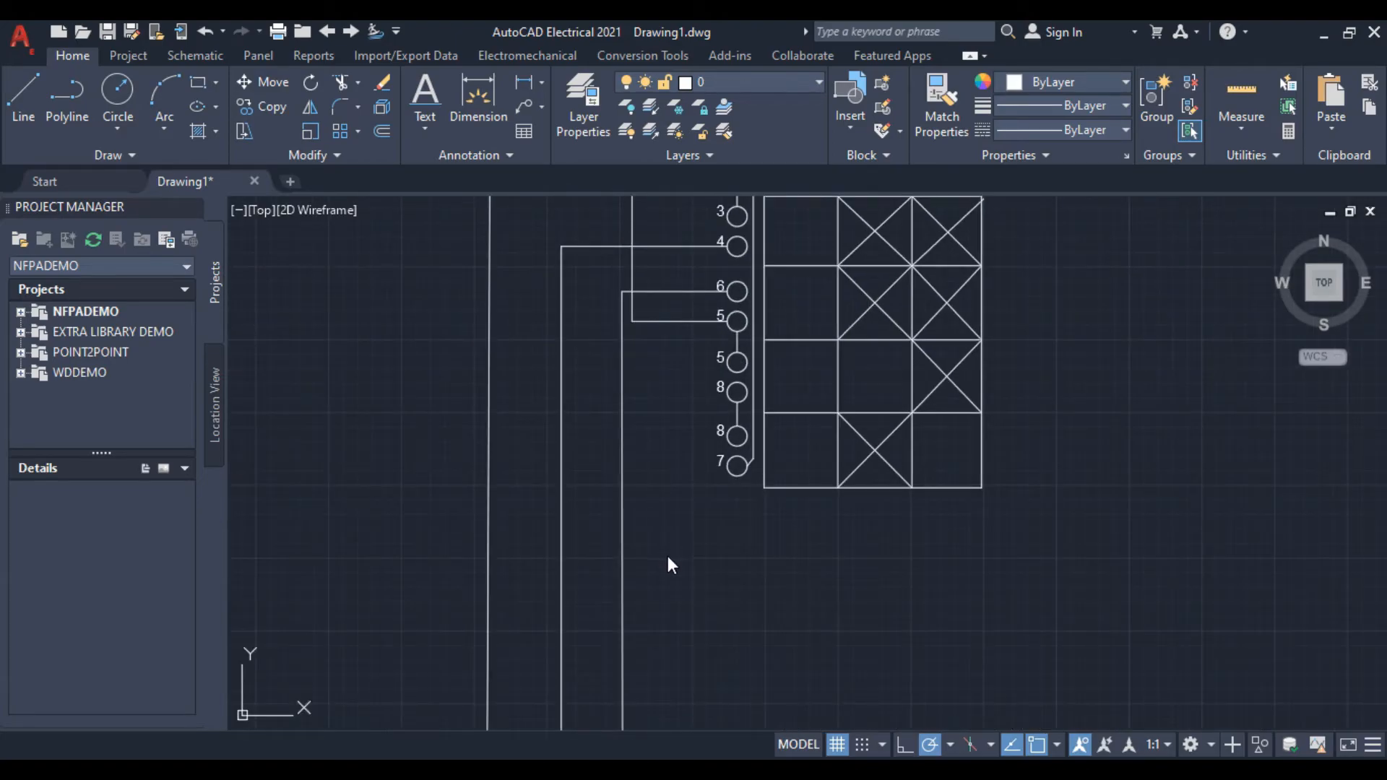
# Draw a vertical lead about 4.3 units long downward from the bottom of the main motor's circle
pyautogui.scroll(-10, 679, 585)
pyautogui.scroll(6, 672, 600)
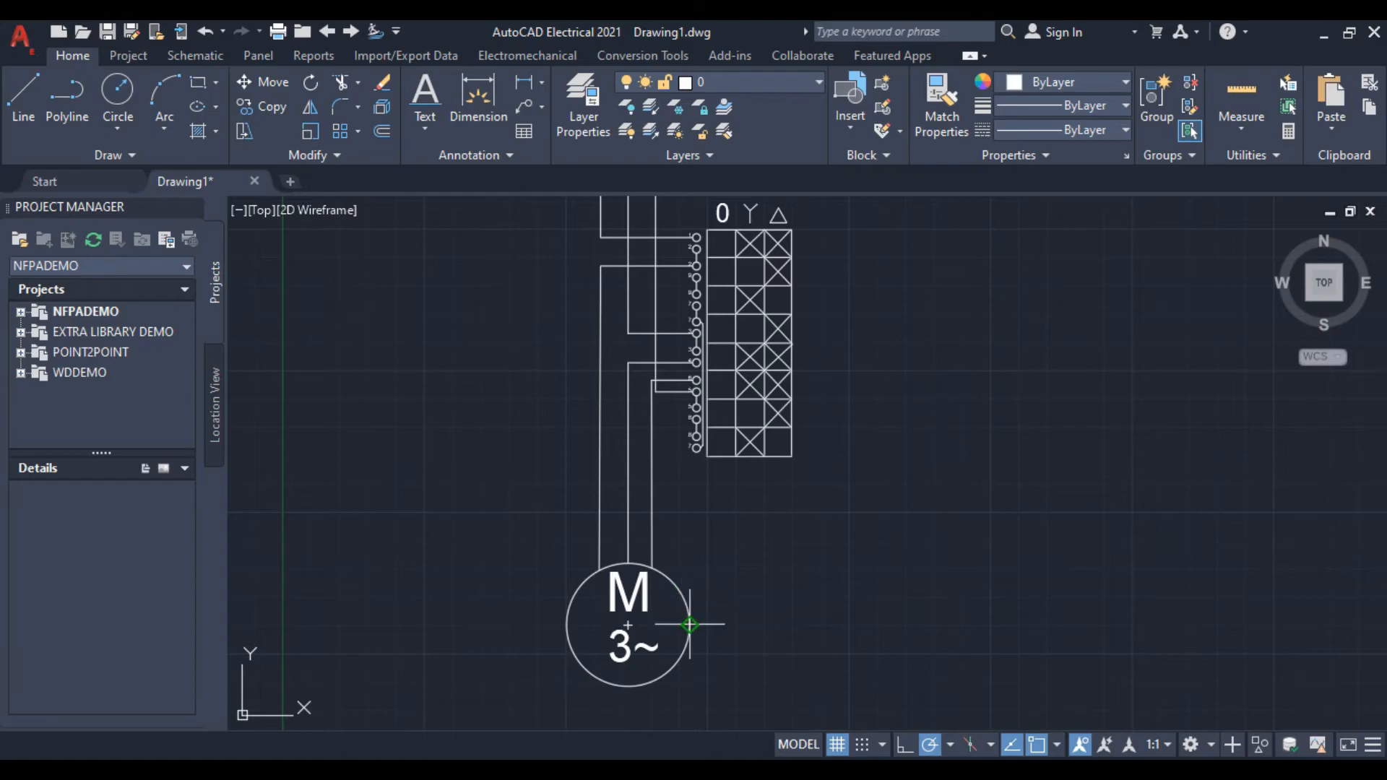
pyautogui.moveTo(713, 644); pyautogui.dragTo(680, 519, button='middle')
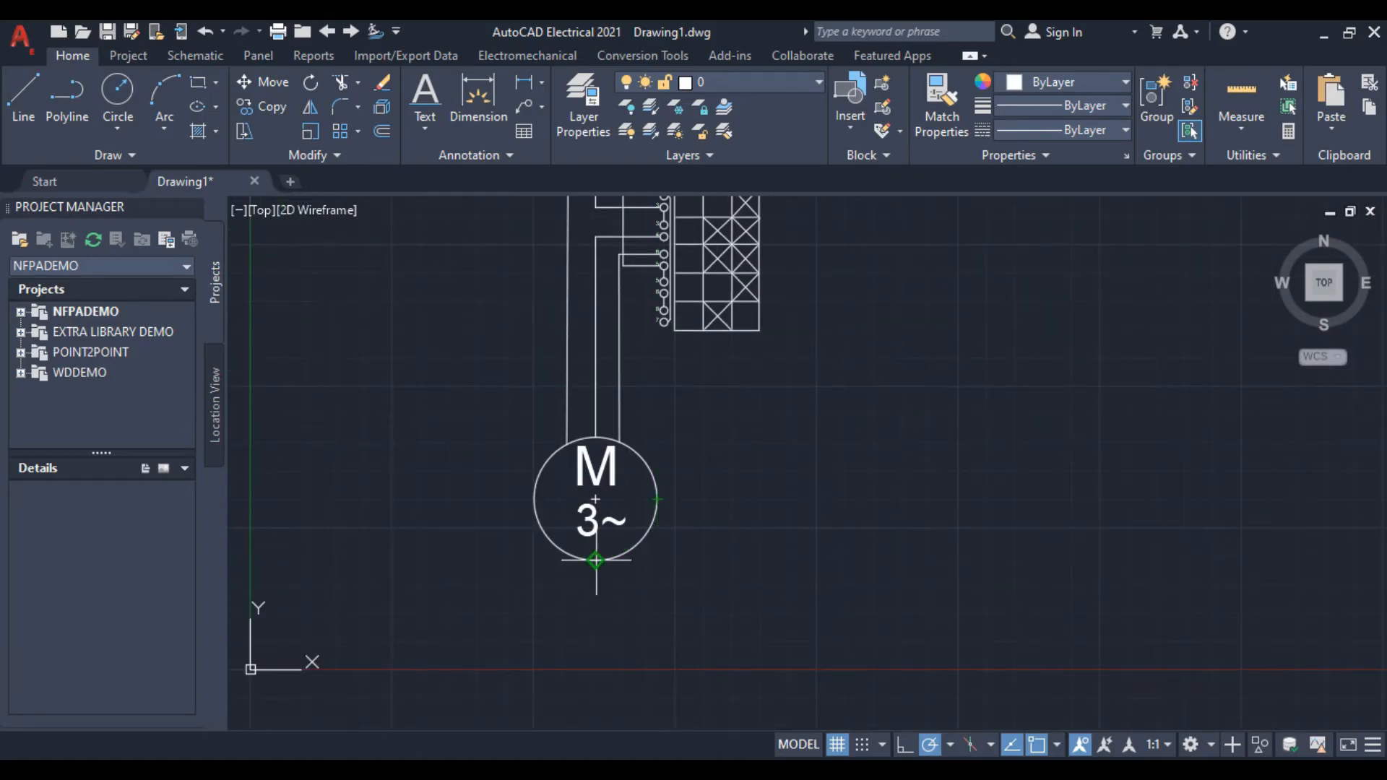
pyautogui.click(596, 561)
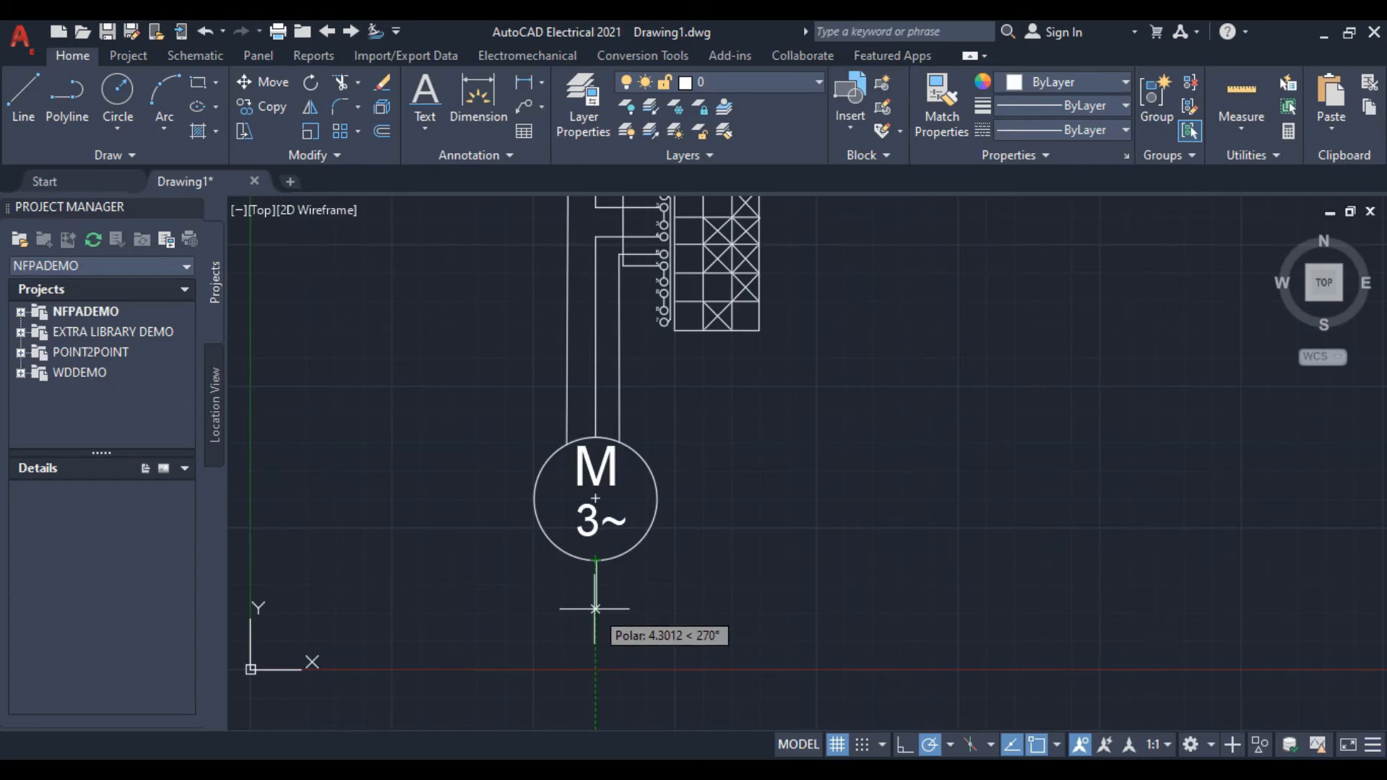
pyautogui.click(596, 608)
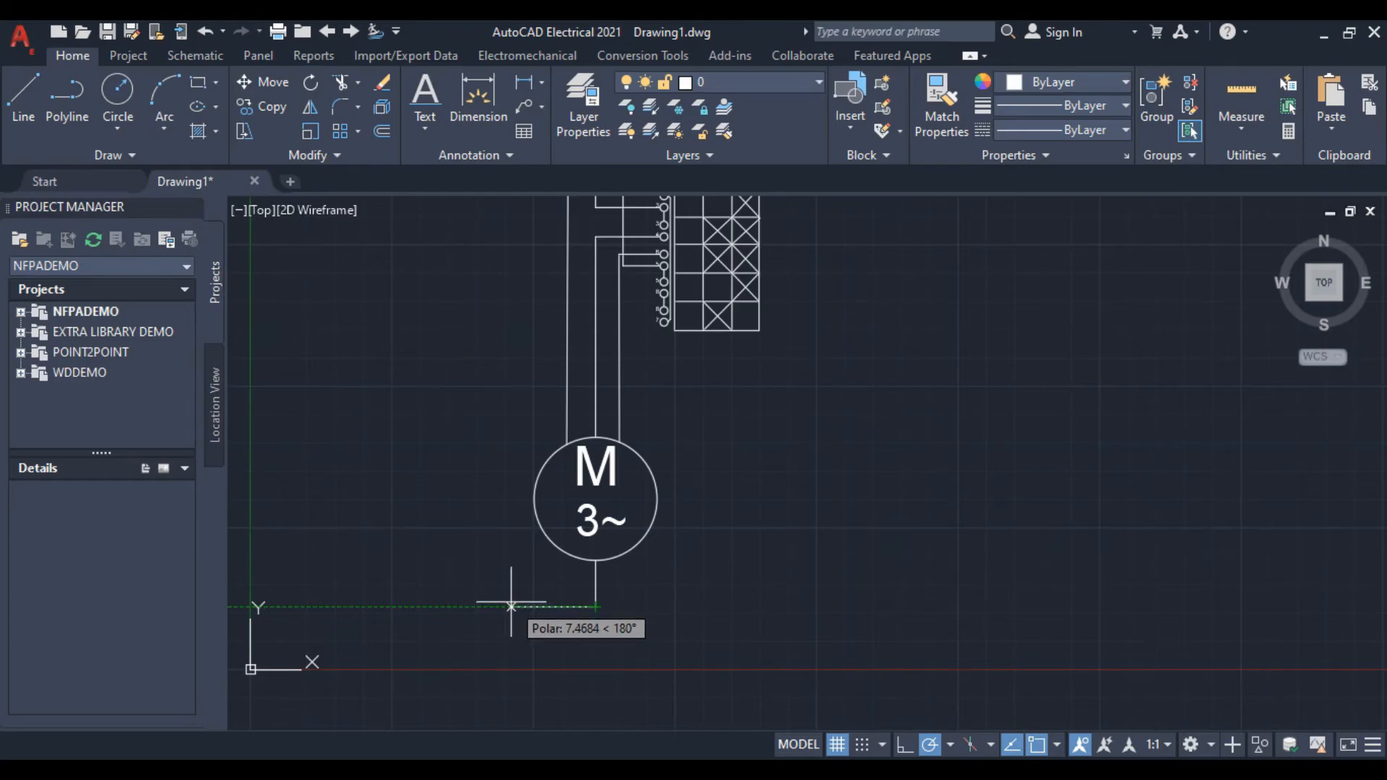
pyautogui.rightClick(511, 607)
pyautogui.click(571, 402)
# Draw a wire from the motor circle's lower-left edge down, around the left of the existing wires, and across to the upper terminal 9
pyautogui.click(35, 108)
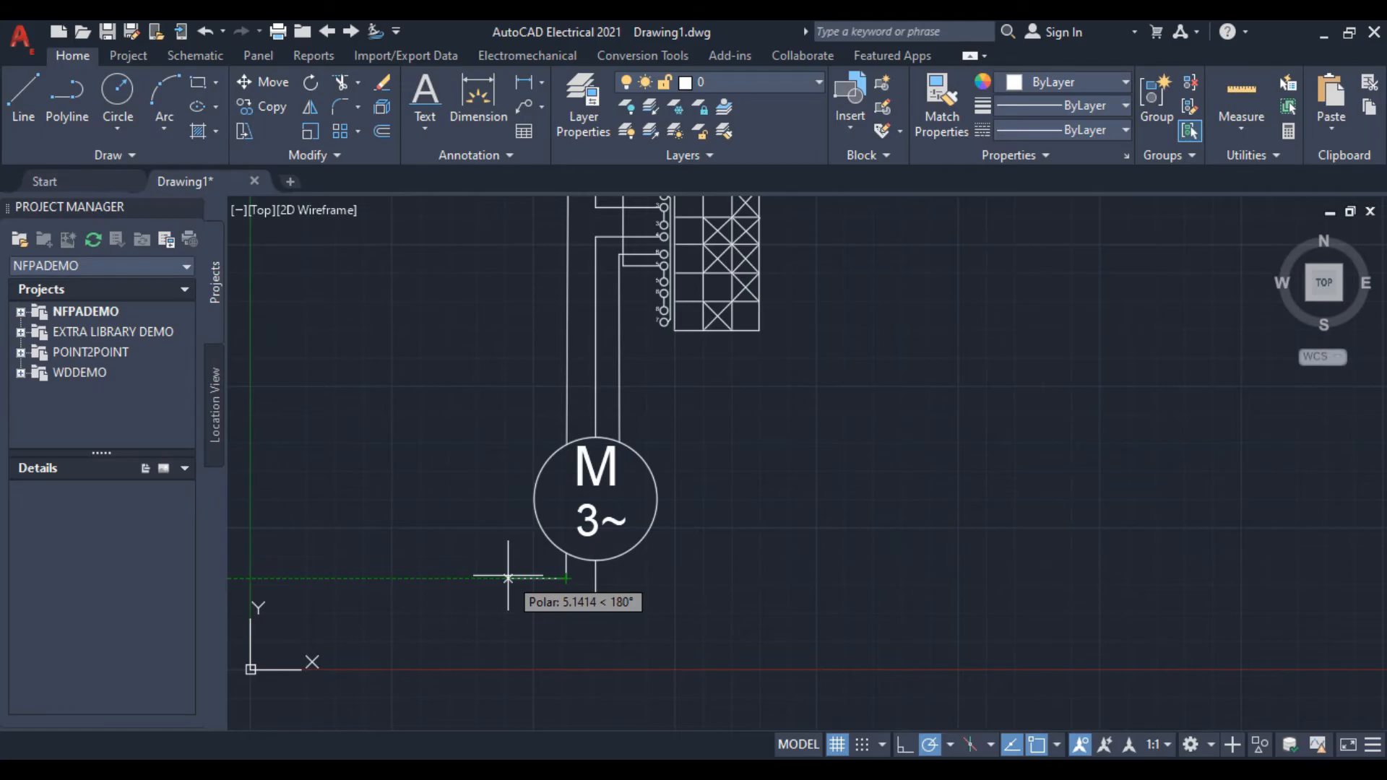
pyautogui.click(508, 578)
pyautogui.moveTo(514, 356); pyautogui.dragTo(508, 594, button='middle')
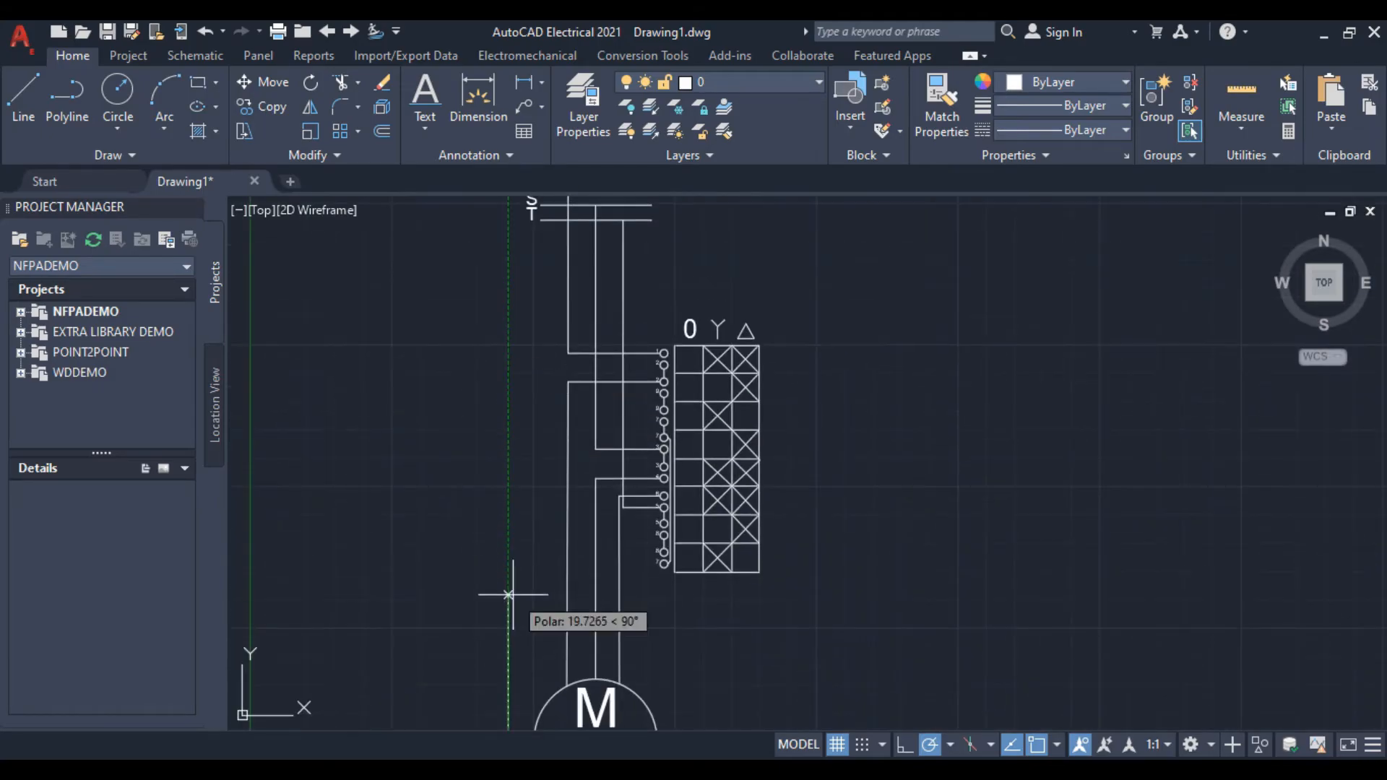
pyautogui.scroll(4, 531, 405)
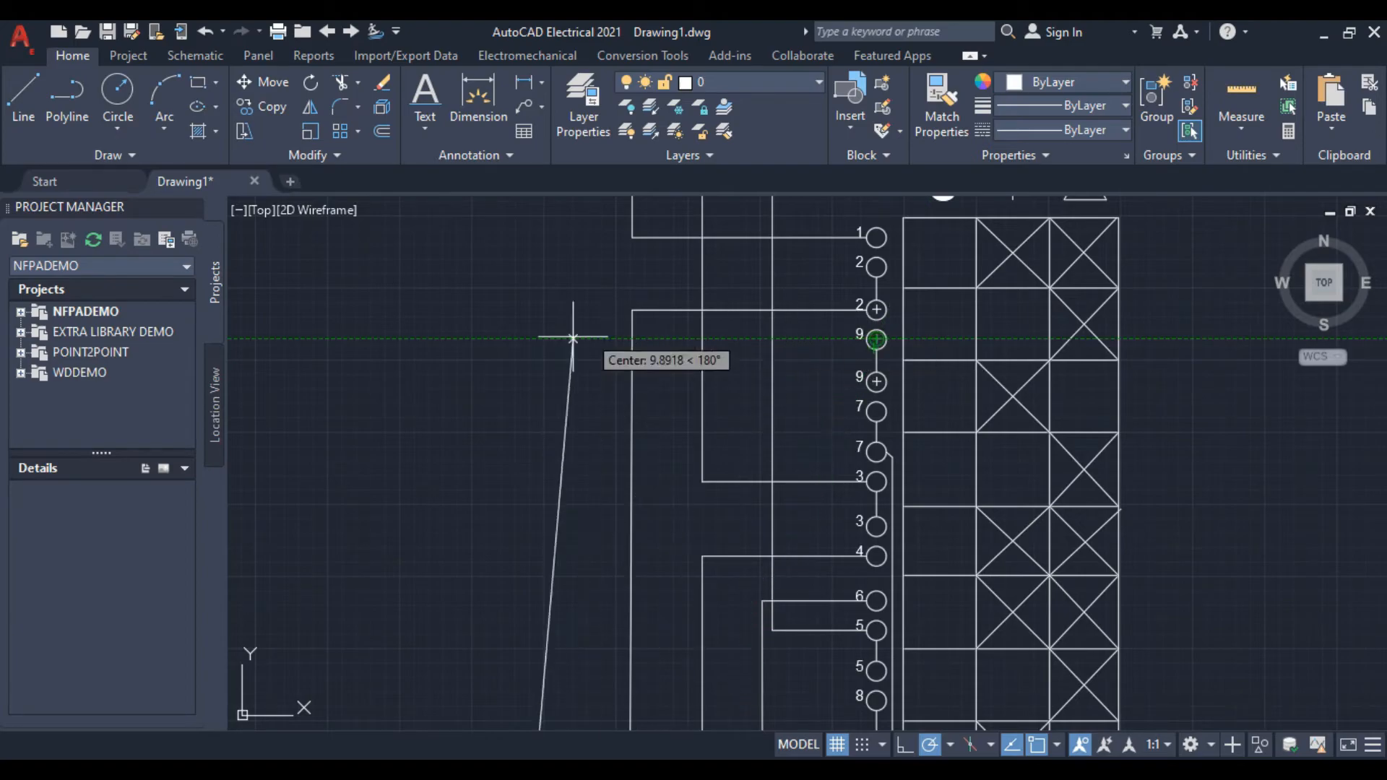
pyautogui.click(479, 337)
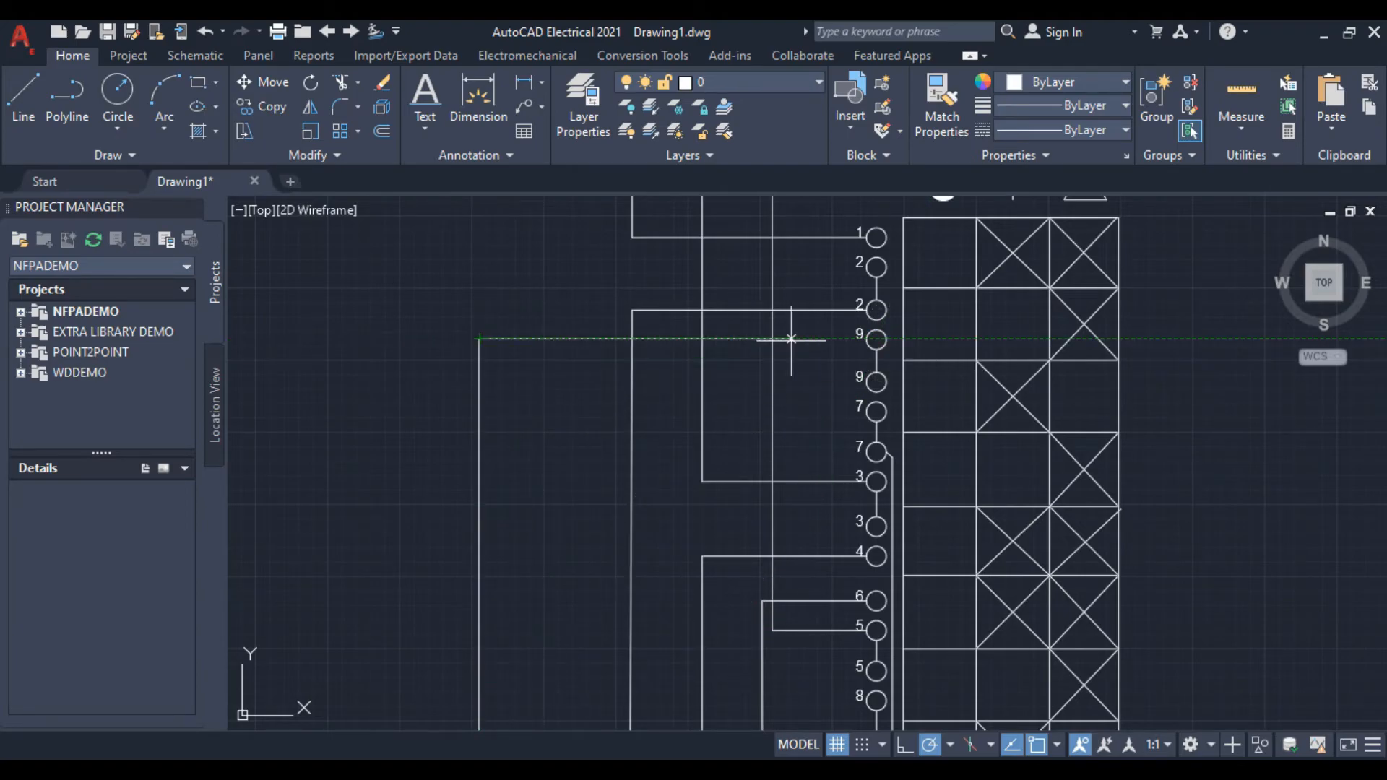
pyautogui.click(877, 338)
pyautogui.rightClick(436, 258)
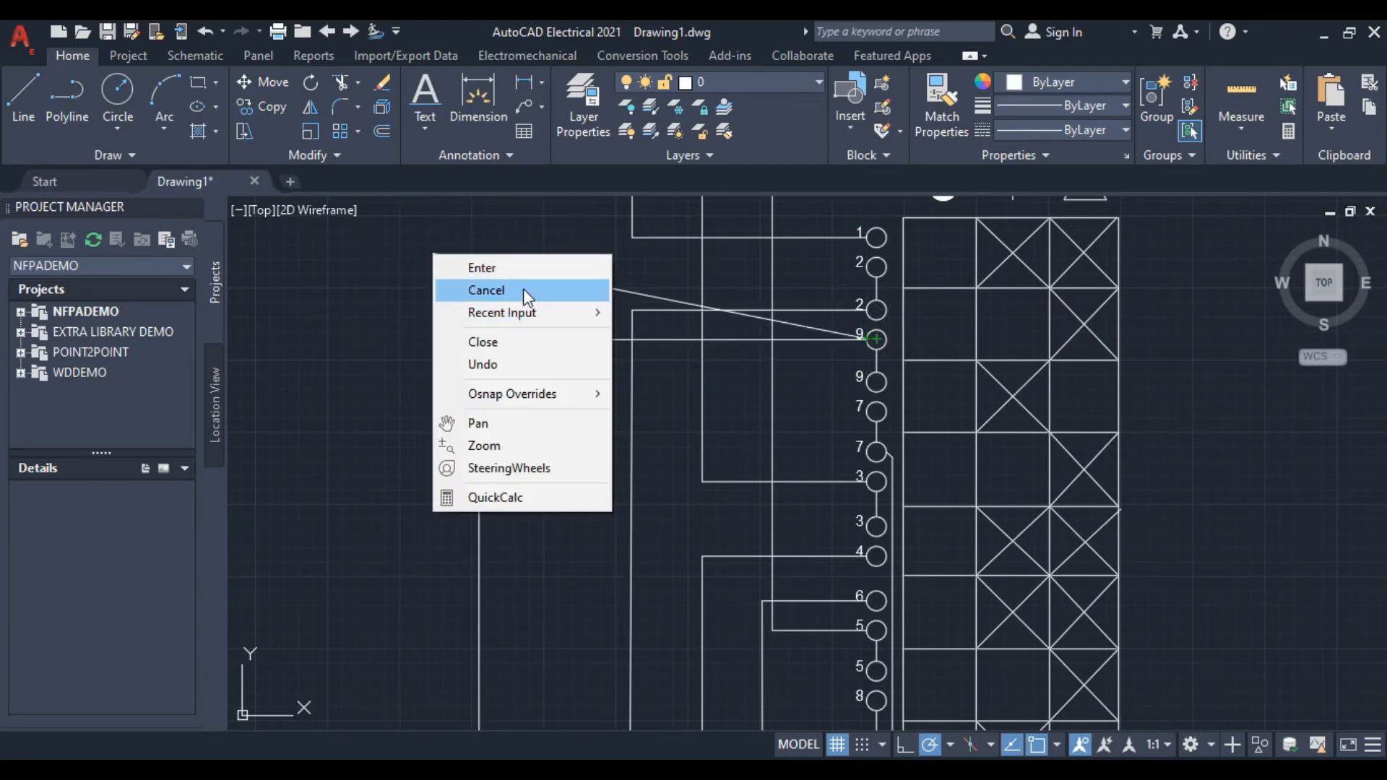
pyautogui.click(607, 288)
# Extend the motor's bottom lead left, up outside the terminal 9 wire, and across to the lowest terminal 7 of the switch
pyautogui.scroll(-6, 520, 332)
pyautogui.moveTo(635, 560); pyautogui.dragTo(635, 486, button='middle')
pyautogui.moveTo(486, 470)
pyautogui.mouseDown(button='middle')
pyautogui.moveTo(495, 461)
pyautogui.moveTo(572, 502)
pyautogui.mouseUp(button='middle')
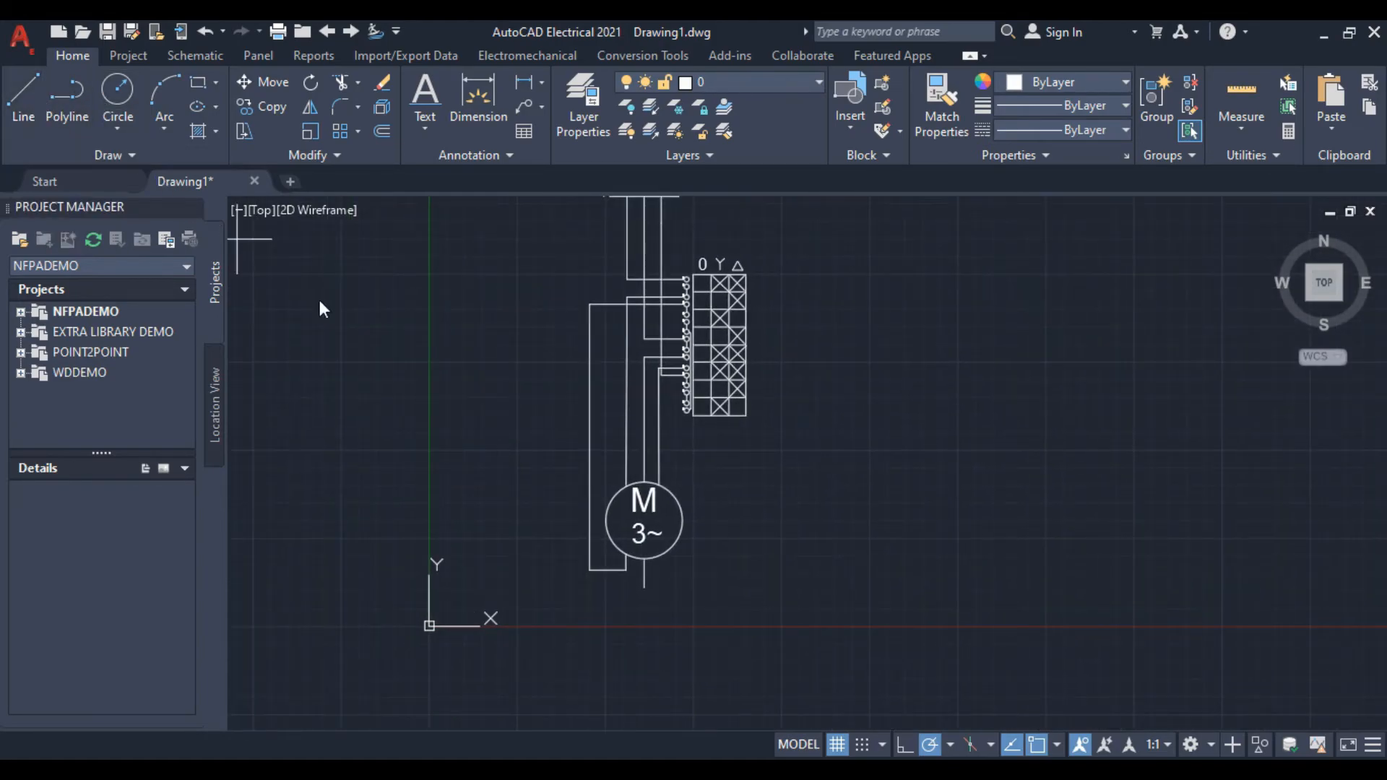
pyautogui.click(645, 587)
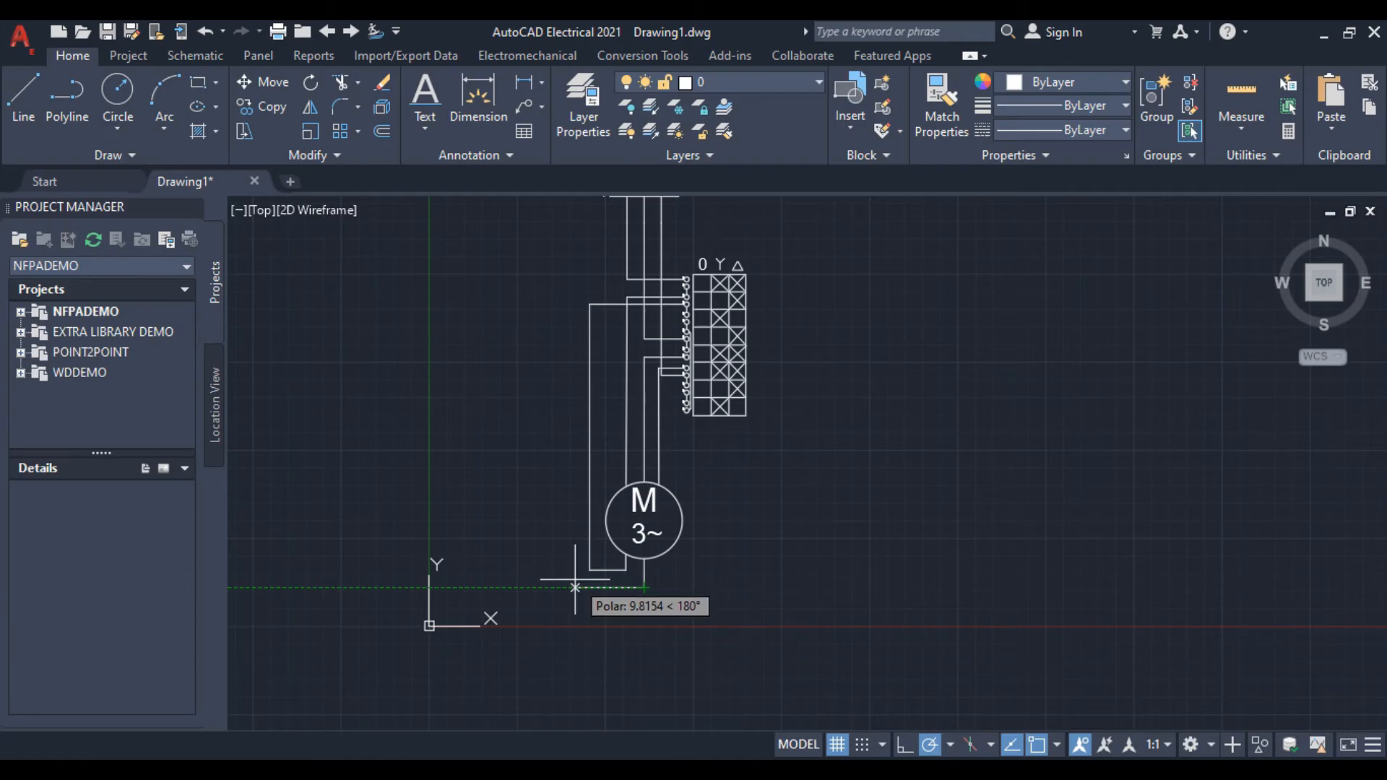
pyautogui.click(566, 587)
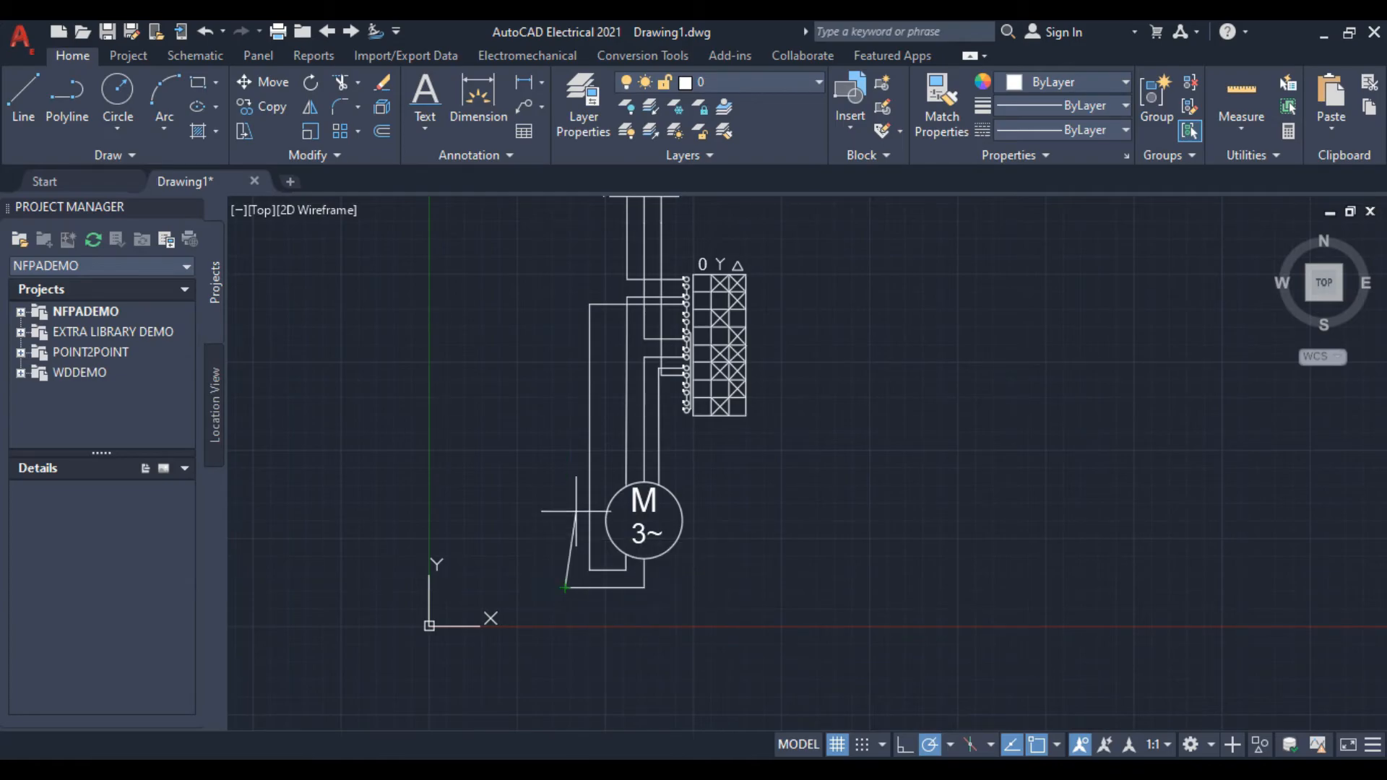
pyautogui.moveTo(557, 434); pyautogui.dragTo(580, 567, button='middle')
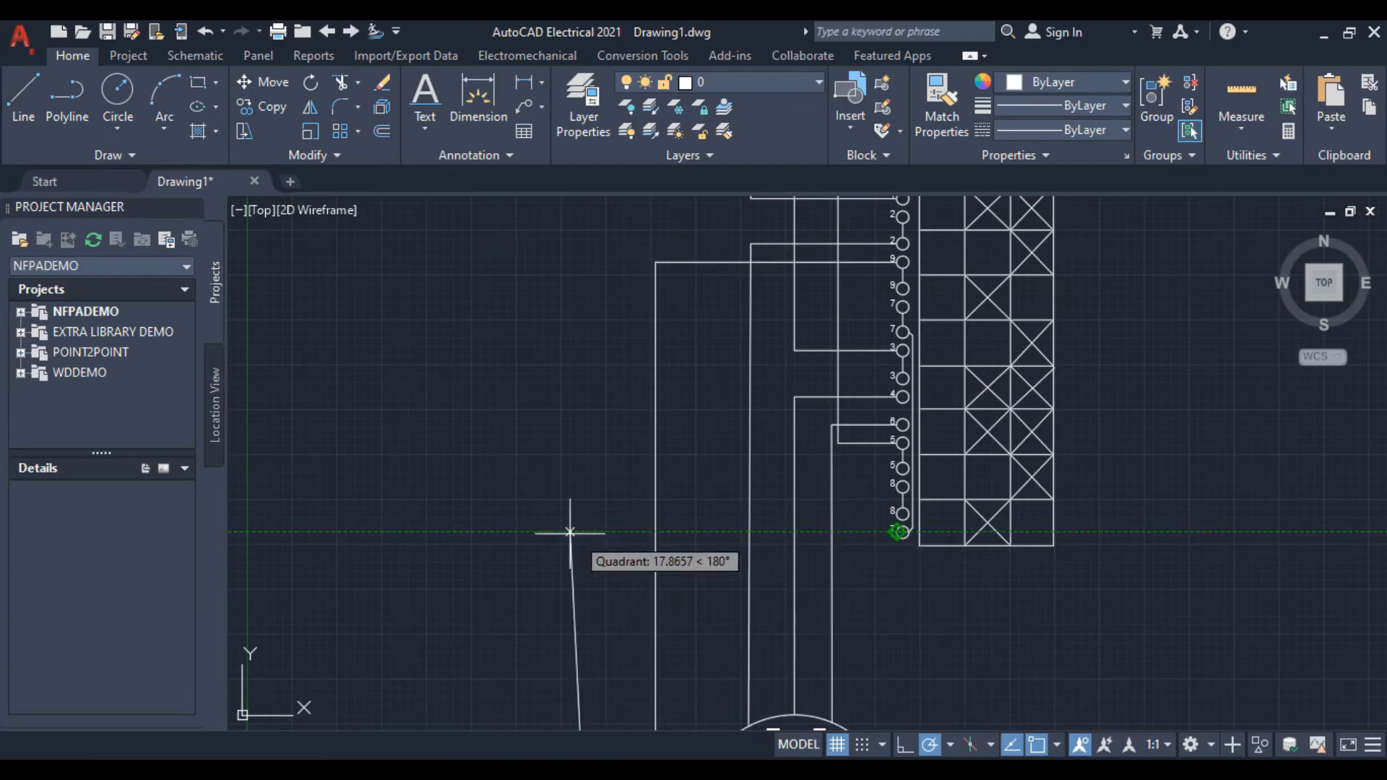
pyautogui.click(593, 532)
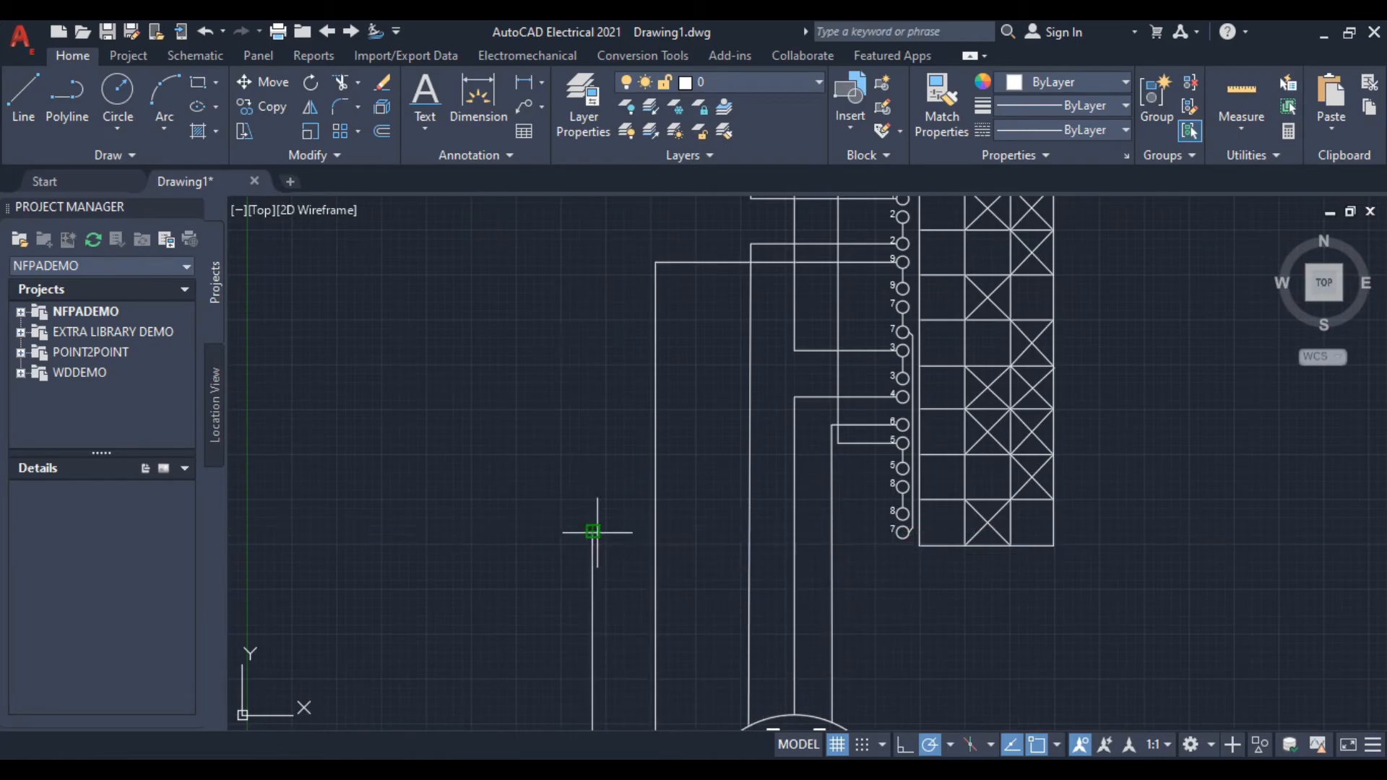
pyautogui.click(902, 533)
pyautogui.rightClick(614, 478)
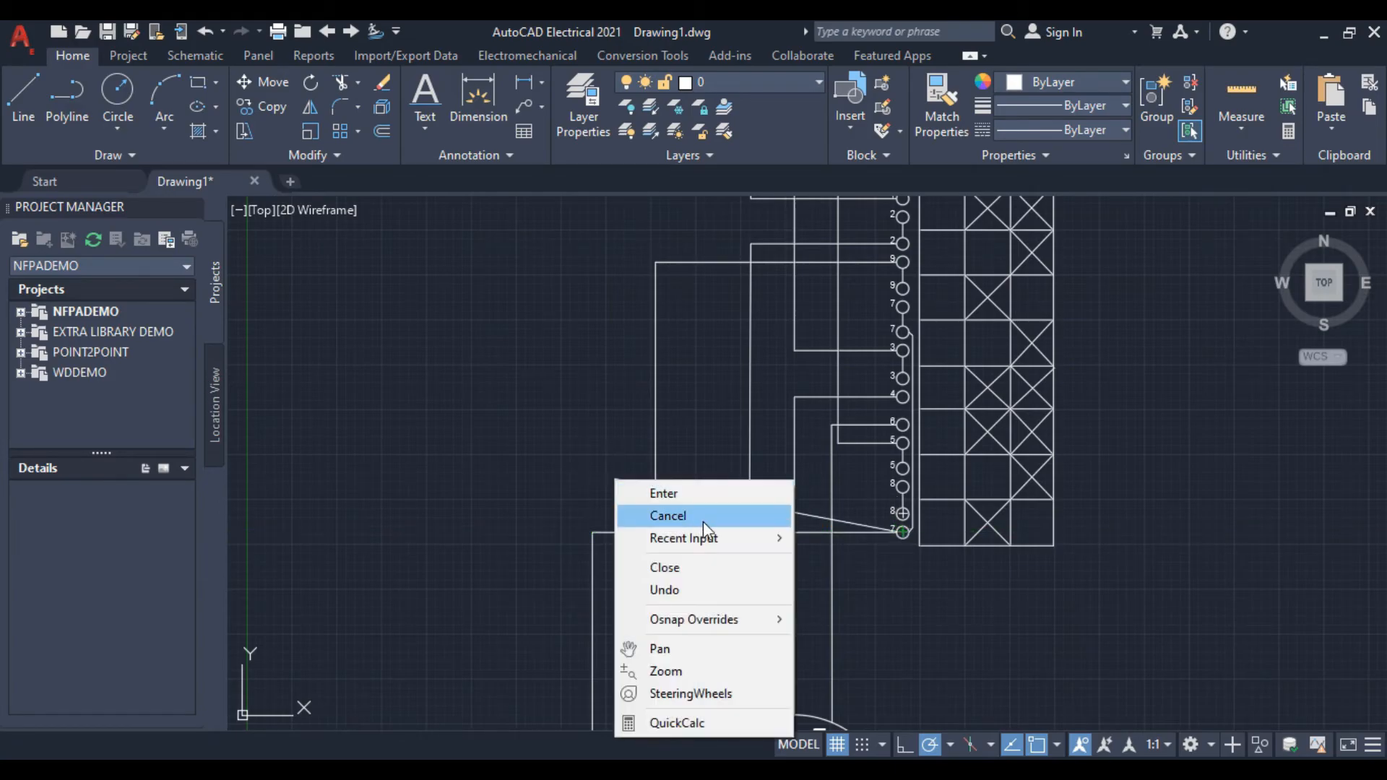
pyautogui.click(701, 518)
# Draw a lead about 6.6 units down from the motor circle's lower-right edge and run it left beyond the terminal 7 wire
pyautogui.scroll(-5, 693, 506)
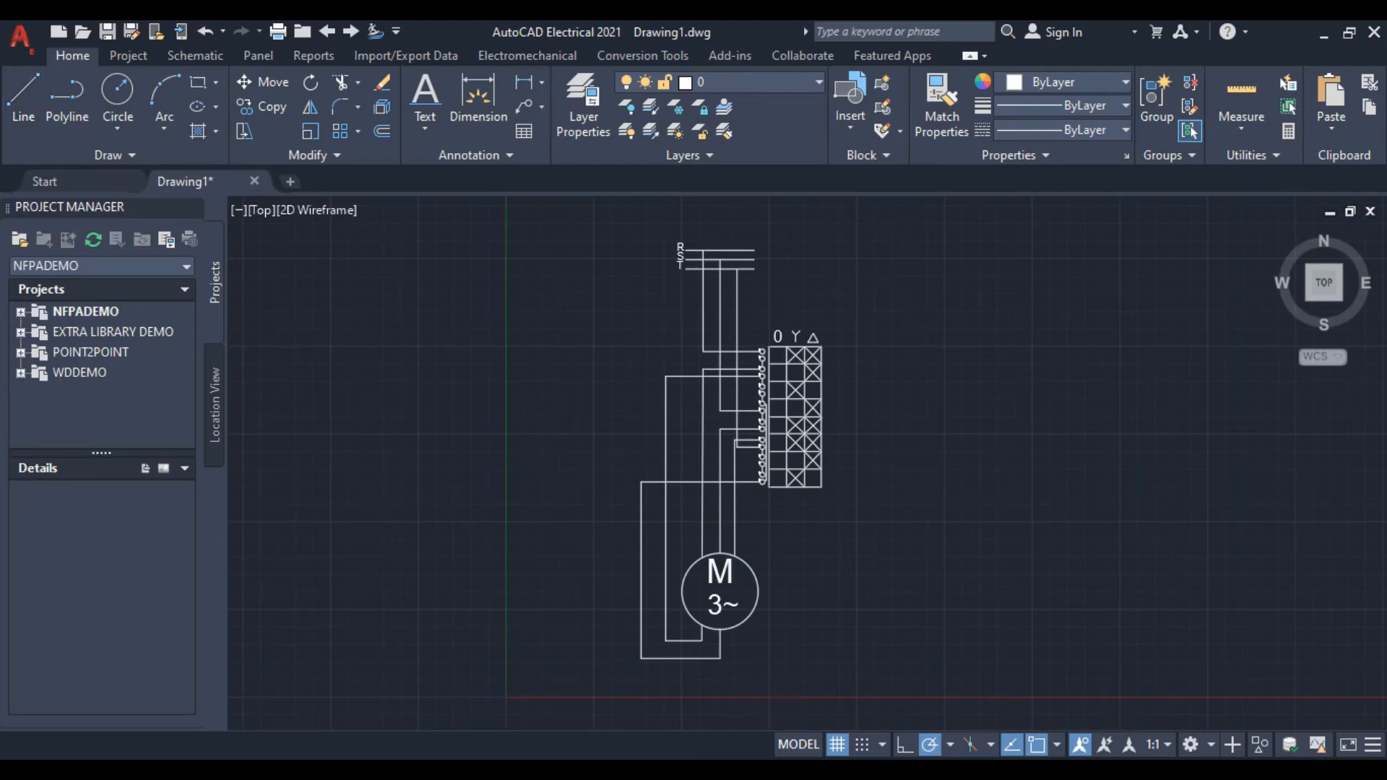
pyautogui.scroll(2, 758, 690)
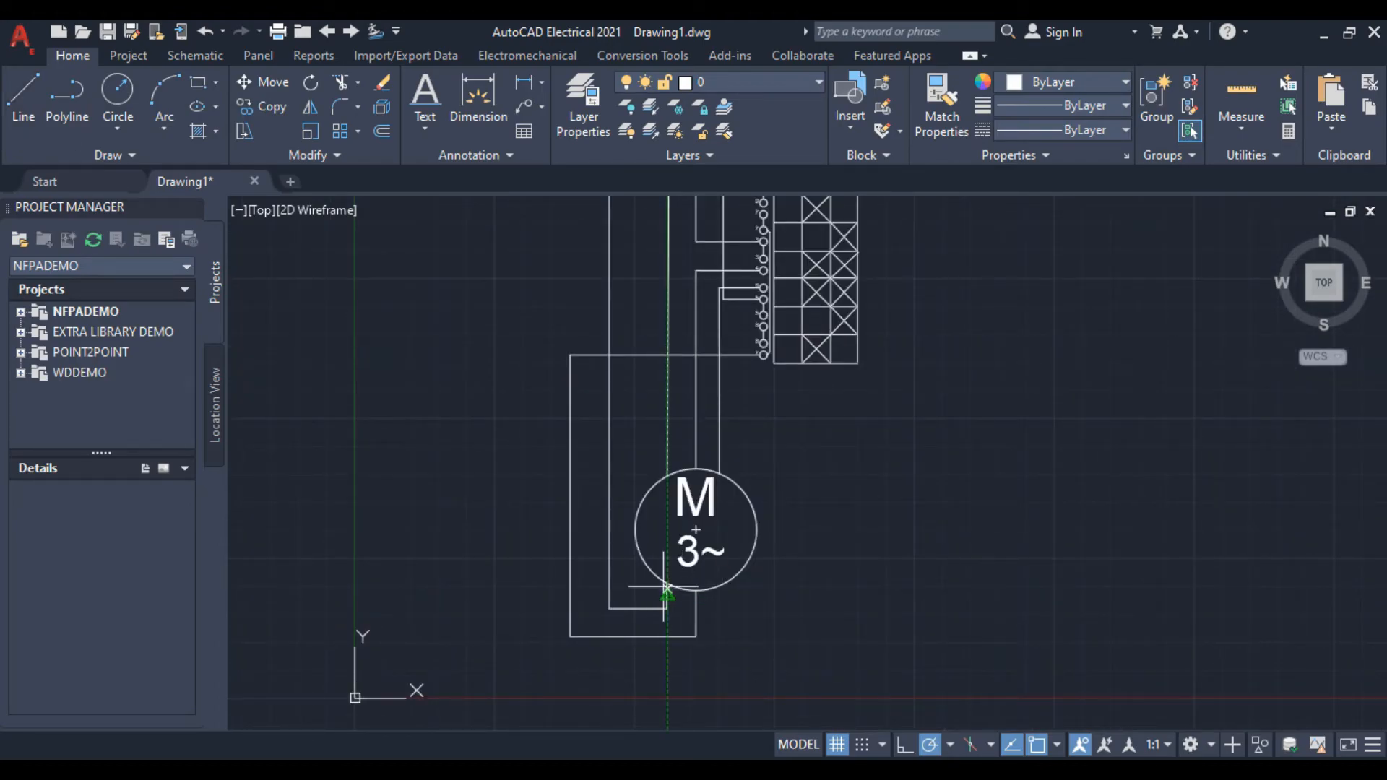
pyautogui.click(728, 582)
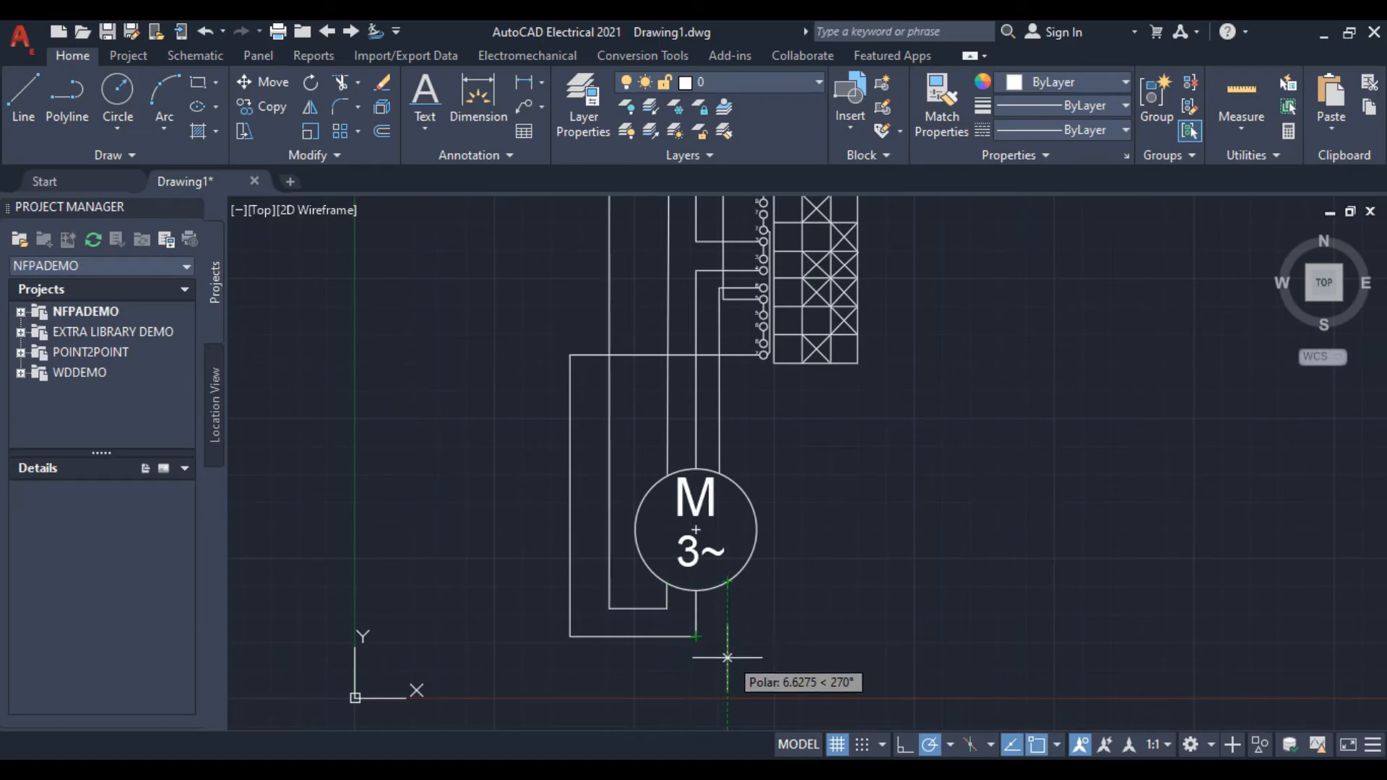
pyautogui.click(729, 658)
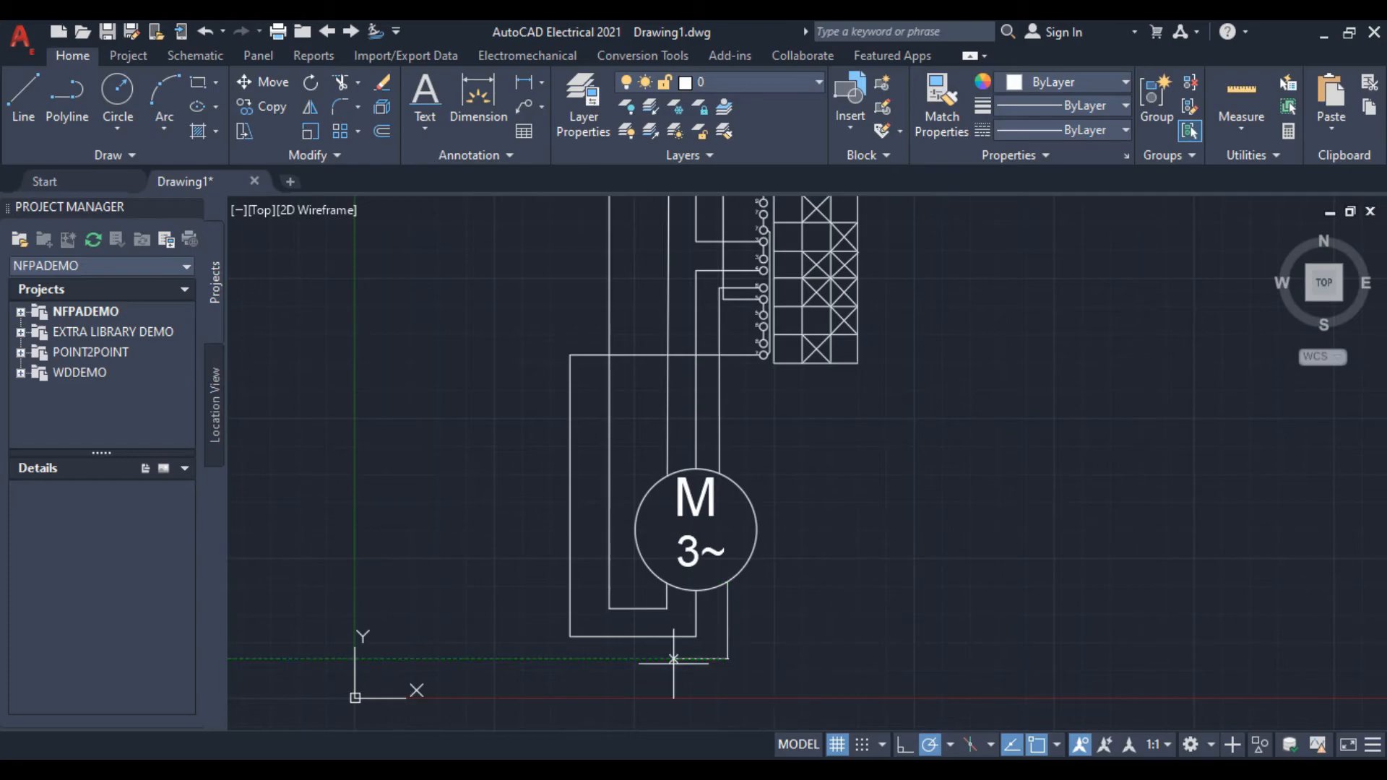
pyautogui.click(543, 659)
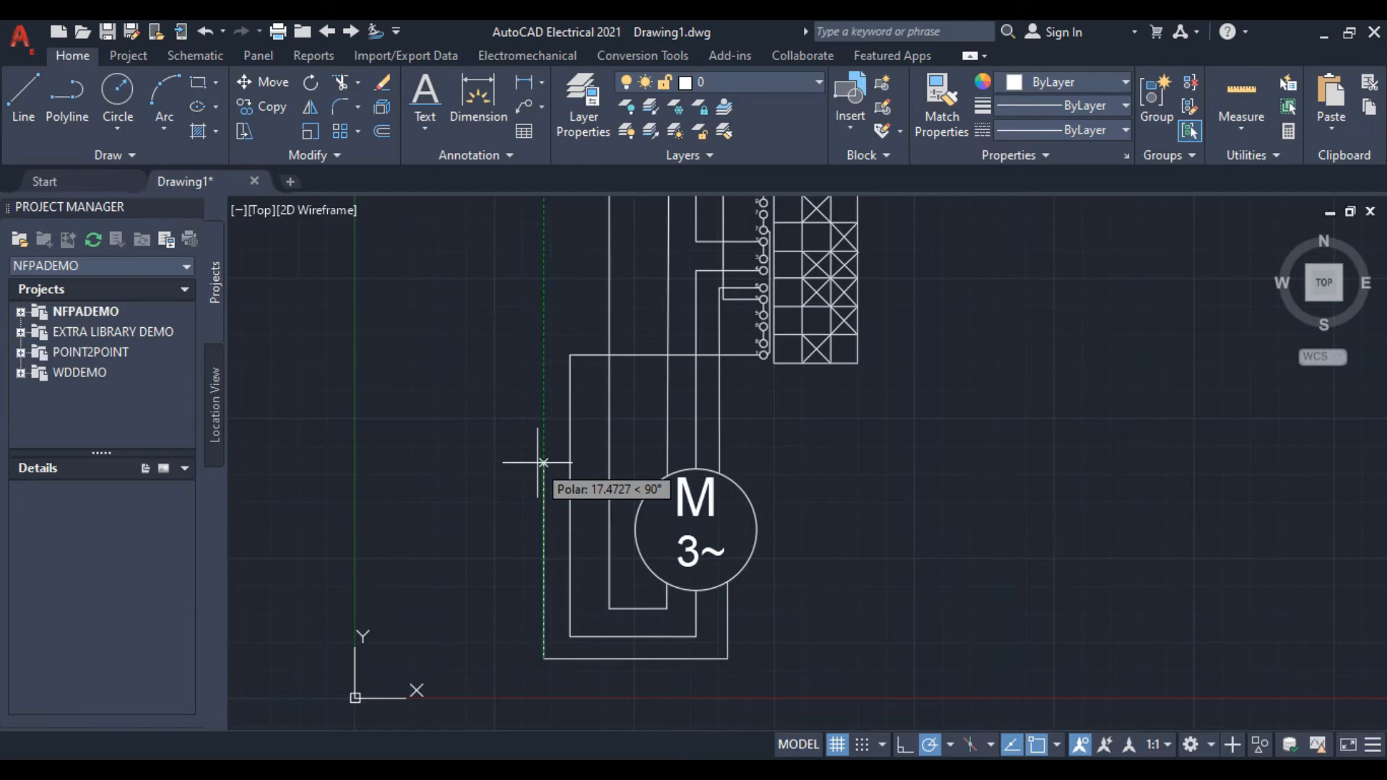
# Continue the outermost wire upward, level with the lower terminal 8, and across to that terminal on the switch
pyautogui.scroll(2, 543, 462)
pyautogui.scroll(3, 557, 511)
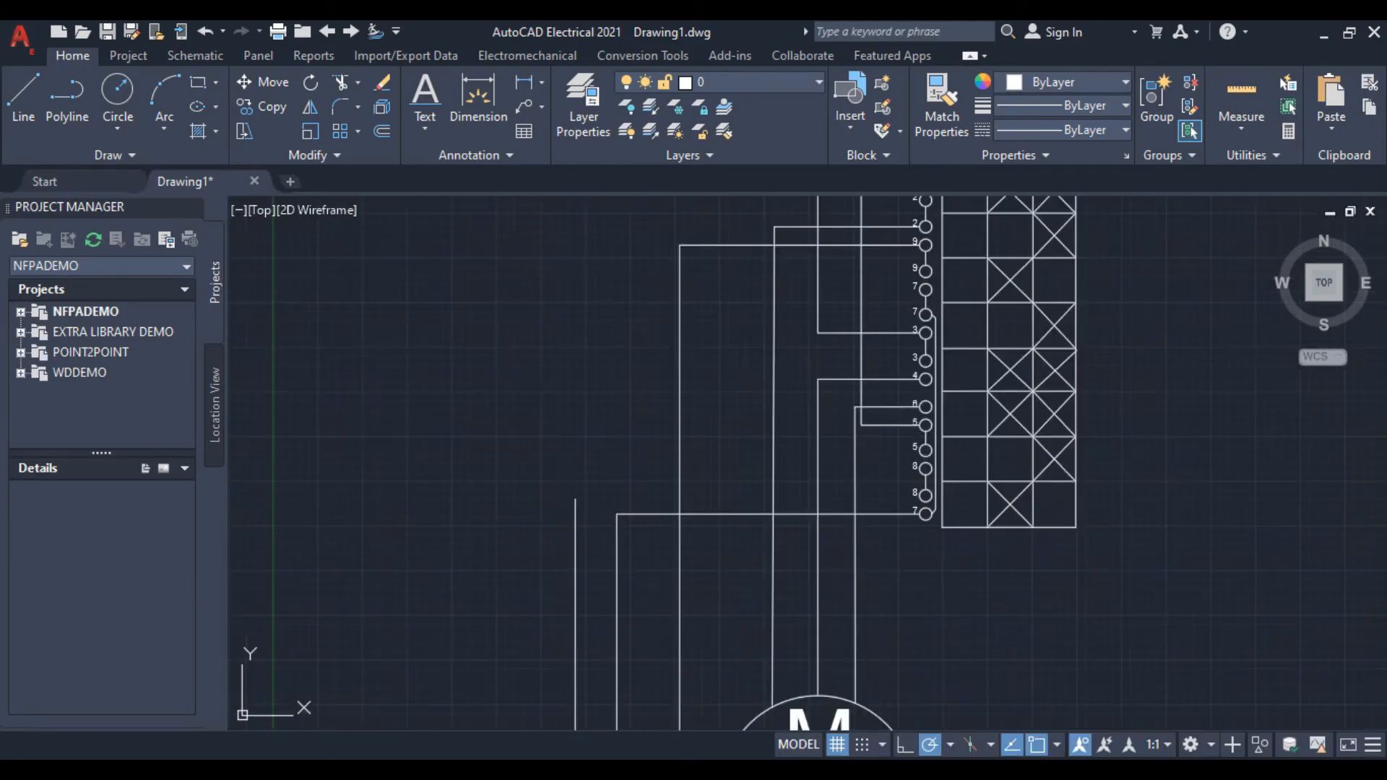
pyautogui.scroll(2, 575, 499)
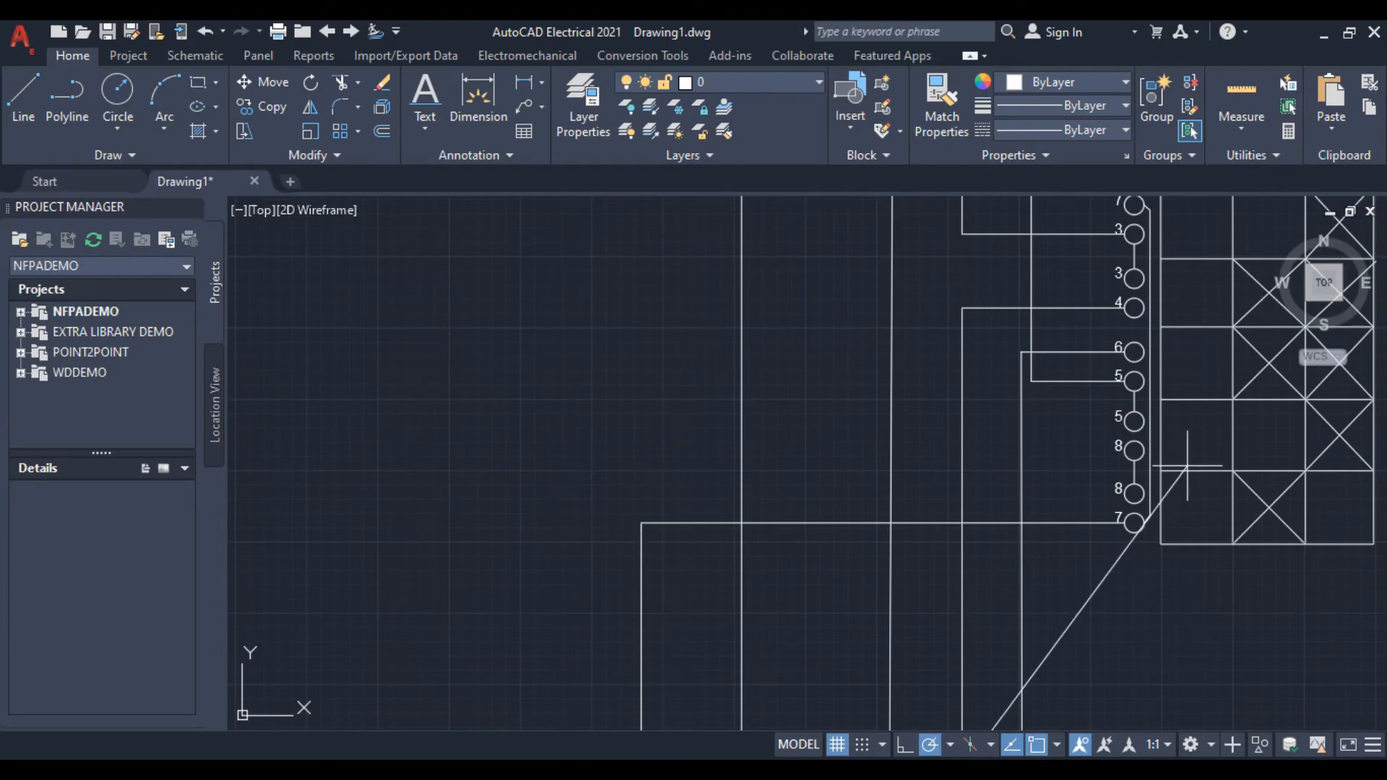
pyautogui.click(1130, 499)
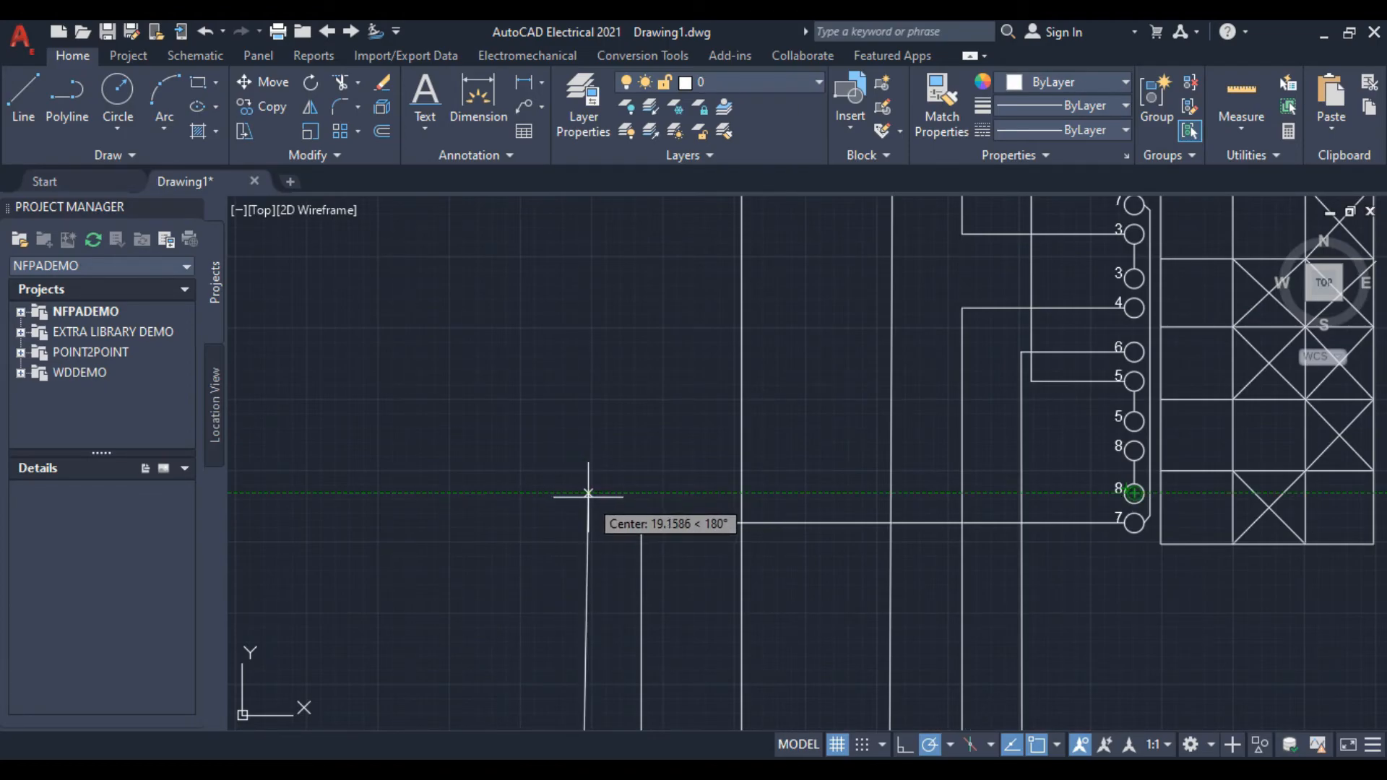
pyautogui.click(575, 493)
pyautogui.click(1128, 494)
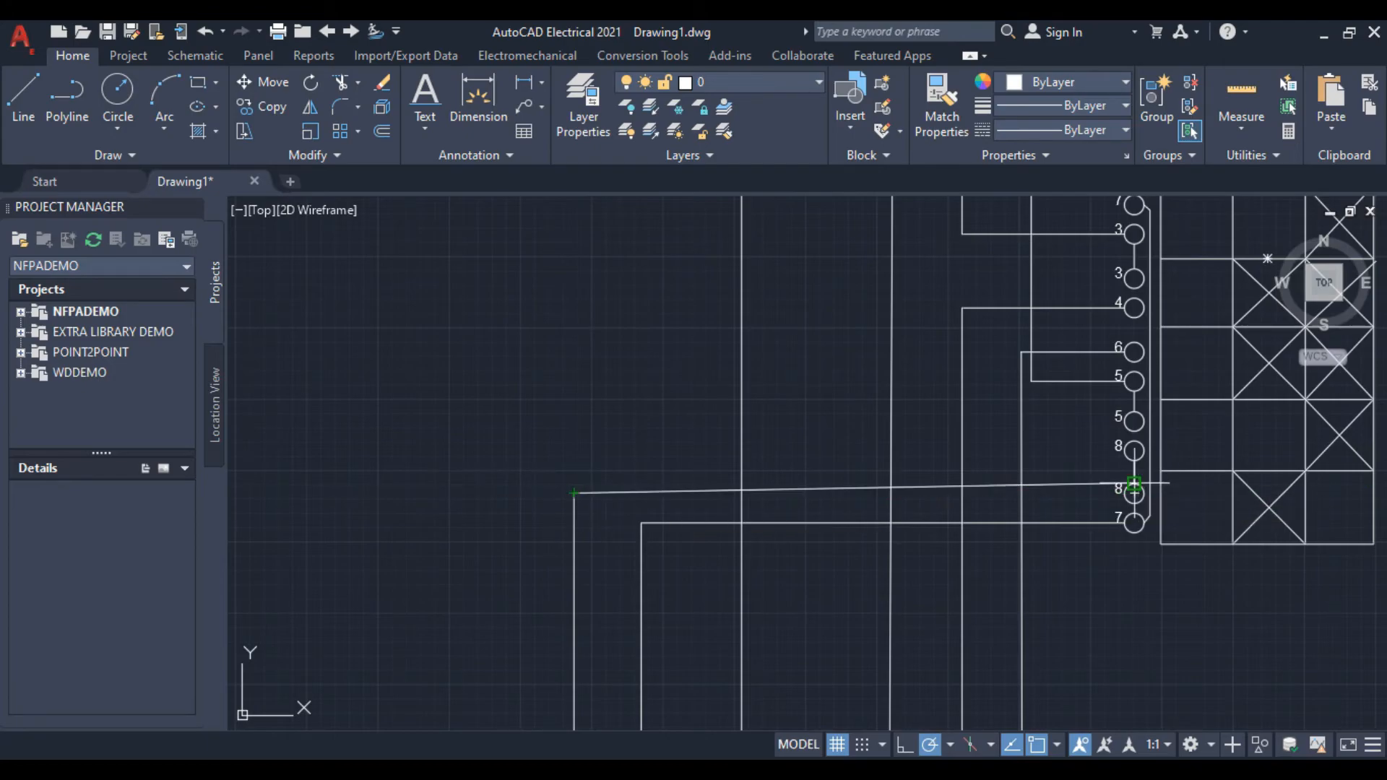
pyautogui.rightClick(571, 383)
pyautogui.click(669, 413)
pyautogui.scroll(-5, 688, 419)
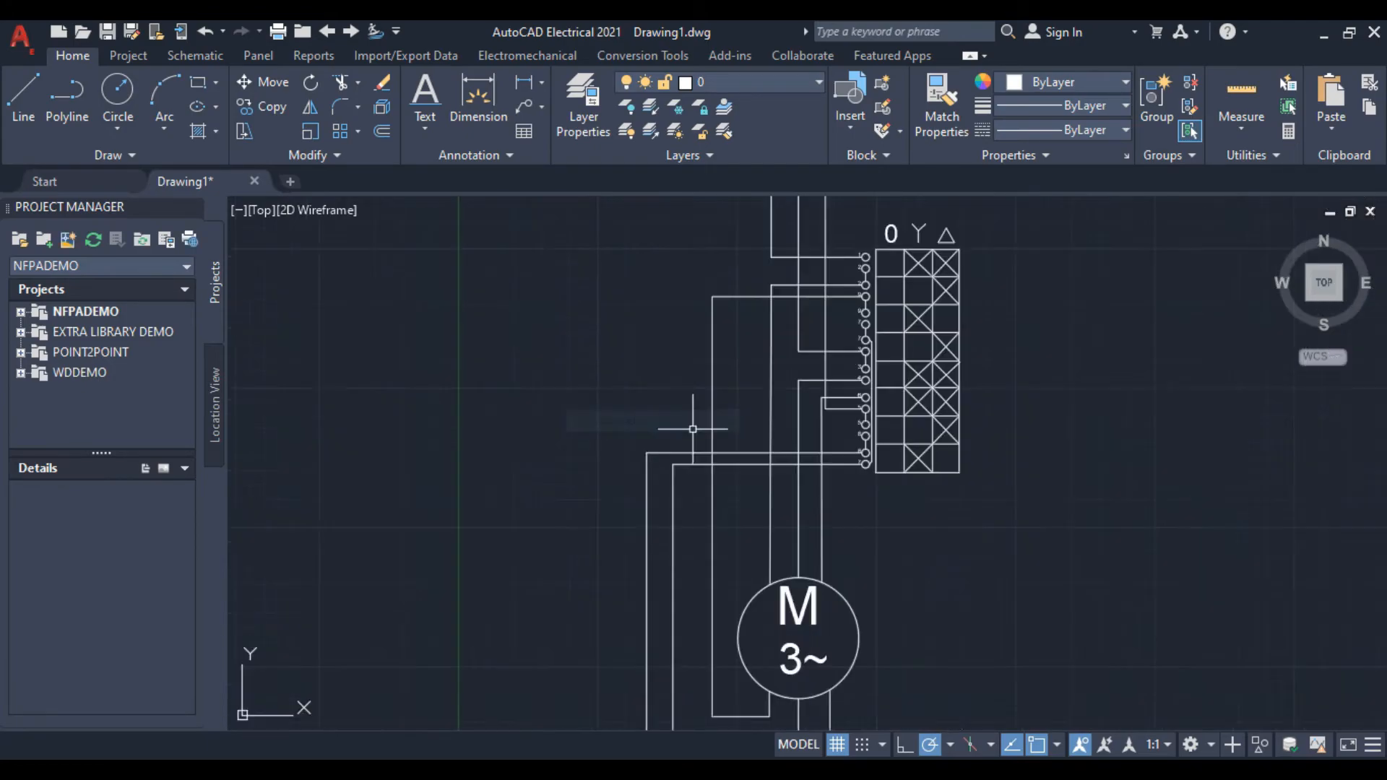
pyautogui.moveTo(907, 552); pyautogui.dragTo(793, 536, button='middle')
pyautogui.moveTo(752, 470); pyautogui.dragTo(799, 515, button='middle')
pyautogui.scroll(5, 876, 353)
pyautogui.scroll(-5, 667, 454)
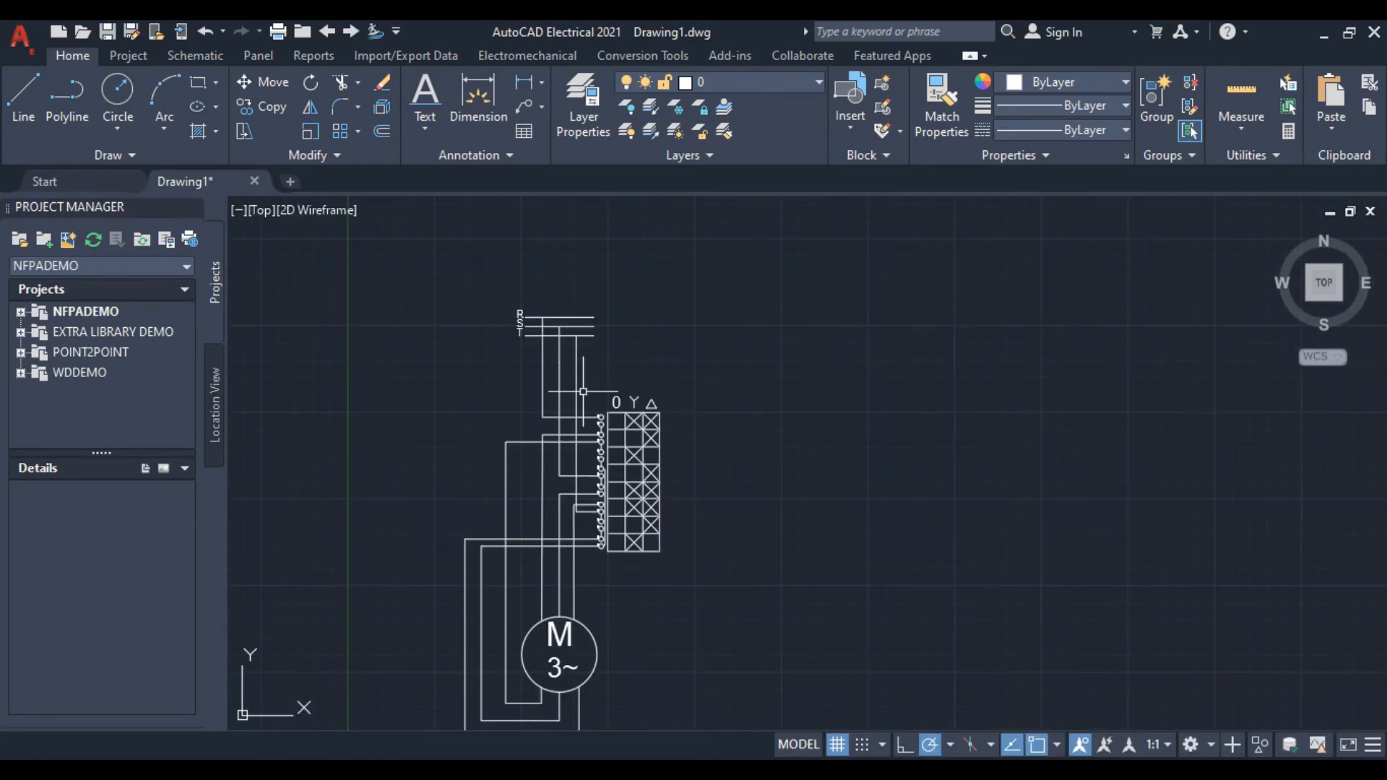
pyautogui.moveTo(641, 584)
pyautogui.mouseDown(button='middle')
pyautogui.moveTo(747, 536)
pyautogui.moveTo(812, 481)
pyautogui.mouseUp(button='middle')
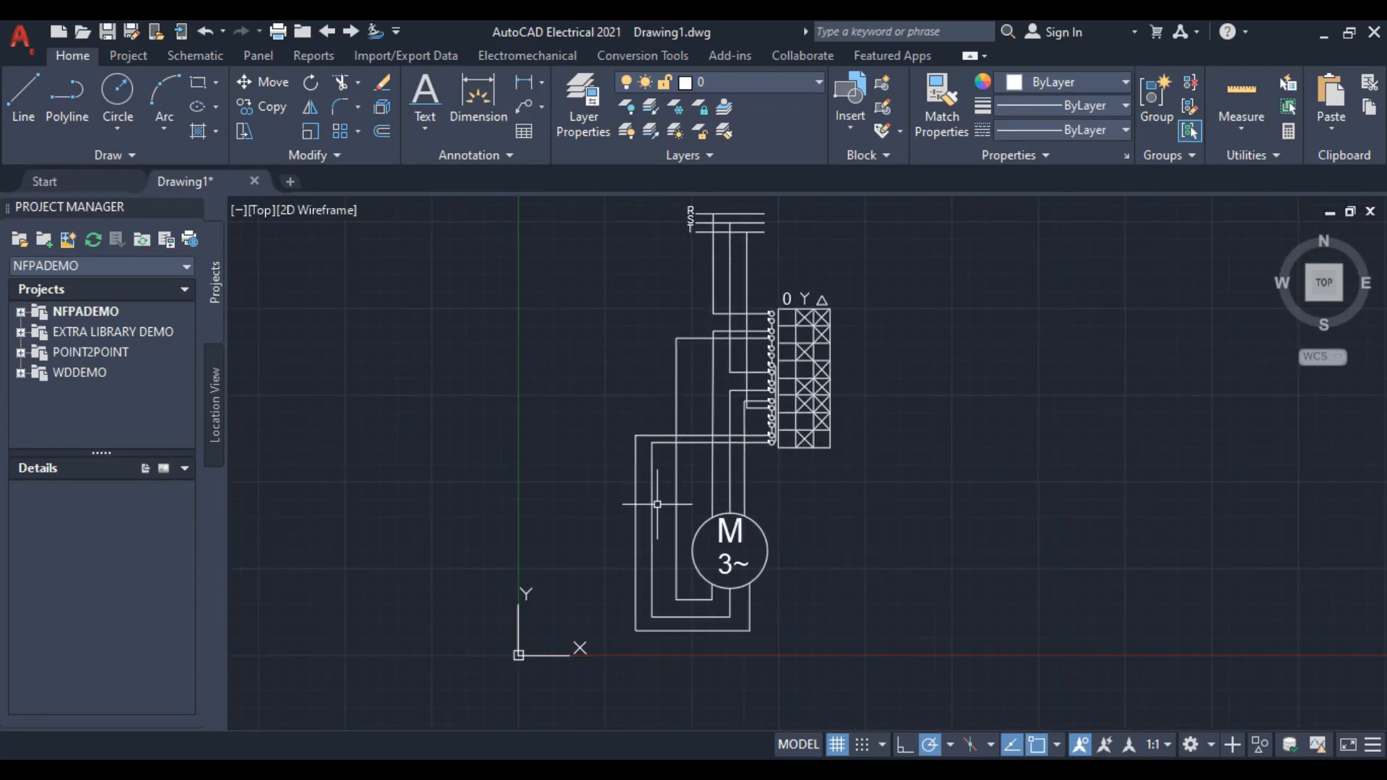
pyautogui.click(661, 466)
pyautogui.click(902, 615)
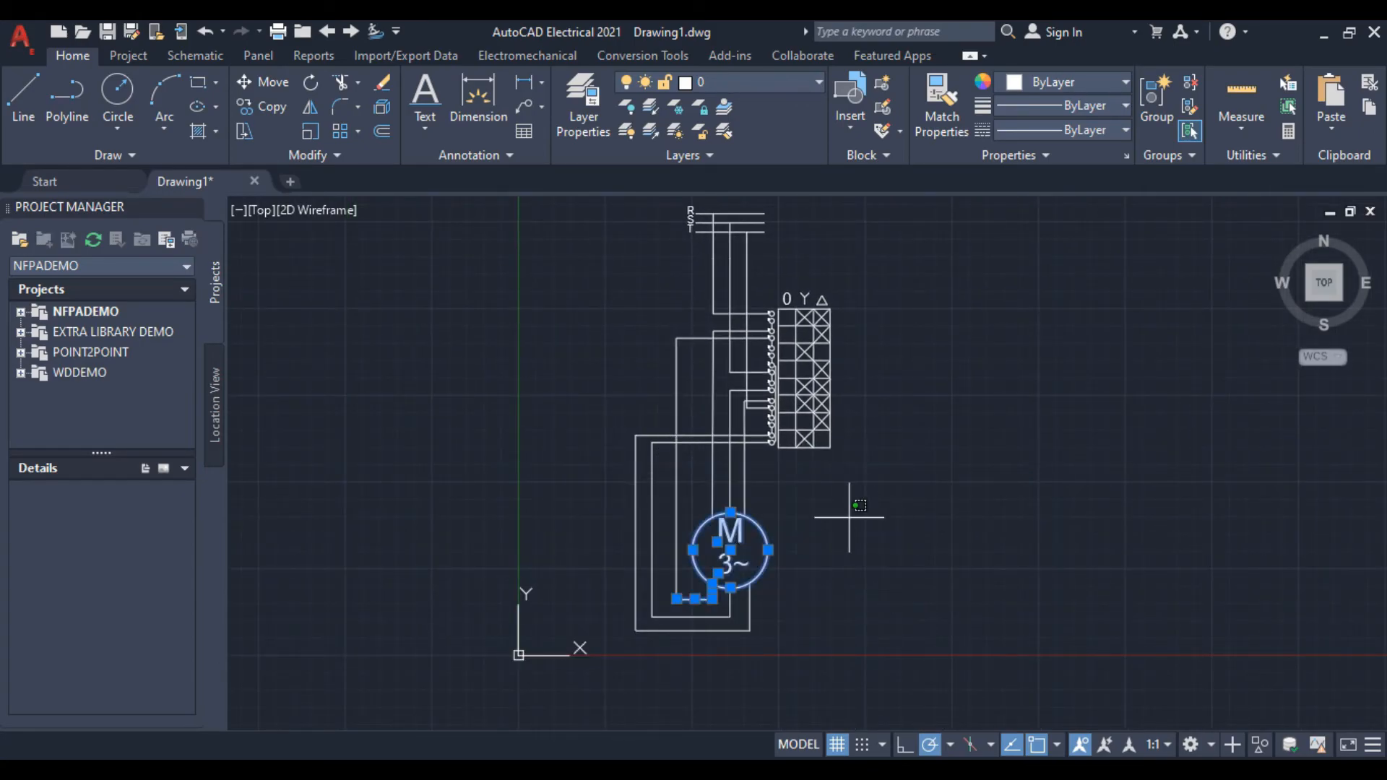
pyautogui.click(25, 127)
pyautogui.rightClick(448, 498)
pyautogui.click(549, 530)
# Select the motor circle with its M and 3~ texts and copy them to the clipboard
pyautogui.click(692, 503)
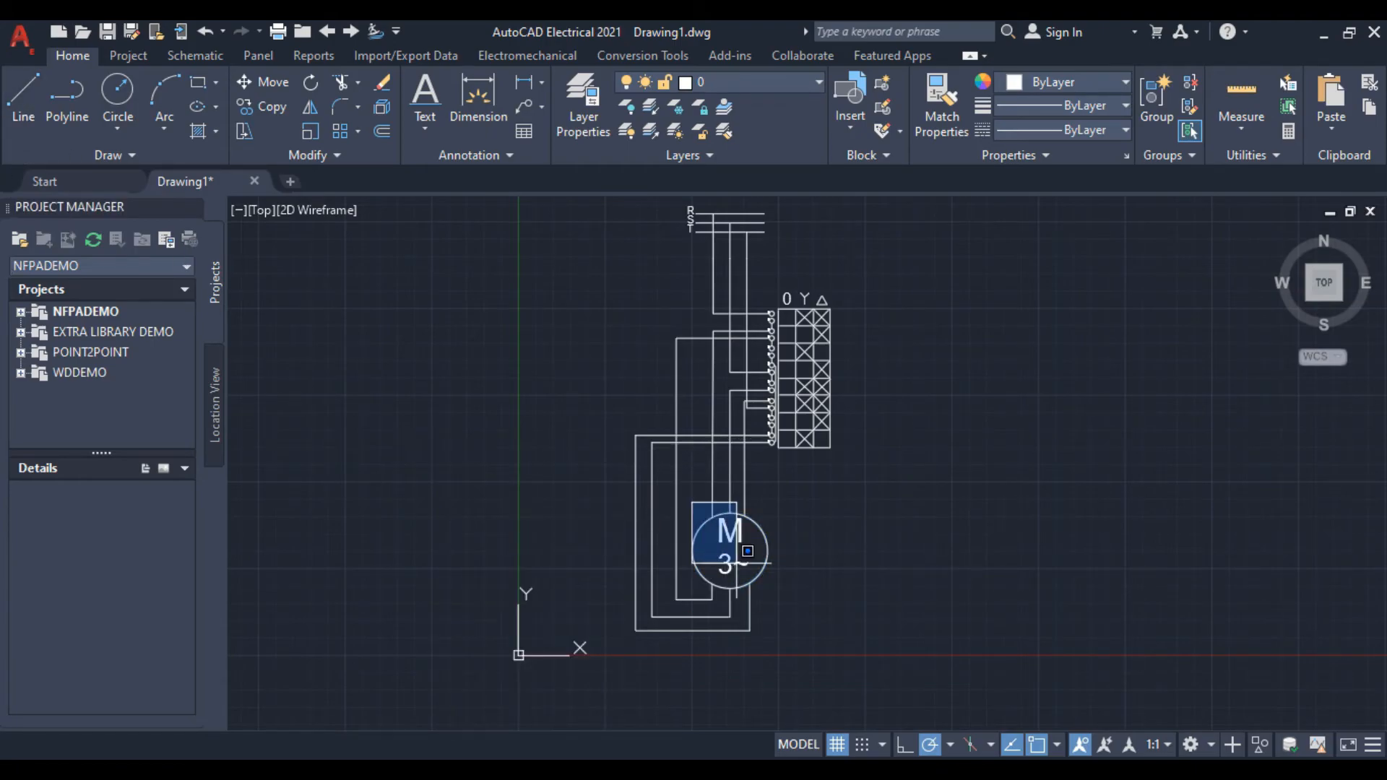
pyautogui.click(806, 589)
pyautogui.click(802, 580)
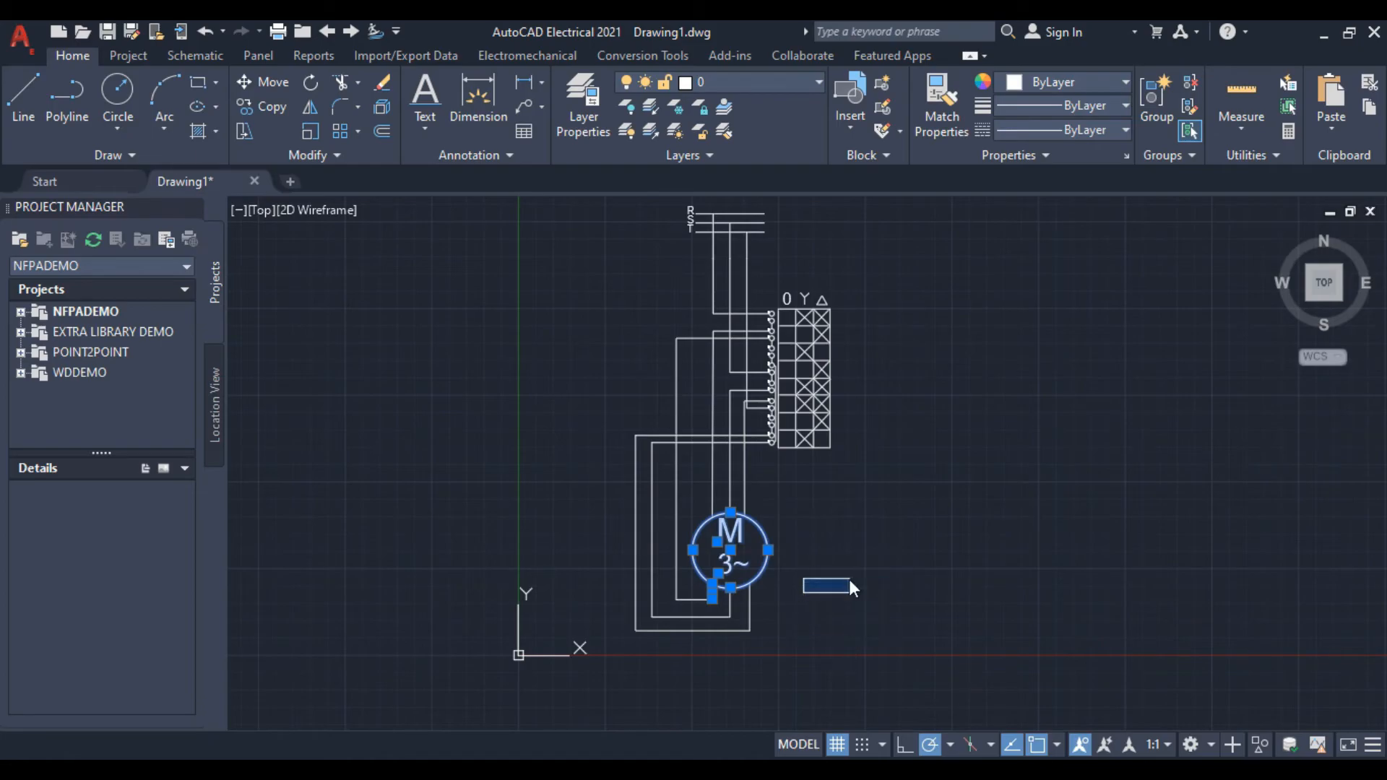
pyautogui.rightClick(850, 587)
pyautogui.moveTo(961, 180)
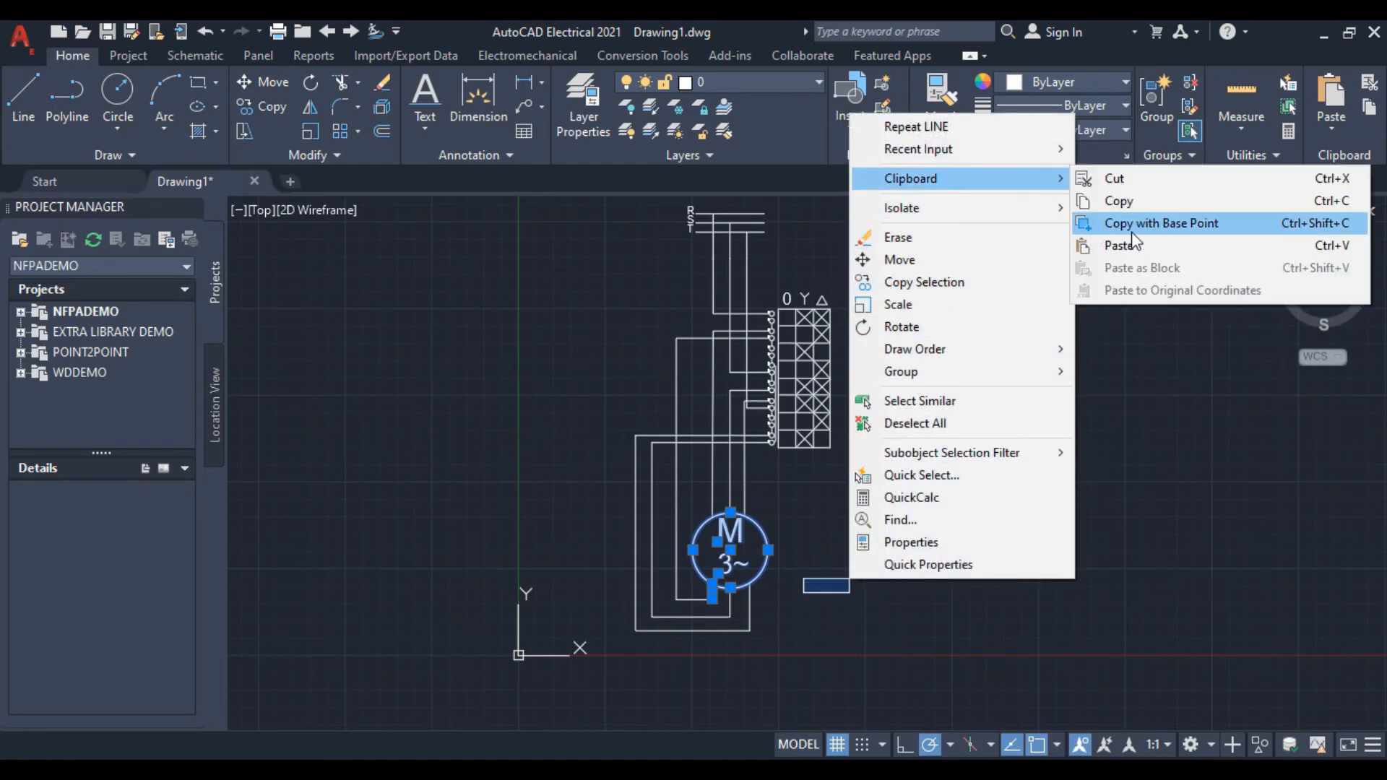
pyautogui.click(1132, 230)
# Paste the motor symbol into the empty area beside the switch diagram and erase the lead stub copied with it
pyautogui.moveTo(1145, 291); pyautogui.dragTo(798, 530, button='middle')
pyautogui.rightClick(870, 359)
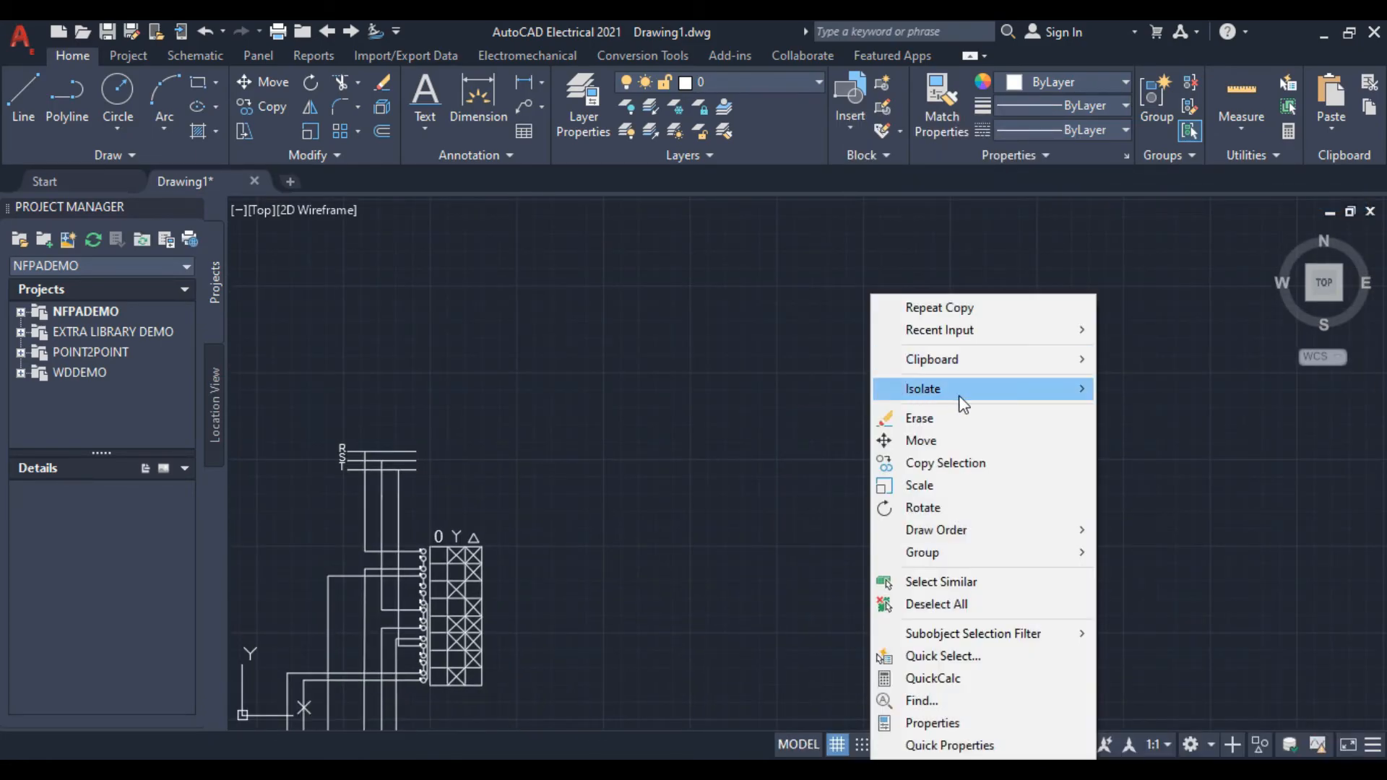
pyautogui.moveTo(980, 362)
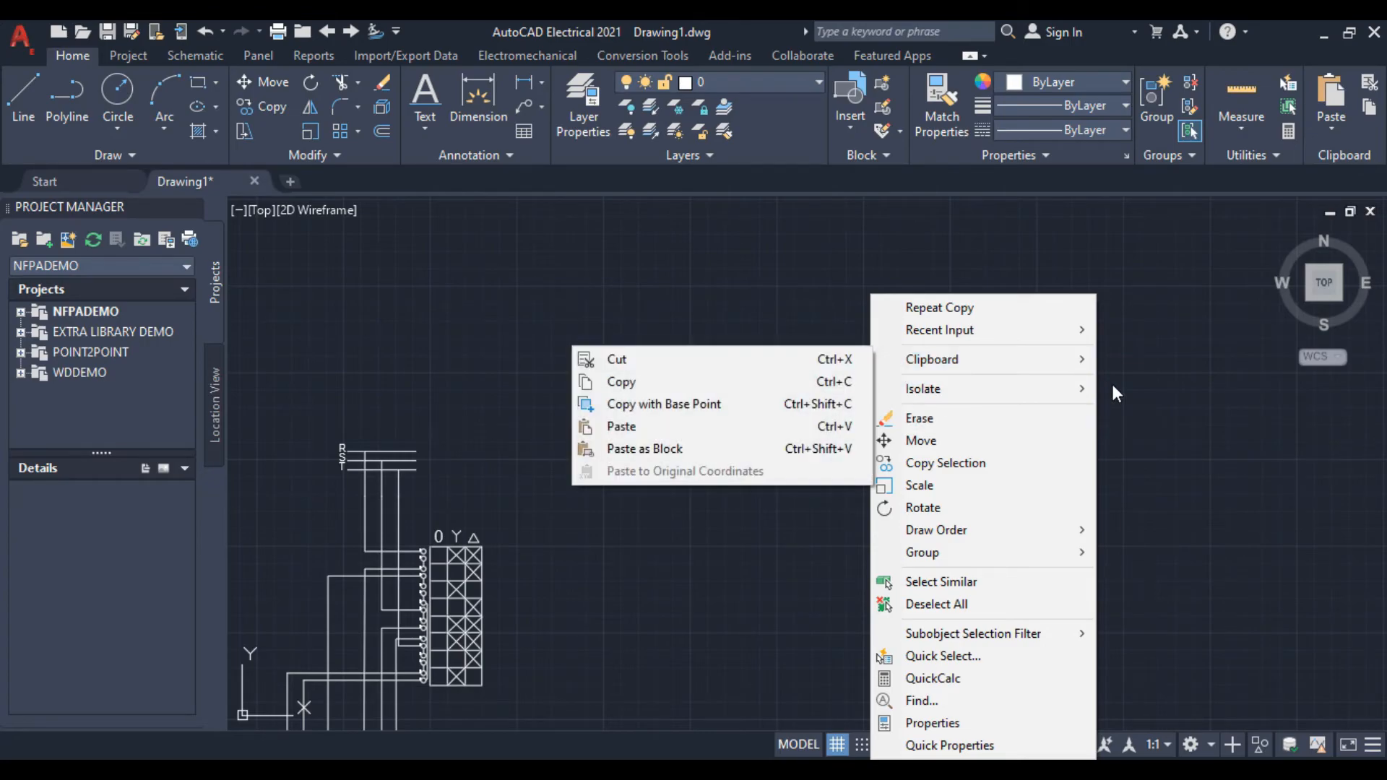
pyautogui.click(636, 426)
pyautogui.click(830, 438)
pyautogui.rightClick(737, 418)
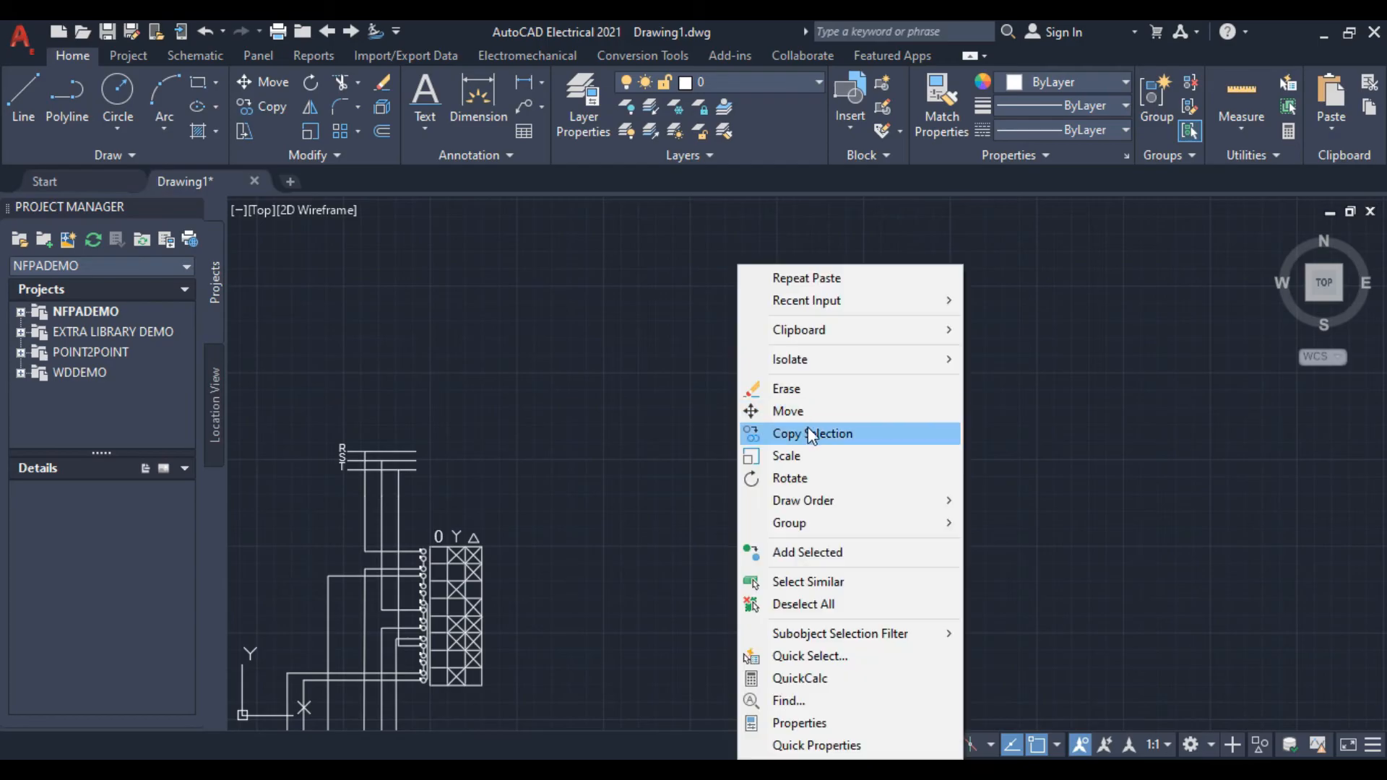
pyautogui.click(816, 405)
# Draw two vertical leads of matching top height upward from the copied motor's circle, at its top centre and its upper-left edge
pyautogui.scroll(2, 926, 349)
pyautogui.moveTo(926, 349); pyautogui.dragTo(859, 398, button='middle')
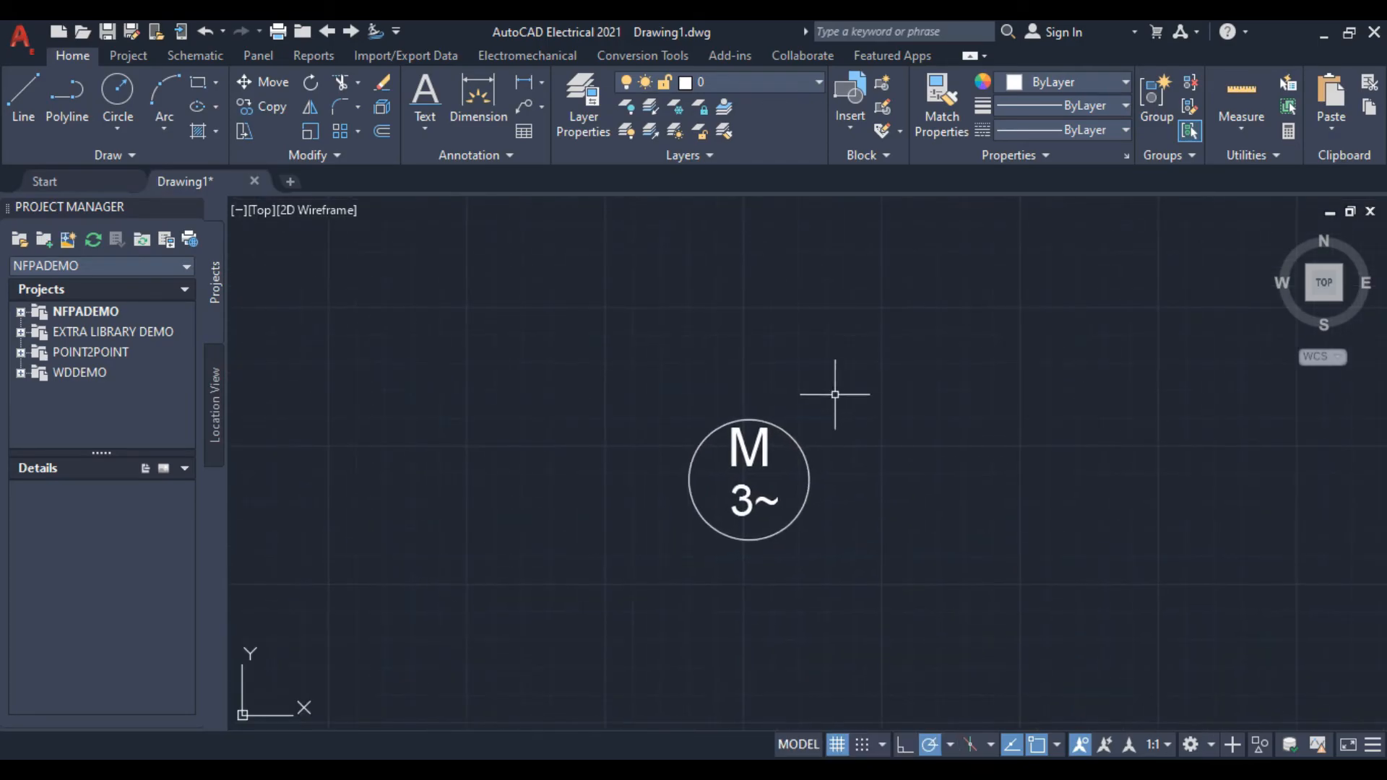
pyautogui.scroll(2, 766, 417)
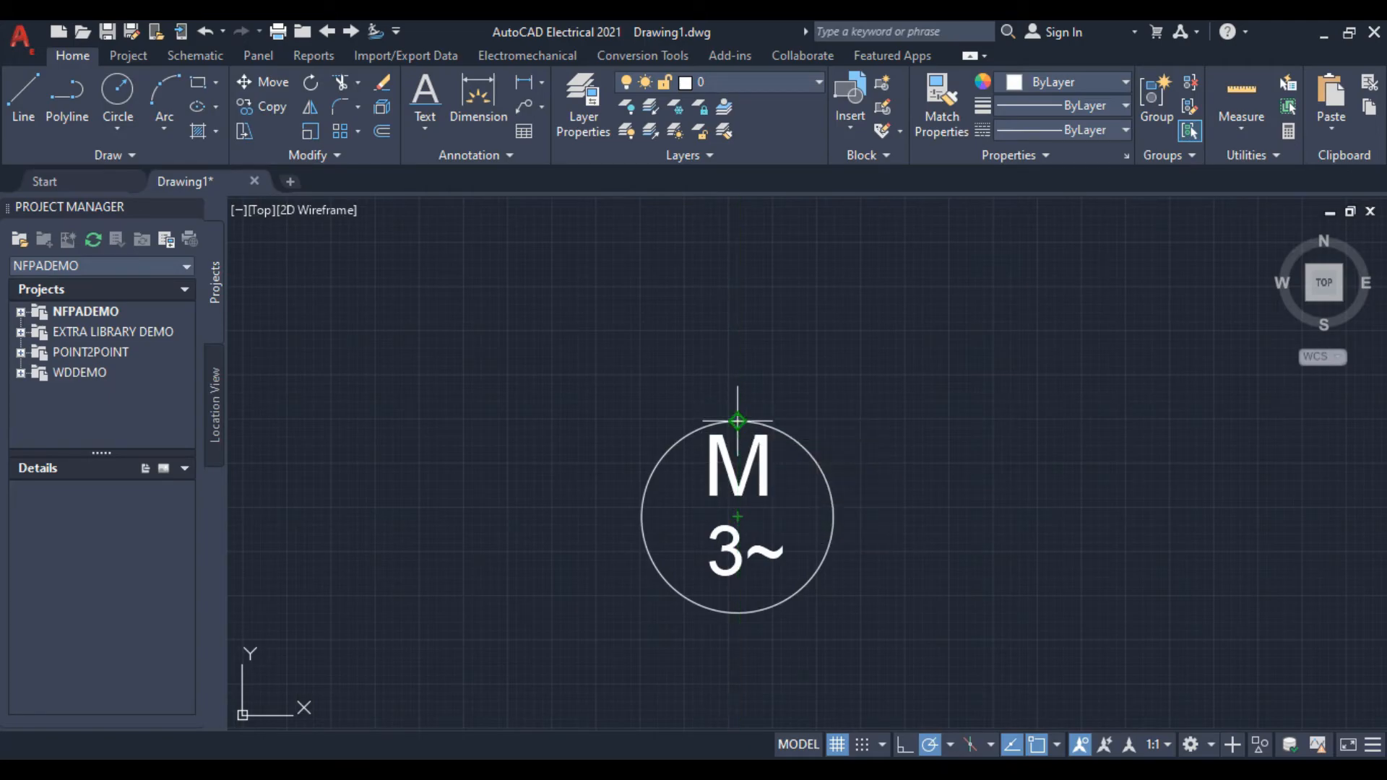
pyautogui.rightClick(737, 322)
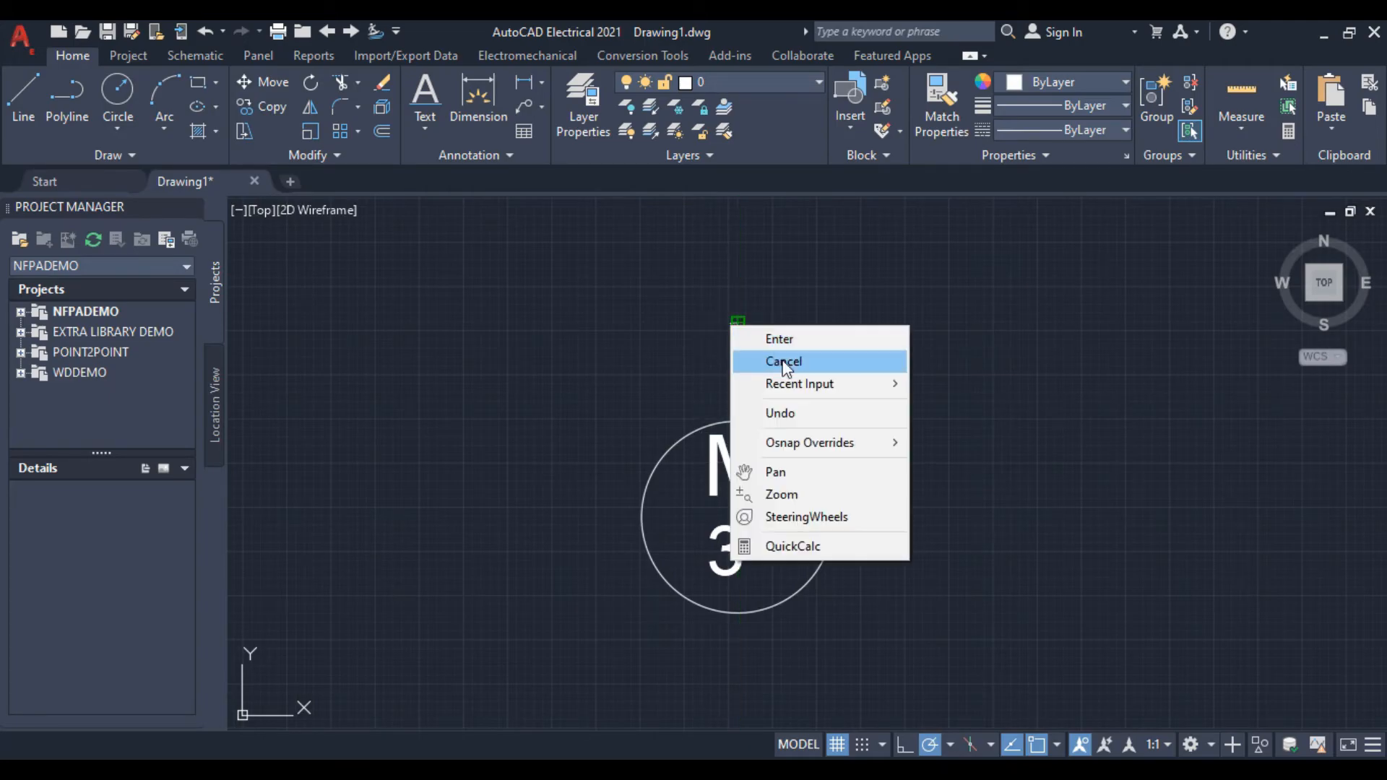
pyautogui.click(794, 363)
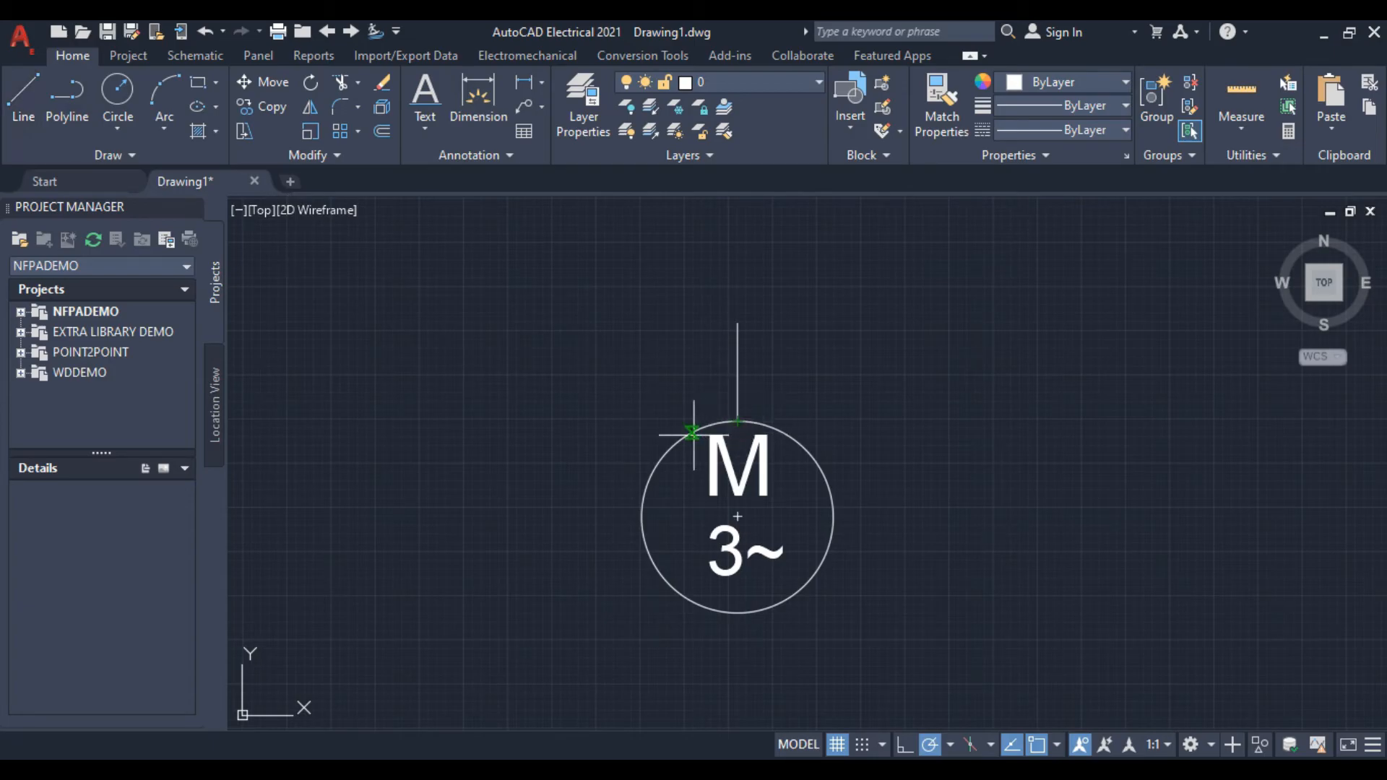
pyautogui.click(690, 322)
pyautogui.rightClick(718, 331)
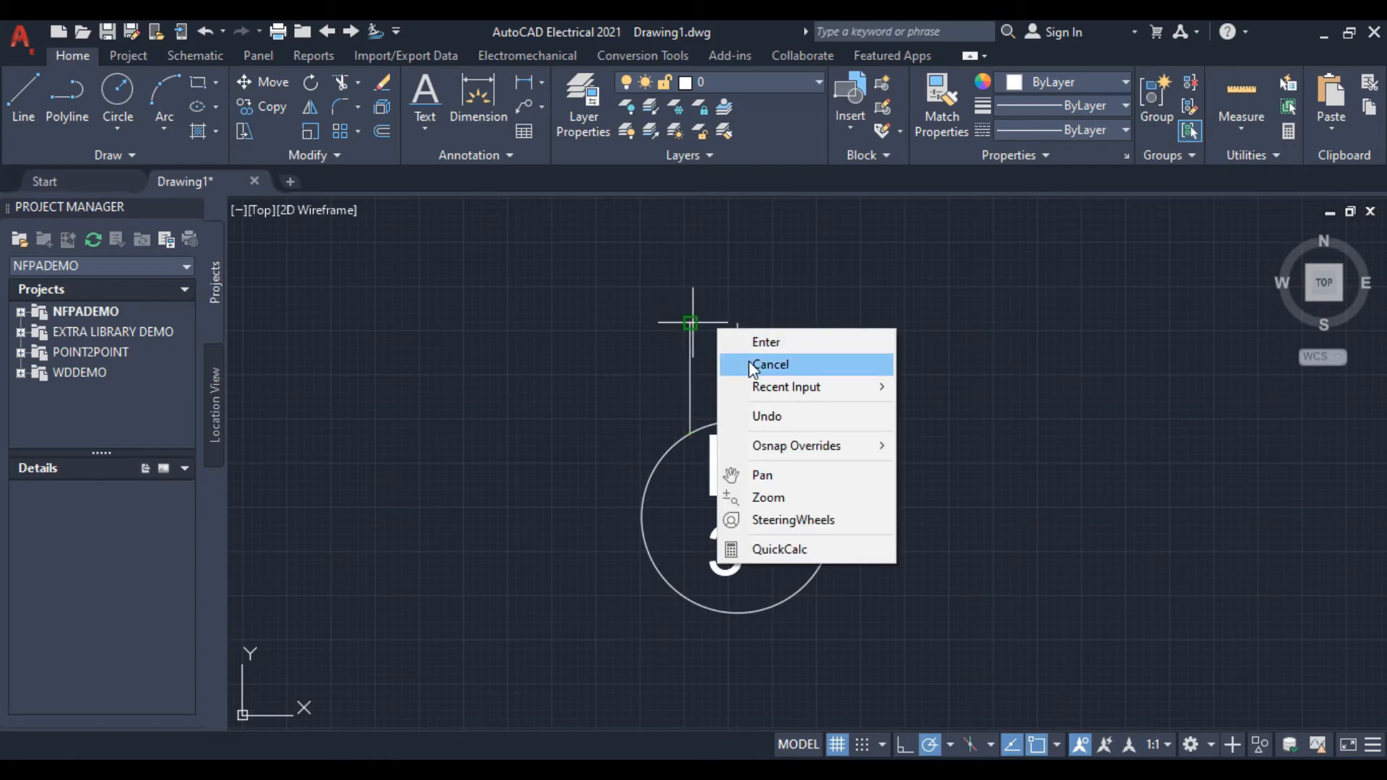
pyautogui.click(756, 363)
# Draw a third vertical lead from the copied motor's upper-right edge up to the height of the other two leads
pyautogui.click(24, 106)
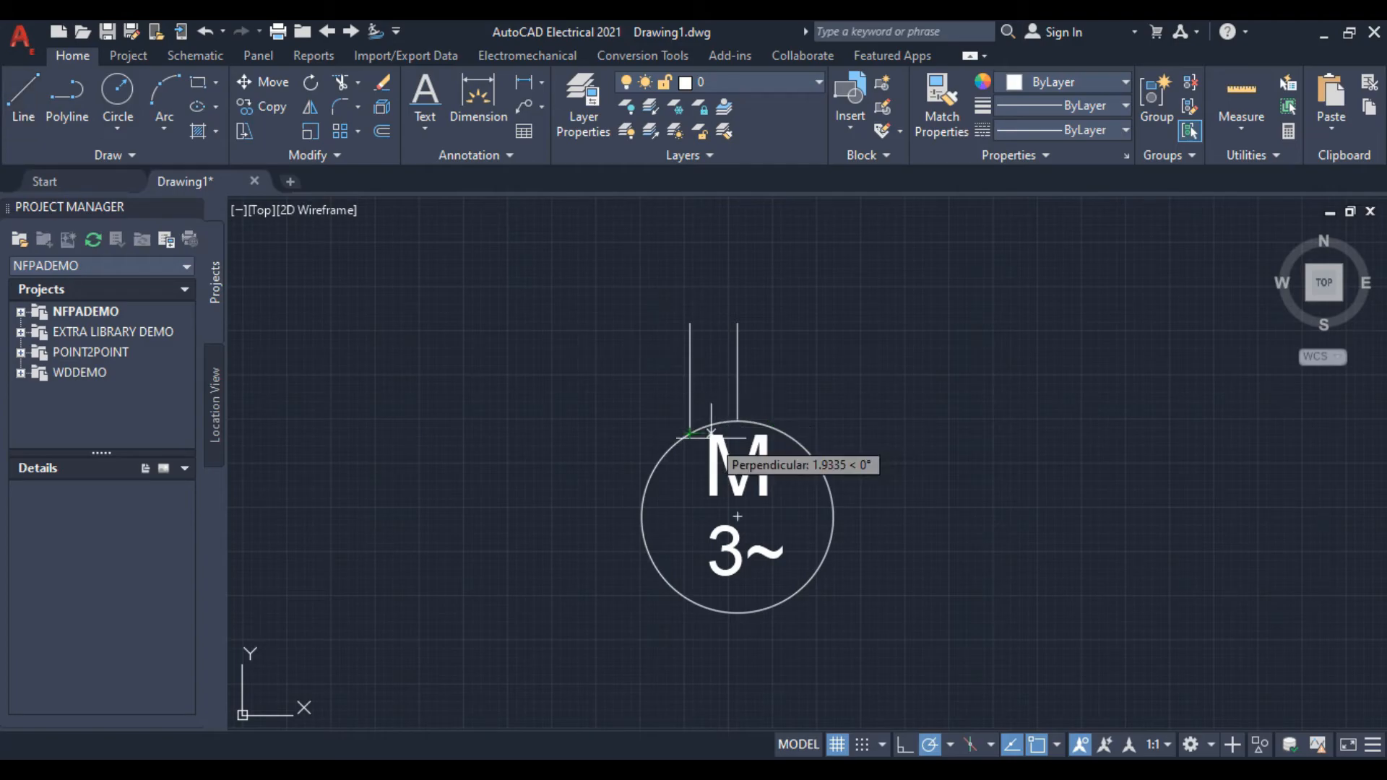
pyautogui.click(777, 428)
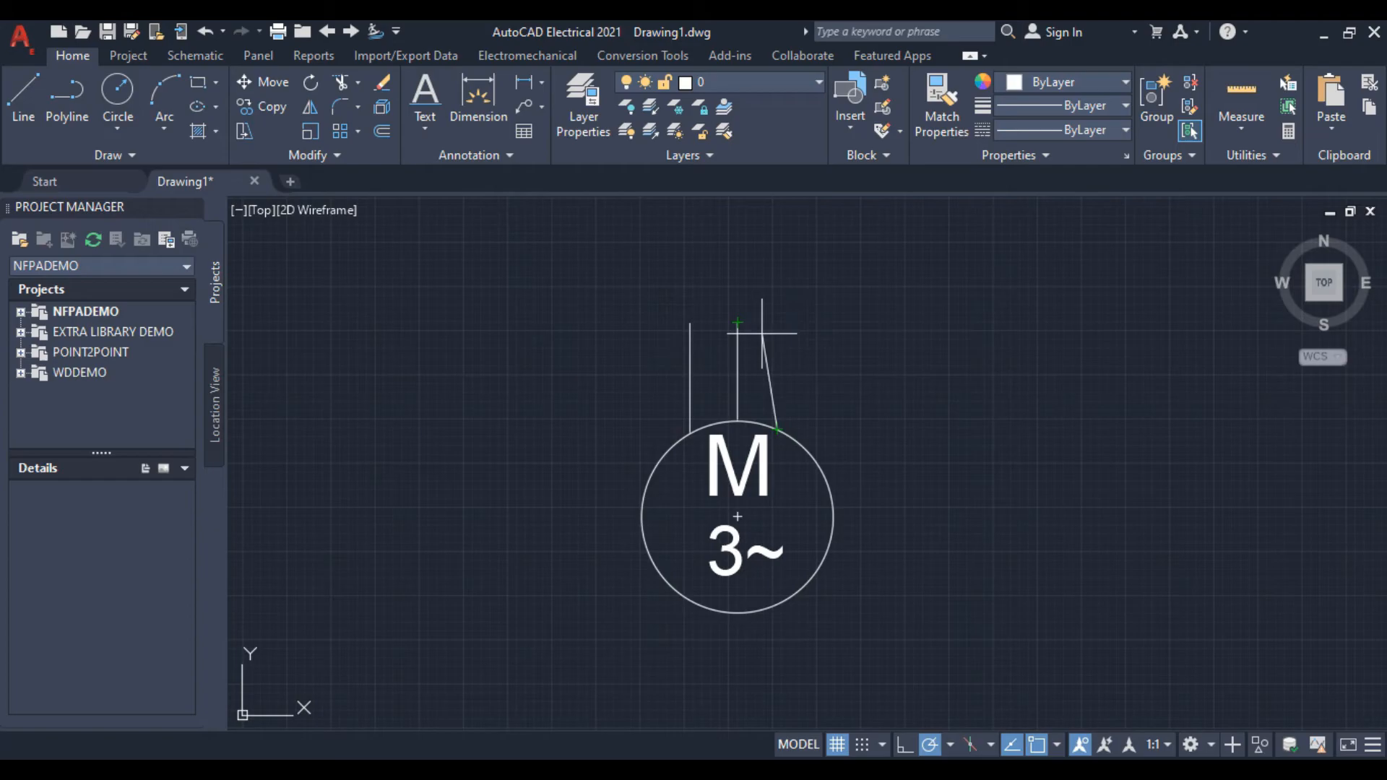
pyautogui.rightClick(834, 326)
pyautogui.click(860, 362)
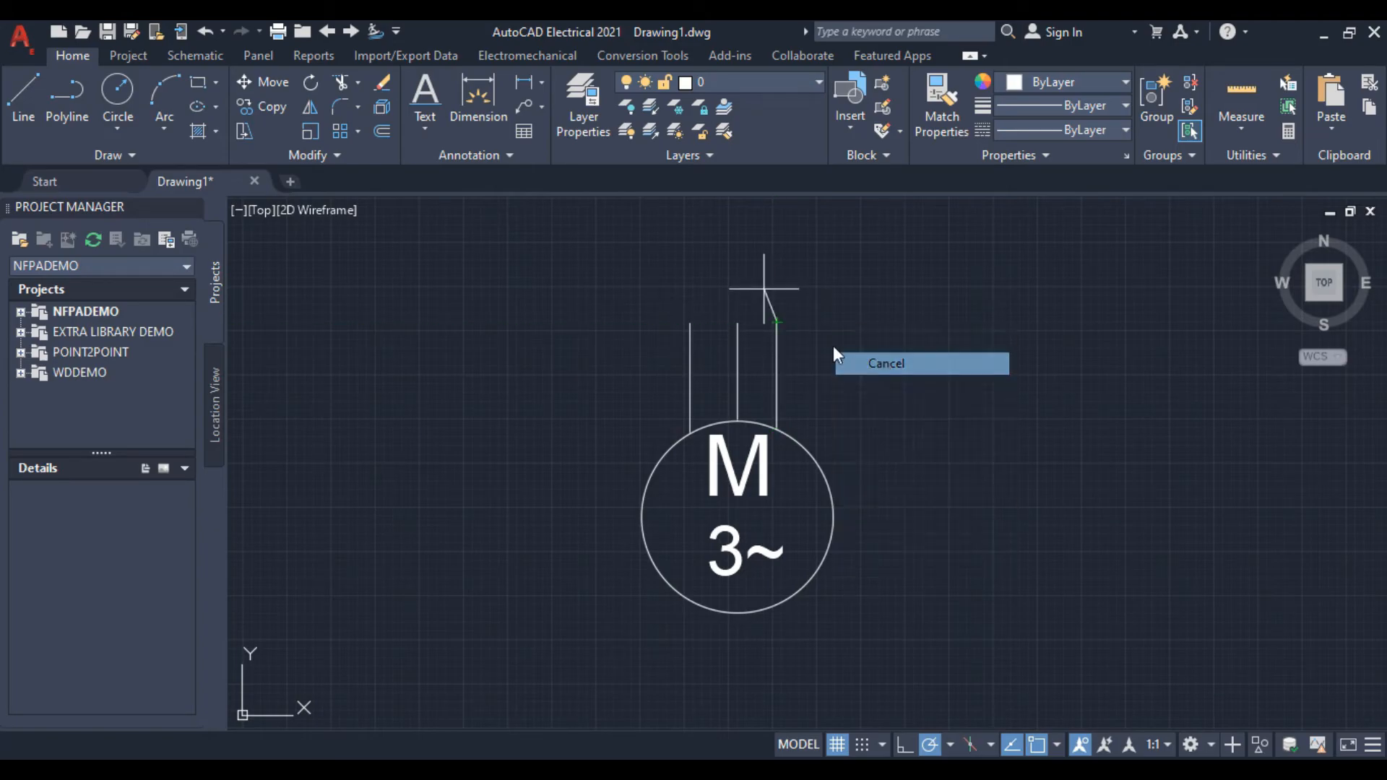
# Move the copied motor's right lead outward along the circle so its foot is level with the left lead's foot
pyautogui.click(777, 376)
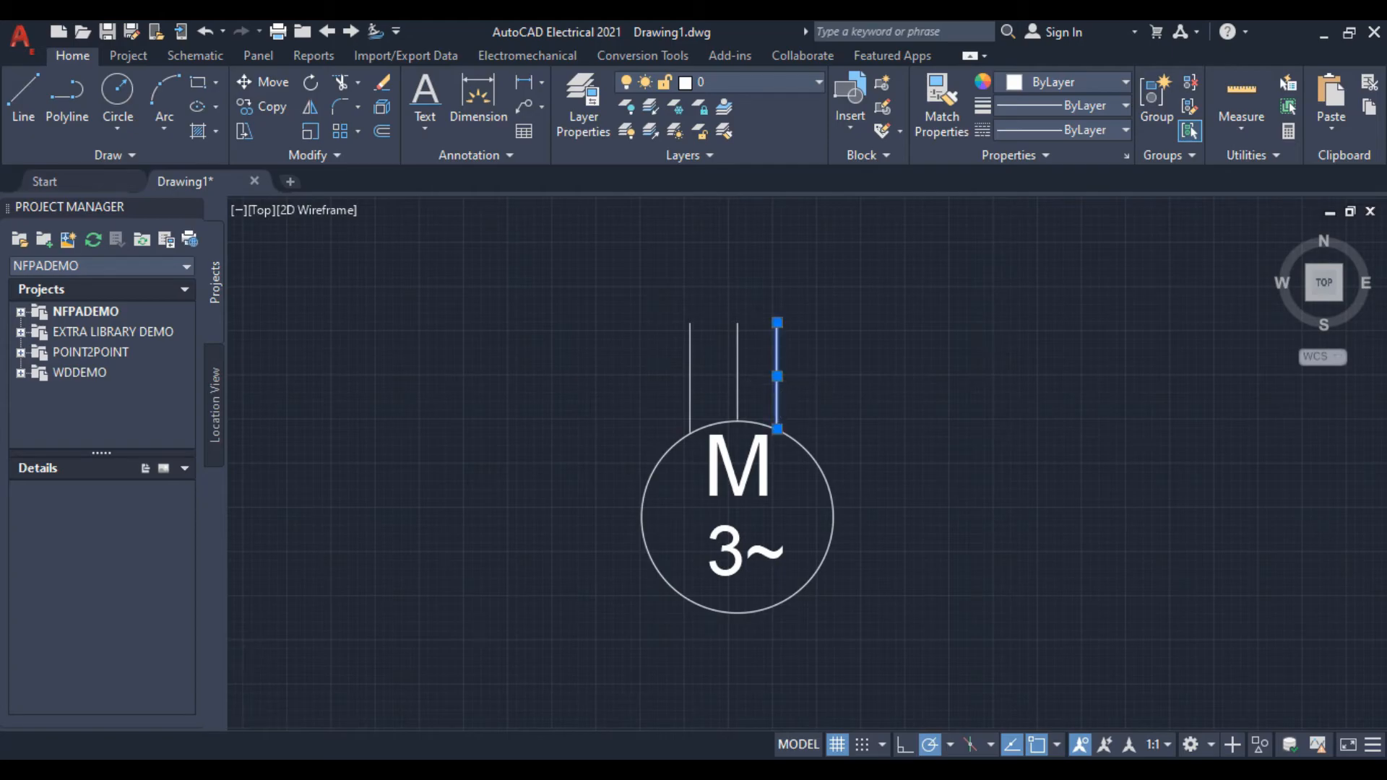
pyautogui.scroll(4, 790, 390)
pyautogui.rightClick(779, 393)
pyautogui.click(816, 410)
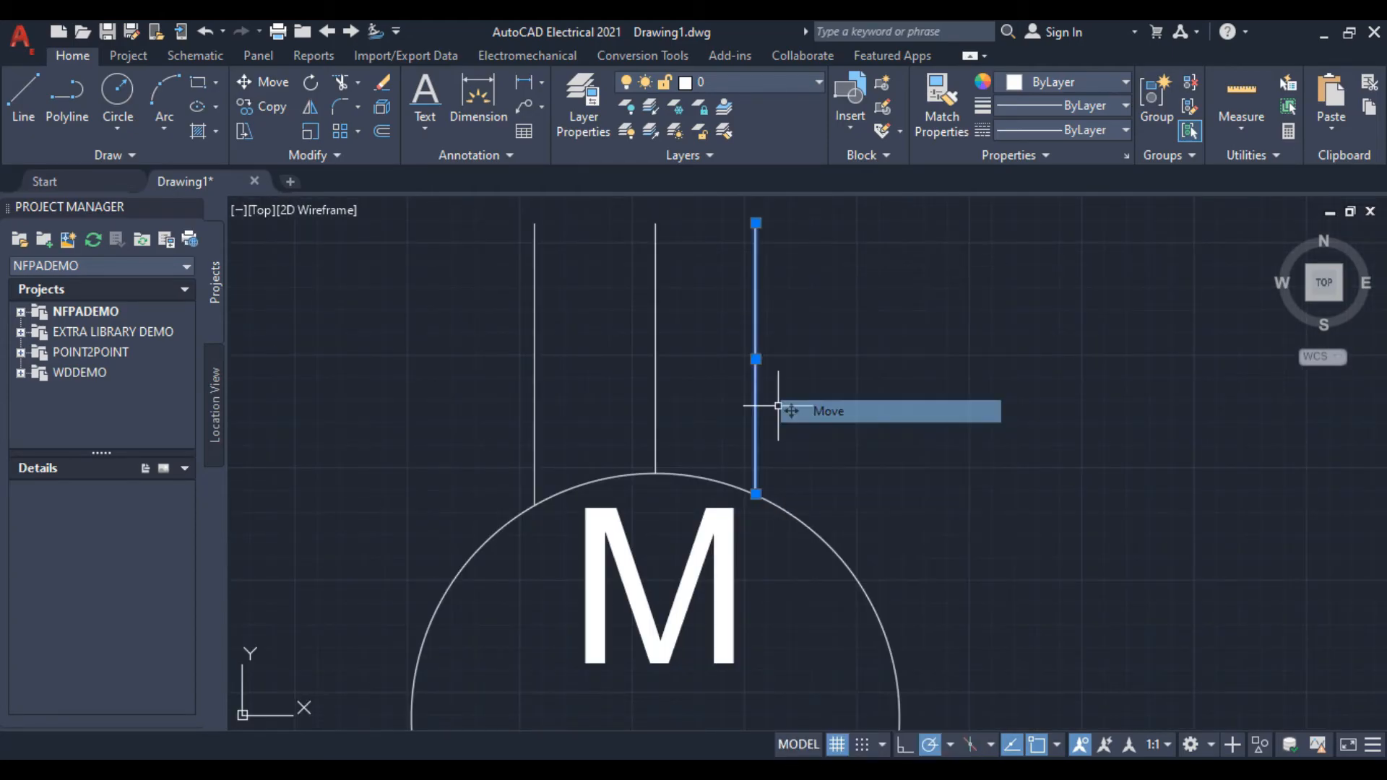
pyautogui.click(756, 494)
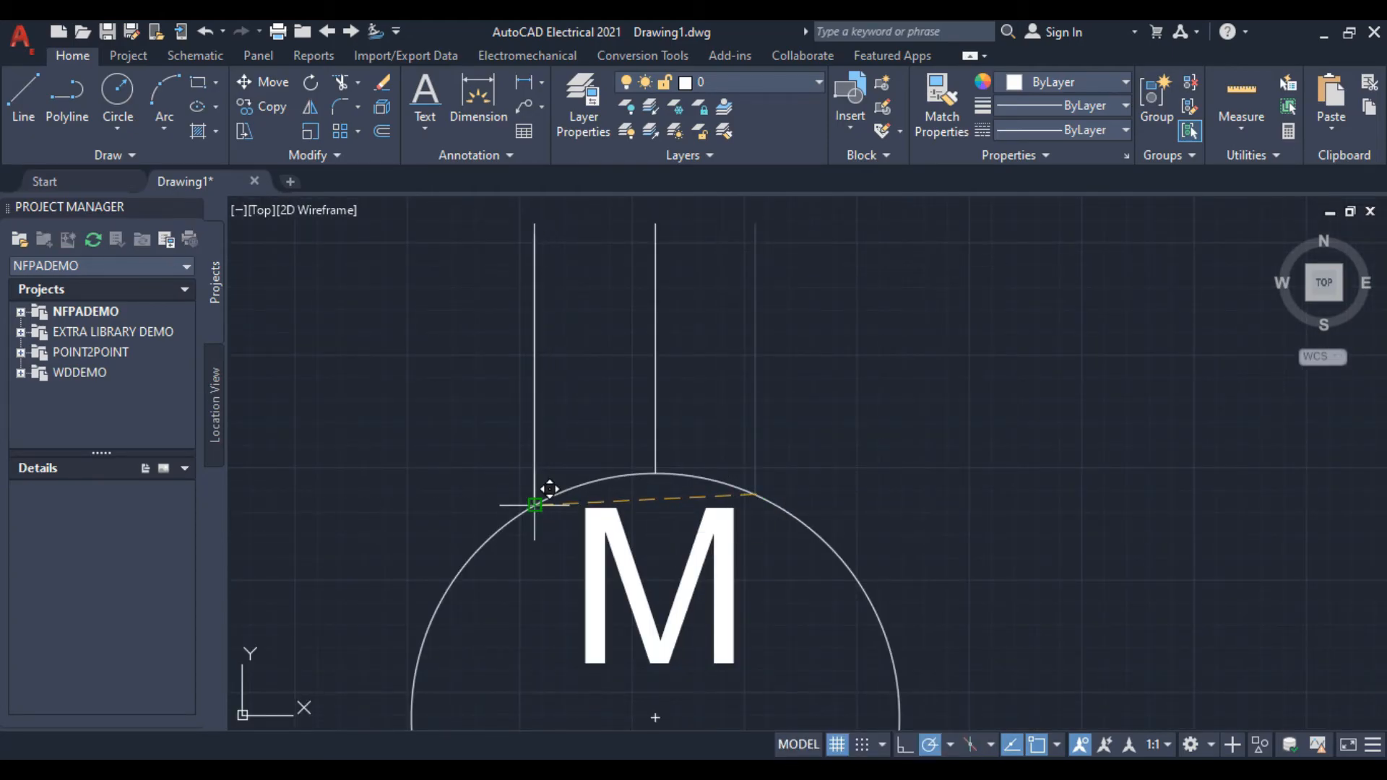
pyautogui.click(768, 505)
pyautogui.scroll(-2, 677, 390)
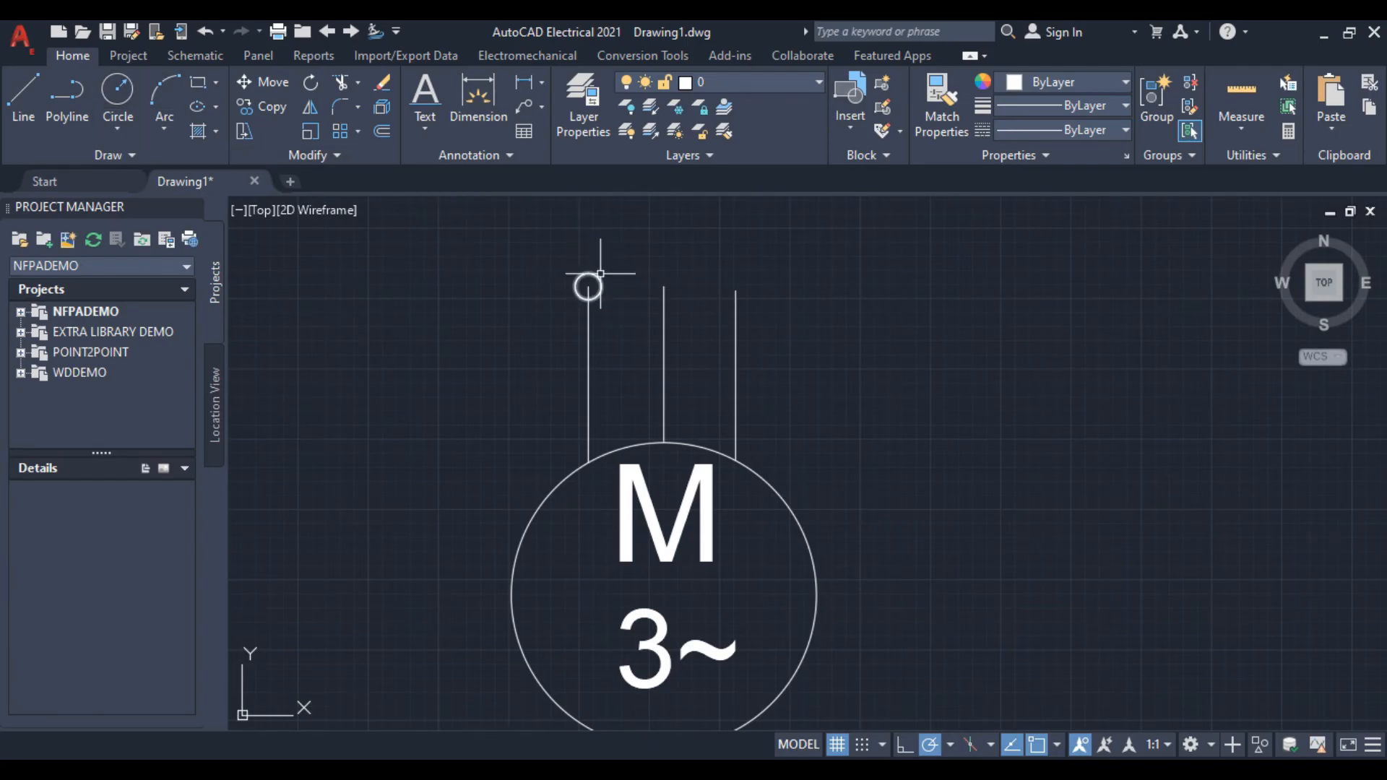
# Move the small circle at the left lead's upper end upward so its lower edge sits on the lead's end
pyautogui.rightClick(602, 232)
pyautogui.click(670, 379)
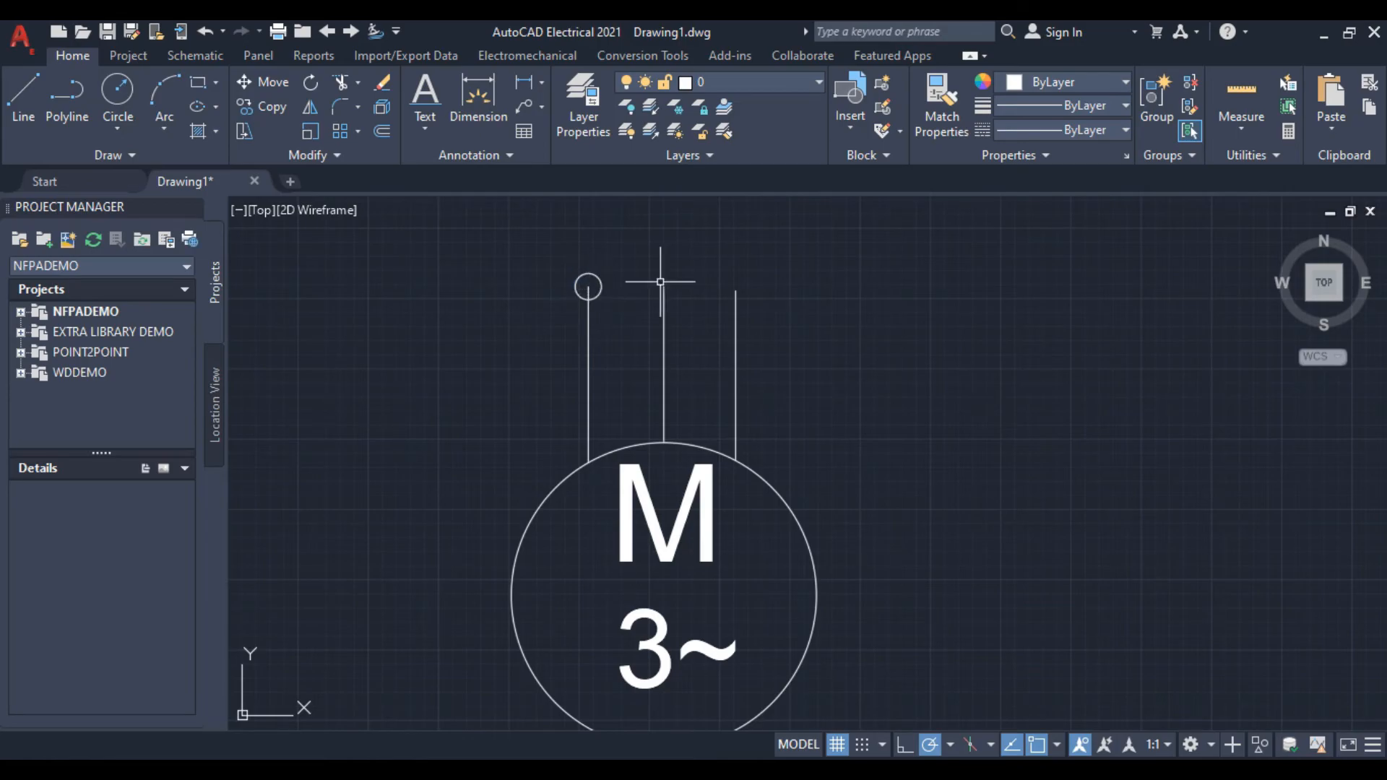
pyautogui.rightClick(627, 252)
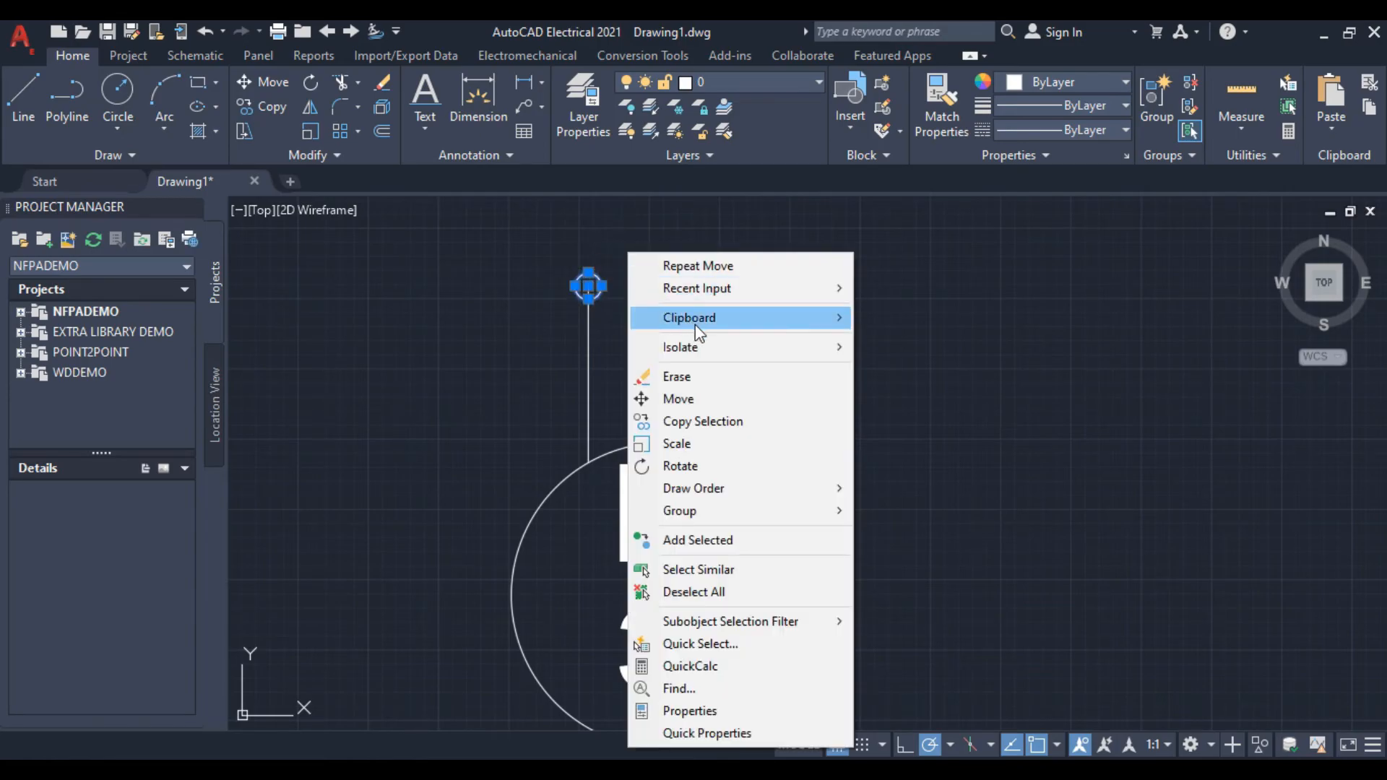
pyautogui.click(675, 415)
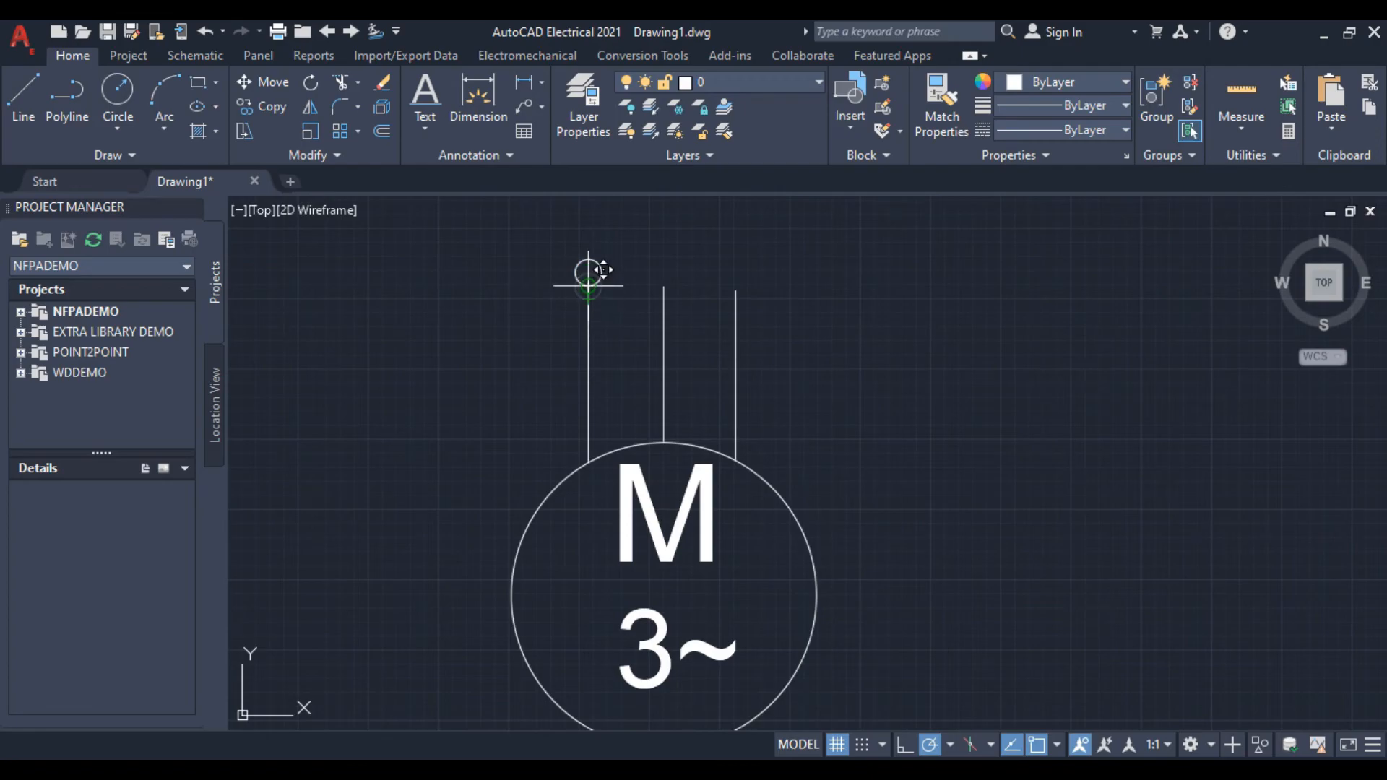
pyautogui.rightClick(664, 242)
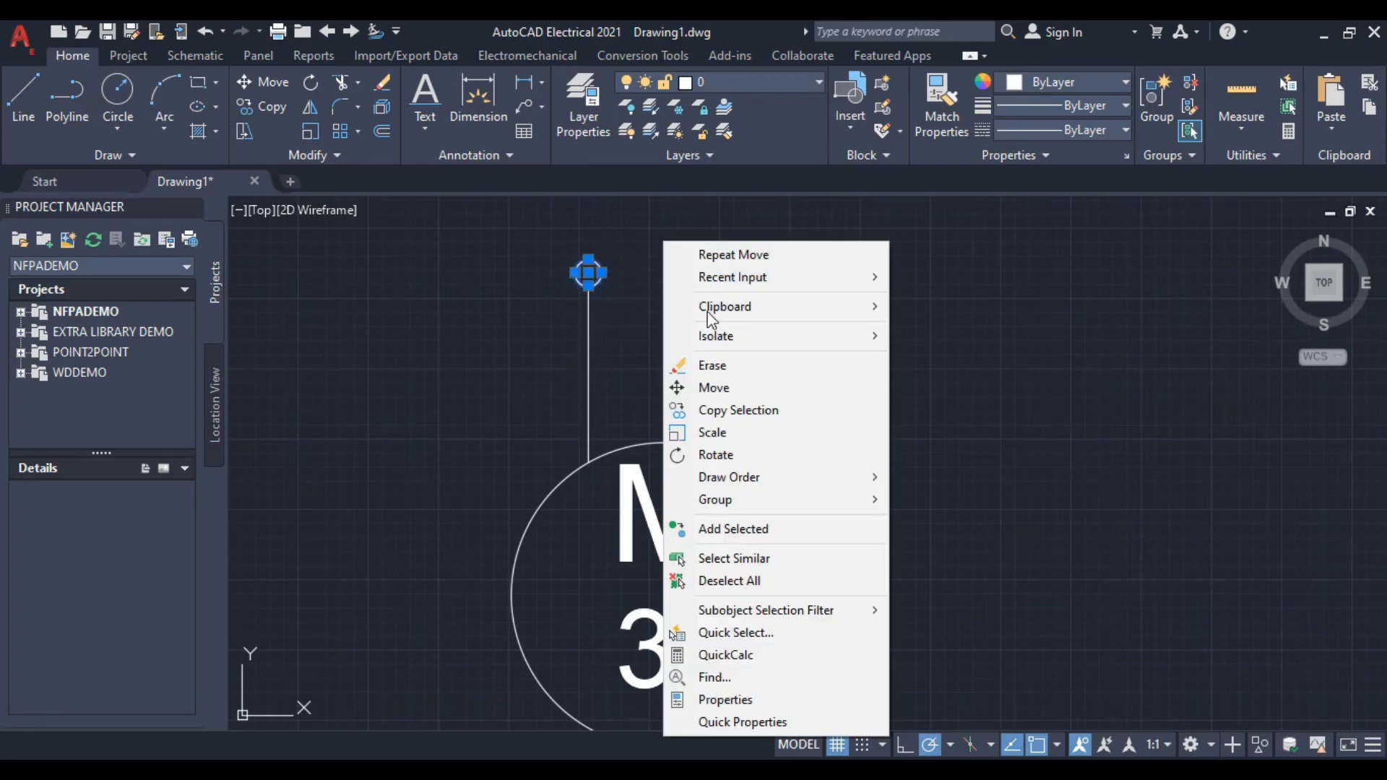
# Copy the terminal circle from the left lead onto the upper ends of the middle and right leads
pyautogui.click(716, 411)
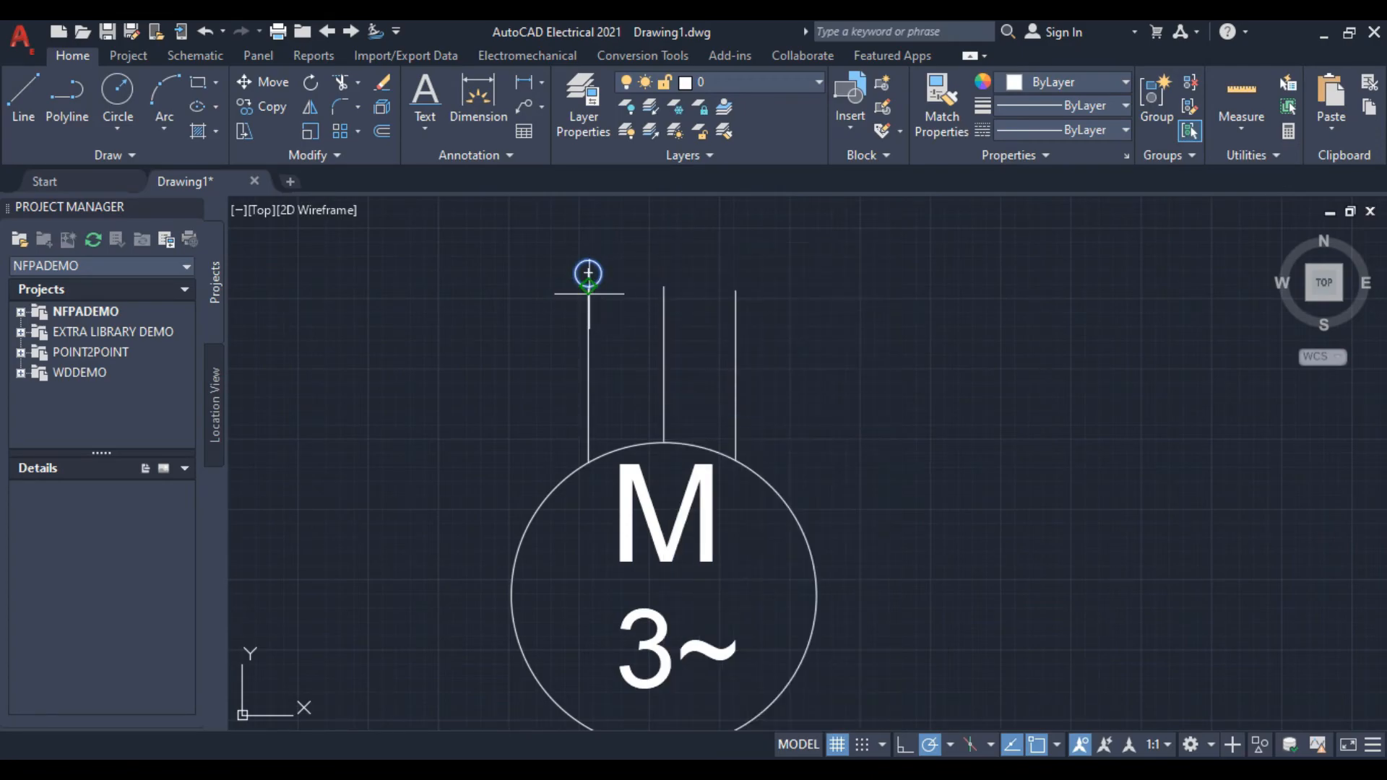
pyautogui.click(589, 273)
pyautogui.click(664, 274)
pyautogui.click(735, 278)
pyautogui.rightClick(673, 225)
pyautogui.click(719, 260)
pyautogui.scroll(-2, 676, 284)
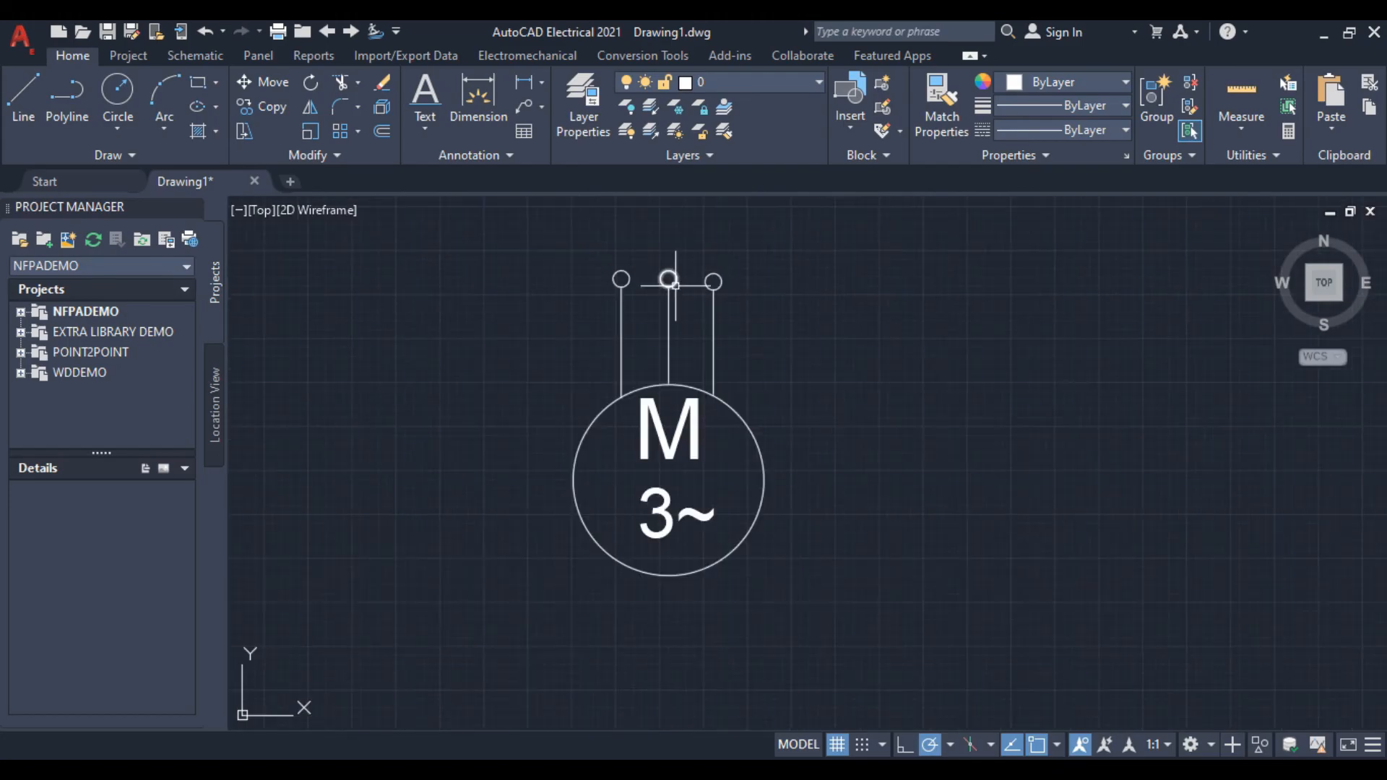
pyautogui.moveTo(690, 332)
pyautogui.mouseDown(button='middle')
pyautogui.moveTo(752, 445)
pyautogui.moveTo(800, 475)
pyautogui.moveTo(588, 374)
pyautogui.mouseUp(button='middle')
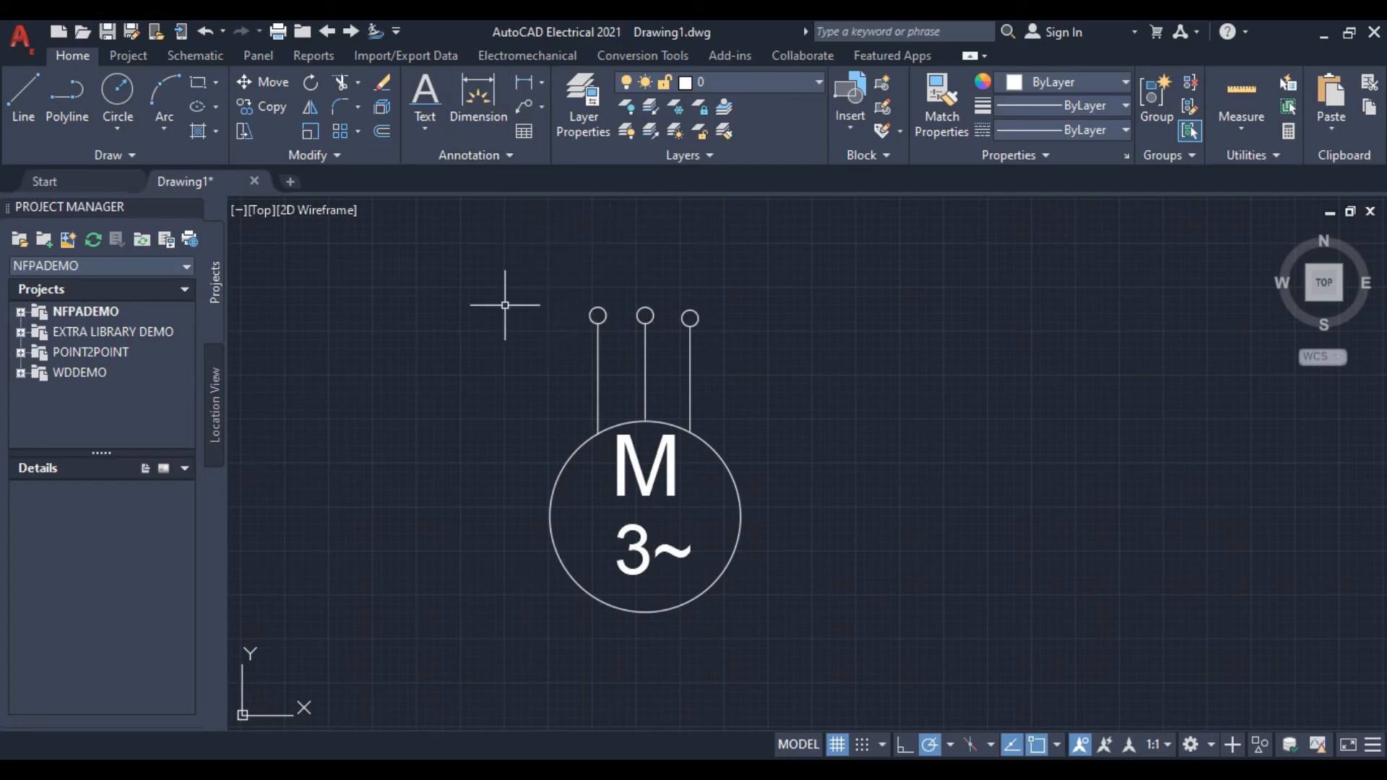
# Draw a lead from the motor's lower-left edge down, across beneath the motor, and up its right side to the height of the upper leads' ends
pyautogui.click(23, 92)
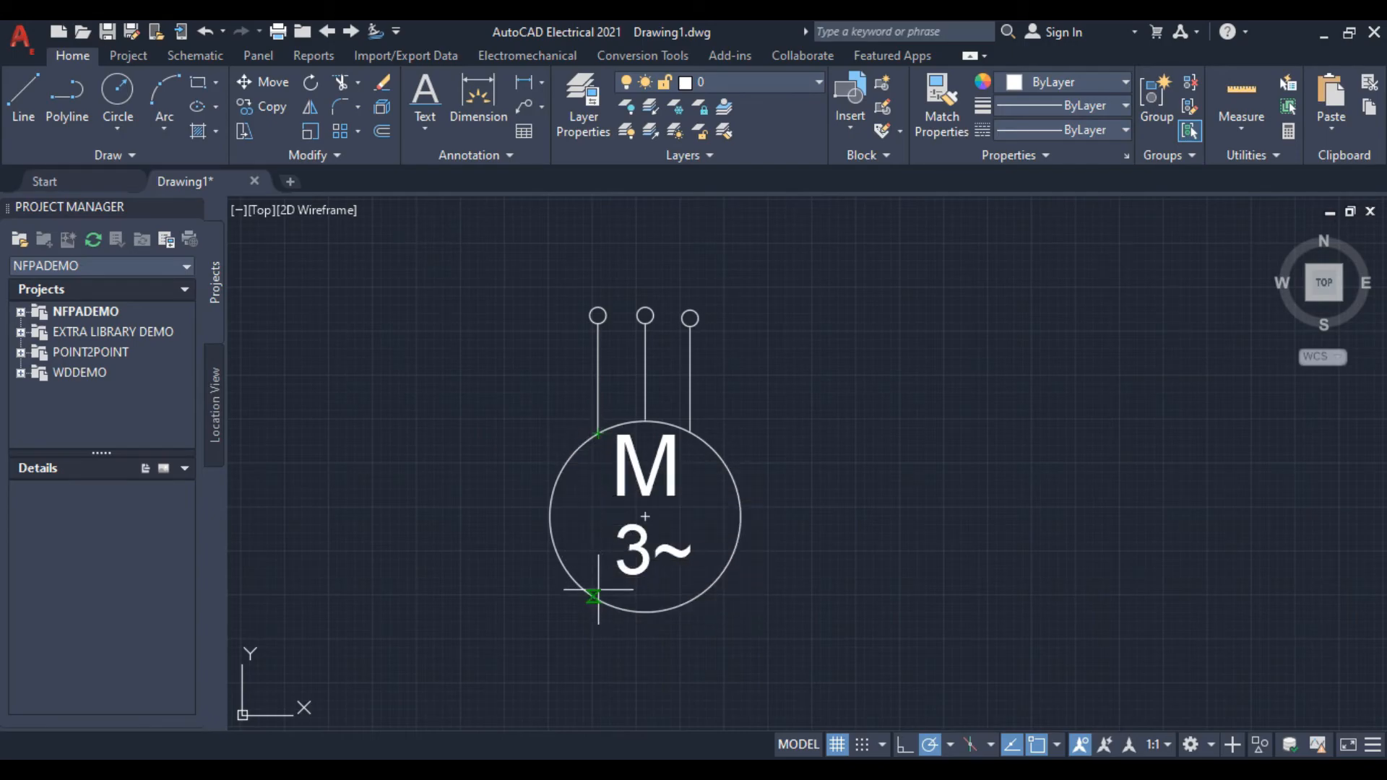
pyautogui.moveTo(582, 657)
pyautogui.mouseDown(button='middle')
pyautogui.moveTo(592, 564)
pyautogui.moveTo(576, 576)
pyautogui.mouseUp(button='middle')
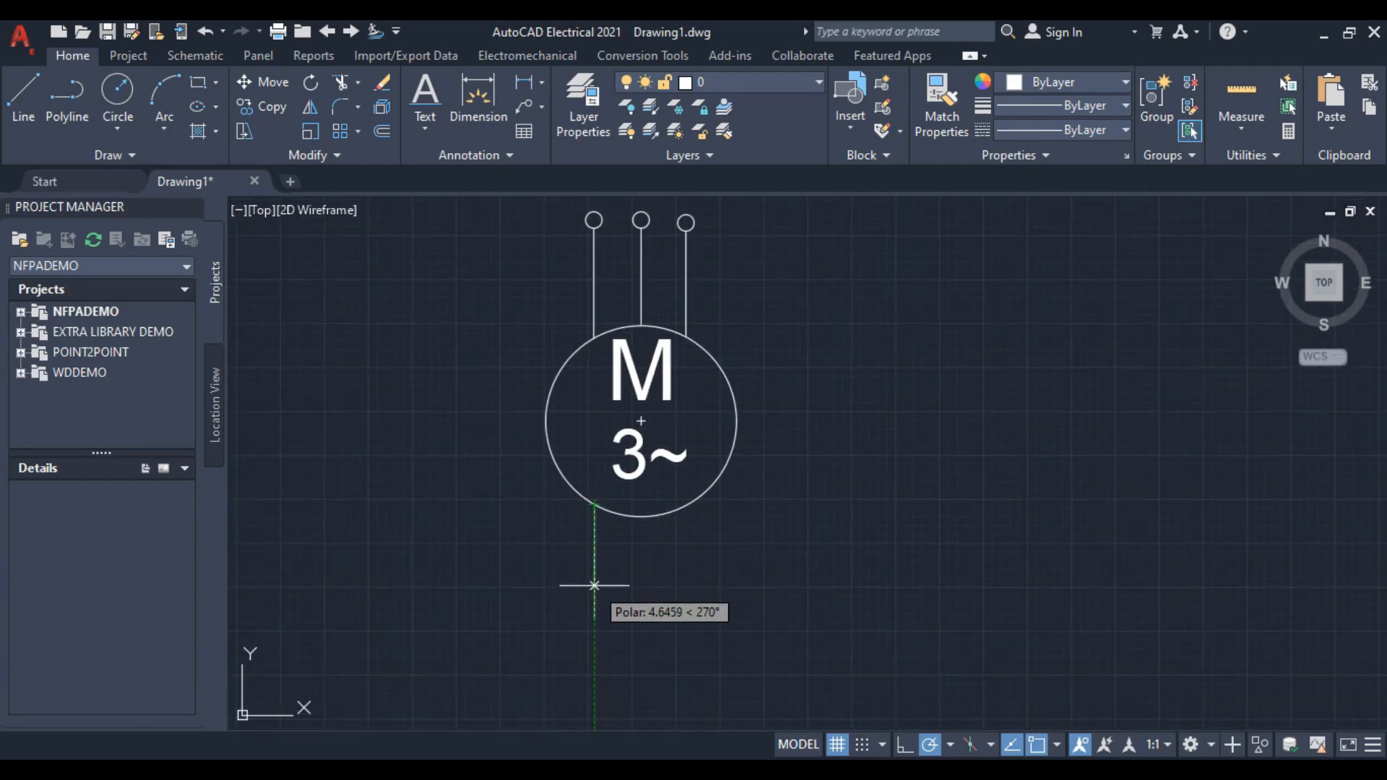
pyautogui.click(594, 598)
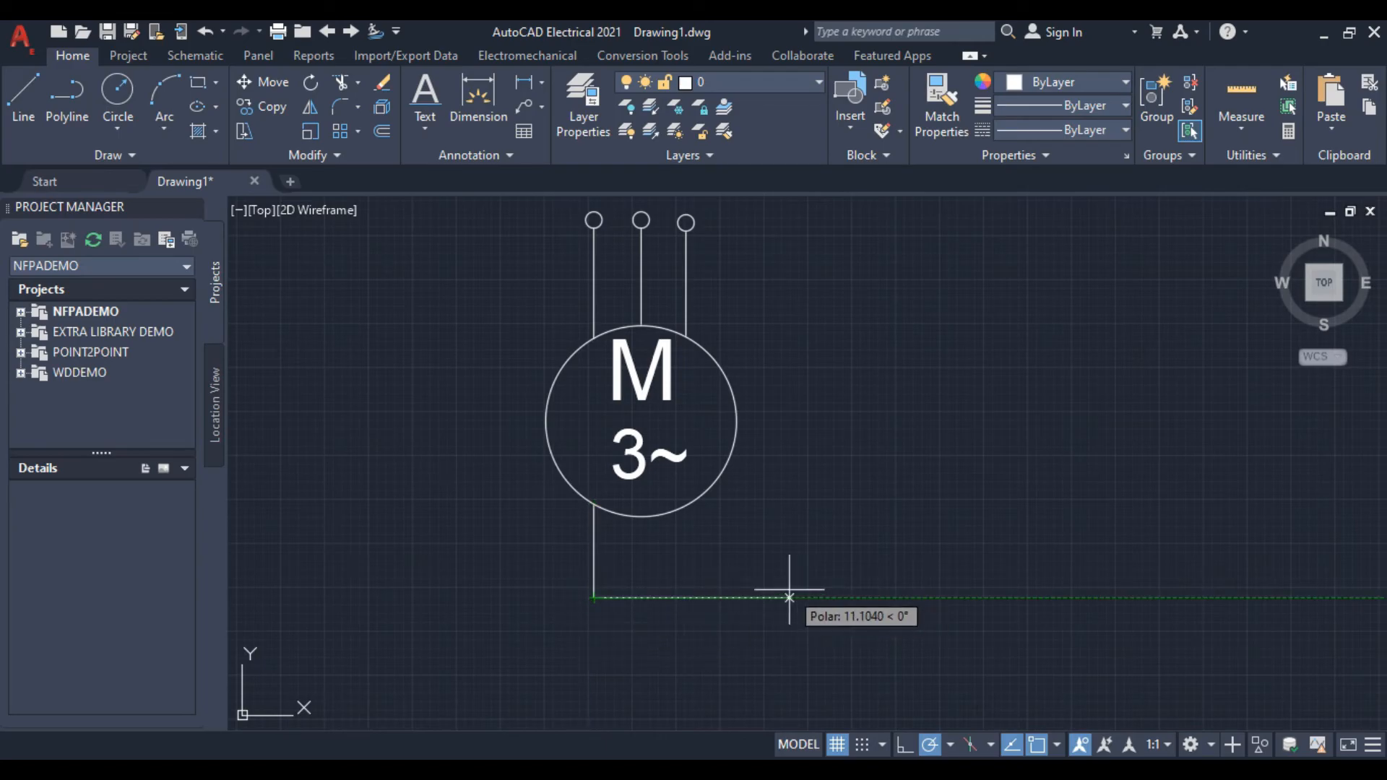
pyautogui.click(852, 598)
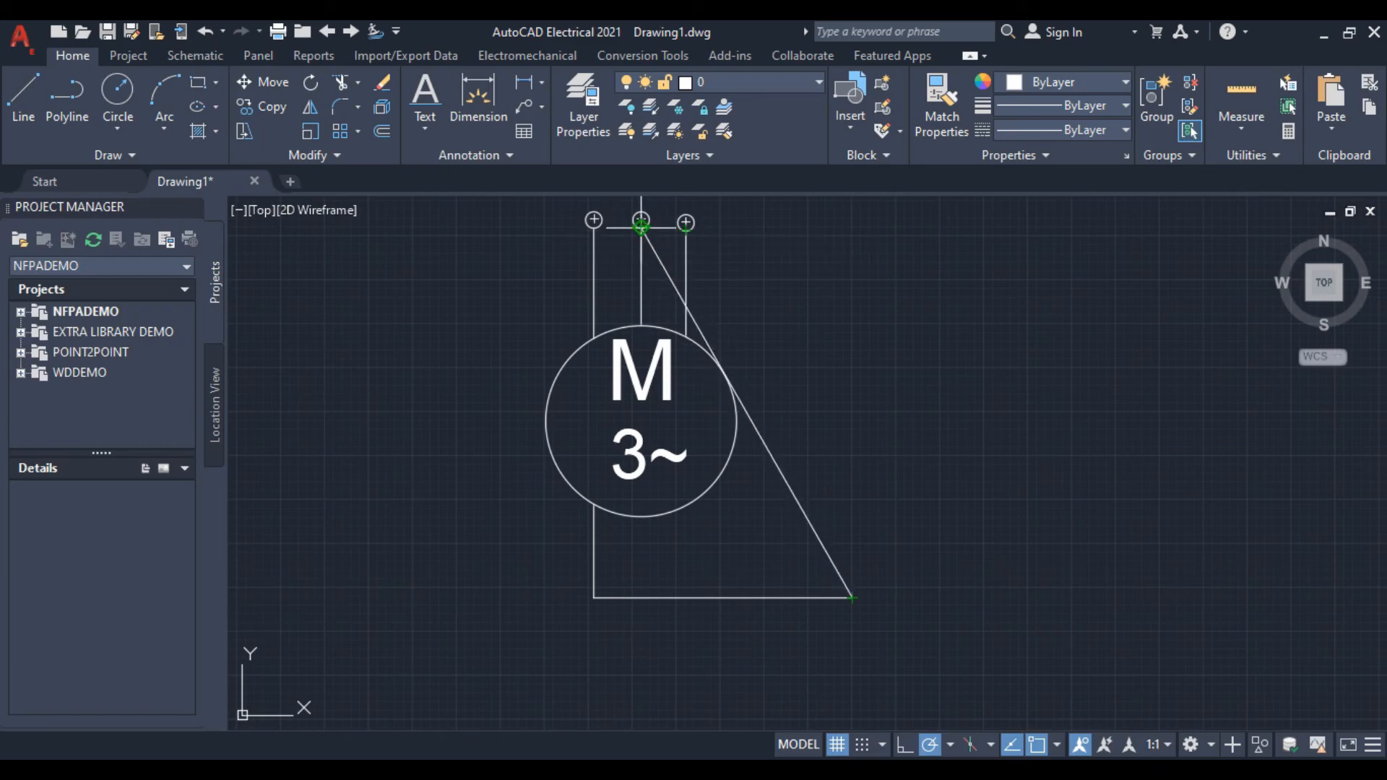
pyautogui.click(853, 218)
pyautogui.rightClick(777, 302)
pyautogui.click(838, 336)
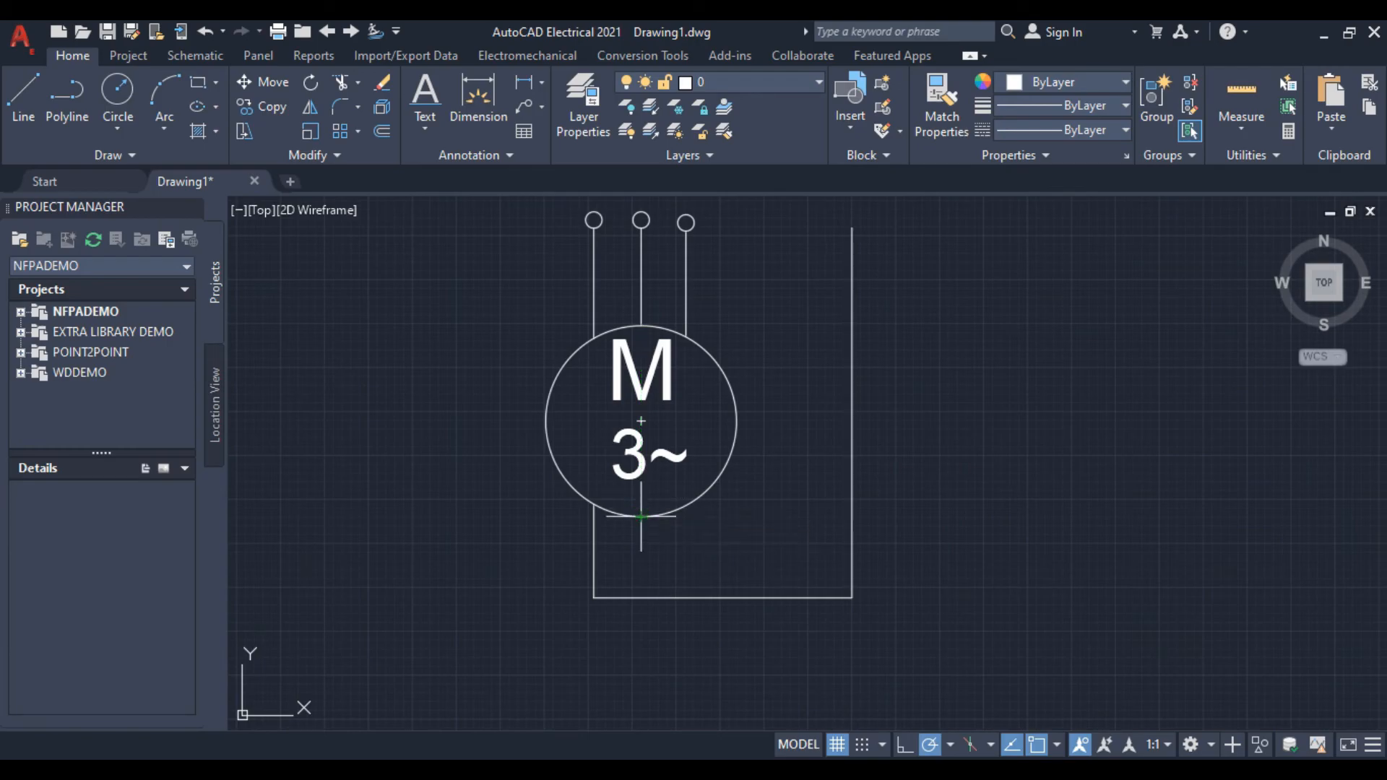
# Draw a second lead from the motor's bottom centre, nested inside the first lower lead and ending at the same top height
pyautogui.click(641, 568)
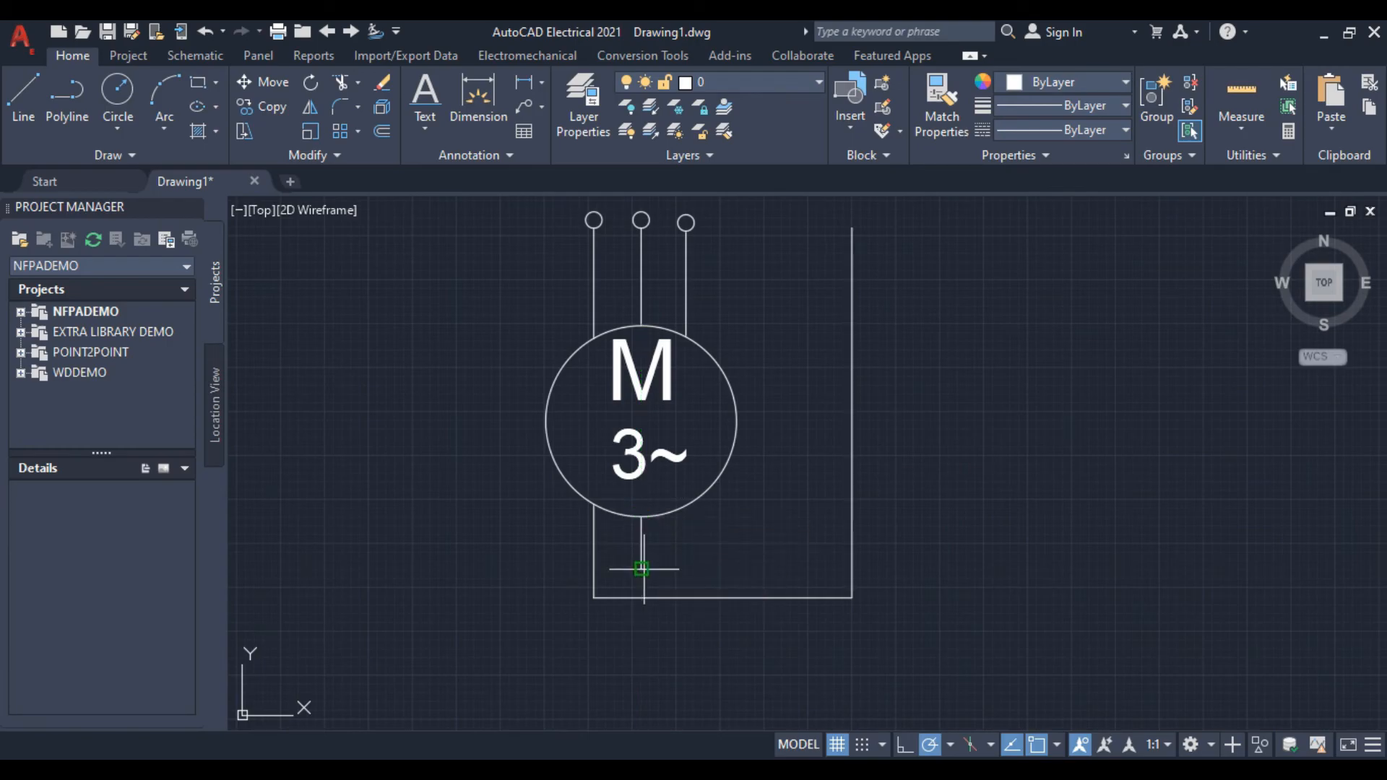
pyautogui.click(808, 569)
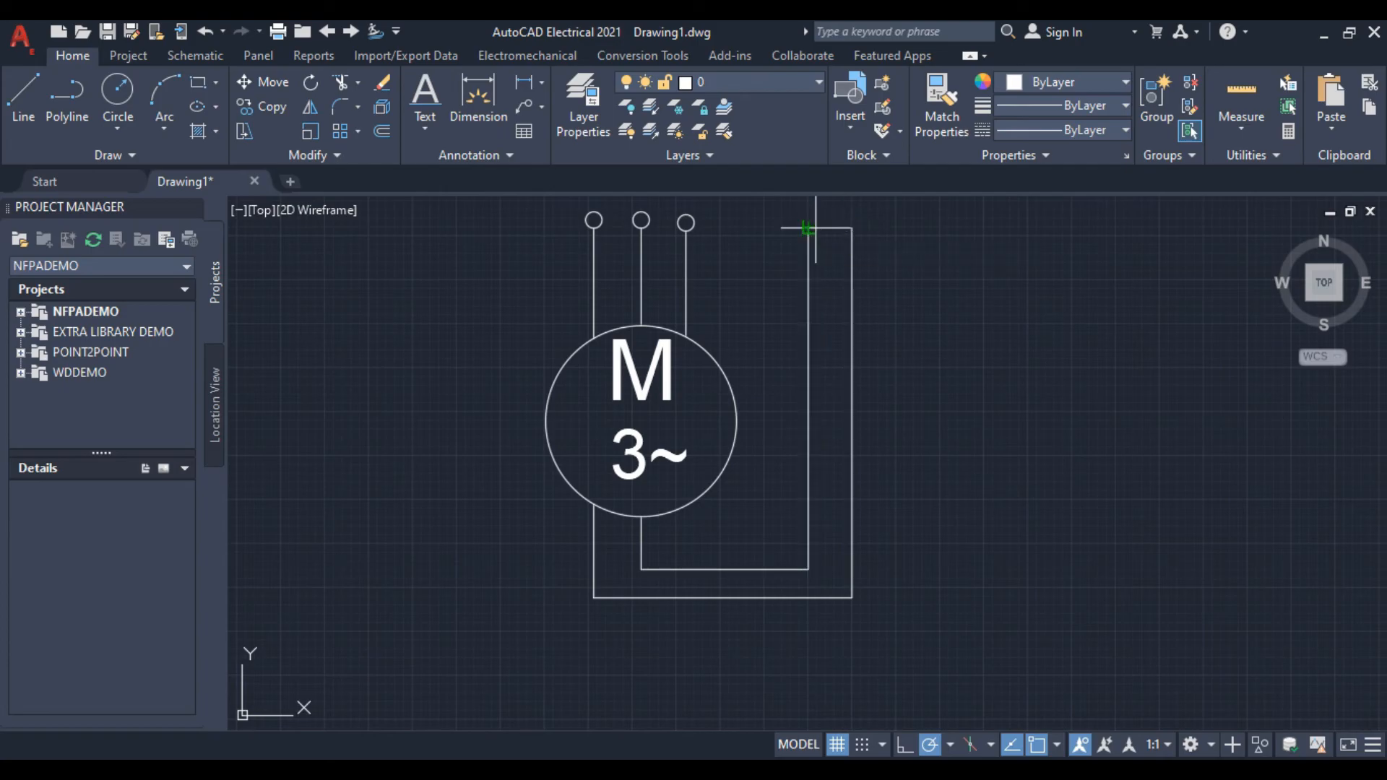
pyautogui.rightClick(809, 229)
pyautogui.click(869, 266)
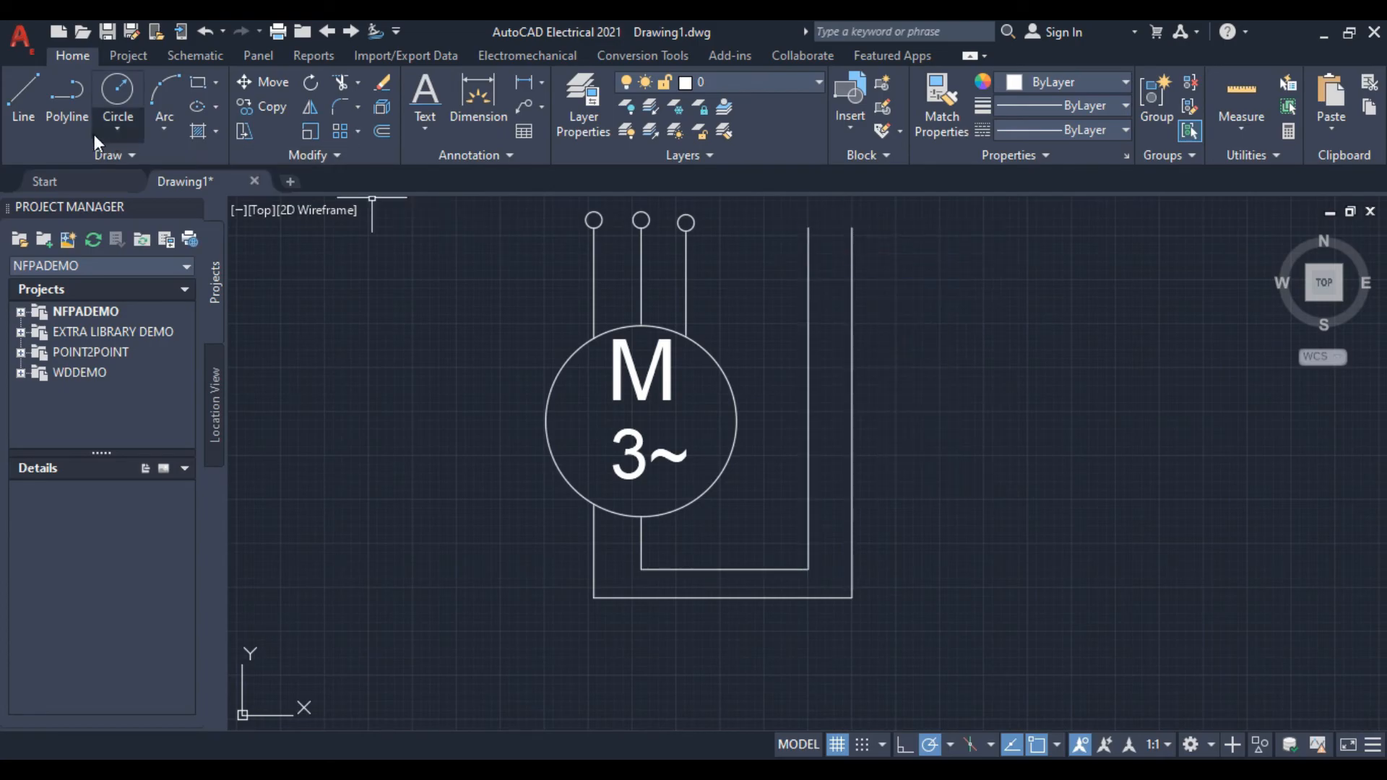
# Draw a third lead from the motor's lower-right edge, directly below the upper-right lead, nested inside the other two and matching their top height
pyautogui.click(31, 94)
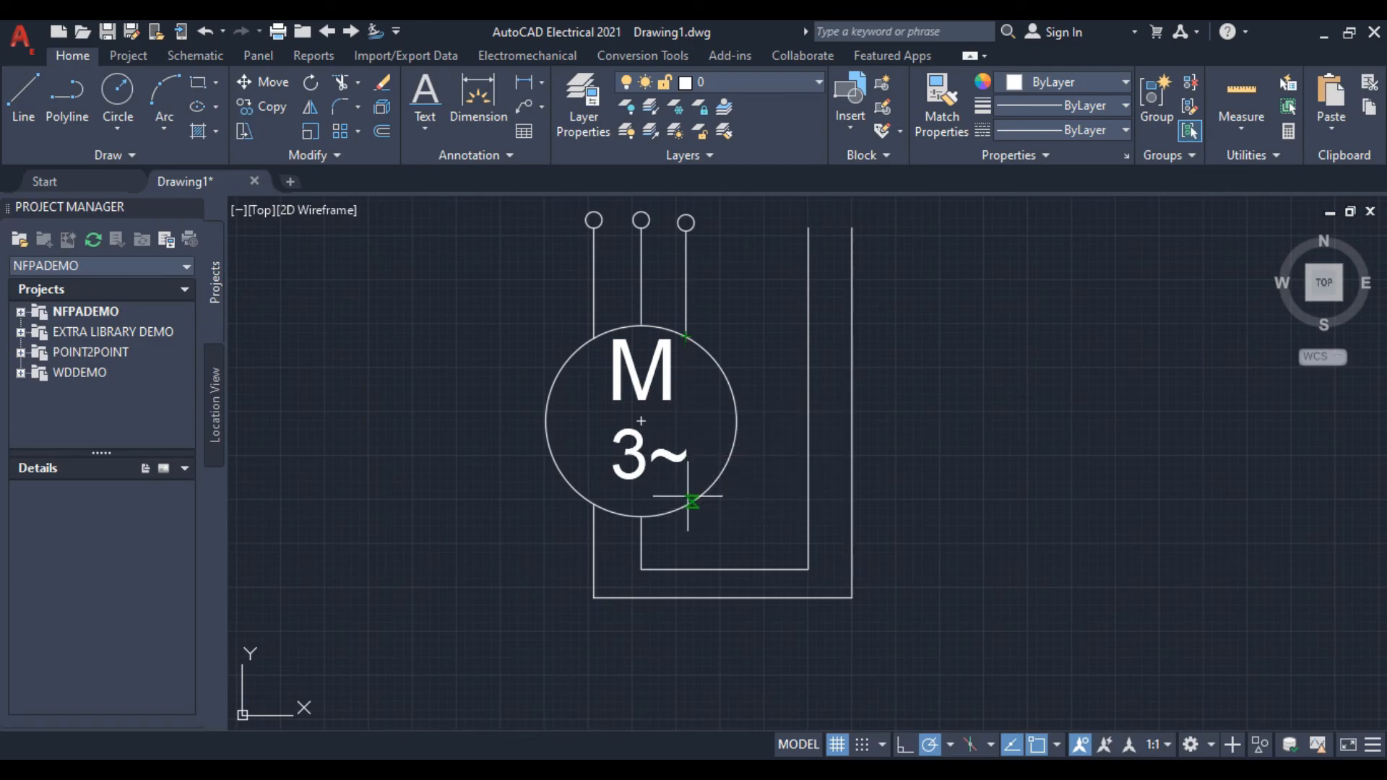
pyautogui.scroll(6, 690, 499)
pyautogui.scroll(-3, 707, 448)
pyautogui.moveTo(707, 449)
pyautogui.mouseDown(button='middle')
pyautogui.moveTo(695, 453)
pyautogui.moveTo(693, 542)
pyautogui.mouseUp(button='middle')
pyautogui.moveTo(682, 295); pyautogui.dragTo(686, 373, button='middle')
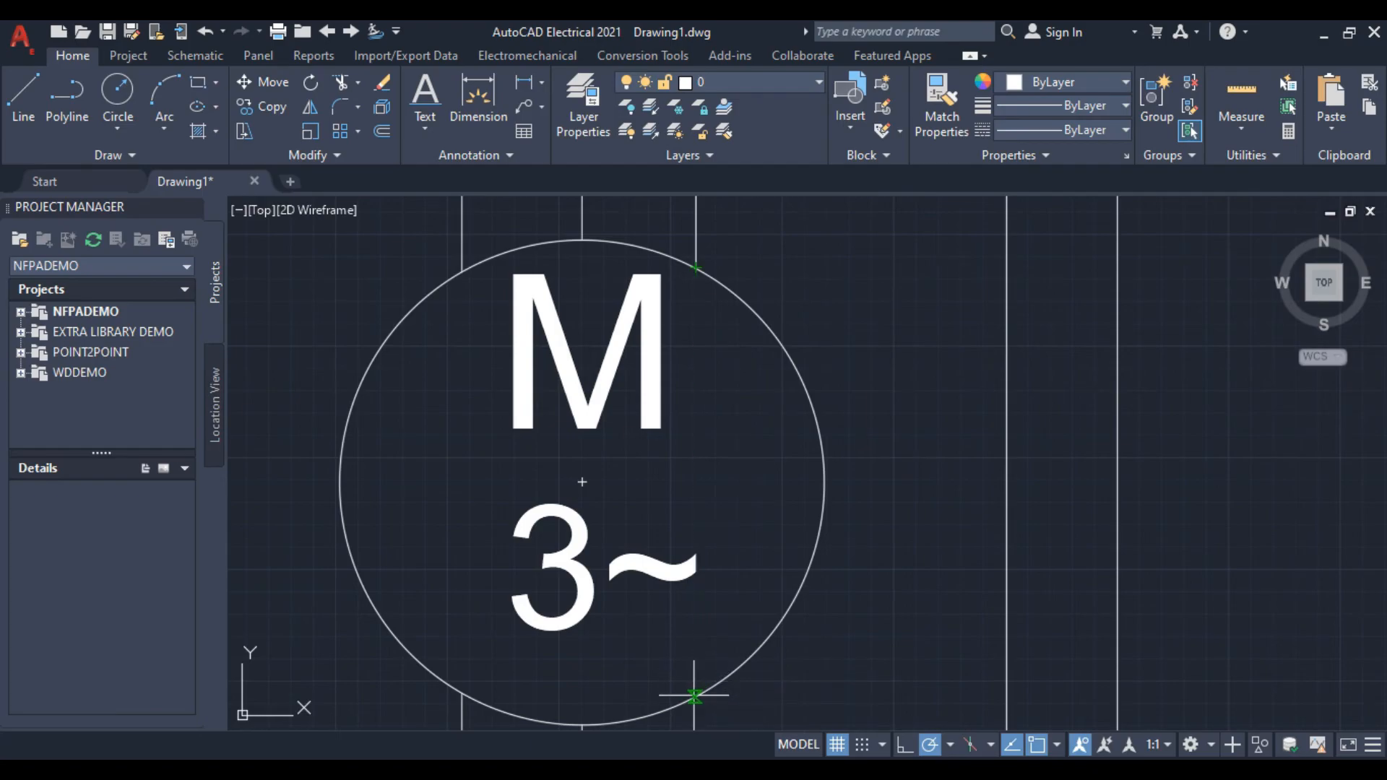
pyautogui.scroll(-4, 694, 697)
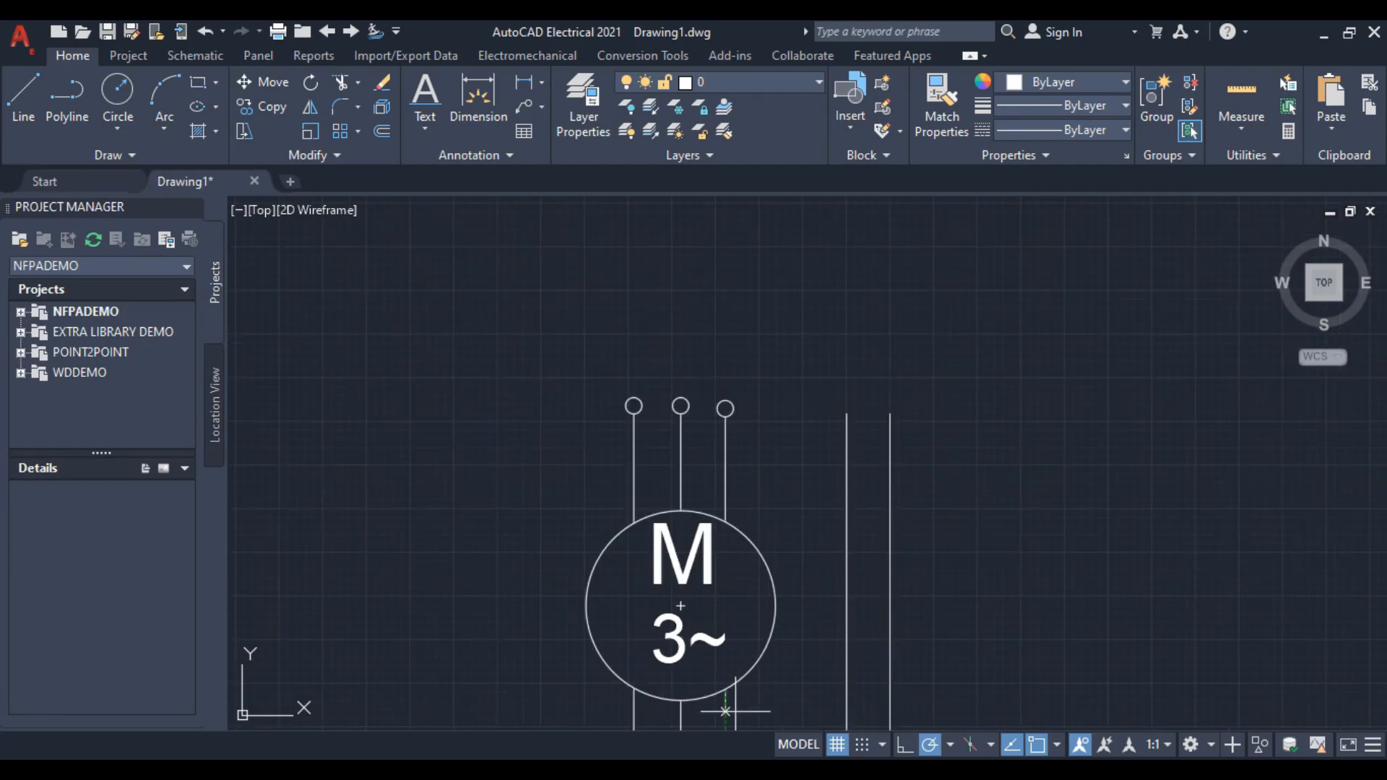
pyautogui.moveTo(726, 711); pyautogui.dragTo(696, 579, button='middle')
pyautogui.click(696, 596)
pyautogui.click(773, 597)
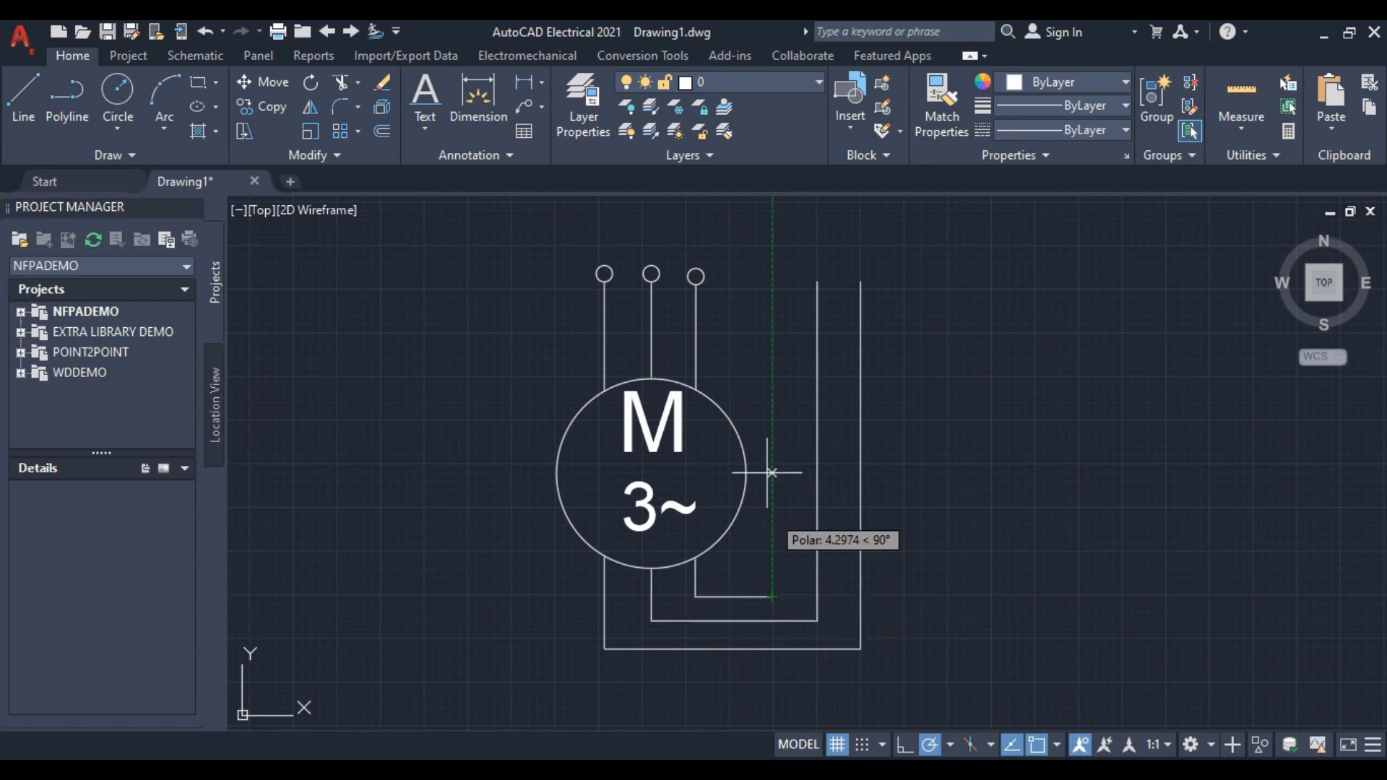
pyautogui.click(771, 283)
pyautogui.rightClick(765, 283)
pyautogui.click(847, 313)
# Copy the middle lead's terminal circle onto the upper ends of the three leads routed around the motor's right side
pyautogui.scroll(-2, 844, 263)
pyautogui.moveTo(844, 263); pyautogui.dragTo(785, 409, button='middle')
pyautogui.scroll(2, 672, 427)
pyautogui.click(672, 429)
pyautogui.rightClick(677, 426)
pyautogui.click(728, 429)
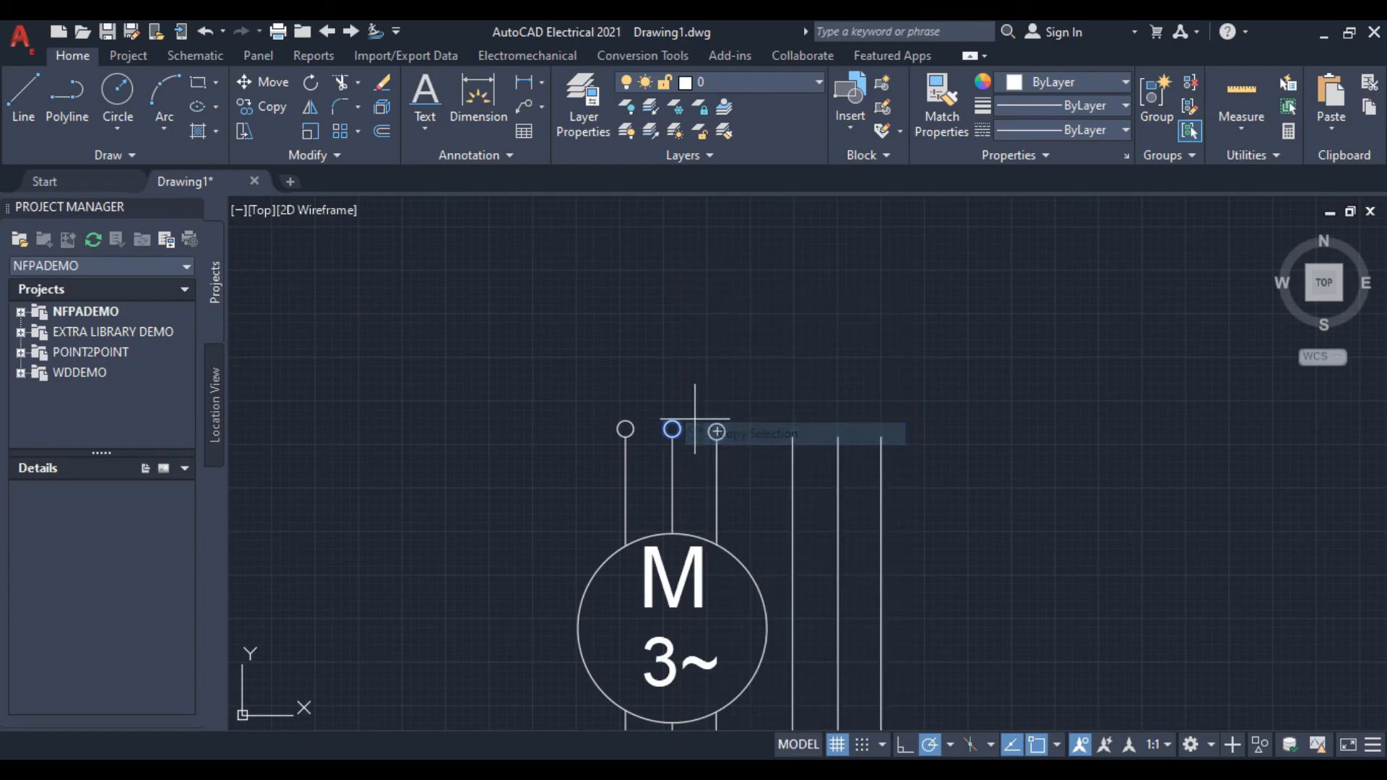
pyautogui.click(673, 429)
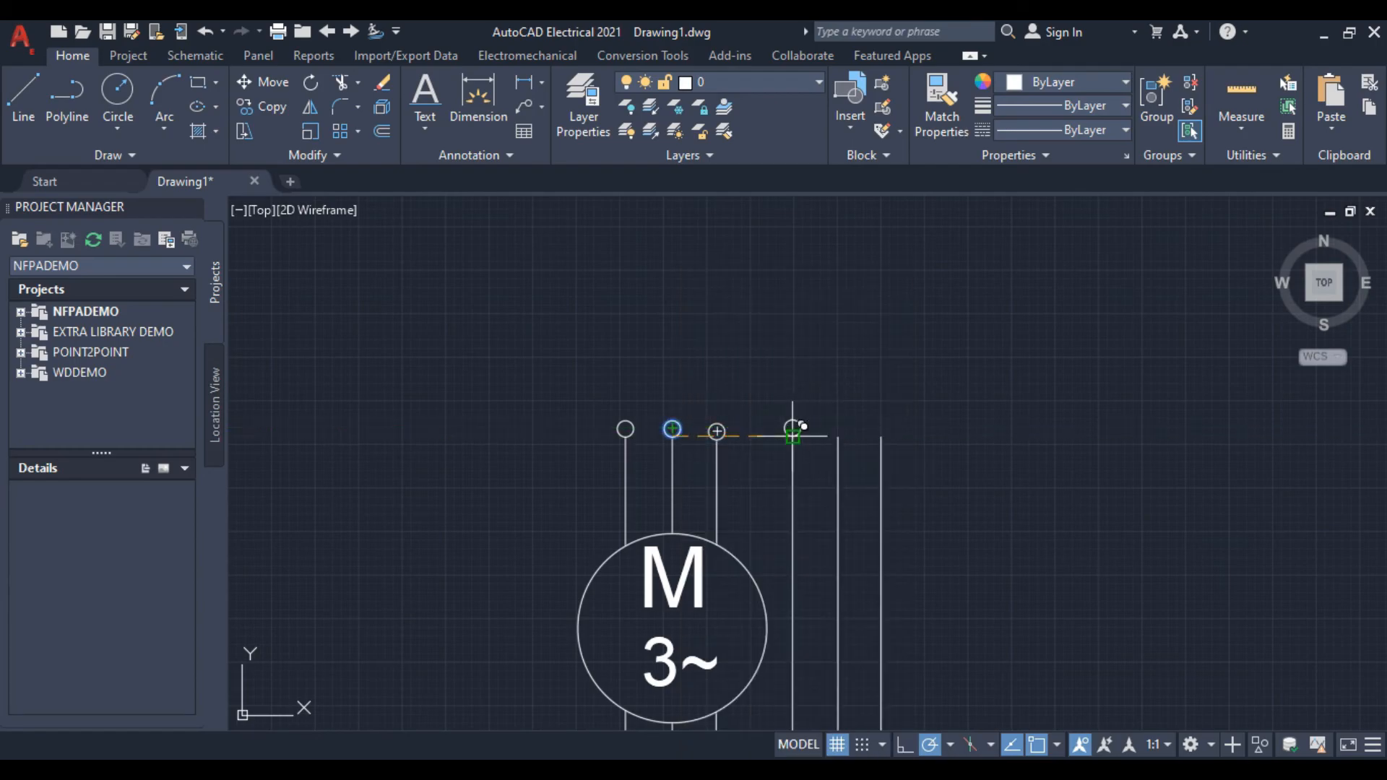
pyautogui.click(793, 430)
pyautogui.click(838, 429)
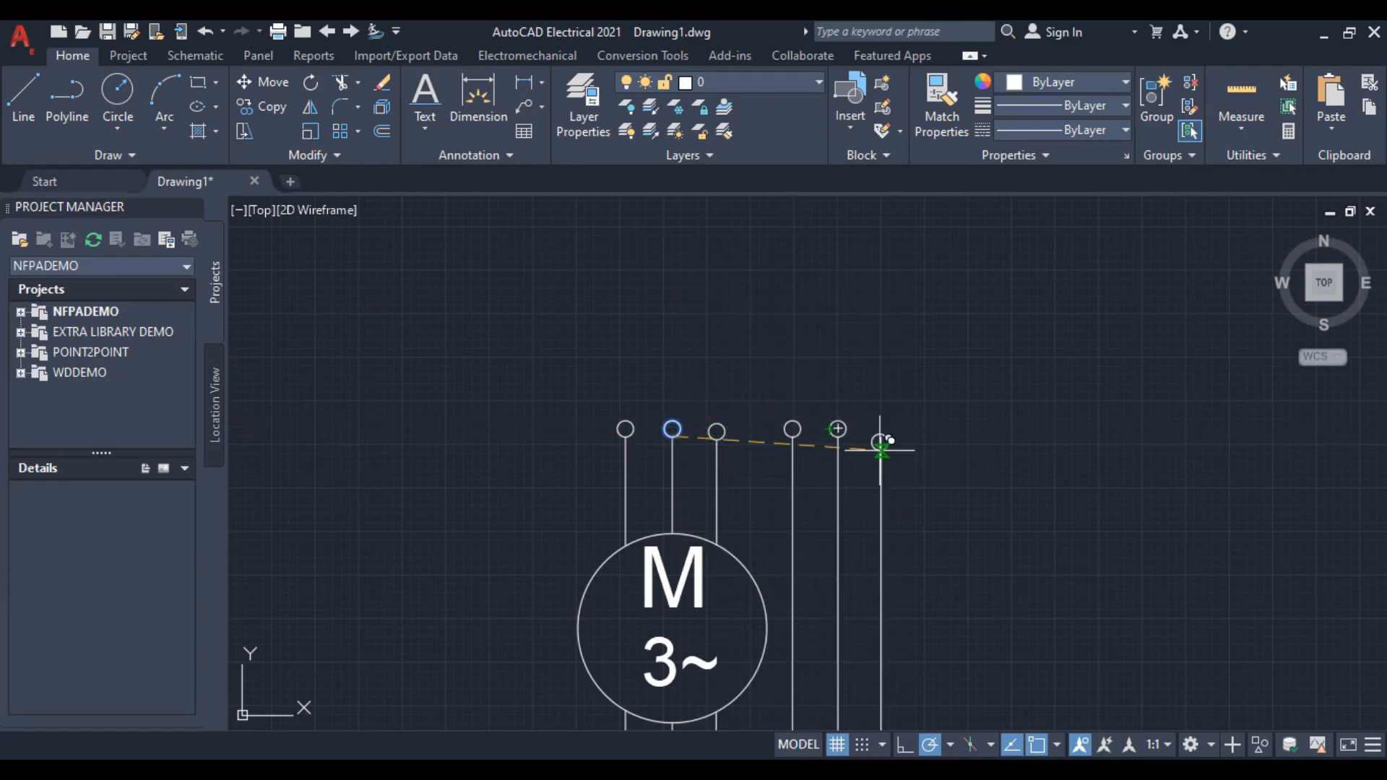
pyautogui.click(883, 429)
pyautogui.rightClick(771, 375)
pyautogui.click(877, 409)
# Move the third terminal circle from the left vertically up so it is level with the other circles
pyautogui.scroll(-4, 830, 384)
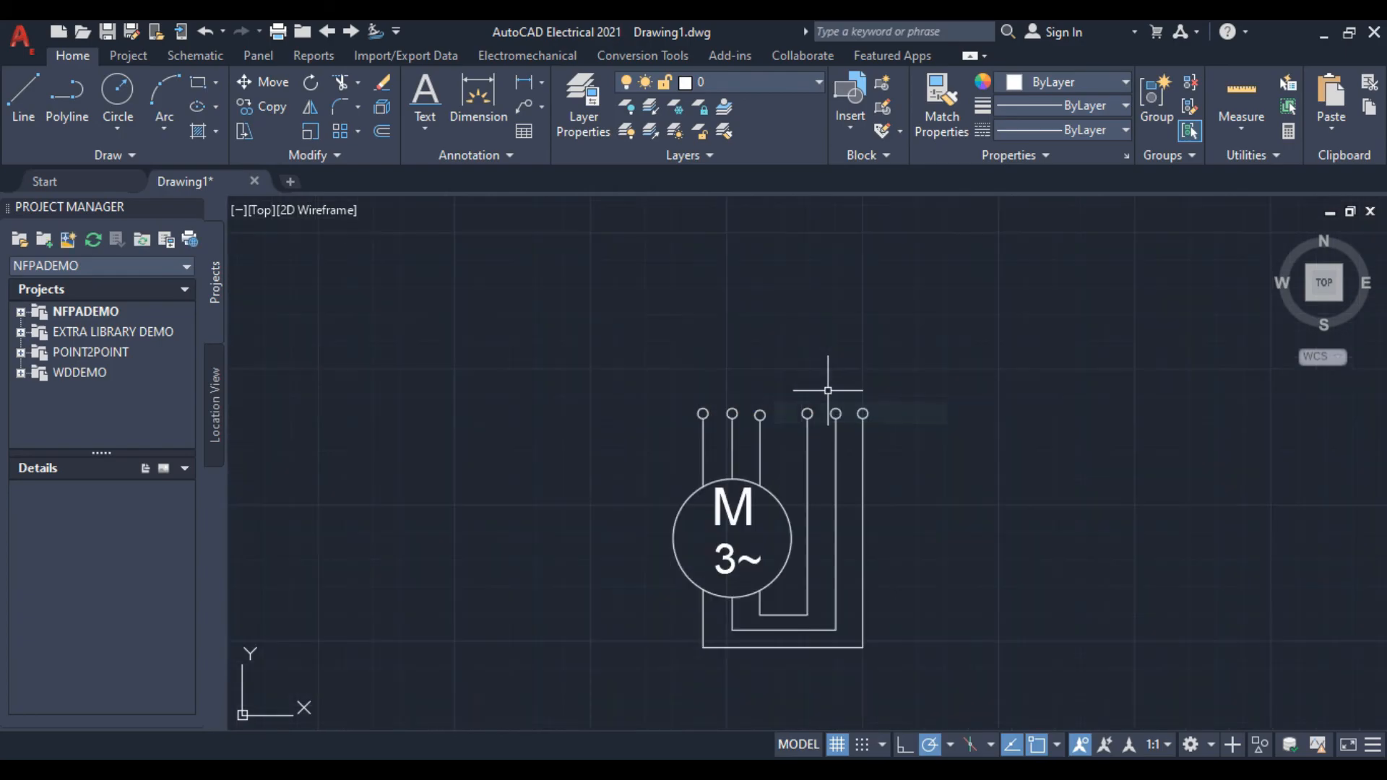
pyautogui.moveTo(701, 511); pyautogui.dragTo(616, 357, button='middle')
pyautogui.scroll(2, 604, 318)
pyautogui.moveTo(619, 285); pyautogui.dragTo(710, 565, button='middle')
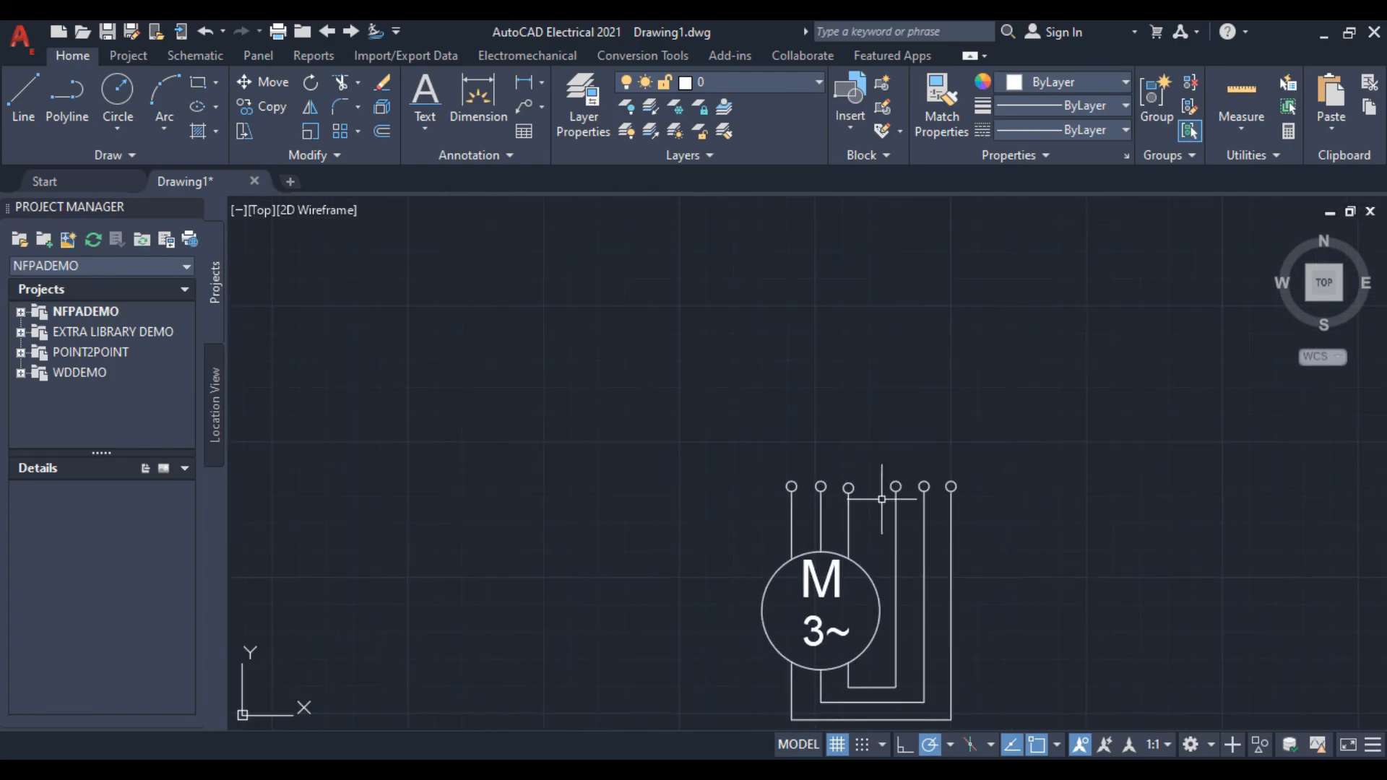
pyautogui.scroll(4, 820, 499)
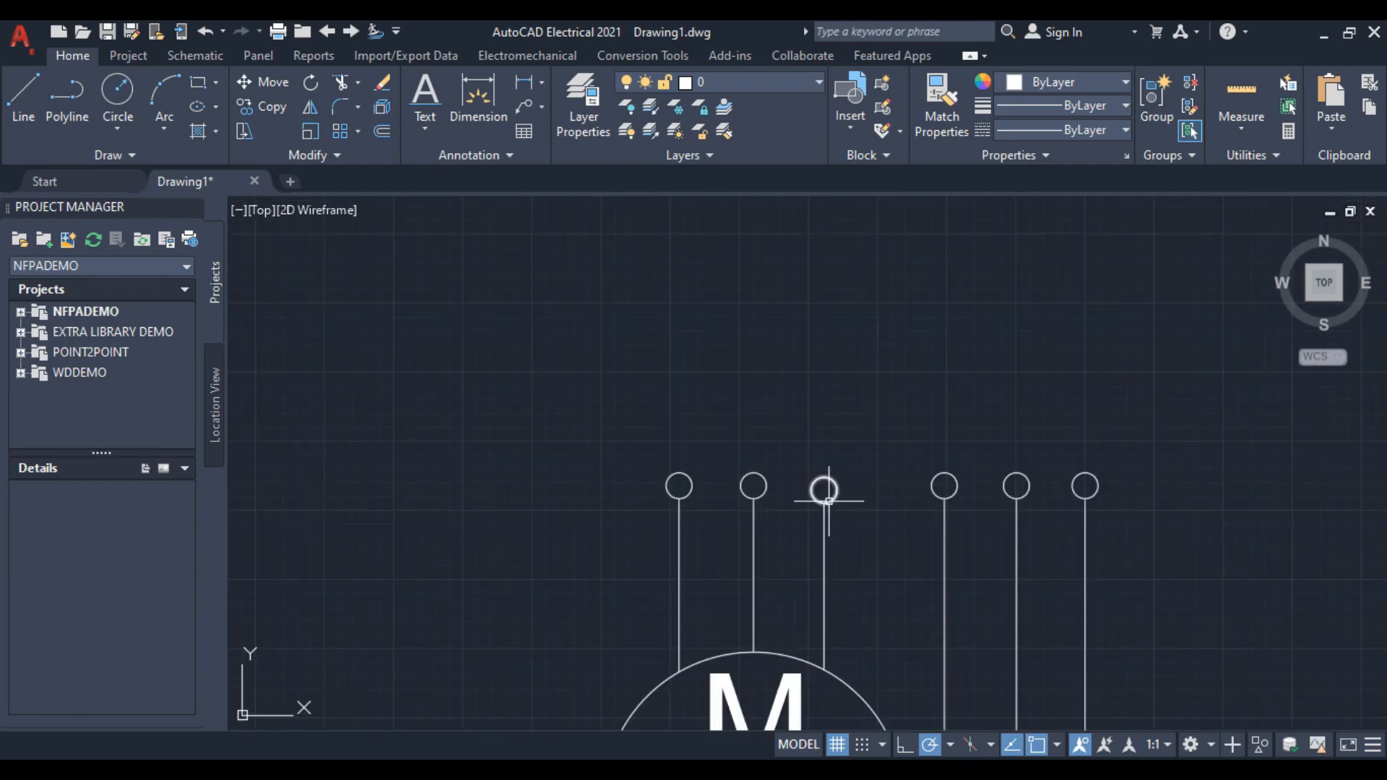
pyautogui.scroll(2, 829, 483)
pyautogui.click(828, 478)
pyautogui.click(821, 504)
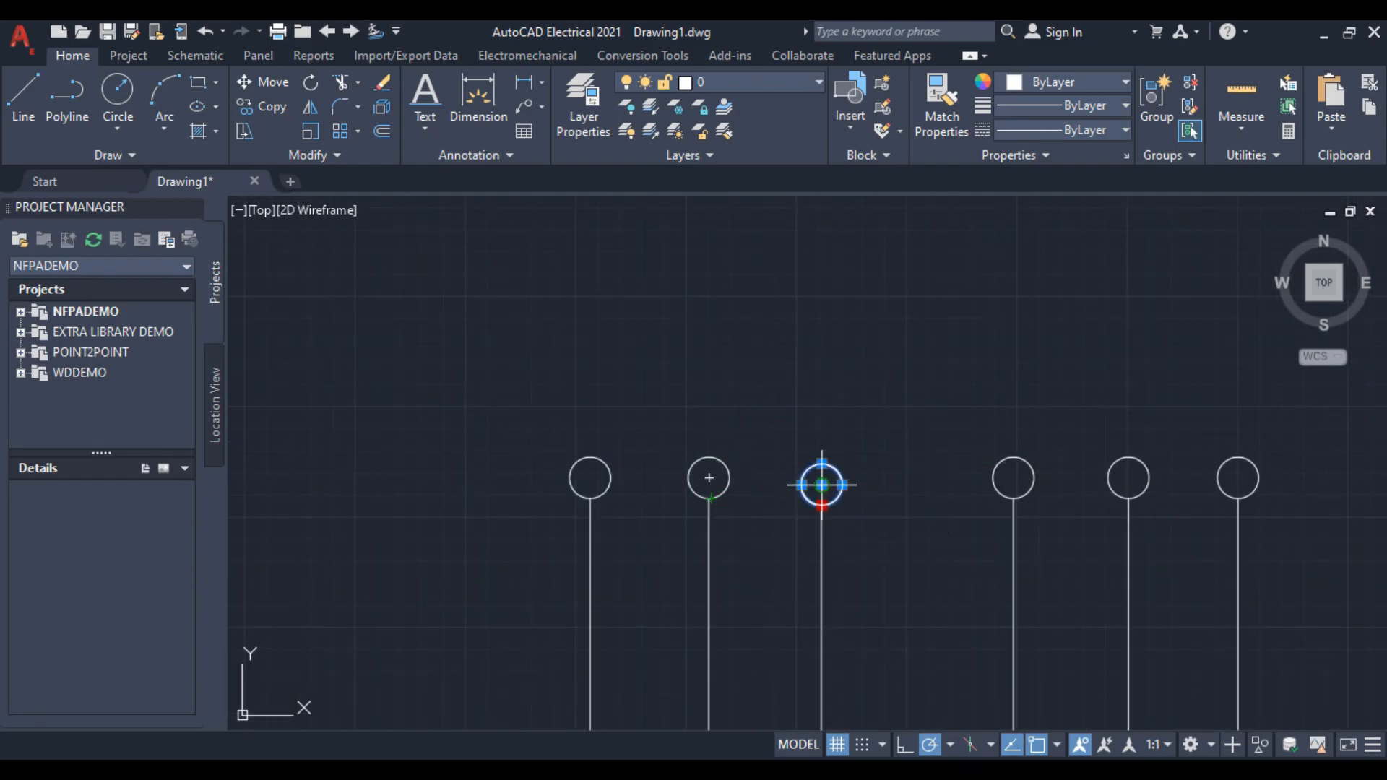
pyautogui.rightClick(822, 485)
pyautogui.press('Escape')
pyautogui.press('Escape')
pyautogui.rightClick(782, 438)
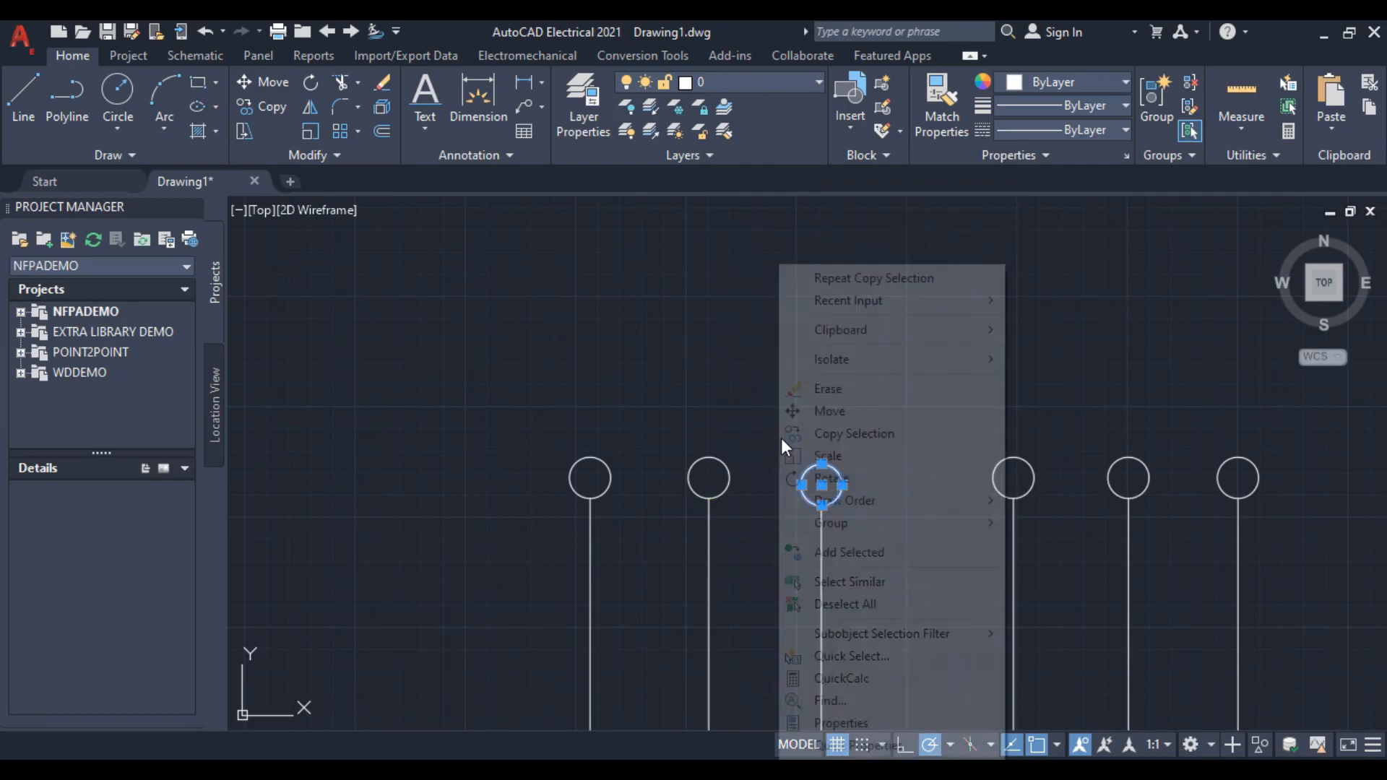
pyautogui.click(825, 405)
pyautogui.click(822, 505)
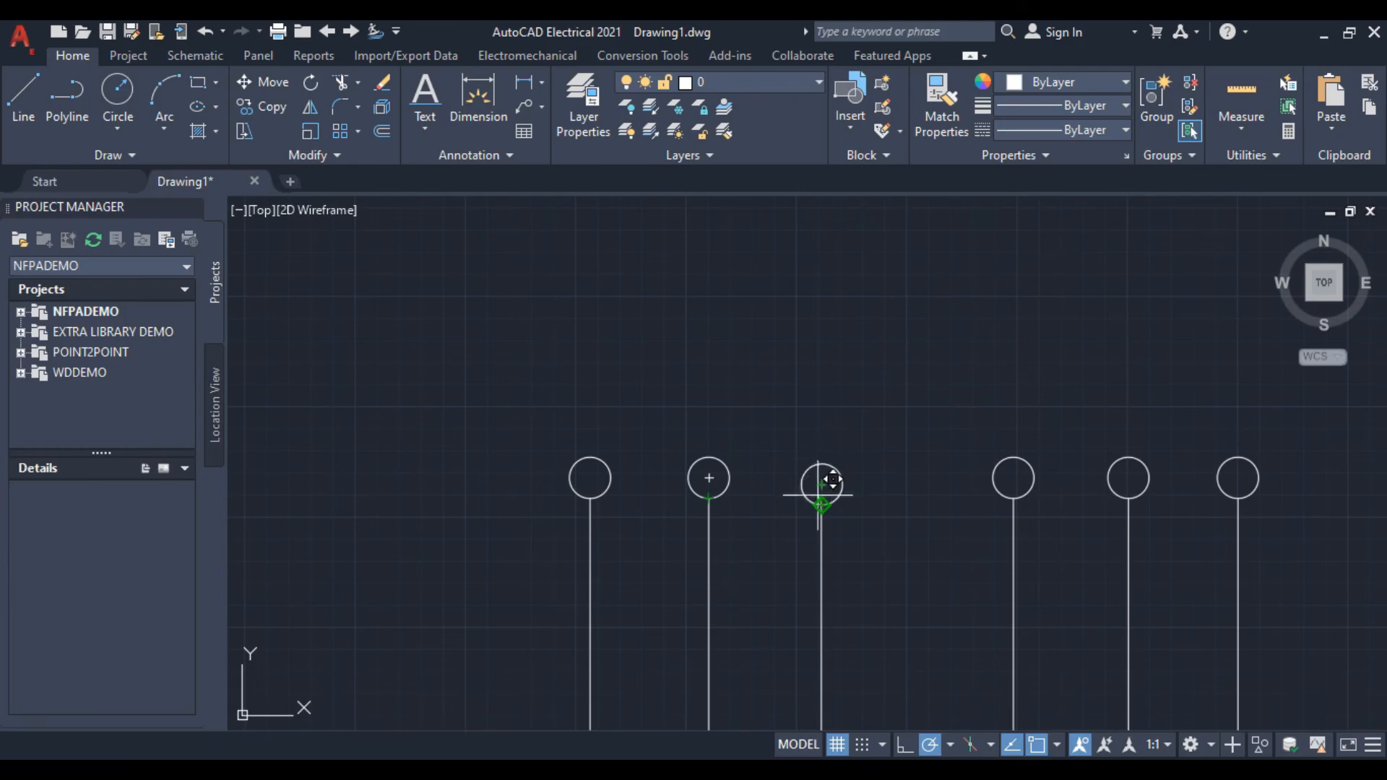
pyautogui.scroll(2, 829, 478)
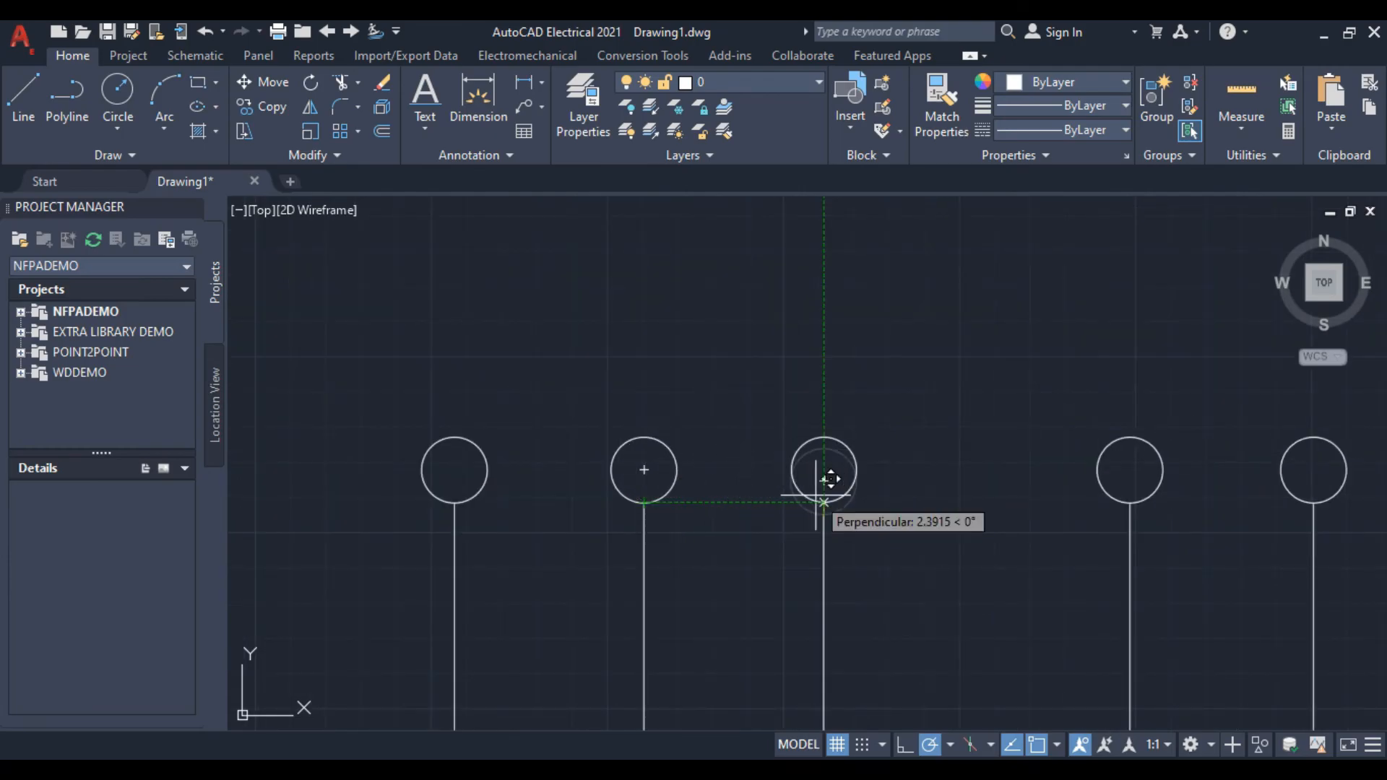
pyautogui.click(824, 506)
# Extend the third lead from the left upward to meet the lower edge of its terminal circle
pyautogui.click(823, 525)
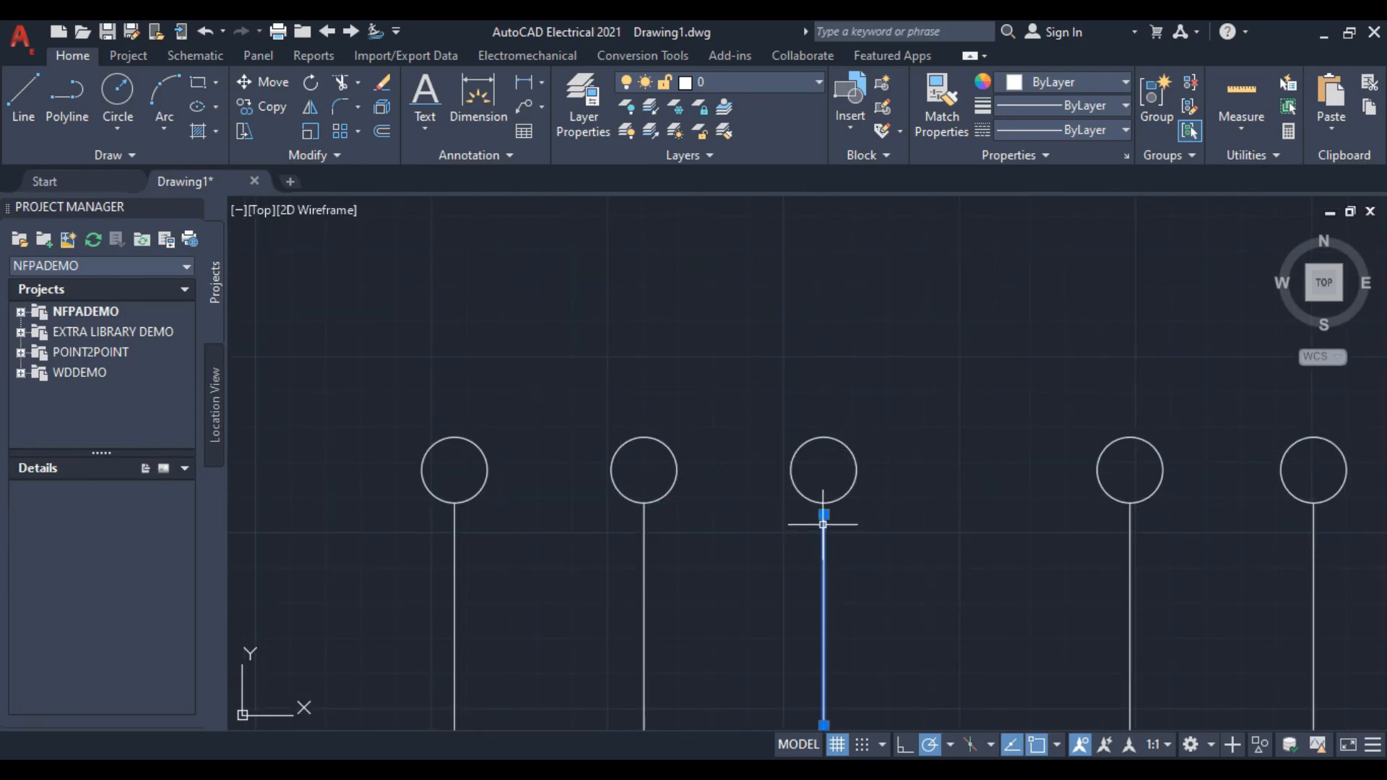
pyautogui.click(824, 514)
pyautogui.click(823, 502)
pyautogui.scroll(-8, 706, 471)
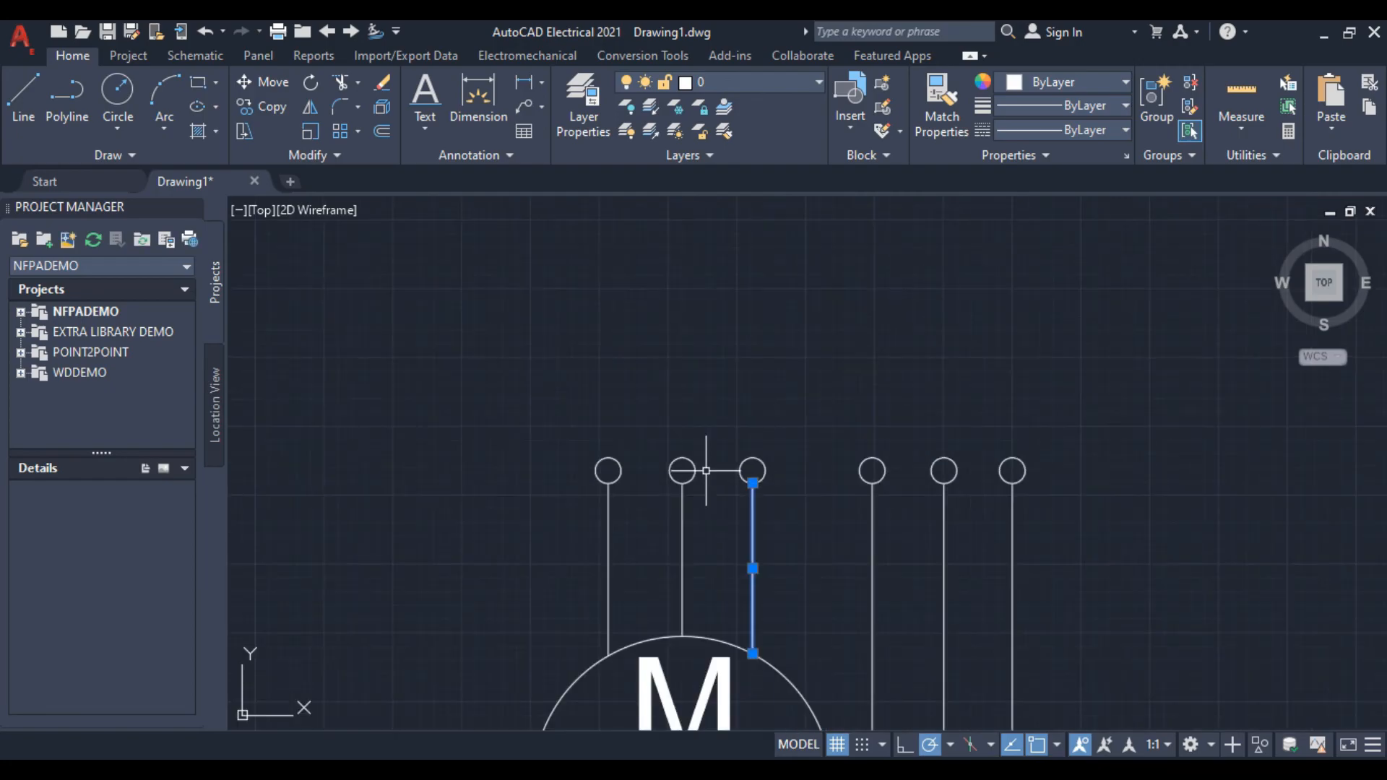
pyautogui.scroll(5, 795, 491)
pyautogui.click(8, 106)
pyautogui.scroll(-2, 756, 434)
pyautogui.moveTo(867, 569); pyautogui.dragTo(728, 301, button='middle')
pyautogui.scroll(-2, 692, 317)
pyautogui.moveTo(649, 357); pyautogui.dragTo(698, 450, button='middle')
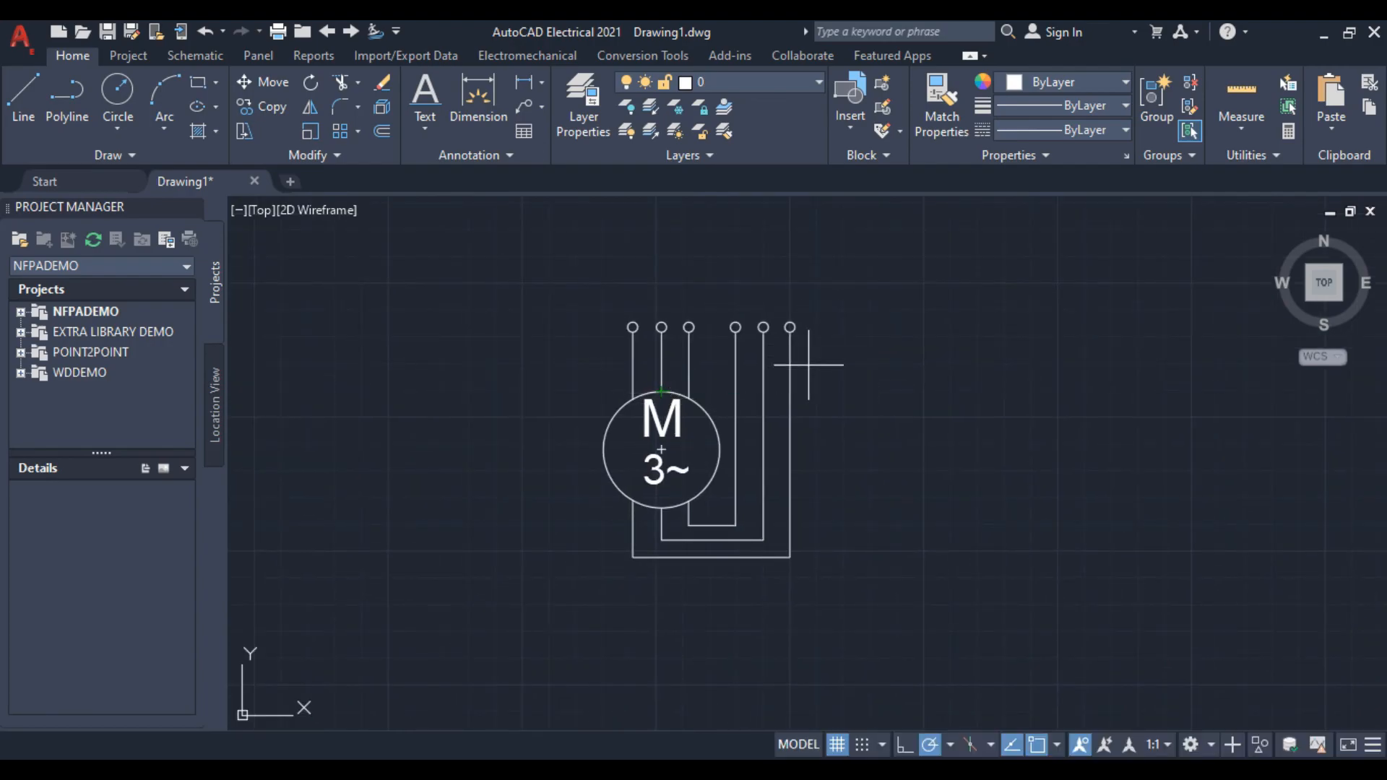
pyautogui.moveTo(778, 334); pyautogui.dragTo(872, 439, button='middle')
pyautogui.scroll(-4, 865, 432)
pyautogui.moveTo(732, 525)
pyautogui.mouseDown(button='middle')
pyautogui.moveTo(728, 539)
pyautogui.moveTo(724, 304)
pyautogui.mouseUp(button='middle')
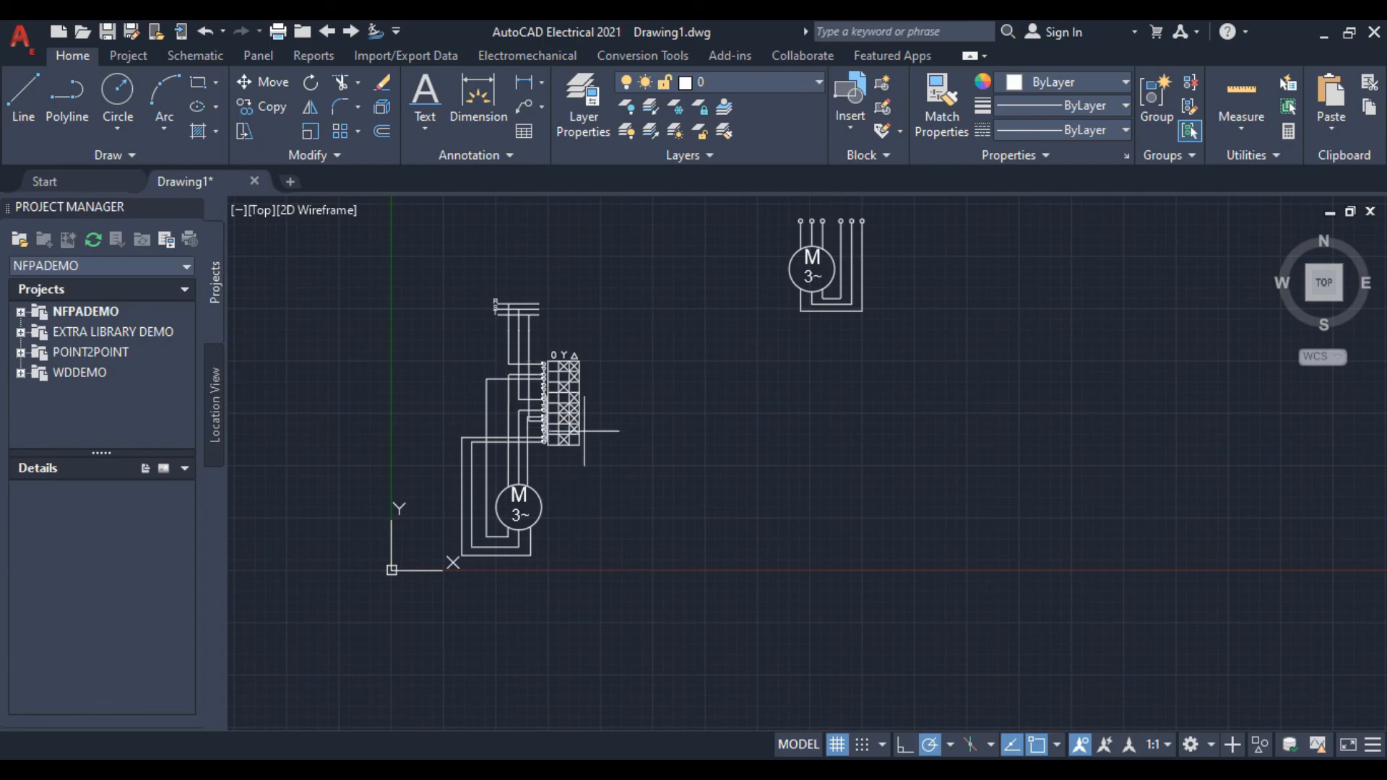
pyautogui.moveTo(918, 280); pyautogui.dragTo(866, 439, button='middle')
pyautogui.scroll(6, 825, 357)
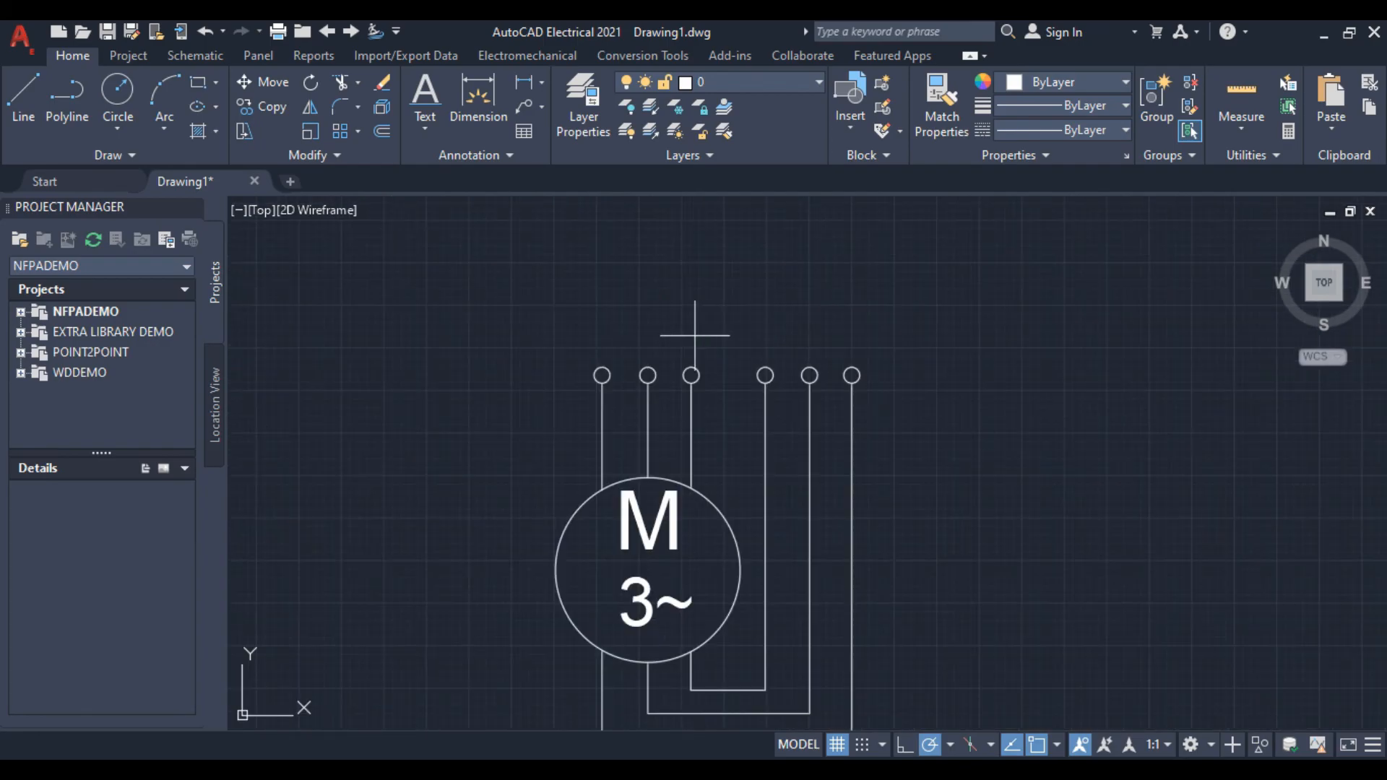
pyautogui.scroll(2, 587, 370)
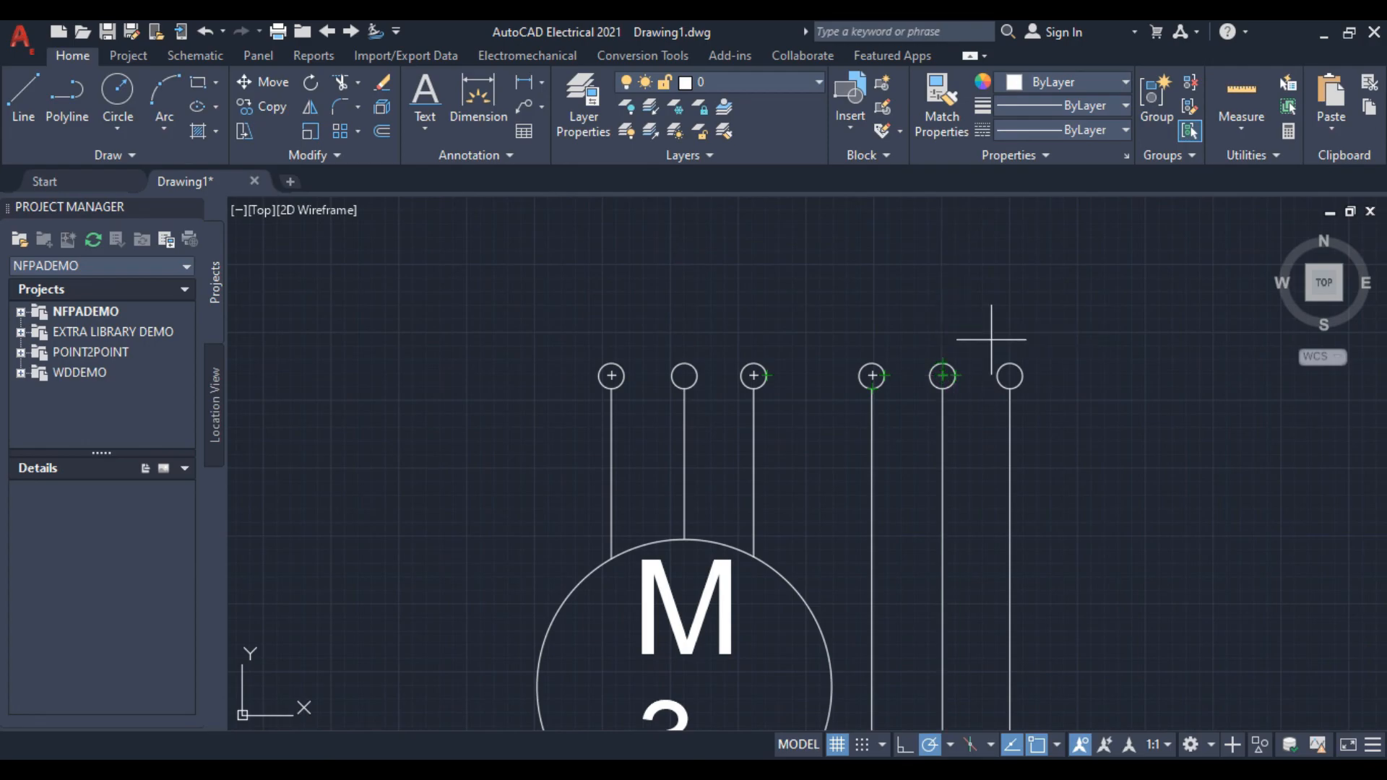
pyautogui.scroll(-1, 700, 356)
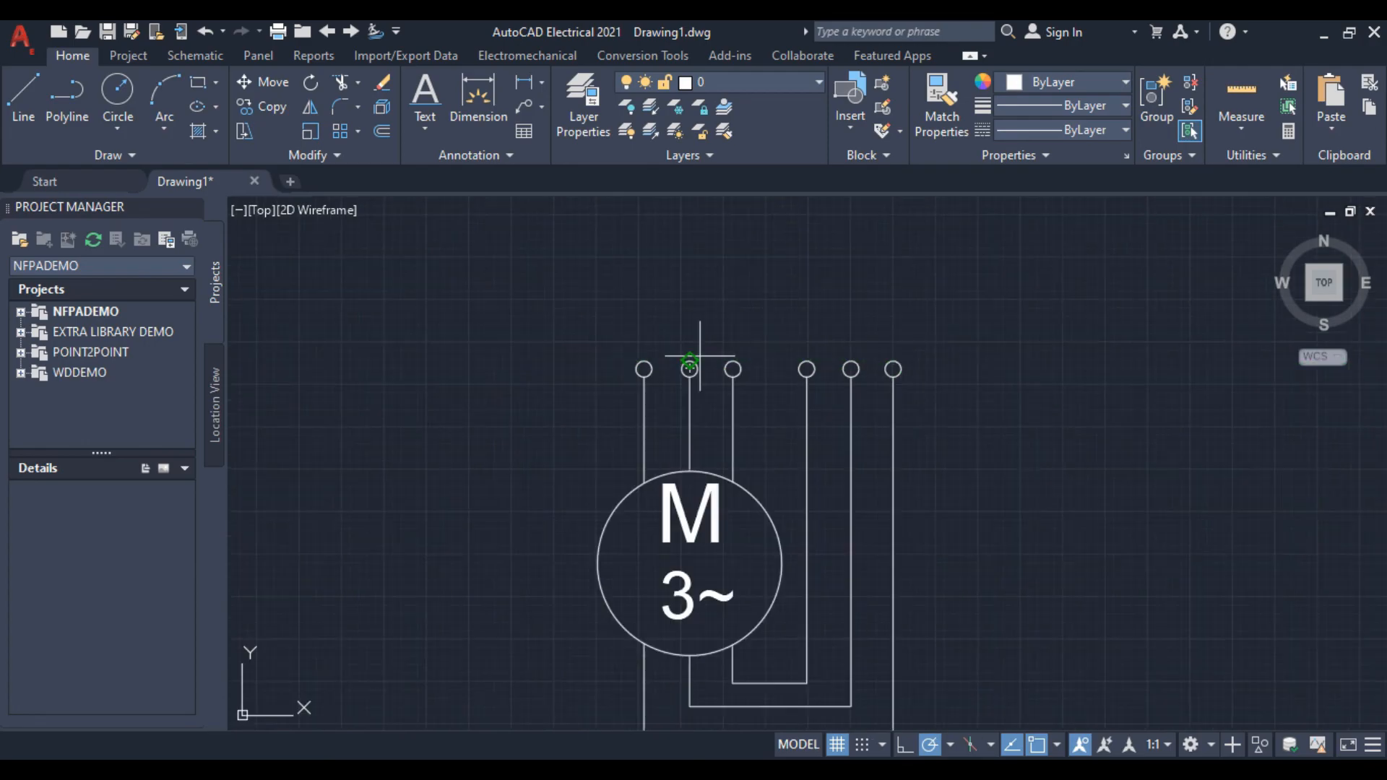
pyautogui.rightClick(623, 337)
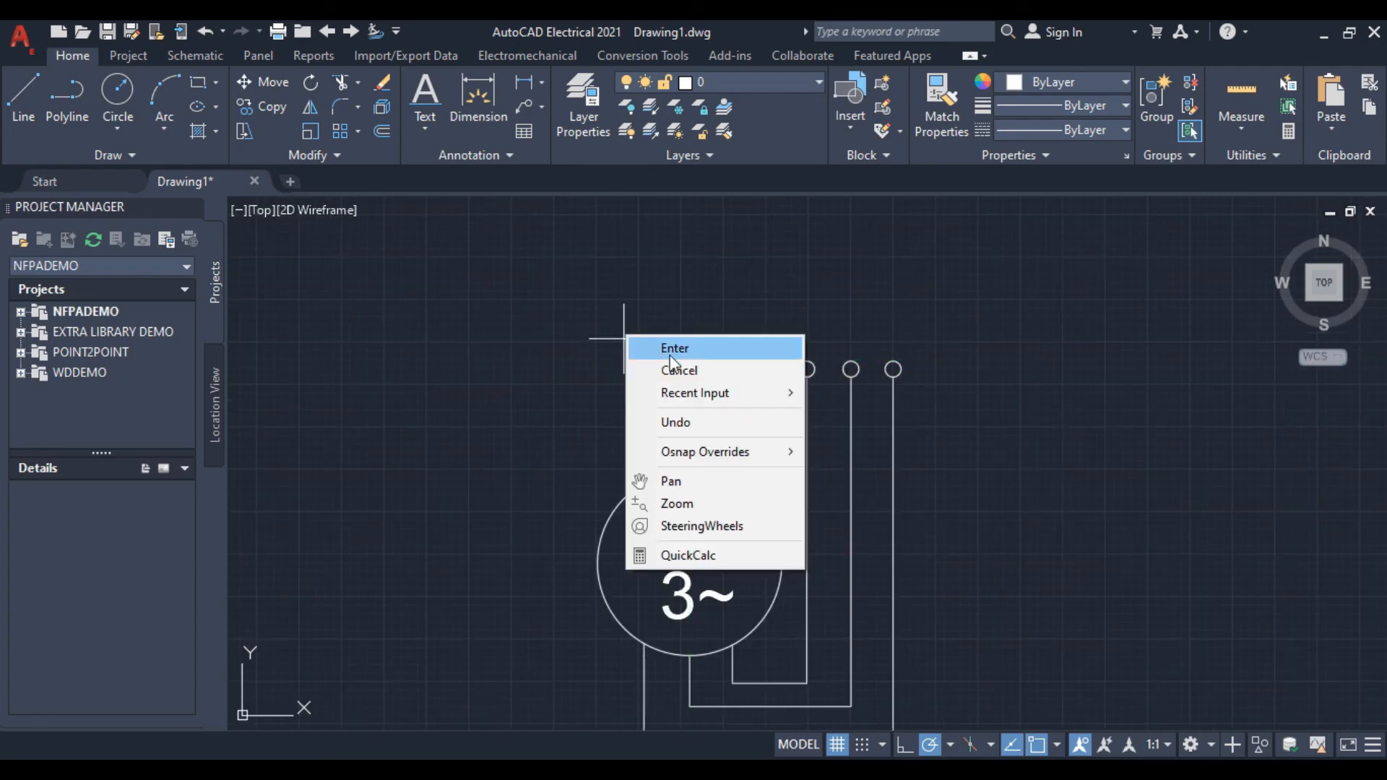
pyautogui.click(703, 375)
pyautogui.scroll(-3, 721, 405)
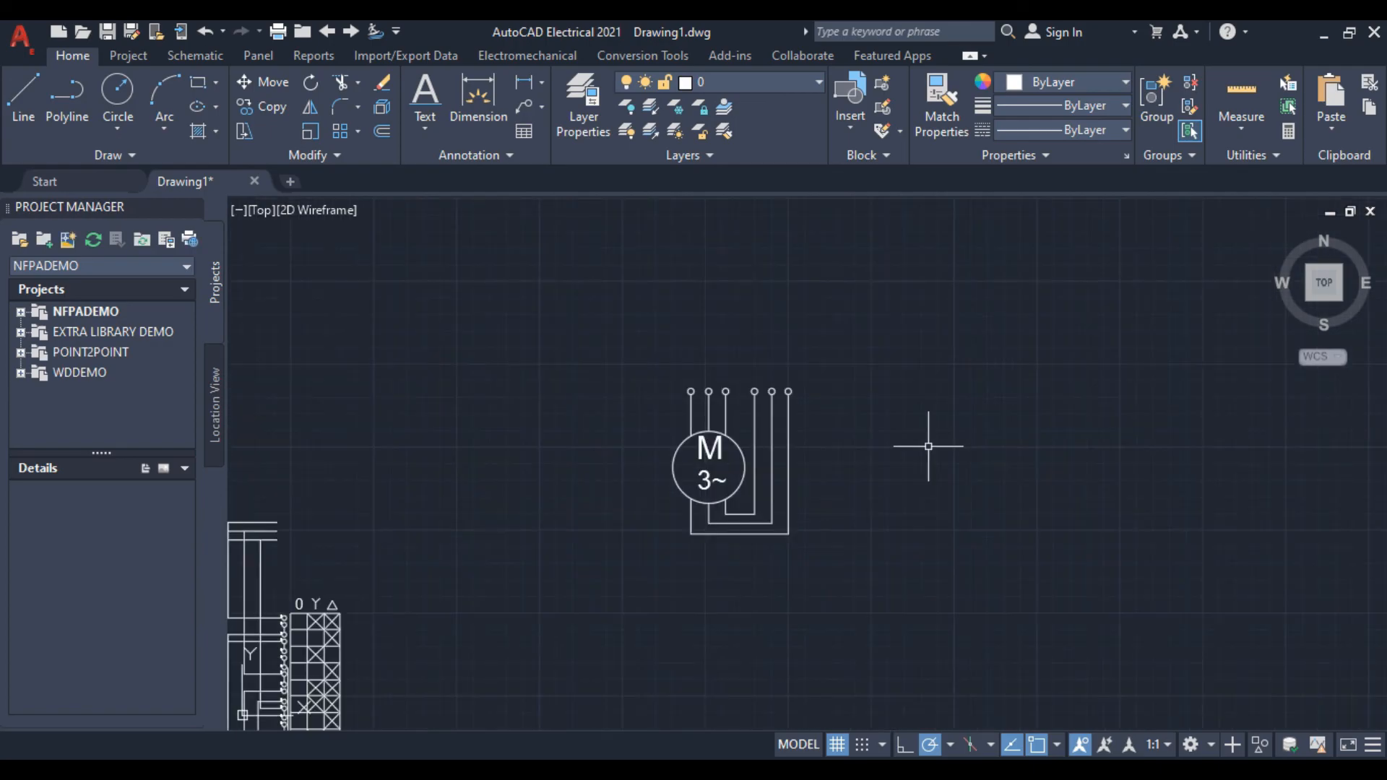
pyautogui.moveTo(687, 413); pyautogui.dragTo(684, 327, button='middle')
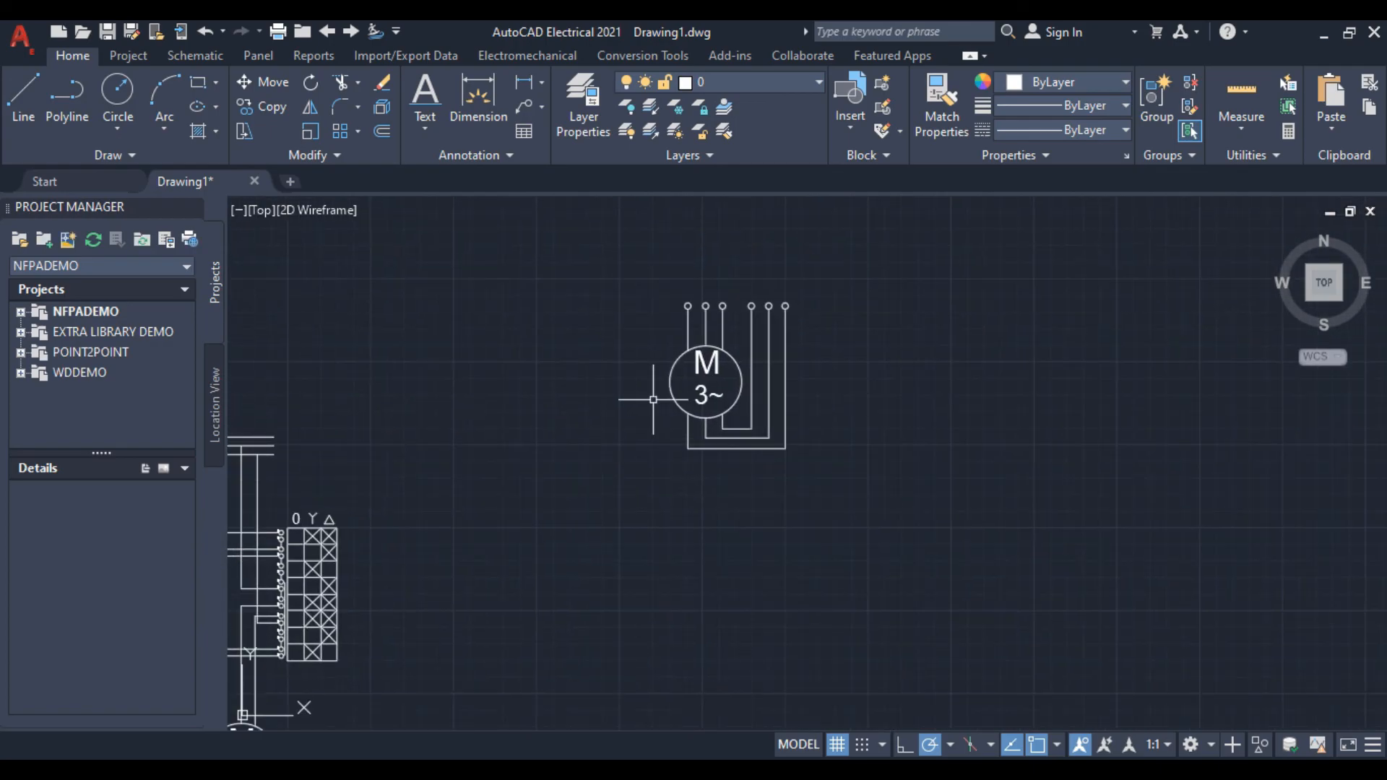
pyautogui.moveTo(633, 384); pyautogui.dragTo(974, 247, button='middle')
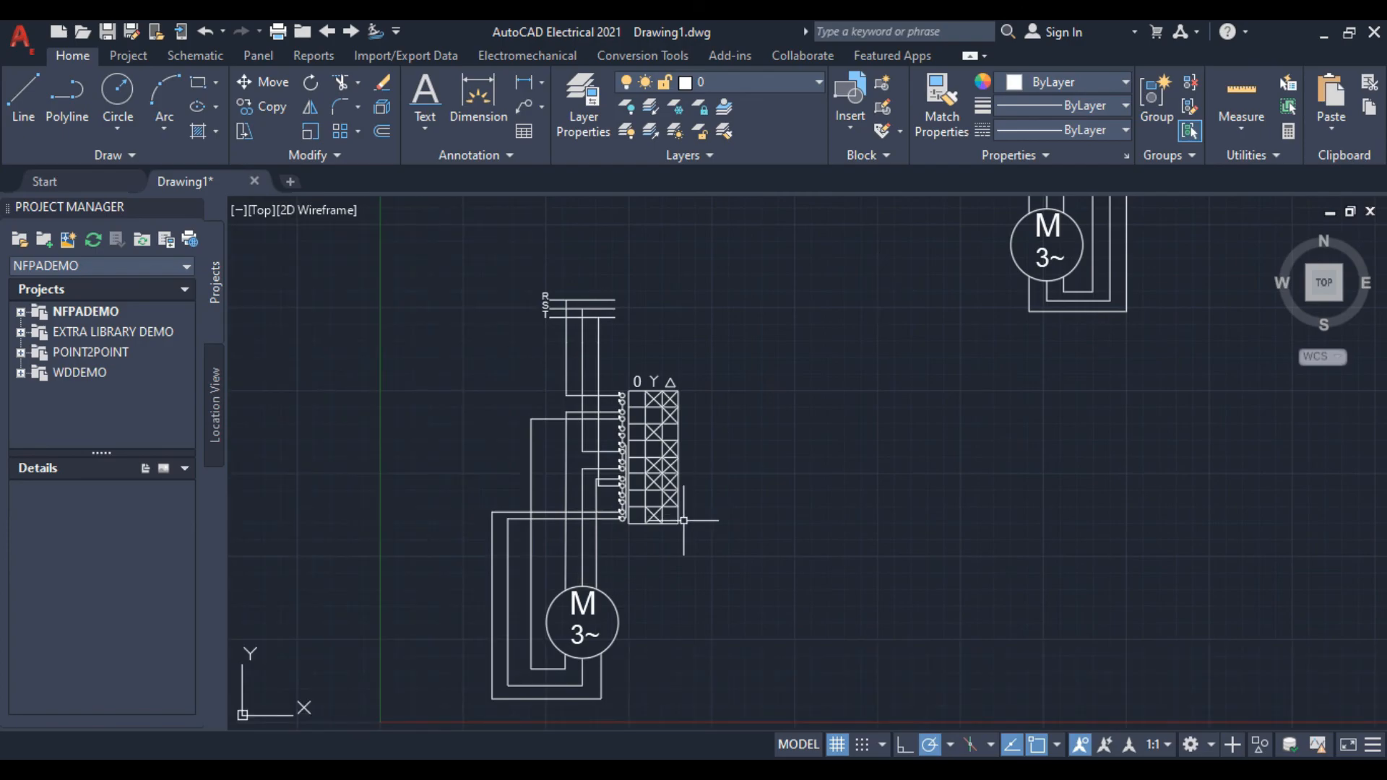
pyautogui.moveTo(830, 414); pyautogui.dragTo(787, 483, button='middle')
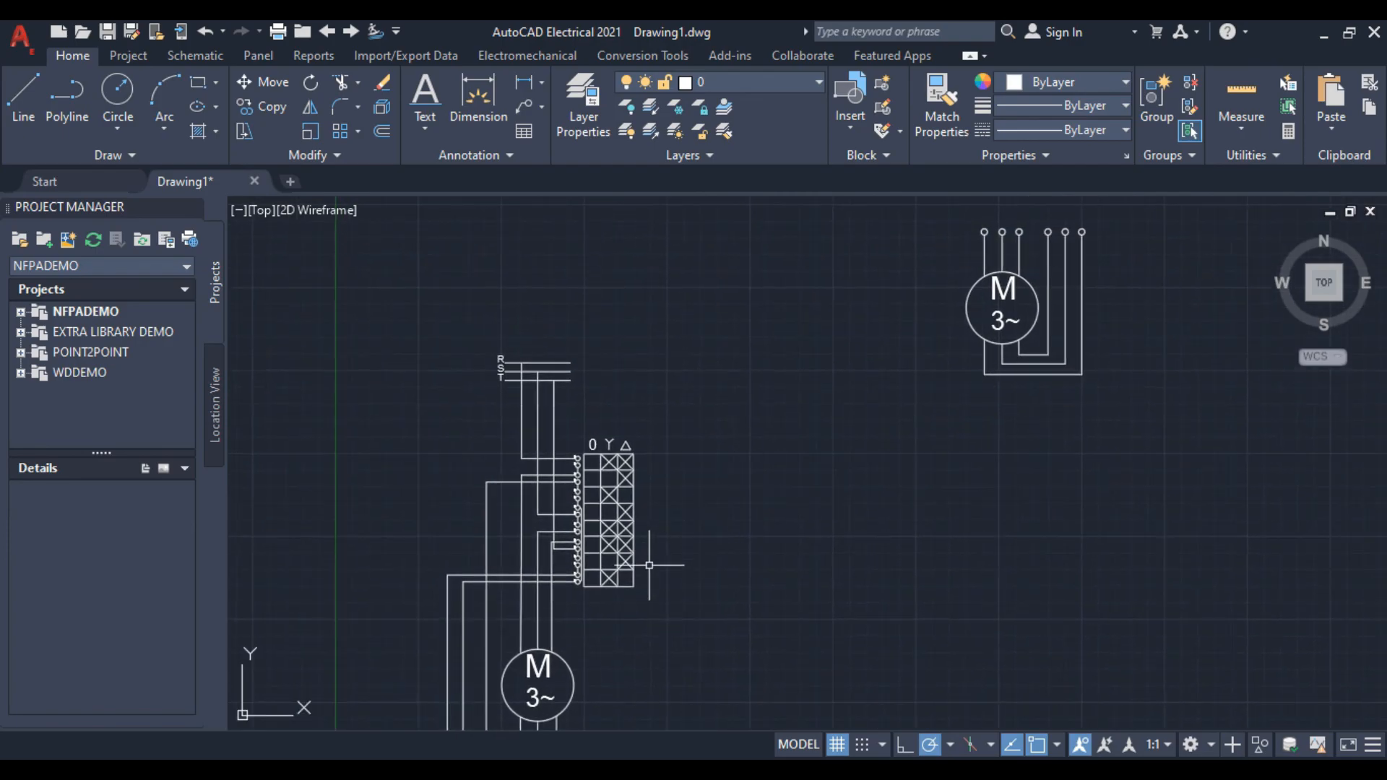